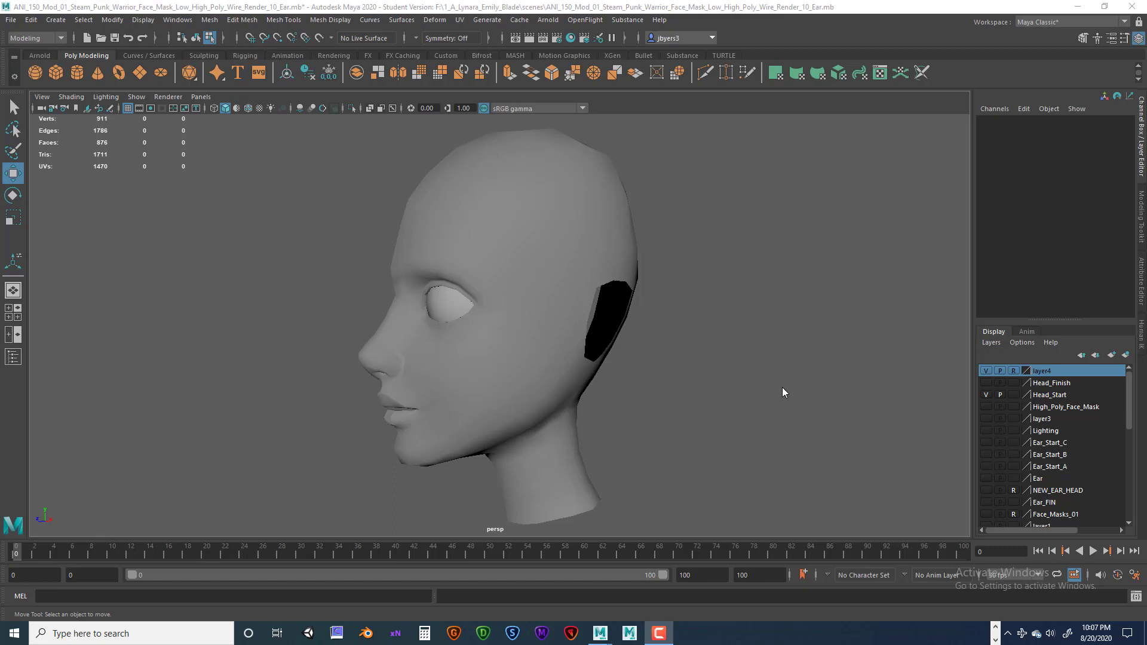
- Examine the ear opening on the side of the head from several angles in the perspective view
left_click_drag(771, 392, 574, 405, "alt")
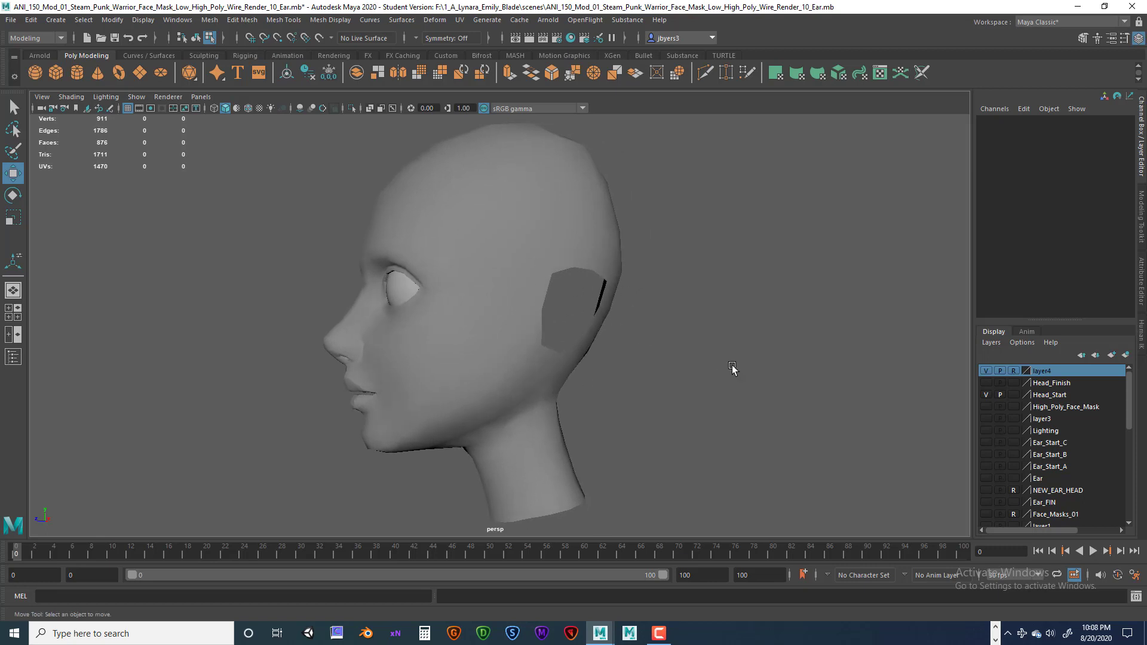
left_click_drag(732, 368, 722, 368, "alt")
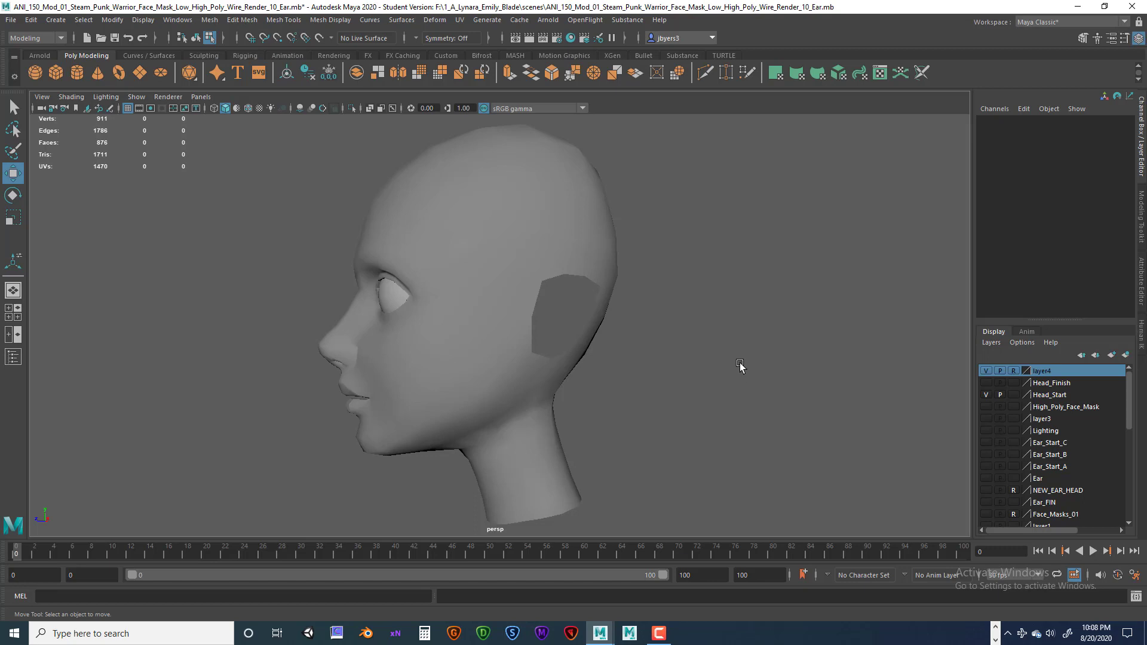
left_click_drag(705, 364, 711, 341, "alt")
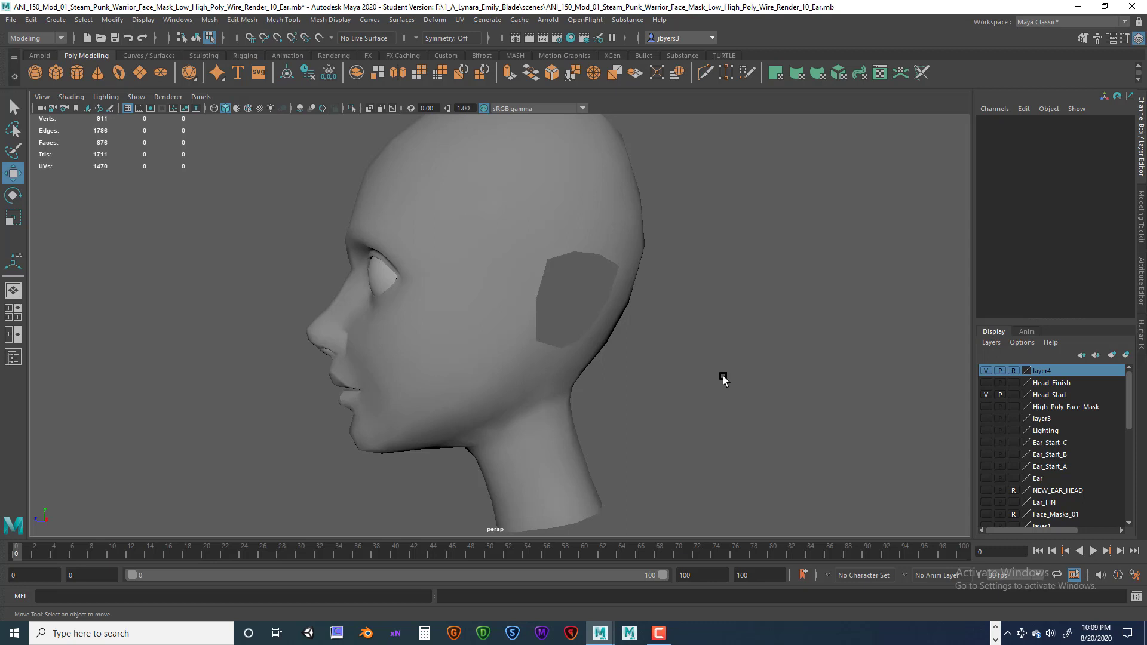
left_click_drag(723, 375, 714, 379, "alt")
right_click_drag(715, 379, 777, 373, "alt")
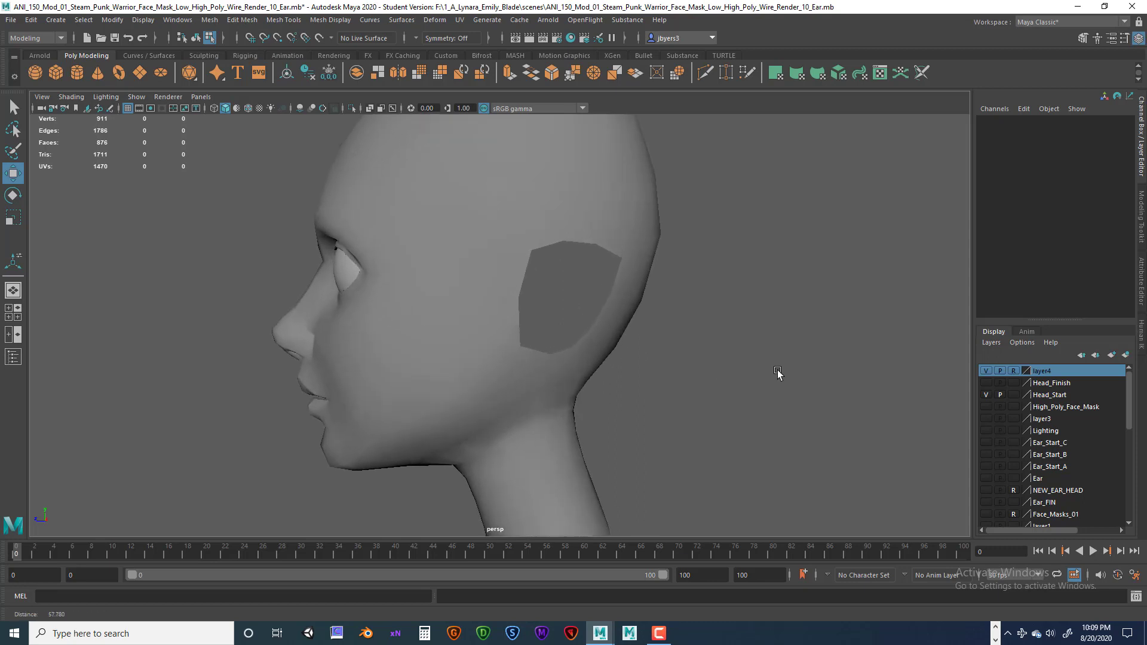
left_click_drag(778, 373, 745, 361, "alt")
right_click_drag(745, 361, 766, 360, "alt")
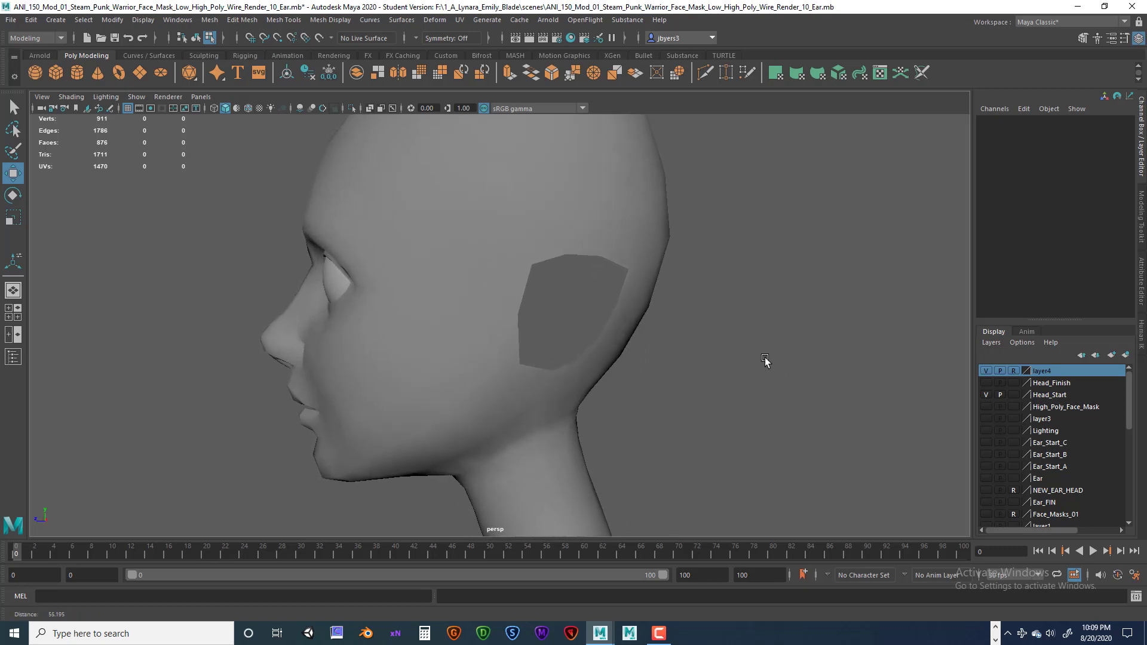
left_click_drag(765, 361, 722, 356, "alt")
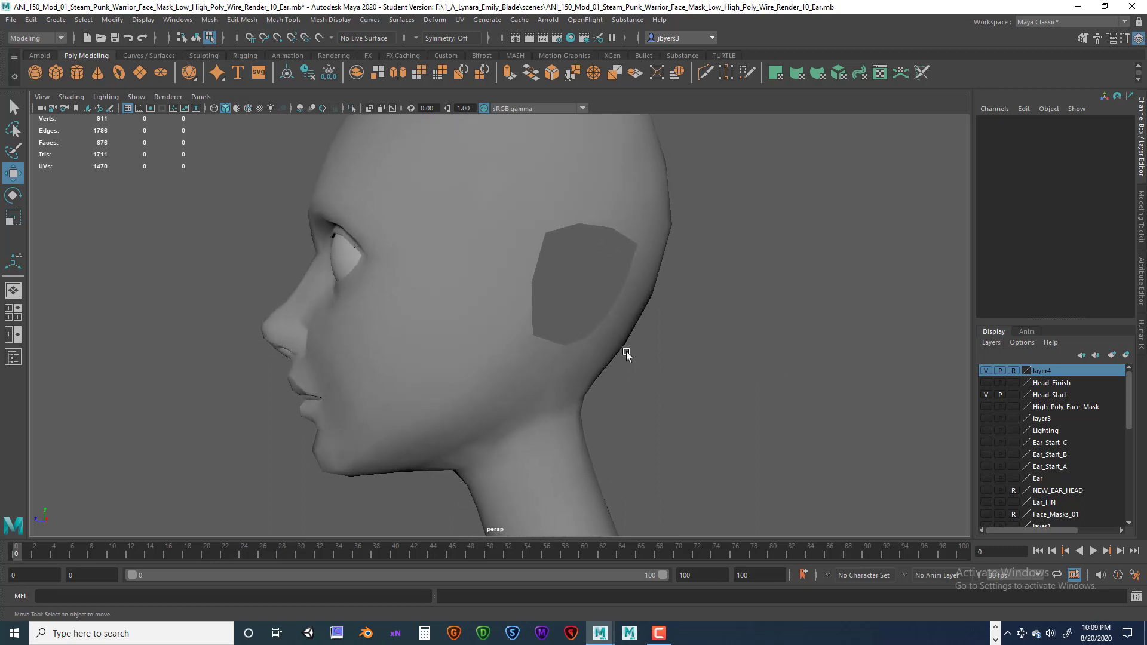
left_click_drag(626, 351, 585, 333, "alt")
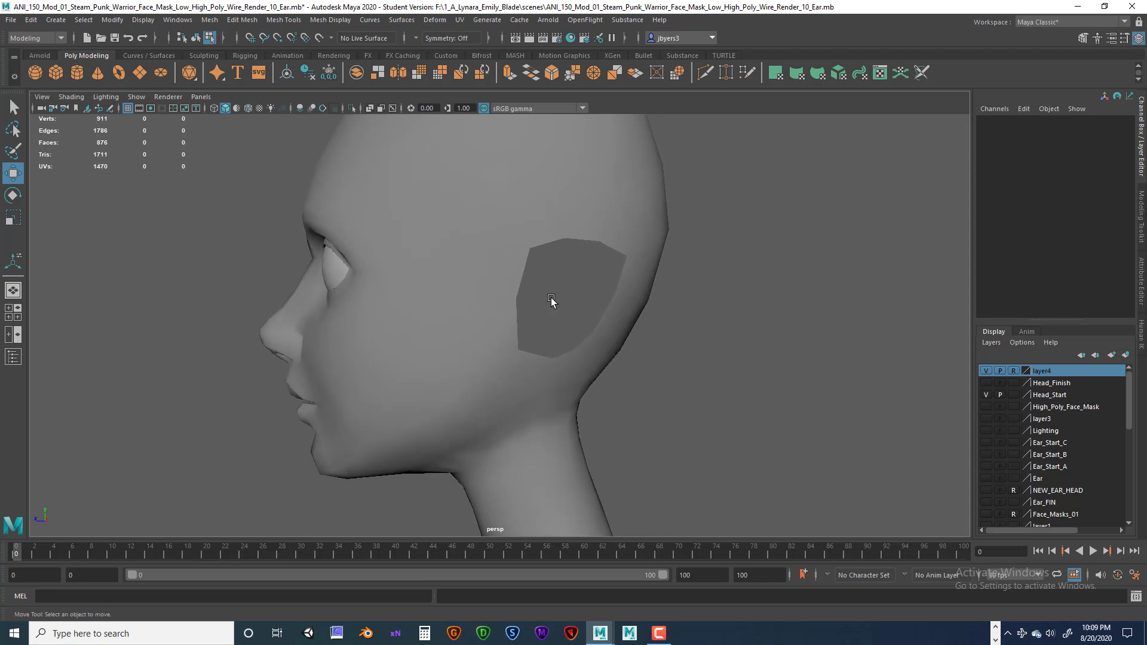
left_click_drag(551, 299, 564, 299, "alt")
scroll(589, 323, "down", 3)
left_click_drag(639, 338, 638, 351, "alt")
- Switch to the side view and examine the head's wireframe edges around the ear opening
key("space")
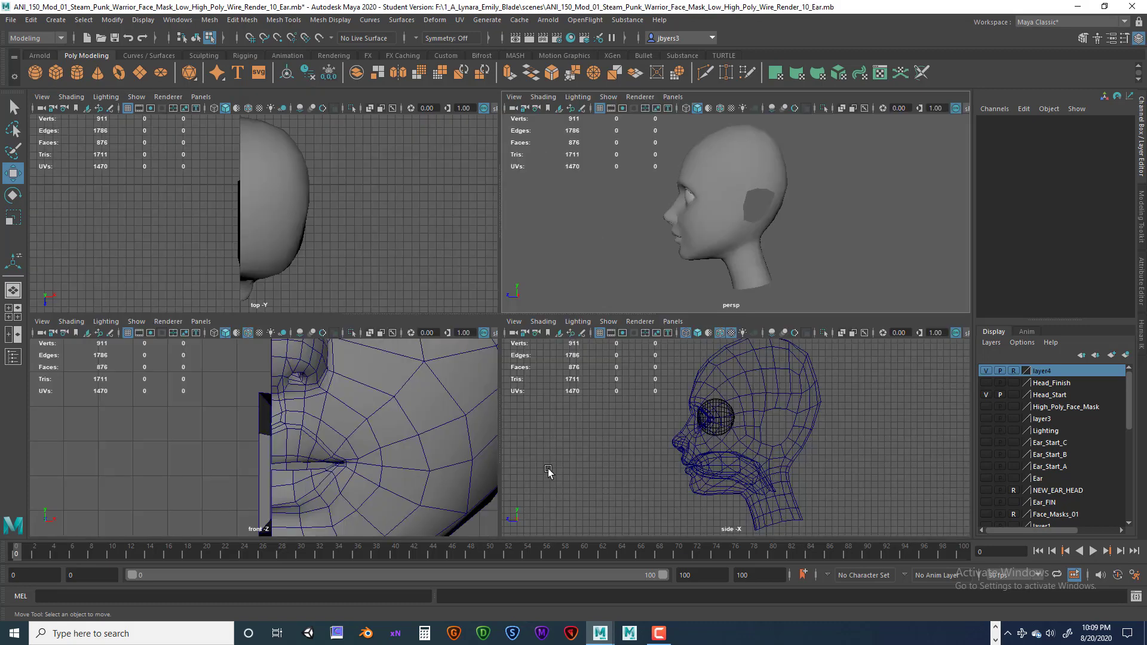
key("space")
scroll(599, 380, "up", 3)
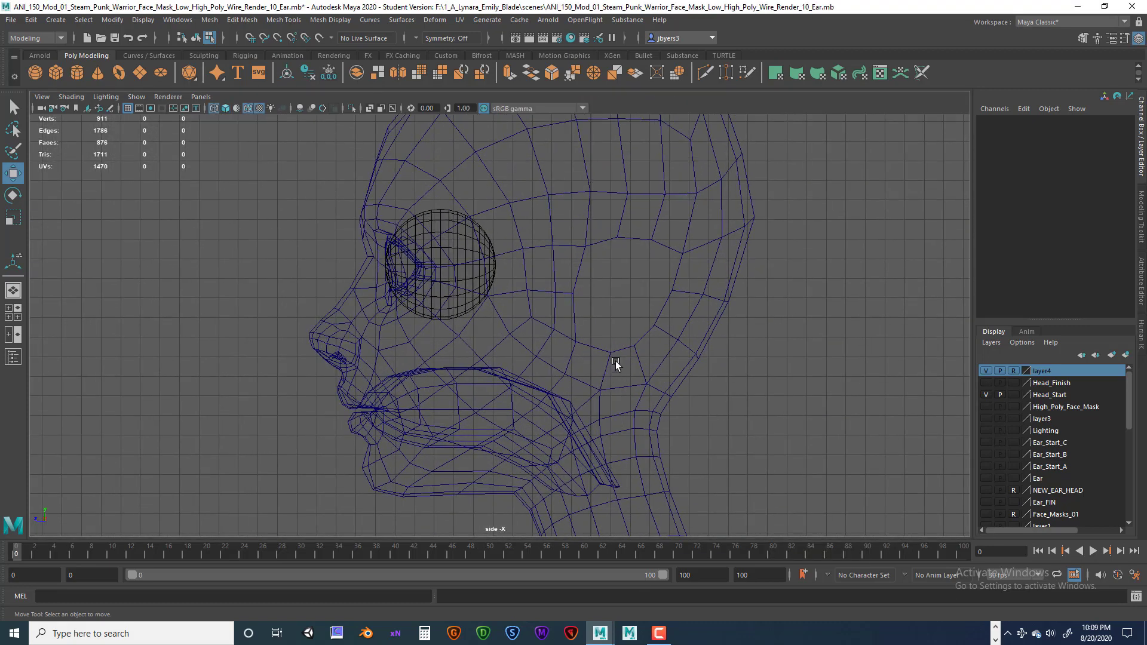
middle_click_drag(615, 361, 607, 396, "alt")
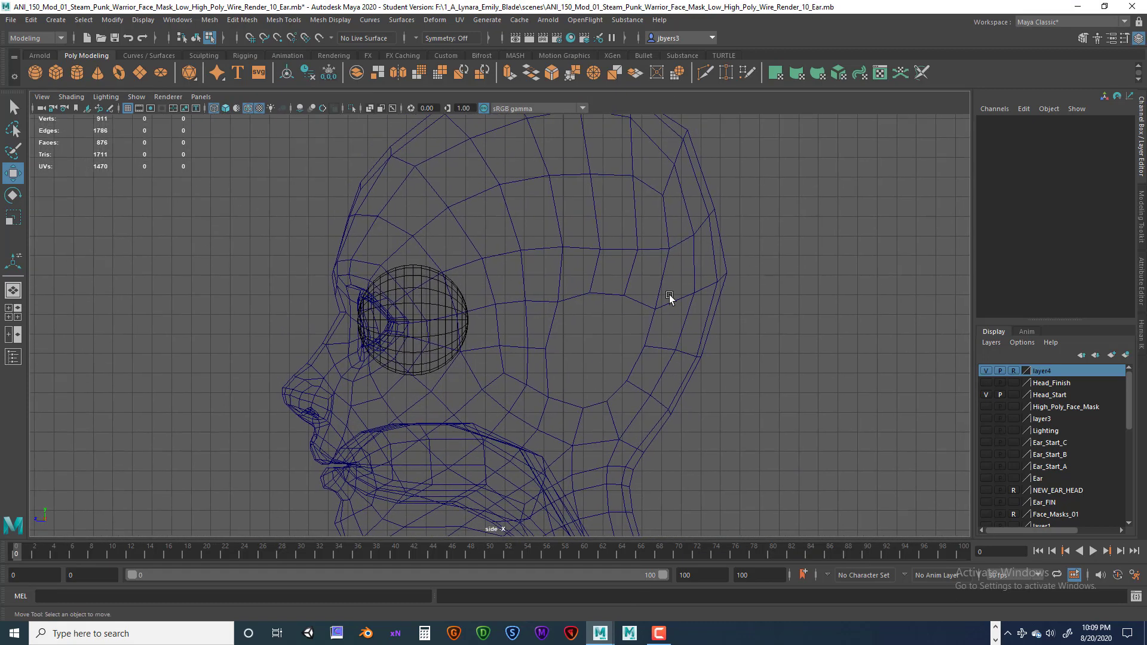
right_click_drag(678, 300, 794, 323, "alt")
middle_click_drag(755, 307, 733, 299, "alt")
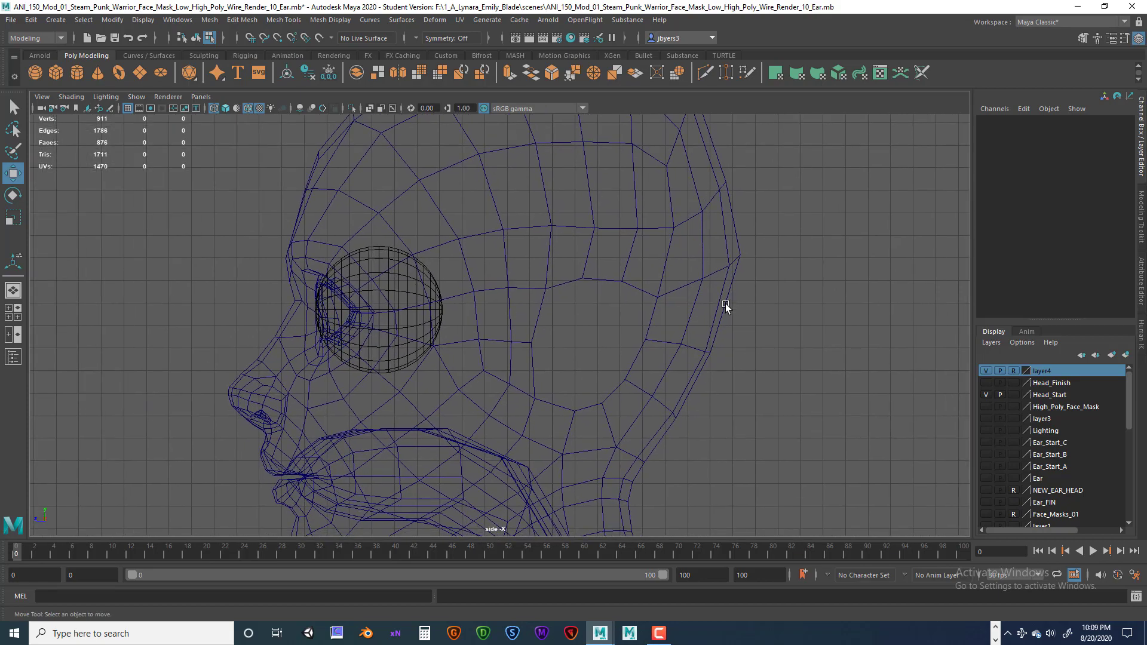
right_click_drag(725, 303, 785, 340, "alt")
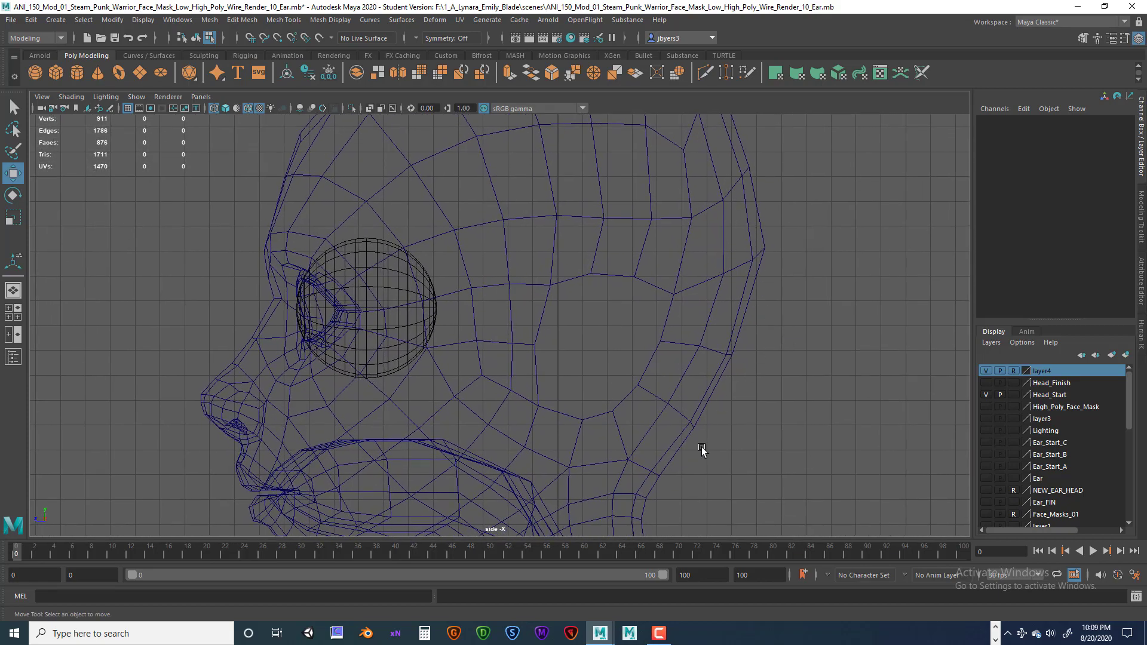
right_click_drag(679, 387, 718, 395, "alt")
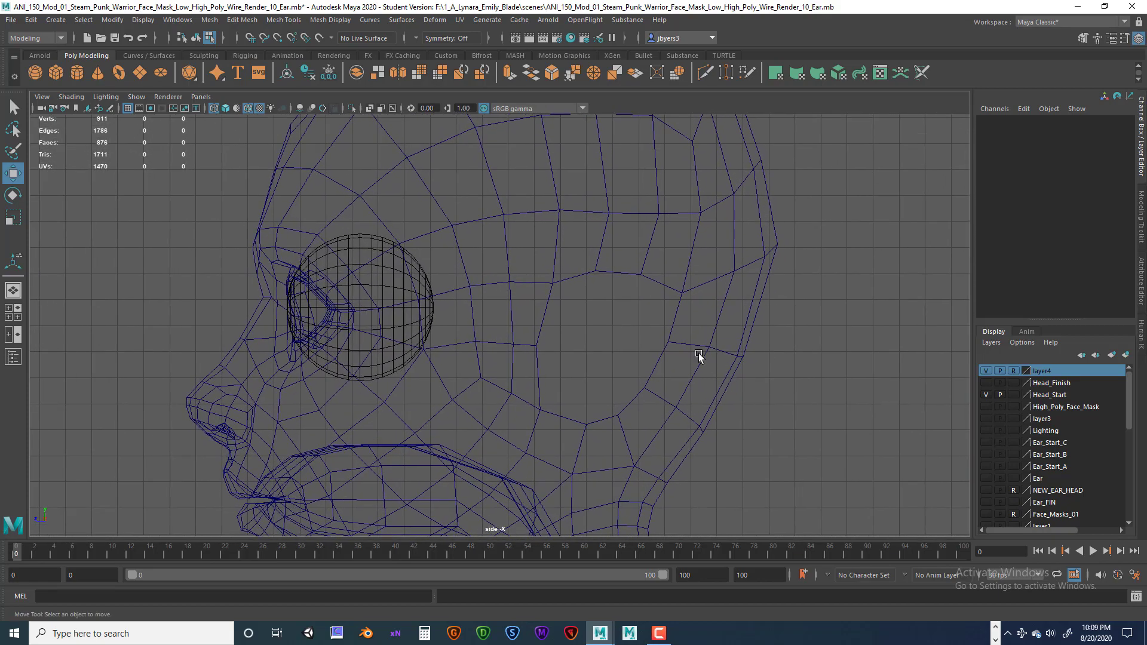
middle_click_drag(699, 356, 671, 350, "alt")
- Import ANI_235_Mod_02_Stylistic_Ear_Construction_Reference.jpg as an image plane in the side view
scroll(443, 241, "down", 5)
middle_click_drag(532, 289, 542, 128, "alt")
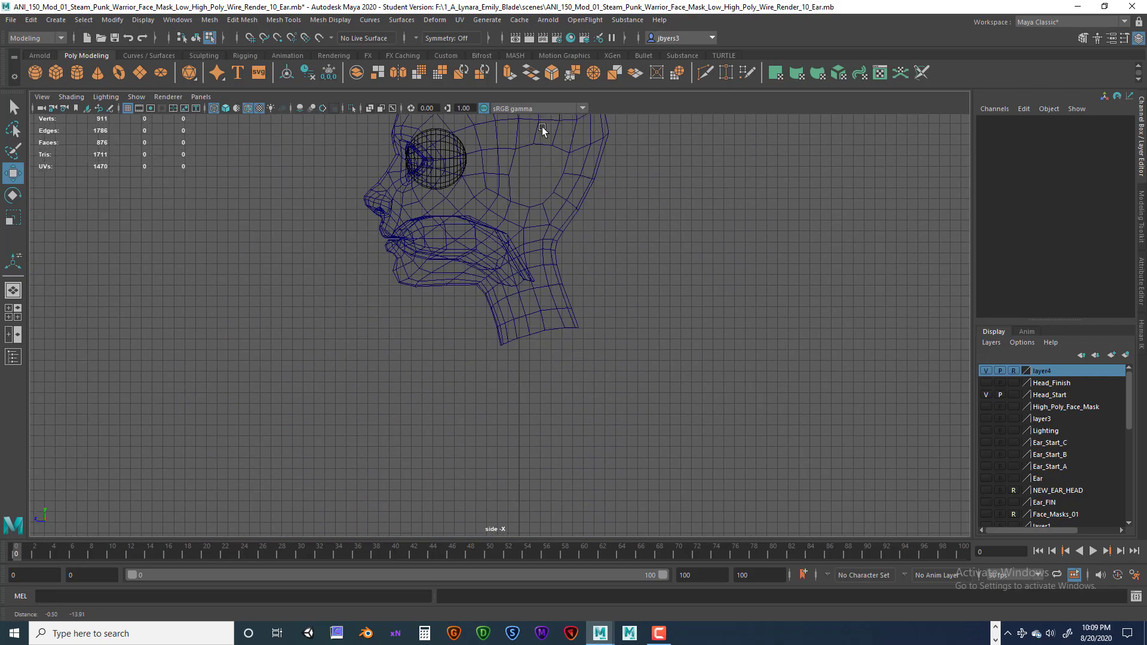
scroll(535, 263, "down", 7)
middle_click_drag(550, 279, 538, 235, "alt")
scroll(543, 259, "down", 4)
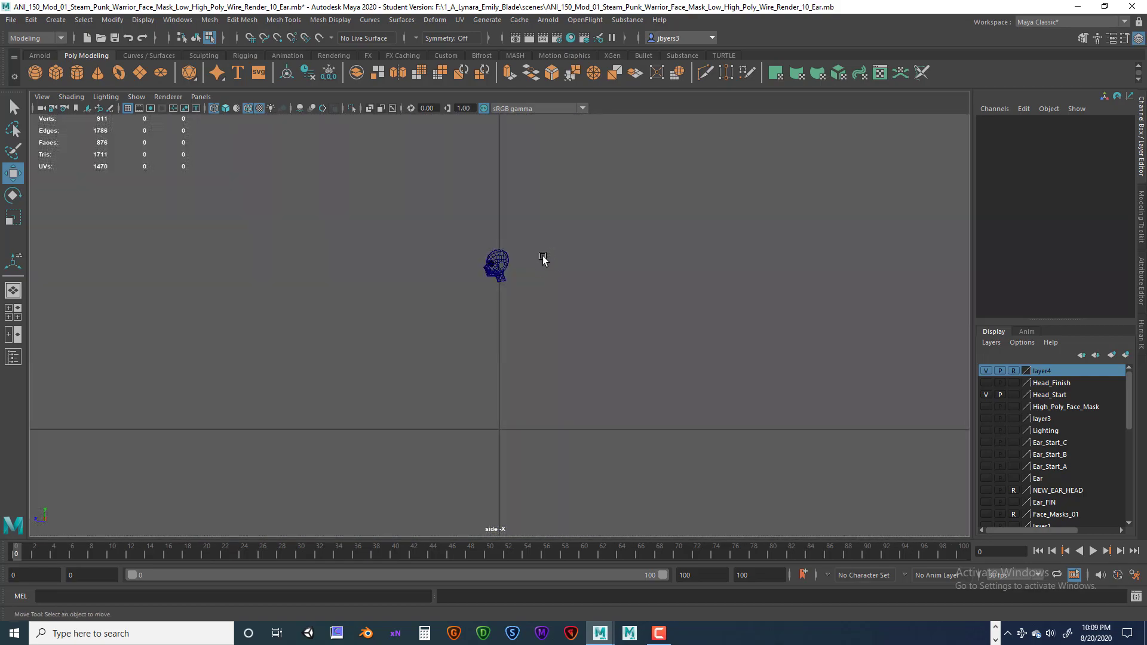
scroll(516, 341, "up", 1)
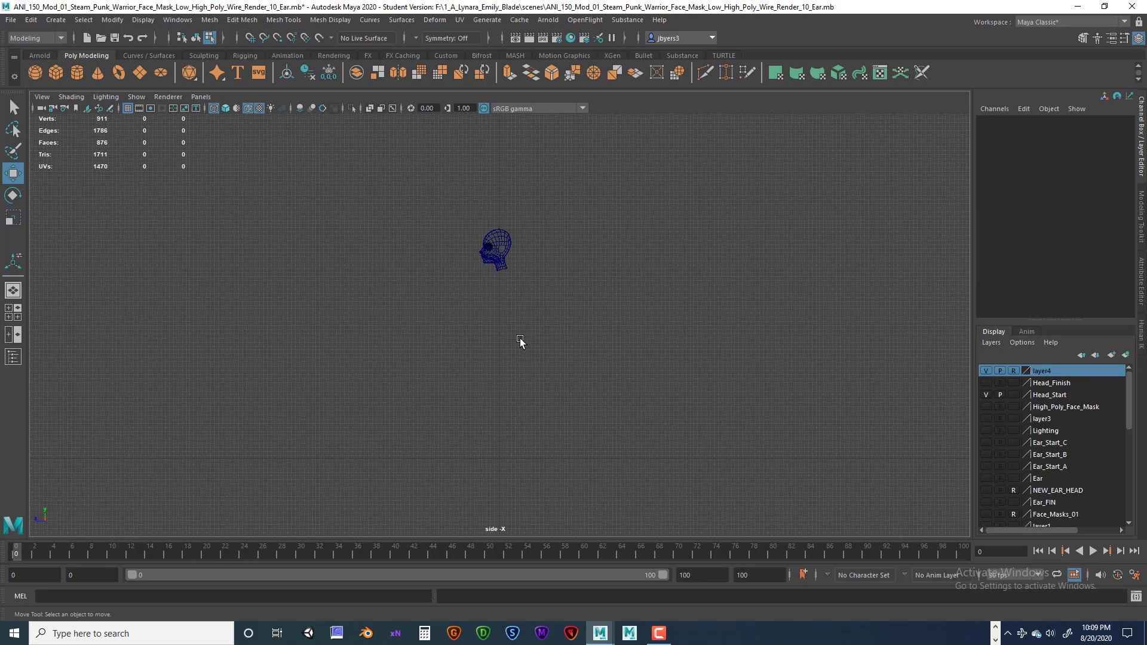
scroll(520, 317, "up", 1)
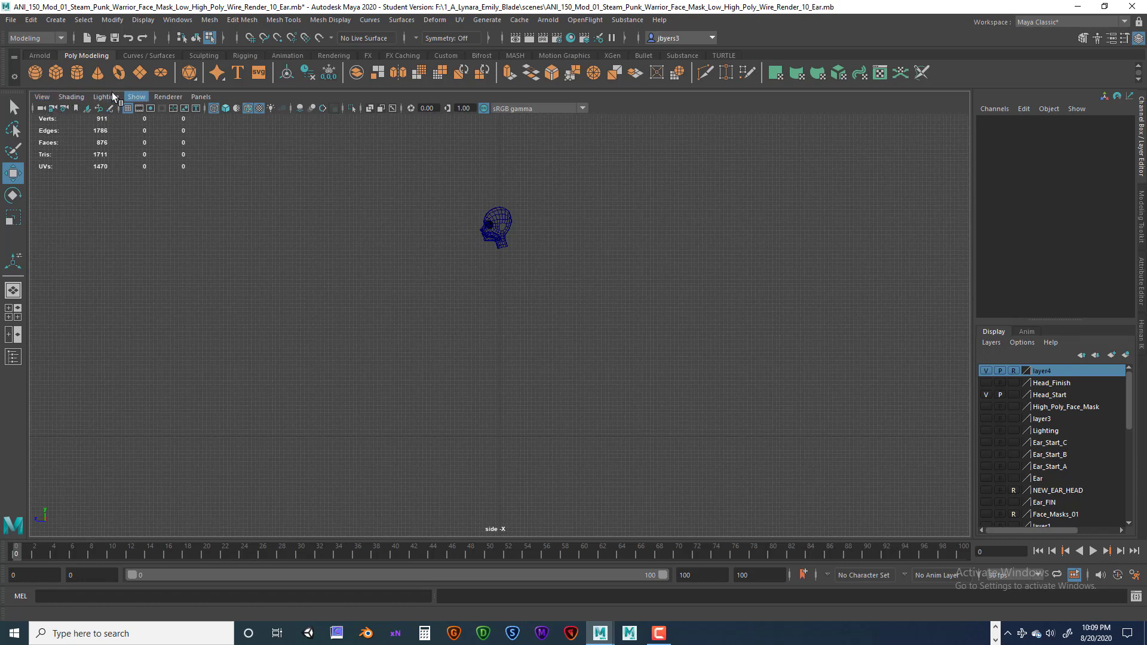
left_click(47, 97)
mouse_move(75, 349)
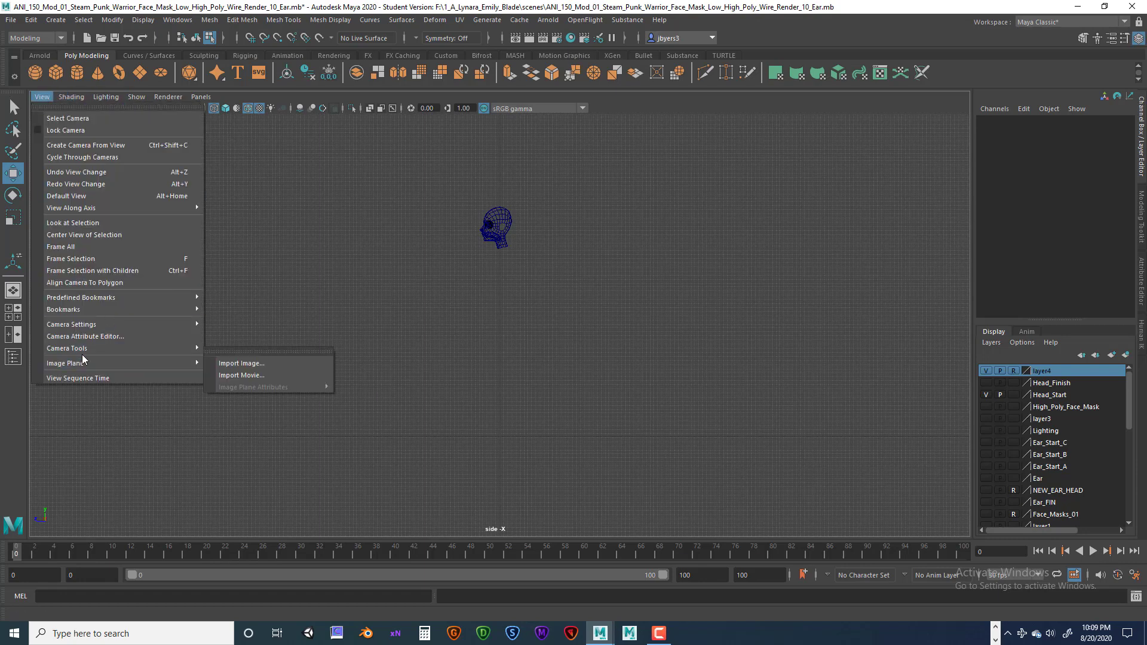
mouse_move(115, 362)
left_click(228, 363)
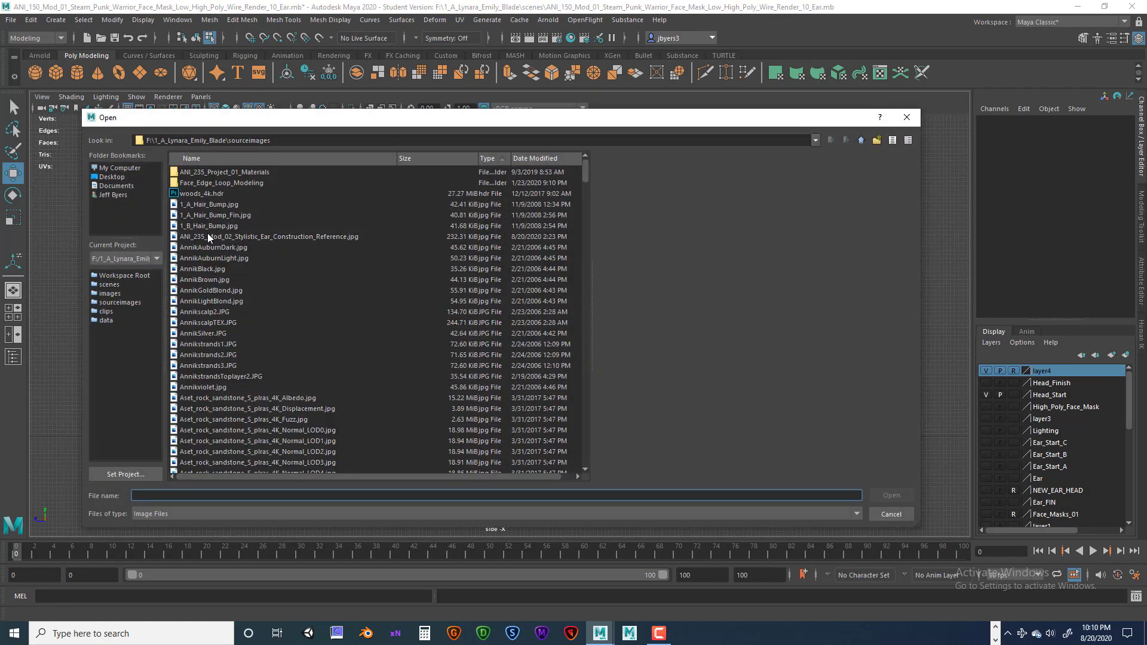
left_click(185, 239)
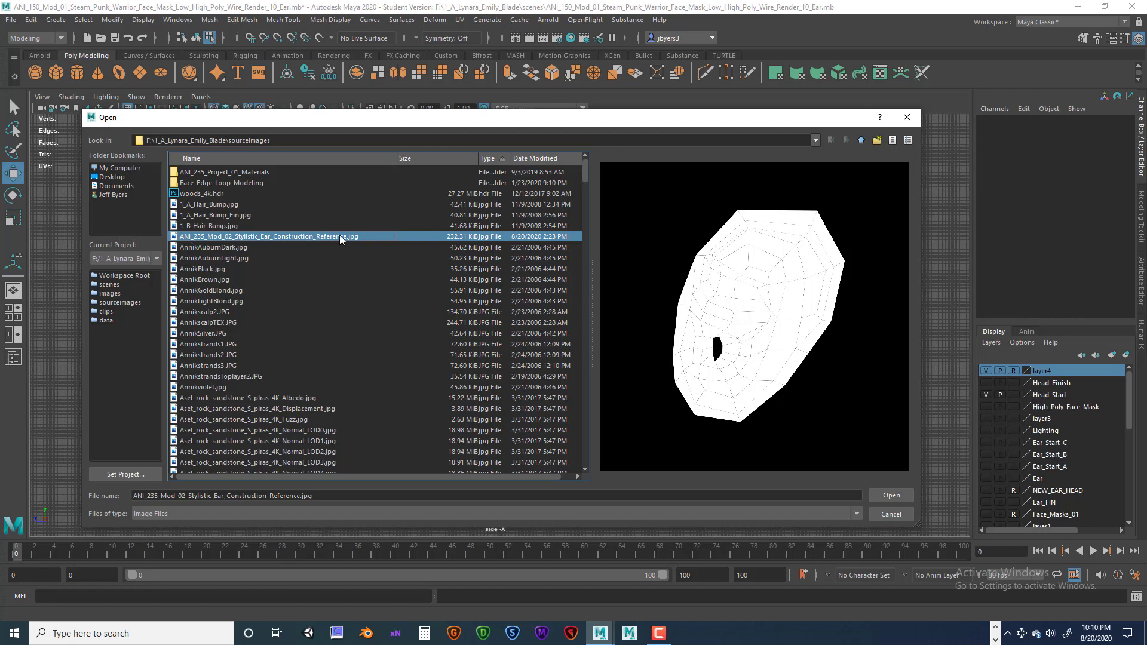
left_click(891, 495)
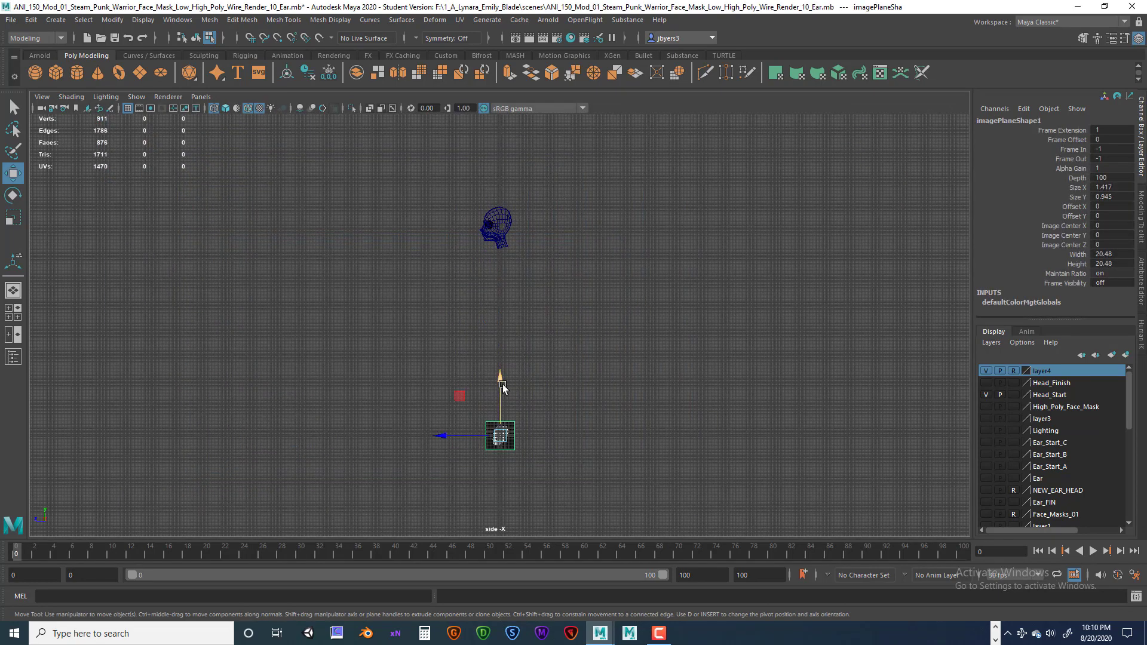
- Raise the ear reference image plane about 150.6 cm in Y so it overlaps the head
left_click_drag(501, 388, 480, 170)
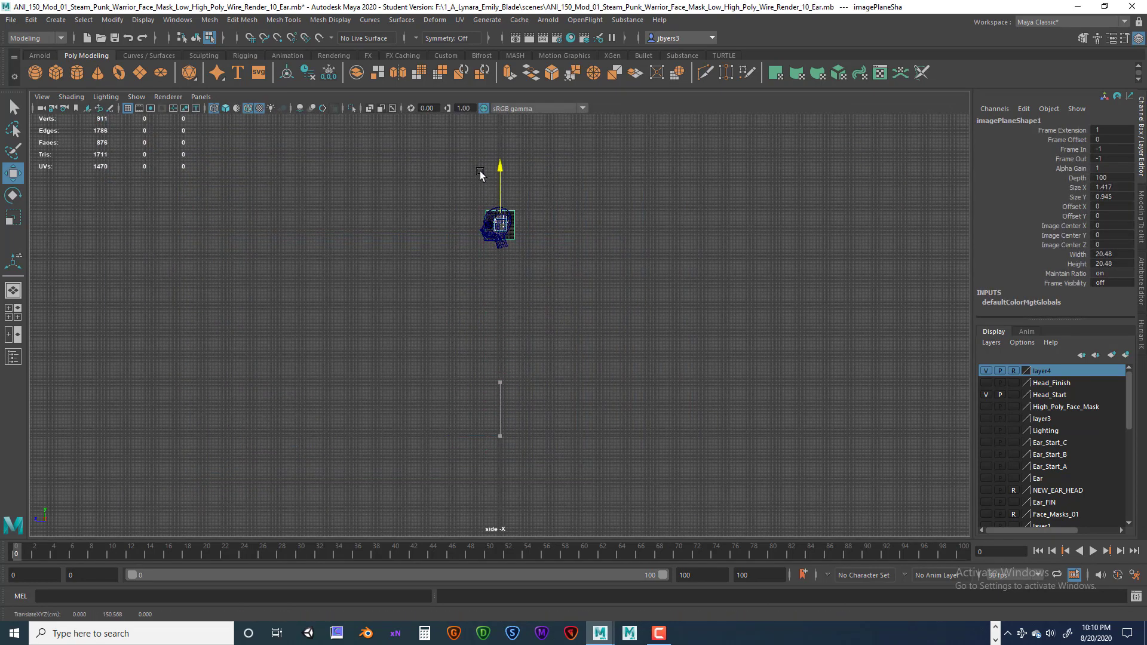
scroll(512, 225, "up", 6)
key("f")
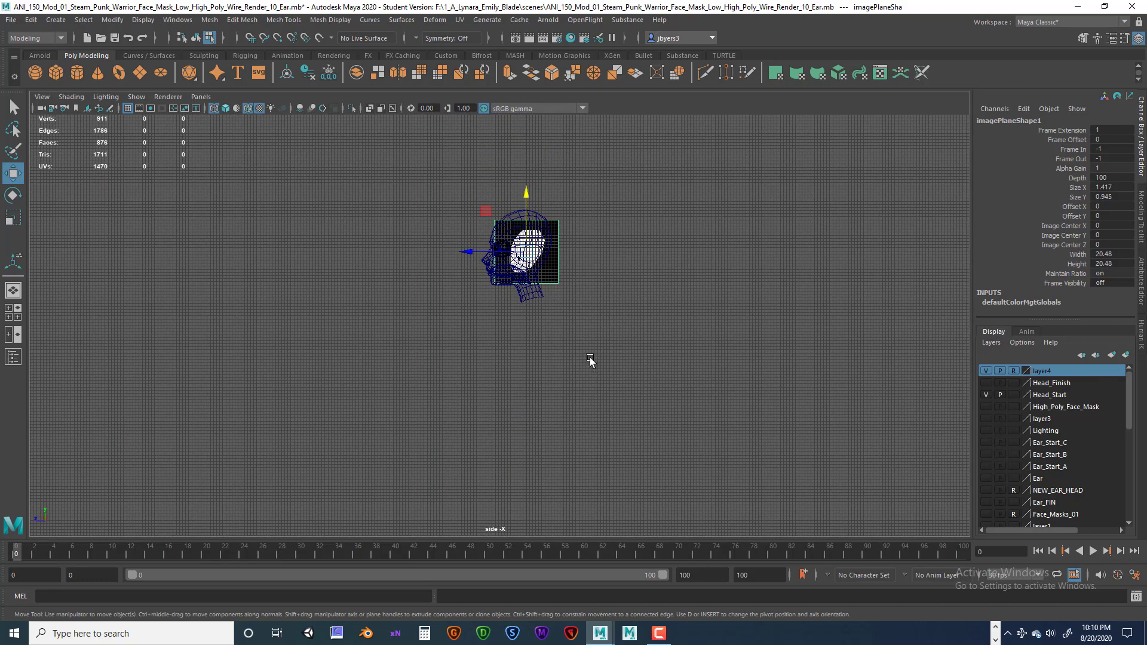
scroll(586, 357, "down", 1)
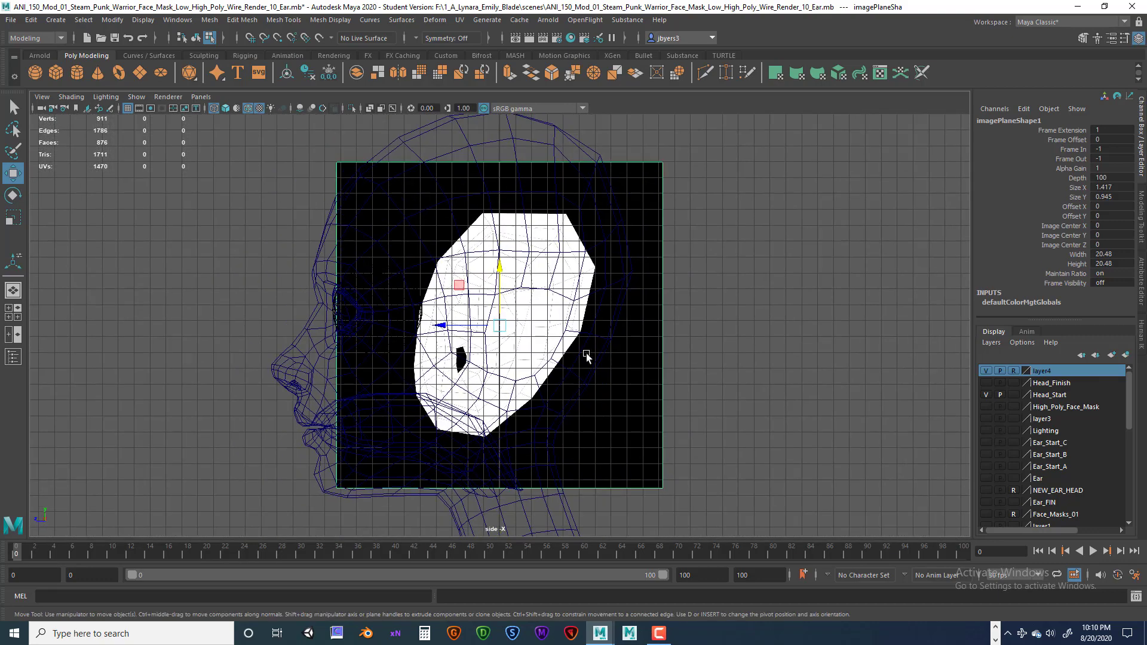
- Scale the image plane uniformly to about 0.38 and shift it back over the head's ear opening
scroll(586, 356, "up", 2)
key("r")
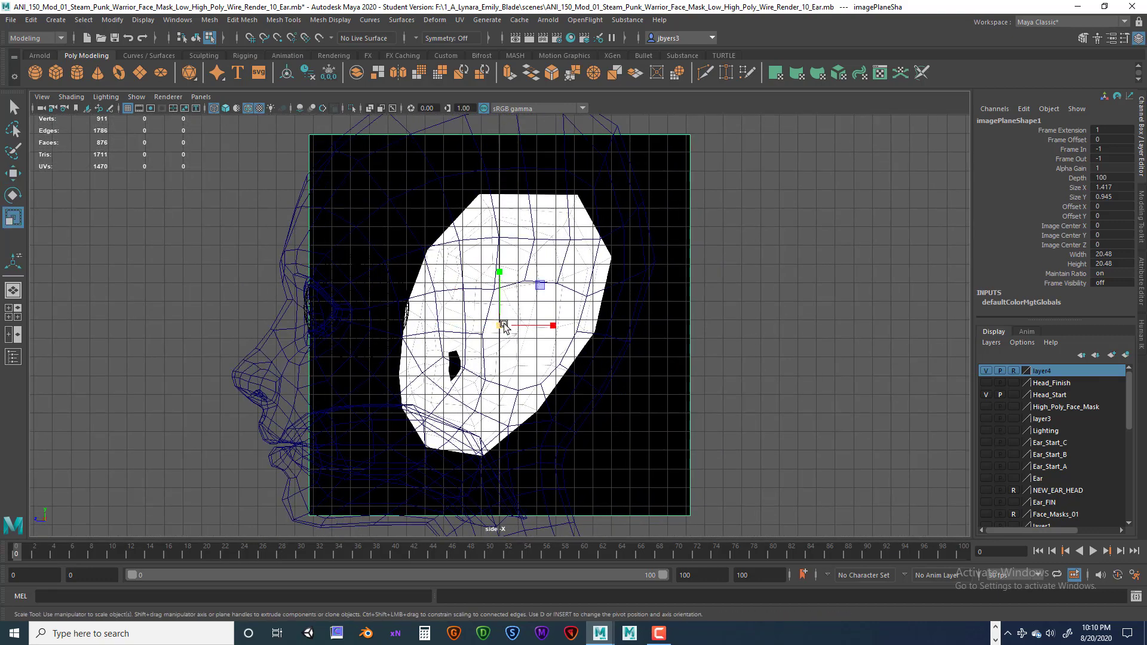
left_click_drag(504, 325, 341, 319)
key("w")
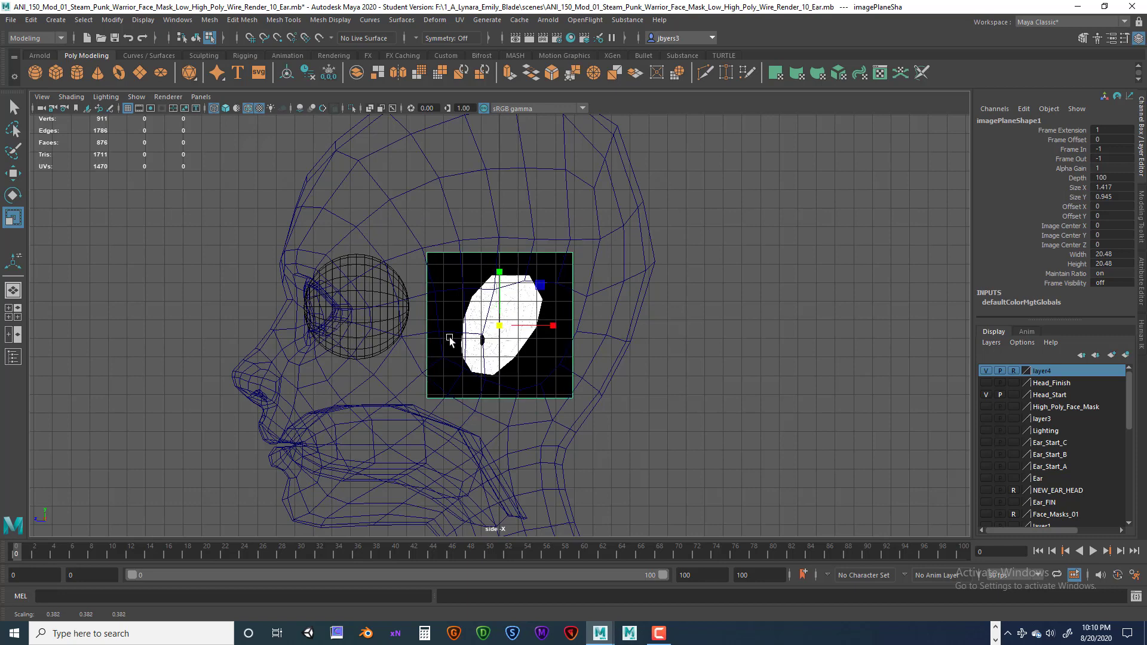
left_click_drag(448, 327, 474, 328)
left_click_drag(526, 272, 526, 274)
- Fine-tune the image plane's uniform scale and place it at about Y 148.2, Z -1.5 to fit the ear opening
key("r")
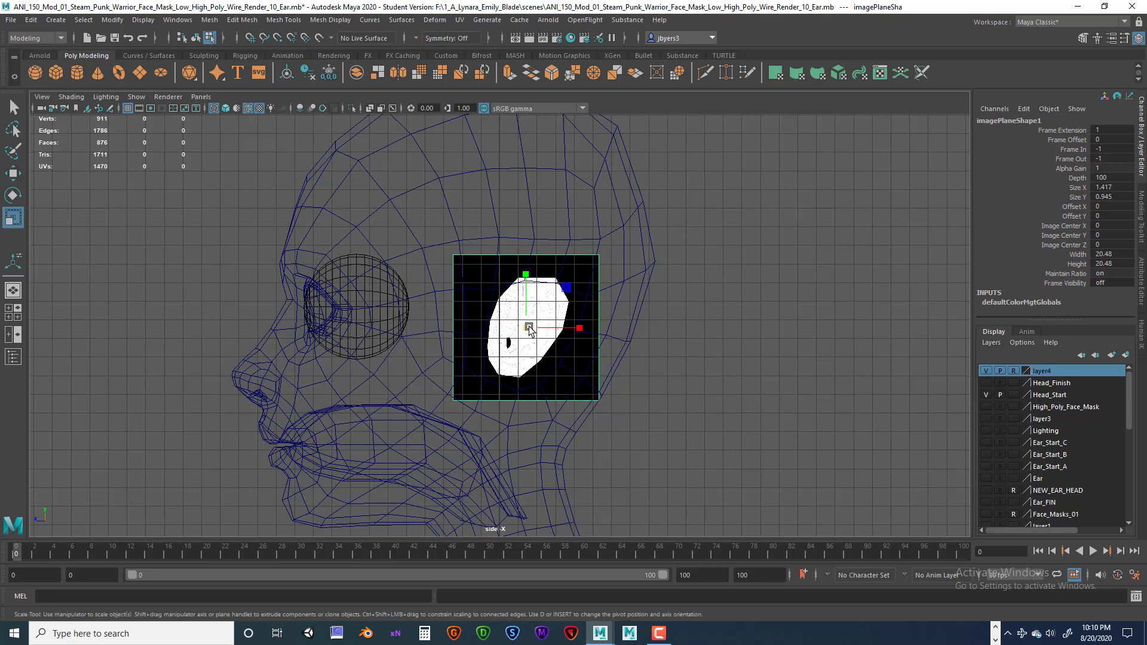
left_click_drag(525, 327, 565, 326)
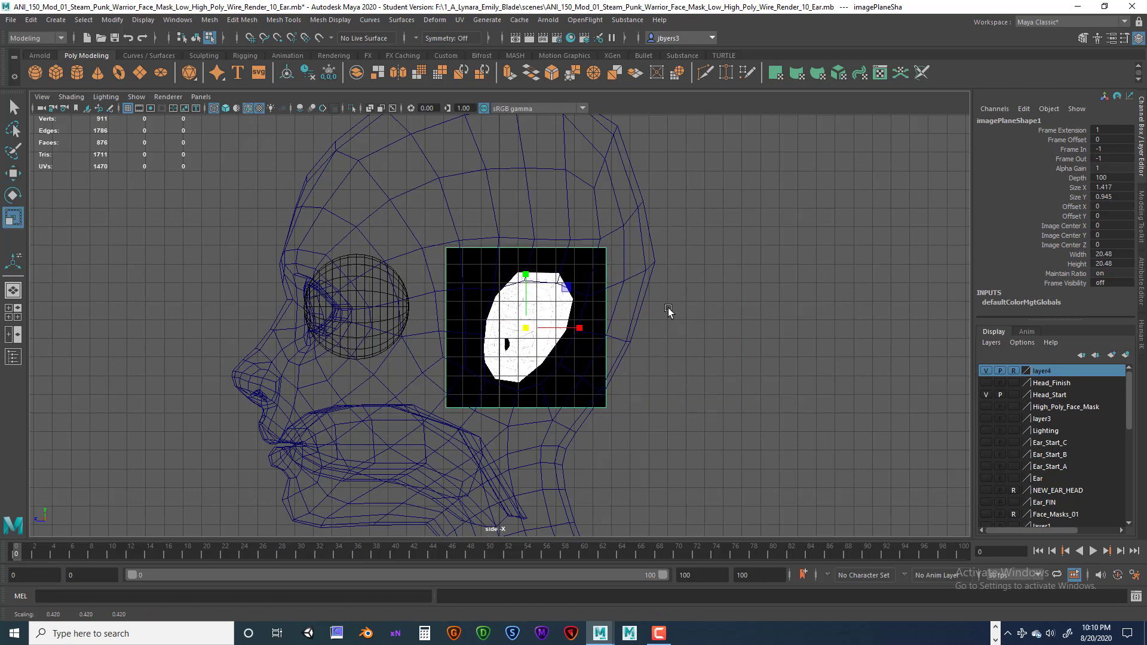
left_click_drag(526, 333, 473, 359)
key("w")
left_click_drag(527, 279, 527, 271)
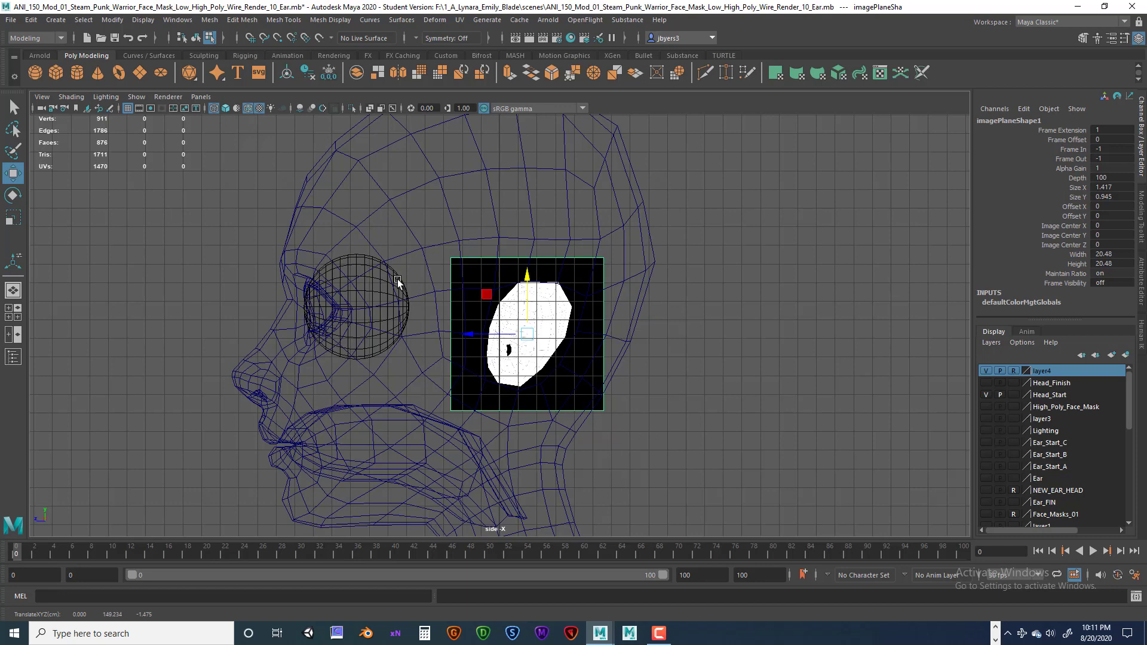
- Hide the grid in the side view
left_click(136, 97)
left_click(163, 582)
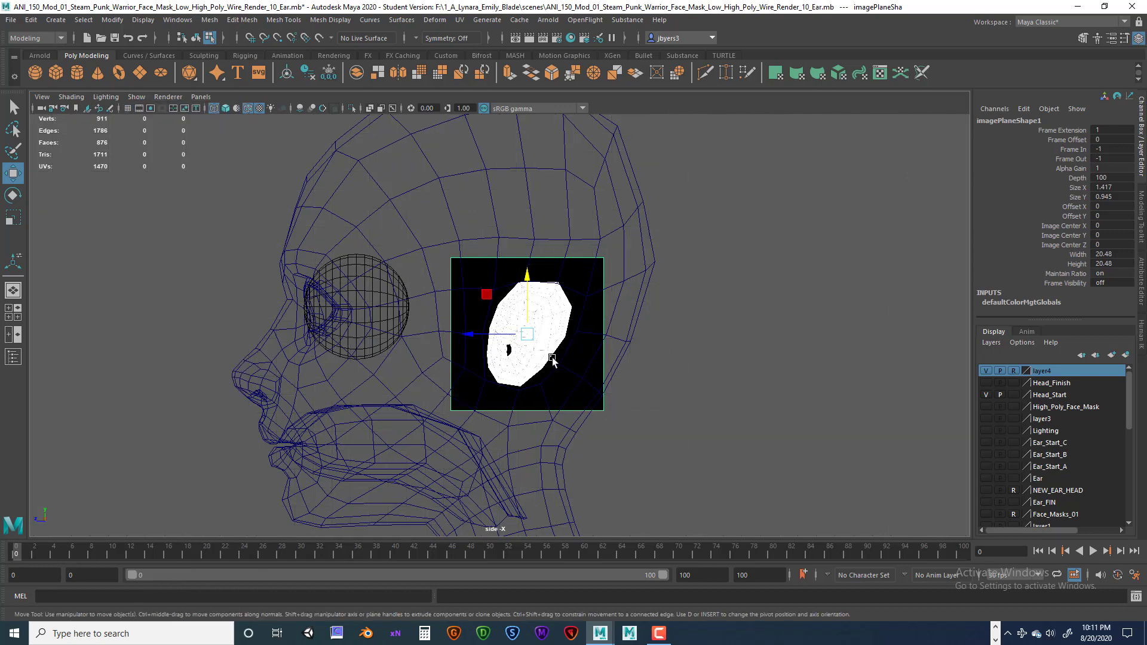
- Move the image plane along negative X behind the half head, and frame the ear reference closely in the side view
key("space")
key("space")
key("space")
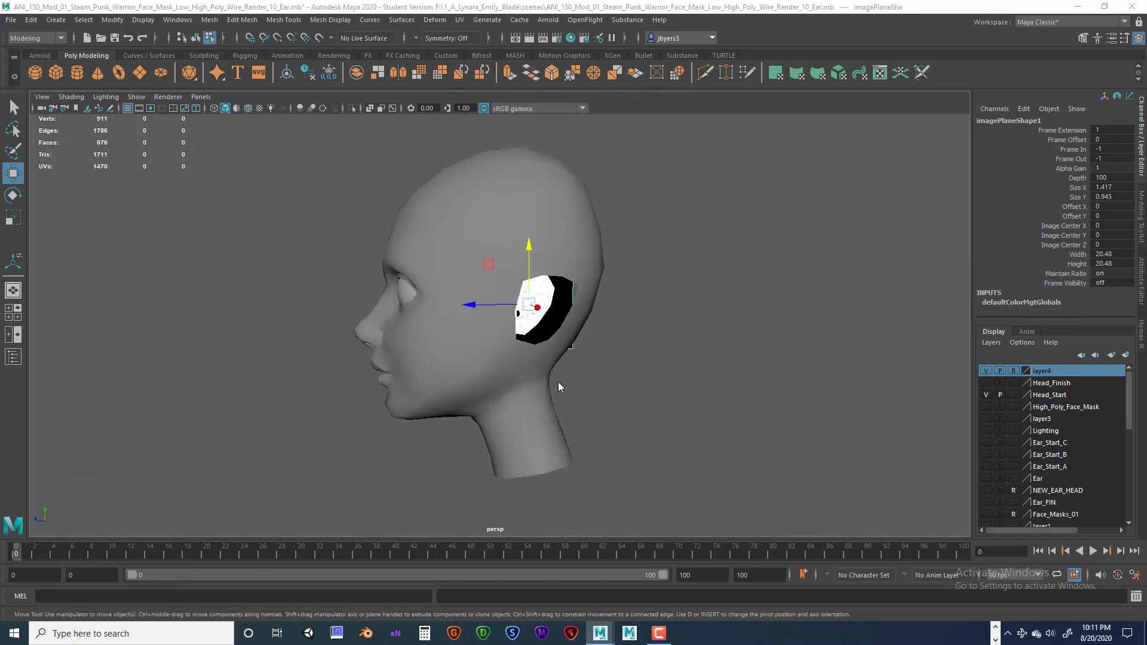
key("space")
left_click_drag(558, 381, 440, 322)
key("space")
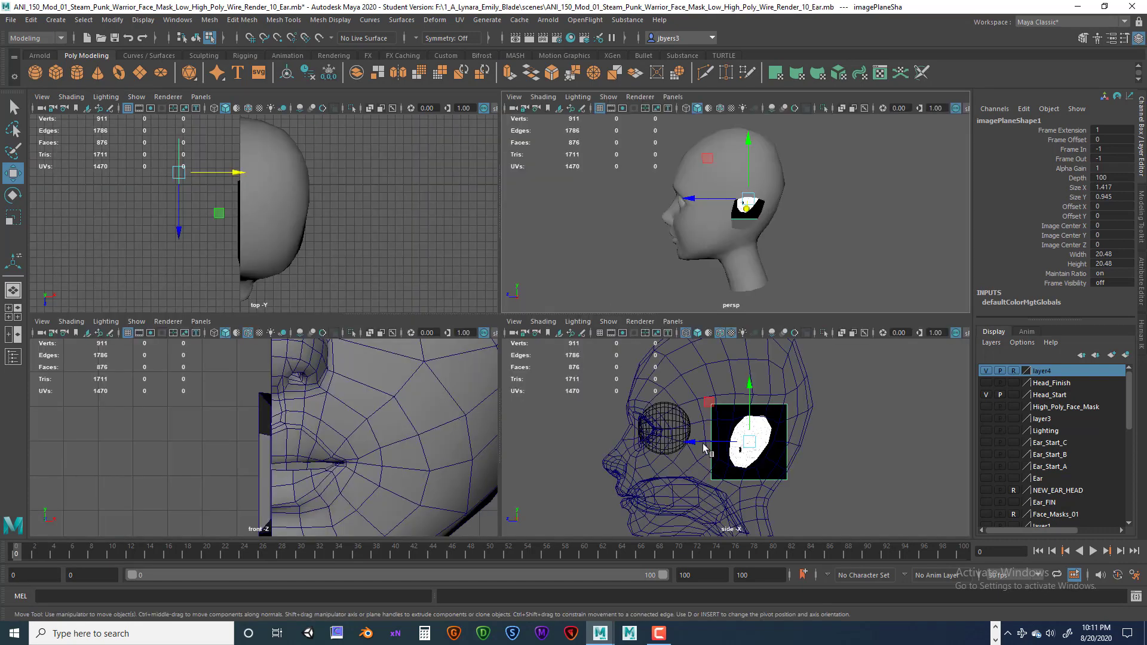
scroll(388, 383, "down", 5)
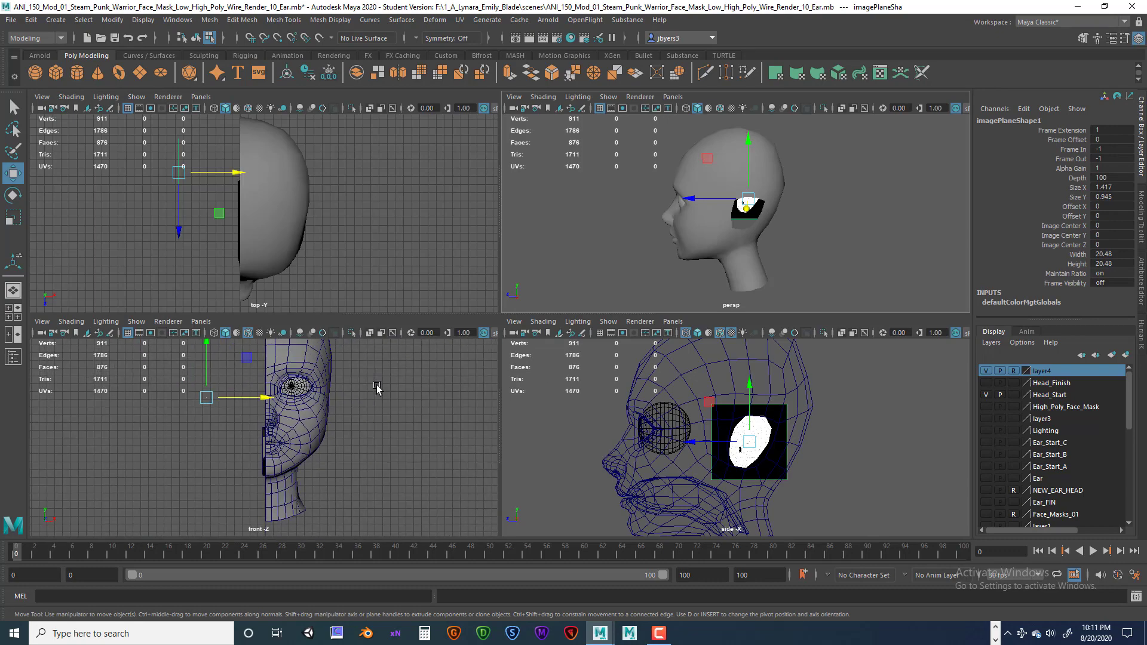
key("space")
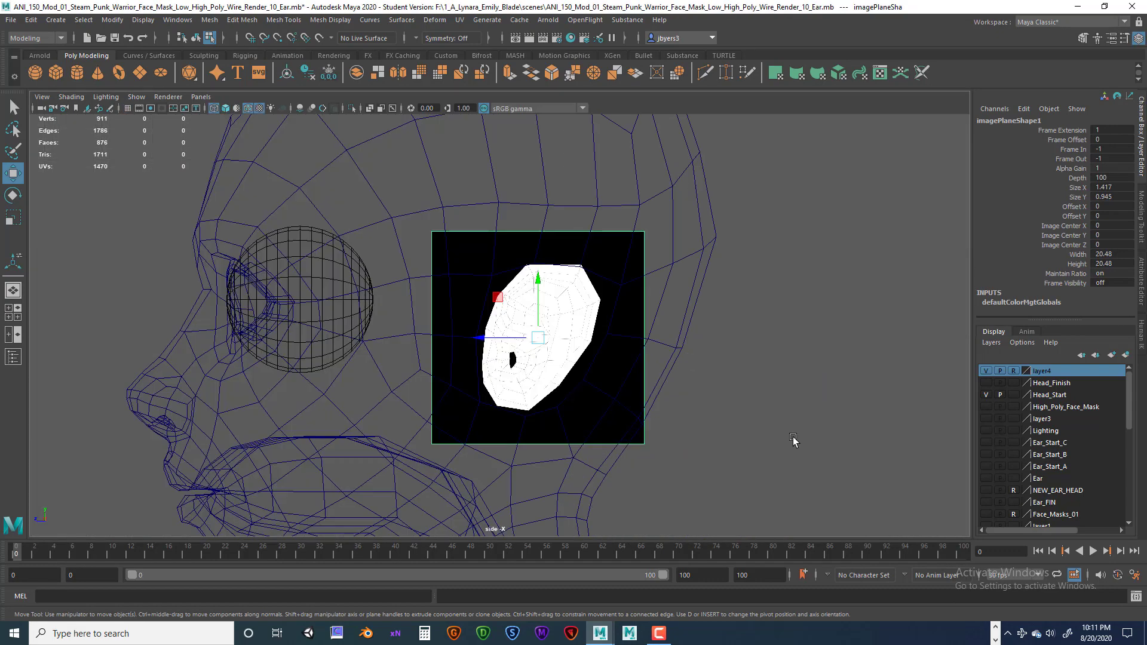
scroll(777, 436, "up", 5)
scroll(771, 433, "up", 2)
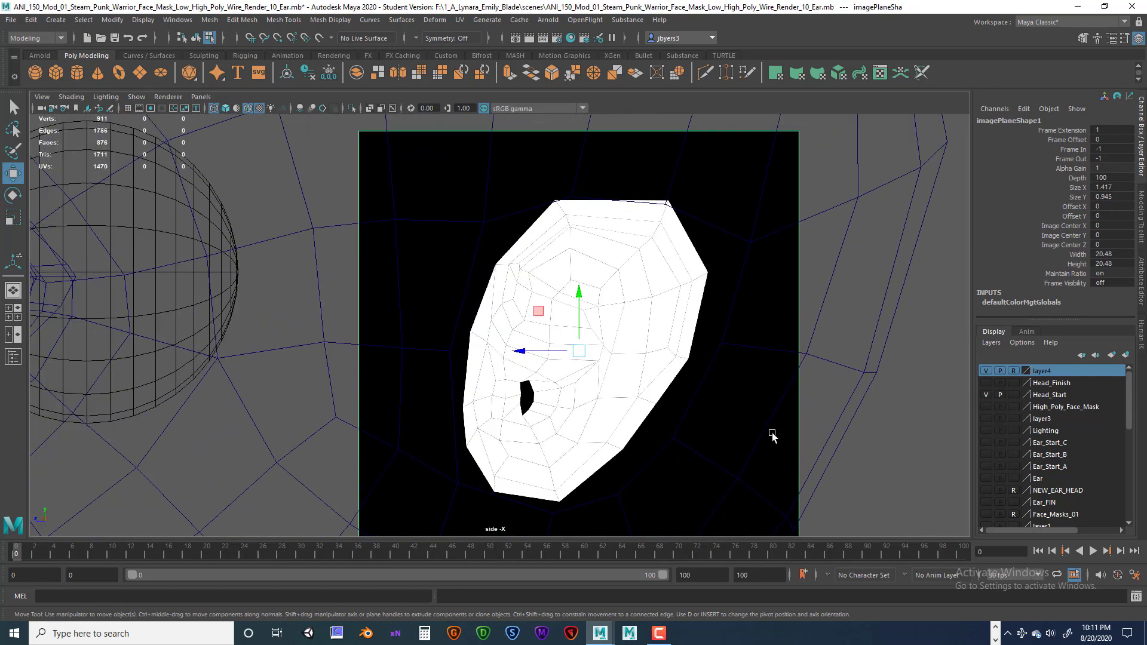
scroll(598, 251, "up", 1)
key("space")
left_click_drag(633, 260, 664, 296)
middle_click_drag(657, 300, 599, 258, "alt")
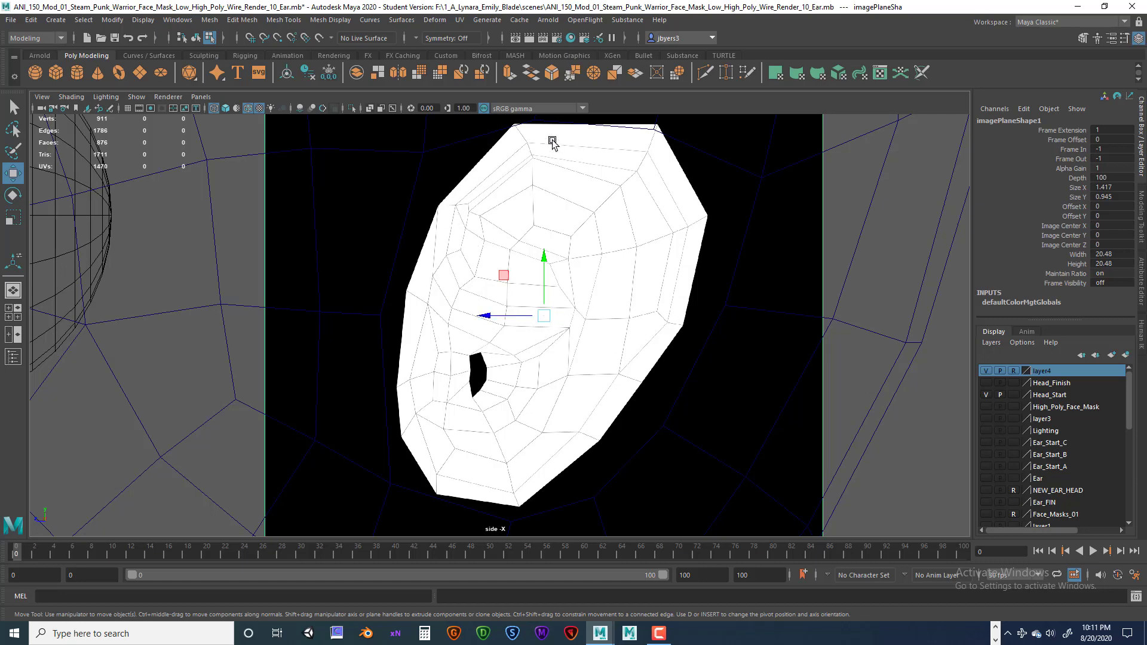
scroll(727, 370, "down", 4)
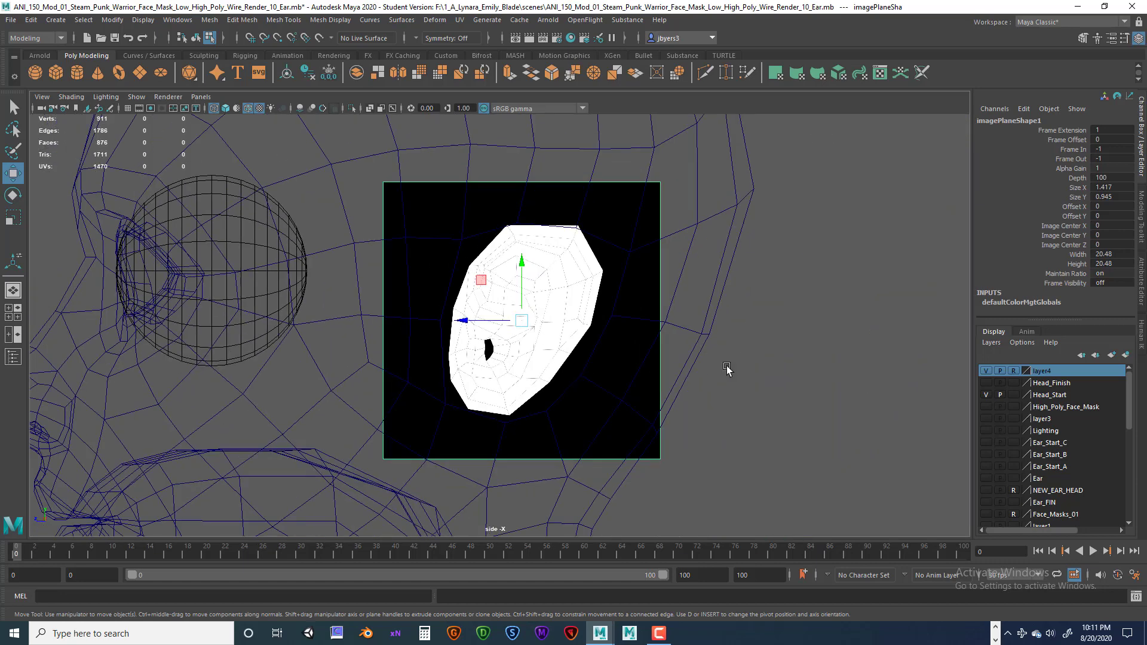
- Identify what layer4 contains by toggling its visibility, and rename the layer Eye_A
left_click(986, 371)
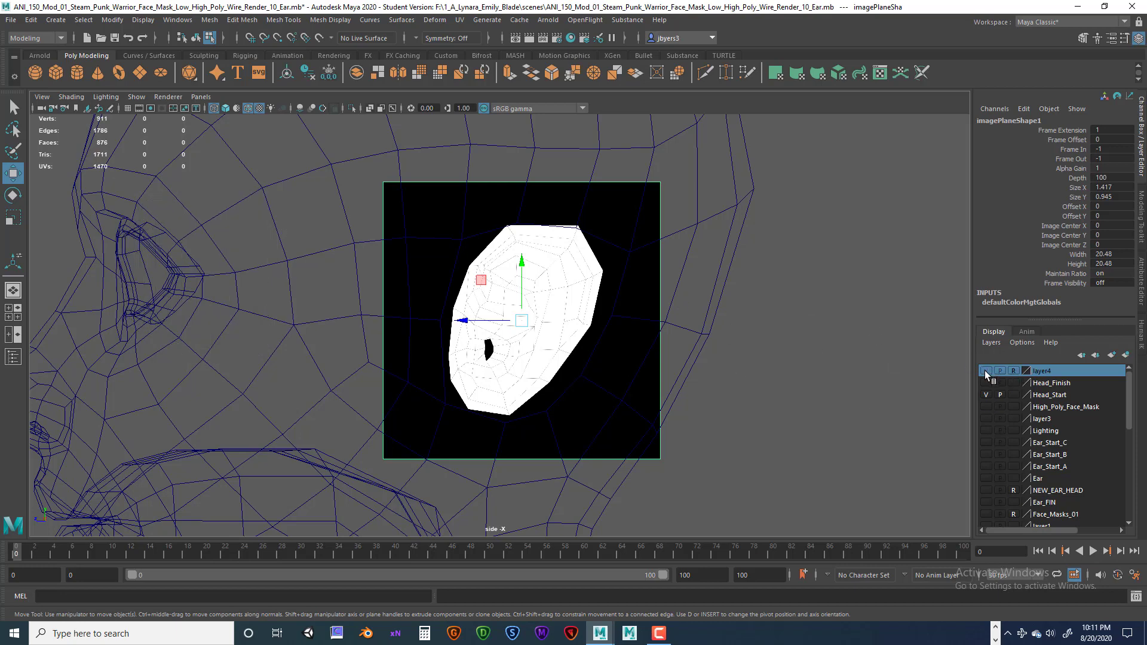
left_click(986, 371)
double_click(1048, 372)
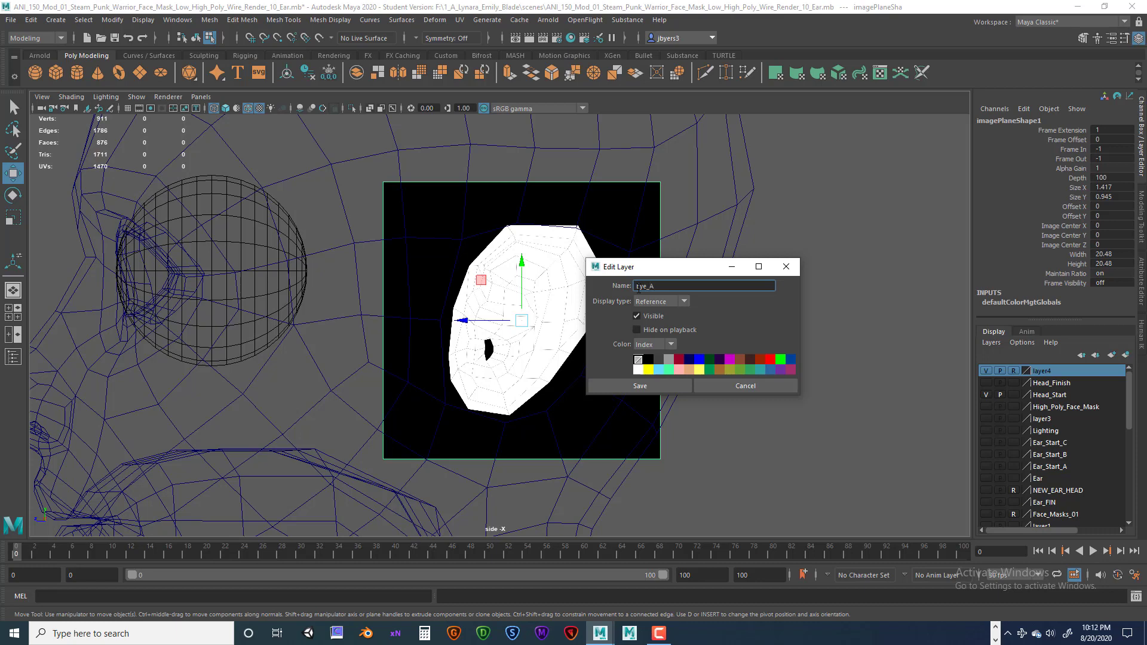
left_click(665, 384)
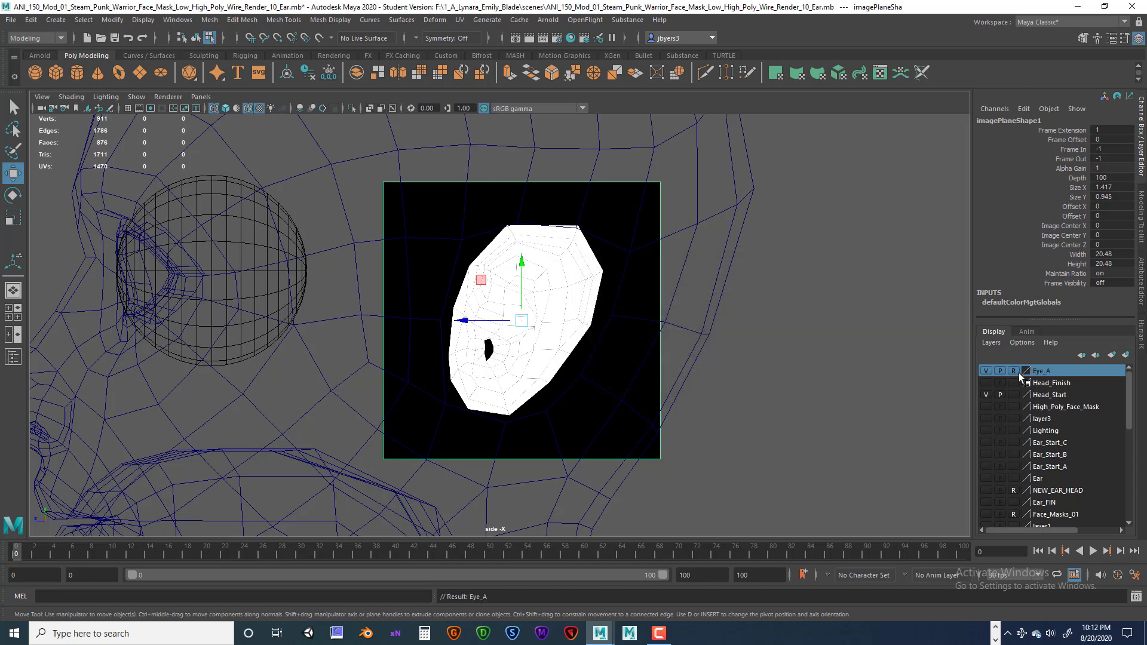
- Hide the Eye_A and Head_Start layers to isolate the ear reference, and clear the selection
left_click(986, 371)
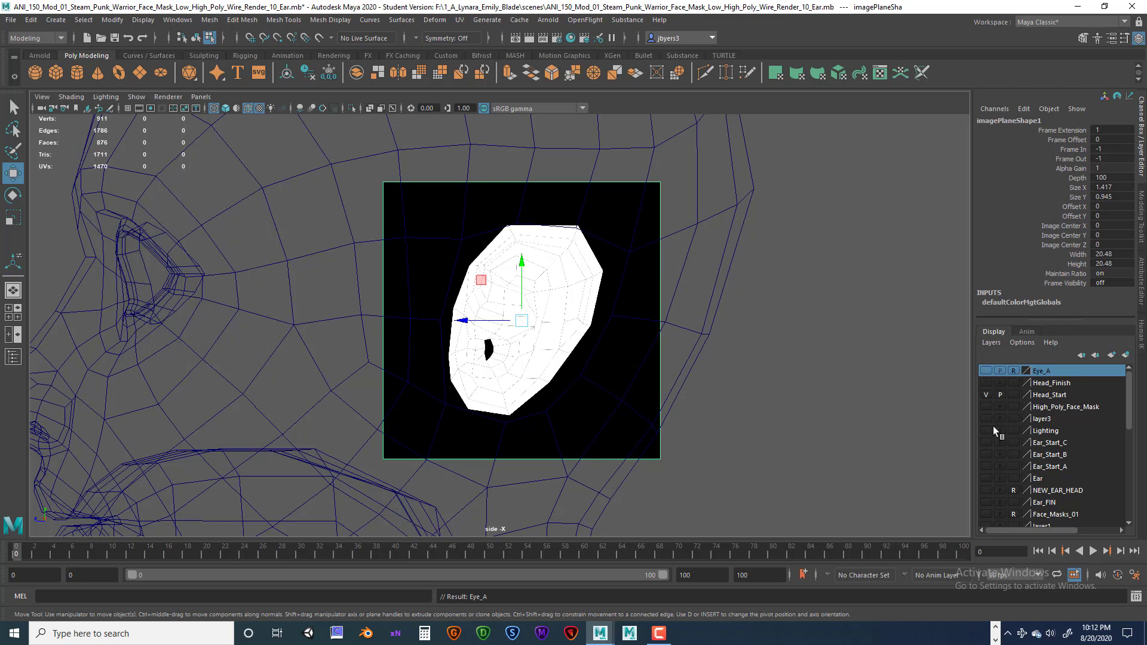
left_click(986, 395)
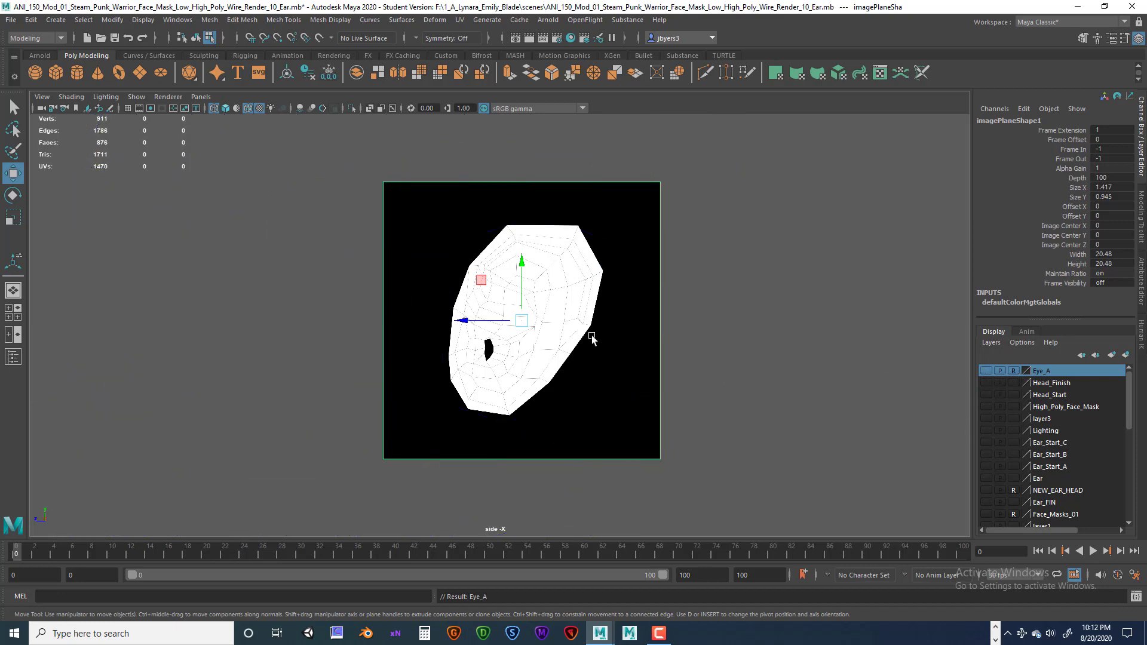
left_click(688, 325)
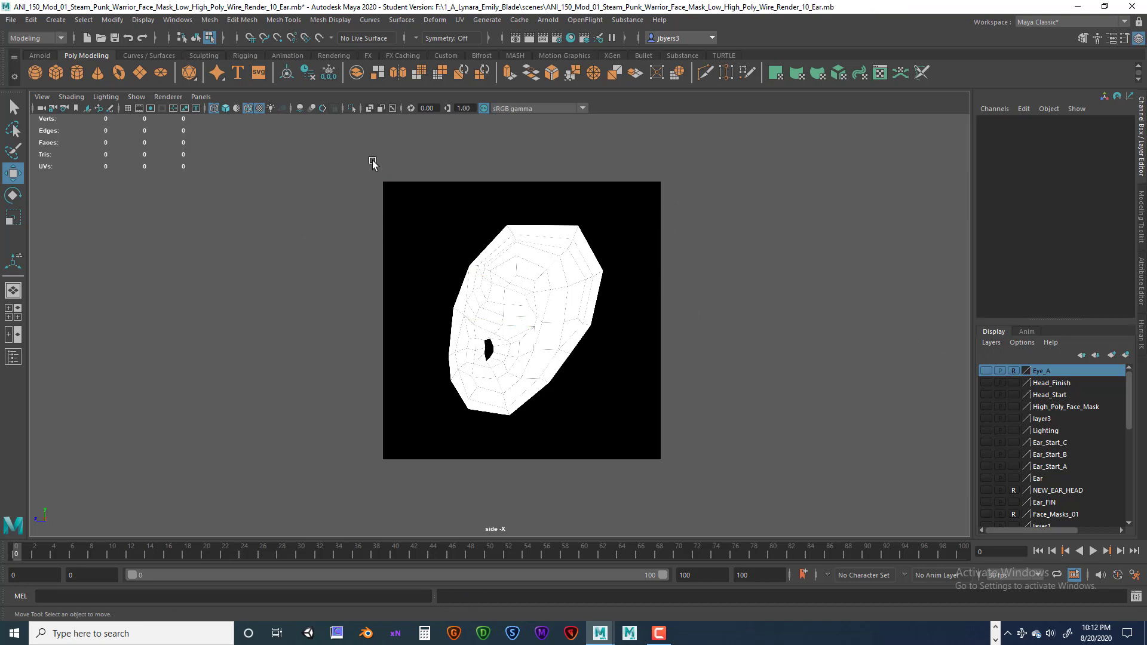
- Select imagePlane1 through the Outliner, and close the Outliner
left_click(177, 20)
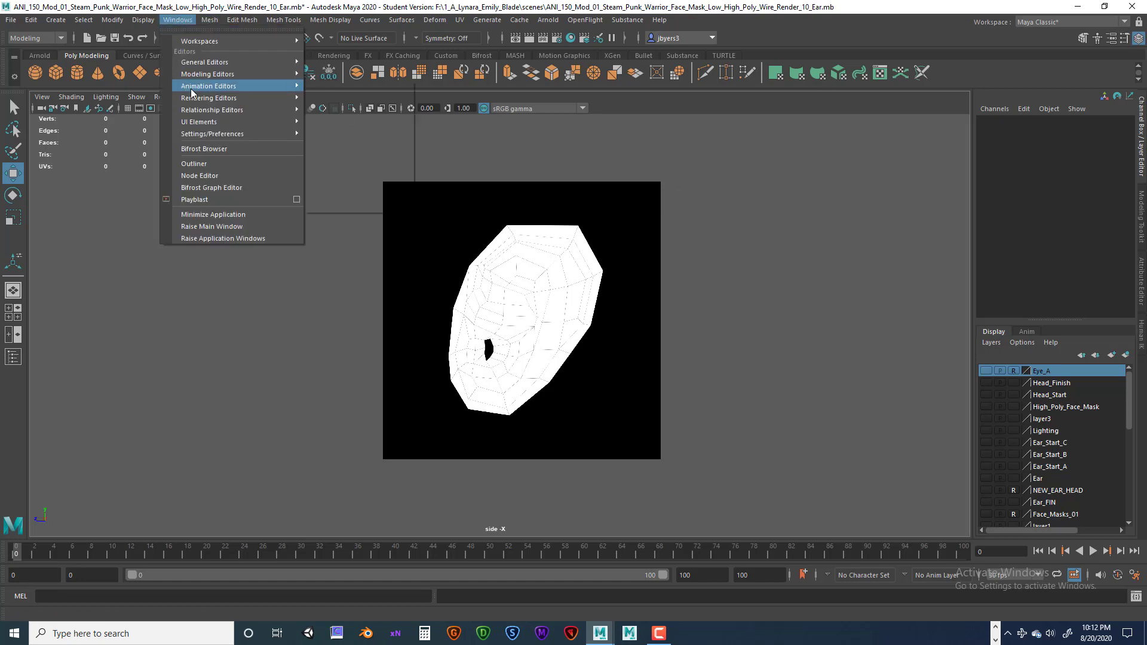
left_click(194, 163)
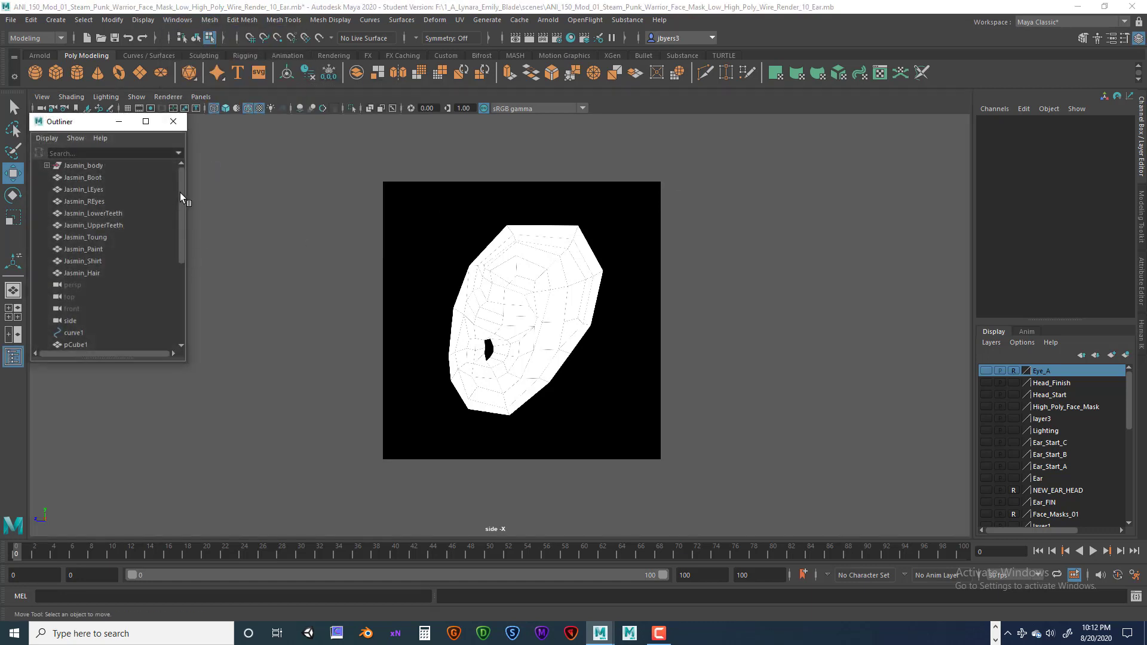
left_click_drag(180, 193, 199, 317)
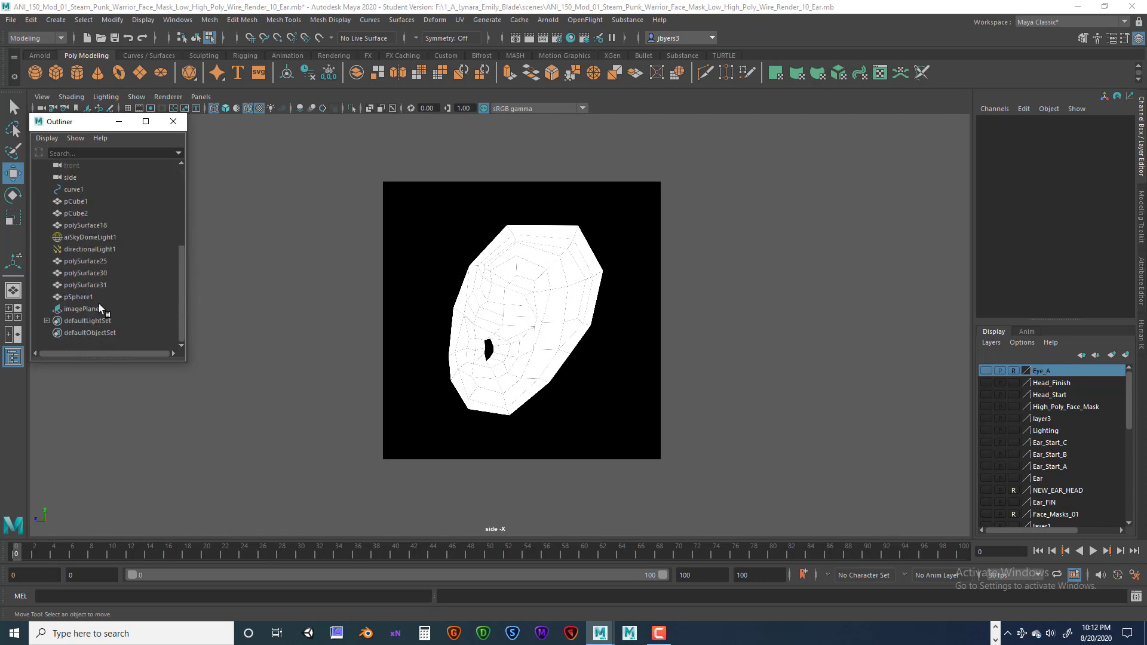
left_click(84, 309)
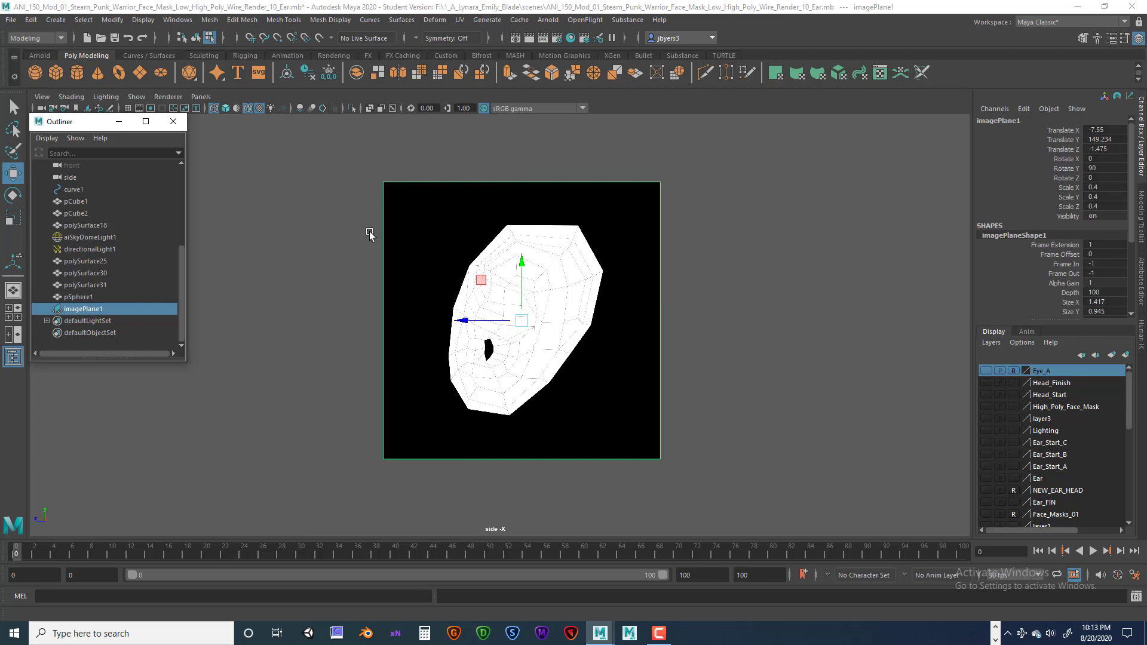
left_click(173, 123)
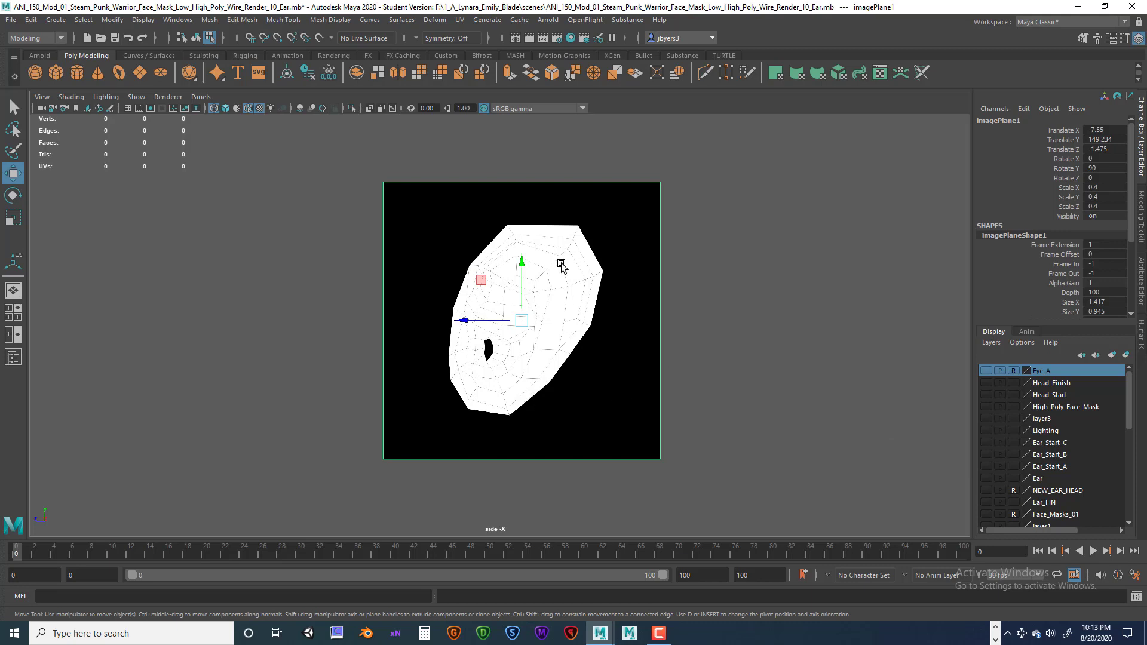
- Create a polygon pipe and raise it along Y to about 148.06, over the lower part of the ear reference
left_click(55, 20)
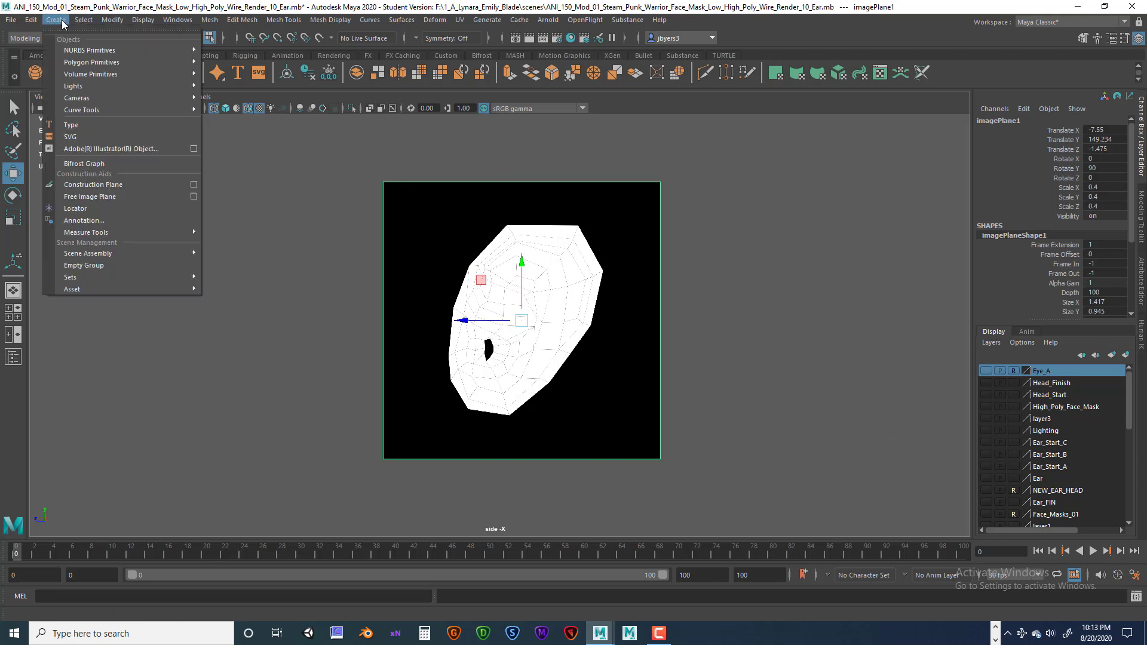
mouse_move(89, 62)
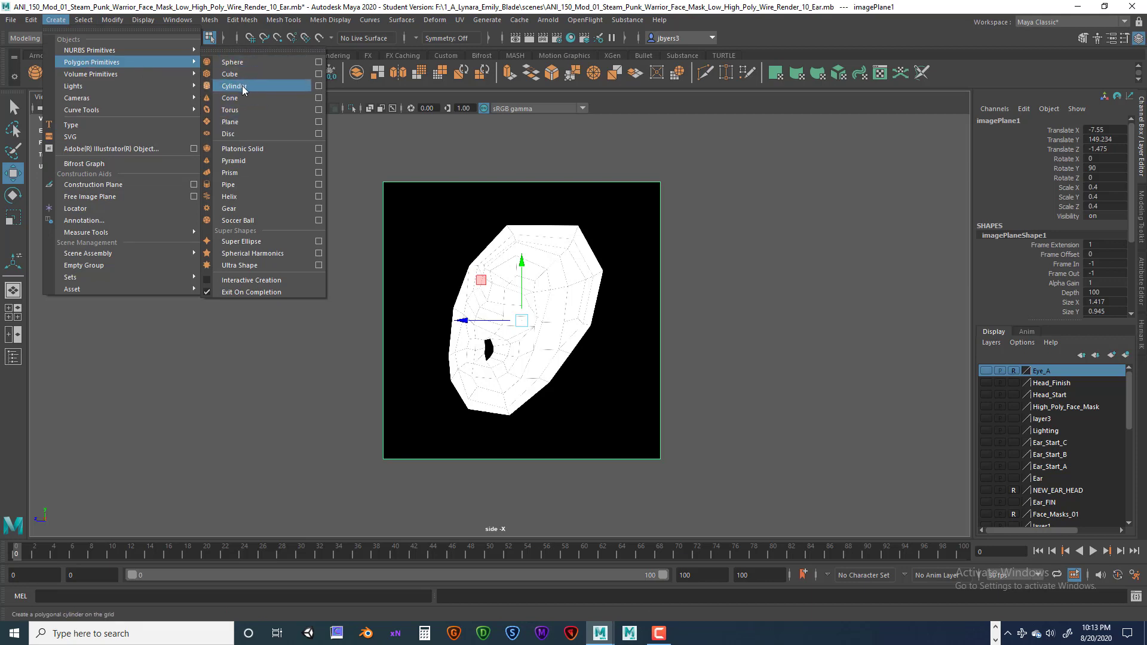
left_click(227, 185)
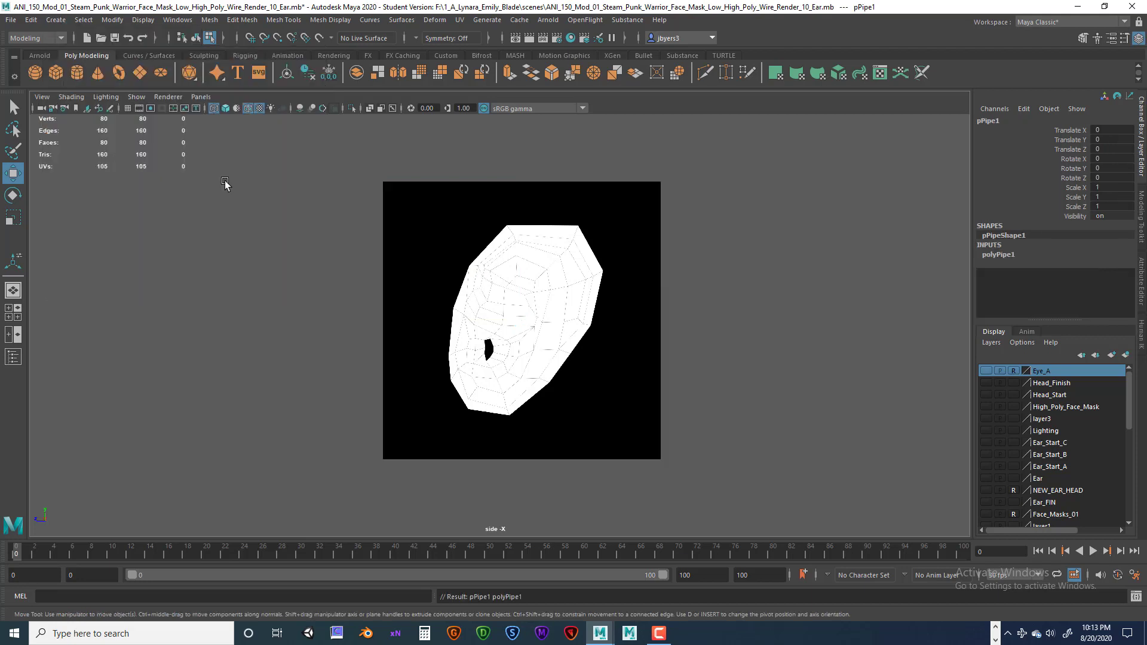
scroll(635, 371, "down", 10)
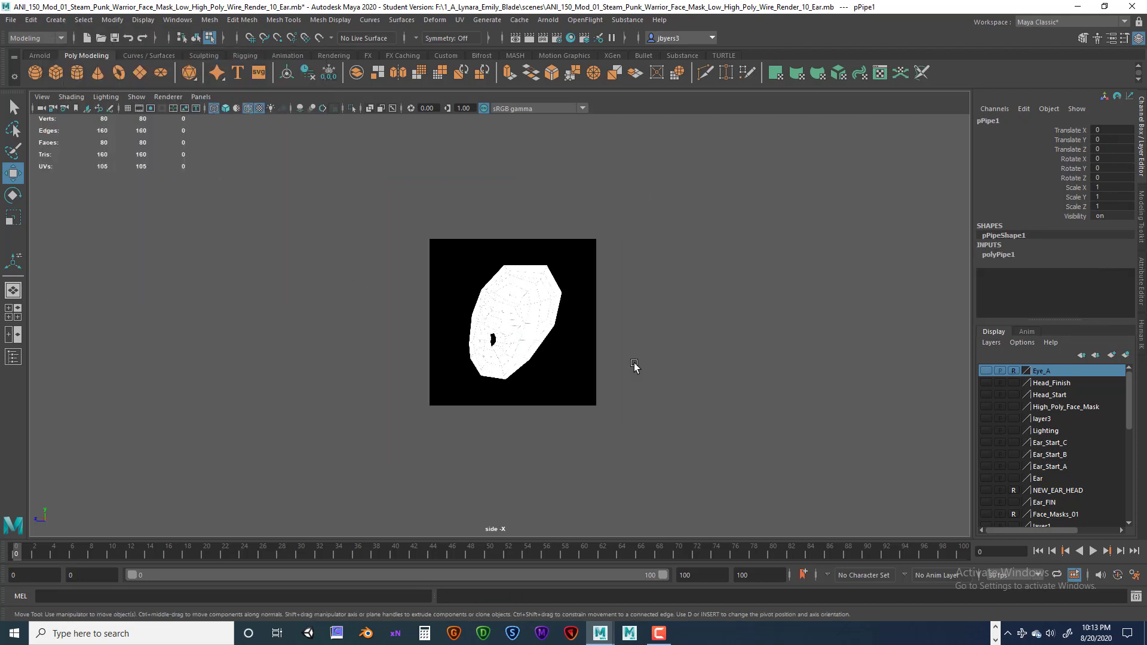
scroll(621, 384, "down", 4)
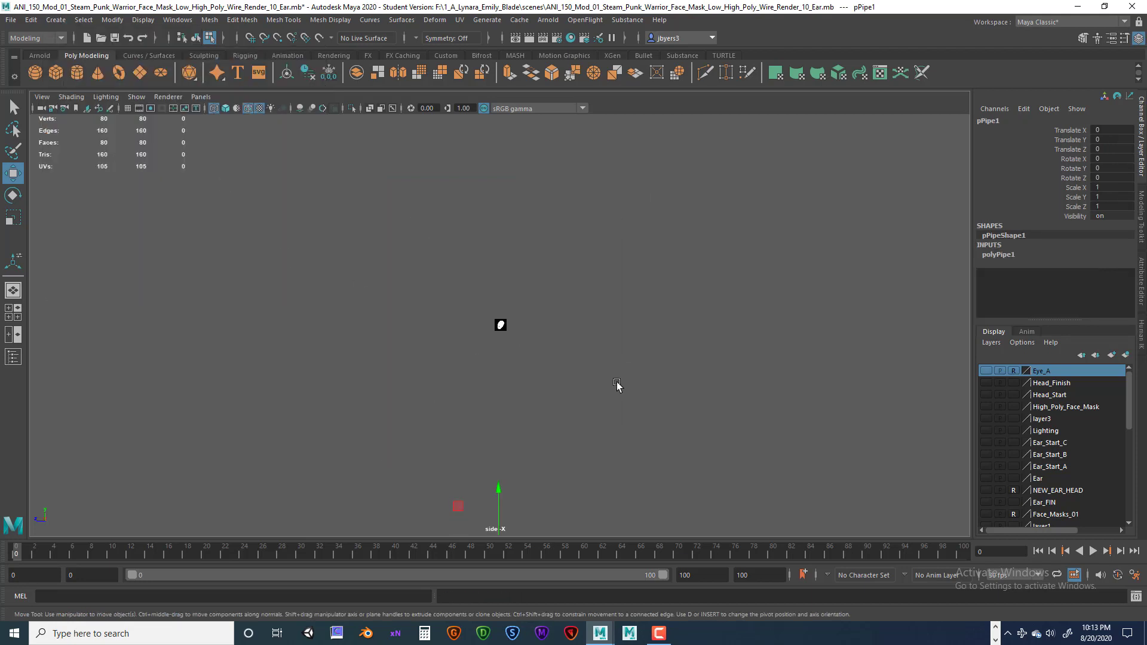
left_click_drag(501, 406, 504, 272)
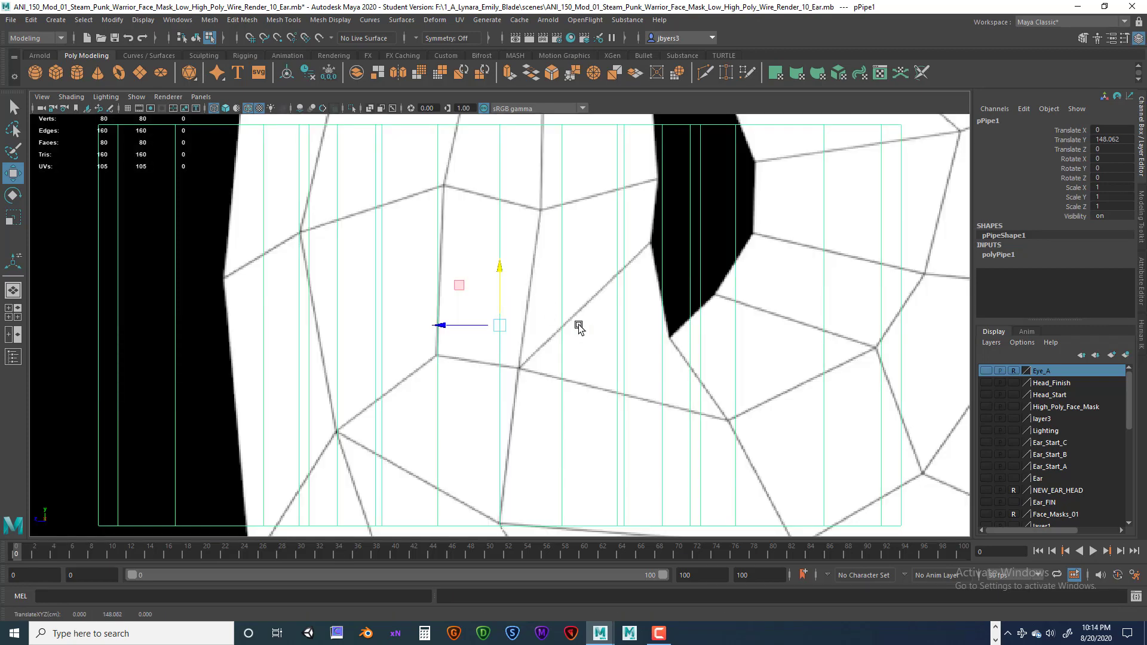
scroll(604, 328, "up", 4)
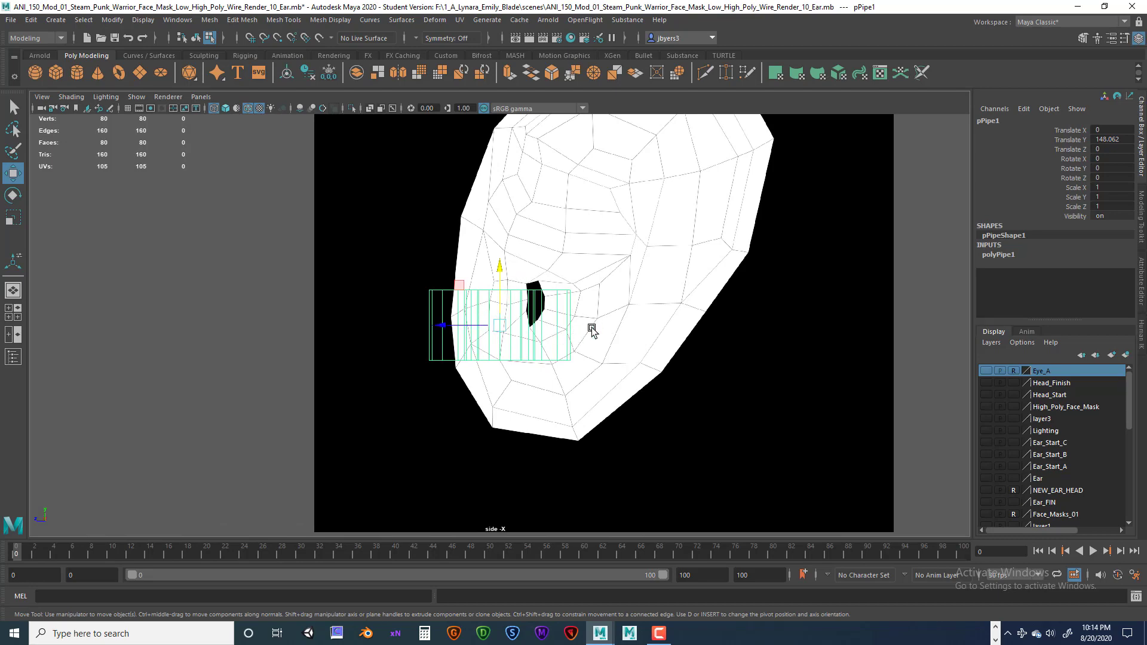
- Select imagePlane1 through the Outliner and move it along X to about -5.9, closer to the pipe
key("space")
key("space")
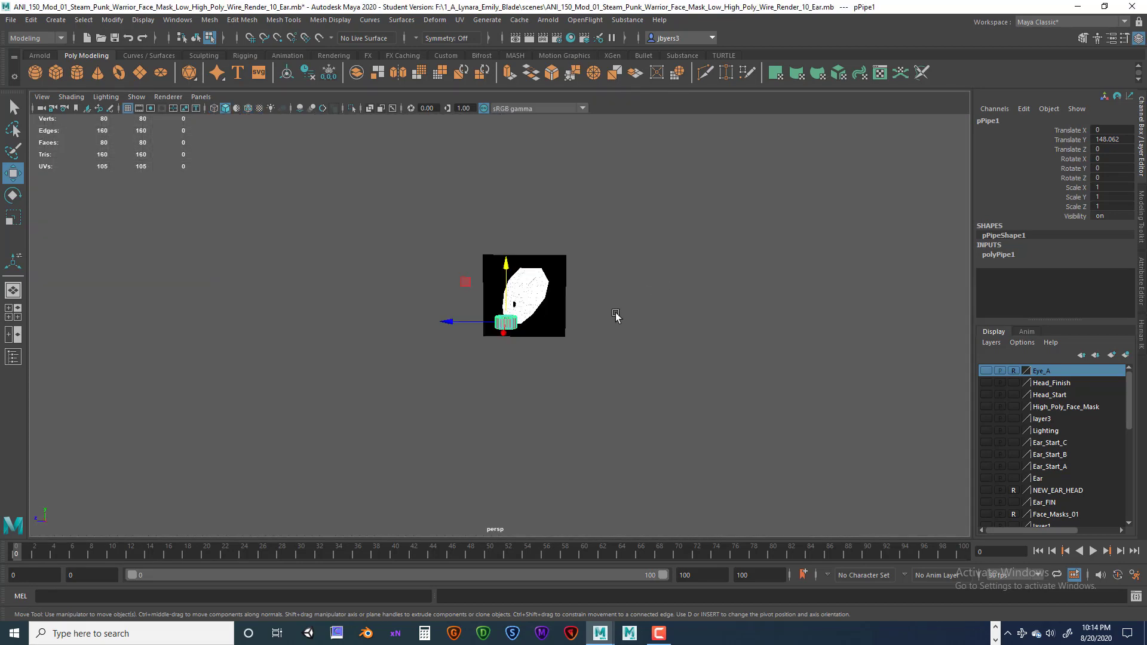
left_click_drag(618, 317, 575, 335, "alt")
scroll(615, 337, "up", 5)
key("space")
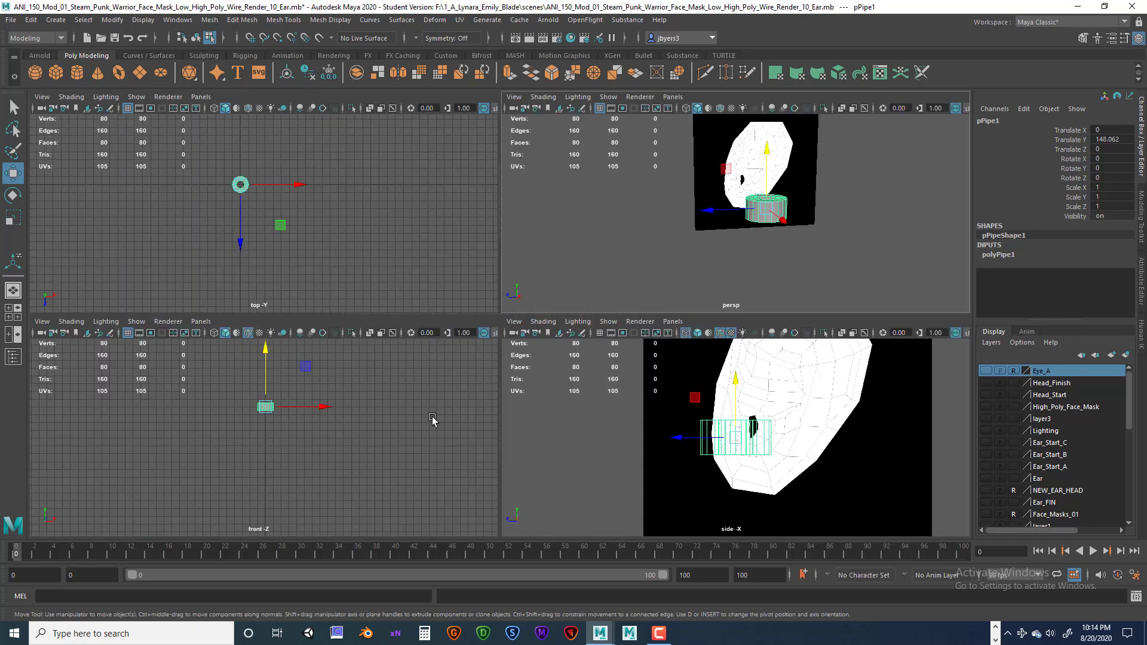
left_click(693, 236)
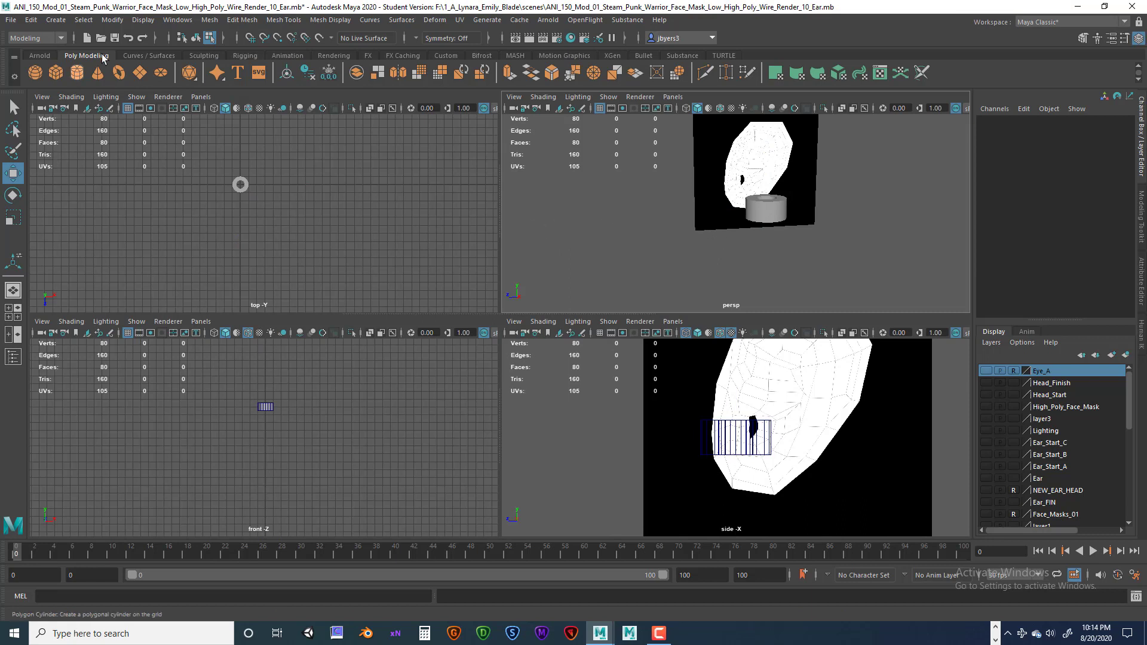
left_click(178, 21)
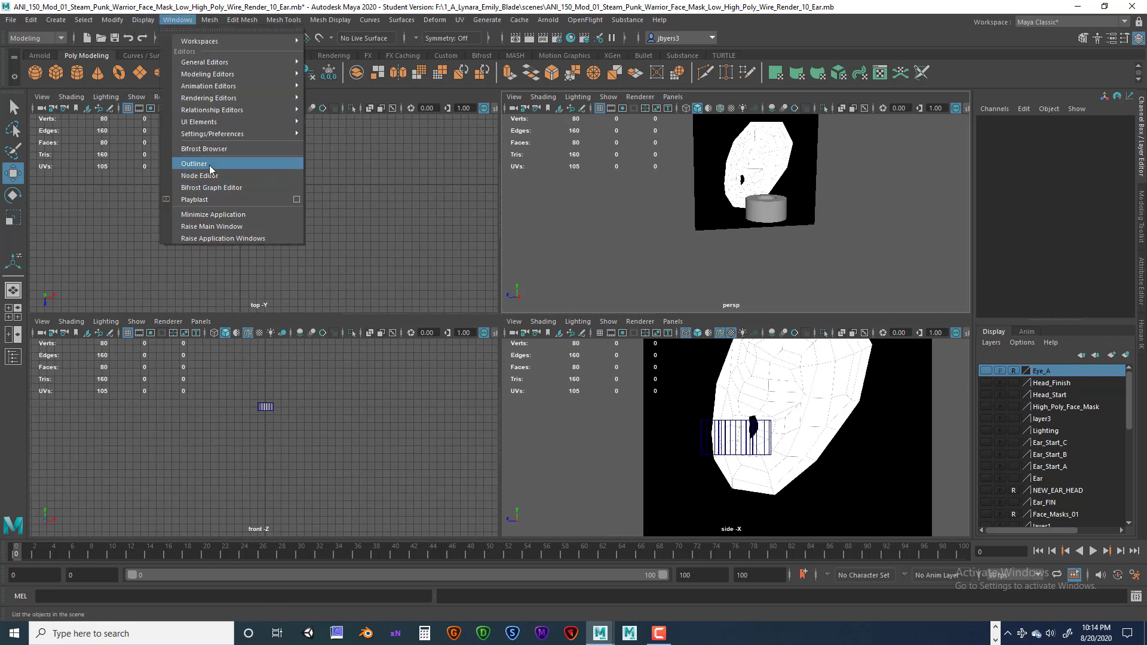
left_click(197, 163)
left_click(83, 309)
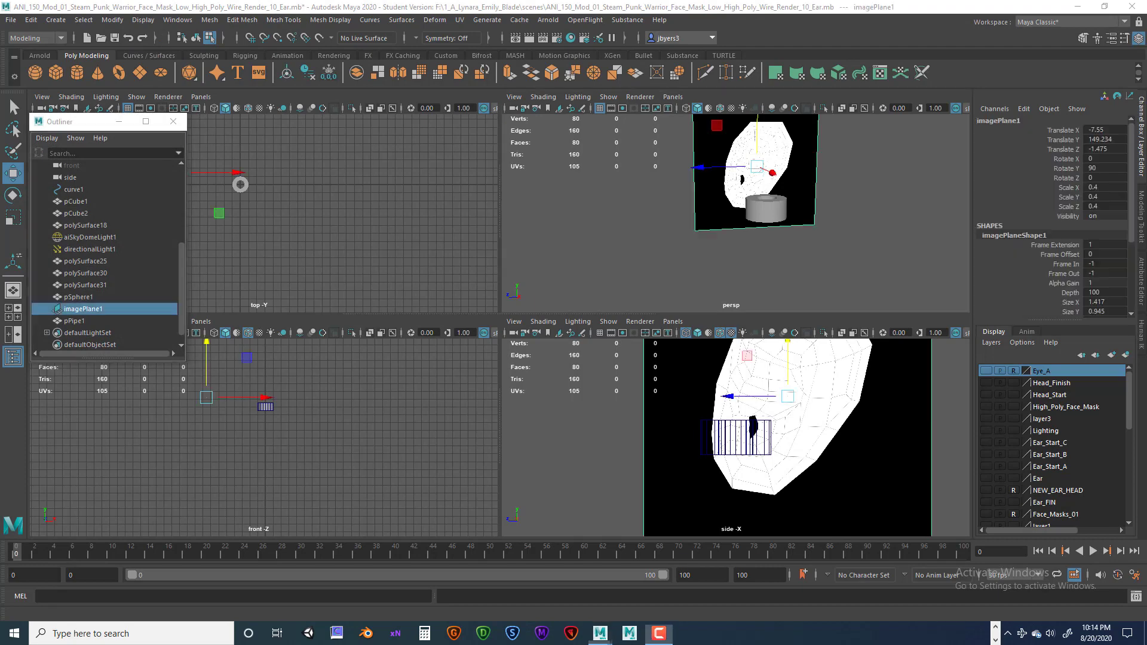
mouse_move(773, 173)
left_mouse_down()
mouse_move(858, 242)
mouse_move(765, 174)
mouse_move(837, 205)
mouse_move(763, 174)
mouse_move(802, 217)
mouse_move(834, 203)
mouse_move(814, 187)
mouse_move(839, 209)
mouse_move(835, 199)
mouse_move(771, 183)
left_mouse_up()
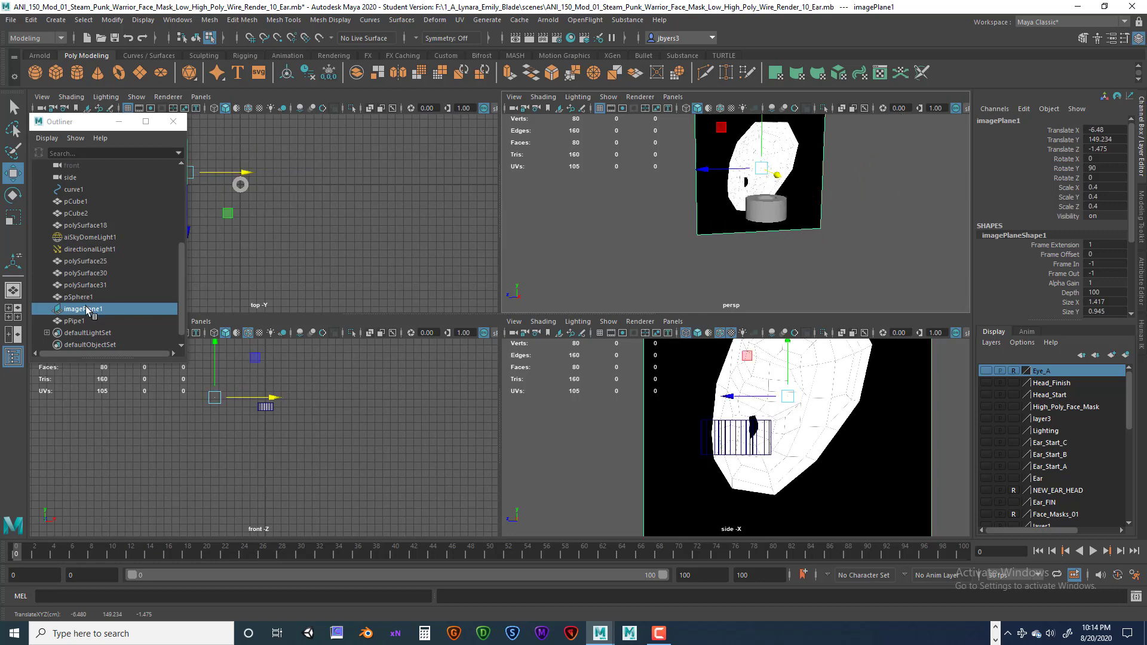
left_click_drag(783, 175, 868, 256)
mouse_move(747, 198)
left_mouse_down()
mouse_move(693, 184)
mouse_move(759, 205)
left_mouse_up()
- Turn on shaded display in the side view, and select the pipe as a whole object
right_click(721, 437)
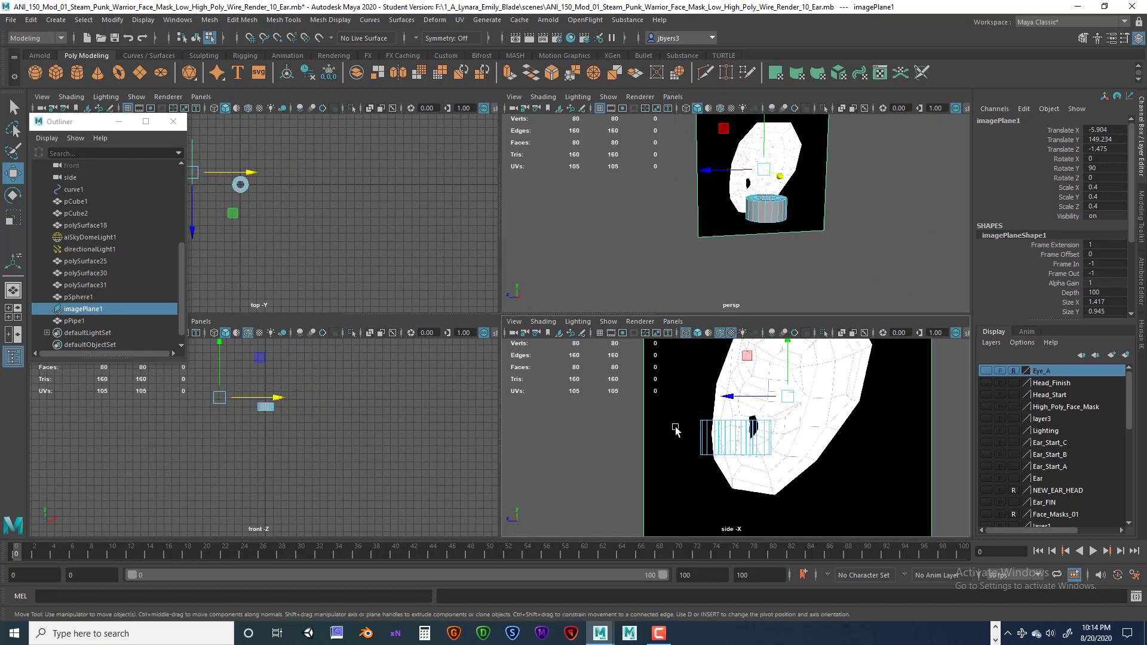
right_click_drag(732, 438, 766, 442)
left_click(745, 440)
key("5")
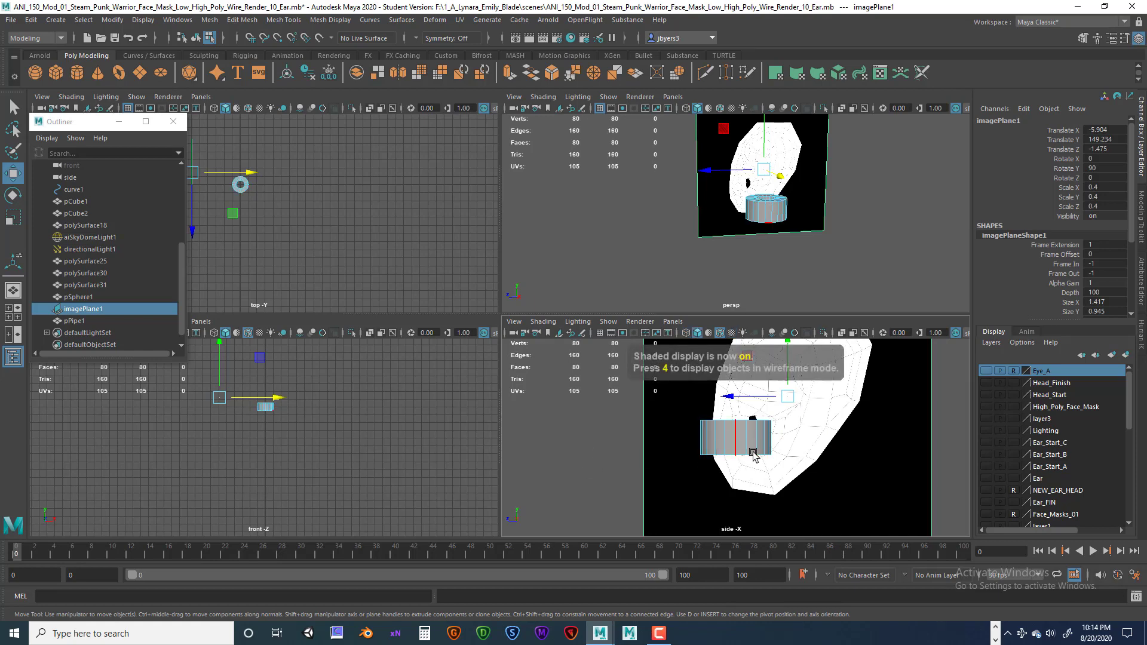
right_click_drag(770, 211, 771, 274)
left_click(769, 210)
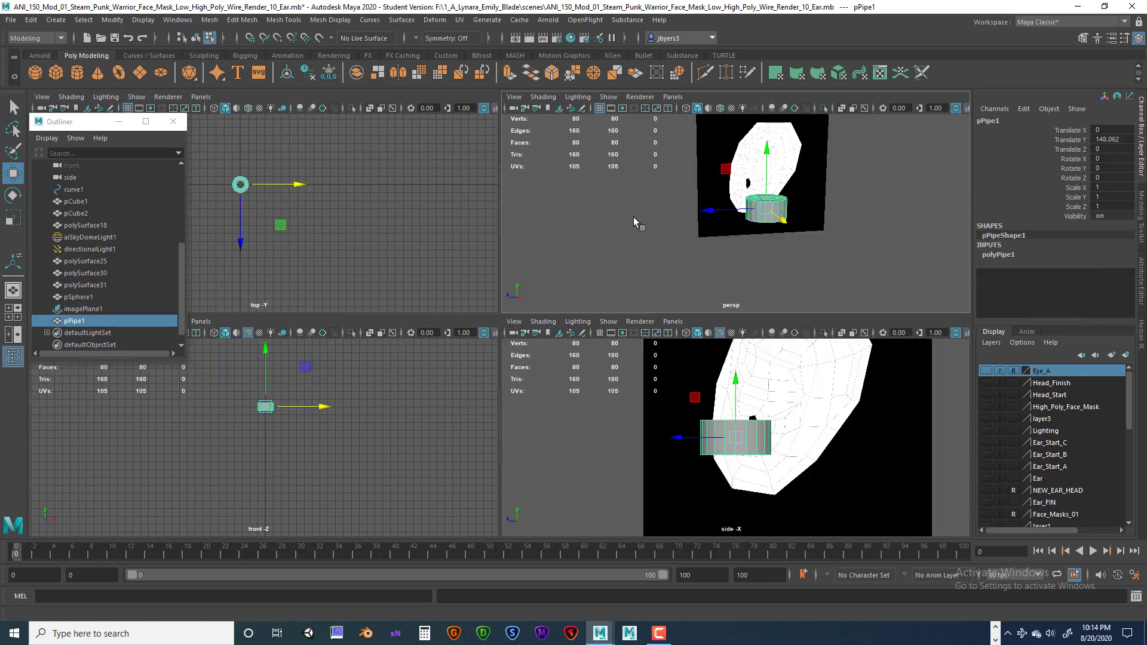
- Rotate the pipe to face the side view, setting its Z rotation to 90
key("e")
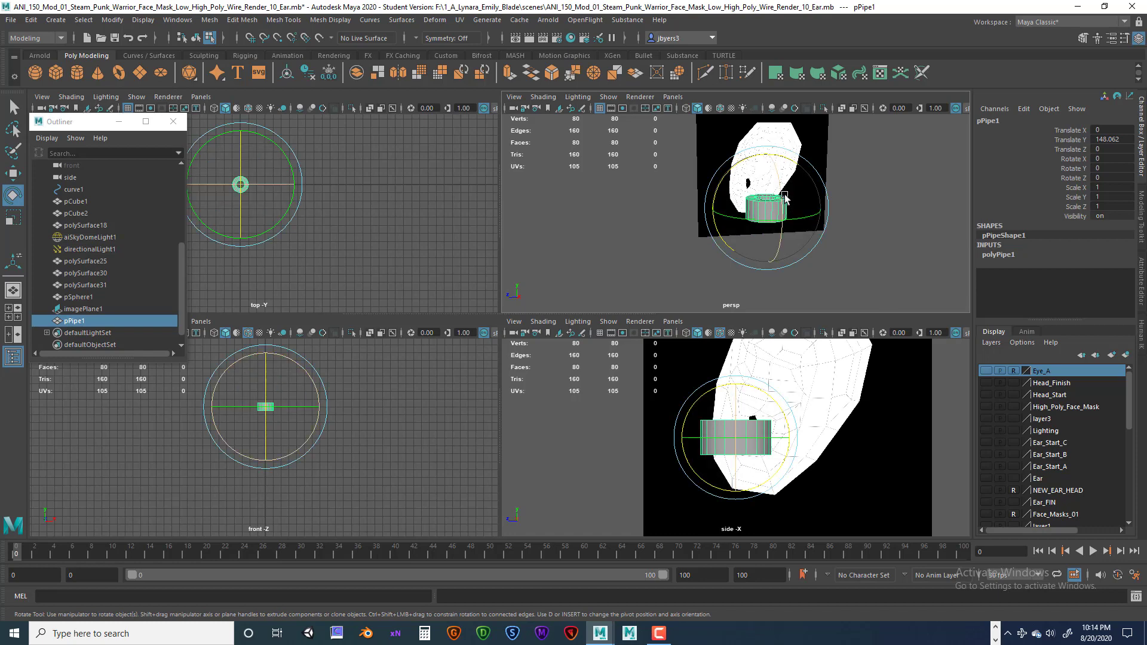
left_click_drag(785, 199, 767, 259)
left_click(1120, 178)
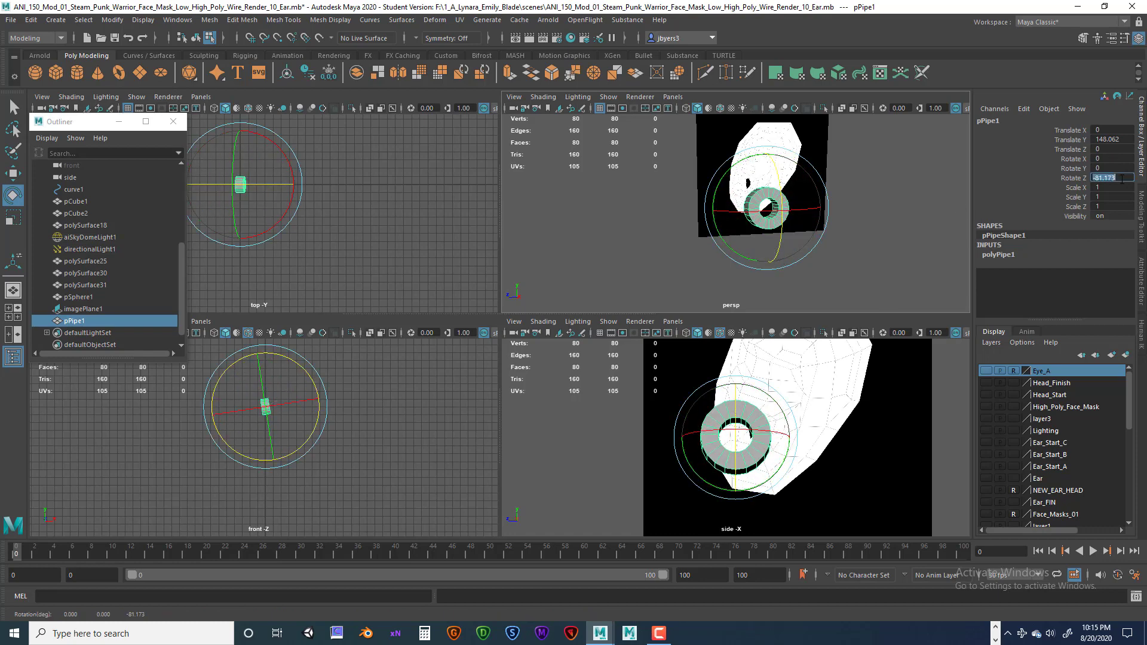
type("90")
key("Return")
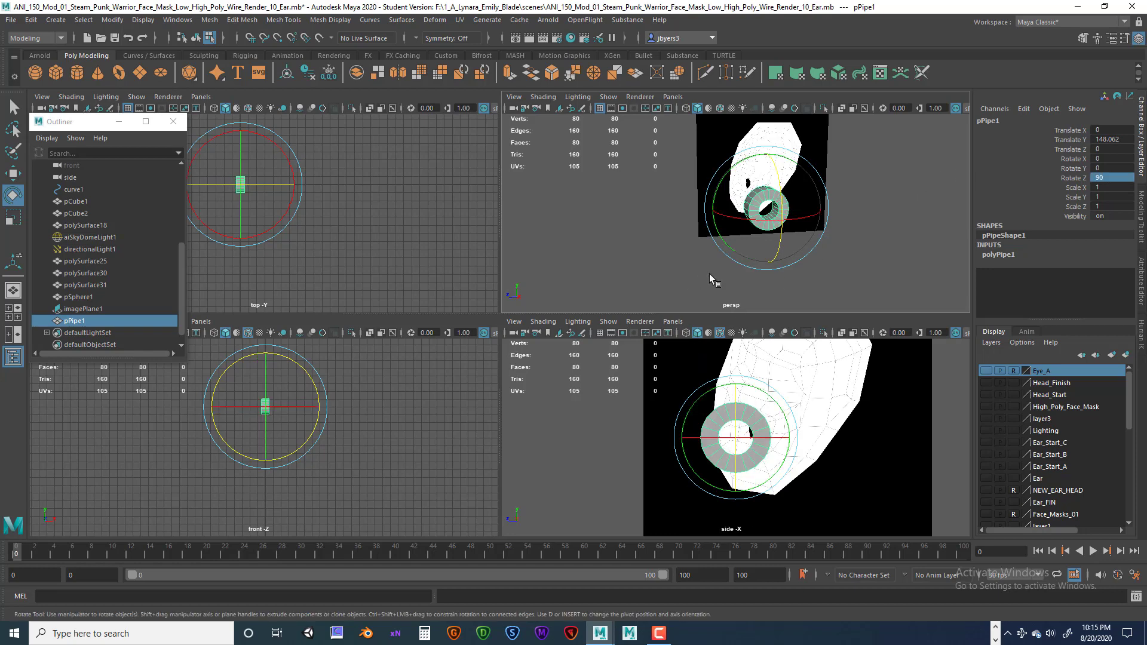
- Expand the pipe's polyPipe1 construction attributes, and undo the accidental rotation of the pipe
left_click(994, 256)
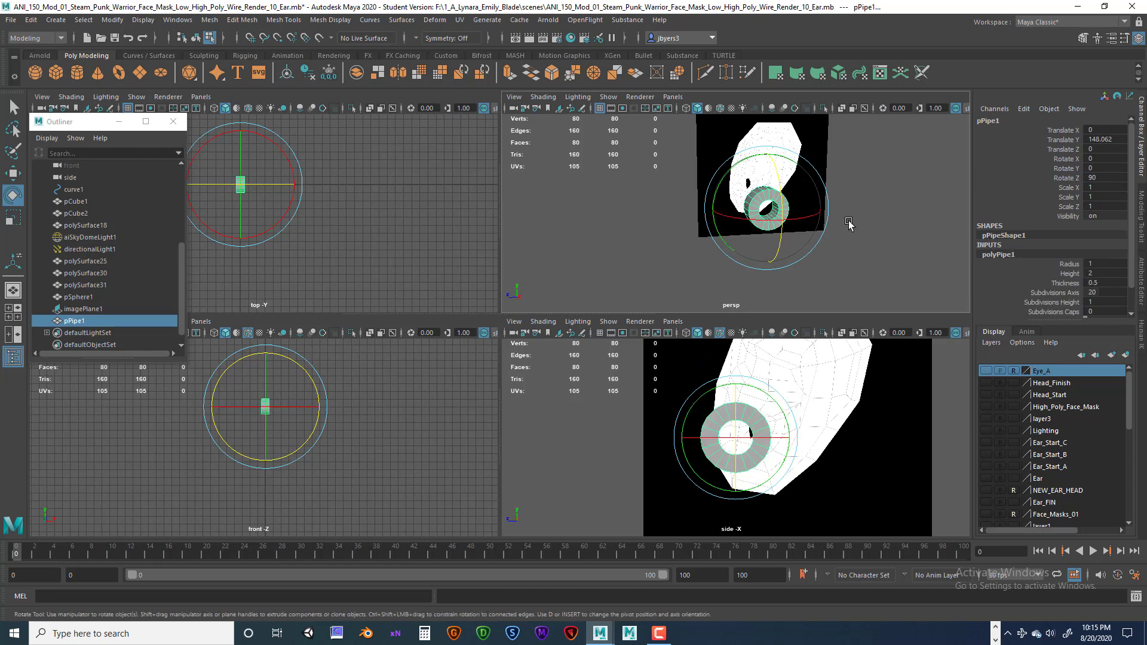
middle_click_drag(851, 239, 861, 239)
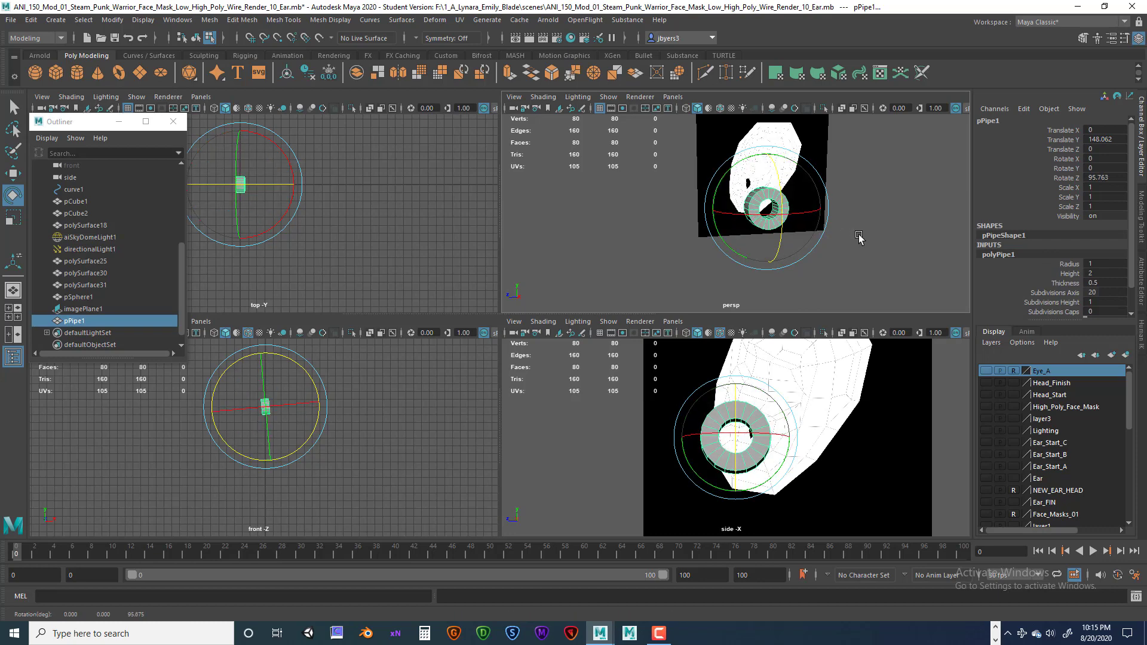
key("ctrl+z")
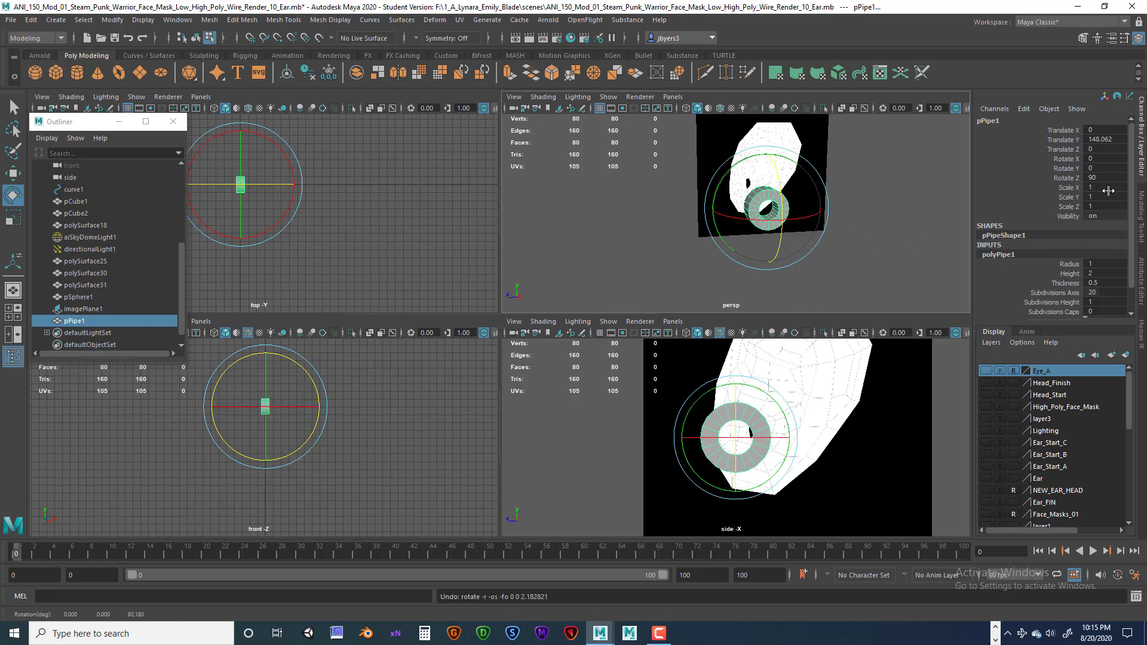
- Thin the pipe's wall by setting its thickness to 0.2
left_click(1066, 283)
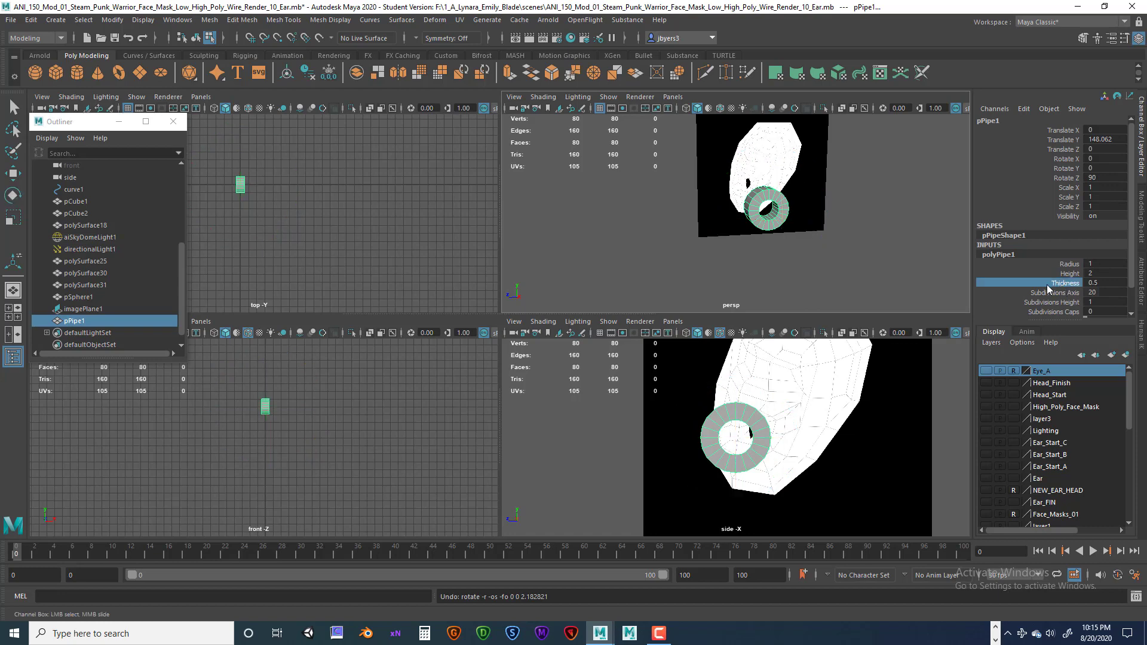
middle_click_drag(899, 276, 895, 273)
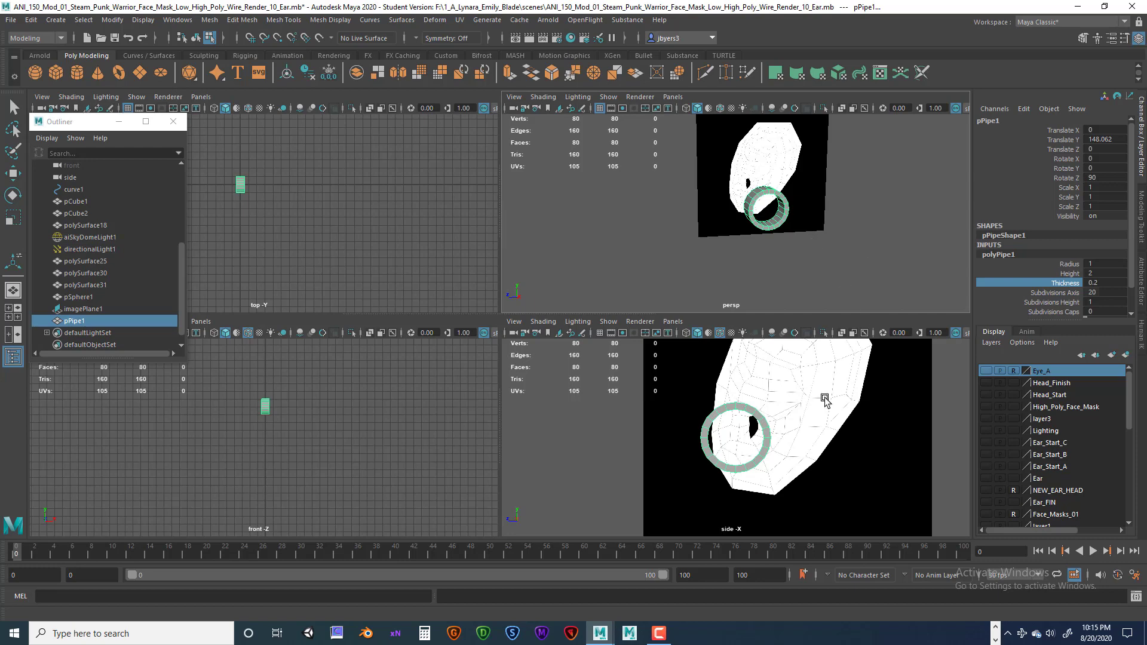
key("f")
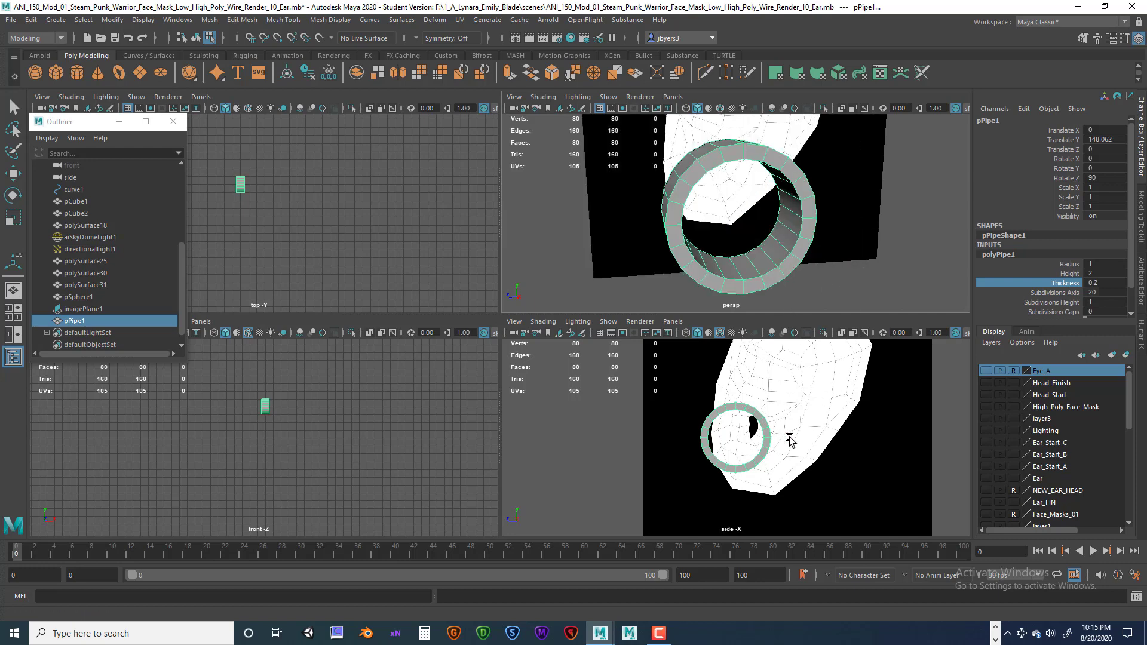
- Enlarge the pipe to roughly the ear's size by setting its radius to 2.6
key("f")
scroll(744, 399, "down", 3)
scroll(744, 399, "up", 1)
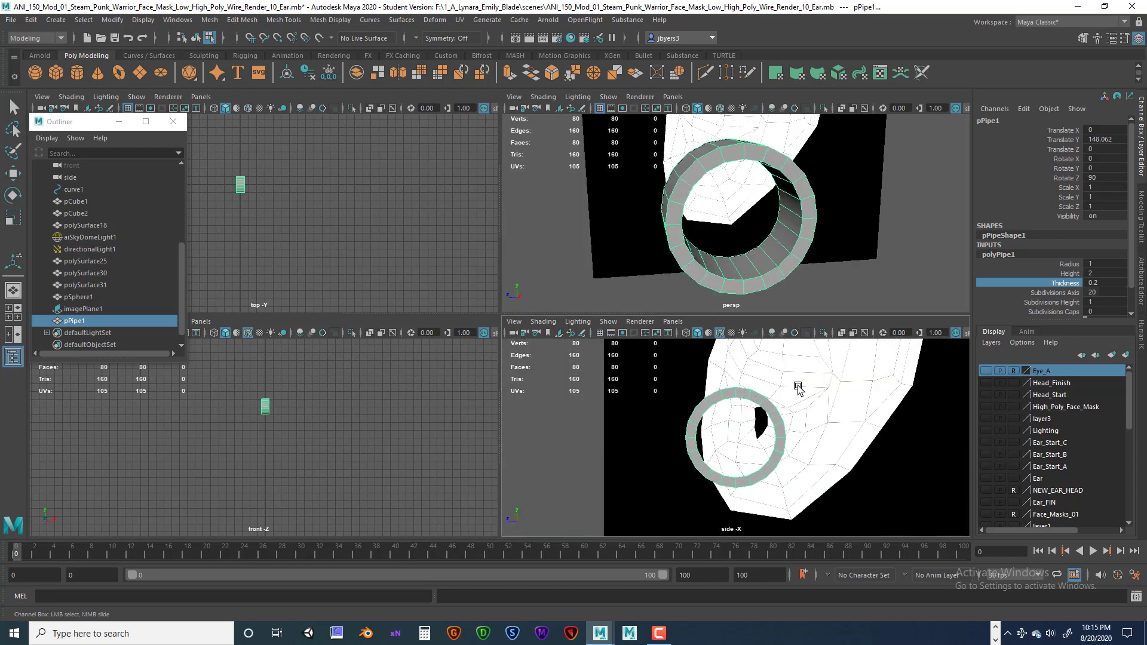
middle_click_drag(803, 361, 725, 392, "alt")
middle_click_drag(694, 443, 706, 459, "alt")
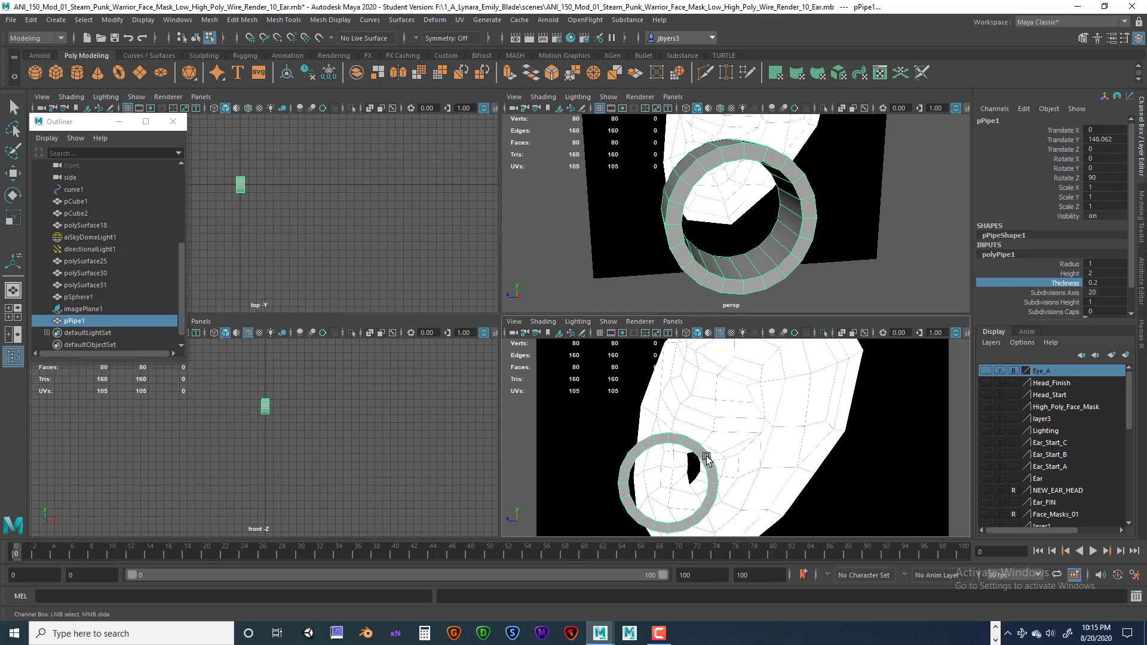
middle_click_drag(736, 409, 826, 406, "alt")
left_click(1069, 267)
scroll(830, 402, "down", 5)
- Move the pipe over the upper ear in the side view, to about Y 149.56 and Z -1.96
key("w")
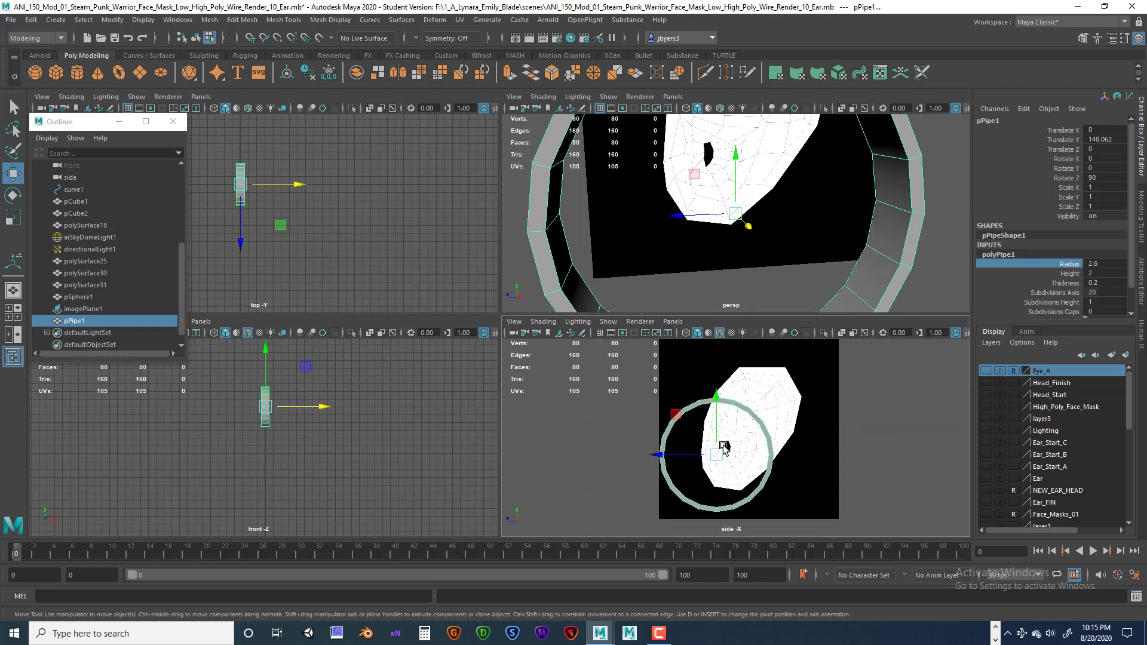
left_click_drag(720, 453, 766, 422)
scroll(765, 421, "up", 3)
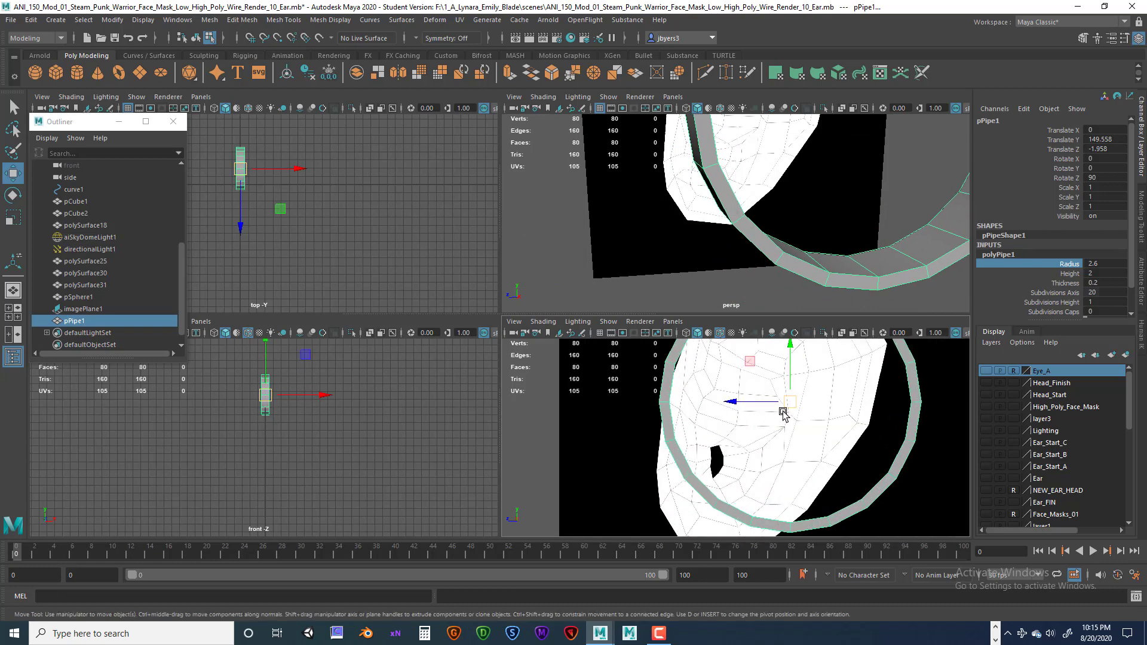
scroll(789, 410, "down", 4)
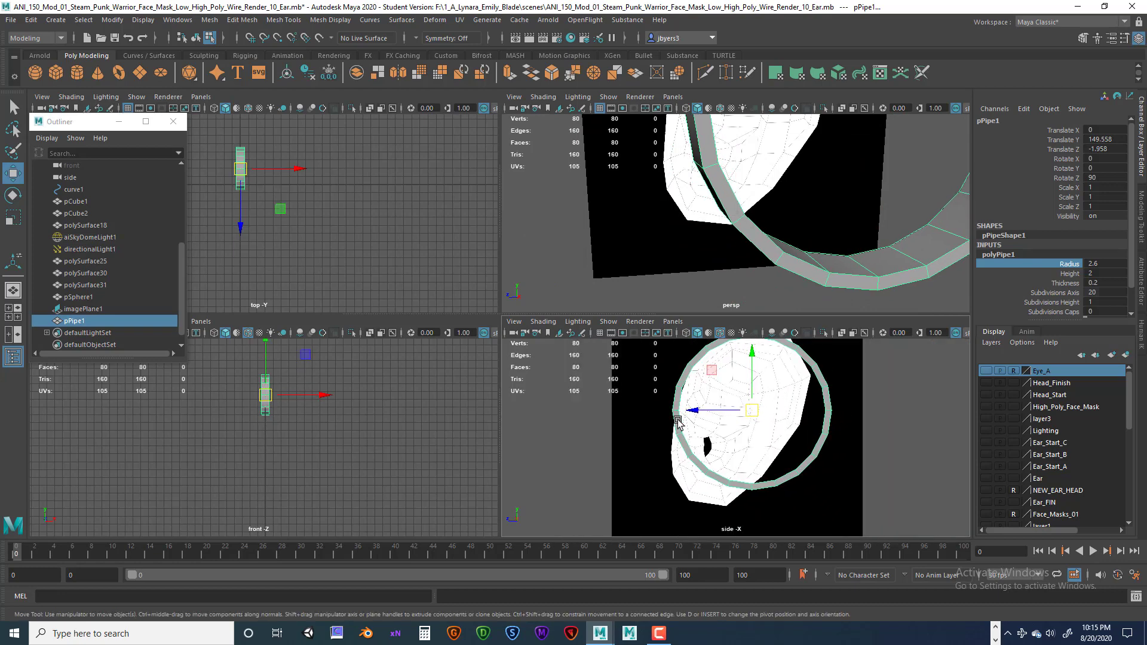
- Select all faces of the pipe segment at the ear's front edge, just above the ear hole, and delete them to open the ring
right_click_drag(677, 421, 678, 339)
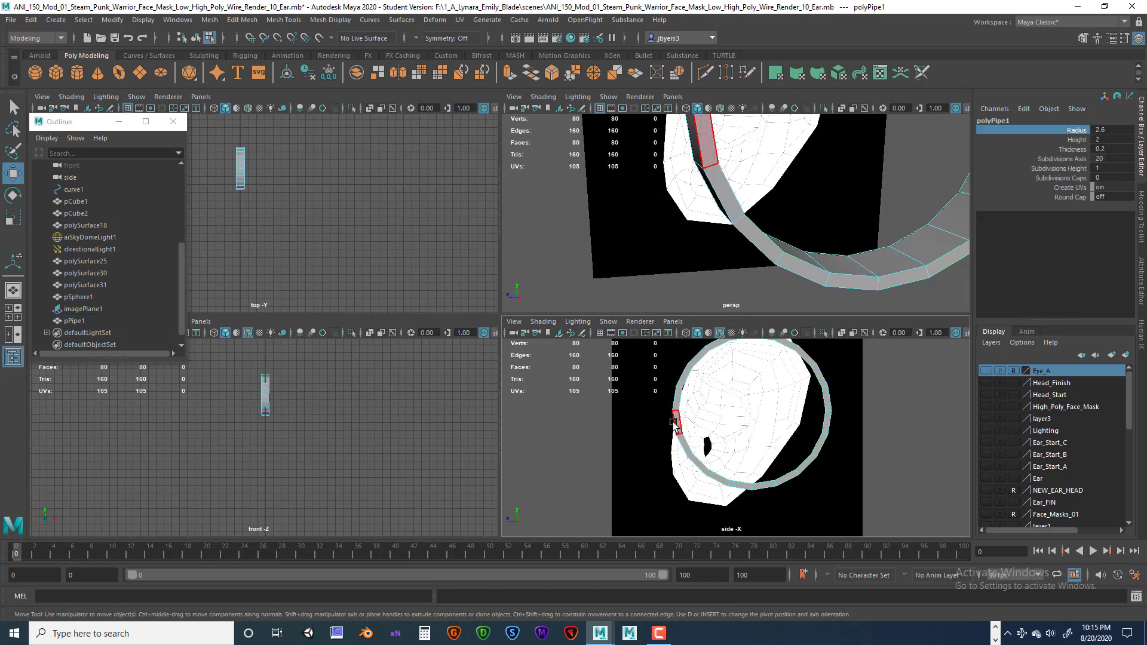
left_click_drag(663, 418, 689, 422)
left_click(627, 436)
key("space")
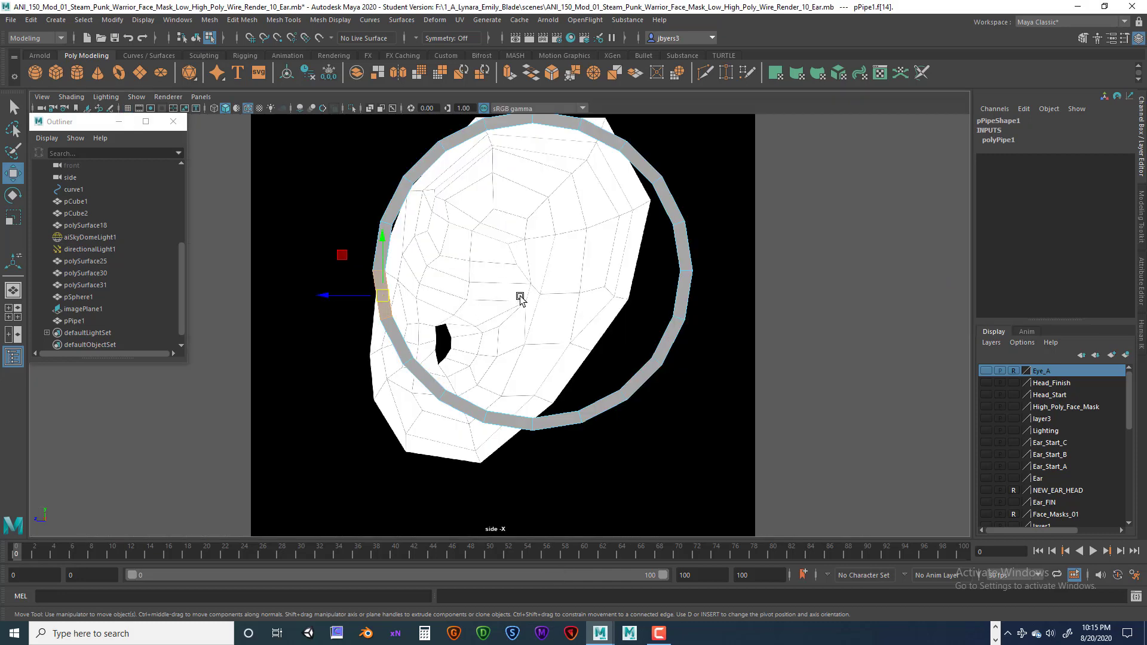
middle_click_drag(520, 298, 609, 351, "alt")
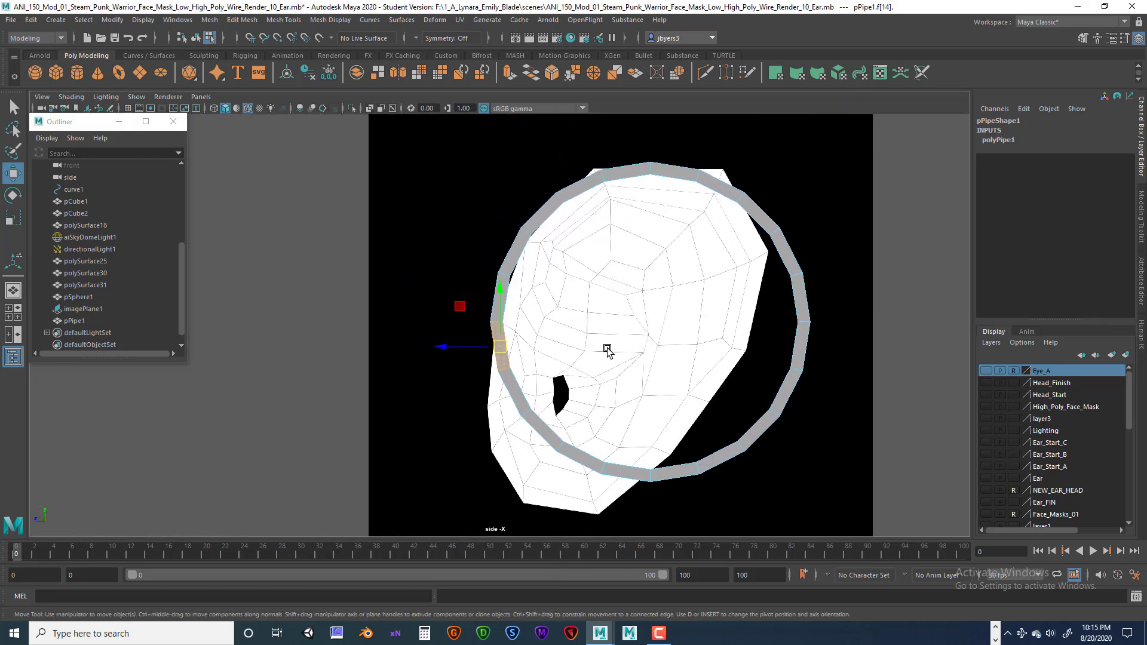
left_click(440, 353)
left_click_drag(451, 356, 517, 342)
left_click(520, 343)
key("space")
key("space")
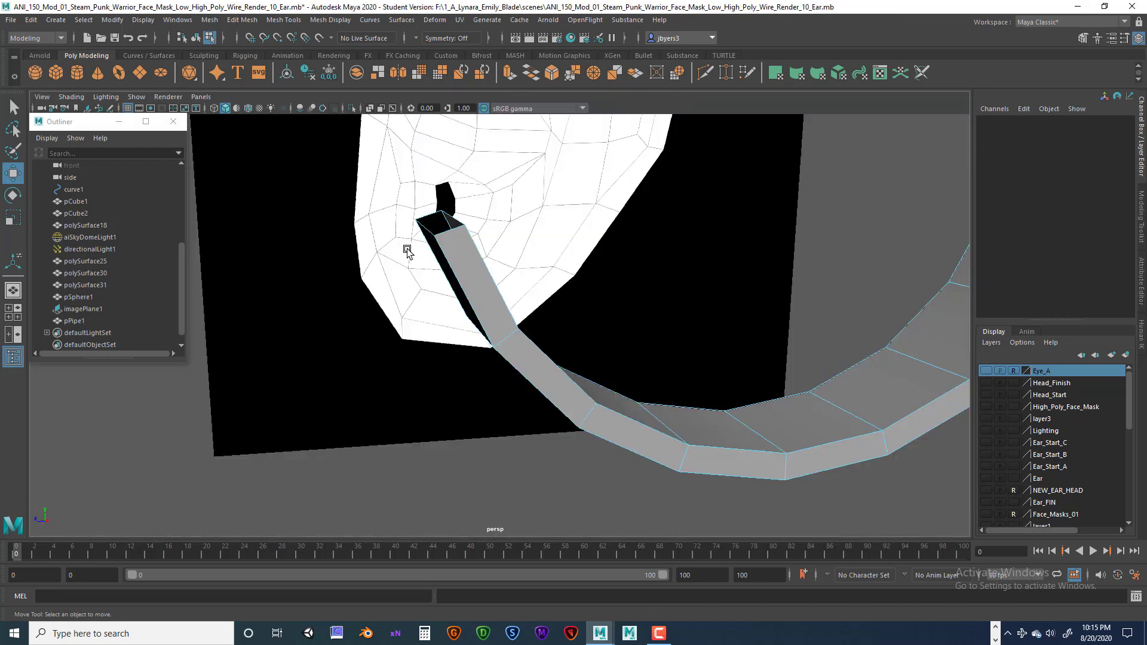
- Select the inner, outer and opposite-side faces of the ring in the top view and delete them, keeping one flat strip of faces
key("space")
key("space")
scroll(332, 252, "down", 2)
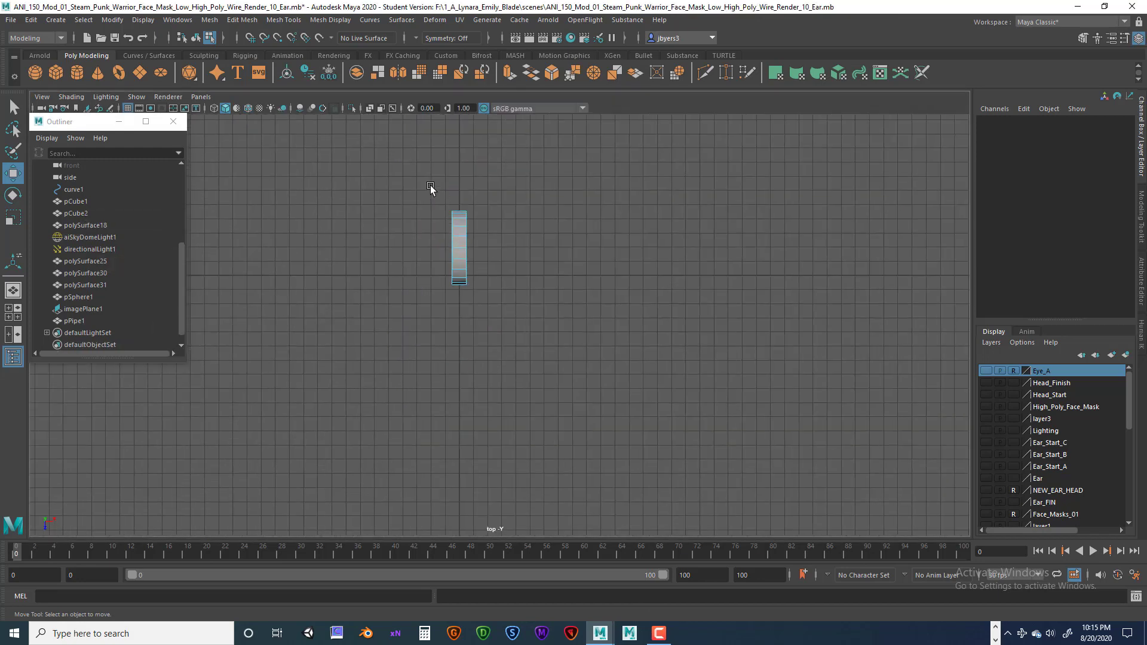
left_click_drag(430, 188, 460, 320)
key("space")
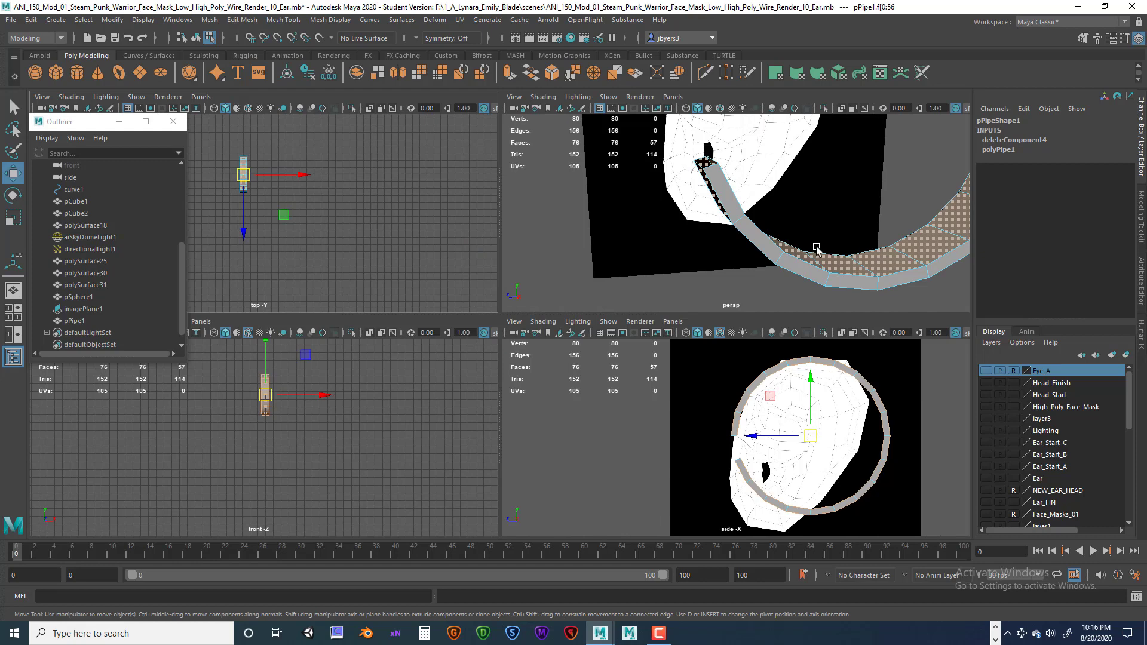
key("space")
key("f")
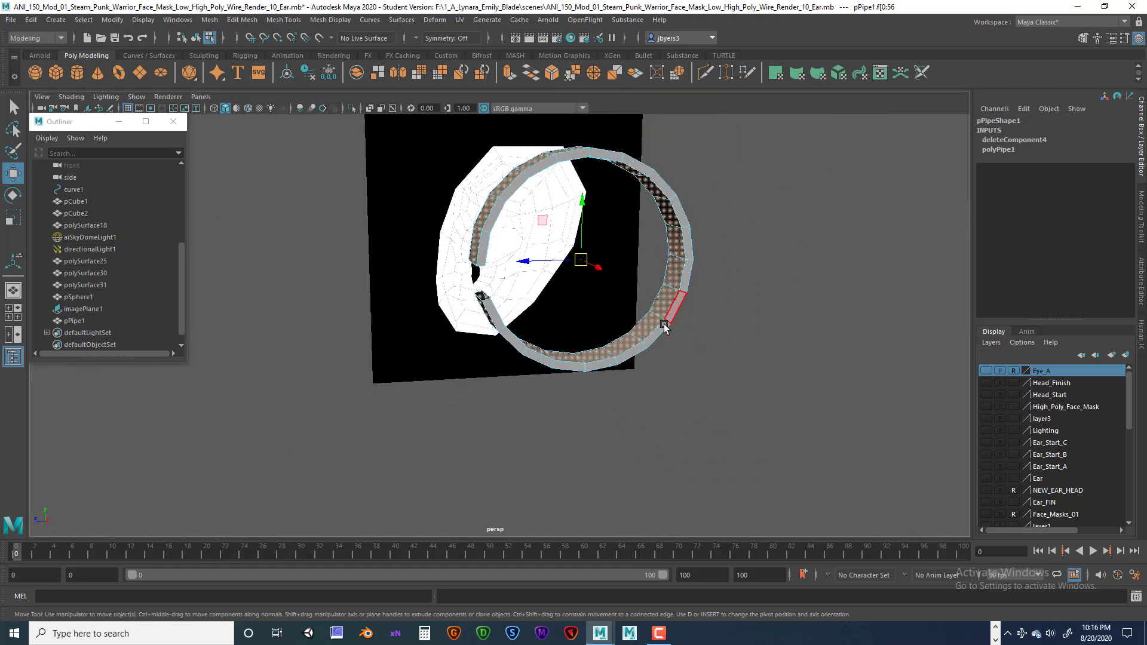
left_click_drag(648, 328, 696, 336, "alt")
mouse_move(583, 243)
left_mouse_down("alt")
mouse_move(681, 239)
mouse_move(560, 243)
left_mouse_up("alt")
key("Delete")
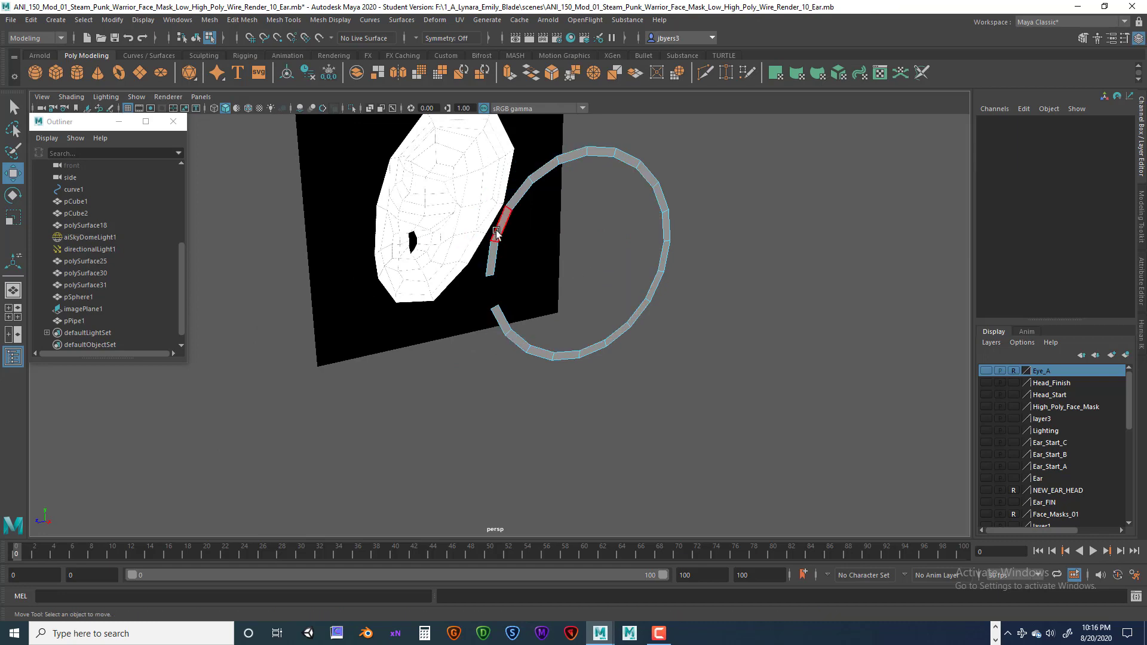
- Minimize the Outliner and turn on X-Ray shading in the side view so the ear reference shows through the strip
left_click_drag(625, 287, 601, 307, "alt")
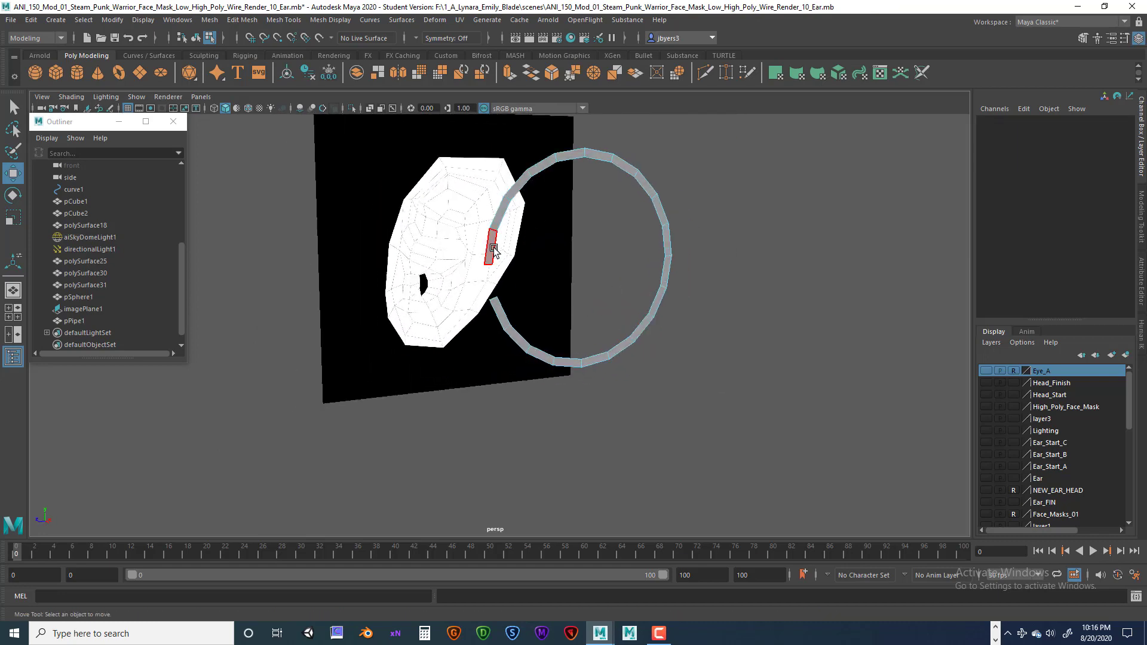
key("space")
key("space")
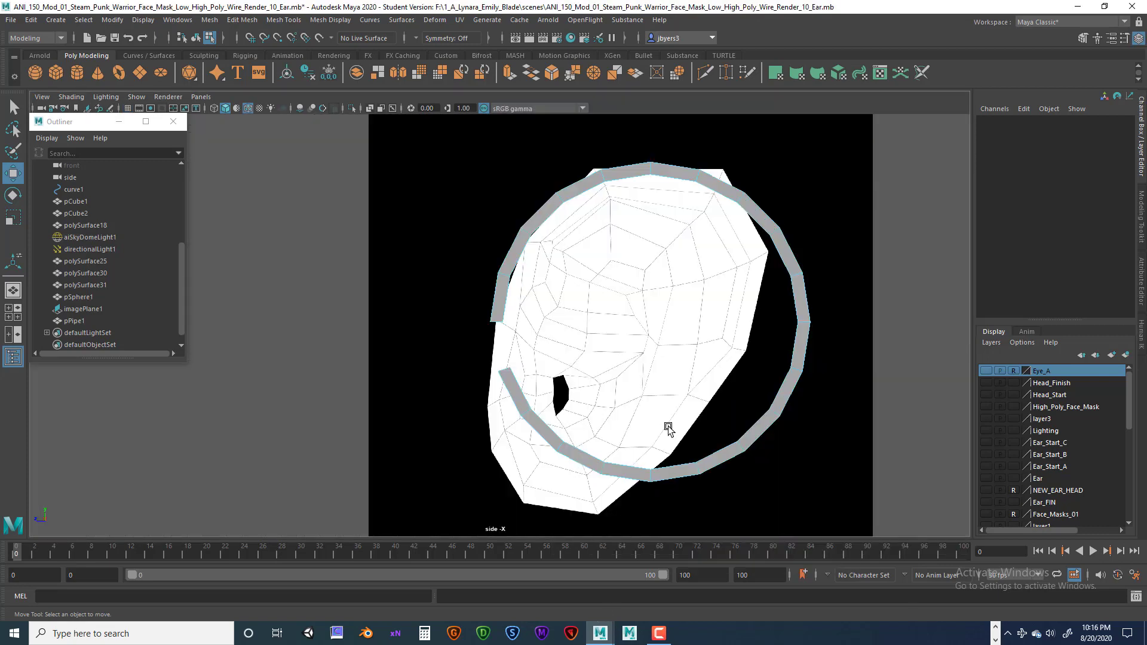
right_click_drag(671, 342, 558, 305, "alt")
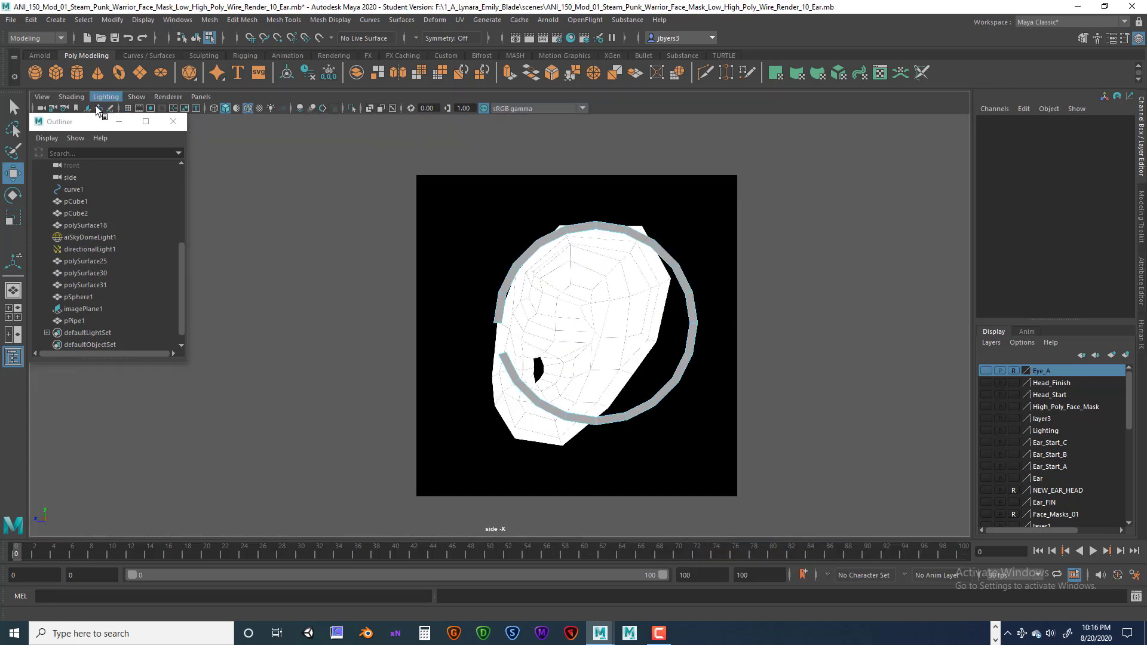
left_click(120, 124)
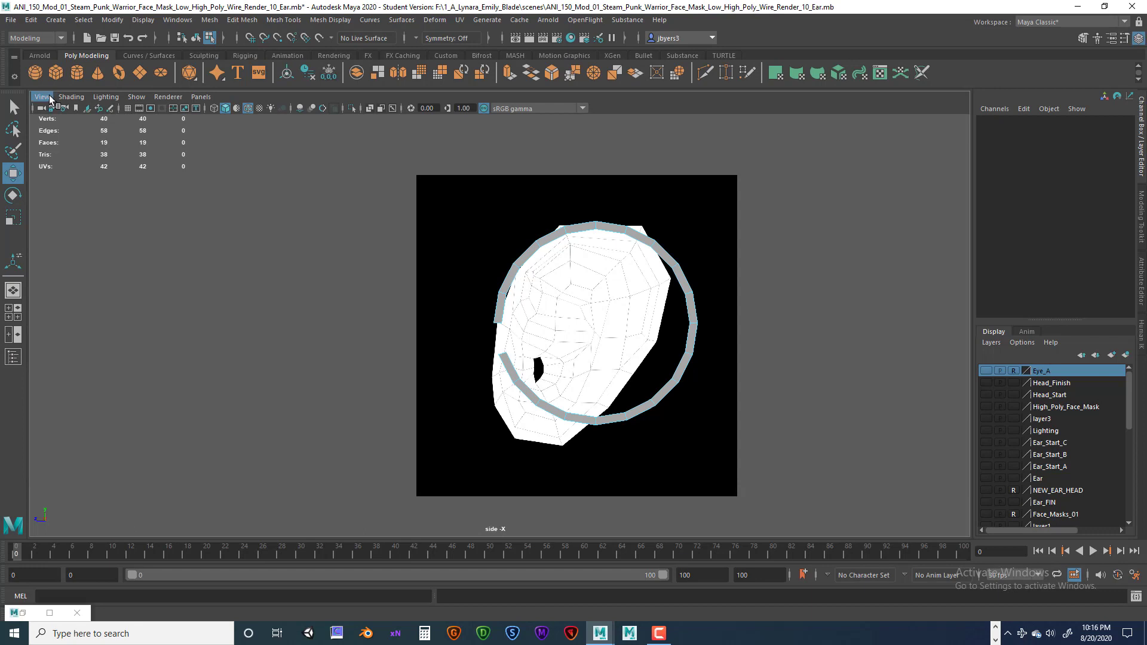
left_click(71, 96)
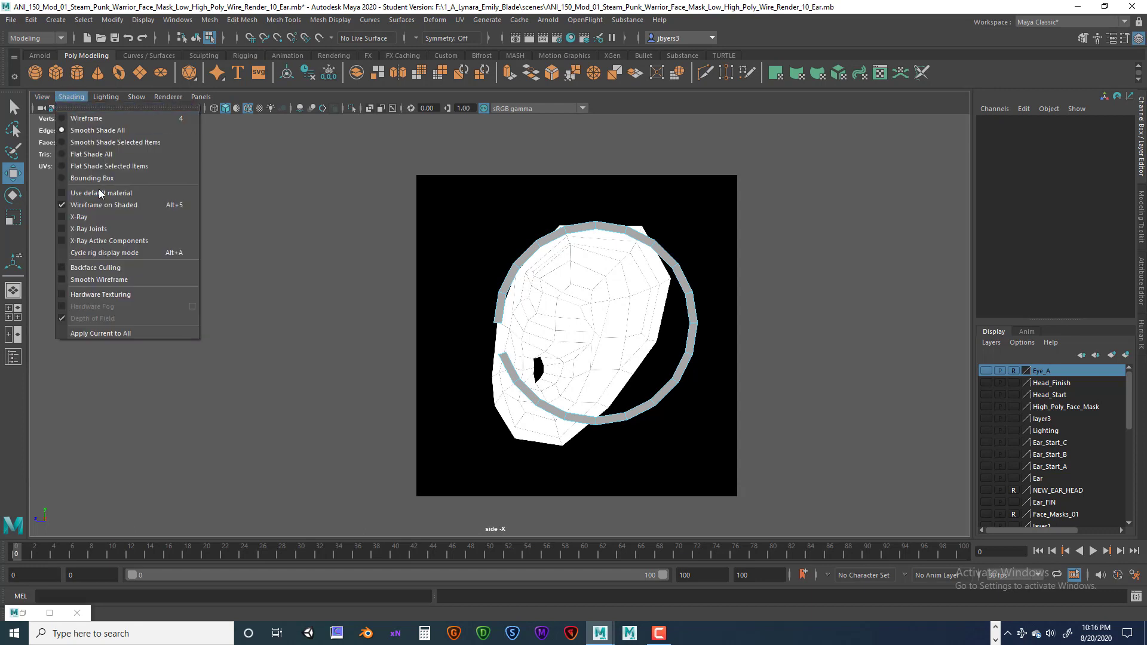
left_click(86, 217)
- Move the open end edge above the gap inward onto the ear's inner contour on the reference
scroll(616, 328, "up", 3)
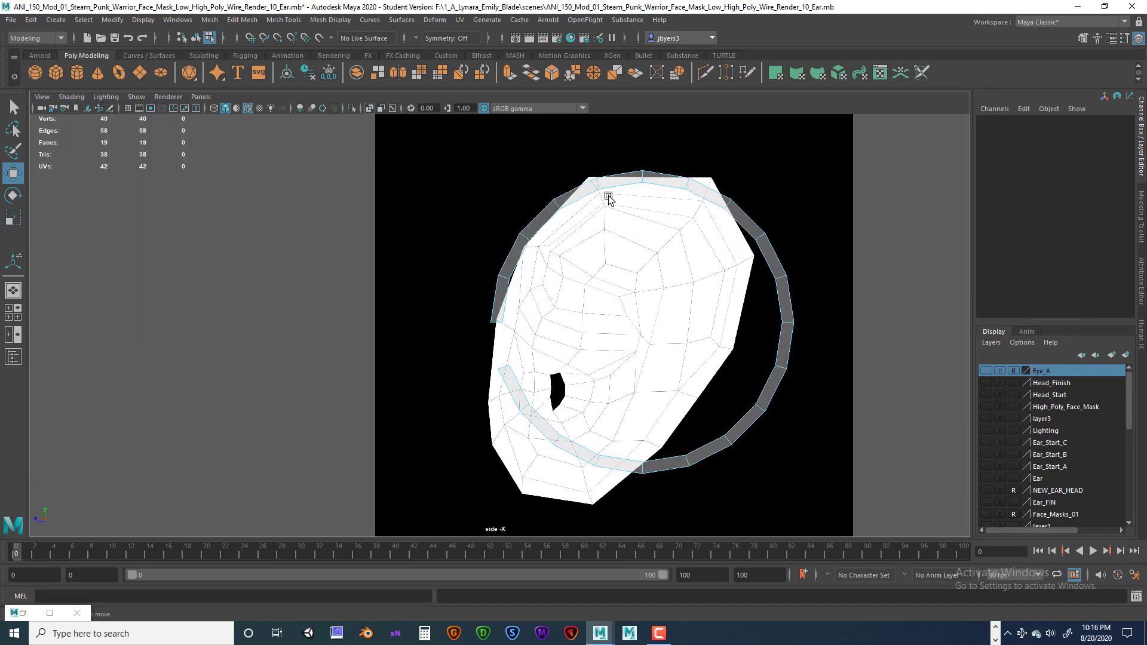
scroll(529, 332, "up", 2)
scroll(588, 328, "up", 2)
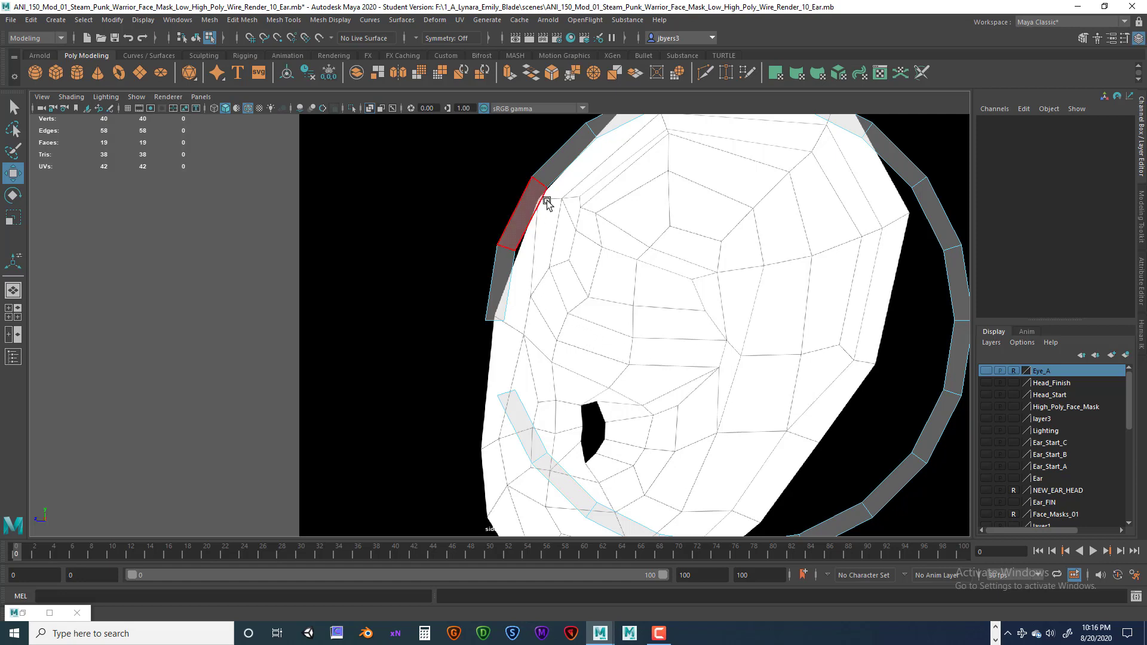
scroll(602, 231, "down", 5)
scroll(604, 251, "up", 2)
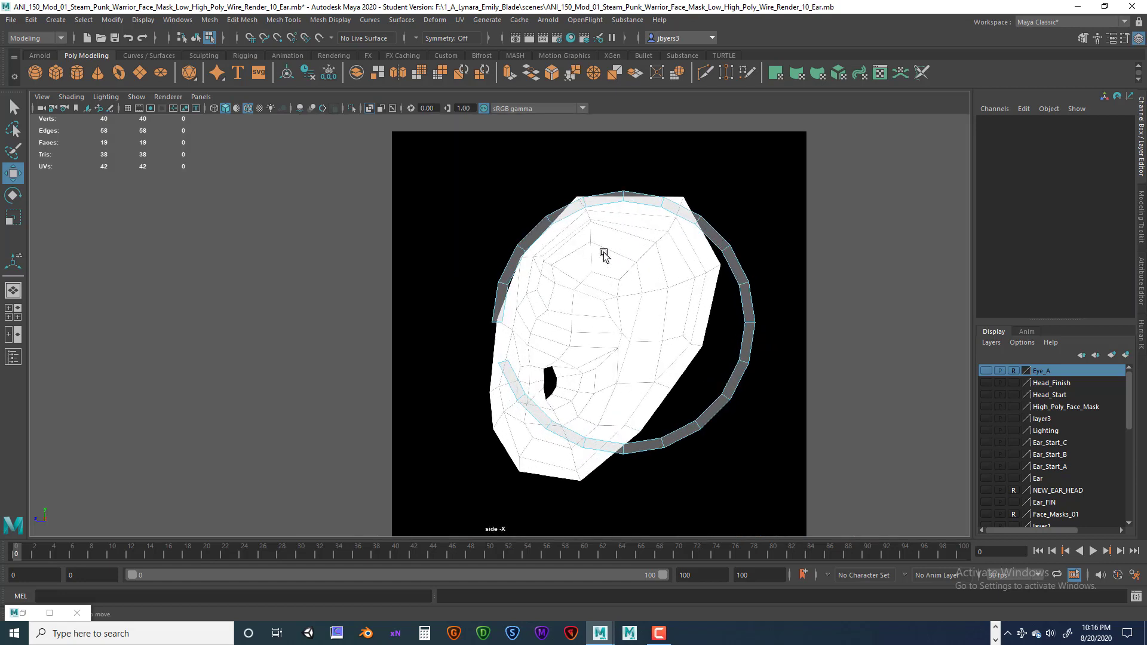
scroll(602, 268, "up", 2)
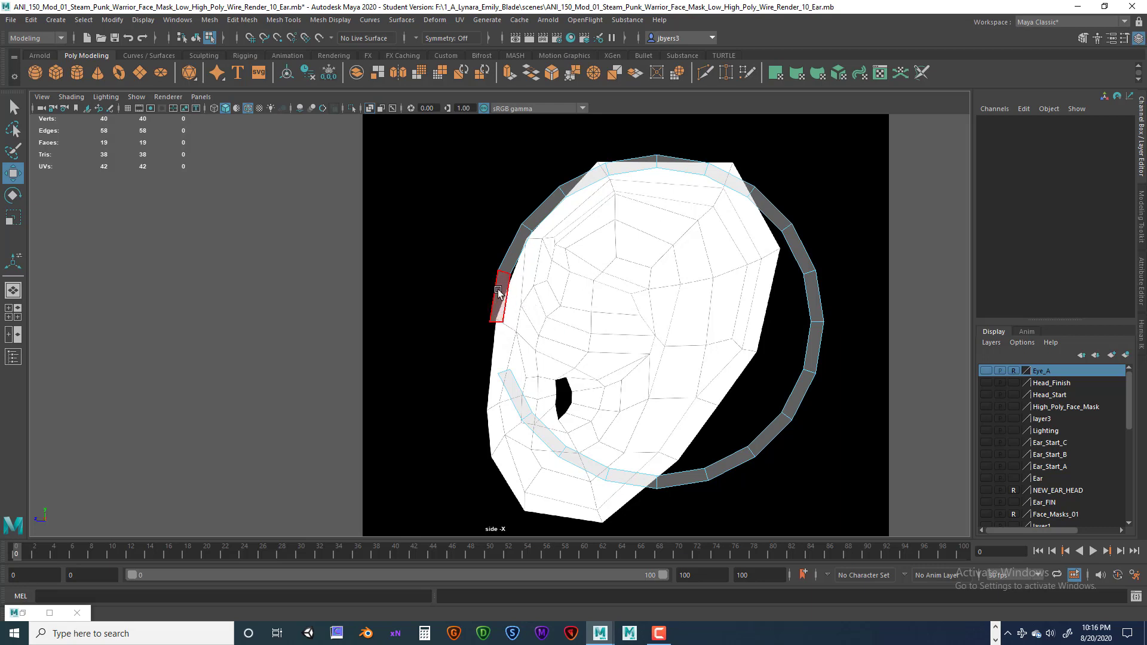
mouse_move(500, 294)
right_mouse_down()
mouse_move(449, 292)
mouse_move(503, 326)
mouse_move(500, 276)
right_mouse_up()
left_click(498, 323)
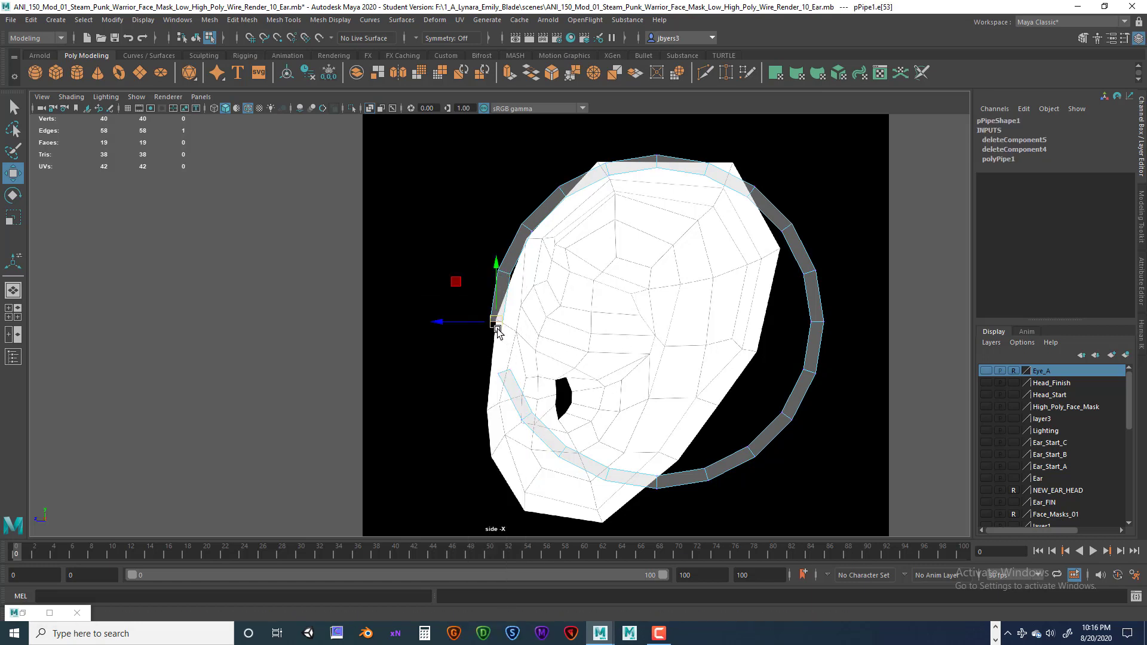
left_click_drag(496, 324, 543, 326)
scroll(543, 328, "up", 5)
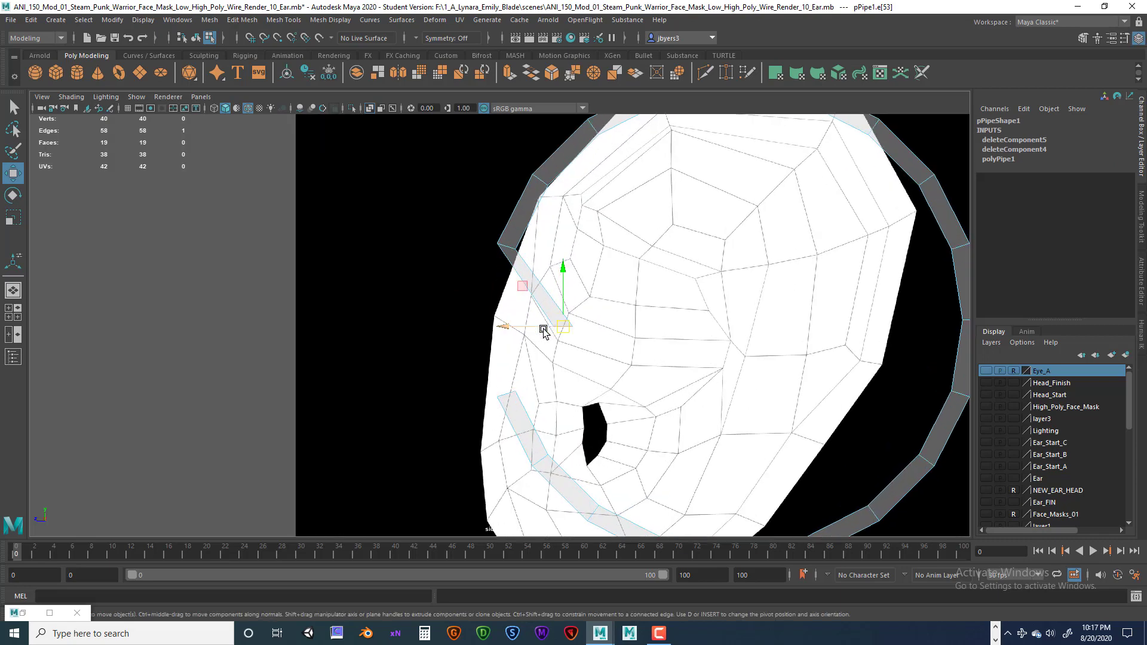
- Rotate the moved end edge to match the slant of the reference wireframe
key("r")
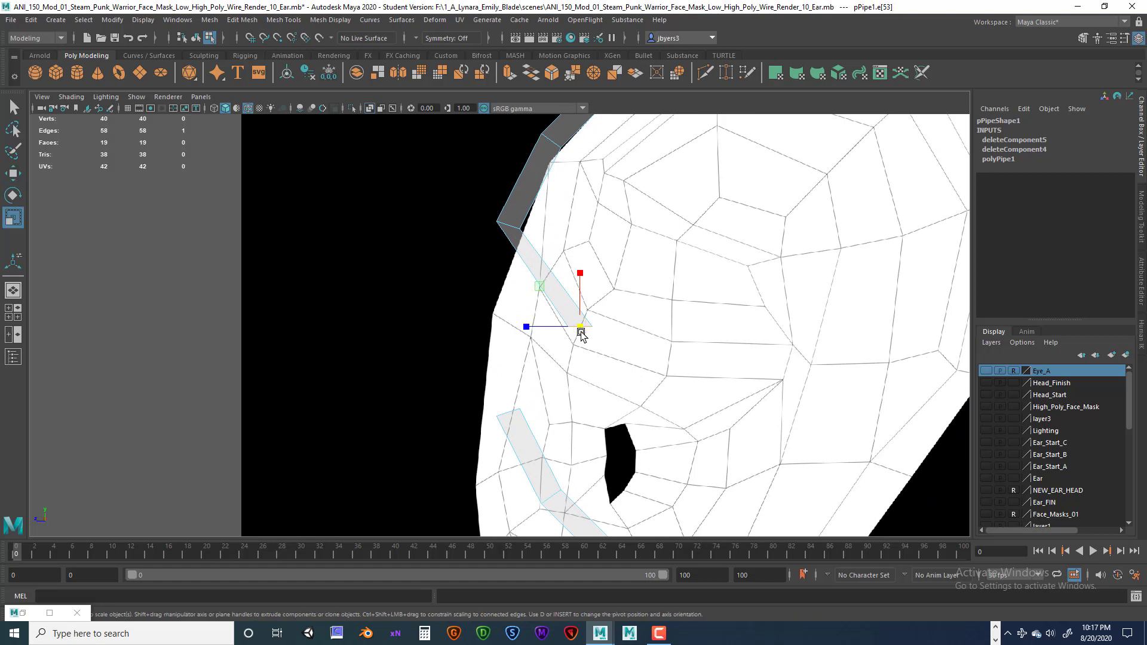
key("e")
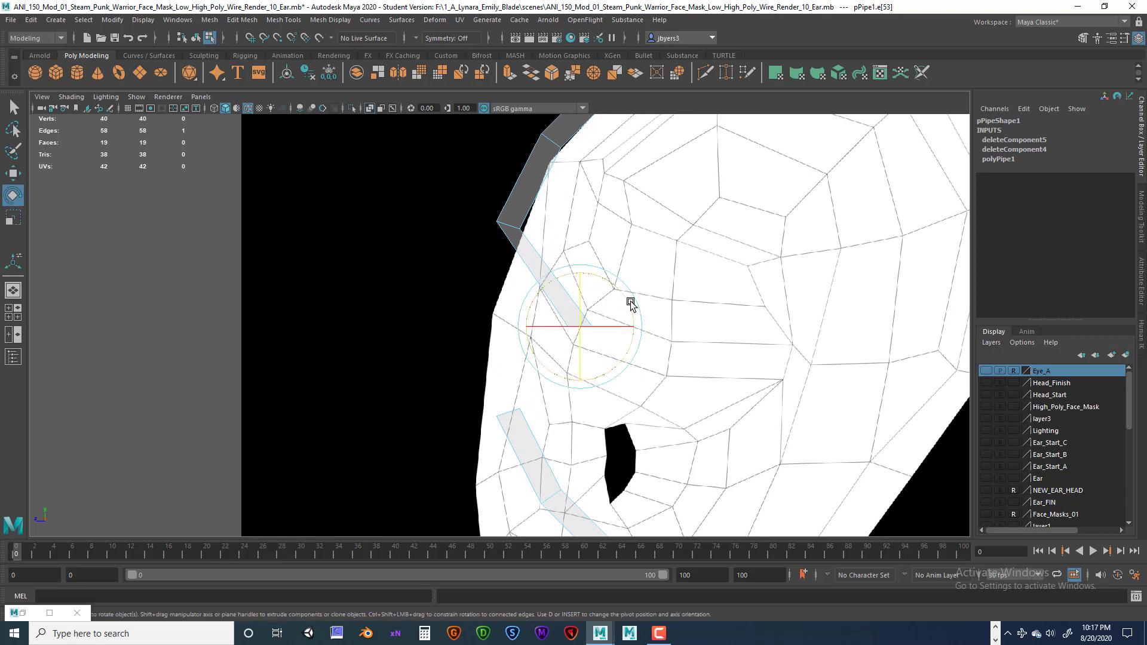
left_click_drag(633, 313, 588, 270)
left_click(454, 263)
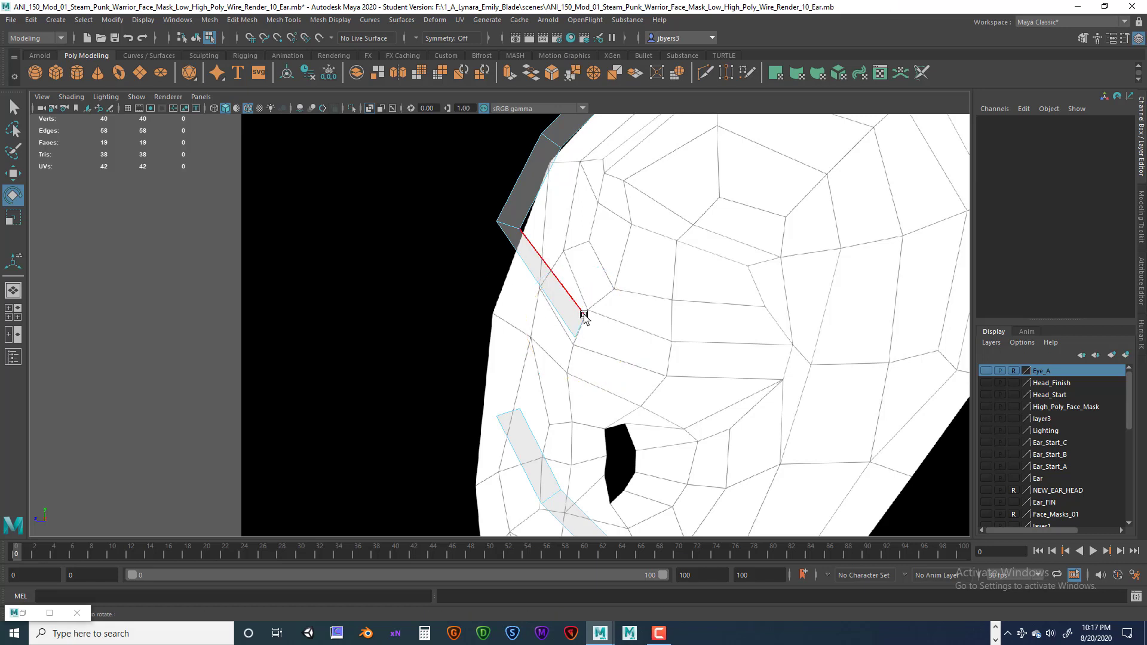
- Move the two vertices of the strip's upper open end onto the matching wireframe corners of the reference
right_click_drag(584, 317, 522, 303)
left_click(585, 316)
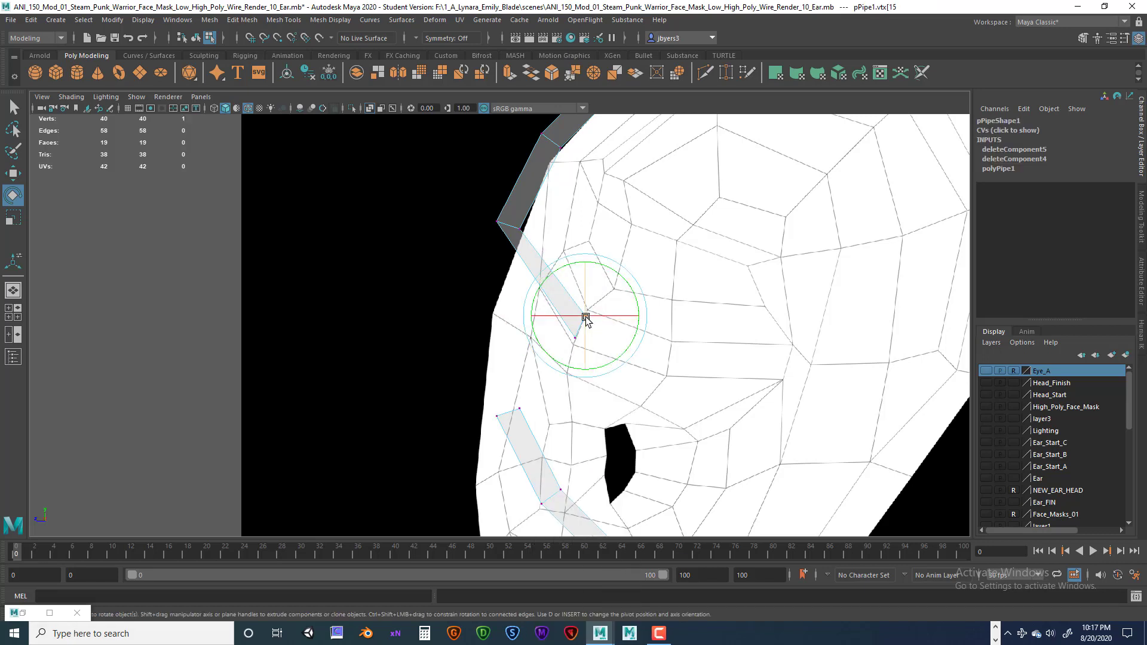
key("w")
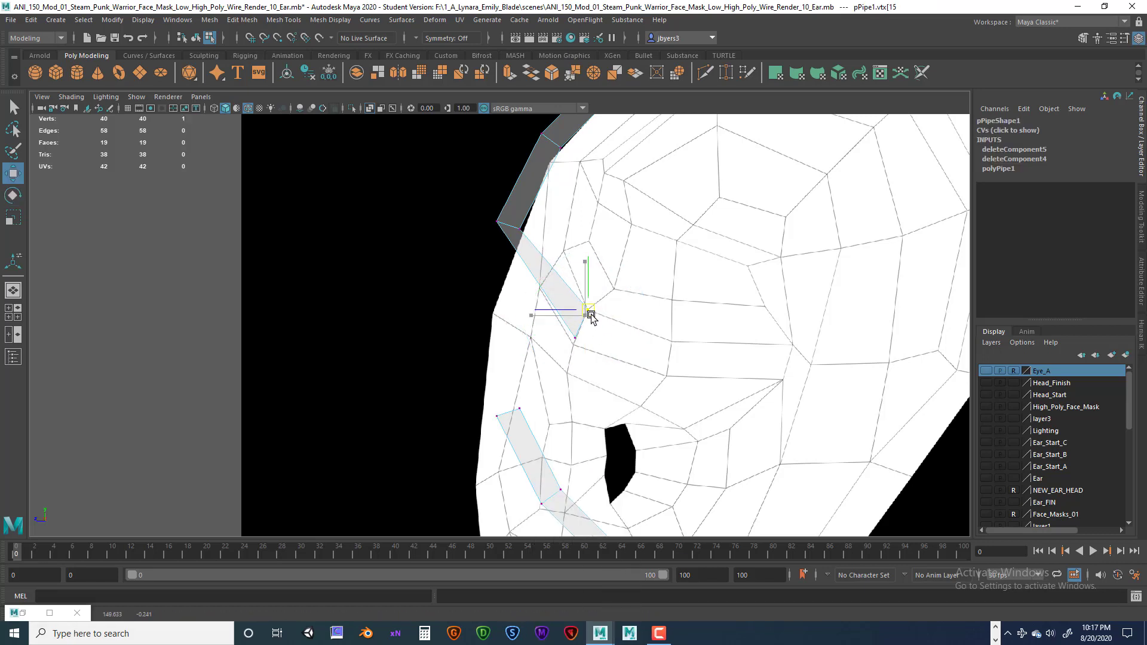
left_click(575, 339)
left_click_drag(573, 345, 573, 344)
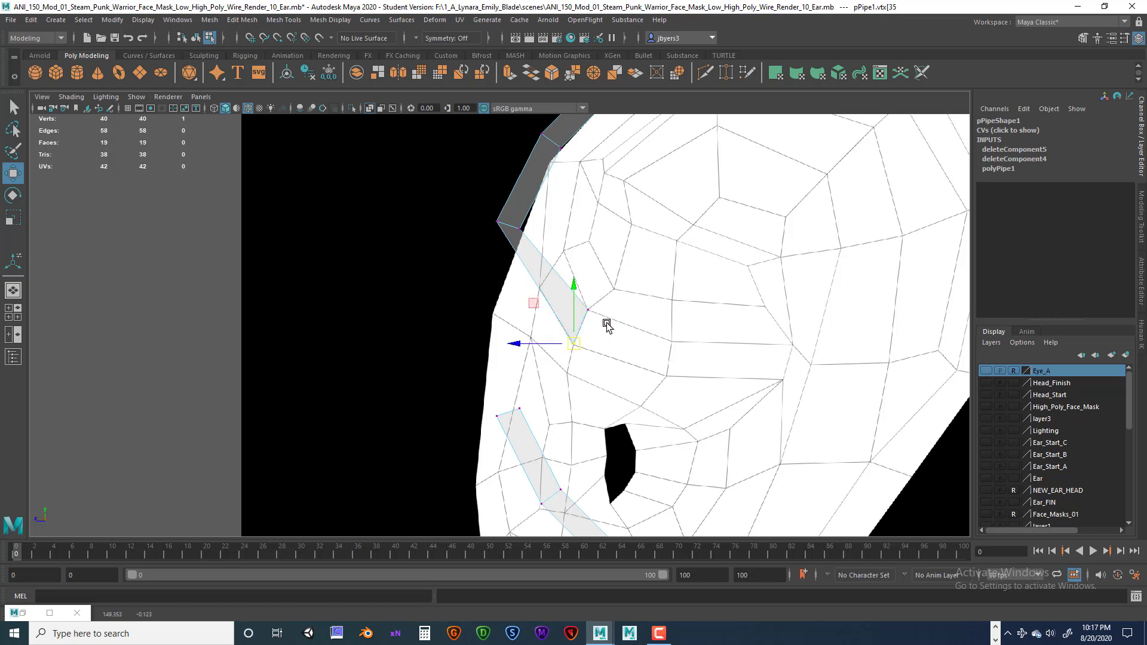
- Move the inner and outer vertices of the next row up the strip onto the reference wireframe's matching points
left_click(520, 229)
left_click_drag(521, 229, 564, 251)
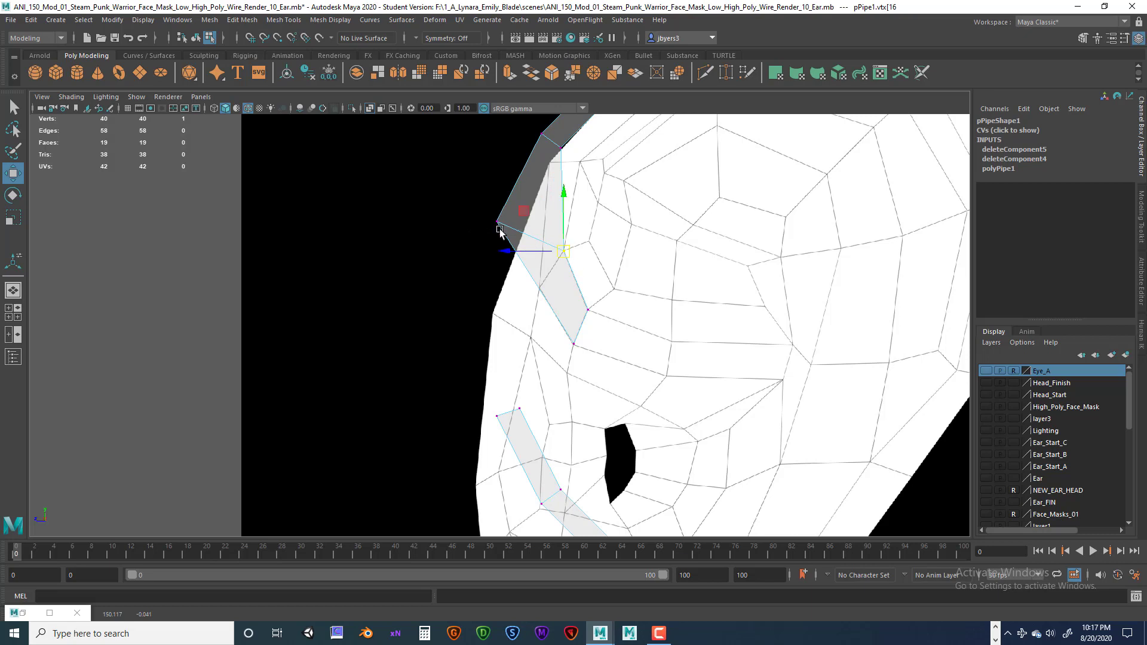
left_click(499, 229)
left_click_drag(499, 231, 537, 287)
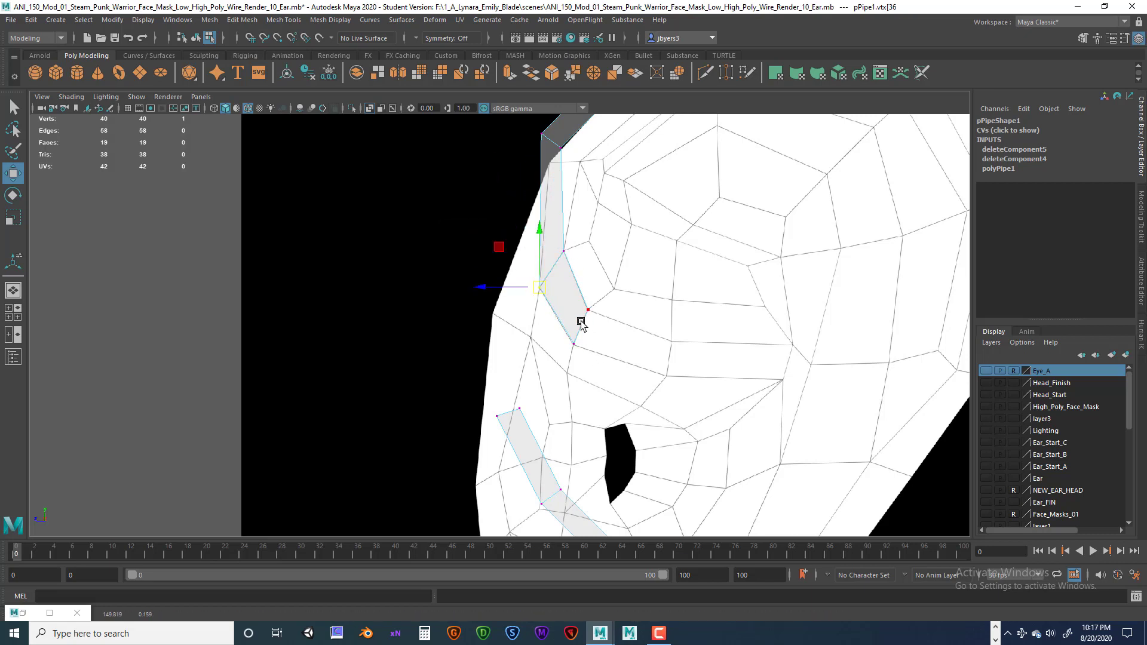
- Extrude the strip's upper open end edge inward across the ear to the next cross edge of the reference wireframe
right_click_drag(581, 323, 607, 316)
left_click(583, 323)
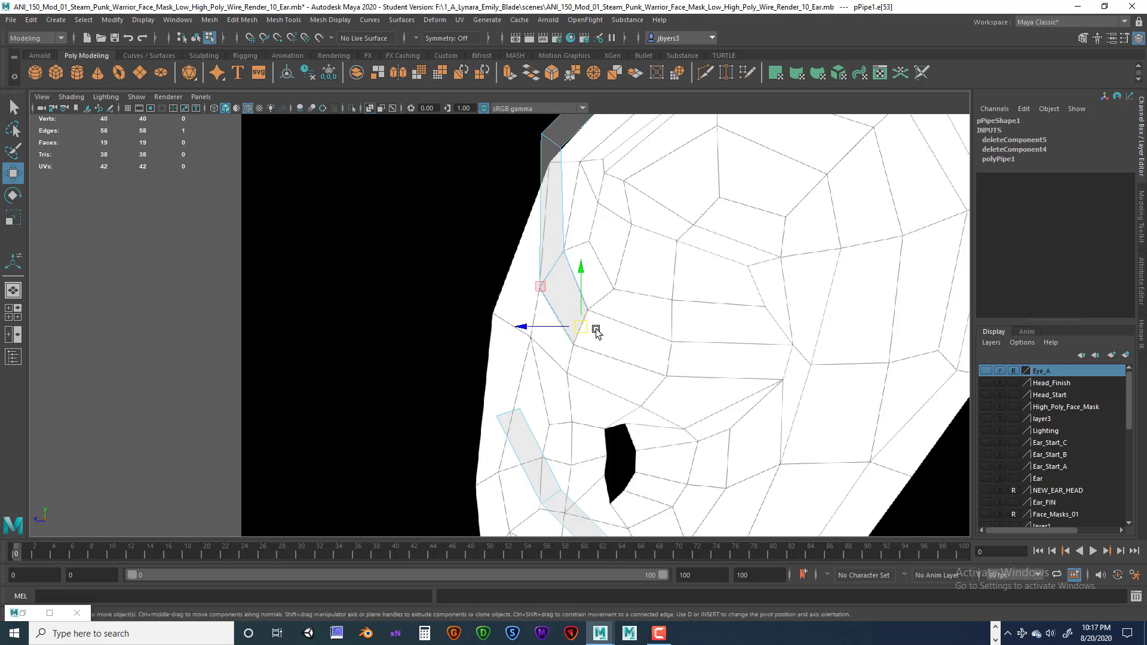
key("ctrl+e")
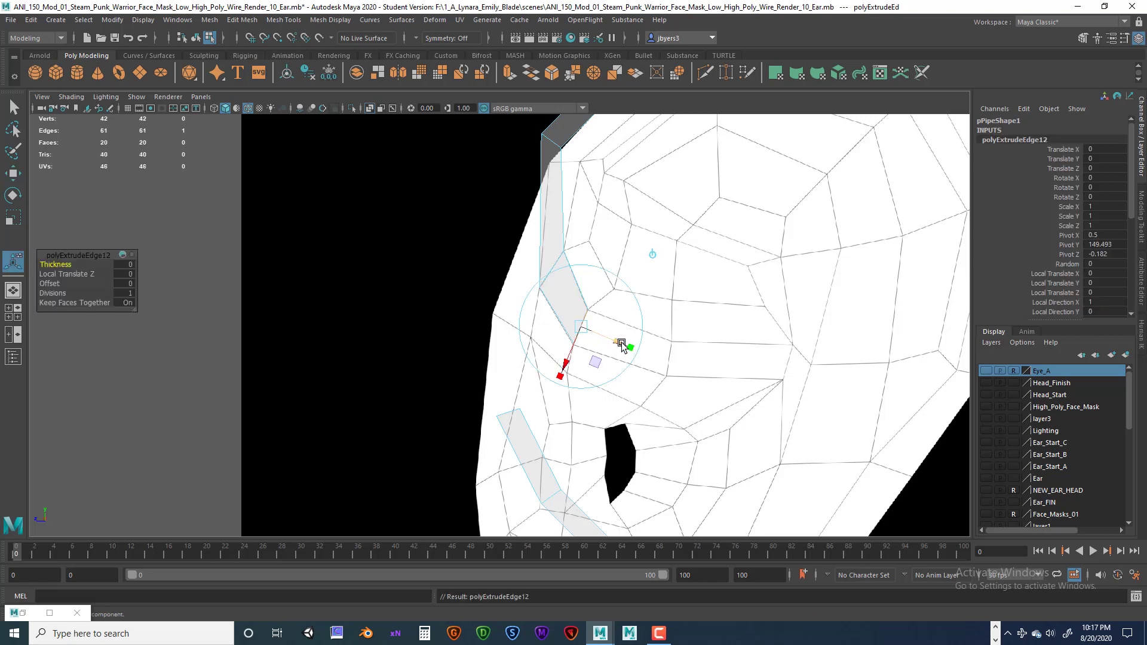
key("w")
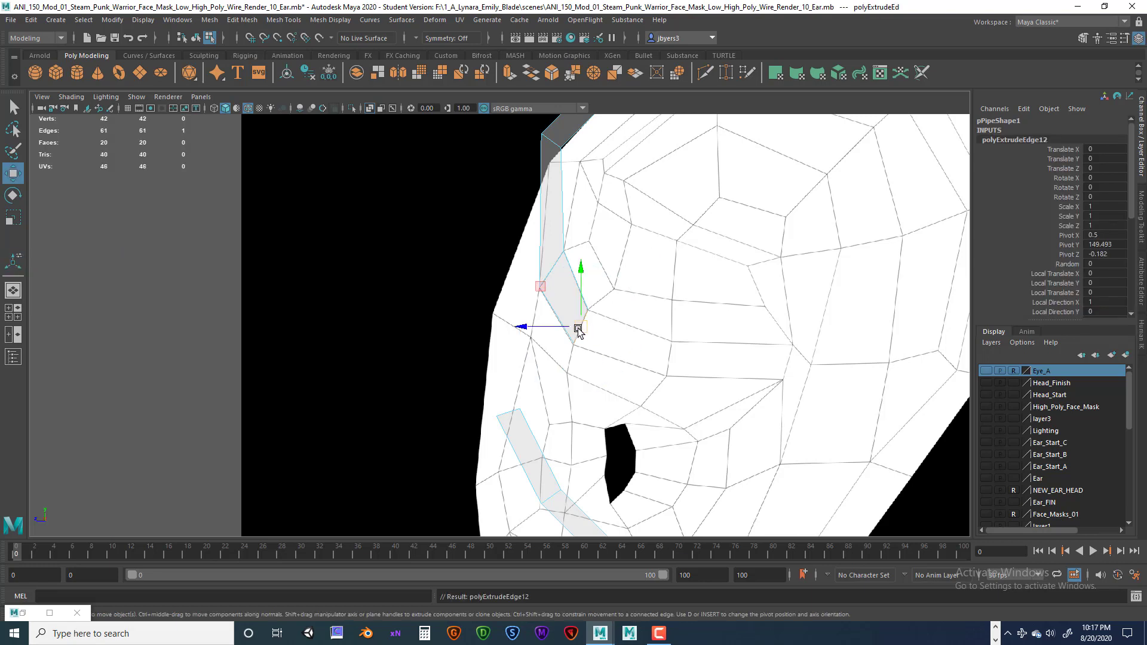
left_click_drag(576, 325, 667, 357)
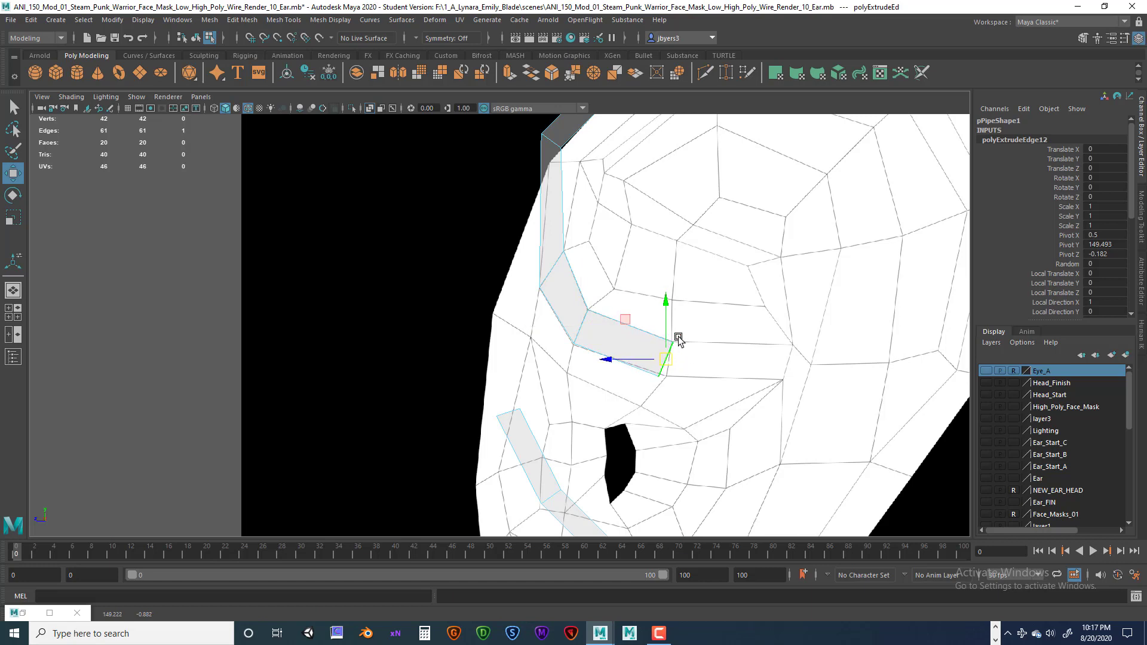
- Move the lower vertex of the extruded end onto the matching corner of the reference wireframe
right_click(674, 341)
right_click_drag(638, 338, 577, 319)
left_click(668, 383)
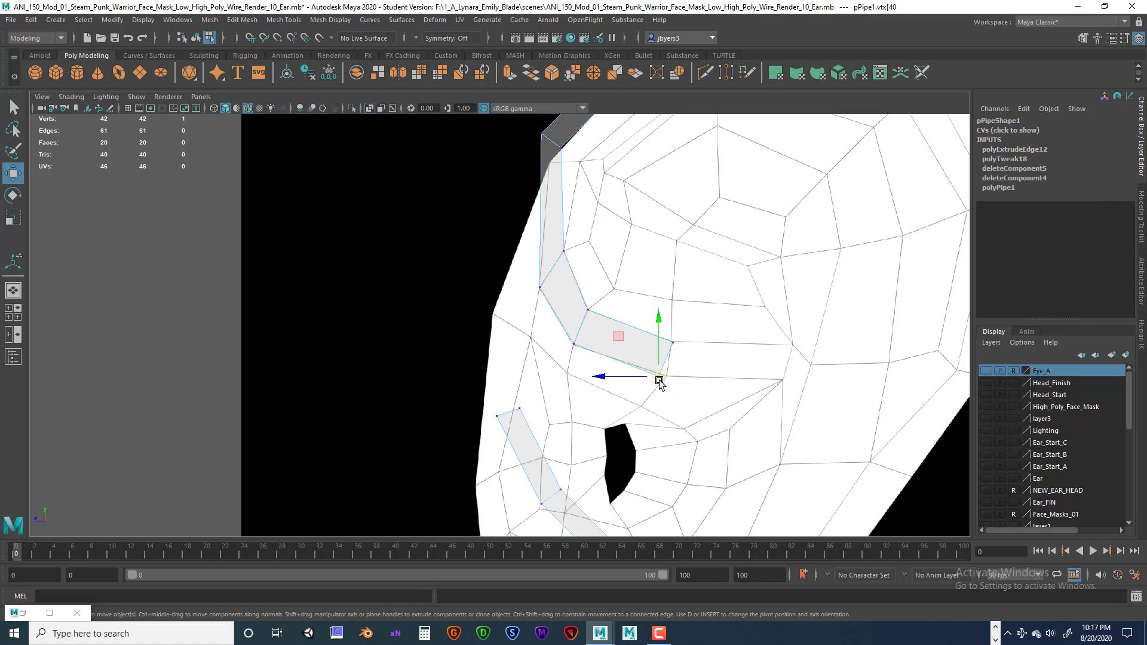
left_click_drag(660, 381, 670, 381)
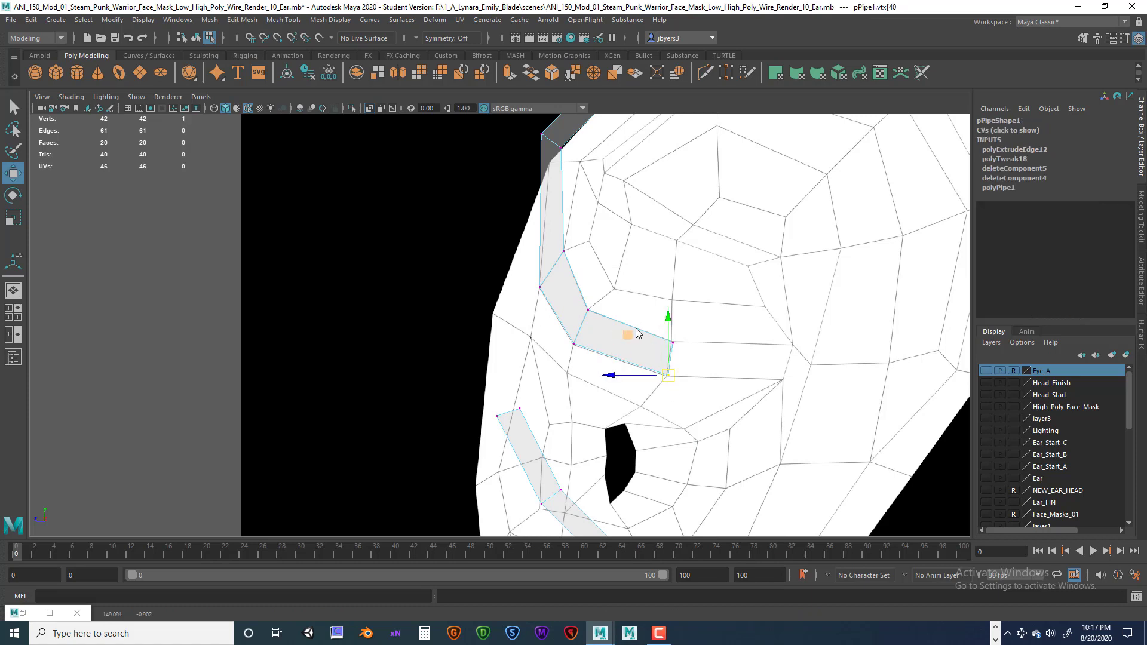
- Extrude the end edge once more, nearly horizontally, to where the reference's inner fold ends
right_click_drag(636, 333, 633, 267)
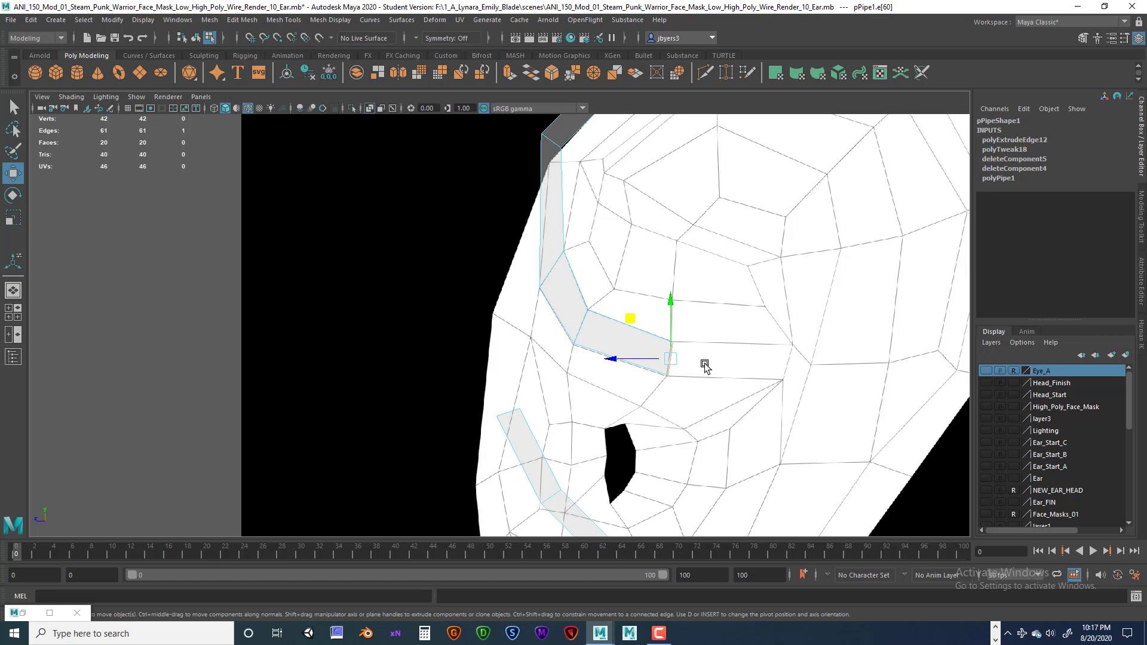
key("ctrl+e")
key("w")
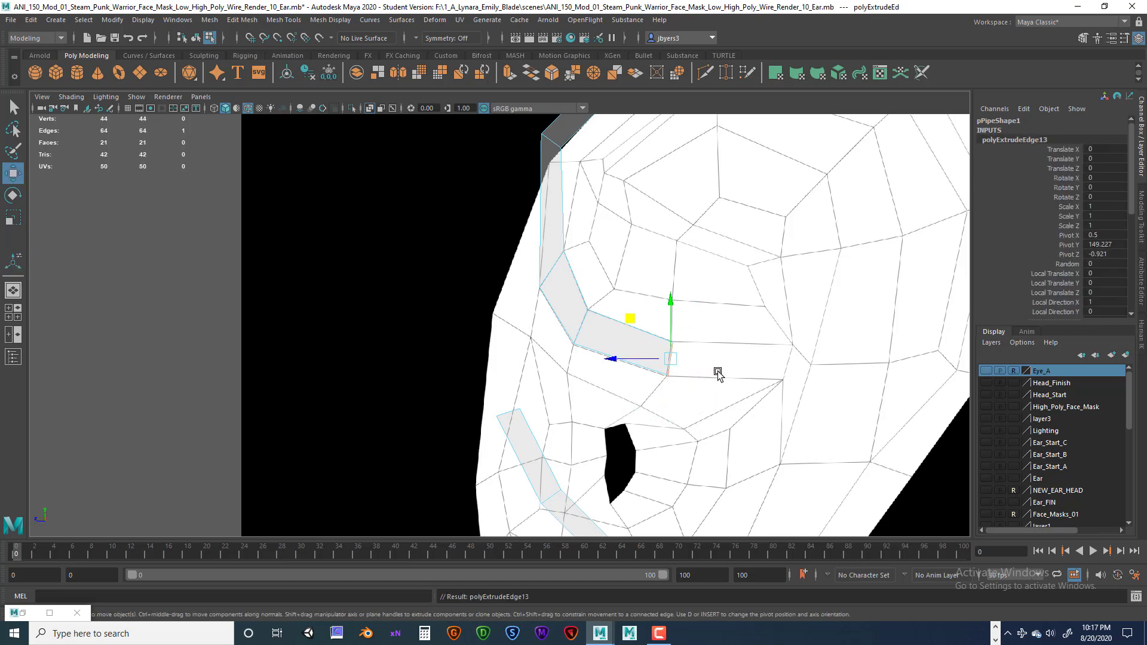
left_click_drag(673, 358, 786, 362)
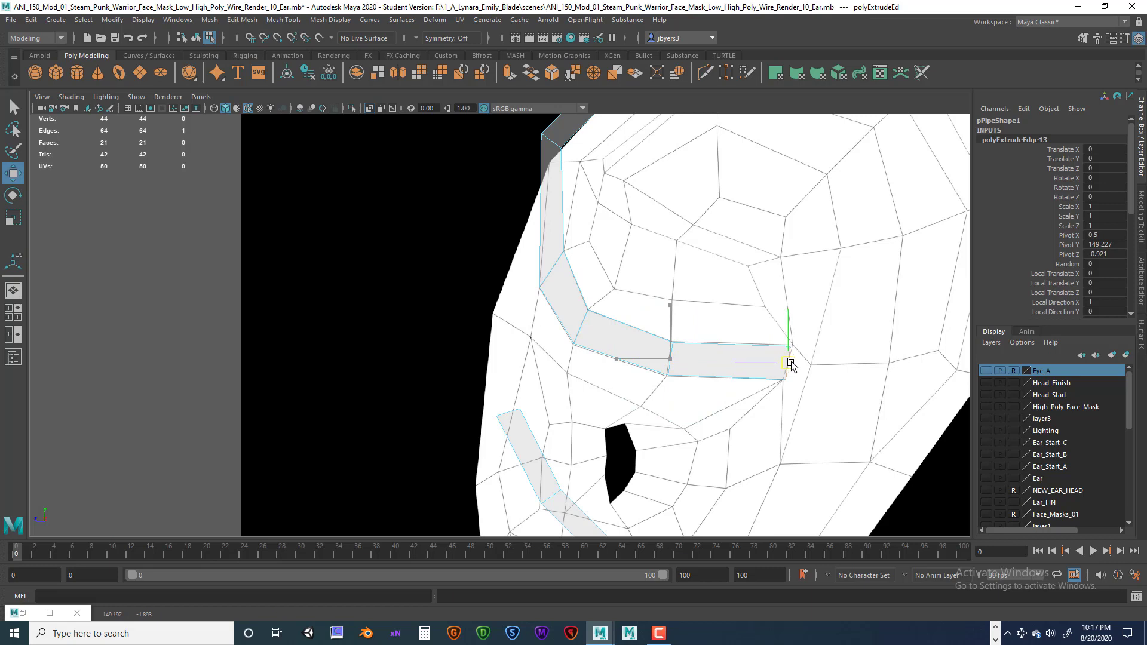
- Fit the upper and lower vertices of the new end edge to the reference wireframe corners
right_click_drag(753, 305, 696, 305)
left_click(788, 345)
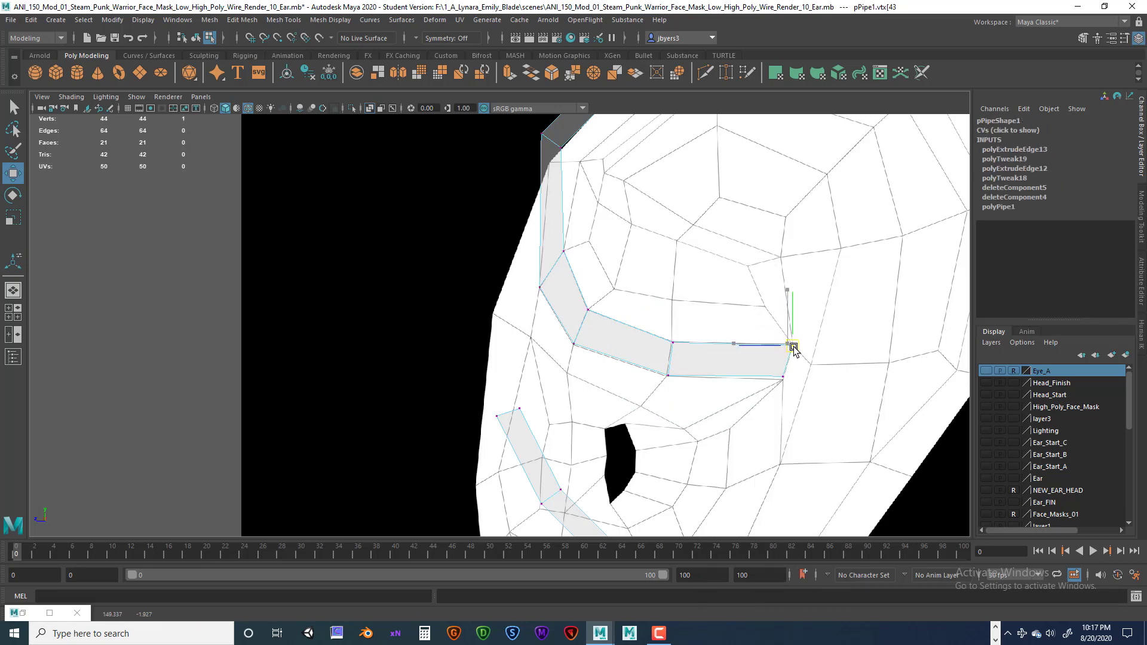
left_click(782, 378)
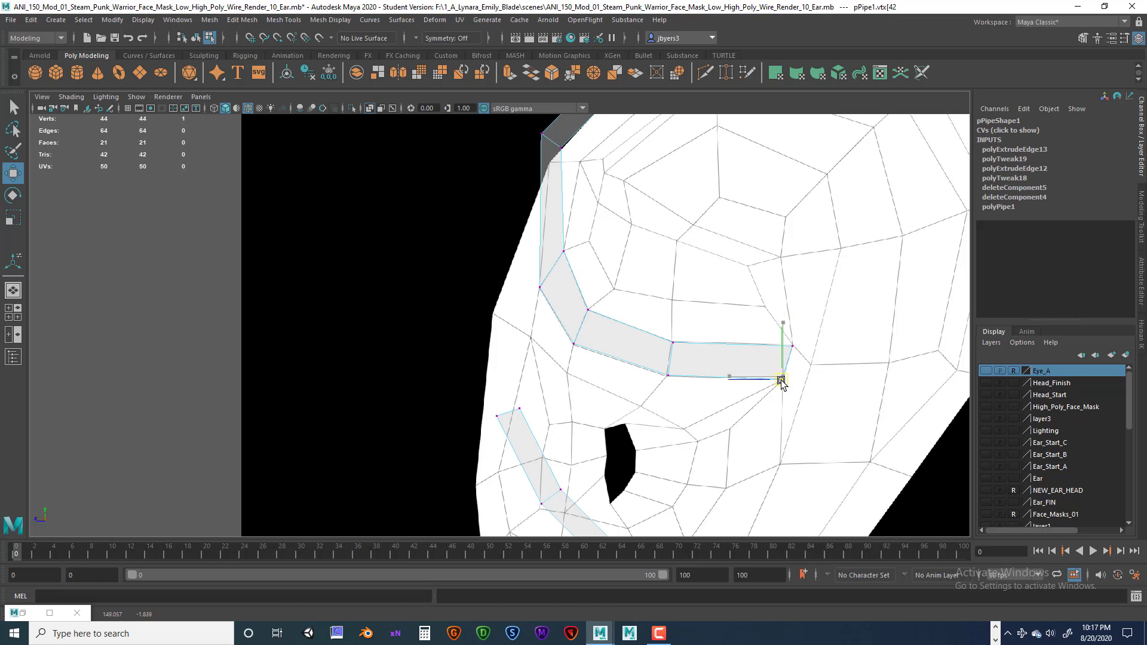
- Move the inner and outer vertices at the strip's upper-left bend onto the matching reference wireframe points
middle_click_drag(589, 306, 611, 405, "alt")
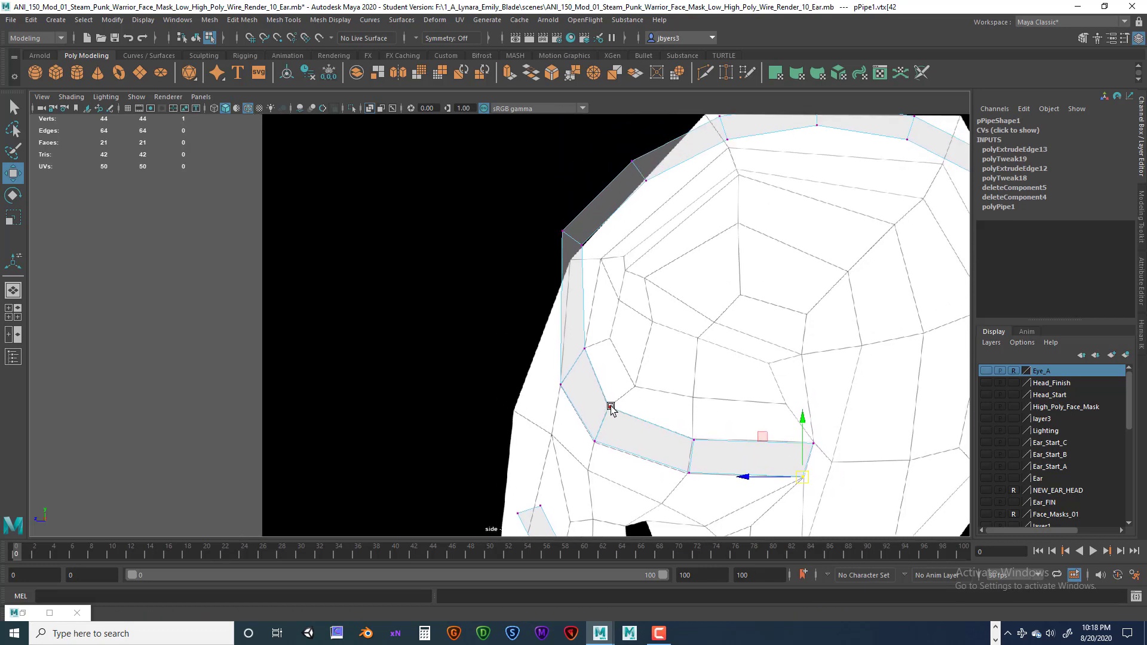
middle_click_drag(609, 361, 611, 395, "alt")
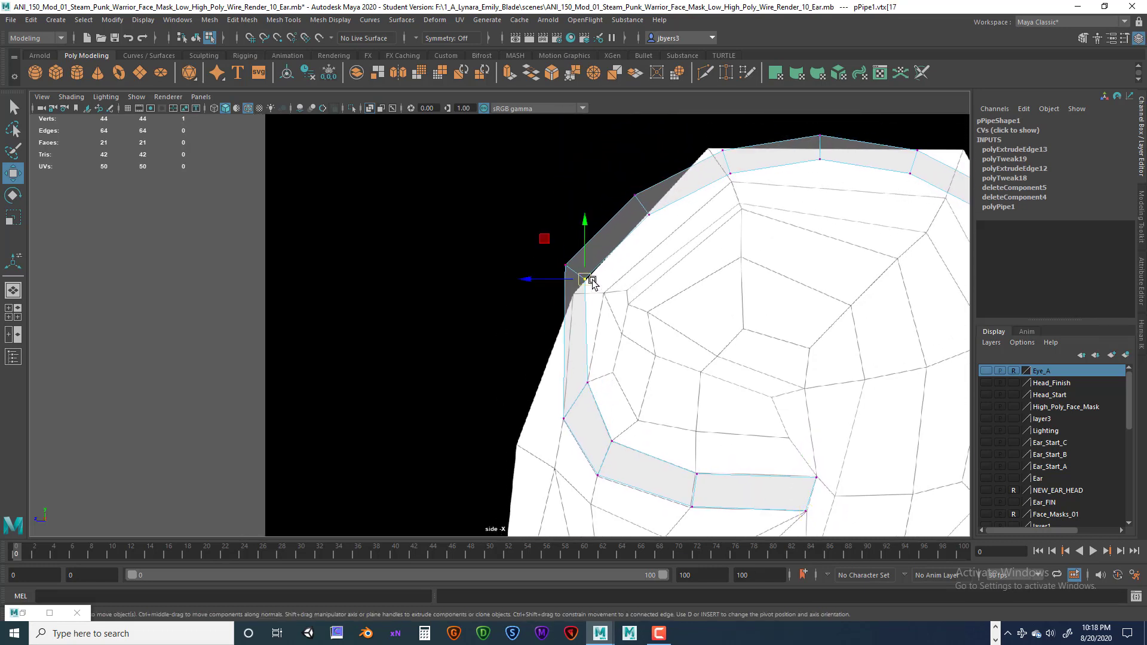
left_click_drag(592, 283, 603, 295)
left_click_drag(554, 251, 576, 272)
key("ctrl+z")
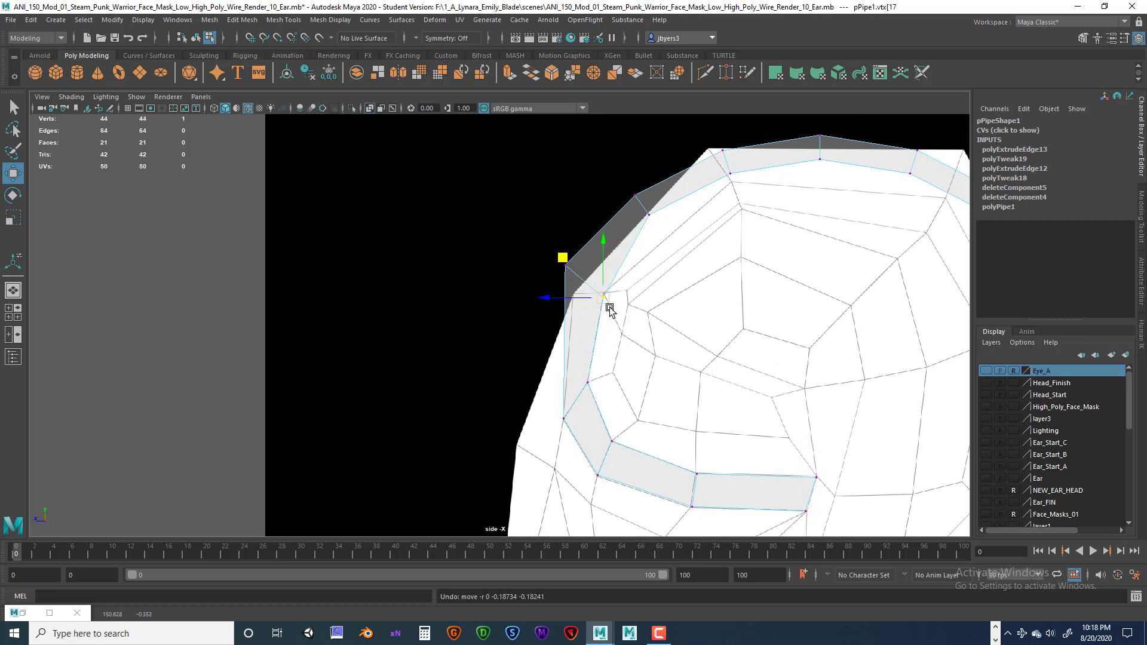
left_click_drag(528, 224, 575, 300)
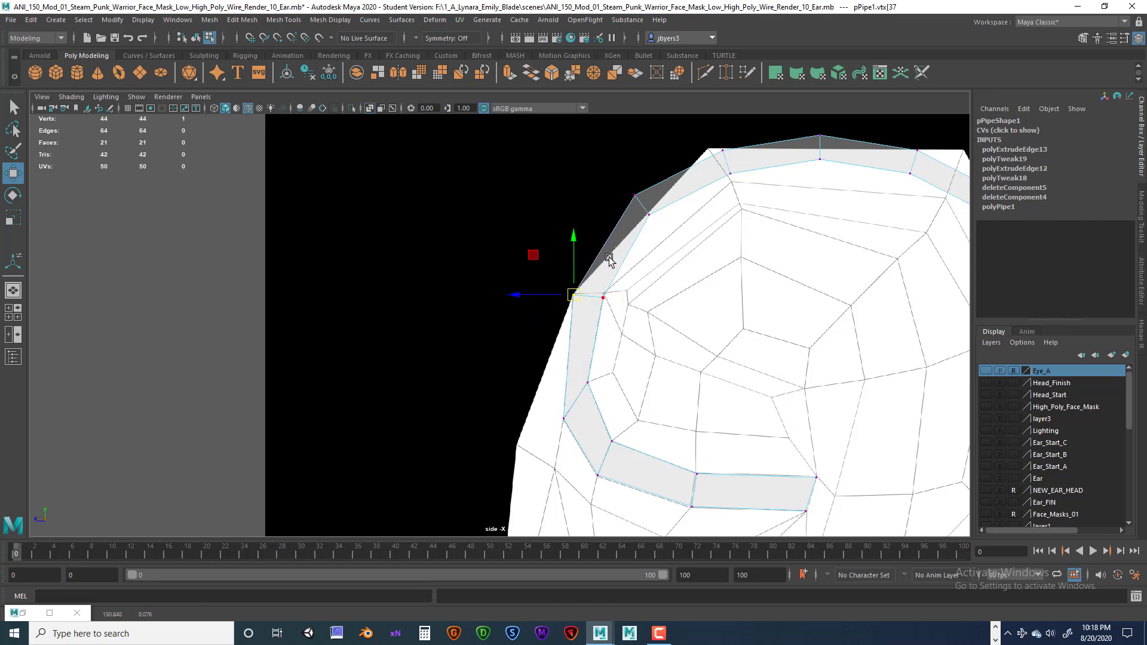
- Delete the surplus cross edge, including its vertices, between the upper-left bend and the top of the ear
scroll(615, 317, "down", 6)
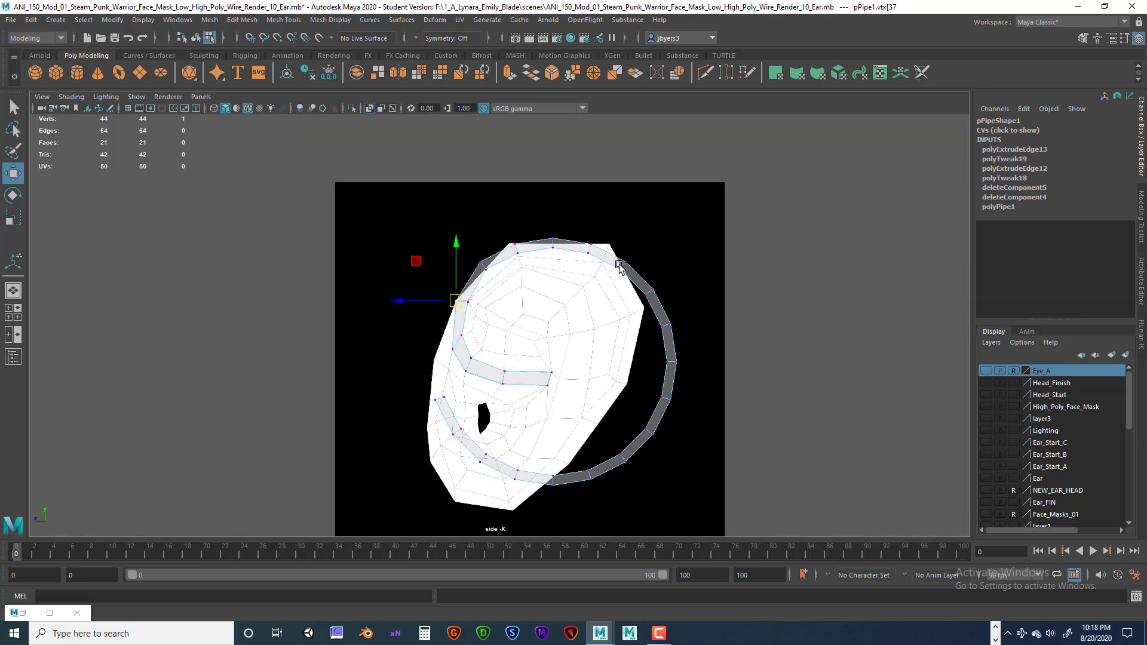
scroll(619, 268, "up", 5)
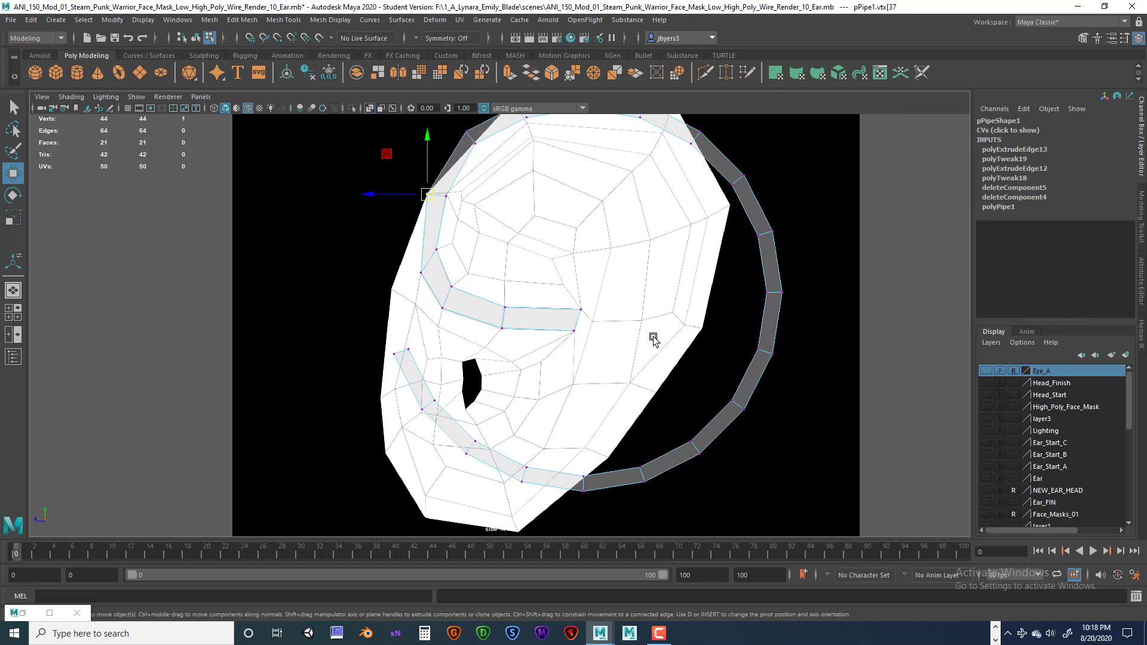
middle_click_drag(706, 270, 659, 415, "alt")
middle_click_drag(601, 301, 637, 361, "alt")
scroll(633, 359, "up", 1)
middle_click_drag(485, 346, 572, 280, "alt")
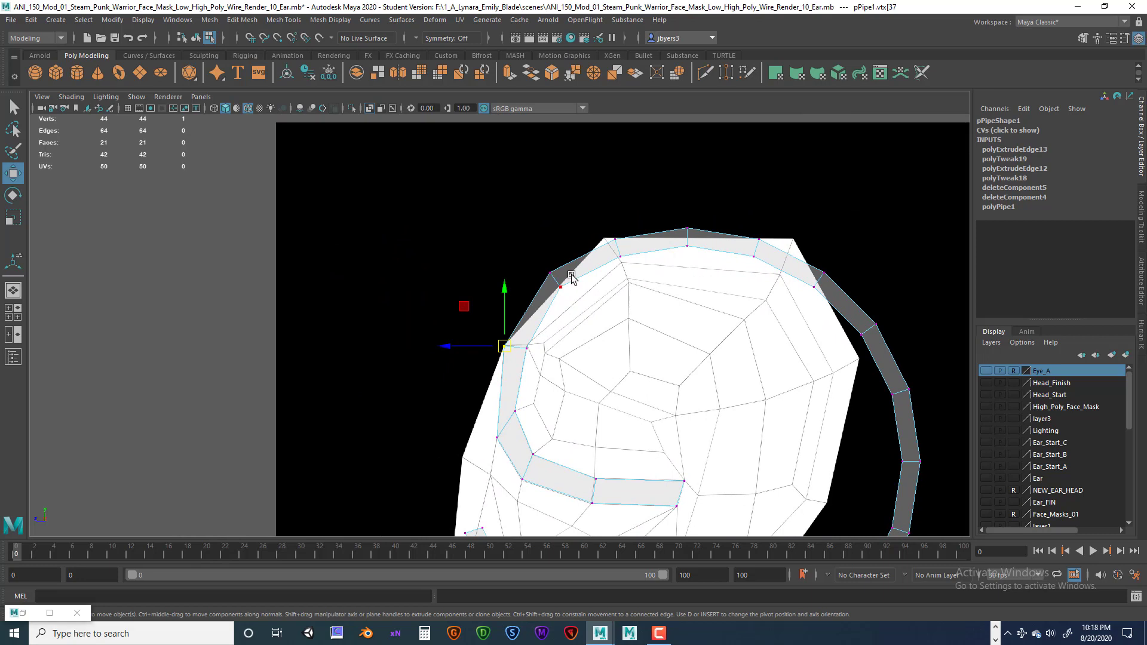
right_click_drag(572, 278, 568, 241)
left_click(556, 279)
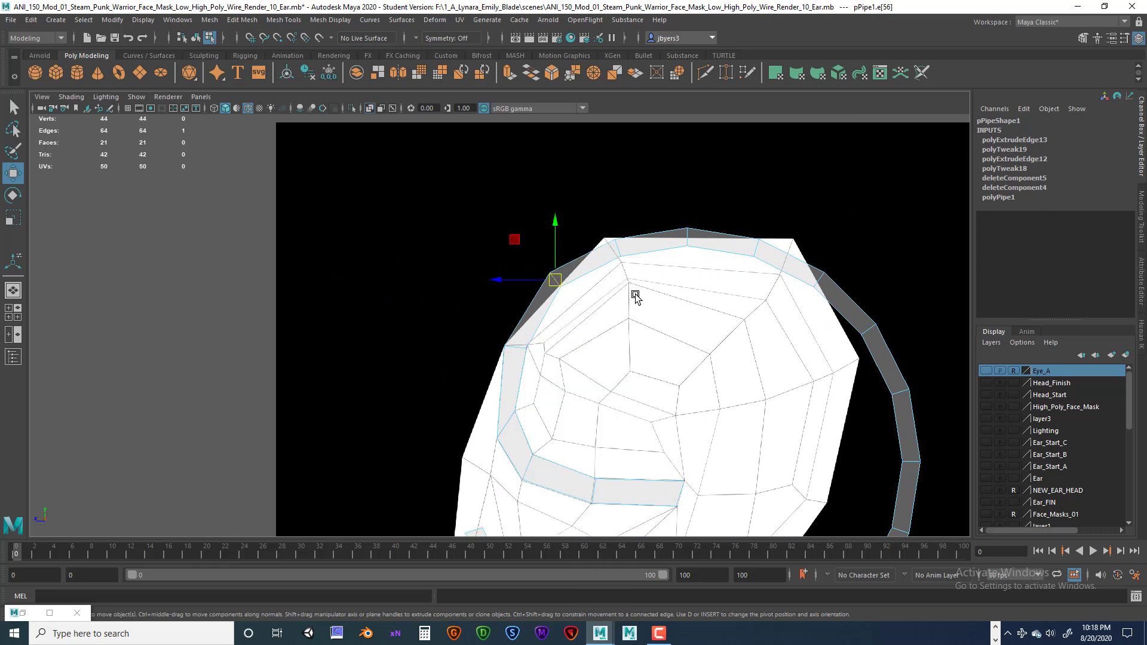
key("Delete")
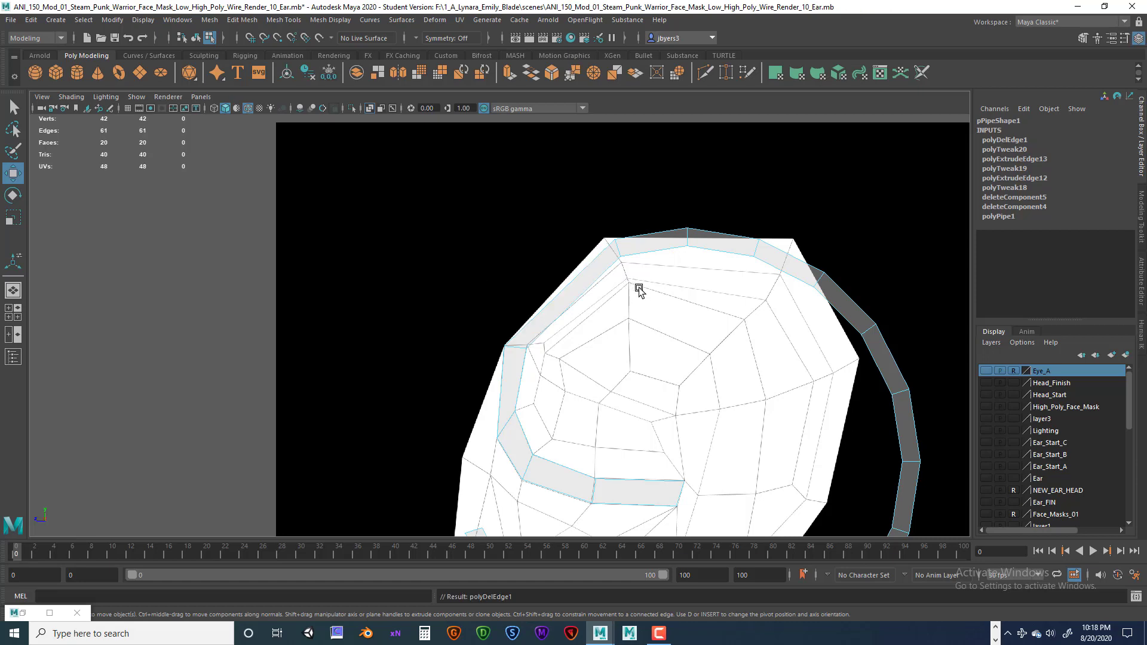
- Move the vertices of the next cross edge onto the reference's top-left outer corner and the inner point below it
scroll(609, 227, "up", 4)
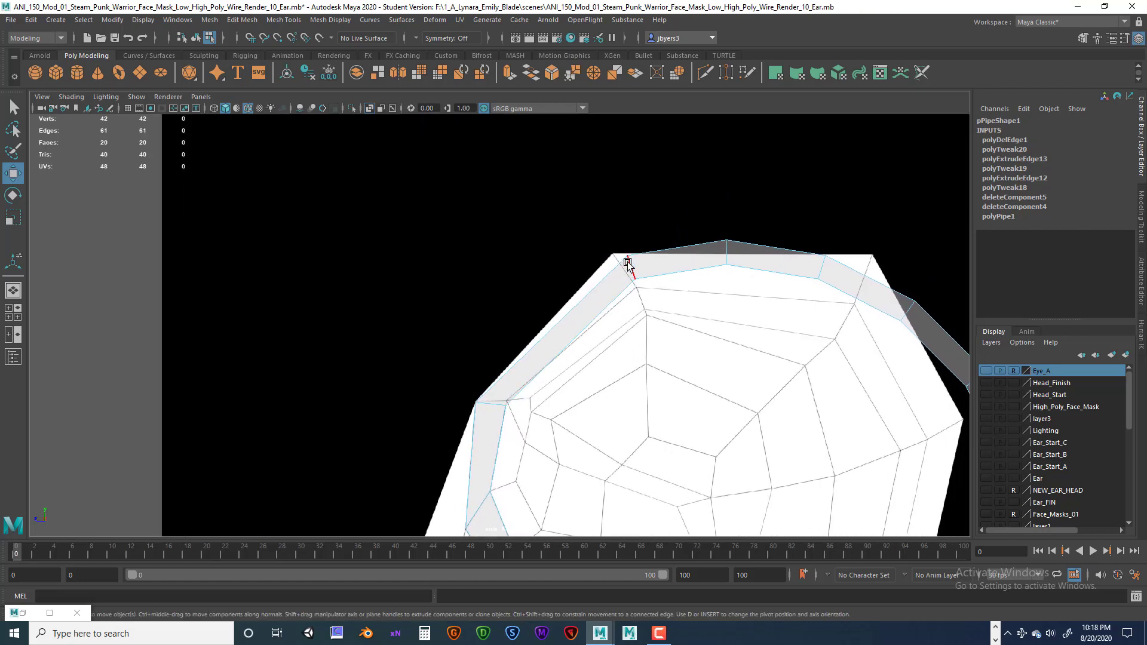
right_click_drag(627, 263, 572, 256)
left_click(628, 257)
left_click_drag(632, 258, 638, 287)
- Try removing the cross edge near the ear's top-right corner by deleting the edge and its two vertices separately, and undo the deletions
middle_click_drag(761, 287, 615, 284, "alt")
right_click_drag(673, 265, 670, 245)
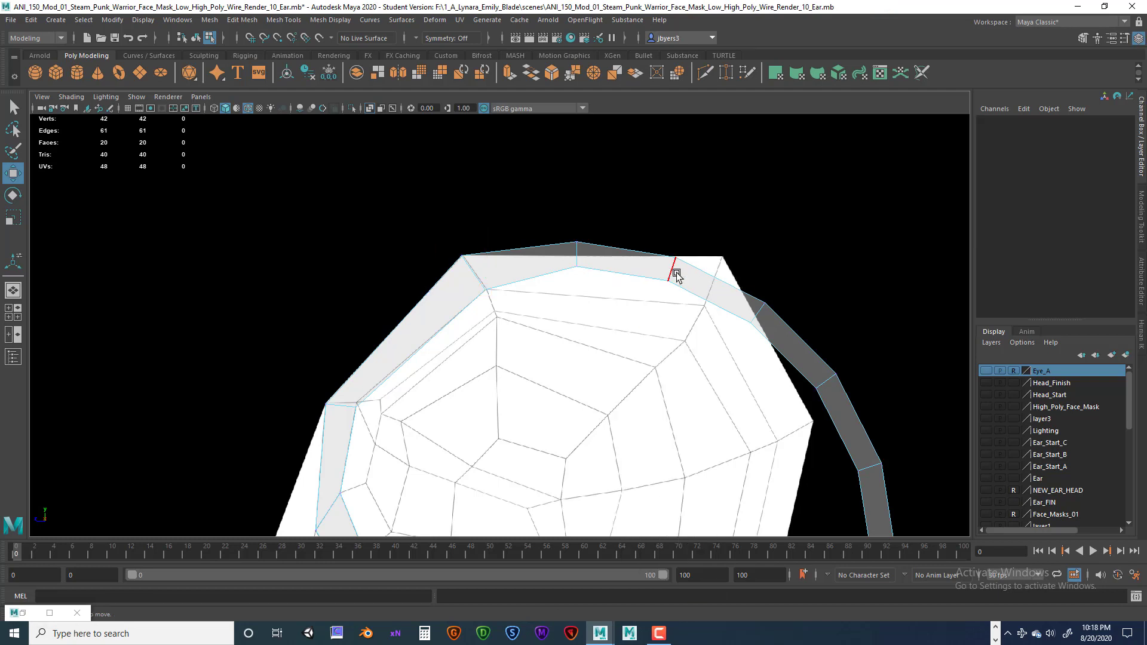
left_click(712, 279)
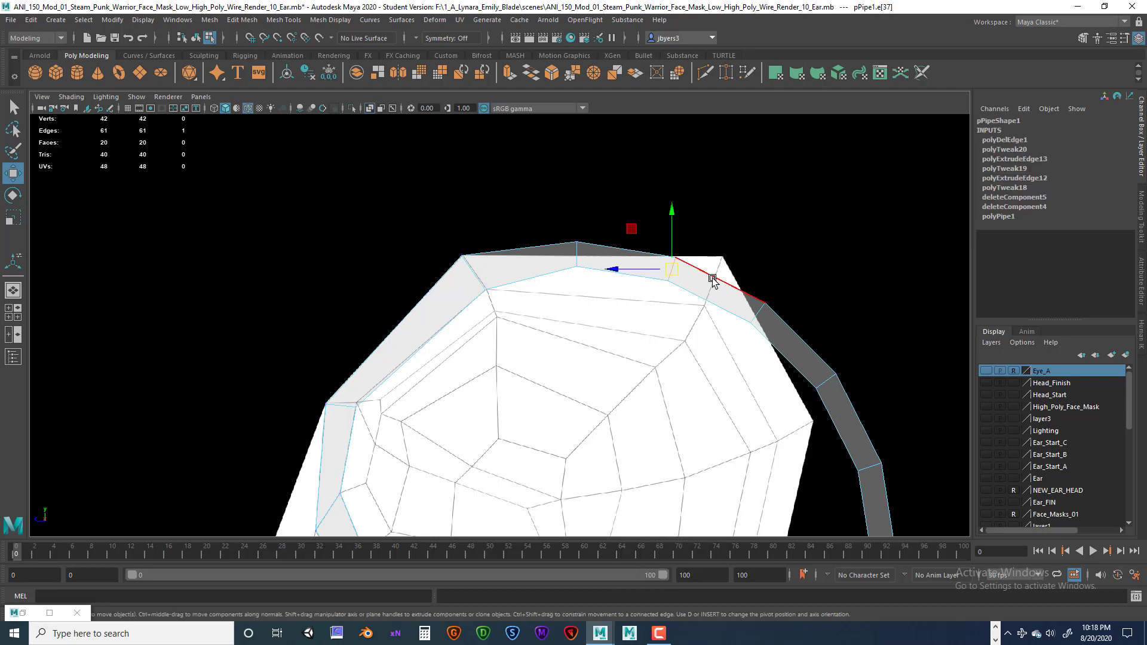
key("Delete")
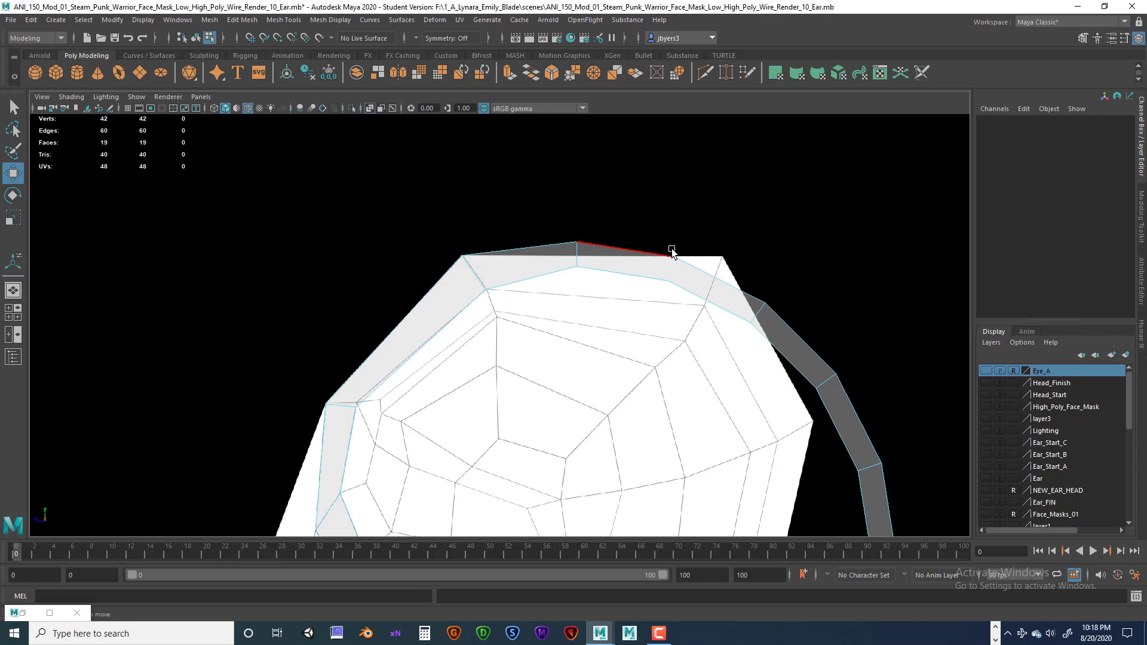
right_click_drag(695, 267, 659, 261)
left_click_drag(646, 223, 689, 316)
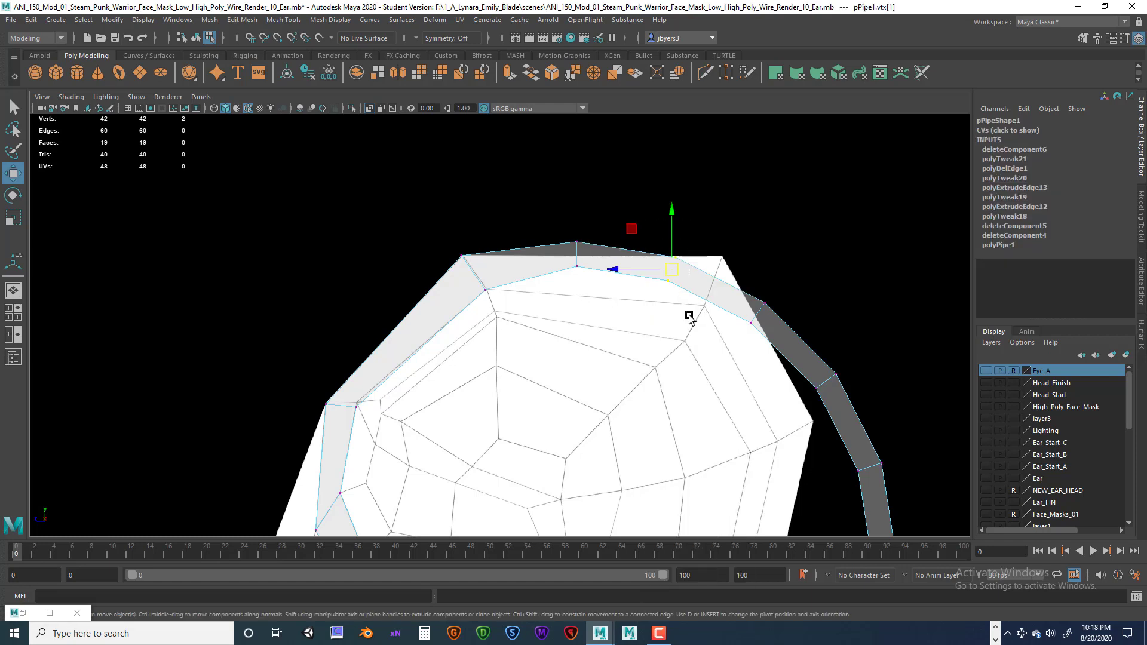
key("Delete")
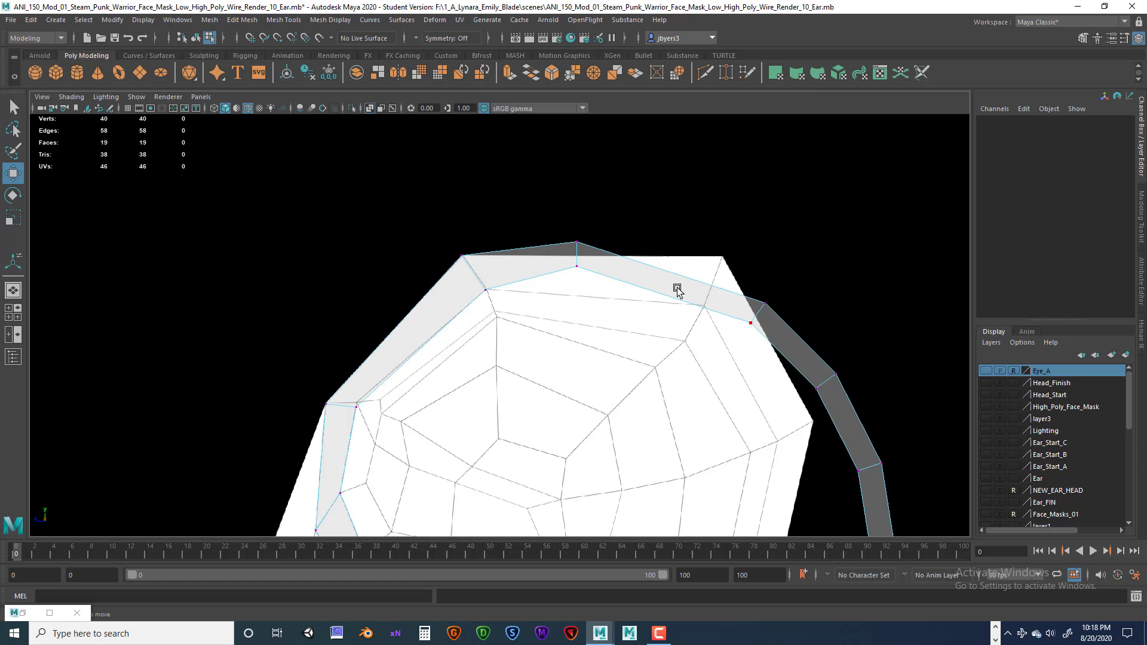
key("ctrl+z")
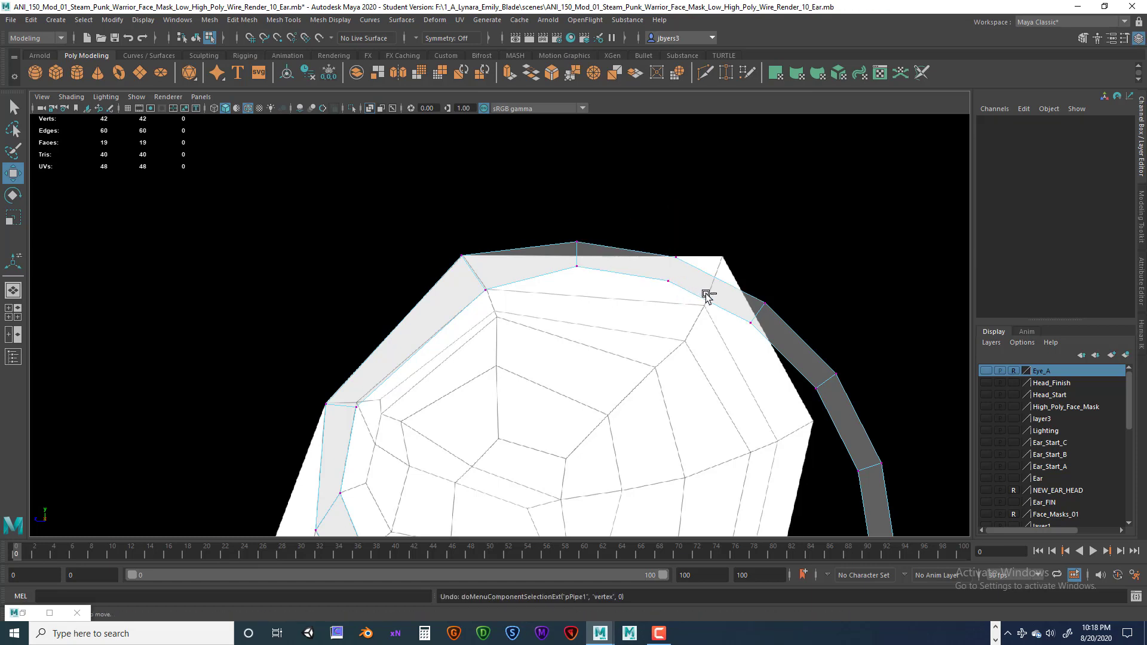
left_click(691, 254)
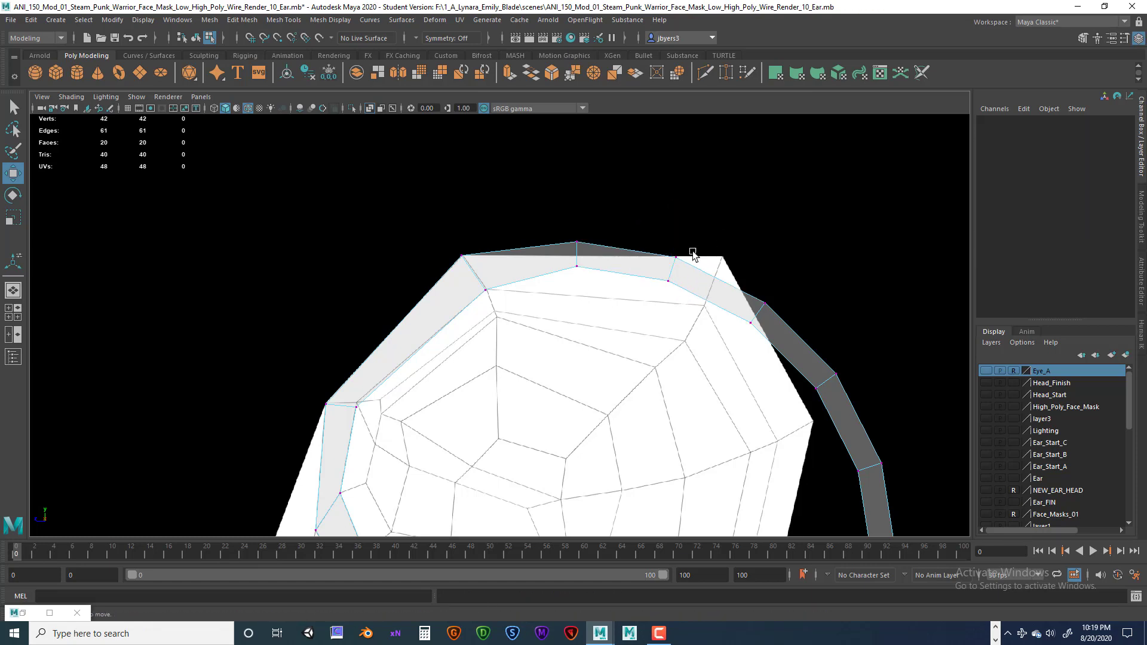
- Delete the cross edge just before the ear's top-right corner together with its vertices
right_click_drag(671, 259, 671, 232)
left_click(672, 264)
key("Delete")
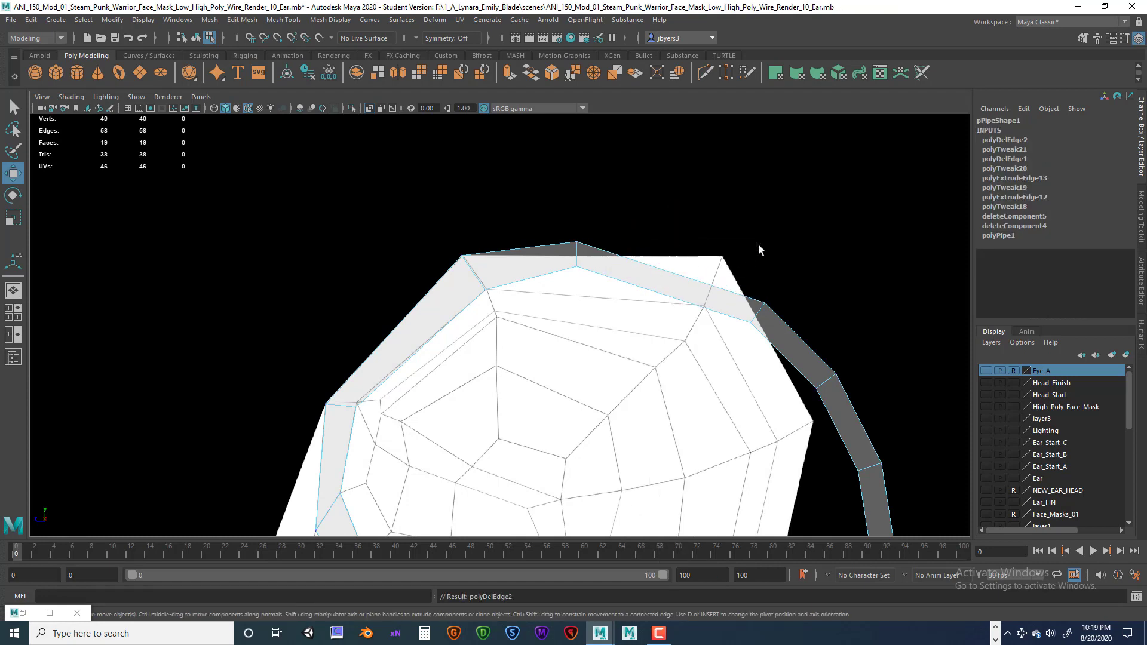
- Move the top cross edge's vertices to the reference's top-right corner, placing the inner one on the wireframe point below it
right_click_drag(567, 249, 571, 233)
left_click_drag(559, 221, 727, 276)
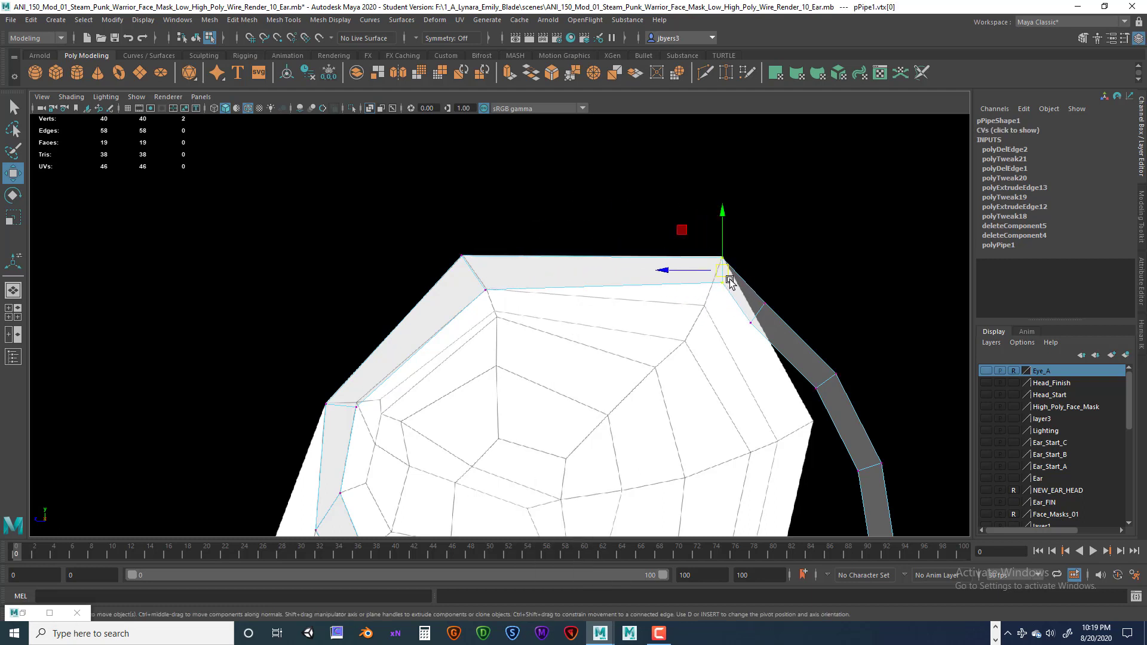
left_click(703, 306)
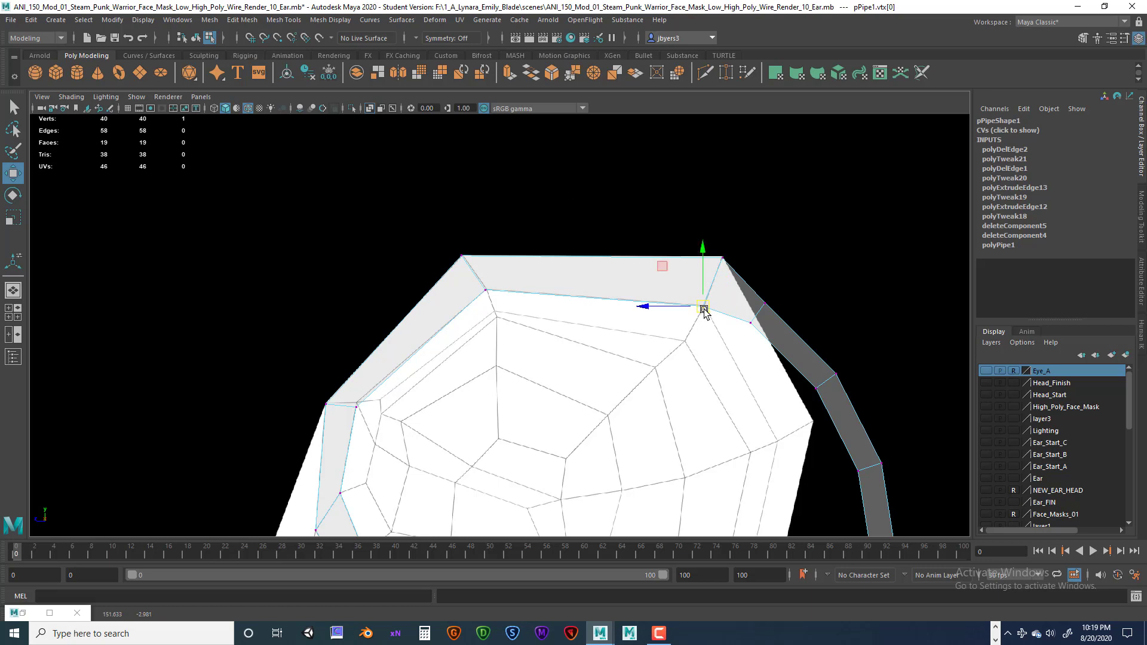
- Delete the next cross edge, including its vertices, just below the ear's top-right corner
middle_click_drag(773, 325, 672, 228, "alt")
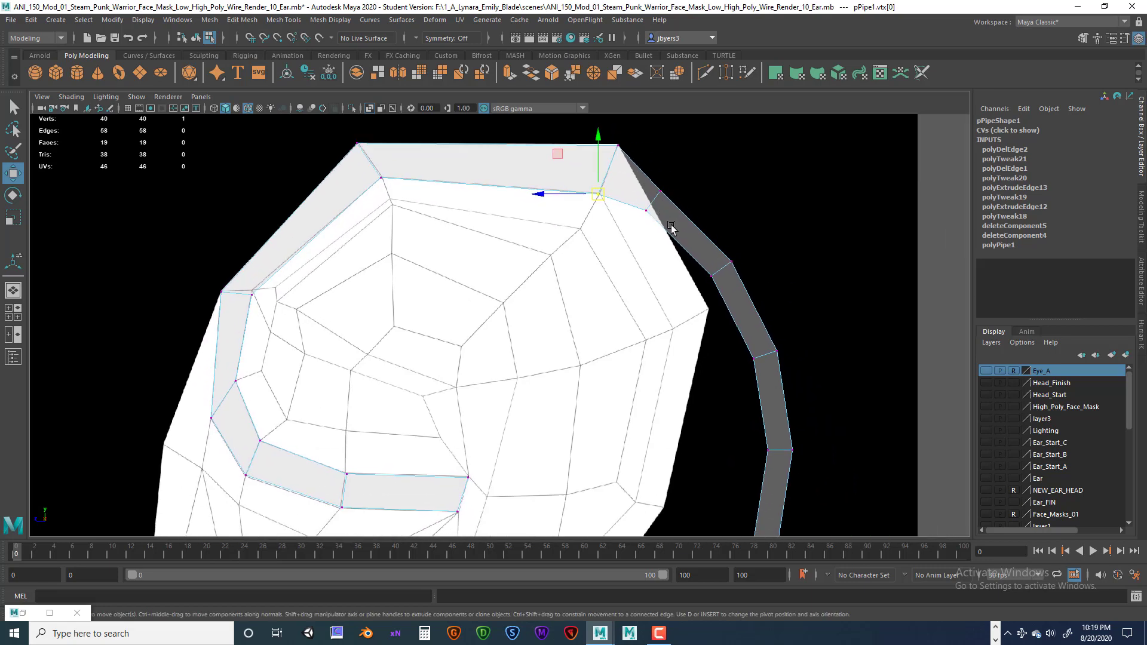
right_click_drag(656, 196, 654, 163)
left_click(655, 199)
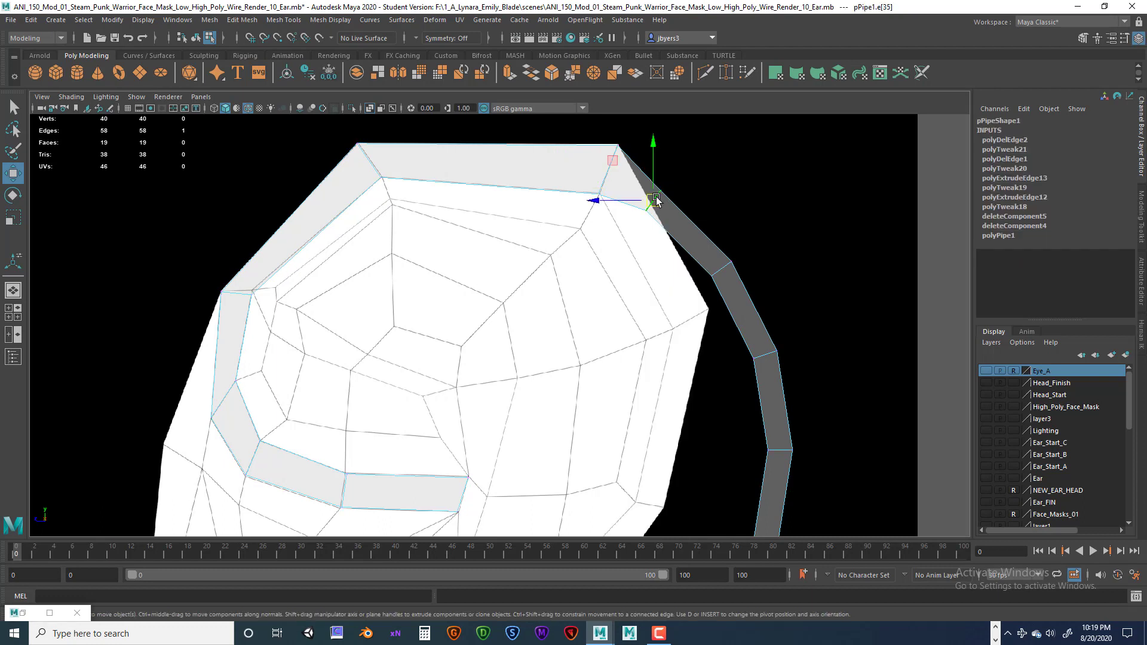
key("Delete")
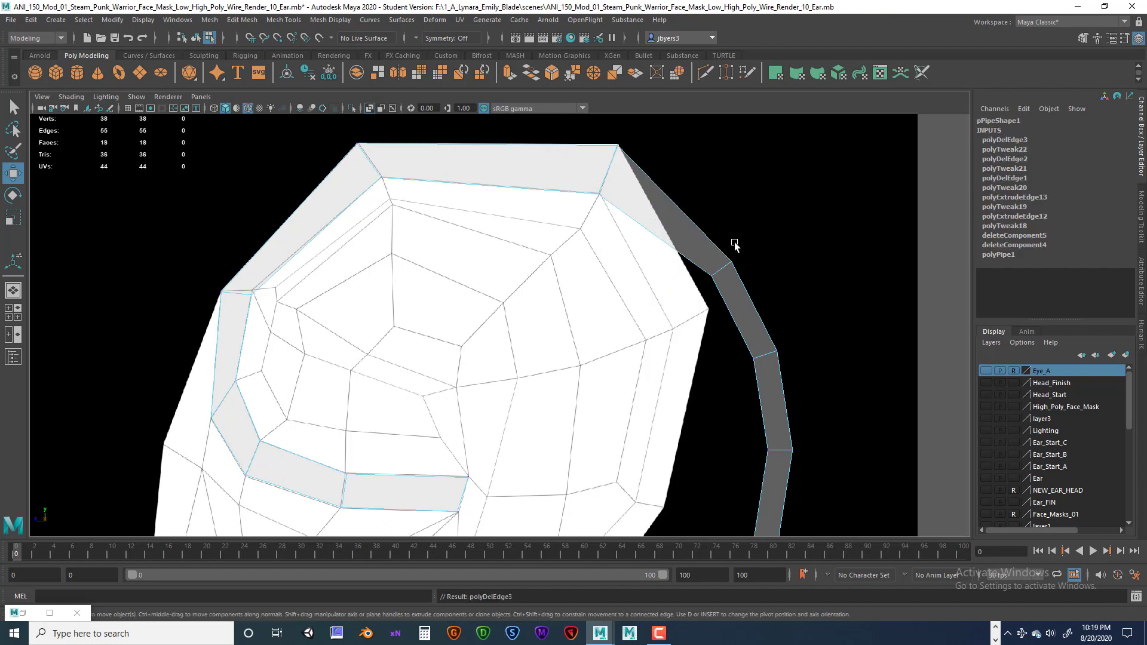
- Move the inner and outer vertices of the following cross edge onto the reference's upper right side corner
right_click_drag(719, 271, 679, 257)
left_click_drag(681, 230, 700, 319)
left_click(722, 303)
left_click_drag(694, 314, 707, 309)
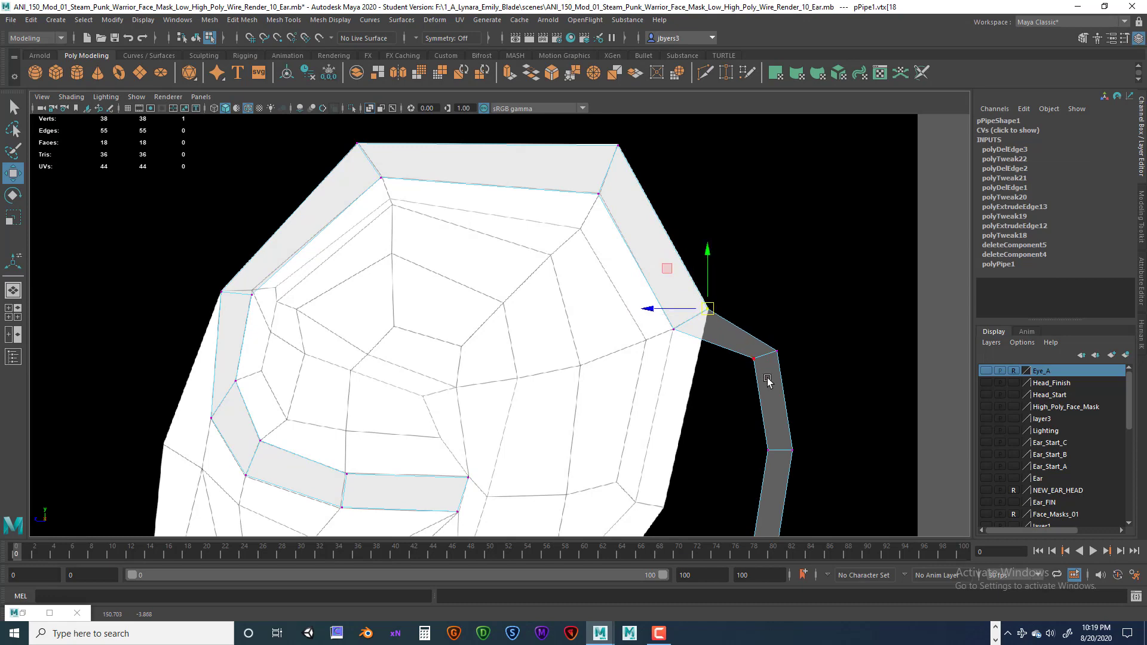
- Delete the cross edge just below the reference's upper right side corner, including its vertices
scroll(737, 248, "down", 8)
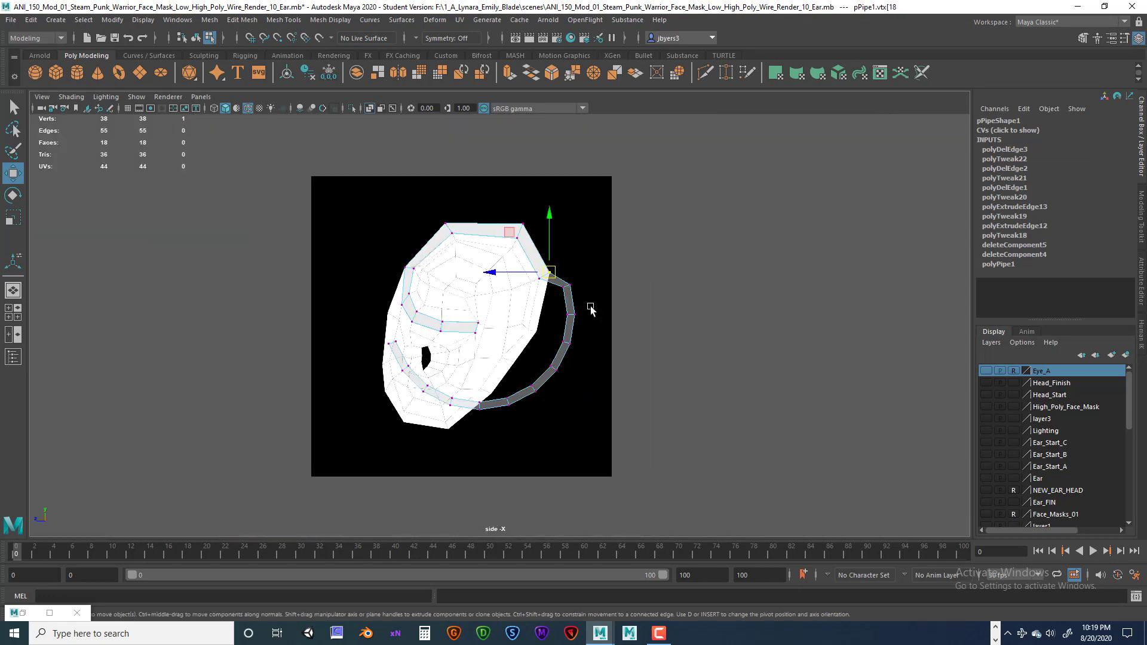
middle_click_drag(595, 321, 605, 350, "alt")
right_click_drag(624, 305, 623, 272)
left_click(621, 306)
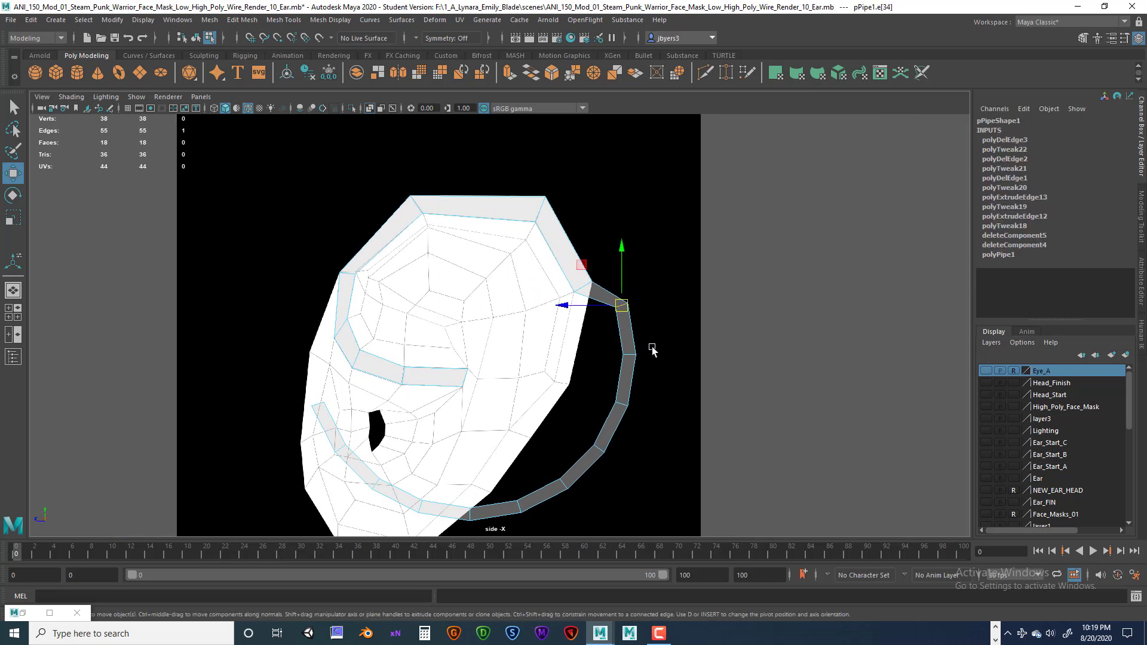
key("Delete")
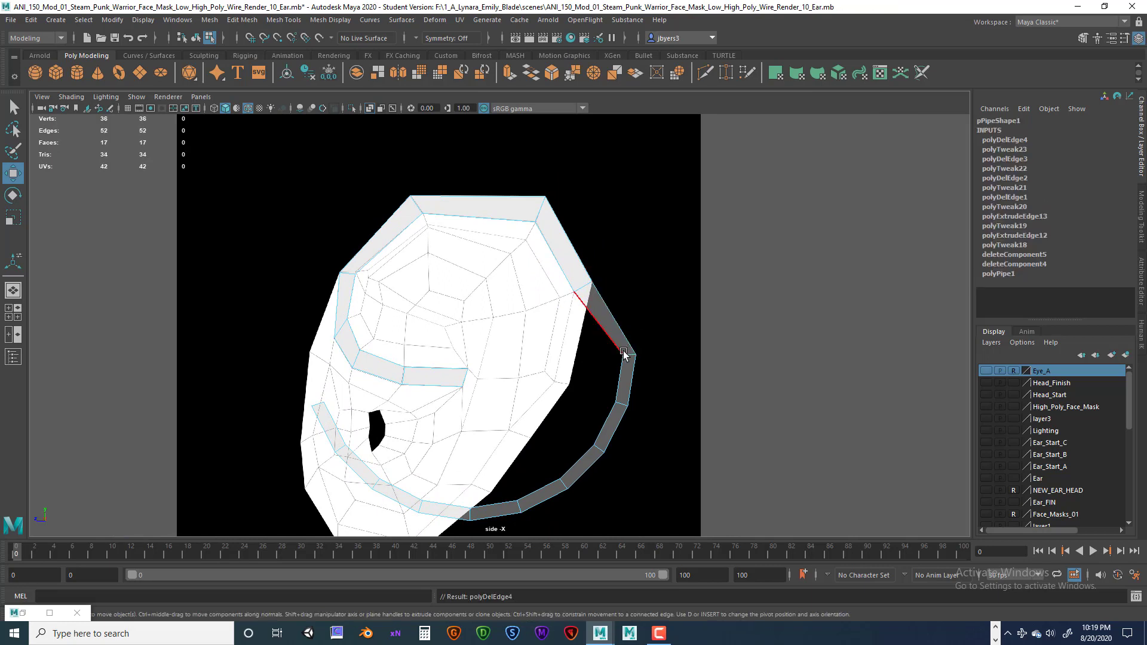
- Move the following cross edge's vertices onto the lower end of the reference's right side, seating inner and outer vertices on wireframe points
right_click_drag(624, 354, 572, 308)
left_click(629, 355)
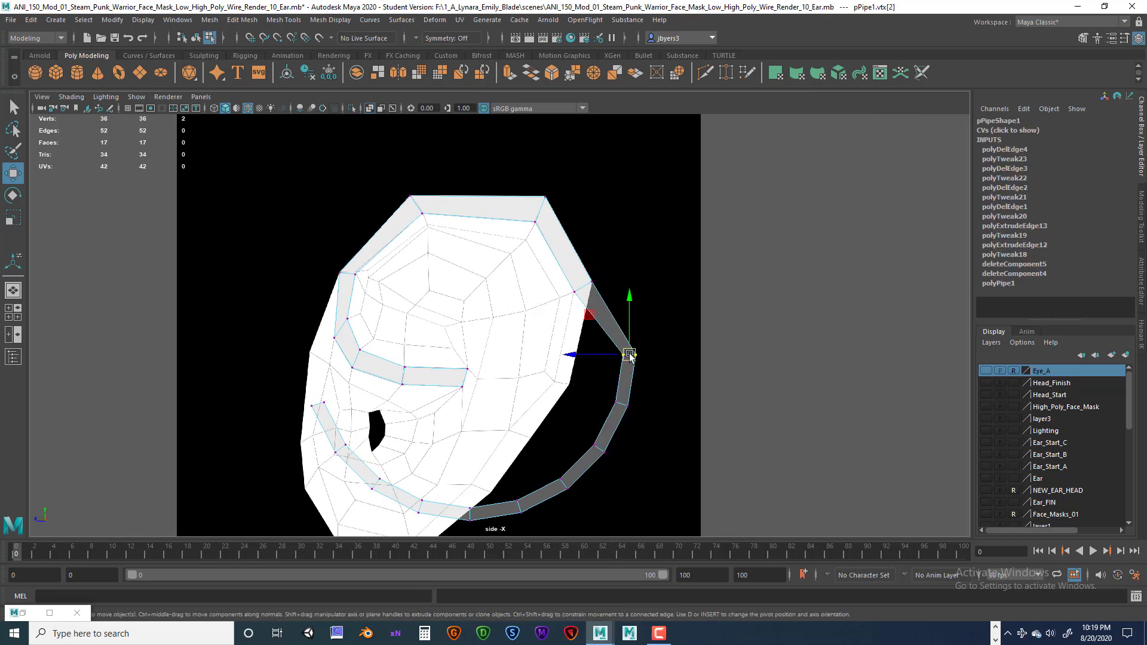
left_click_drag(629, 355, 558, 379)
scroll(579, 384, "up", 5)
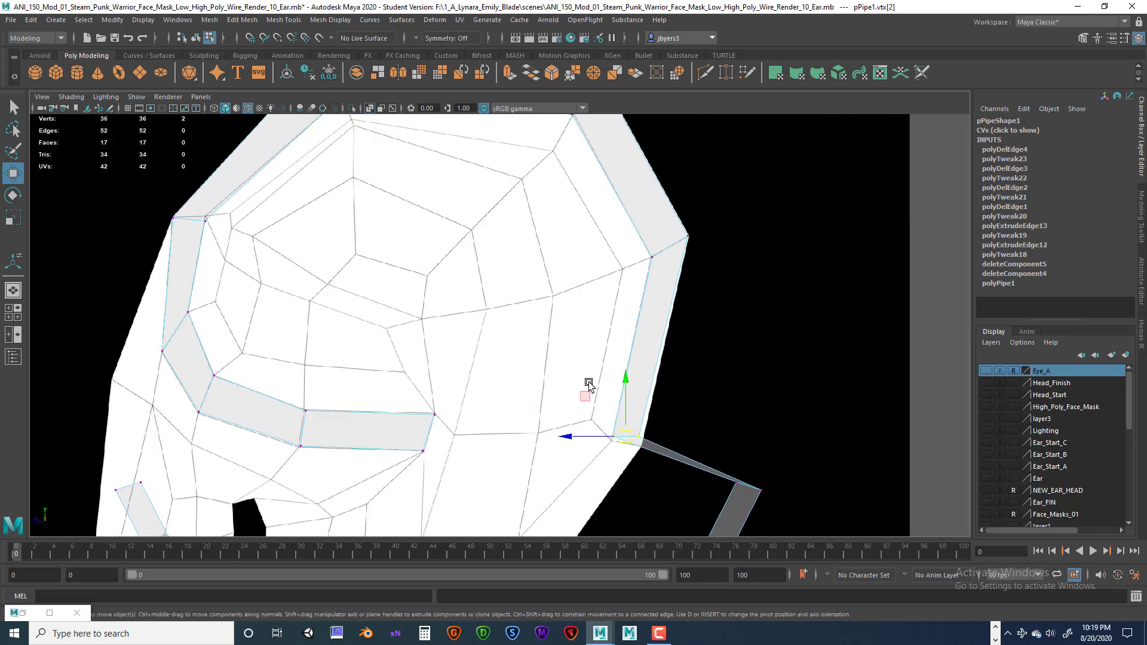
middle_click_drag(595, 328, 542, 201, "alt")
scroll(676, 294, "up", 3)
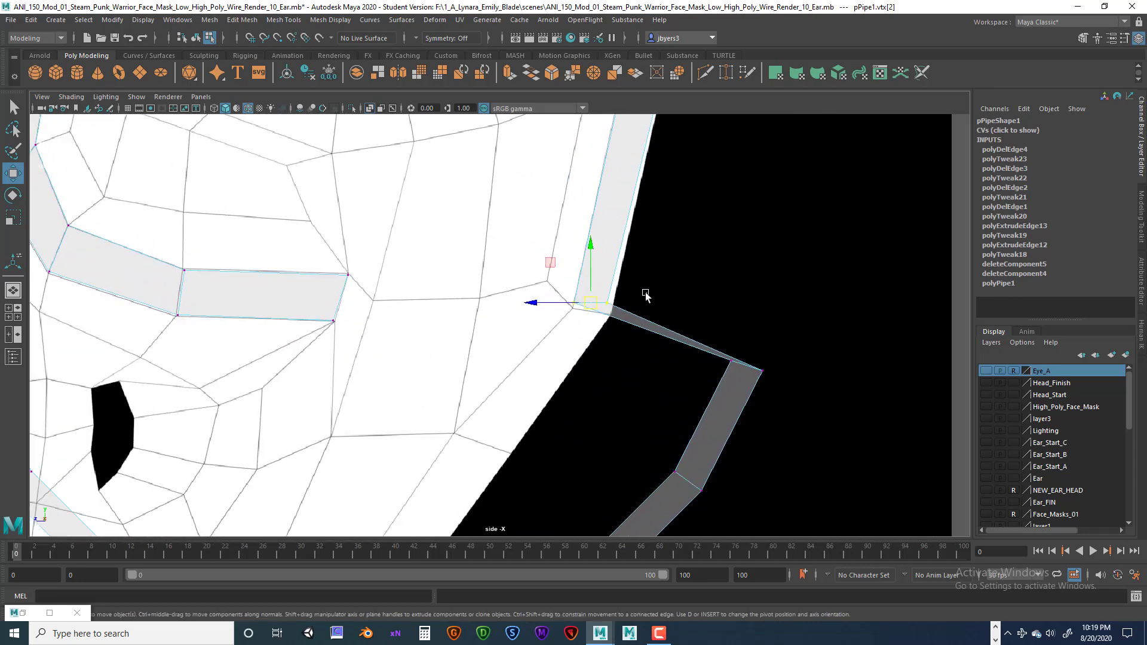
left_click(646, 294)
left_click(576, 305)
left_click_drag(576, 305, 614, 313)
left_click(609, 304)
- Pull the next cross edges' vertices inward, closer to the reference's lower right outline
left_click(747, 366)
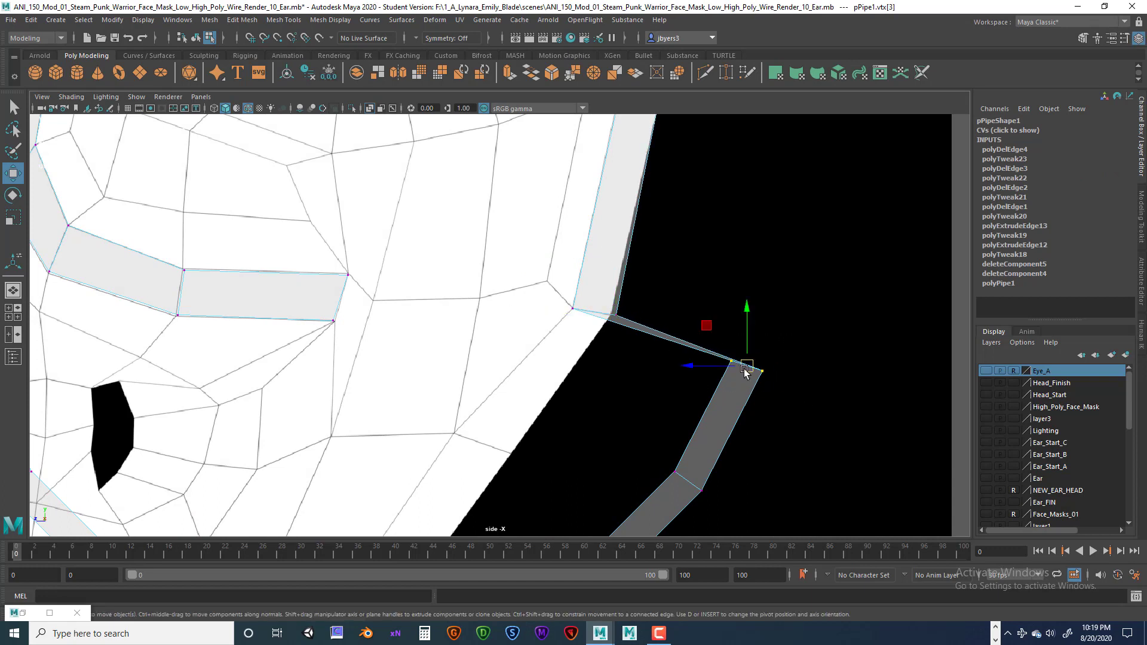
left_click_drag(746, 370, 506, 437)
left_click(676, 472)
scroll(719, 475, "down", 5)
left_click(530, 403)
left_click_drag(494, 422, 482, 417)
scroll(517, 417, "up", 5)
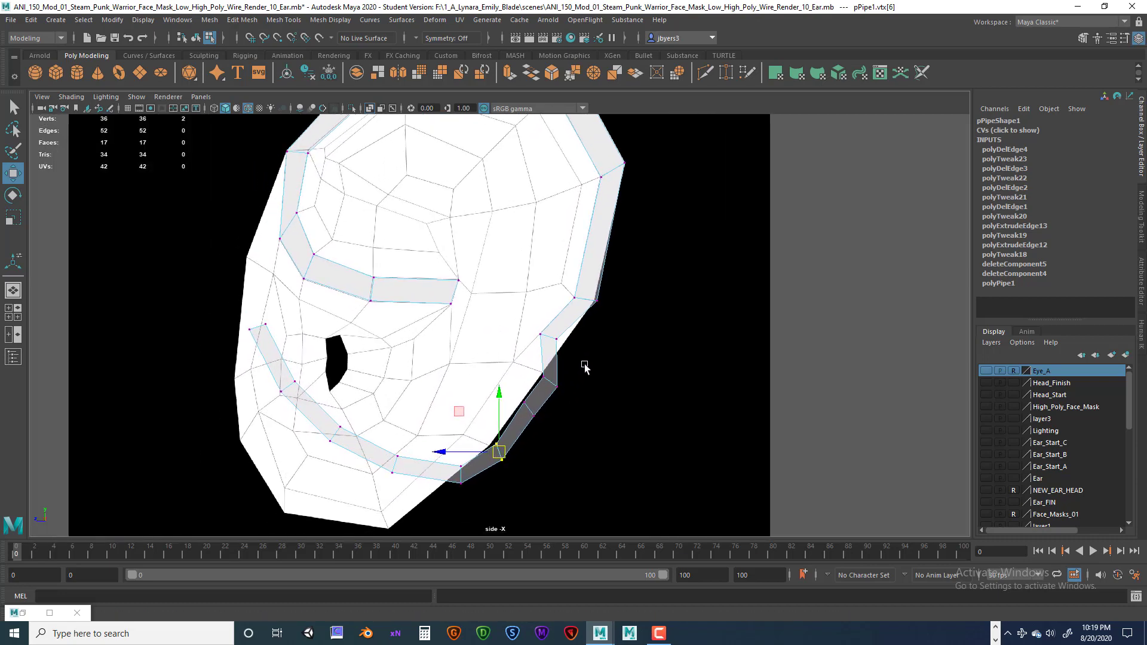
- Delete the surplus cross edge on the ear's lower right side, including its vertices
scroll(589, 362, "up", 3)
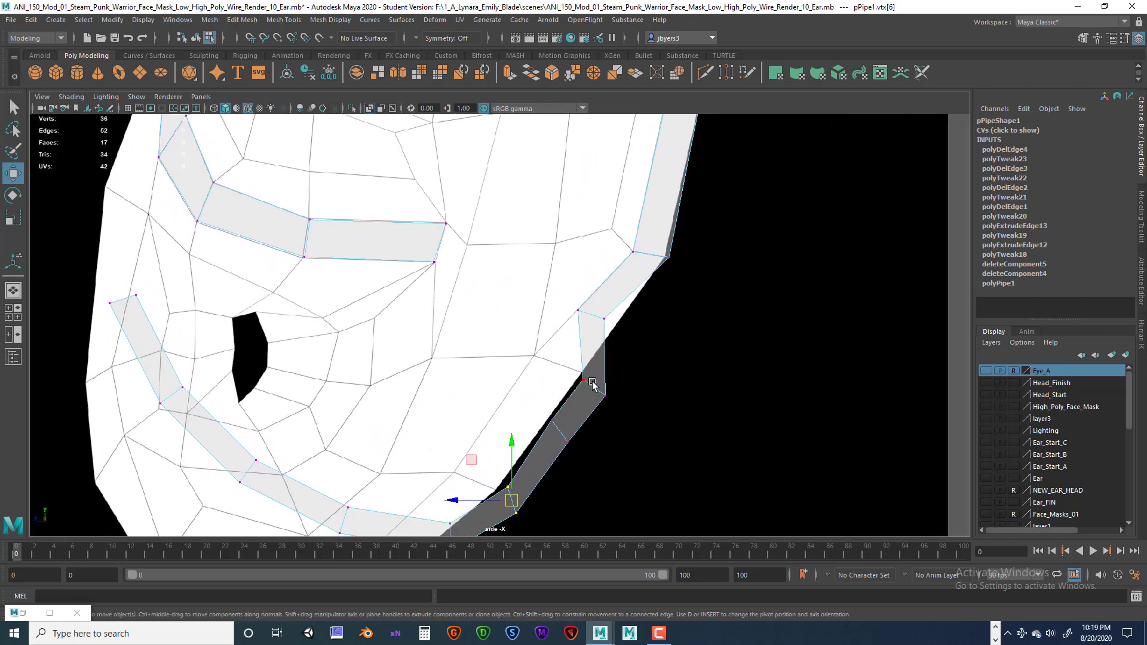
right_click_drag(592, 383, 587, 274)
left_click(588, 370)
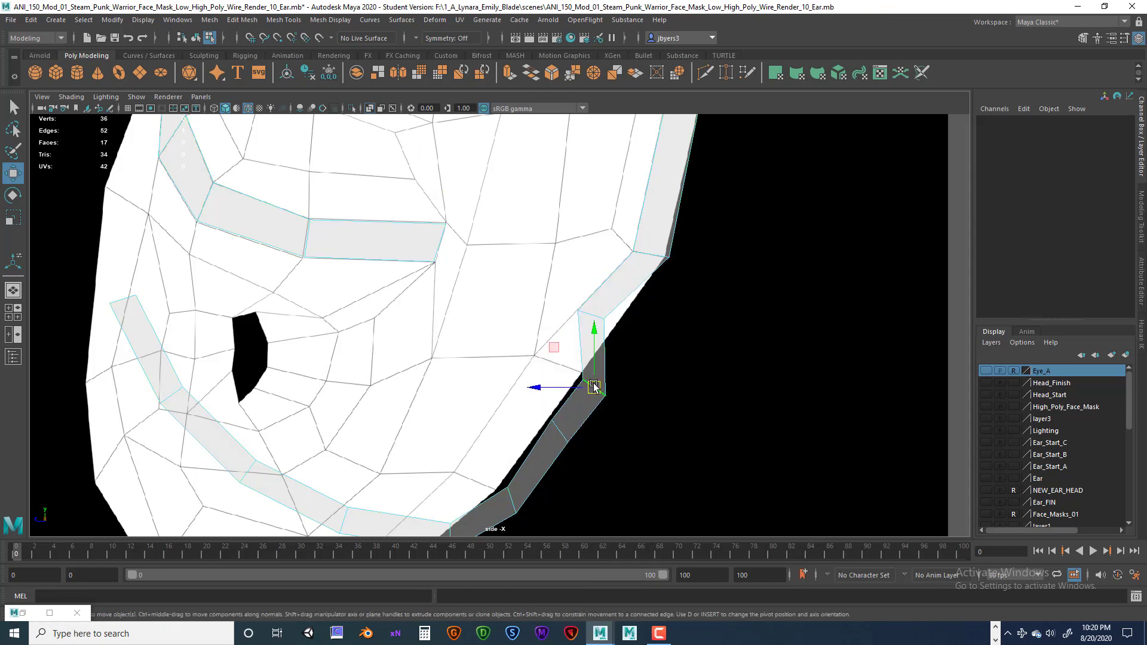
mouse_move(592, 384)
left_mouse_down()
mouse_move(578, 295)
mouse_move(588, 291)
mouse_move(613, 310)
mouse_move(592, 379)
mouse_move(561, 389)
mouse_move(586, 392)
left_mouse_up()
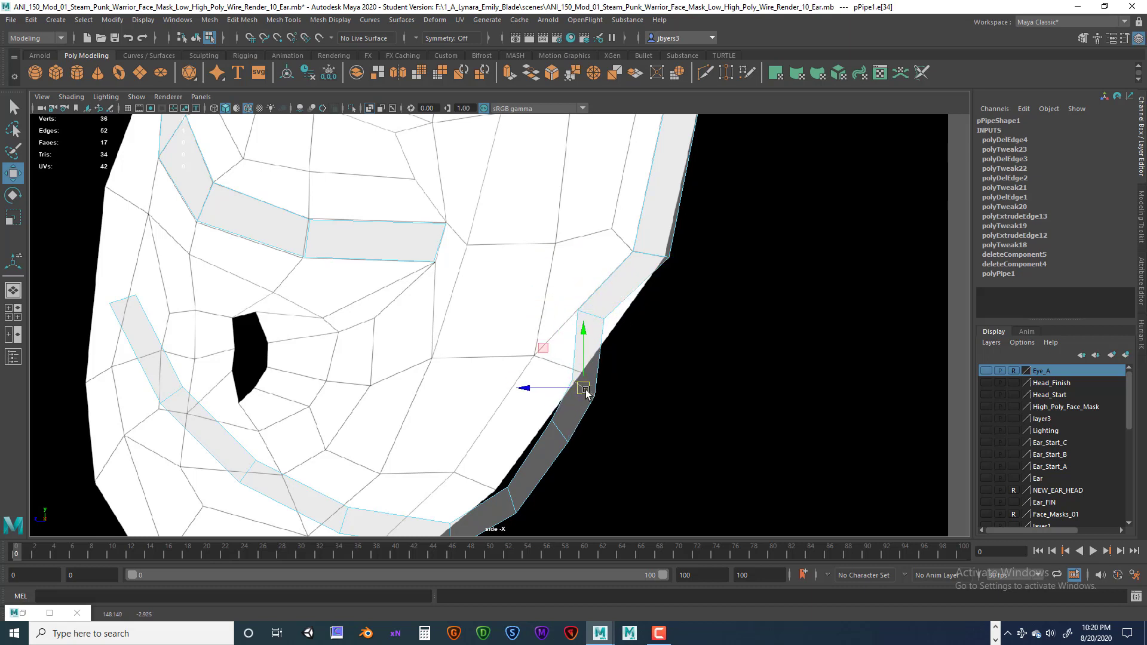
key("Delete")
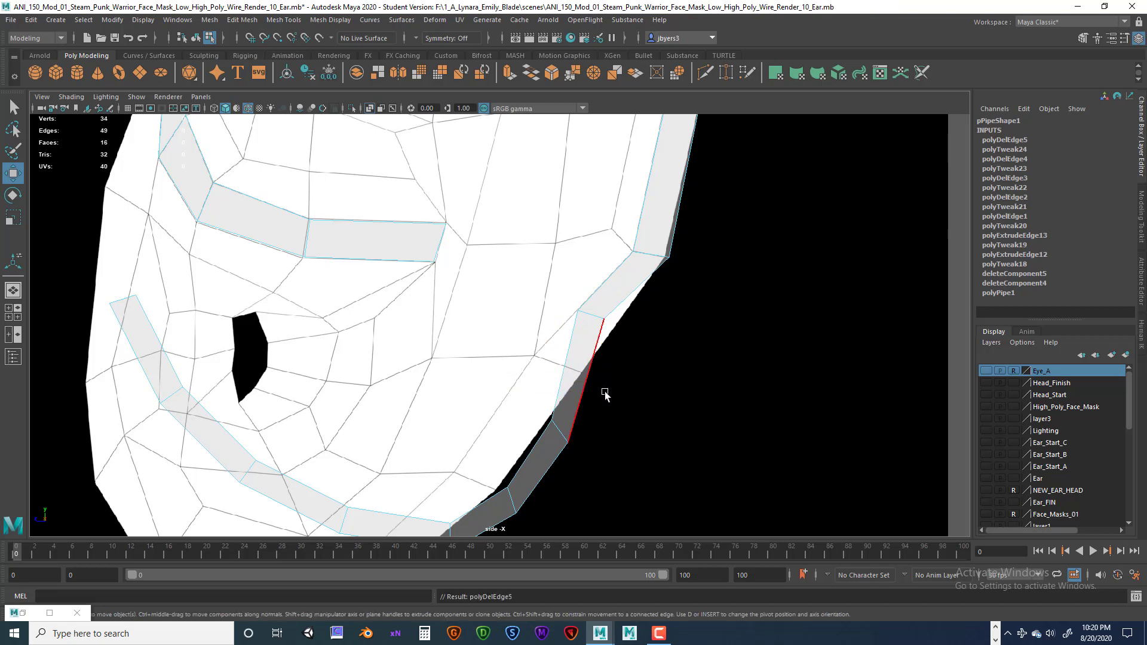
- Move the cross edge above the deleted one onto the reference's next outline corner, with its inner vertex on the adjacent wireframe point
left_click(599, 313)
right_click_drag(600, 333, 553, 302)
left_click(594, 323)
left_click_drag(593, 324, 582, 378)
left_click(550, 379)
left_click(561, 364)
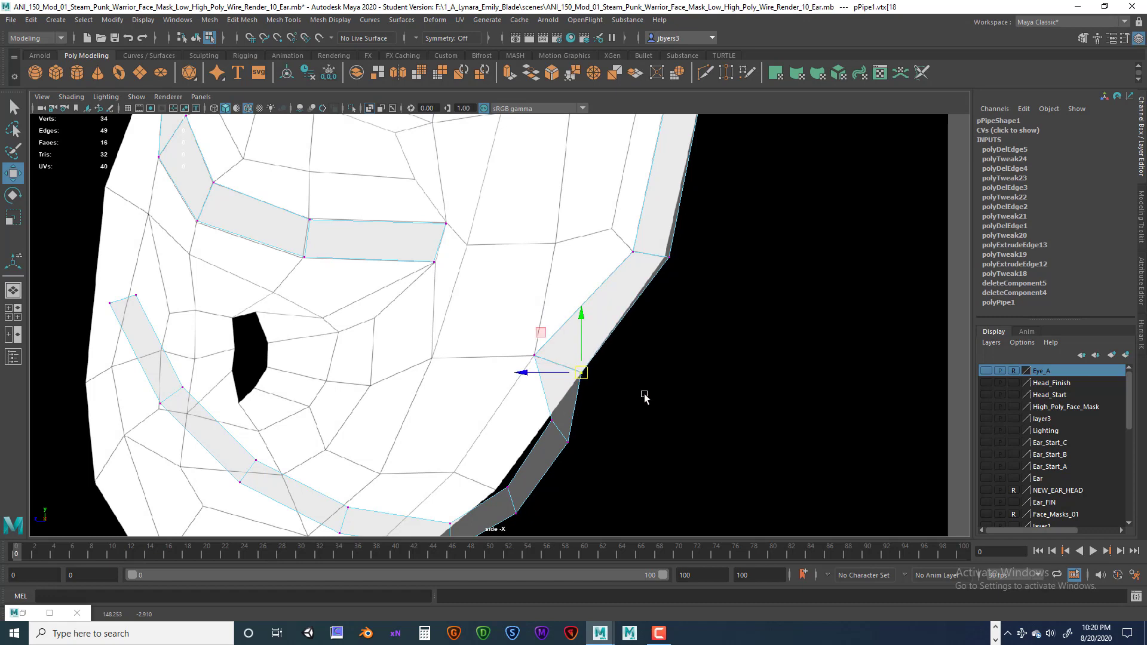
scroll(645, 397, "down", 4)
scroll(645, 397, "up", 5)
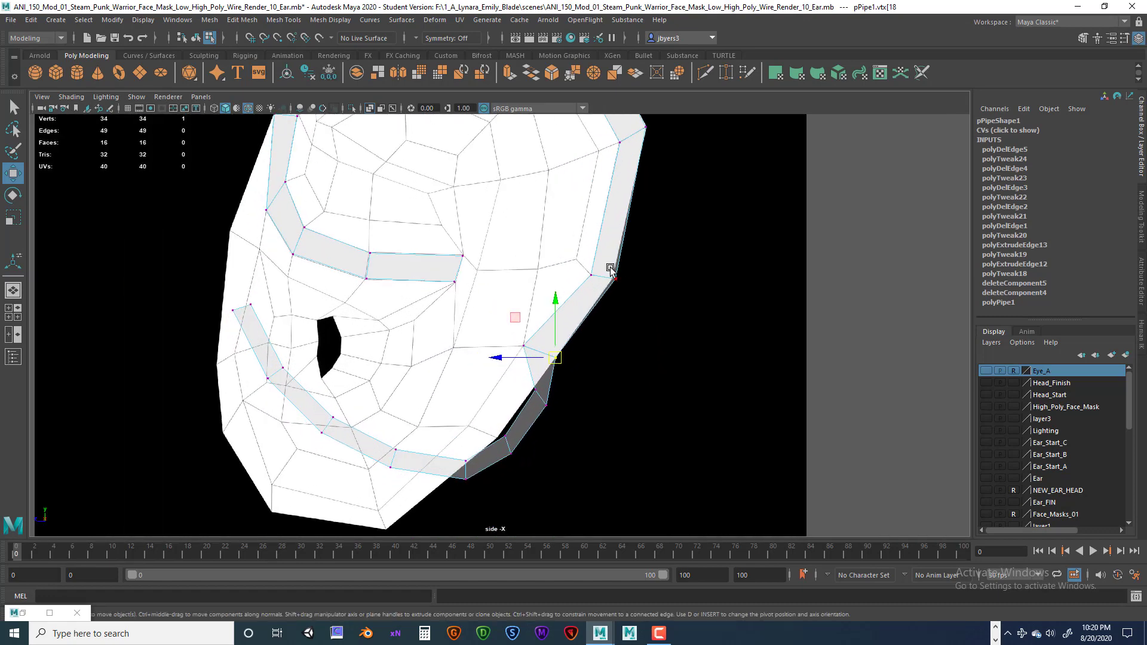
left_click(614, 277)
middle_click_drag(592, 369, 641, 294, "alt")
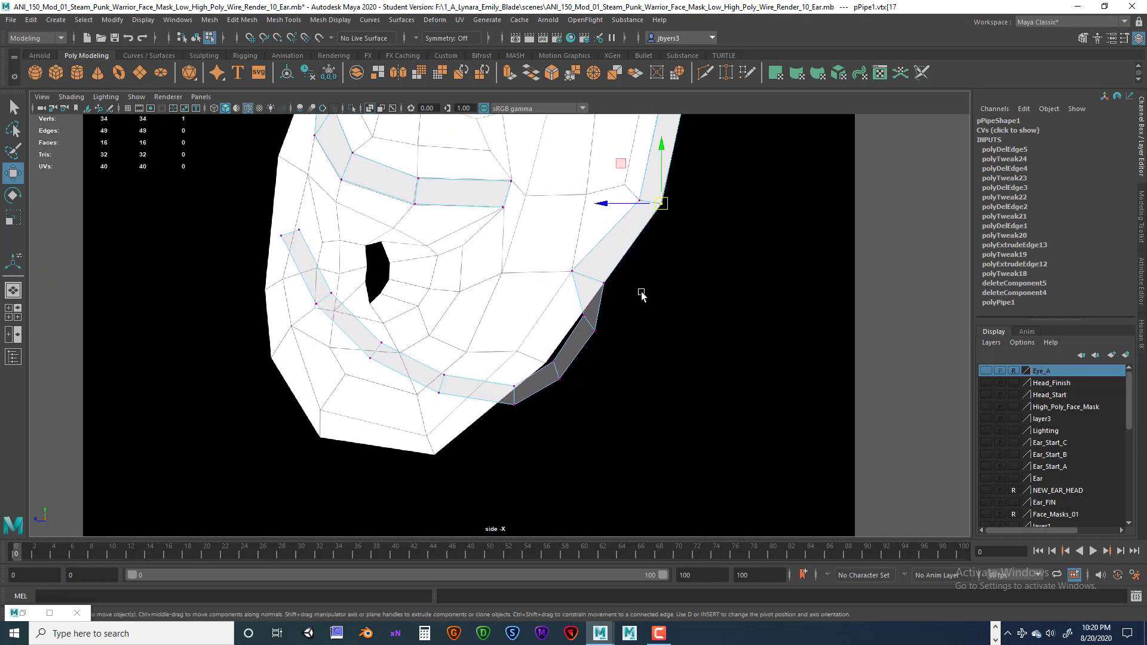
scroll(640, 296, "up", 2)
- Move the two vertices at the strip's open lower end up onto the reference's left outline and the adjacent inner wireframe point
right_click_drag(617, 304, 616, 272)
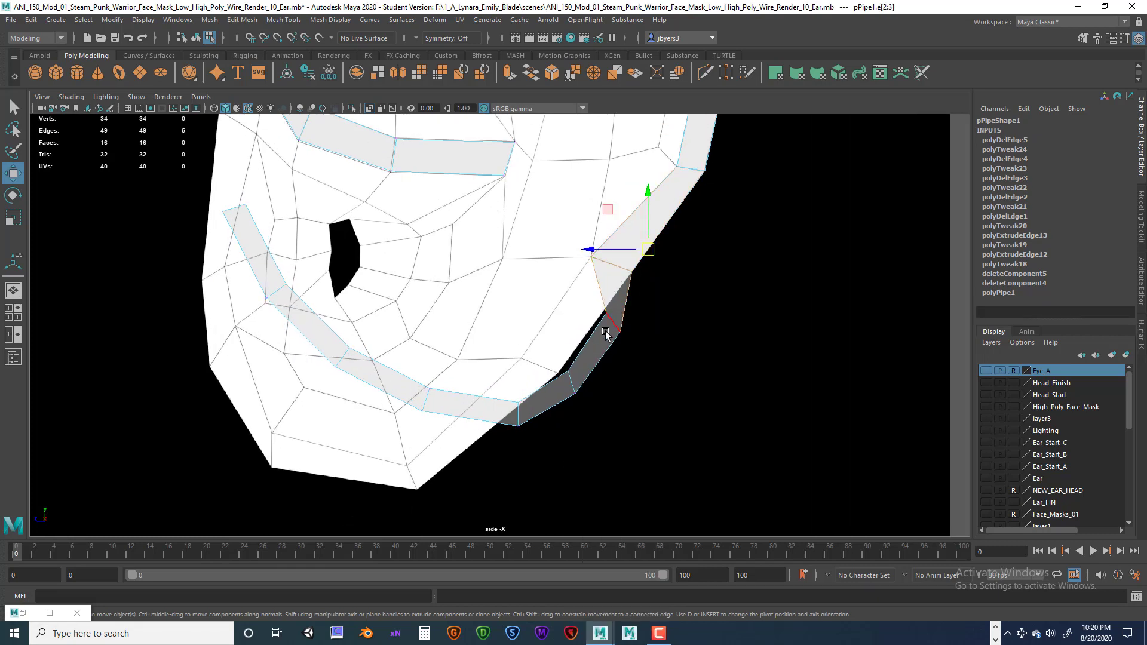
middle_click_drag(375, 269, 486, 425, "alt")
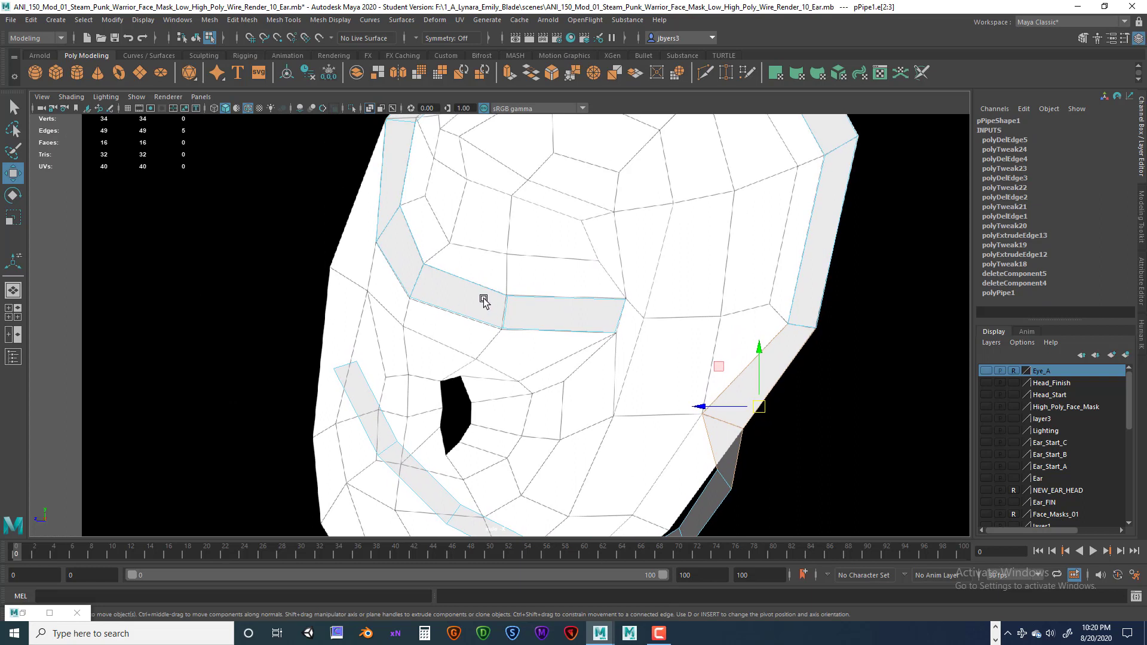
middle_click_drag(378, 288, 430, 318, "alt")
right_click_drag(400, 304, 356, 308)
left_click_drag(444, 418, 422, 319)
left_click(404, 289)
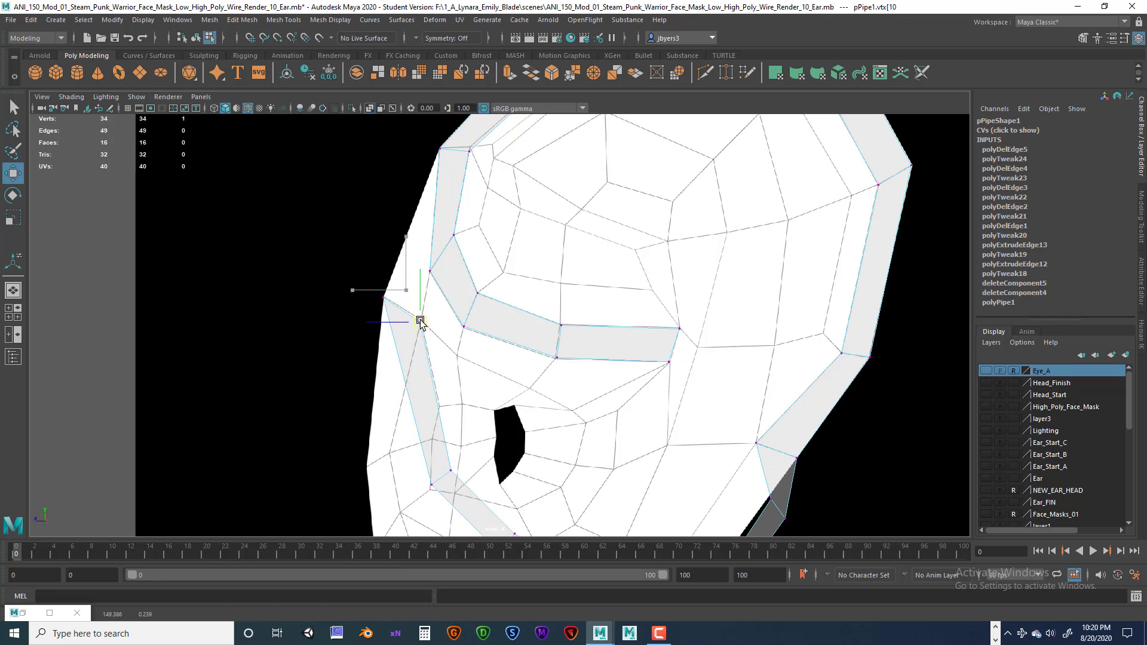
- Place the next cross edge's outer vertex on the reference's left outline beside the ear hole and its inner vertex on the neighboring wireframe
middle_click_drag(526, 332, 600, 260, "alt")
left_click(521, 368)
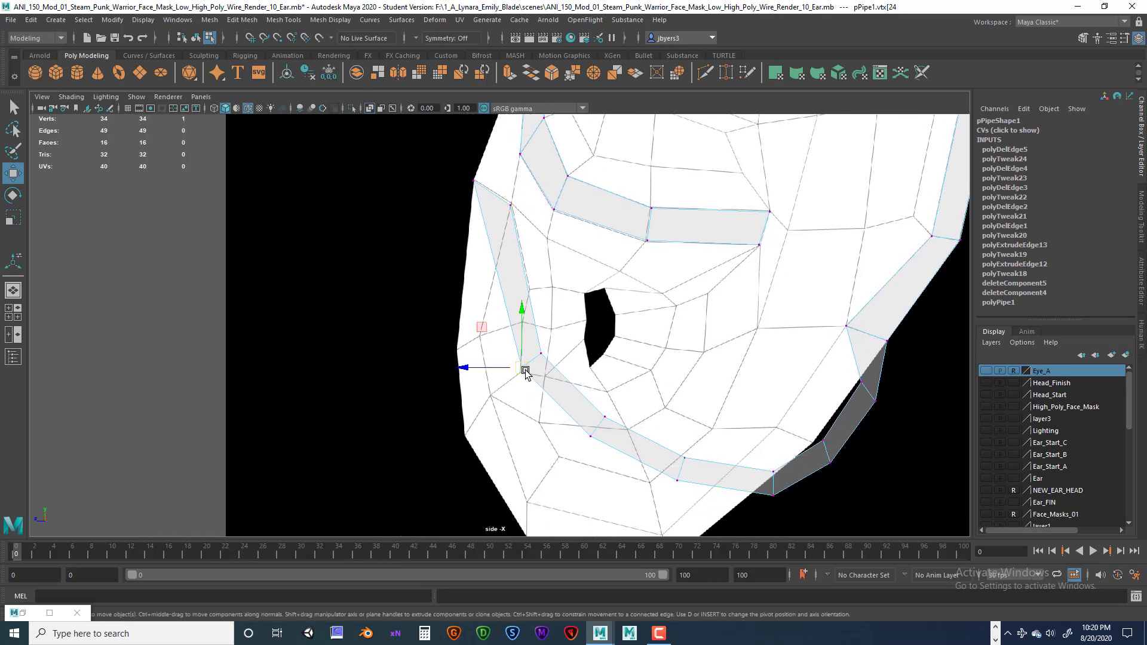
left_click_drag(521, 368, 461, 356)
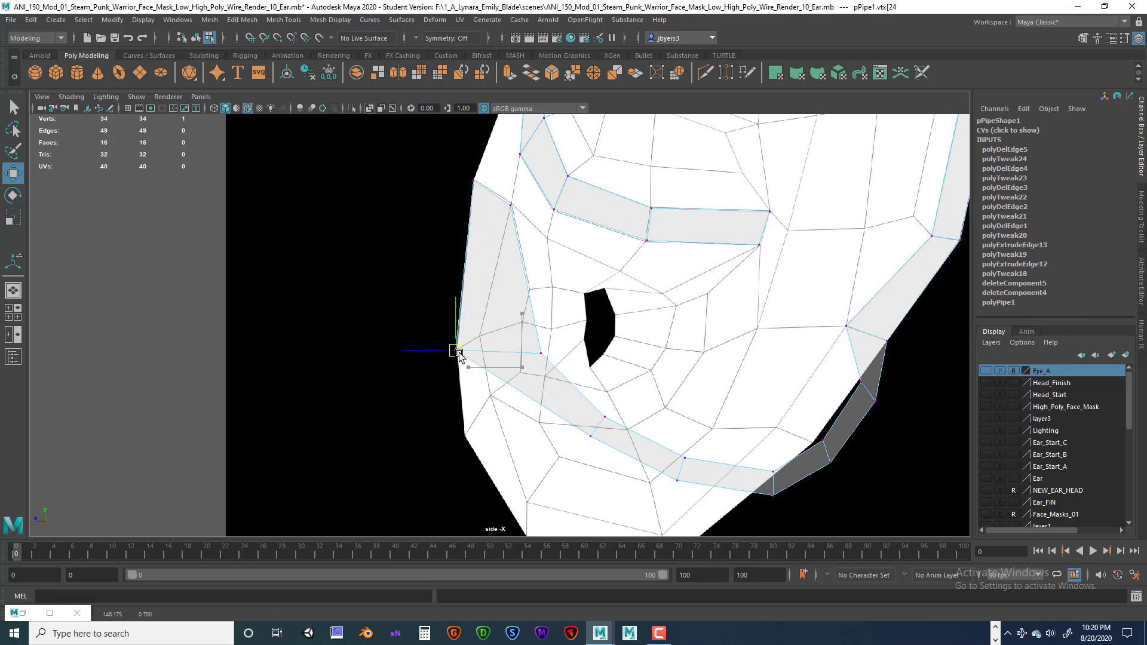
left_click(541, 354)
left_click_drag(540, 354, 481, 337)
- Move the following cross edge's outer and inner vertices onto the reference's lower left side corner
middle_click_drag(481, 337, 648, 301, "alt")
left_click(661, 328)
left_click_drag(661, 329, 536, 326)
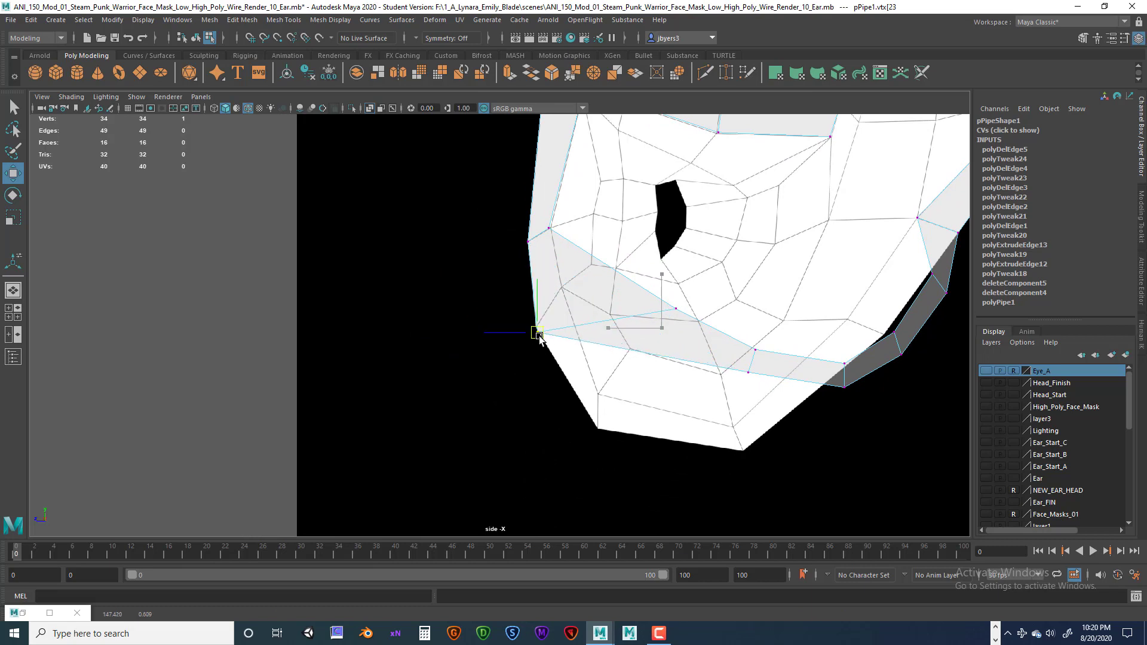
left_click(676, 310)
left_click_drag(676, 309, 563, 291)
- Move the next cross edge's vertices onto the reference's bottom-left corner, with the inner one on the wireframe point above it
middle_click_drag(665, 297, 632, 226, "alt")
scroll(727, 290, "down", 4)
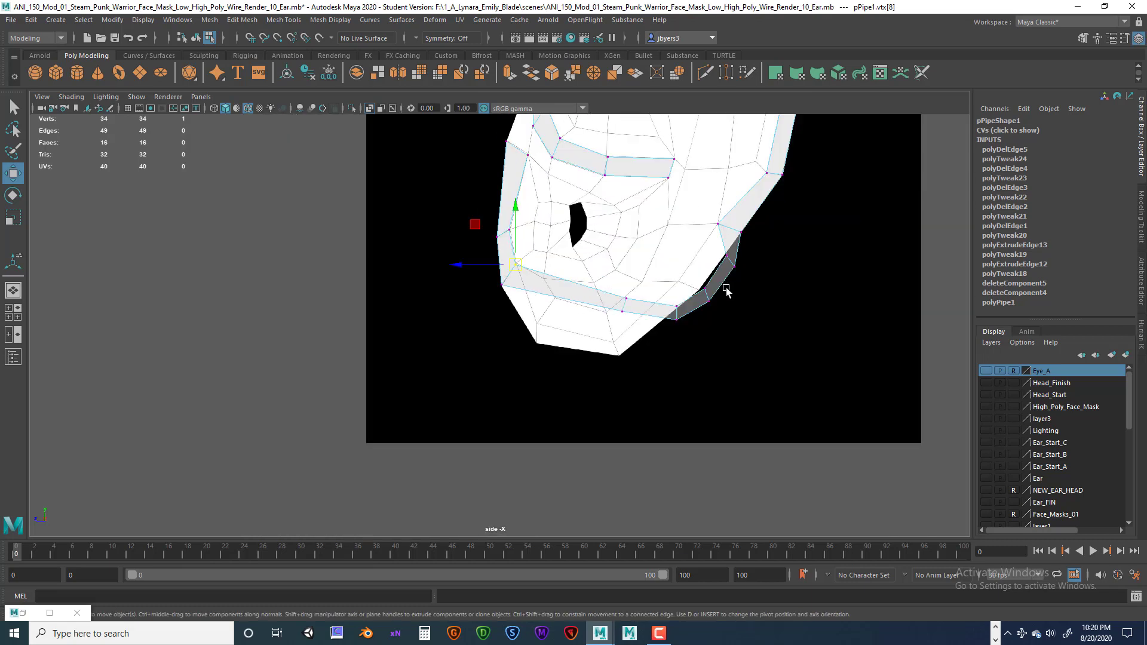
middle_click_drag(740, 300, 684, 350, "alt")
scroll(736, 336, "up", 1)
left_click(674, 363)
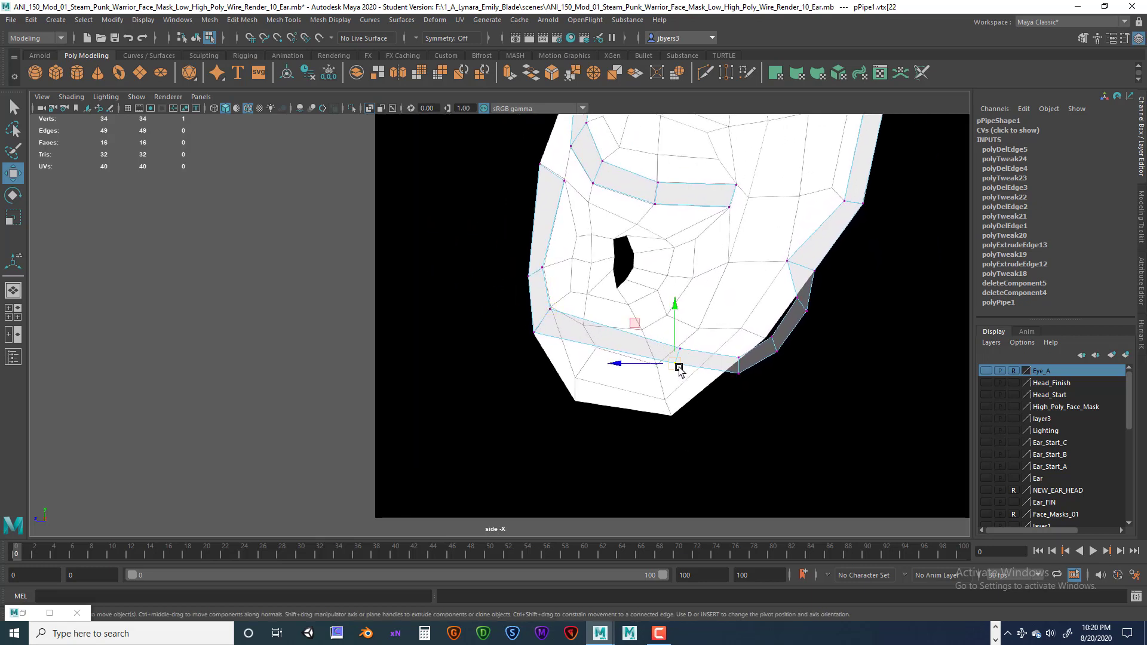
left_click_drag(675, 365, 575, 402)
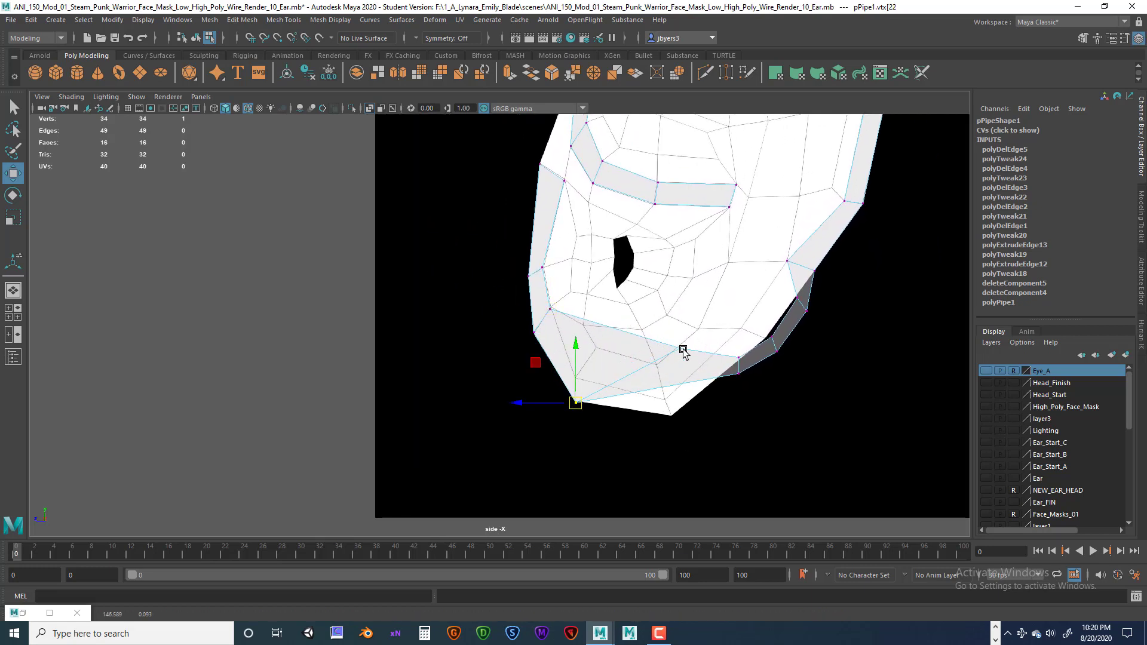
left_click(683, 351)
left_click_drag(681, 352, 574, 376)
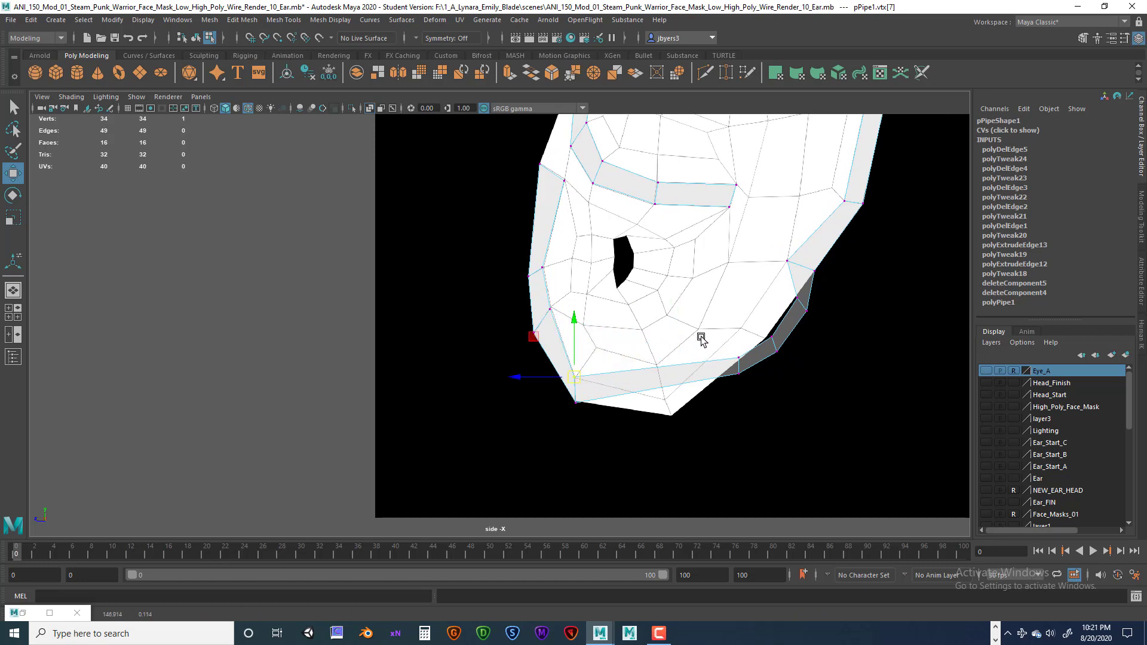
- Move the next cross edge's outer vertex to the earlobe's lowest corner and its inner vertex to the wireframe point above it
middle_click_drag(717, 349, 657, 322, "alt")
scroll(651, 321, "up", 1)
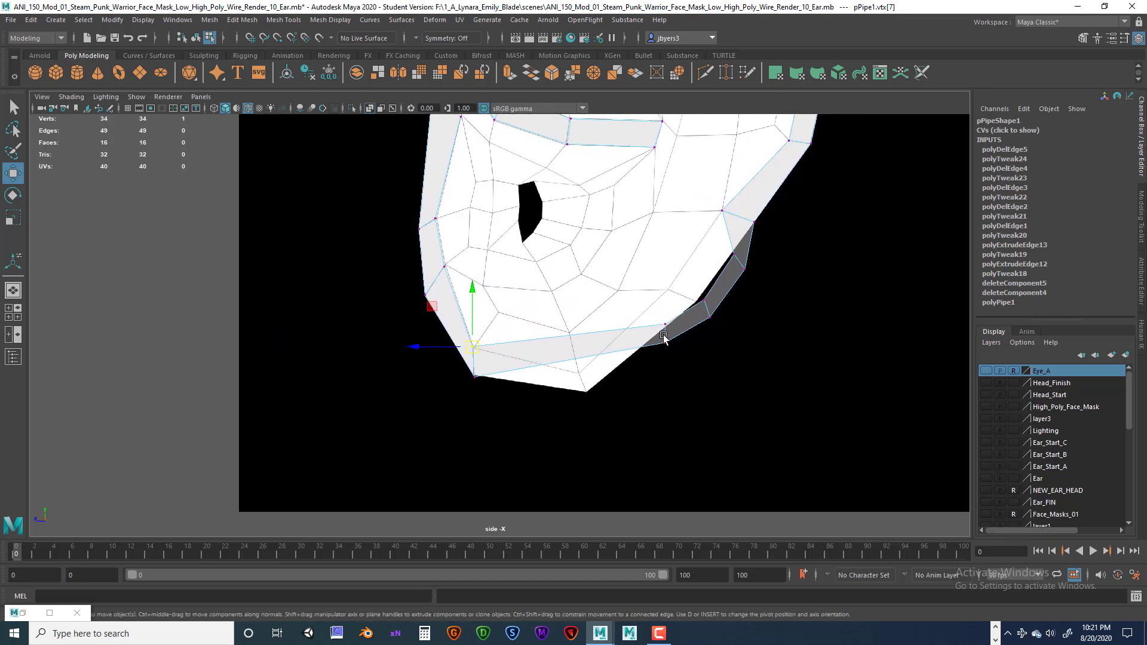
left_click(663, 337)
left_click_drag(665, 340, 589, 392)
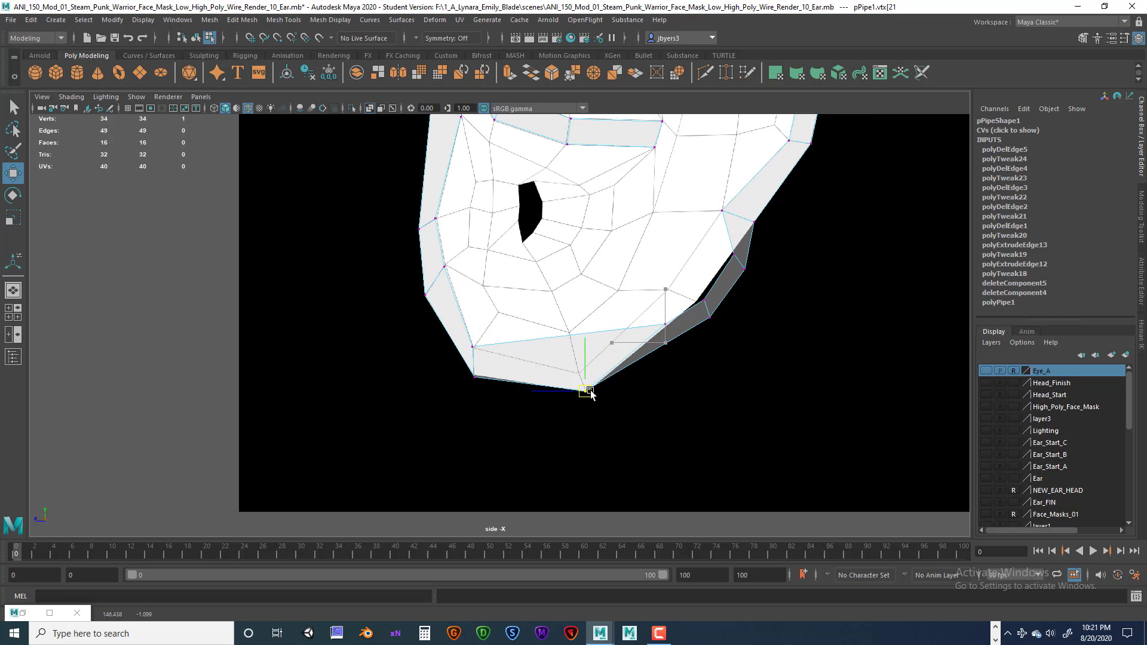
left_click(664, 324)
left_click_drag(665, 323, 579, 373)
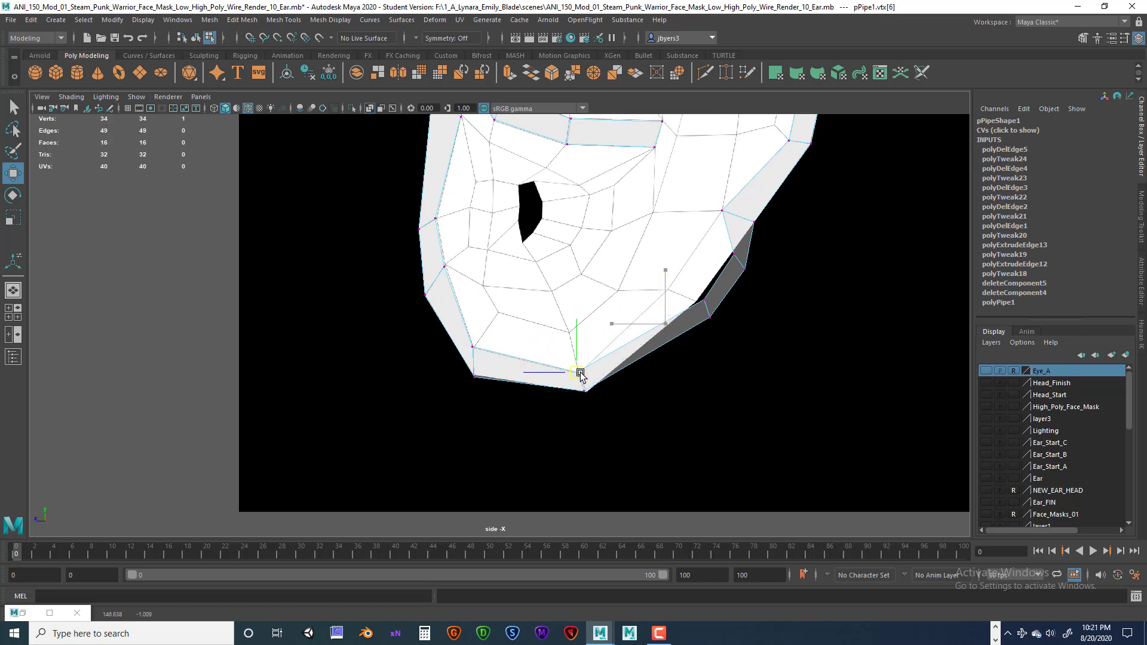
- Fit the following cross edge's inner and outer vertices to the reference corner above the earlobe tip on the right side
left_click(705, 299)
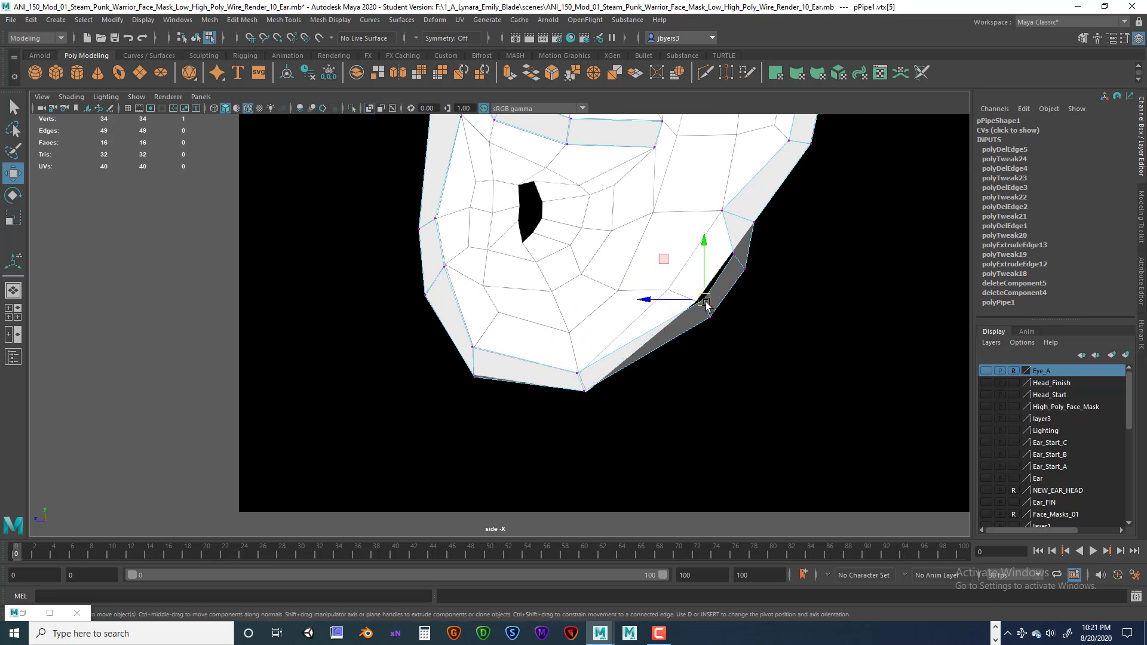
mouse_move(705, 299)
left_mouse_down()
mouse_move(671, 292)
mouse_move(697, 302)
left_mouse_up()
left_click(711, 323)
- Delete the last protruding cross edge on the ear's lower right side together with its vertices
right_click_drag(739, 257, 738, 223)
left_click(739, 261)
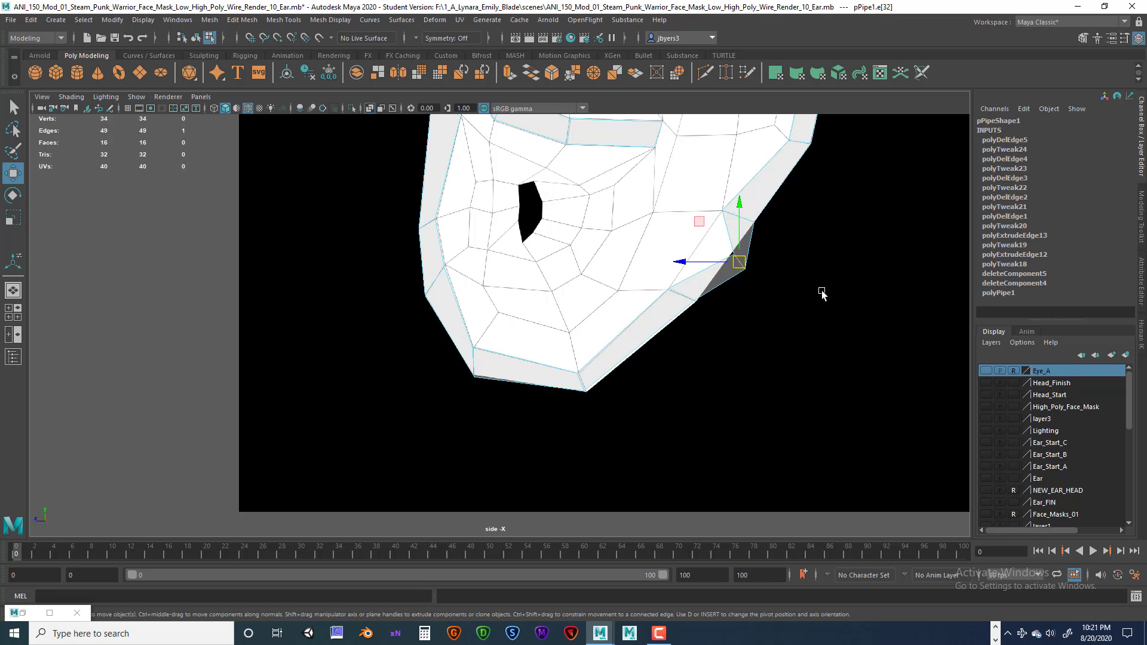
key("Delete")
scroll(779, 235, "up", 3)
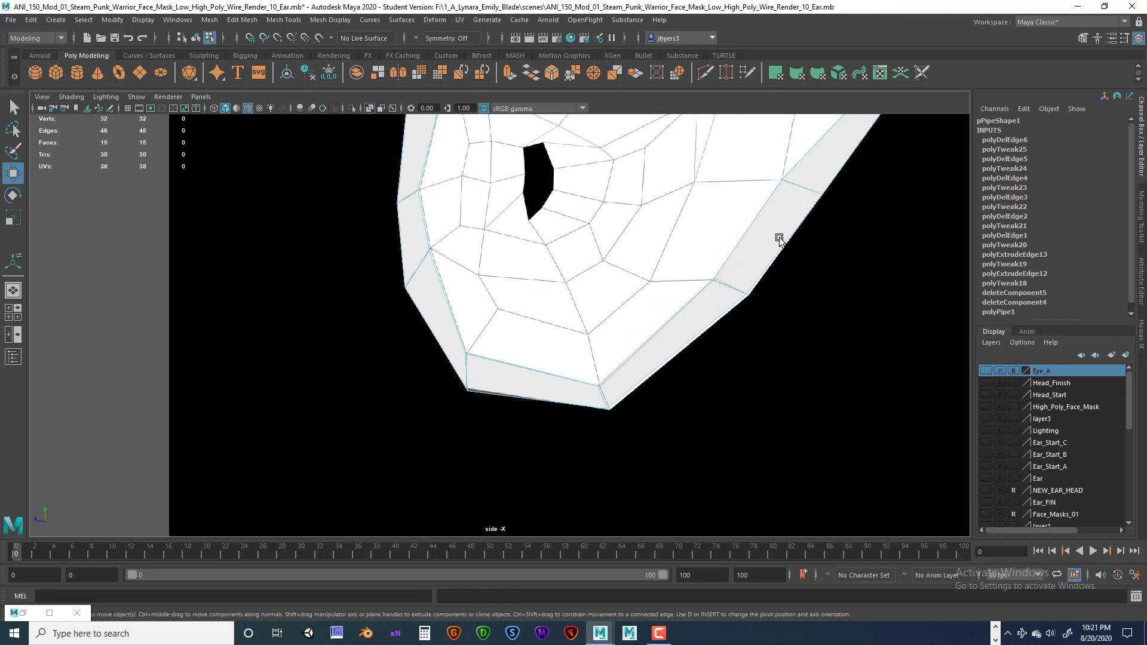
scroll(775, 284, "up", 1)
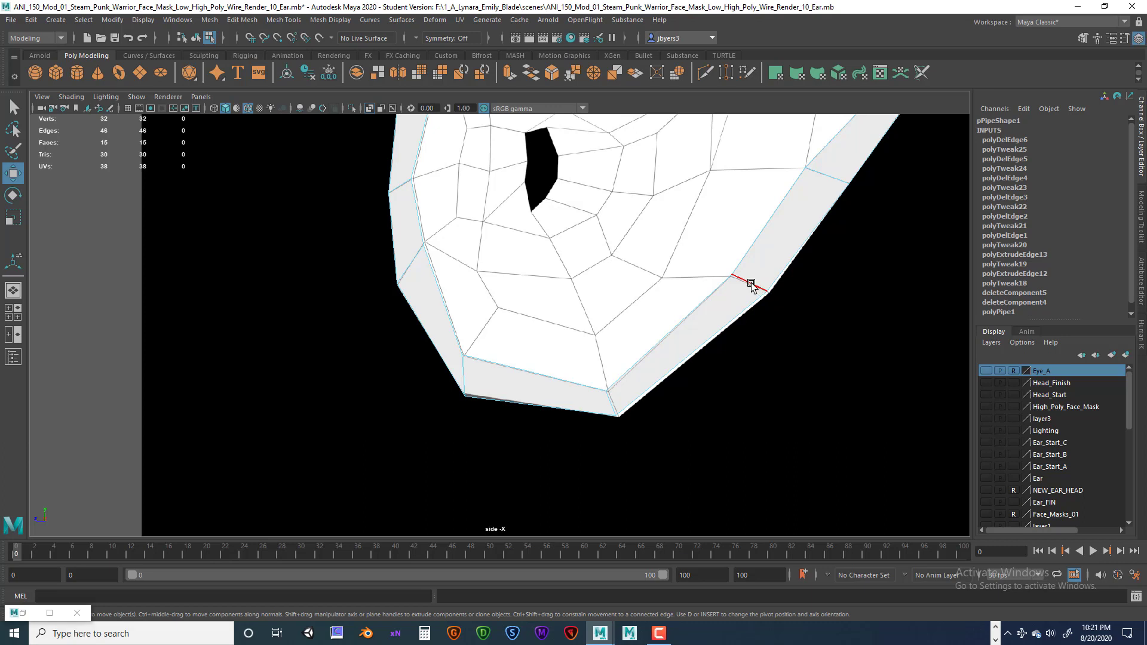
- Fine-tune the lower right corner's inner and outer vertices and the earlobe tip's outer vertex to the reference outline
right_click_drag(751, 283, 702, 282)
scroll(728, 277, "up", 2)
left_click(794, 262)
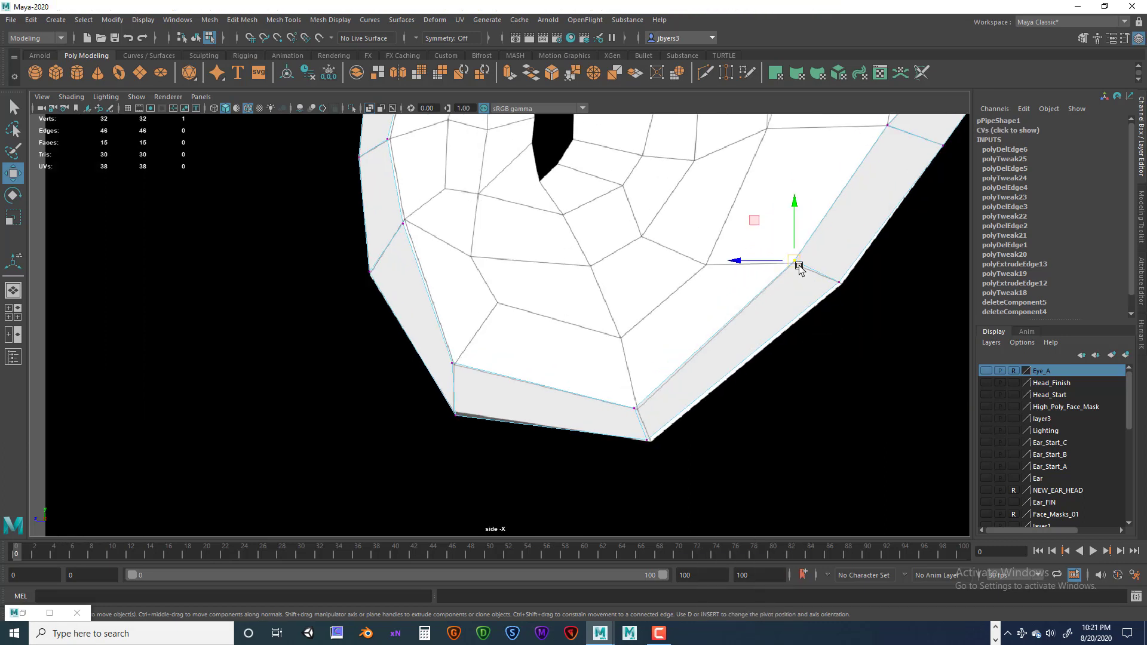
left_click(841, 282)
left_click_drag(843, 284, 842, 289)
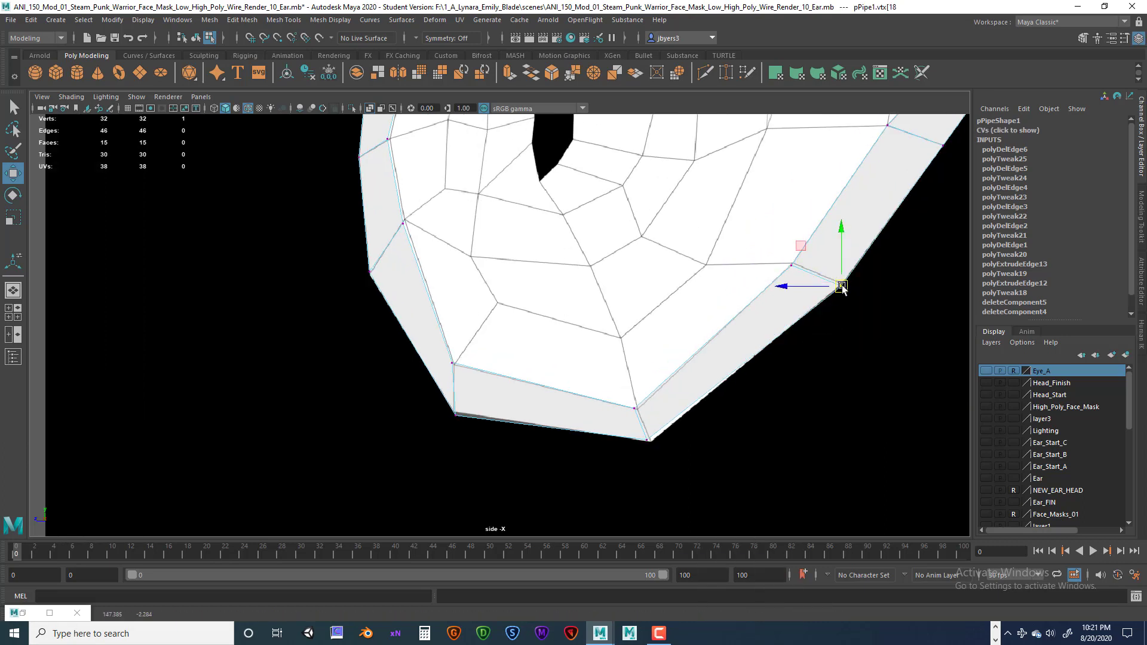
left_click(648, 439)
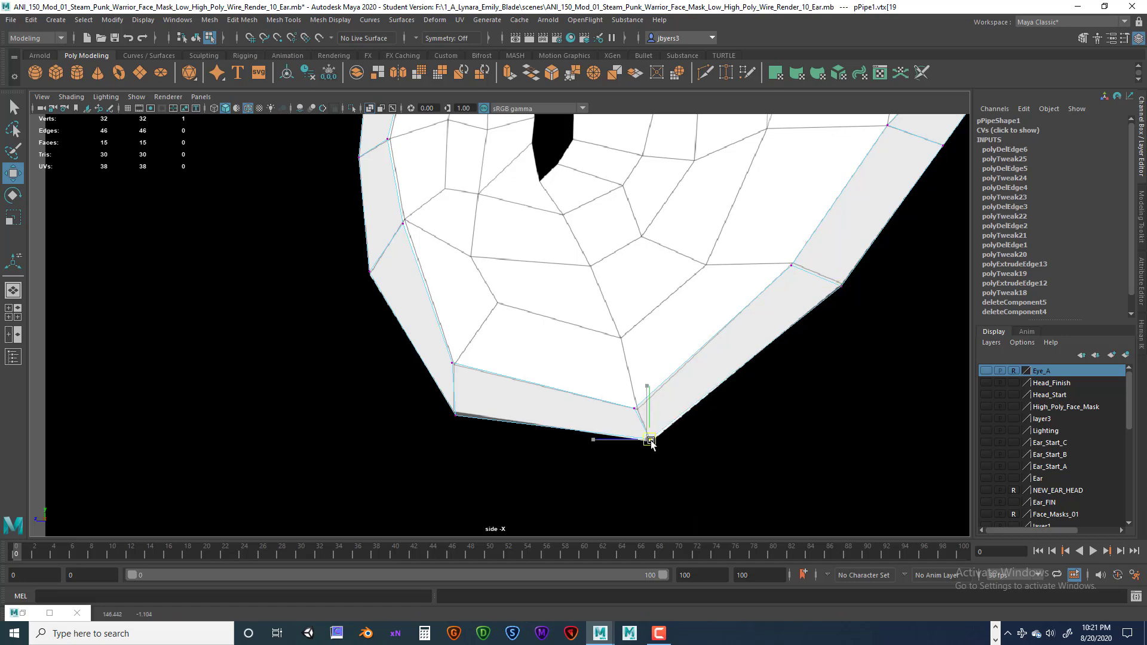
- Align the outer vertex at the earlobe's lower left corner with the reference outline
left_click(455, 411)
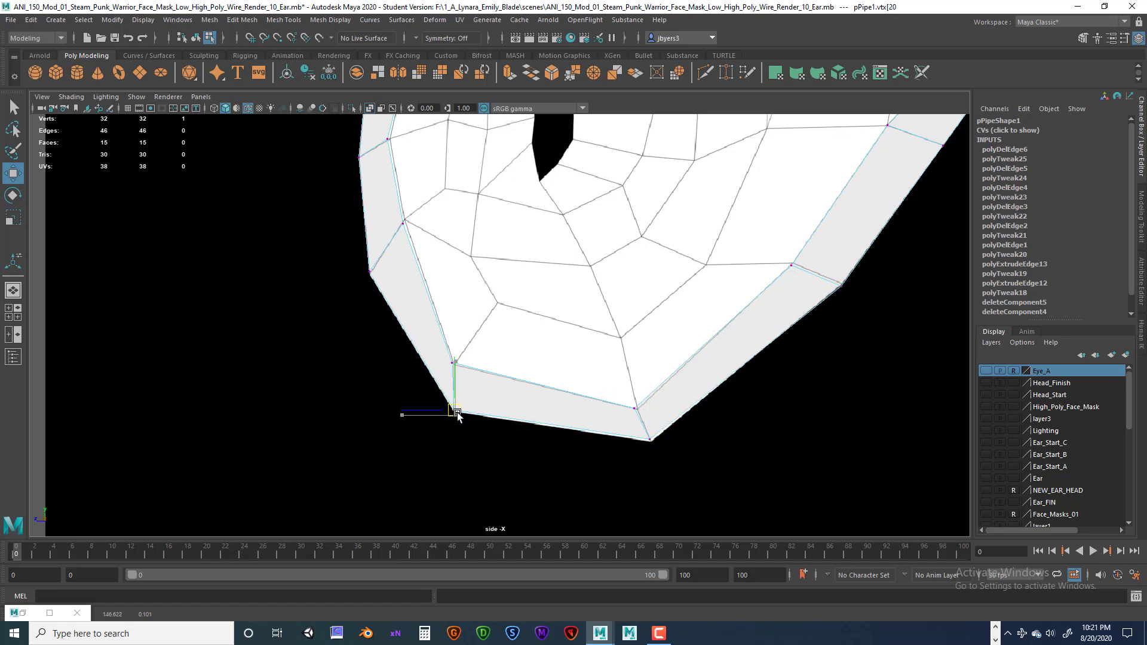
scroll(714, 373, "down", 8)
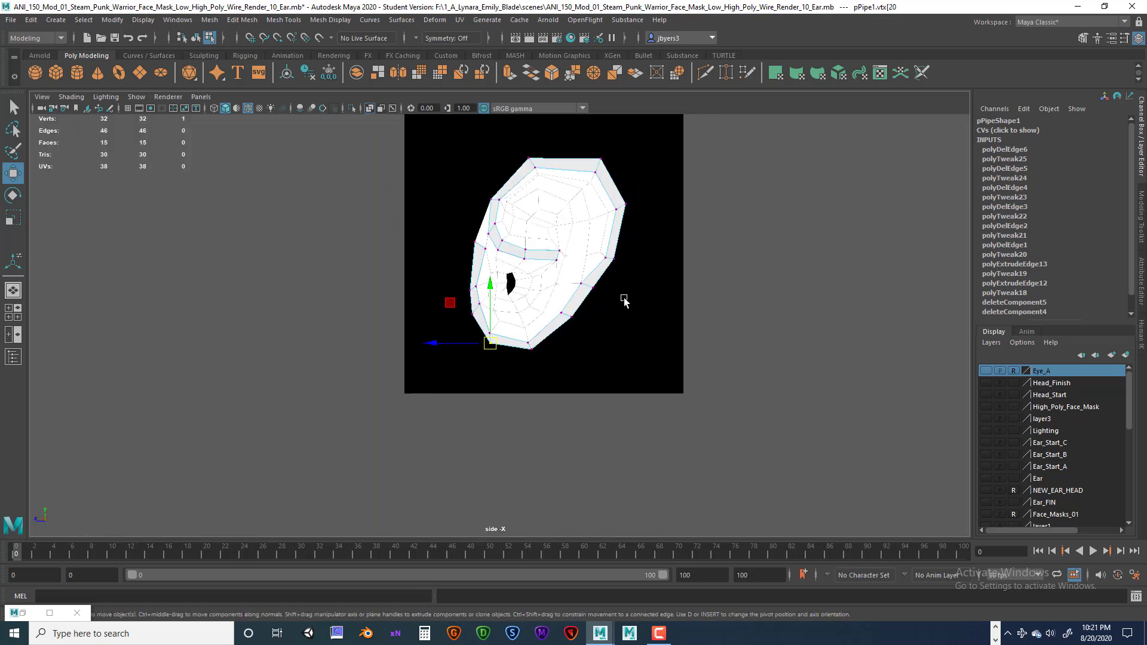
middle_click_drag(563, 304, 591, 342, "alt")
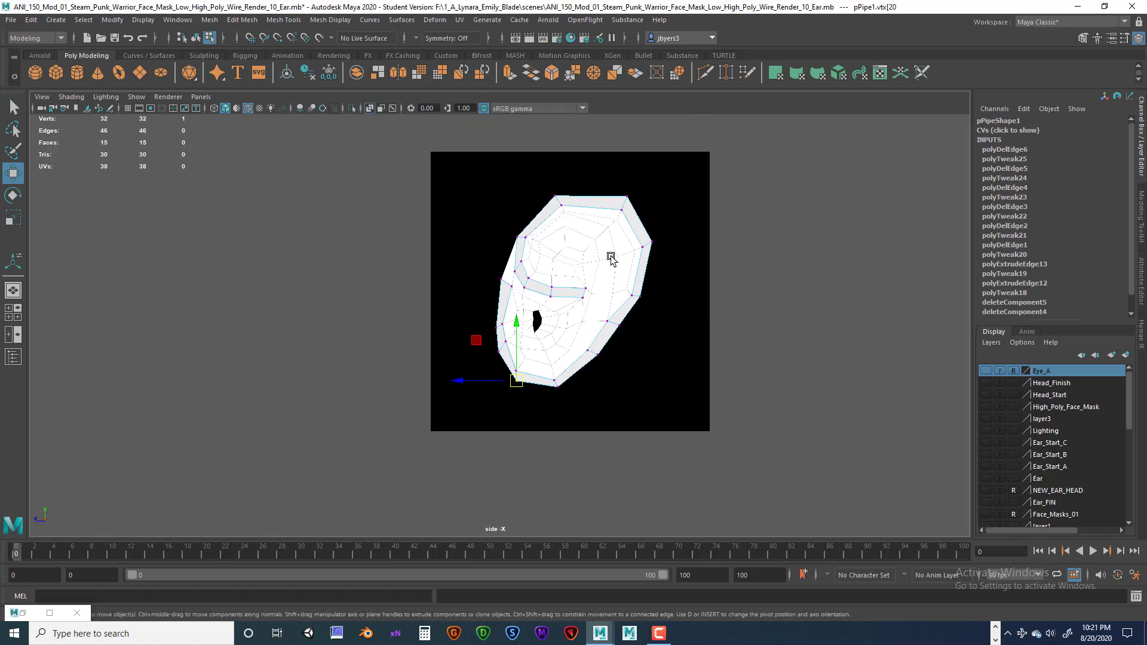
- Switch to the desktop and check the ANI_235_Module _02 folder there for a photographic ear reference
left_click(1077, 7)
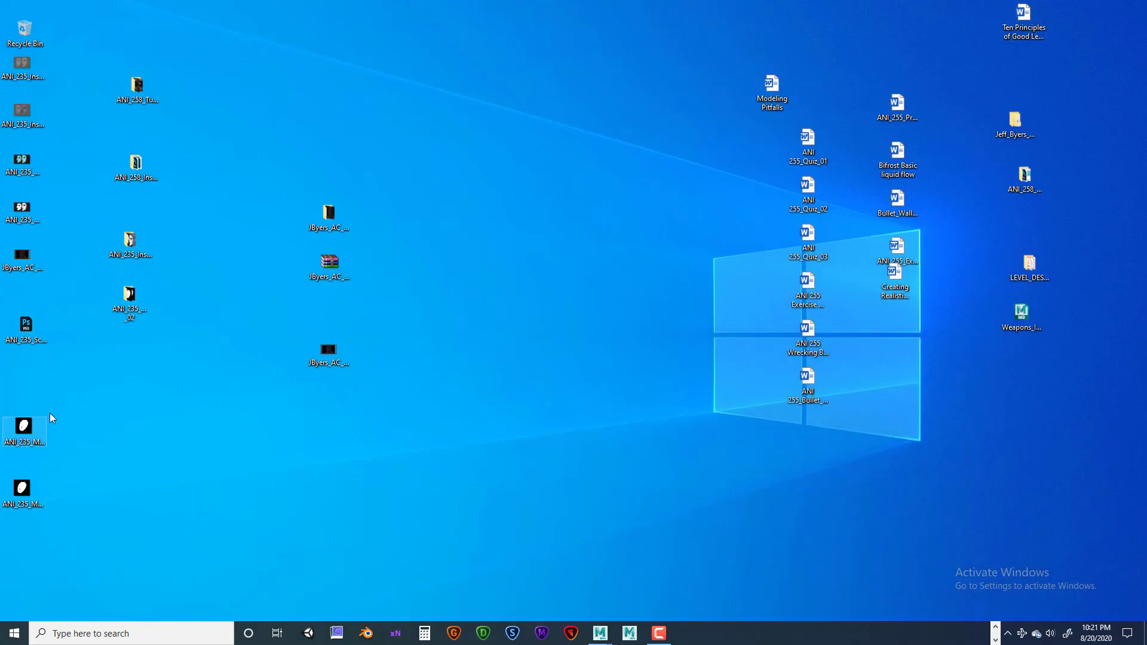
double_click(128, 301)
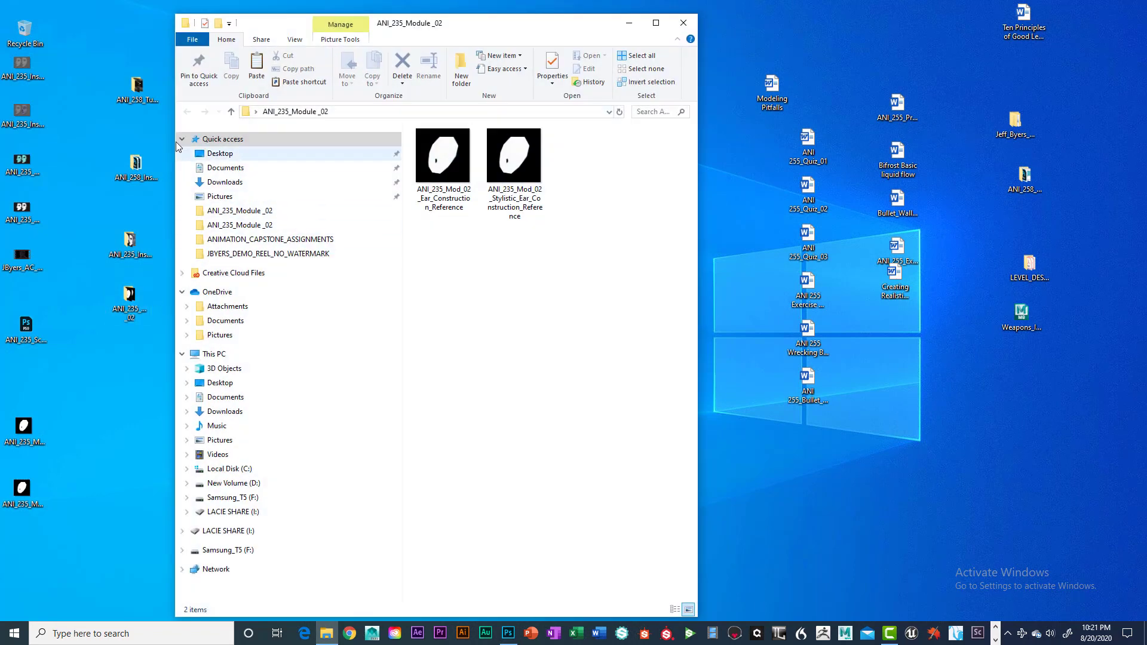
left_click(679, 39)
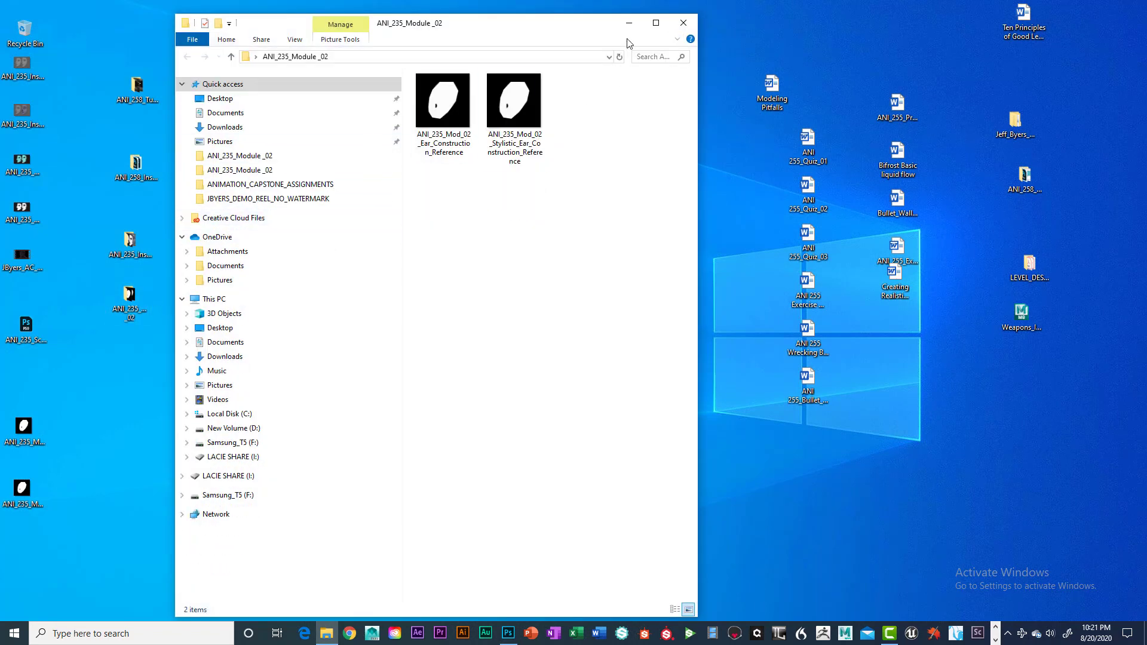
left_click(683, 22)
- Open the Samsung_T5 (F:) drive in File Explorer and sort its contents by date created
double_click(22, 31)
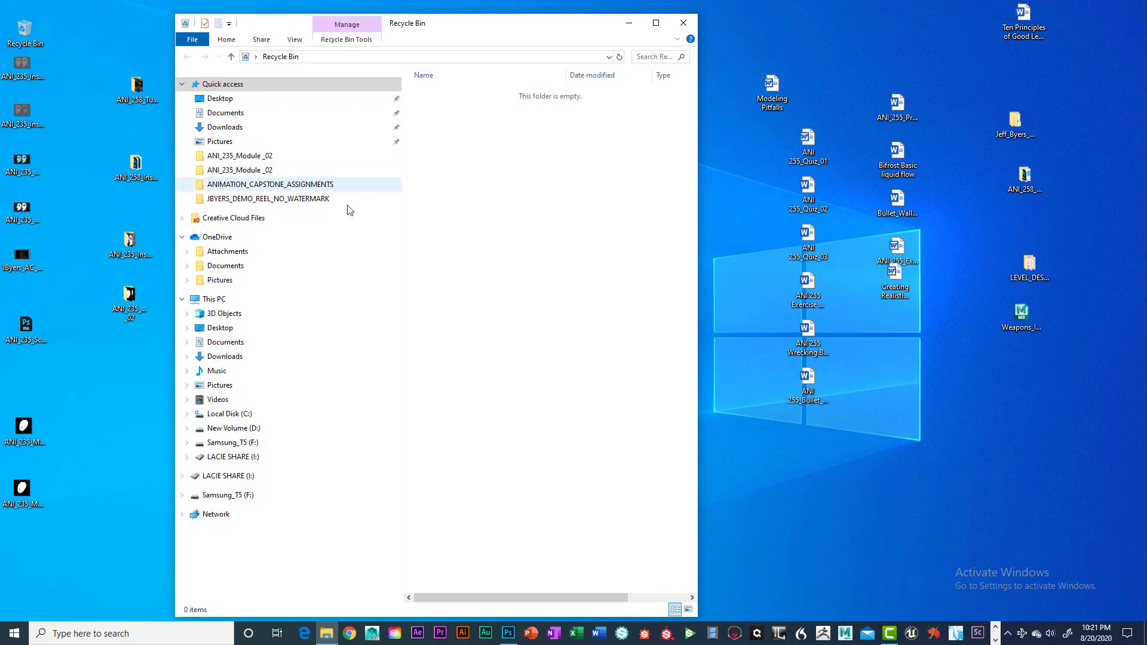
left_click(252, 443)
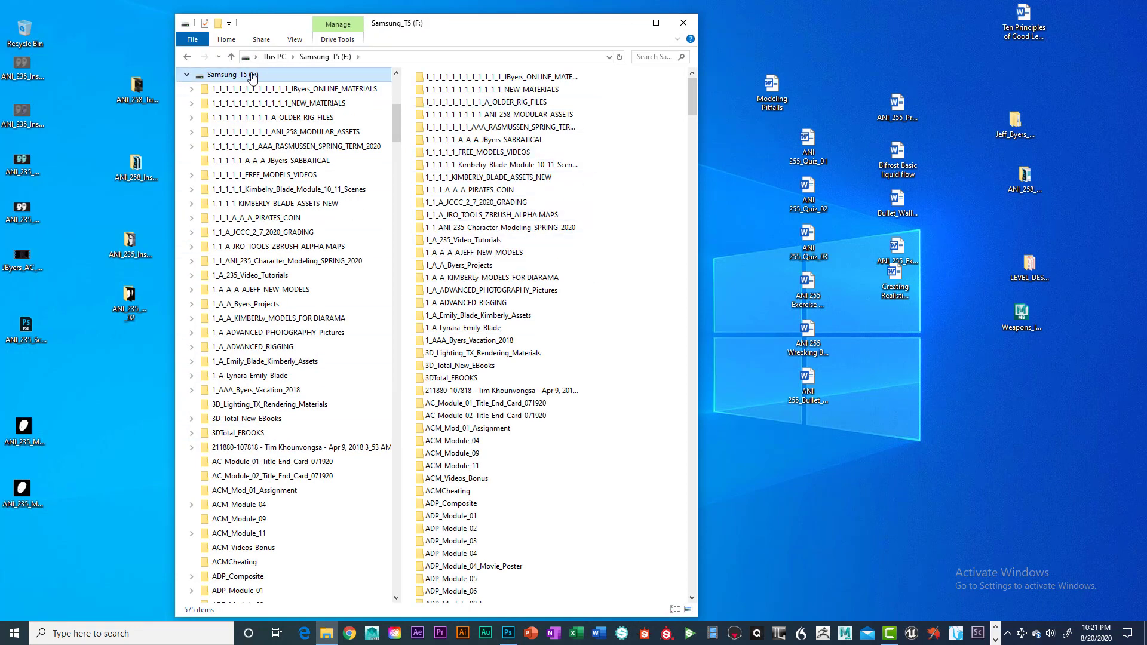
left_click(294, 40)
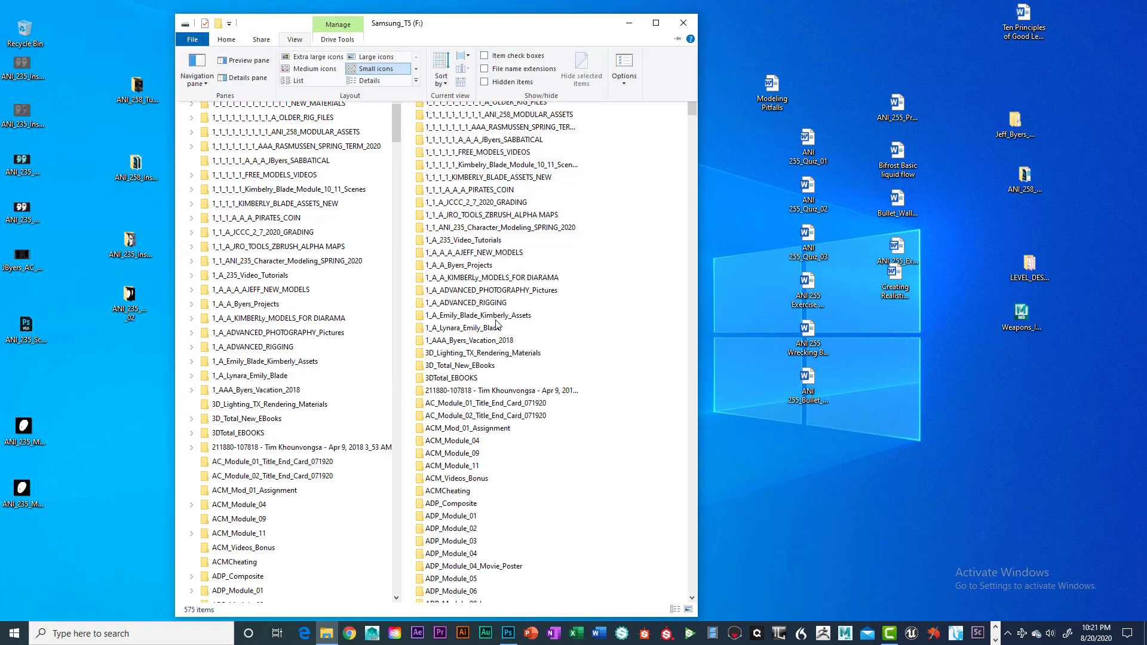
left_click(441, 75)
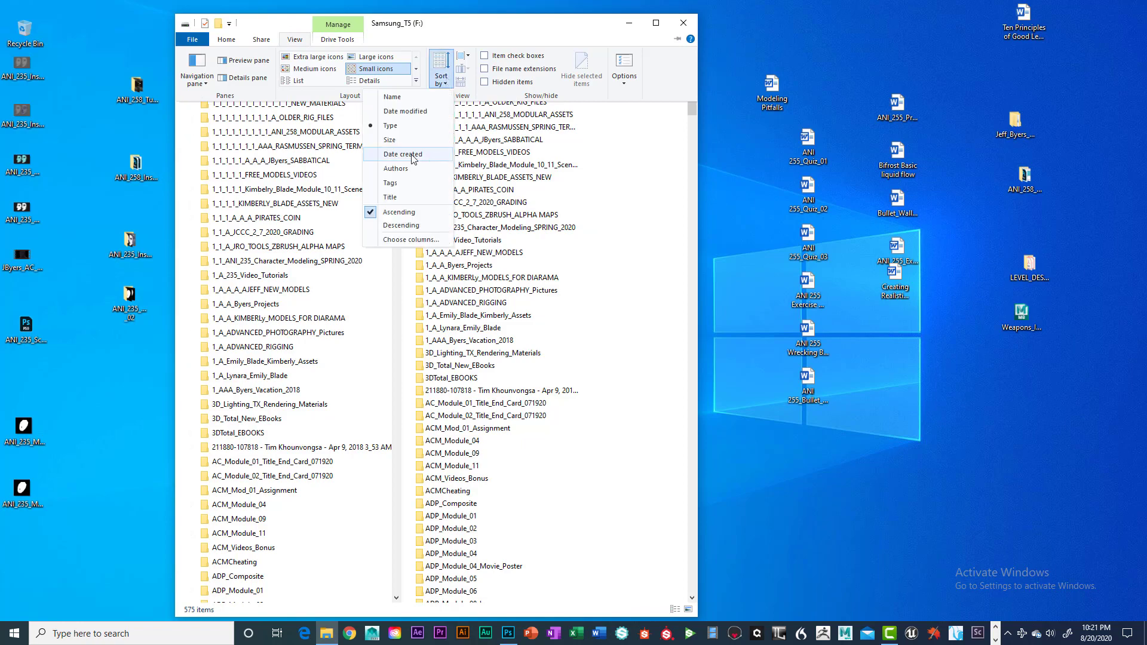
left_click(411, 156)
- Find the ANI_235_Module _02 folder on the drive and open the Ear_Reference_01 photo from it
scroll(497, 236, "down", 10)
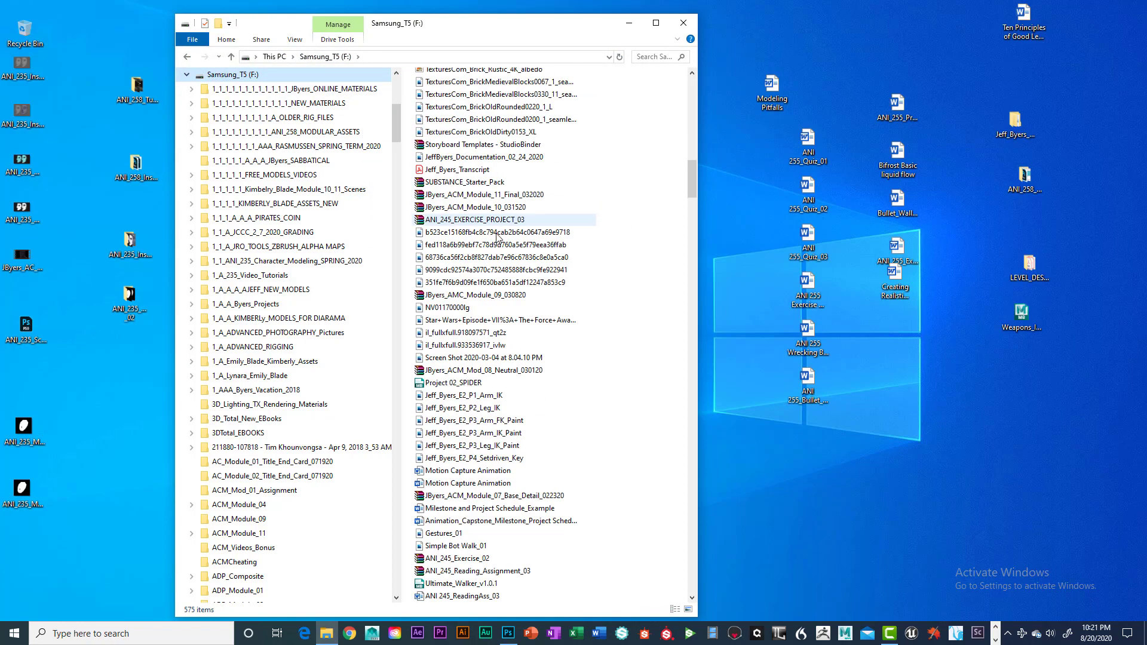
scroll(498, 237, "down", 20)
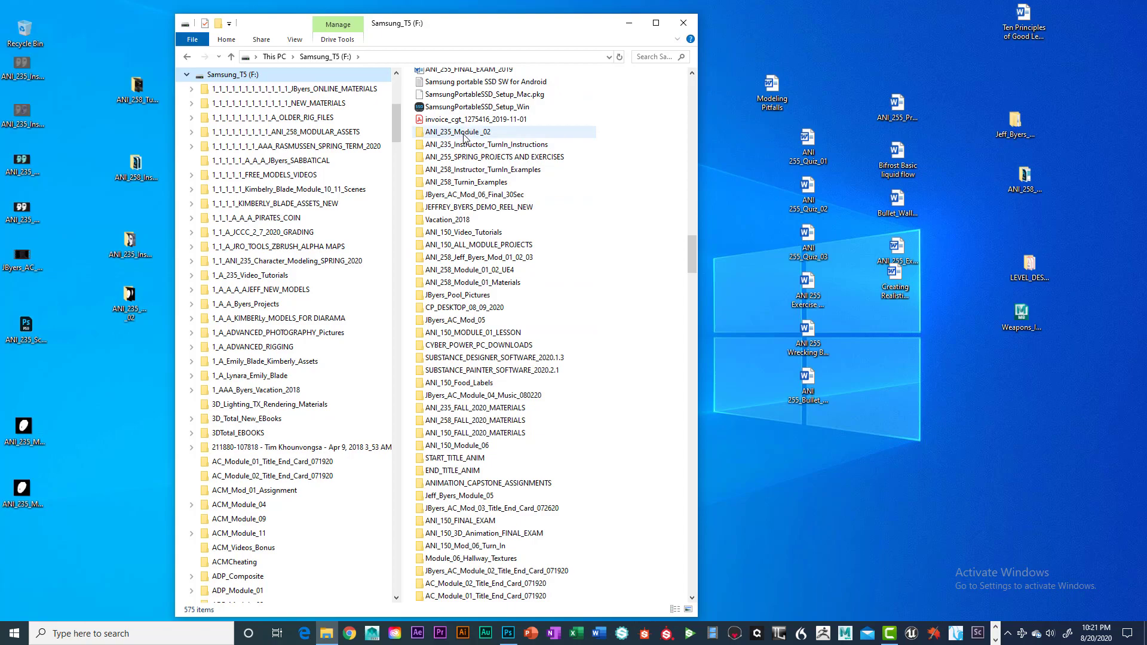
double_click(464, 137)
left_click(438, 196)
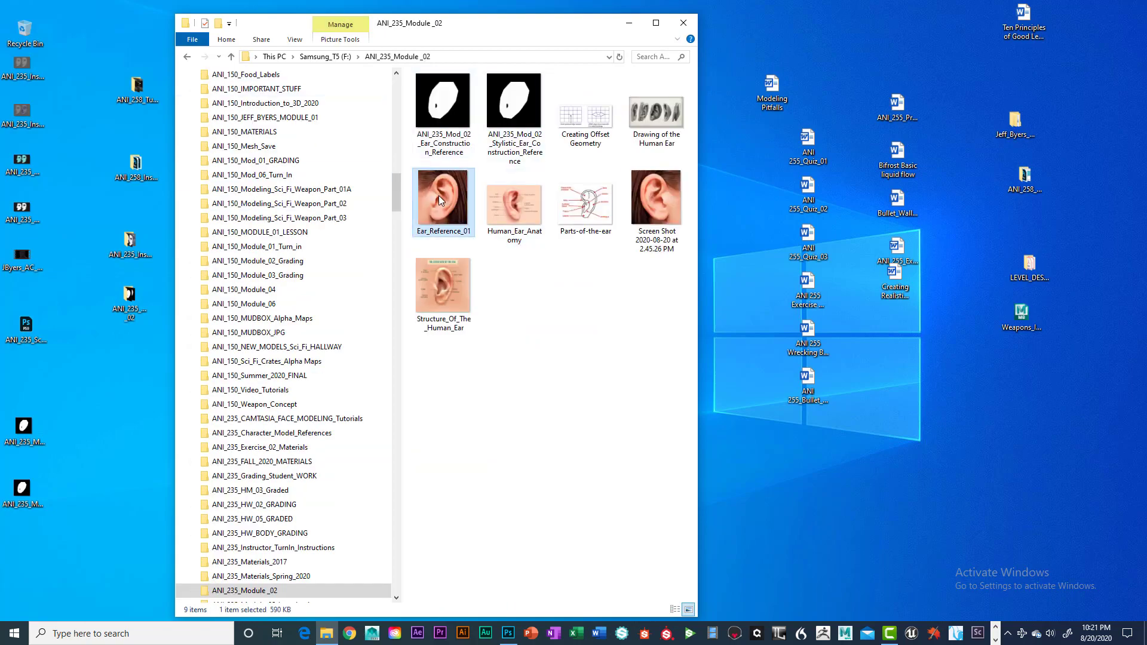
double_click(439, 195)
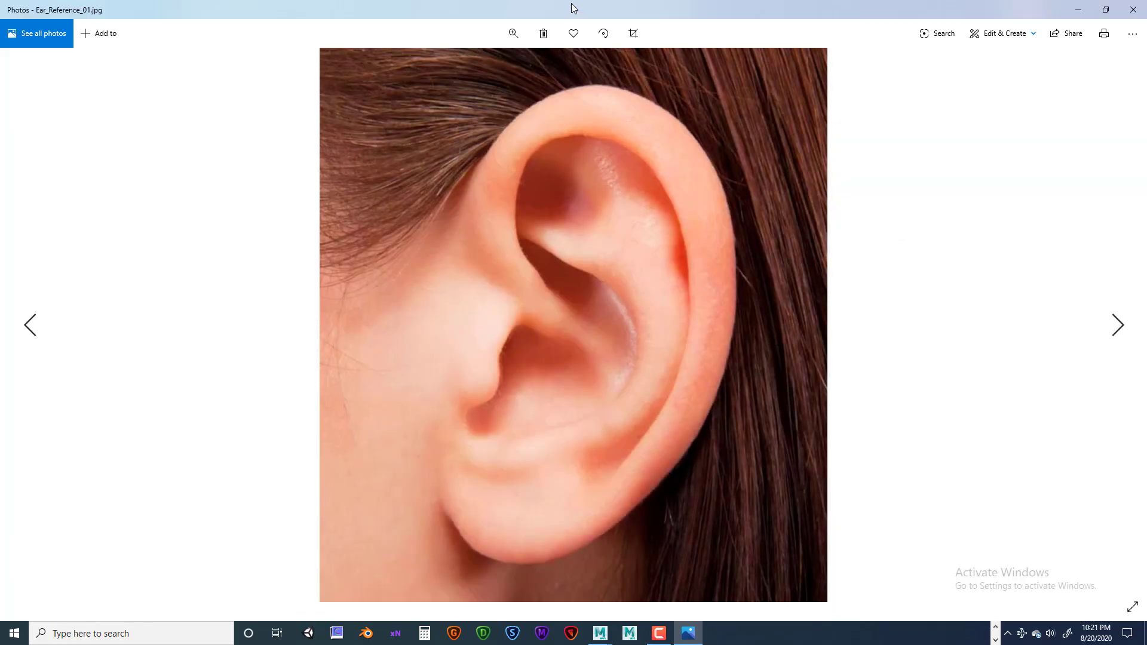
- Return to the ear scene in Maya and place the Ear_Reference_01 photo window beside the enlarged wireframe
left_click_drag(572, 8, 1146, 164)
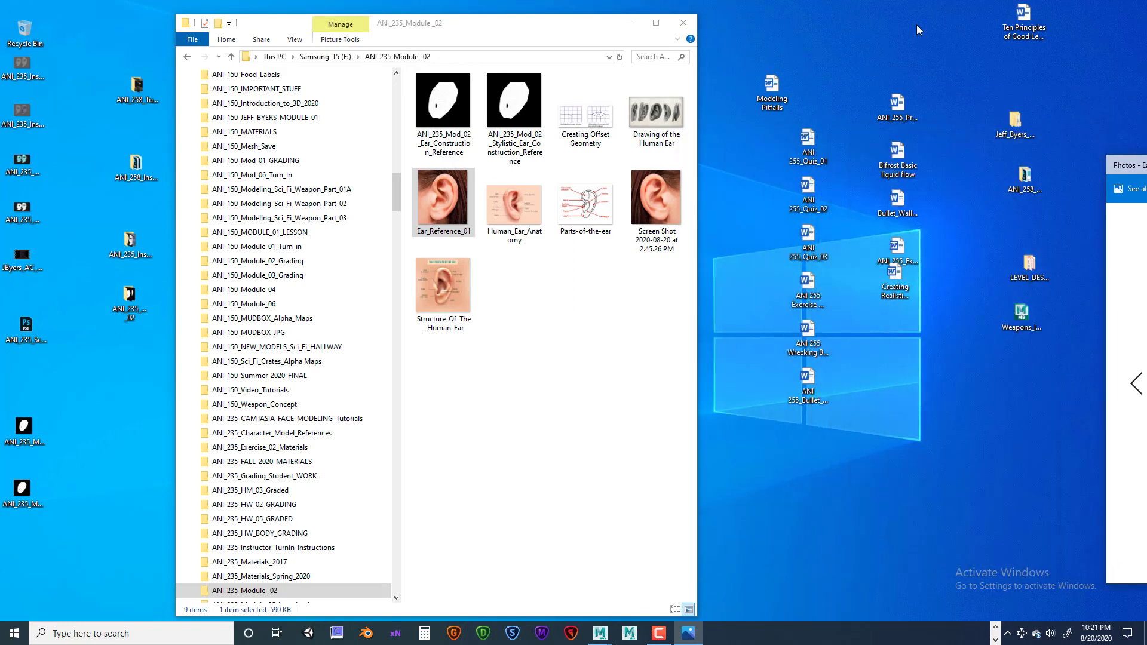
left_click(629, 23)
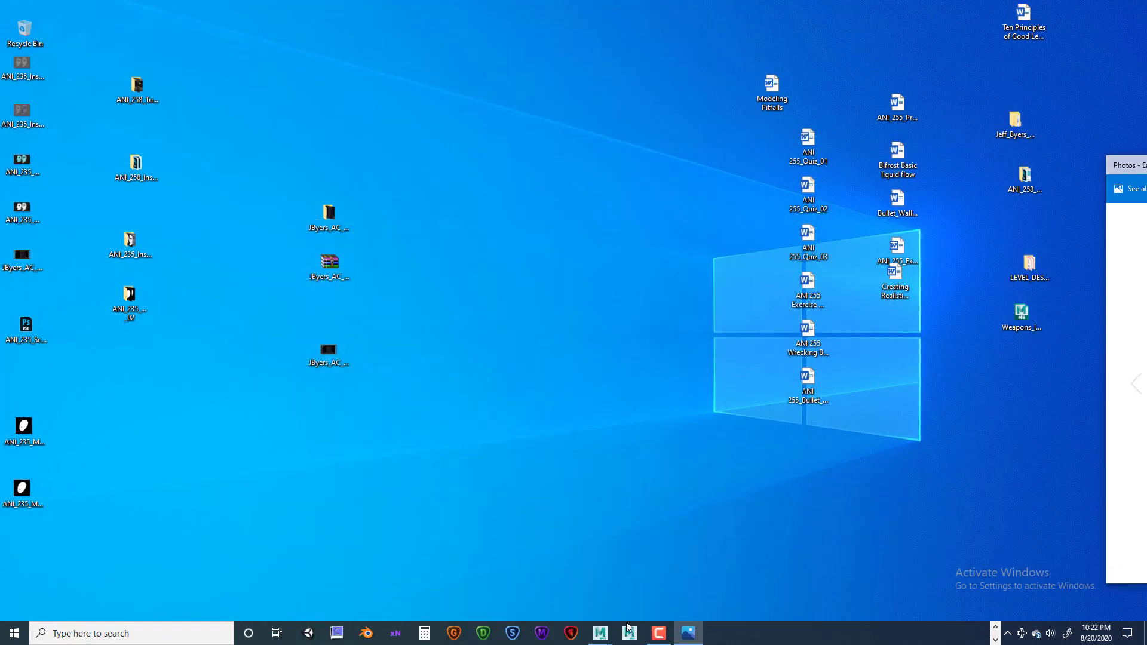
mouse_move(629, 631)
left_click(644, 598)
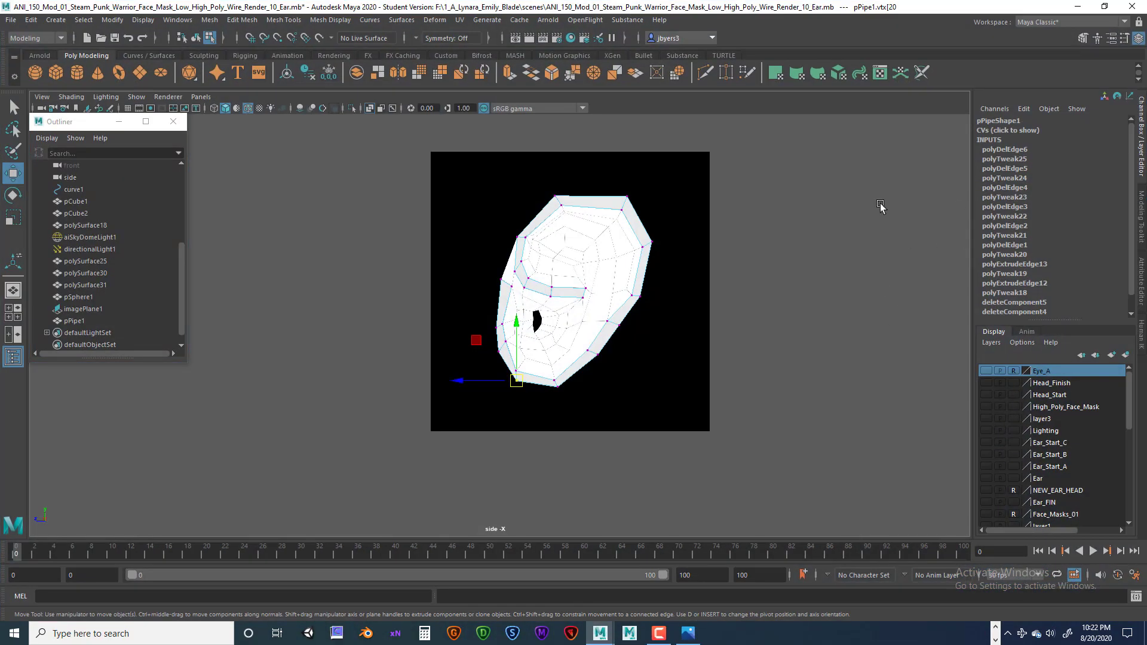
scroll(635, 289, "up", 6)
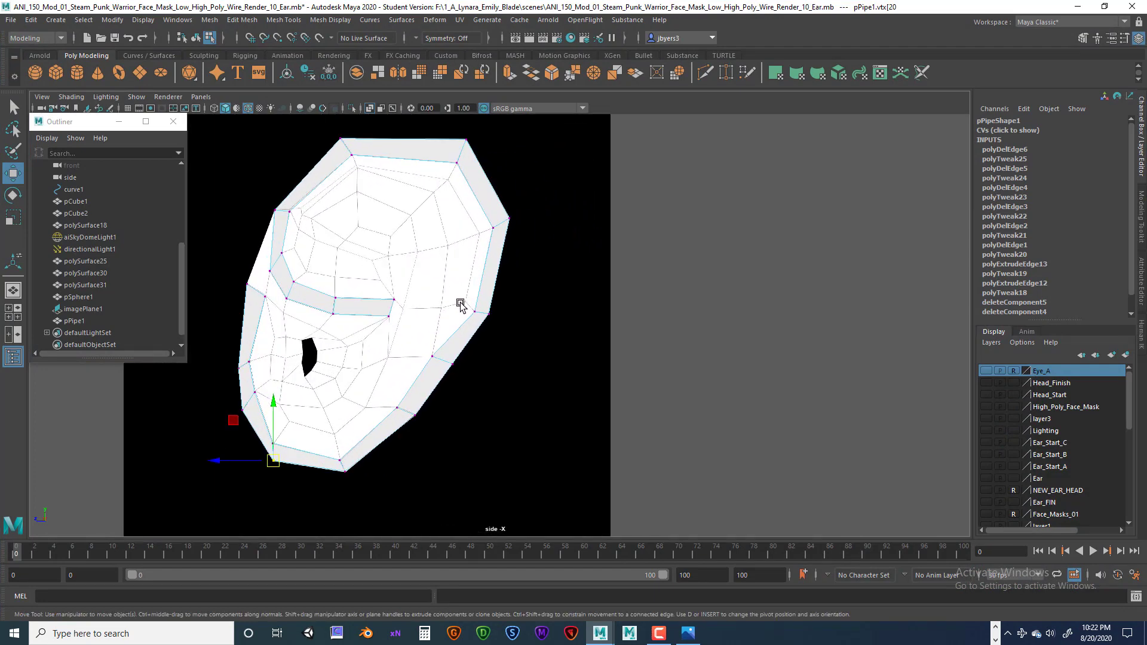
left_click_drag(1146, 164, 711, 106)
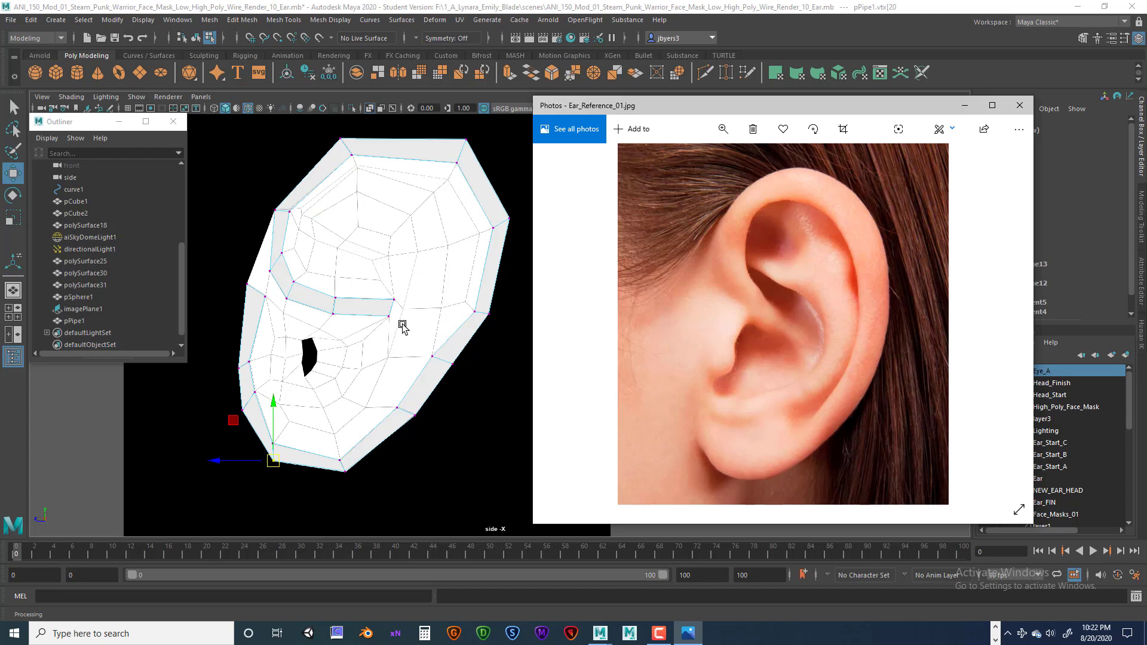
- Compare the ear photo with the wireframe, shifting its window as needed, and move the photo out of the workspace
mouse_move(802, 106)
left_mouse_down()
mouse_move(755, 105)
mouse_move(793, 103)
left_mouse_up()
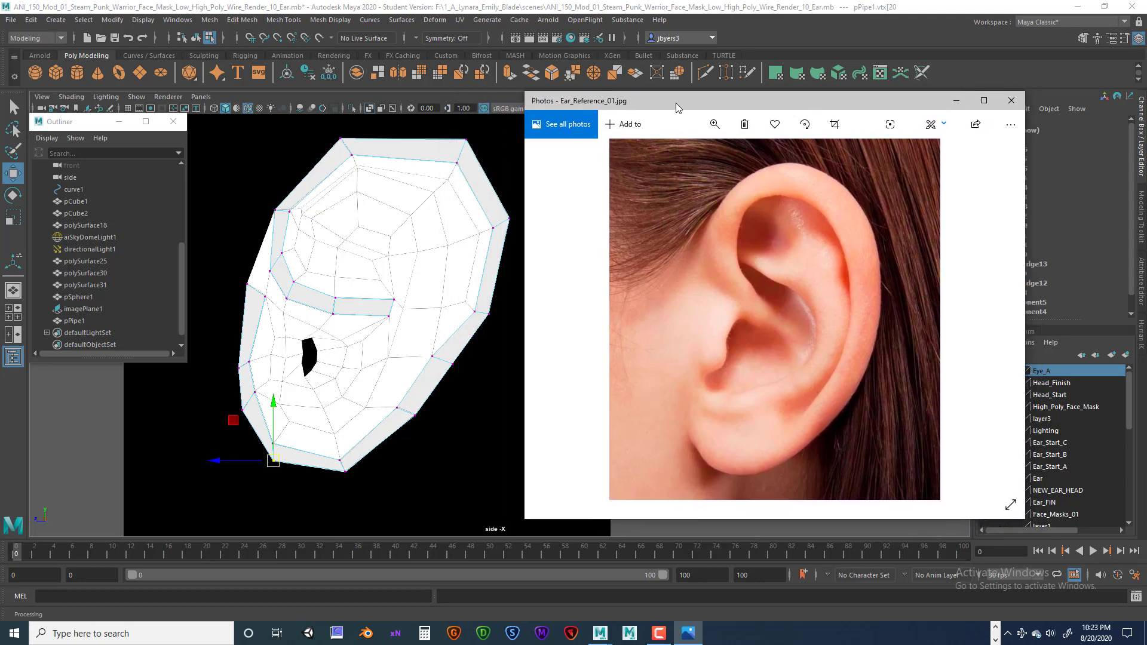
left_click_drag(676, 103, 701, 107)
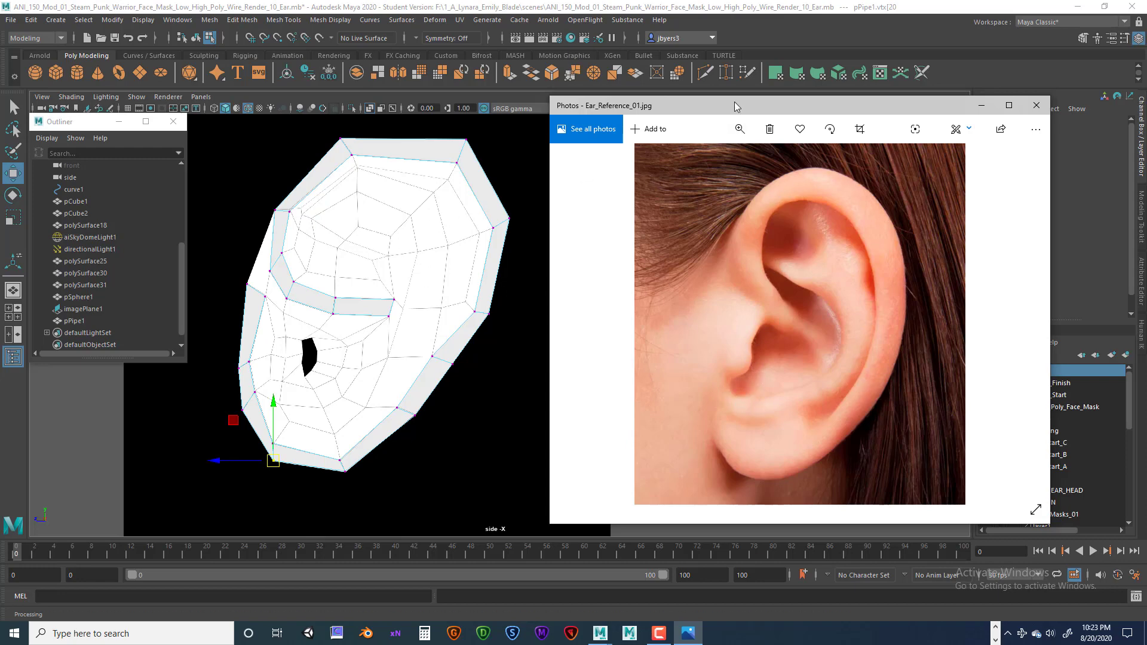
left_click_drag(707, 106, 1146, 96)
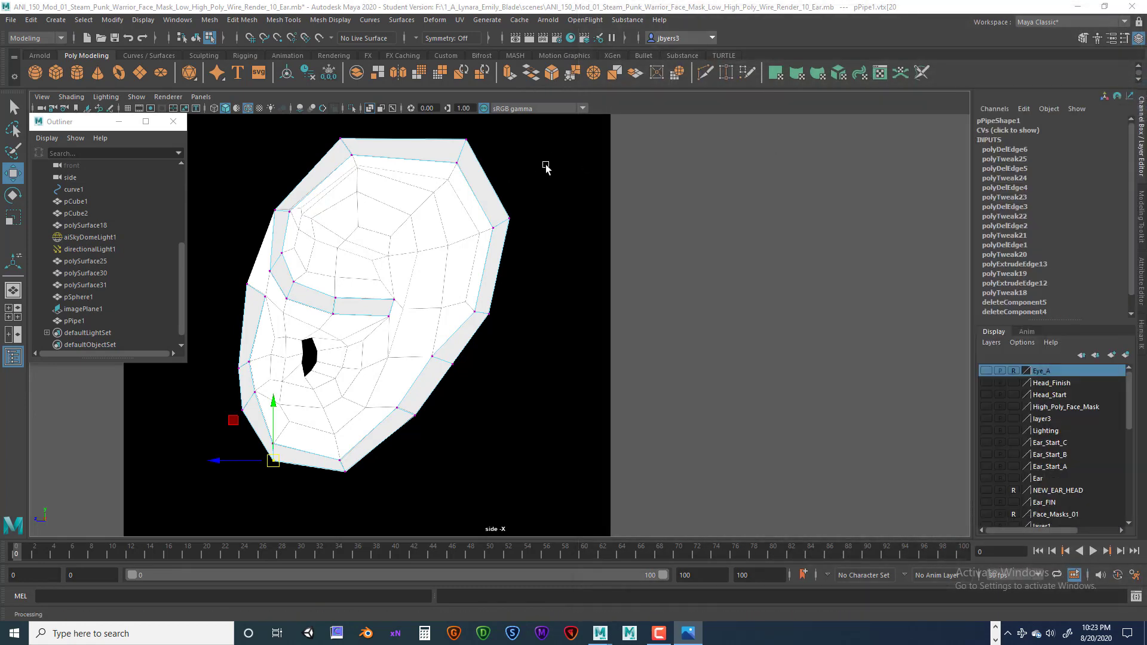
- Examine how the pipe strip follows the upper ear's reference wireframe, from the upper left corner vertex to the inner fold
scroll(528, 216, "up", 1)
middle_click_drag(326, 219, 525, 300, "alt")
scroll(663, 251, "up", 4)
right_click_drag(525, 302, 555, 290, "alt")
middle_click_drag(555, 291, 582, 376, "alt")
left_click(486, 302)
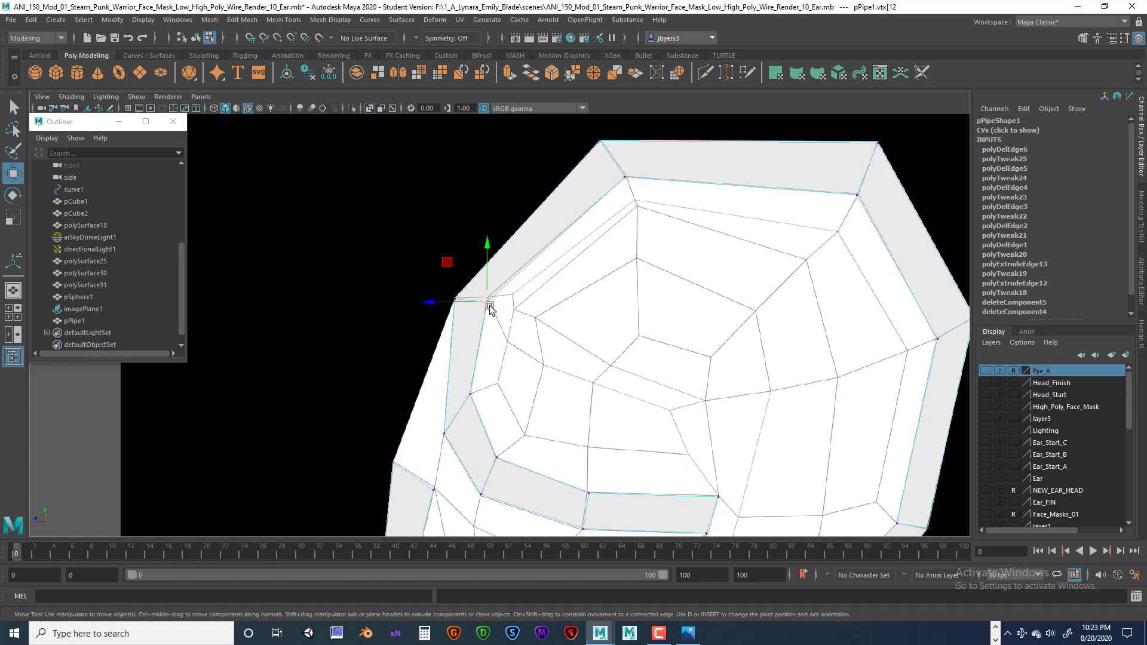
middle_click_drag(768, 218, 678, 156, "alt")
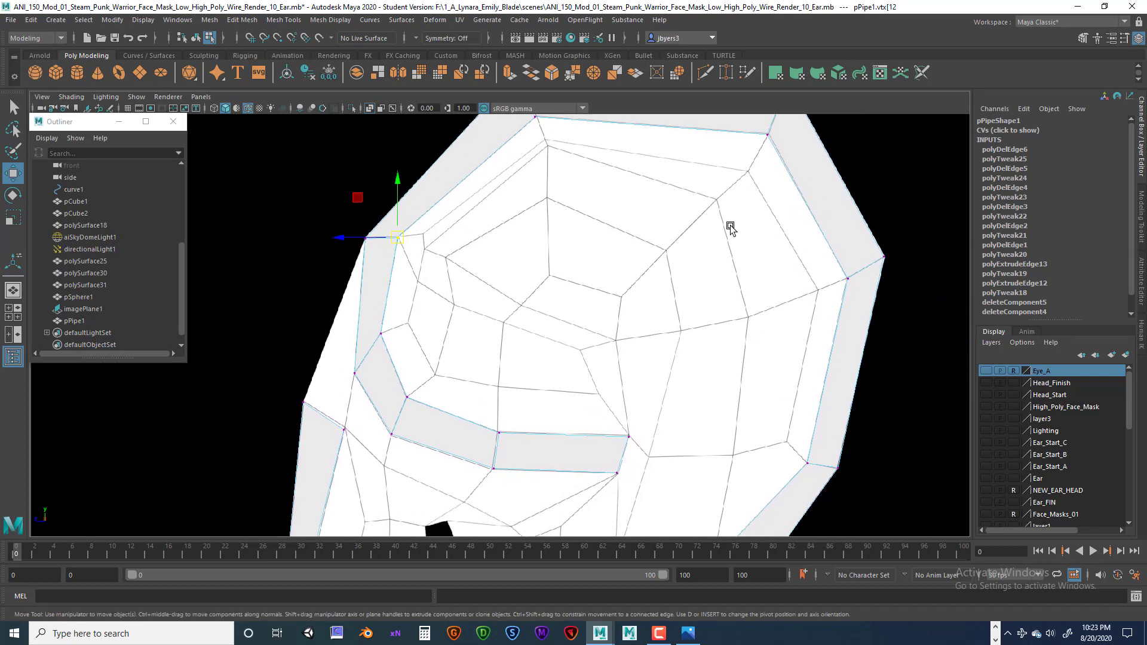
scroll(717, 232, "down", 8)
scroll(681, 239, "up", 5)
scroll(670, 233, "up", 5)
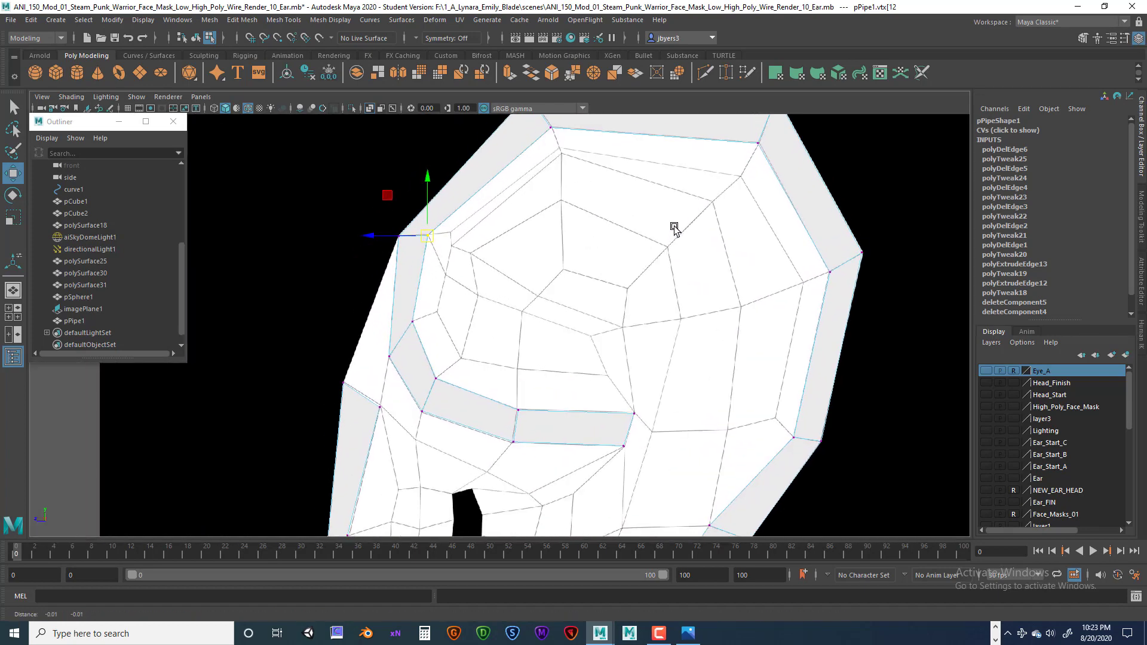
middle_click_drag(656, 238, 671, 230, "alt")
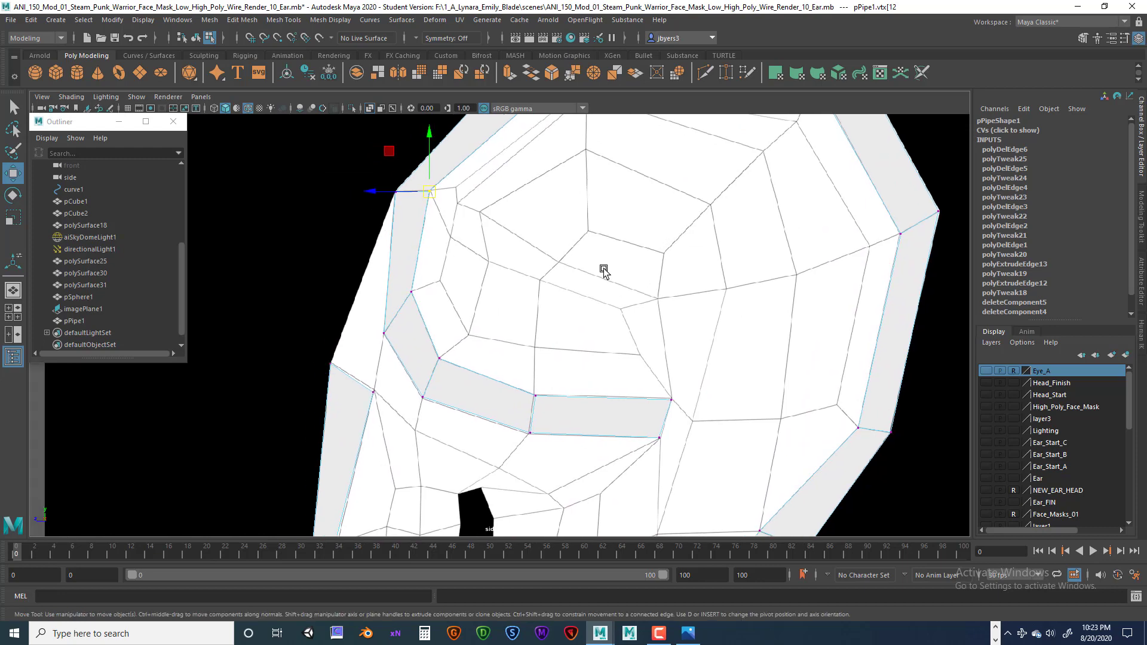
scroll(604, 263, "down", 3)
scroll(606, 269, "up", 2)
scroll(607, 270, "up", 2)
middle_click_drag(607, 269, 611, 284, "alt")
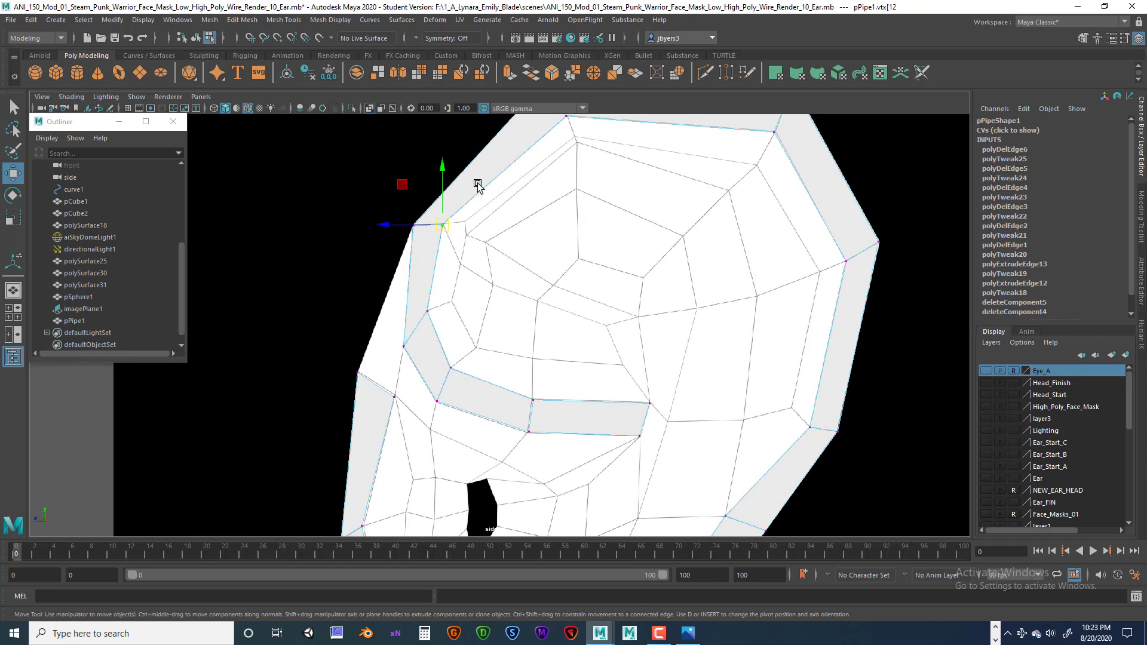
- Examine the pipe strip's edges against the reference wireframe, from the inner fold down to the ear lobe
right_click_drag(485, 182, 483, 147)
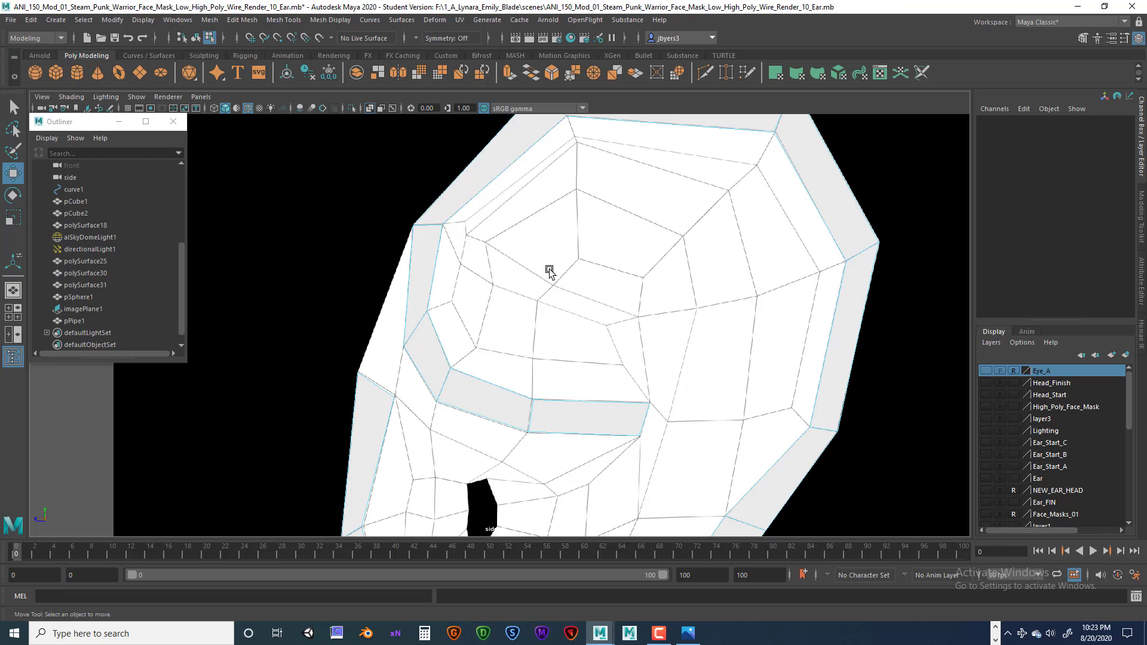
middle_click_drag(569, 239, 607, 105, "alt")
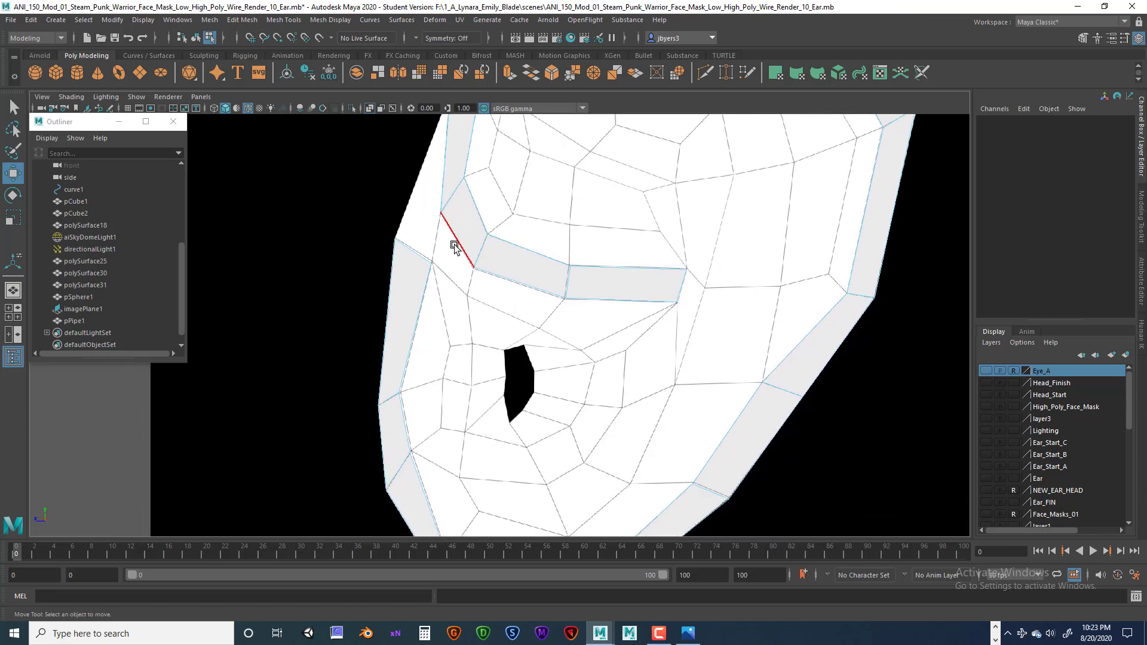
middle_click_drag(488, 213, 494, 275, "alt")
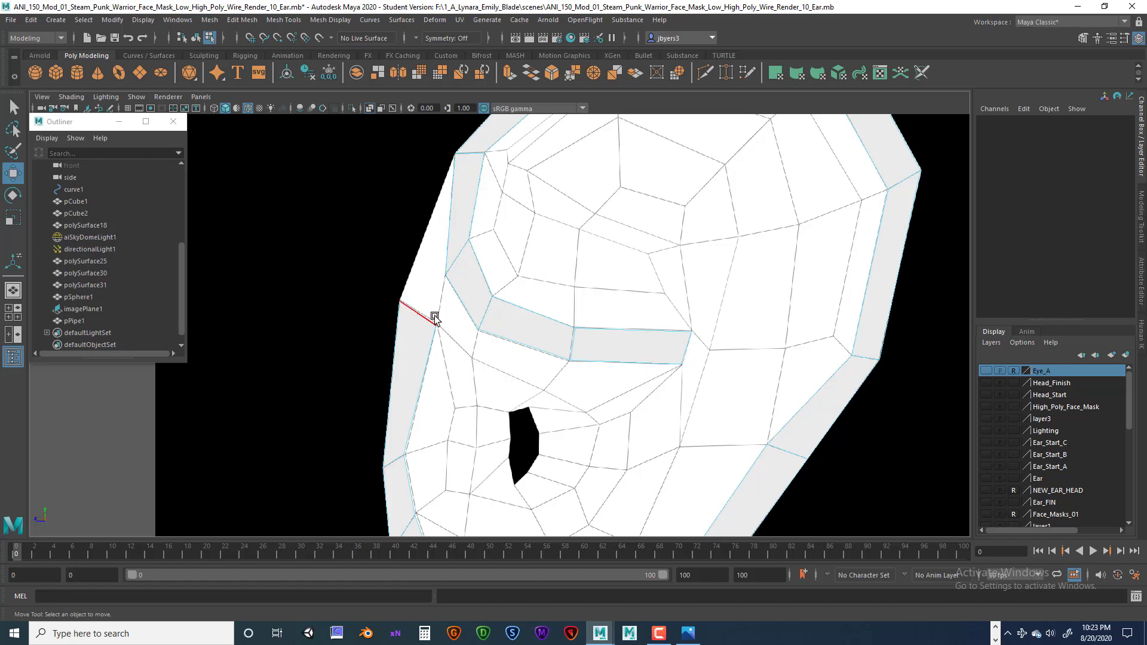
middle_click_drag(506, 275, 519, 218, "alt")
middle_click_drag(595, 273, 576, 241, "alt")
scroll(574, 304, "down", 4)
scroll(574, 251, "up", 4)
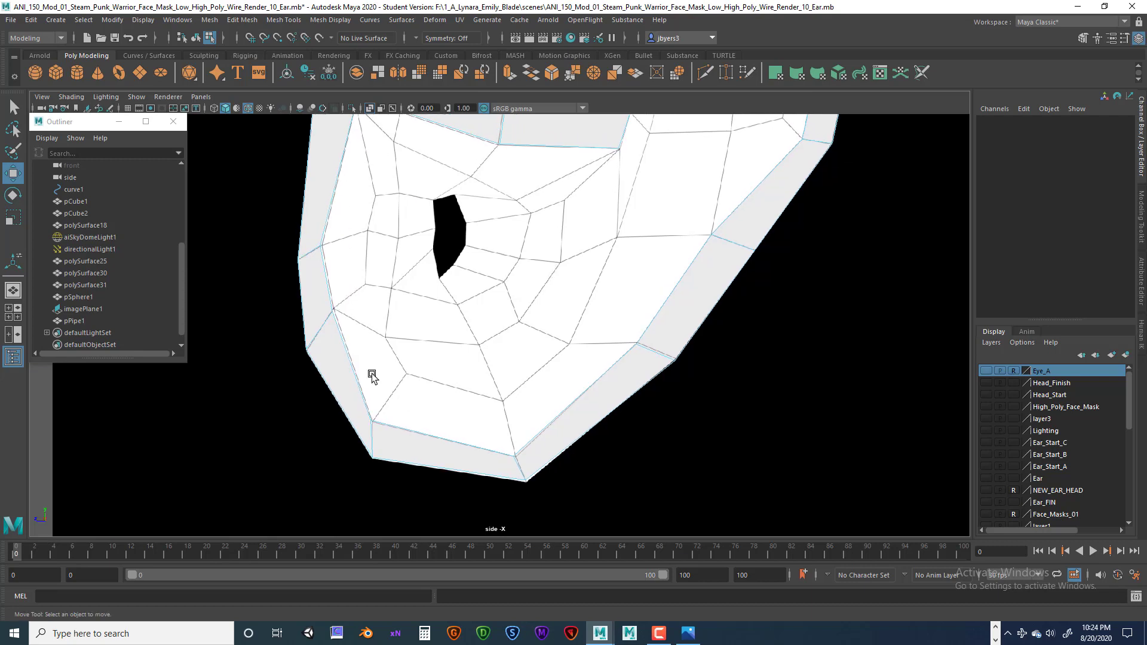
- Select the strip's four inner edges around the ear lobe, from its lower left side to the lower right side
right_click(363, 353)
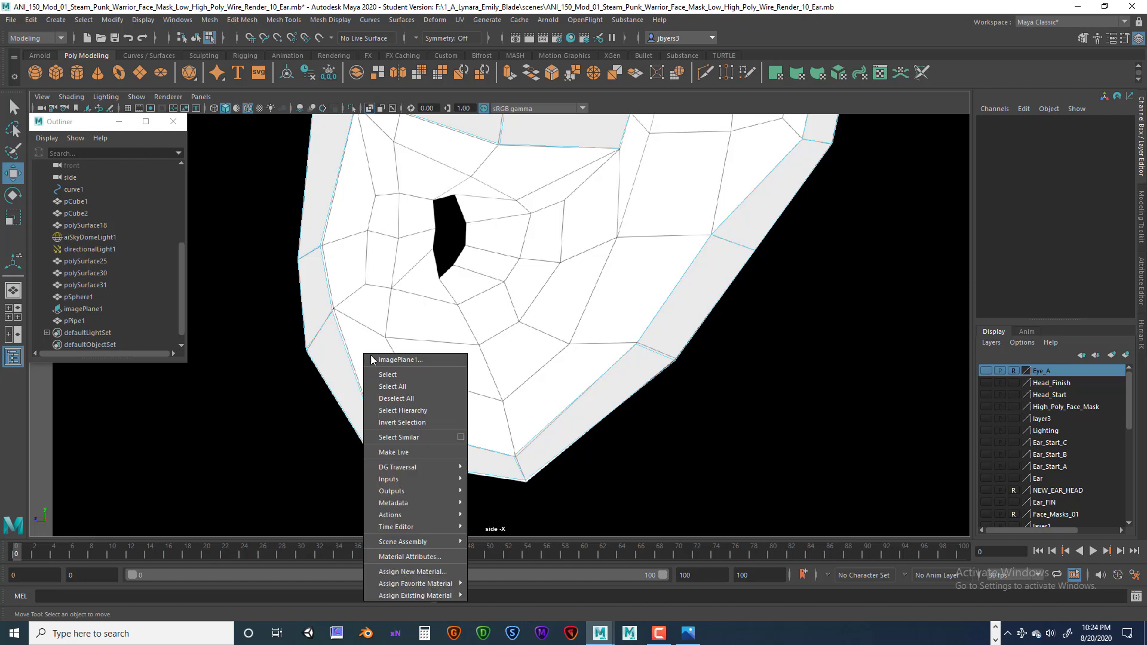
left_click(372, 359)
right_click_drag(310, 350, 304, 267)
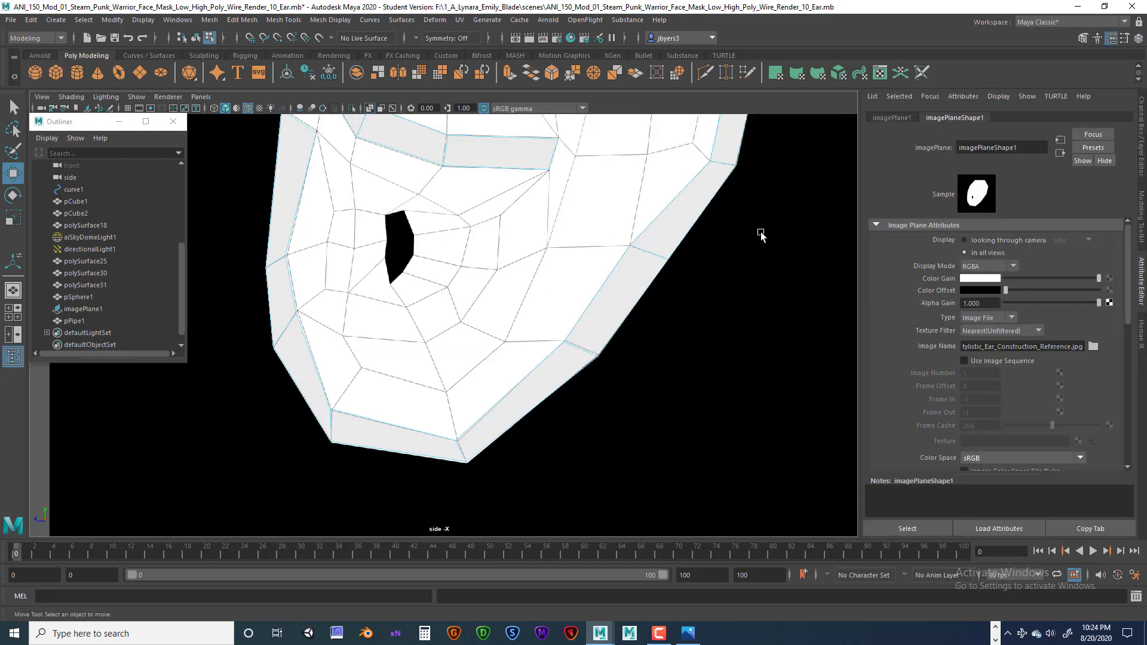
middle_click_drag(592, 332, 643, 357, "alt")
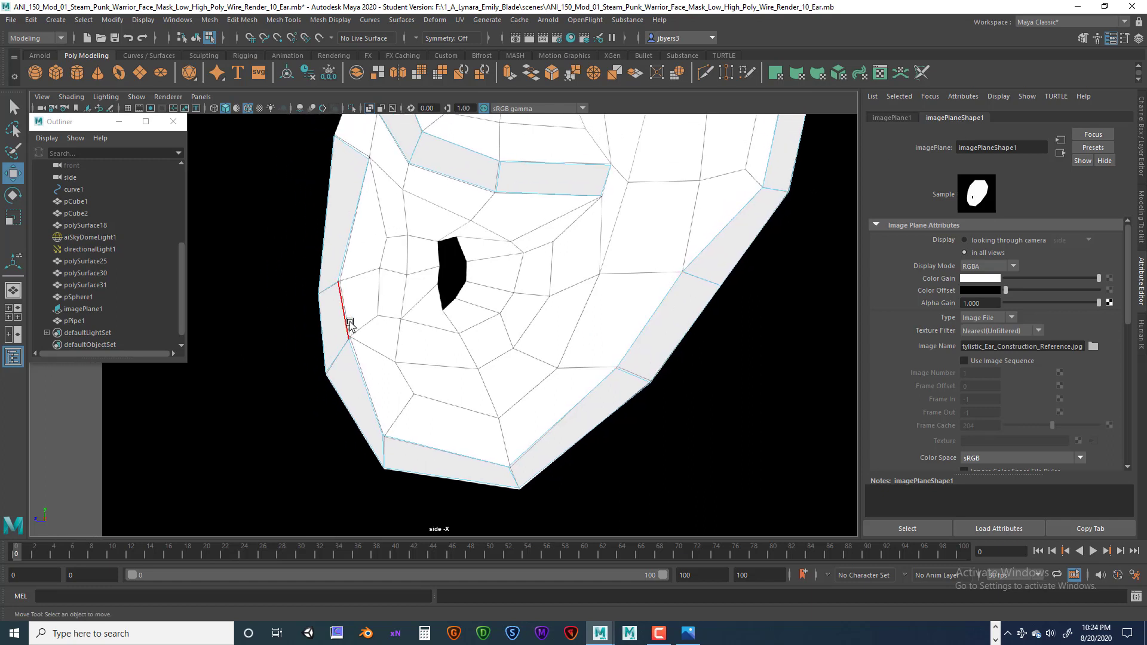
left_click(361, 370)
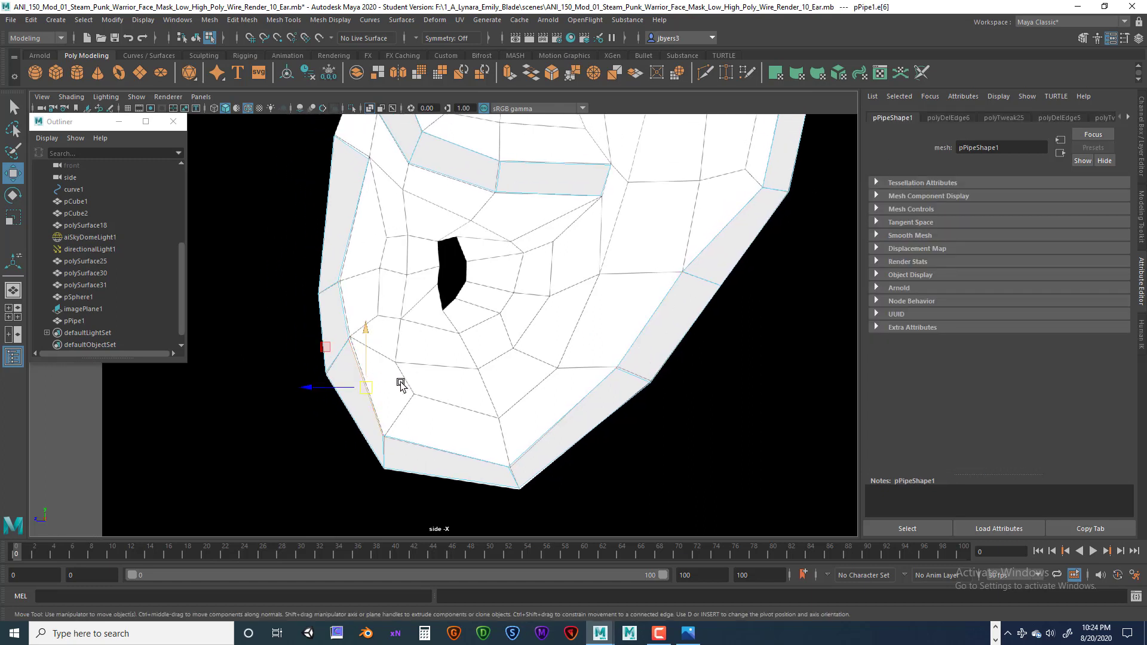
key("q")
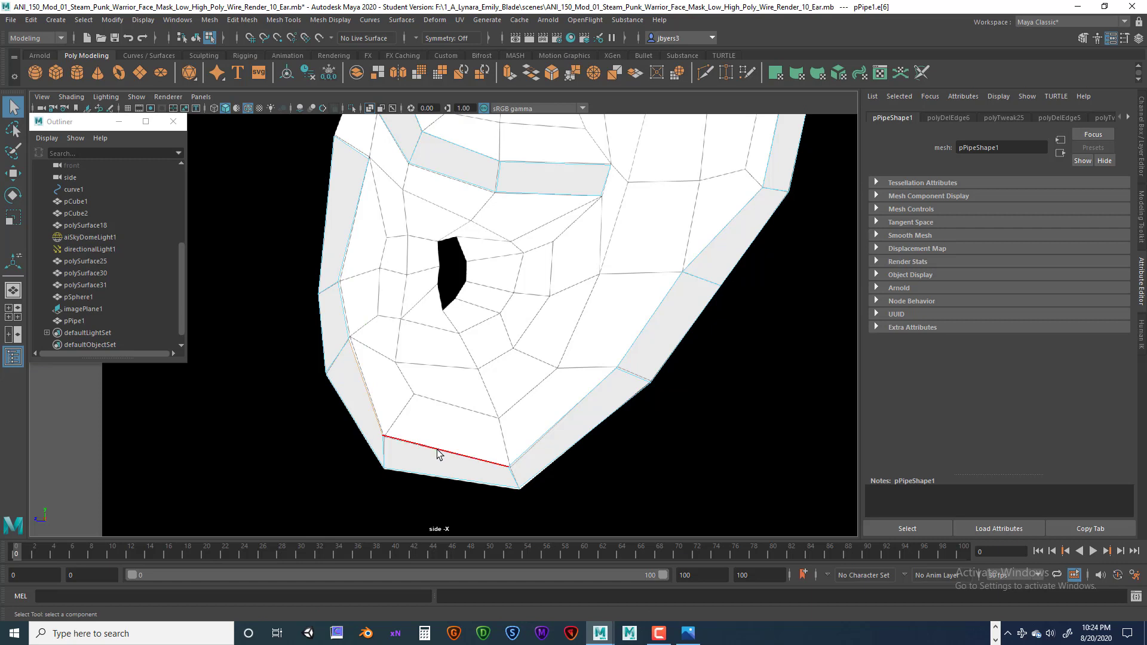
left_click(441, 453, "shift")
left_click(545, 431, "shift")
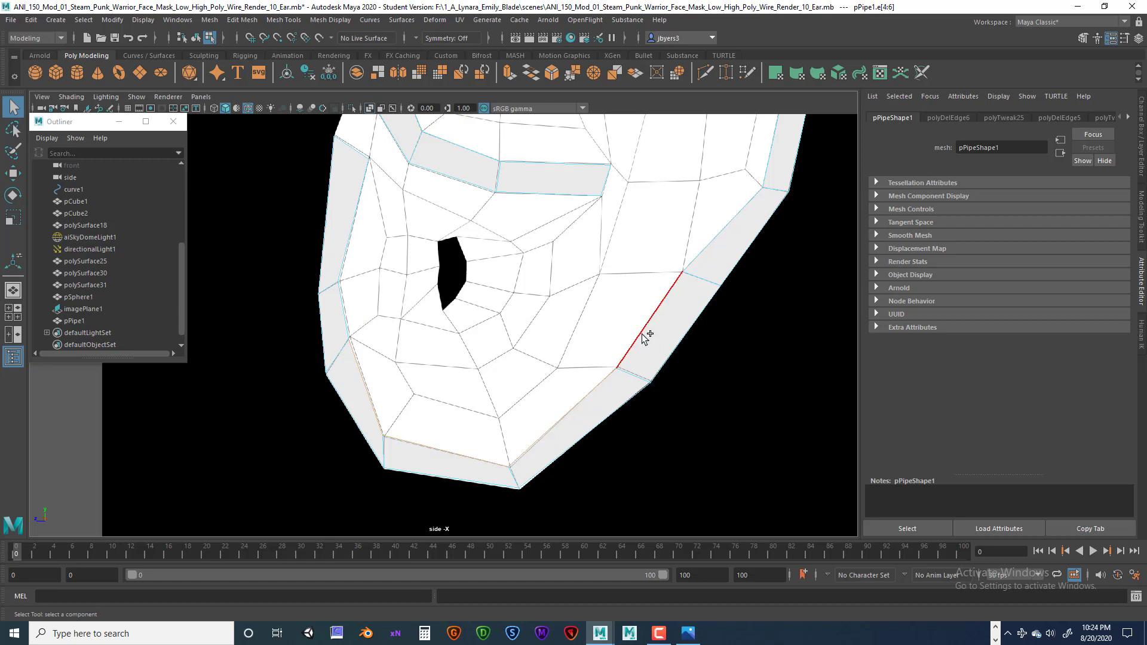
left_click(648, 327, "shift")
middle_click_drag(681, 297, 596, 393, "alt")
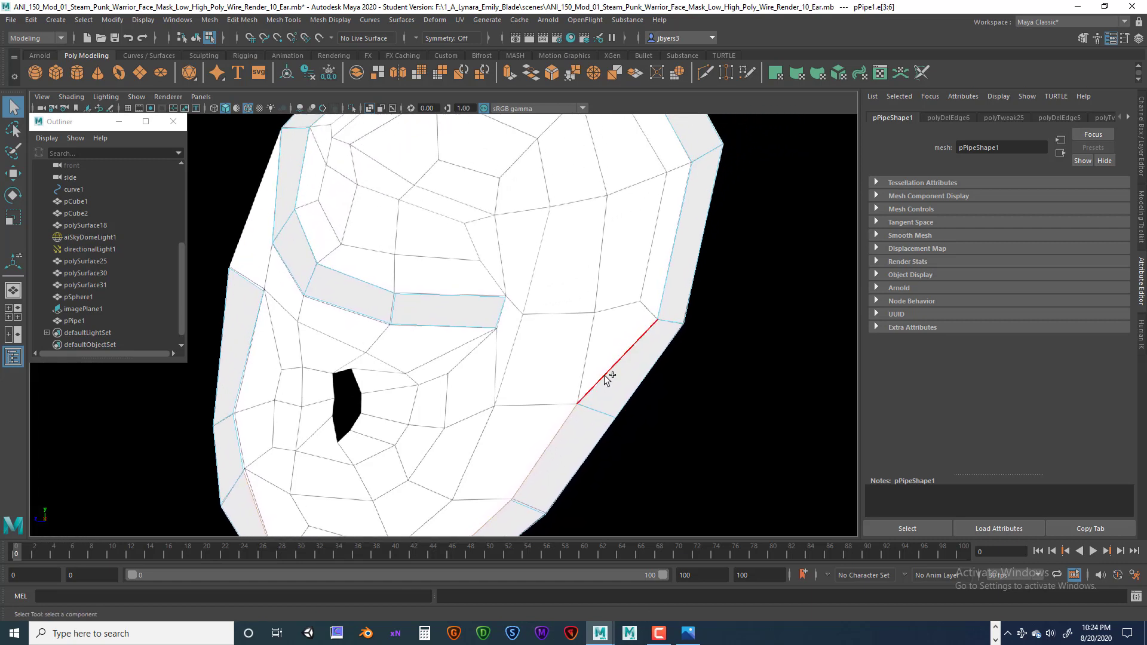
left_click(607, 380, "shift")
middle_click_drag(671, 299, 578, 458, "alt")
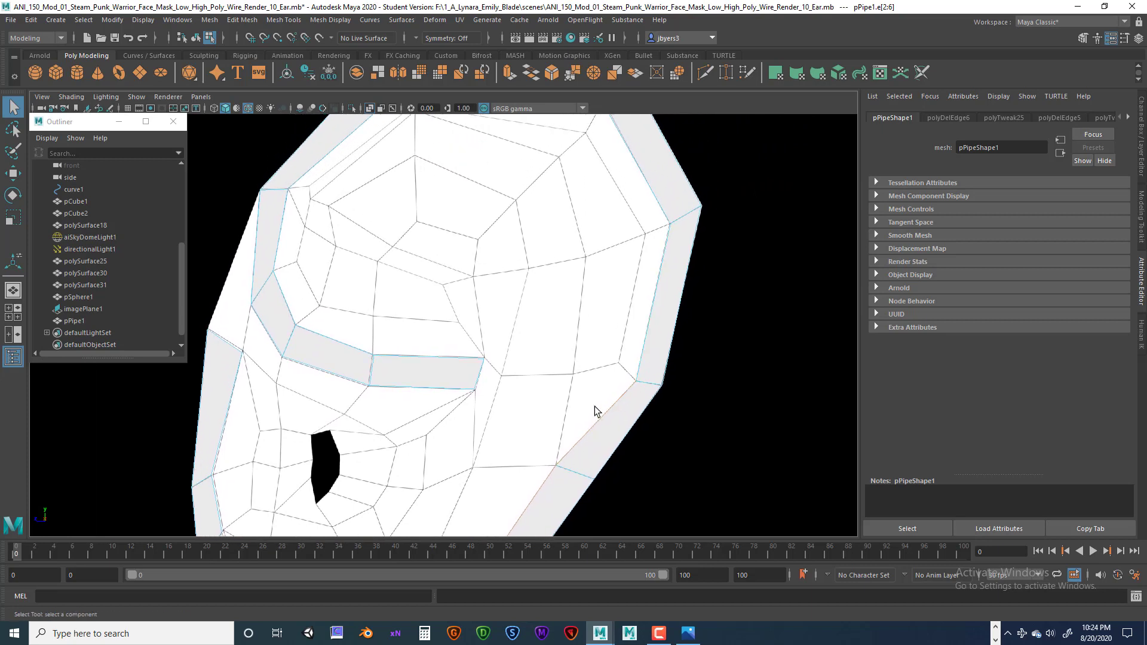
middle_click_drag(595, 411, 615, 353, "alt")
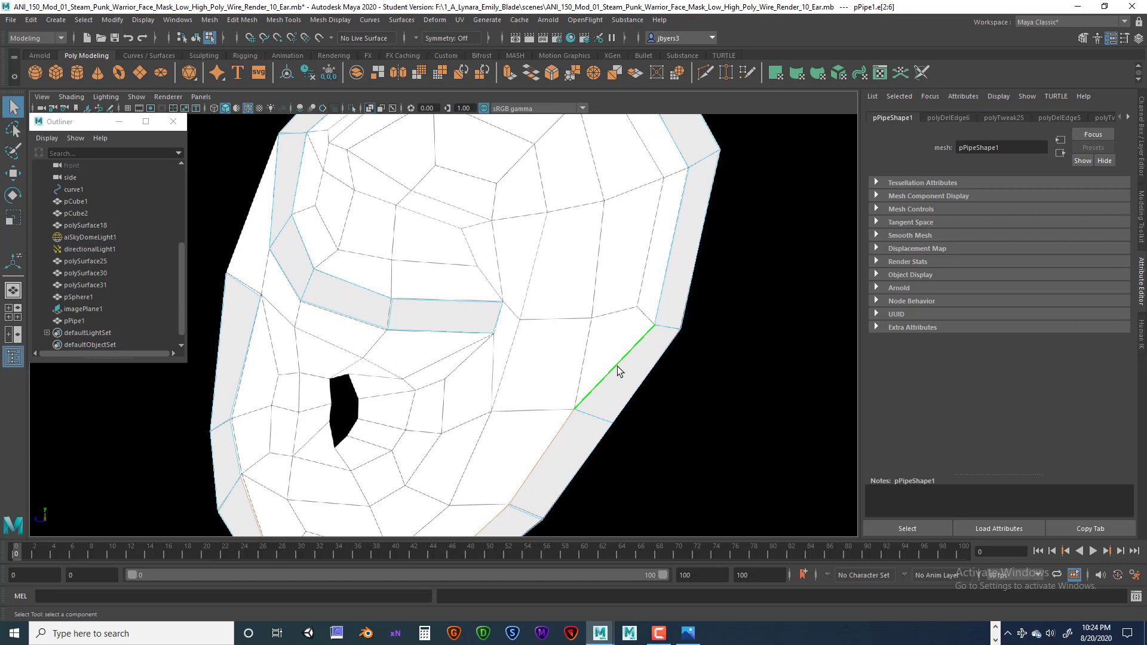
left_click(640, 349, "ctrl")
left_click(618, 366)
key("ctrl+z")
- Add the strip's inner edges along the upper right side, the top, the upper left side and the inner fold to the selection
left_click(666, 277)
scroll(680, 331, "down", 3)
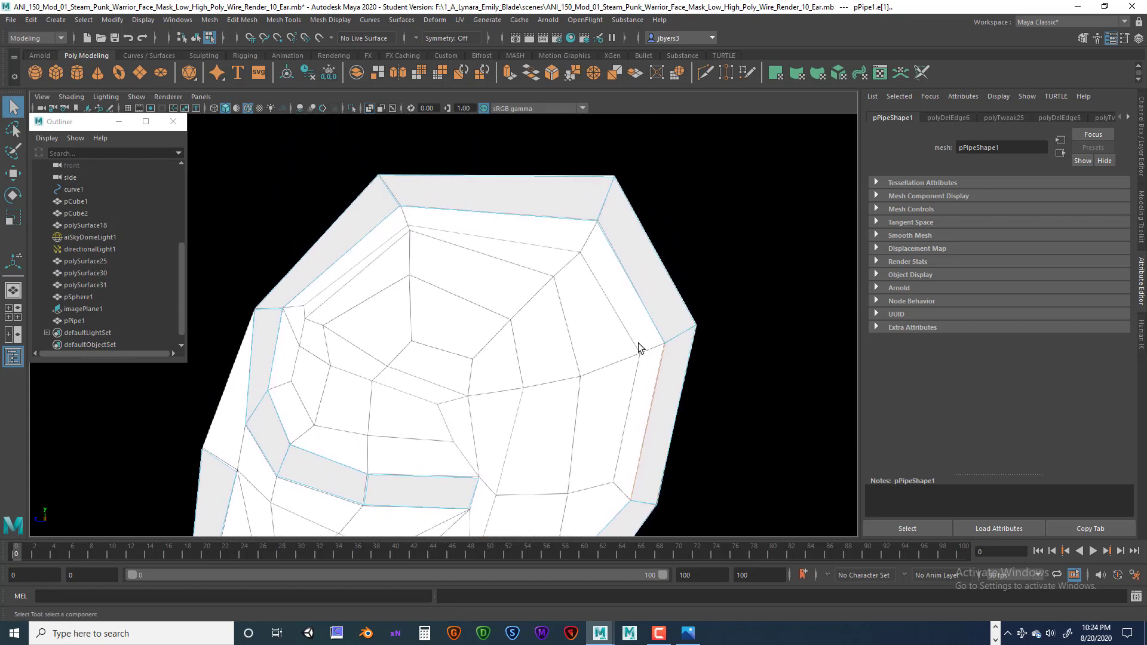
left_click(587, 214, "shift")
middle_click_drag(505, 277, 575, 192, "alt")
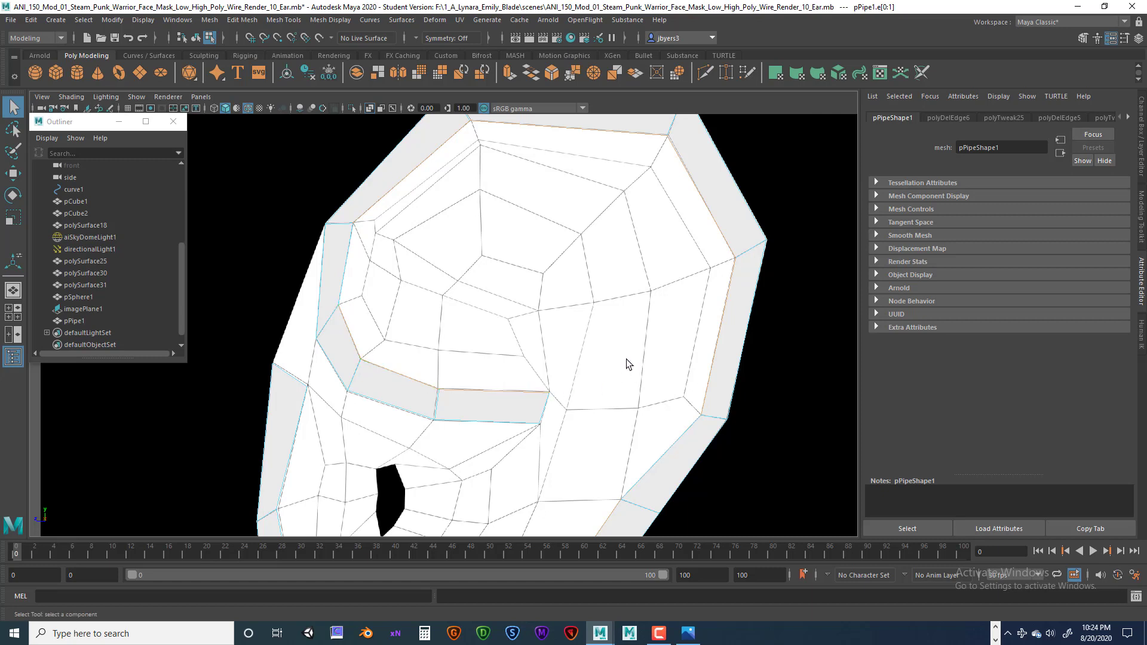
- Inspect the selected inner edges of the pipe strip from several angles in perspective and return to the side view
scroll(630, 360, "down", 5)
scroll(632, 359, "up", 1)
key("space")
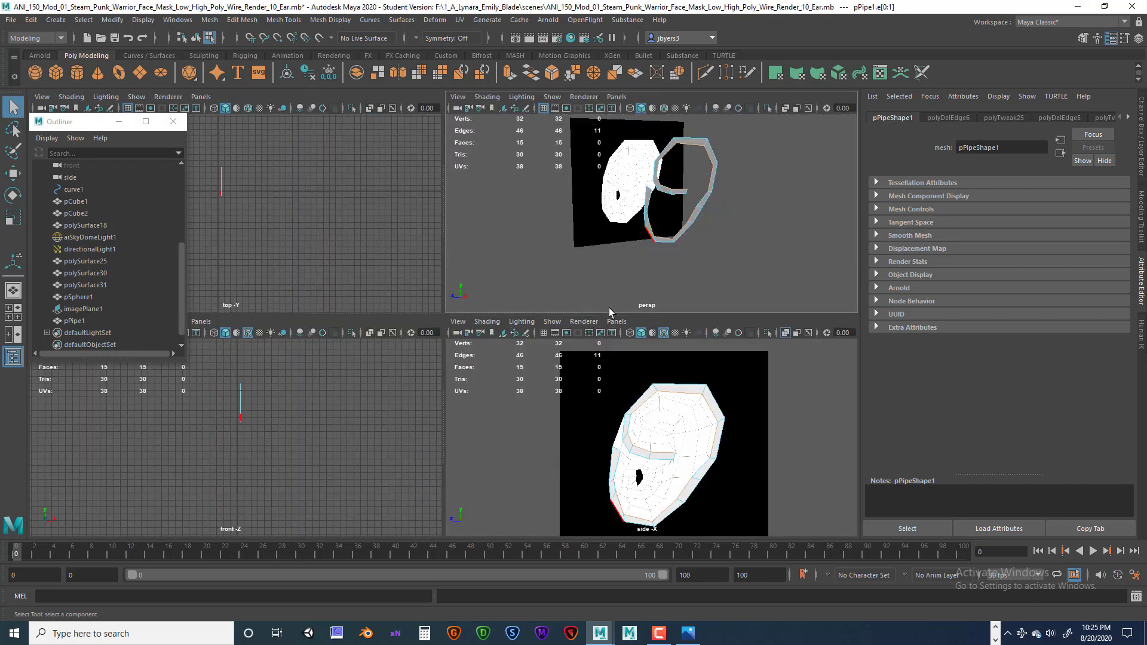
key("space")
scroll(597, 335, "up", 3)
left_click_drag(587, 361, 382, 349, "alt")
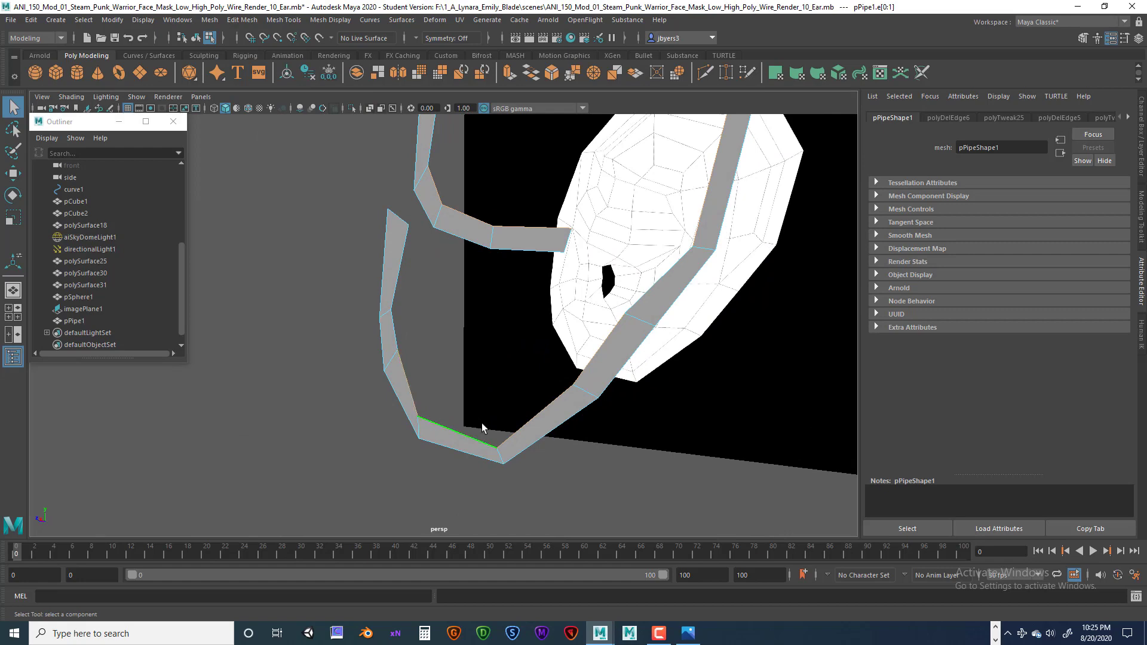
left_click_drag(656, 291, 645, 418, "alt")
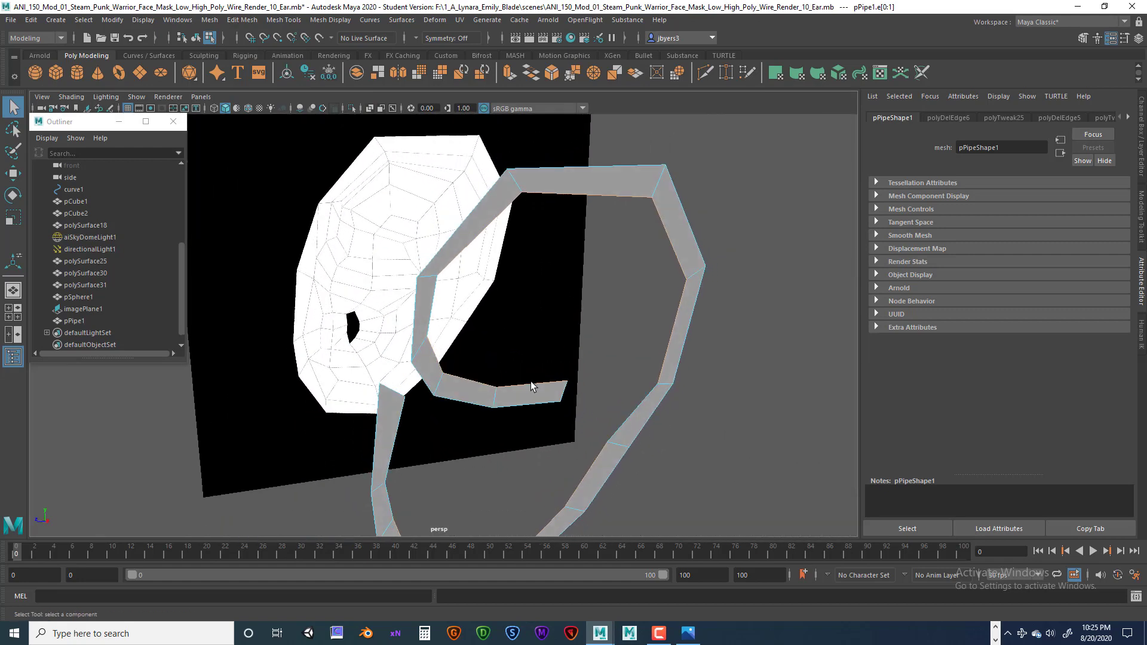
left_click_drag(531, 386, 388, 285, "alt")
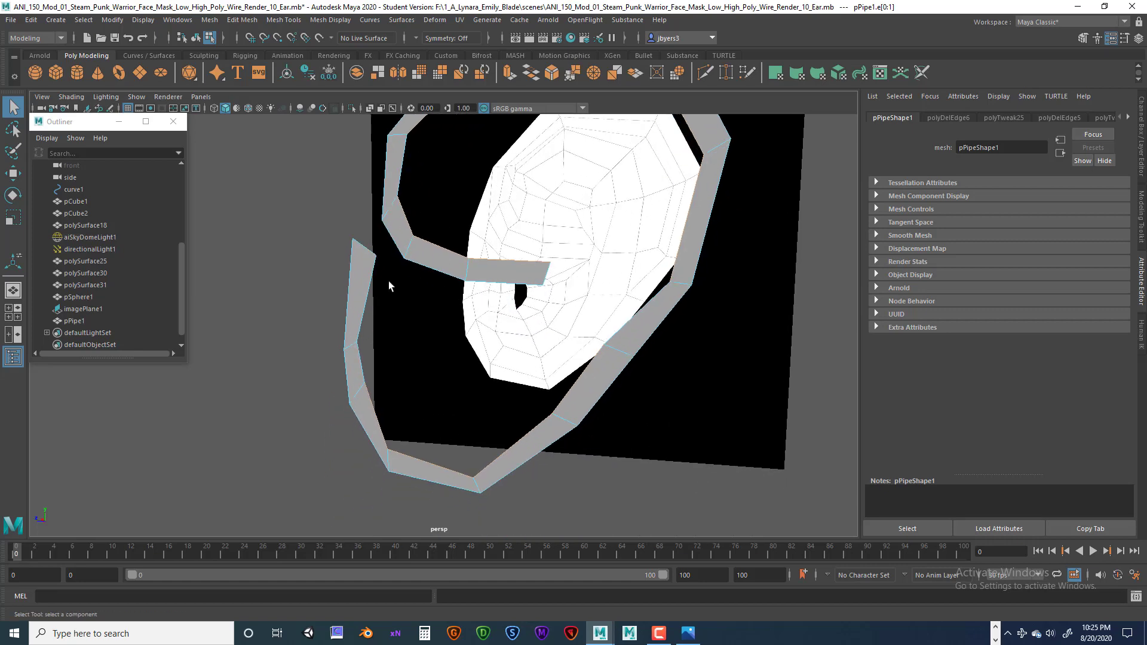
left_click_drag(372, 360, 662, 376, "alt")
key("space")
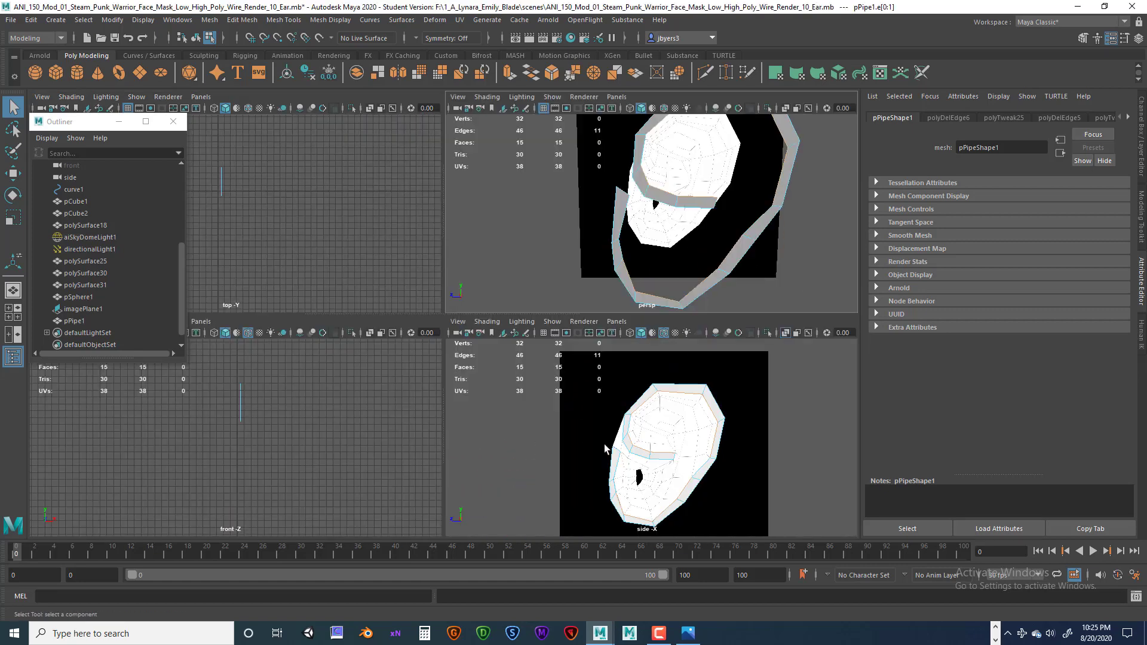
key("space")
- Review the selected inner edges against the reference in side view, from the ear lobe up to the inner fold
scroll(546, 404, "up", 8)
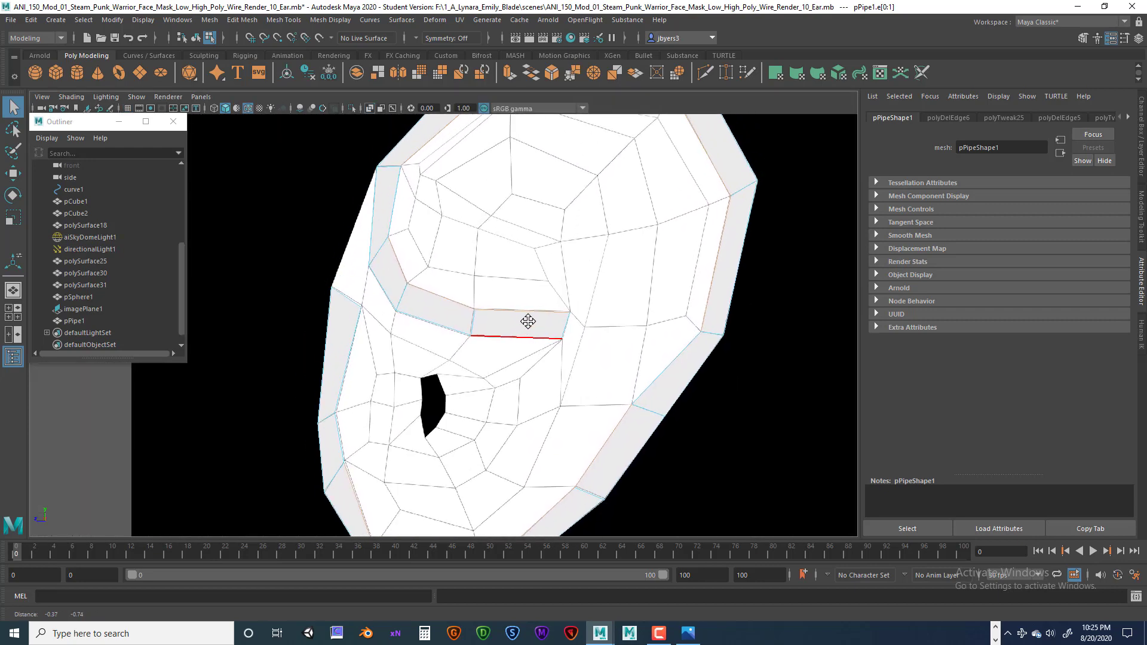
middle_click_drag(529, 322, 556, 225, "alt")
middle_click_drag(537, 288, 541, 269, "alt")
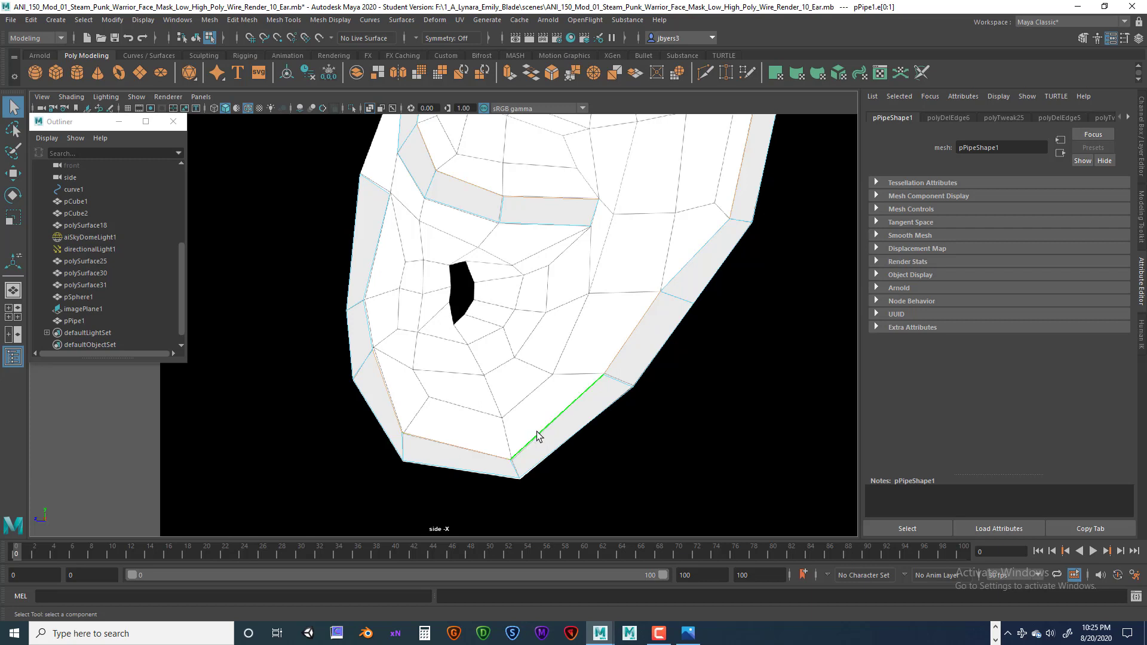
middle_click_drag(671, 302, 604, 366, "alt")
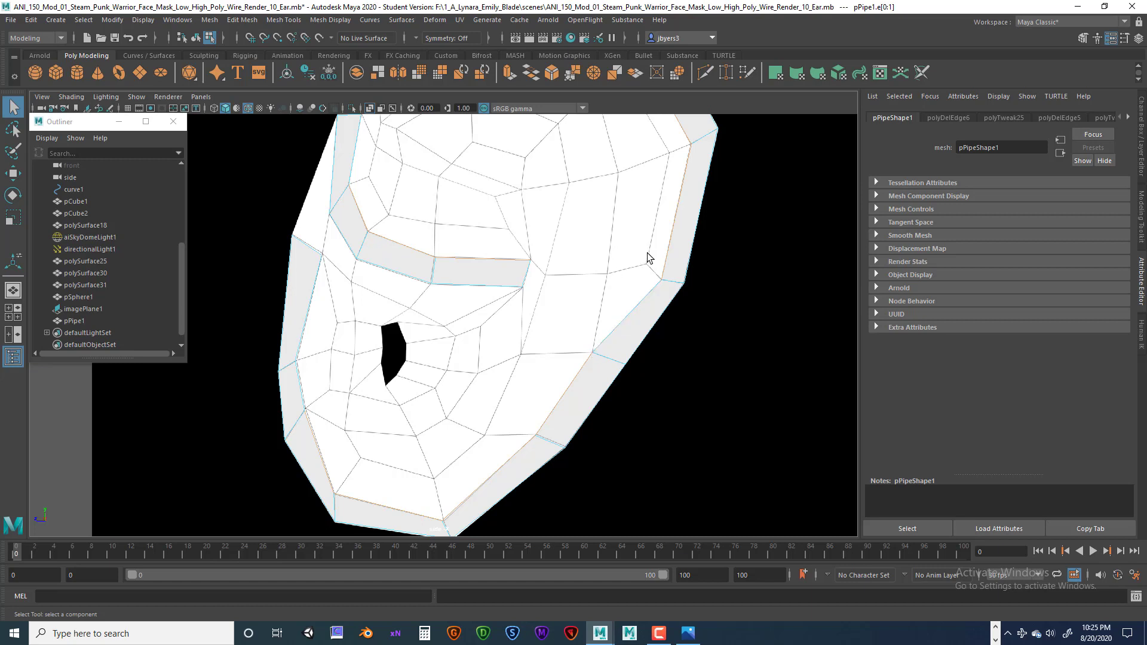
middle_click_drag(648, 257, 634, 350, "alt")
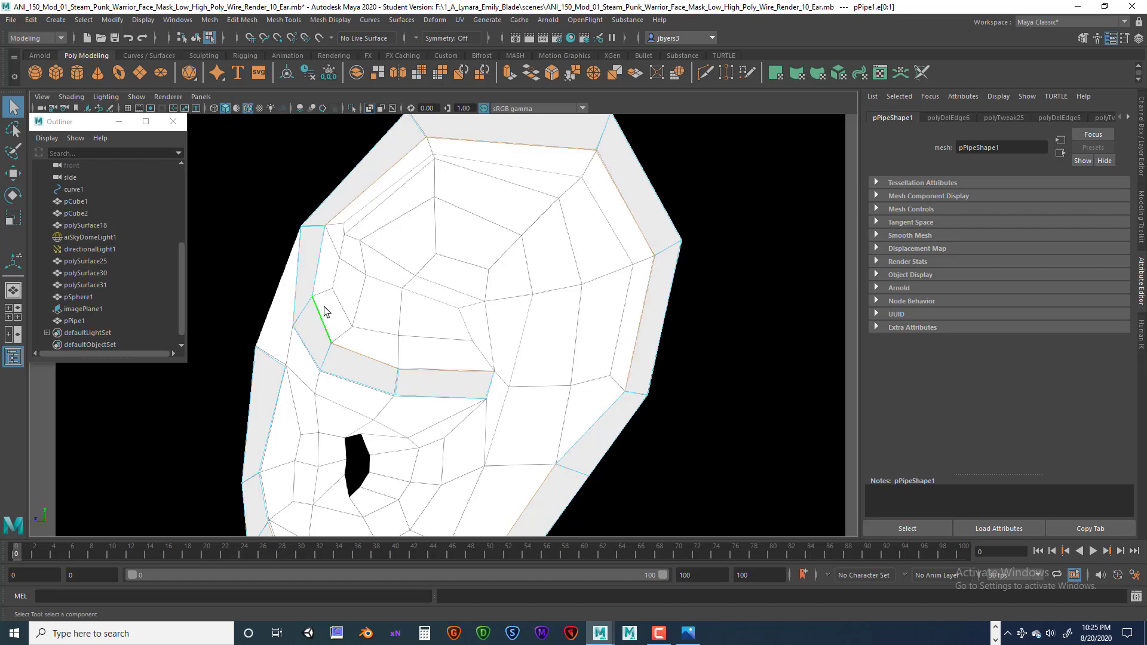
left_click(319, 263)
left_click(359, 297)
- Extrude the selected inner edges inward with a local Y translation of about 0.224
key("f")
scroll(477, 344, "up", 3)
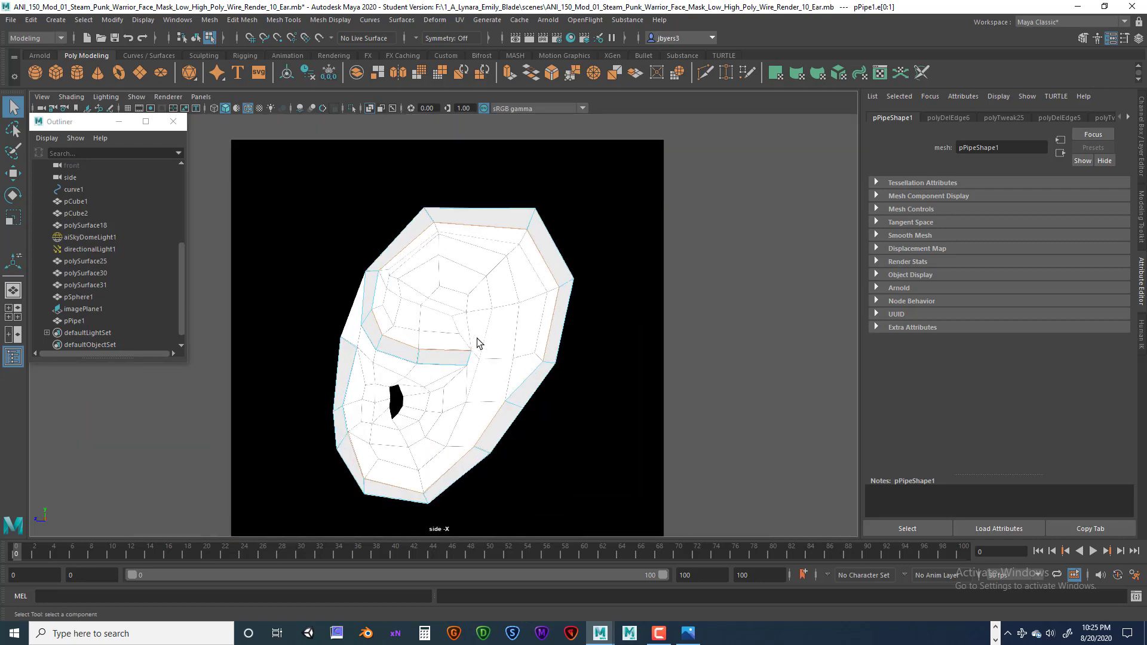
key("ctrl+e")
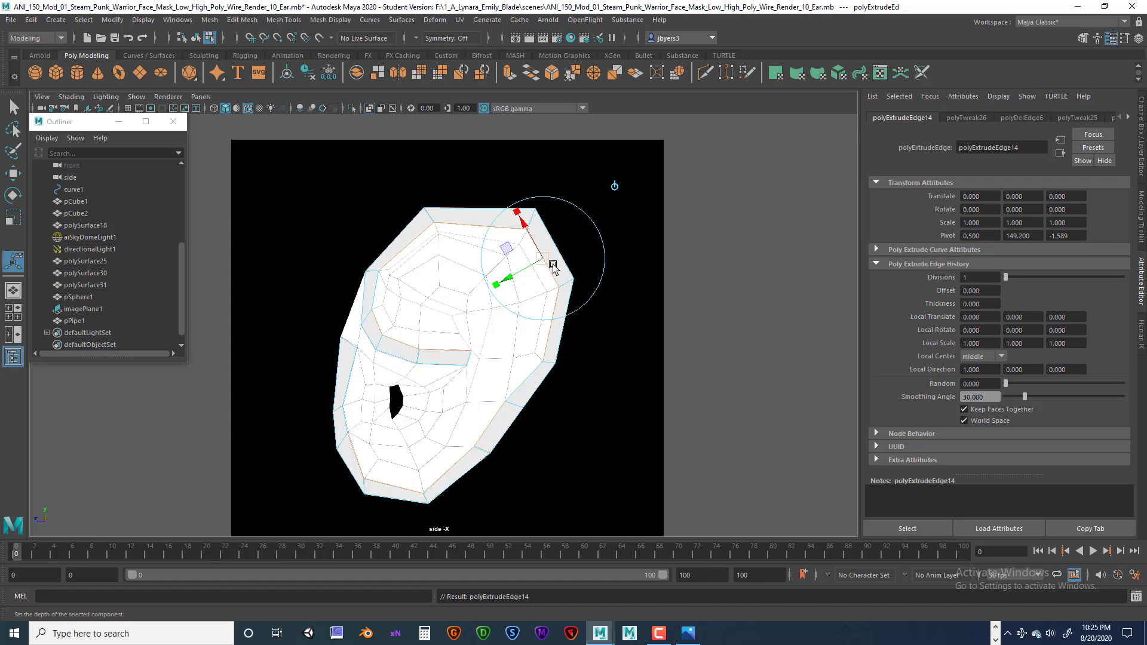
scroll(552, 267, "up", 3)
mouse_move(552, 268)
left_mouse_down()
mouse_move(562, 243)
mouse_move(525, 254)
mouse_move(553, 255)
left_mouse_up()
- Move the extruded strip's upper left corner vertex and top left vertex to follow the reference wireframe
middle_click_drag(403, 290, 482, 357, "alt")
scroll(481, 353, "up", 5)
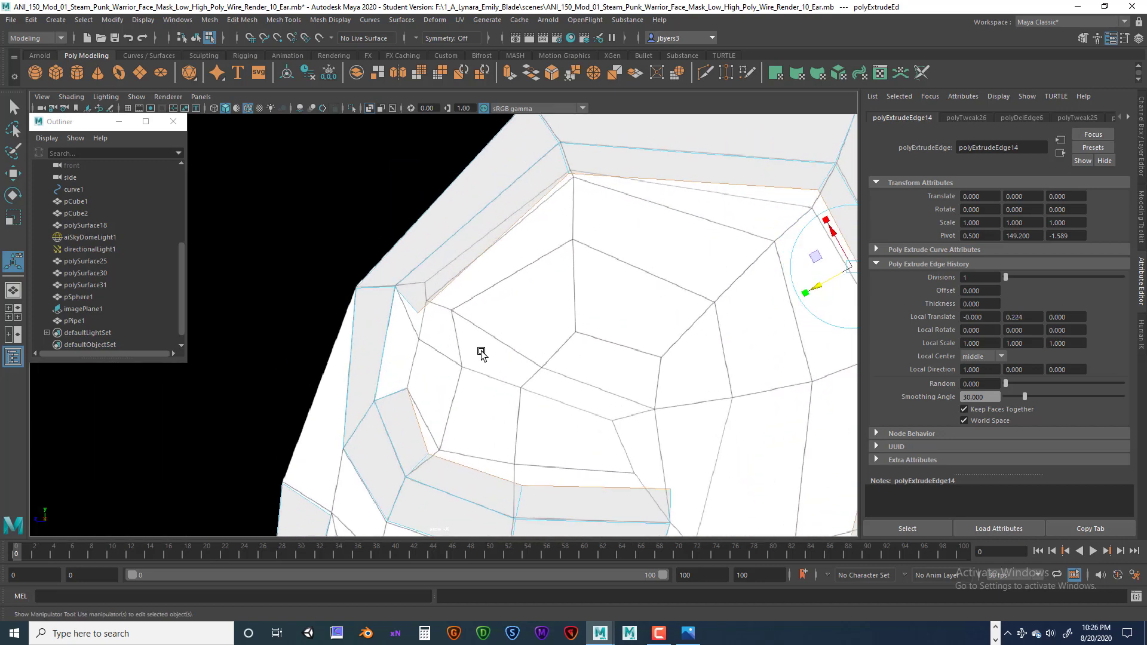
middle_click_drag(452, 315, 451, 363, "alt")
right_click_drag(429, 341, 380, 308)
left_click(416, 361)
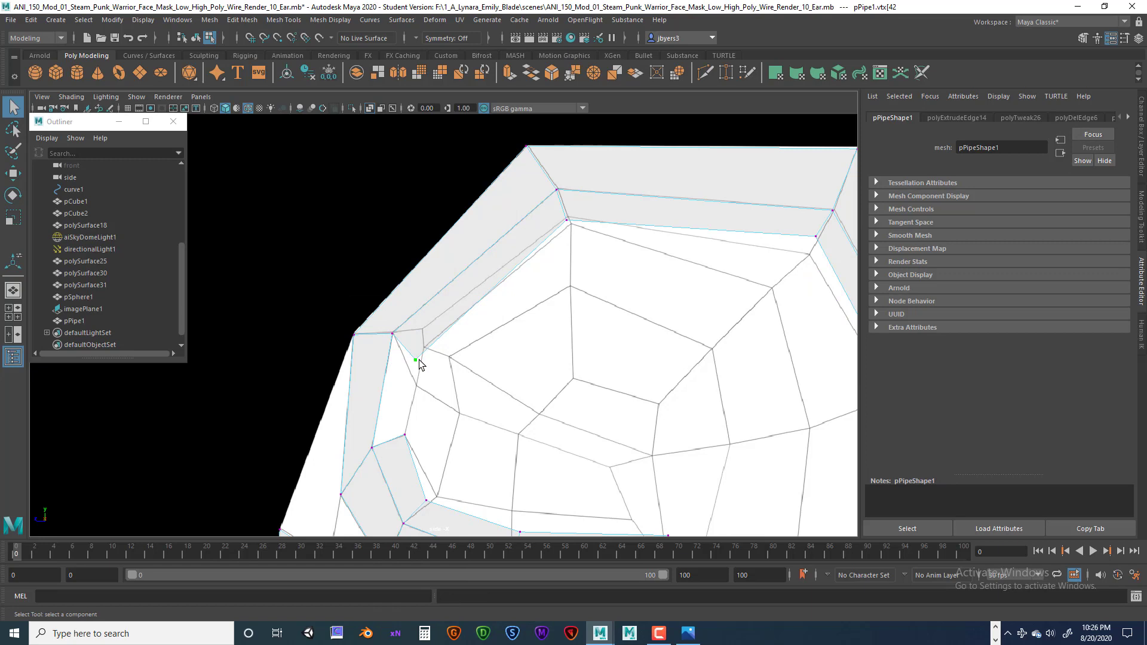
key("w")
left_click_drag(416, 361, 421, 331)
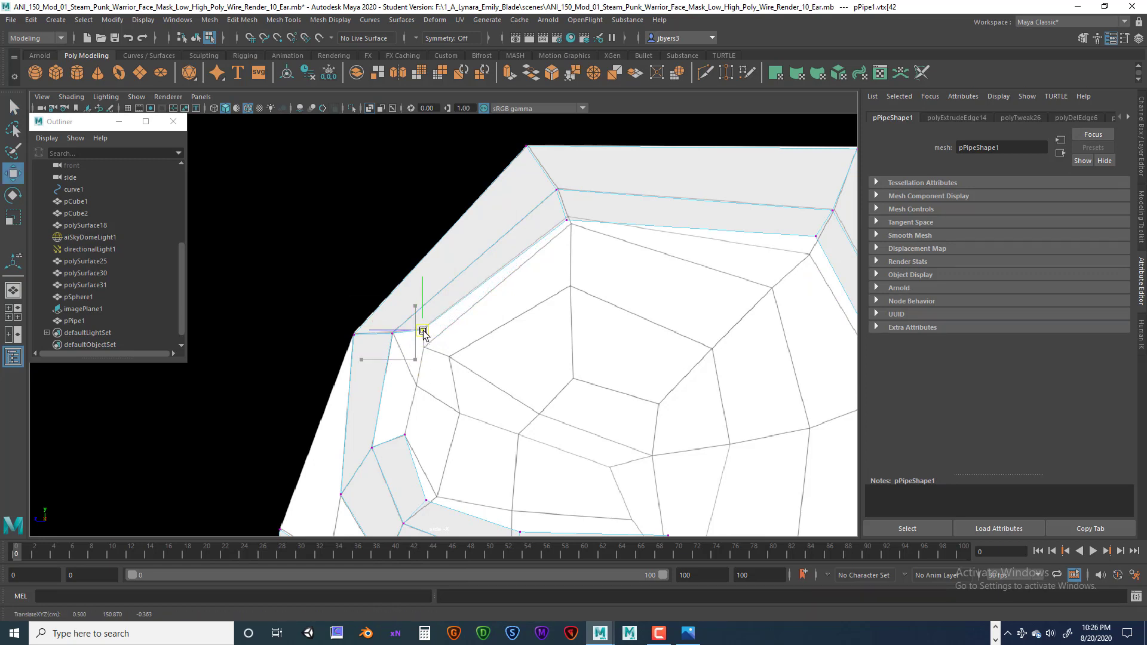
left_click(566, 218)
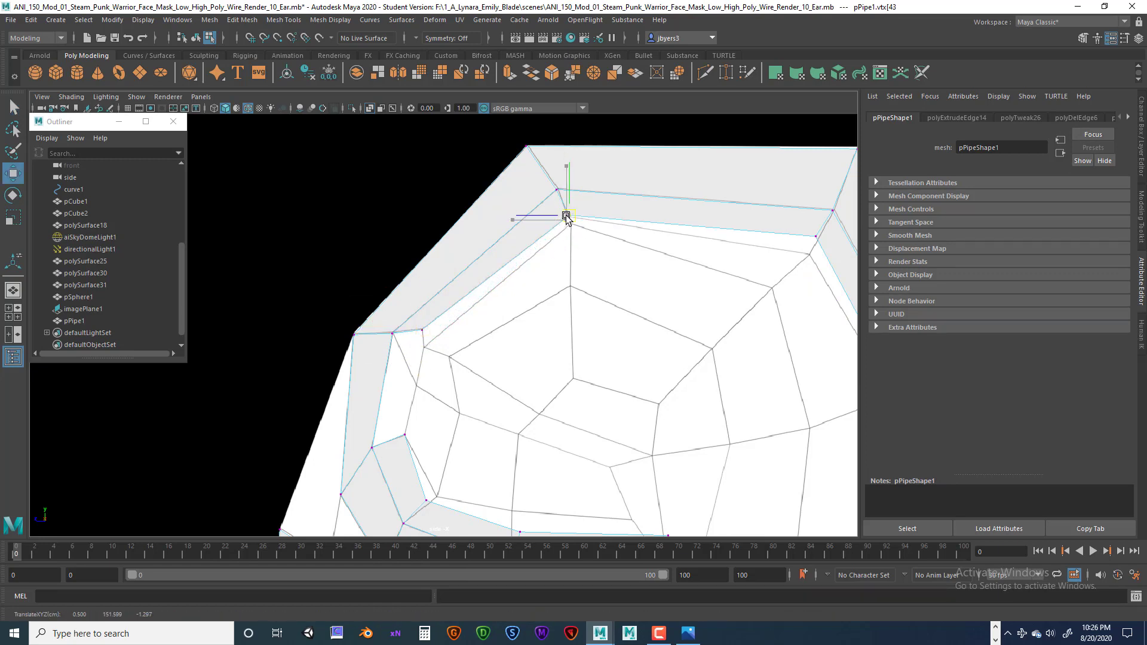
- Move the extruded strip's top right and upper right side vertices onto the matching reference wireframe points
middle_click_drag(676, 243, 651, 242, "alt")
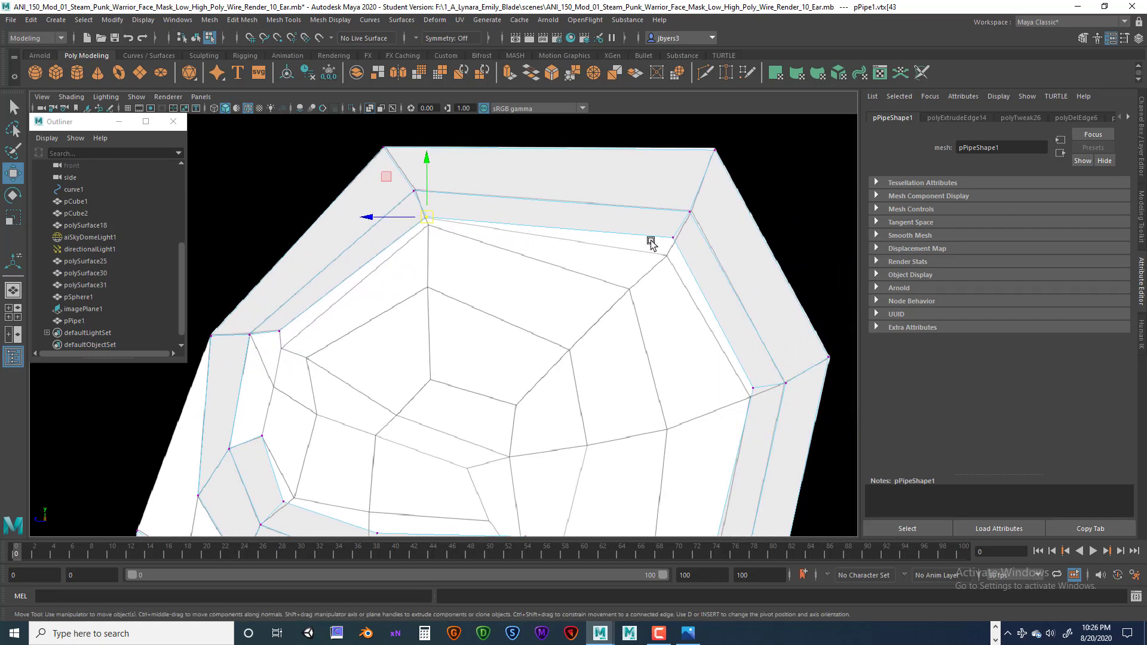
left_click(674, 240)
left_click_drag(674, 240, 668, 258)
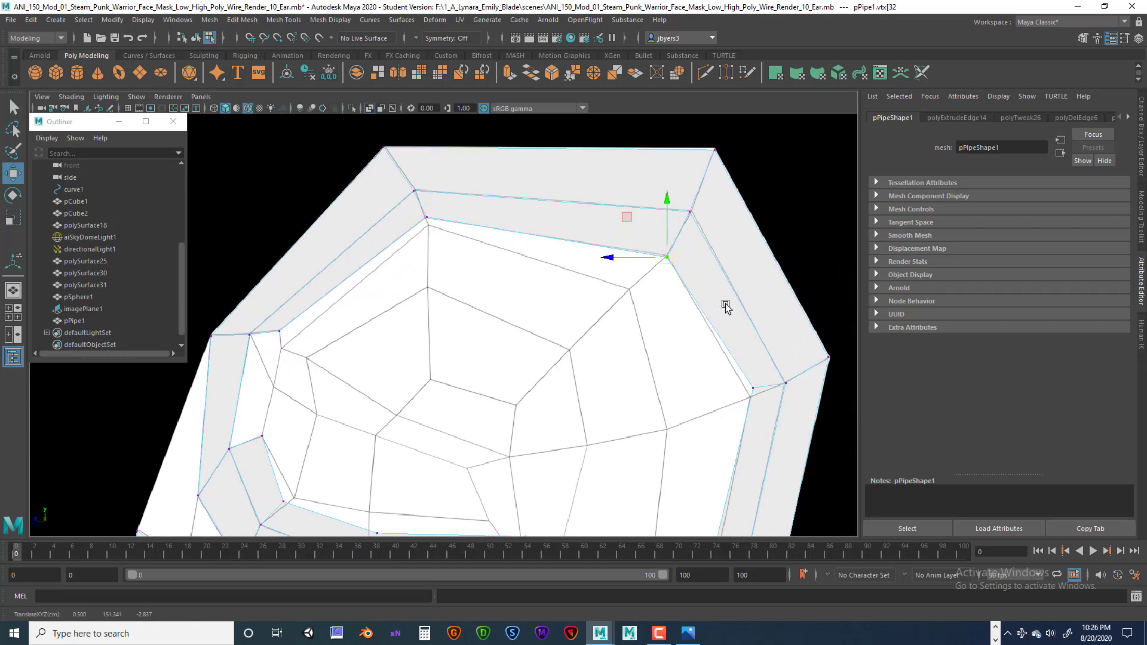
middle_click_drag(770, 386, 729, 309, "alt")
left_click(715, 314)
left_click_drag(716, 314, 713, 333)
- Move the extruded vertex at the lower end of the ear's right side onto its reference wireframe point
middle_click_drag(712, 332, 710, 251, "alt")
left_click(660, 440)
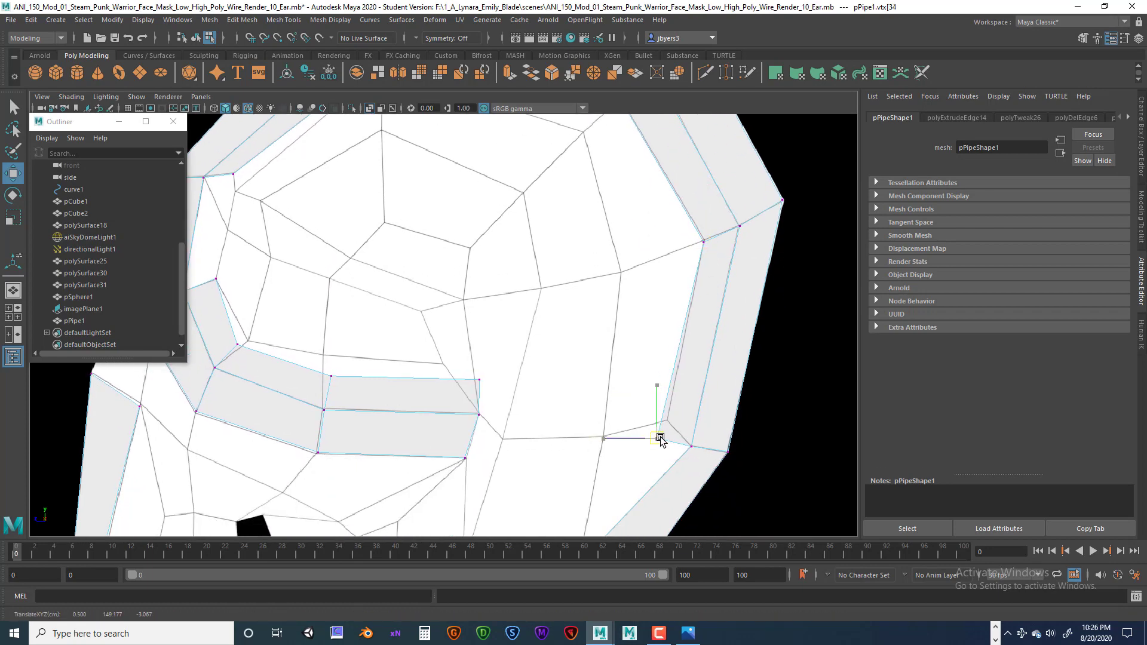
scroll(602, 408, "down", 5)
scroll(579, 353, "up", 6)
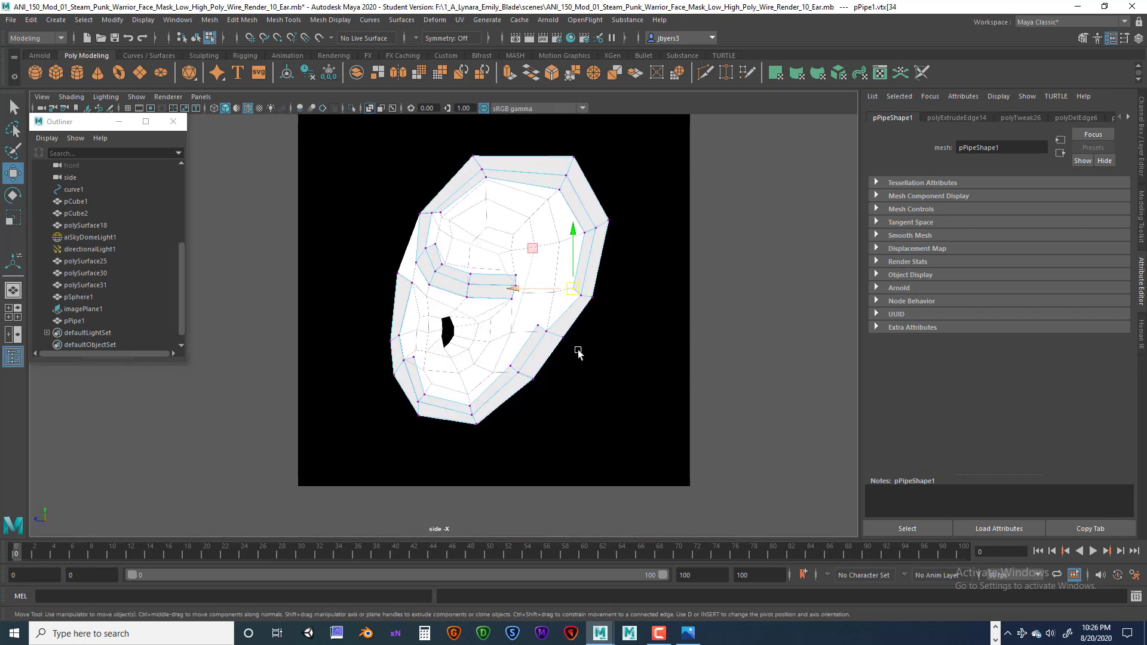
middle_click_drag(618, 323, 602, 325, "alt")
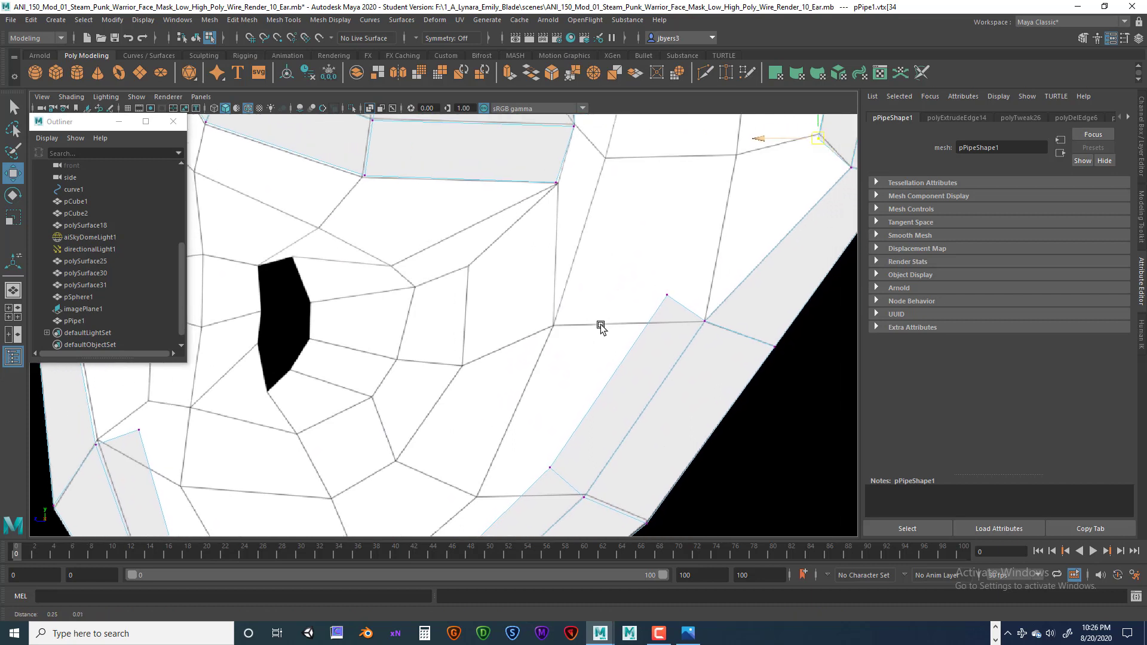
- Move the two extruded vertices along the ear's lower right side onto their matching reference wireframe points
left_click(666, 299)
left_click_drag(666, 300, 552, 328)
middle_click_drag(579, 405, 636, 301, "alt")
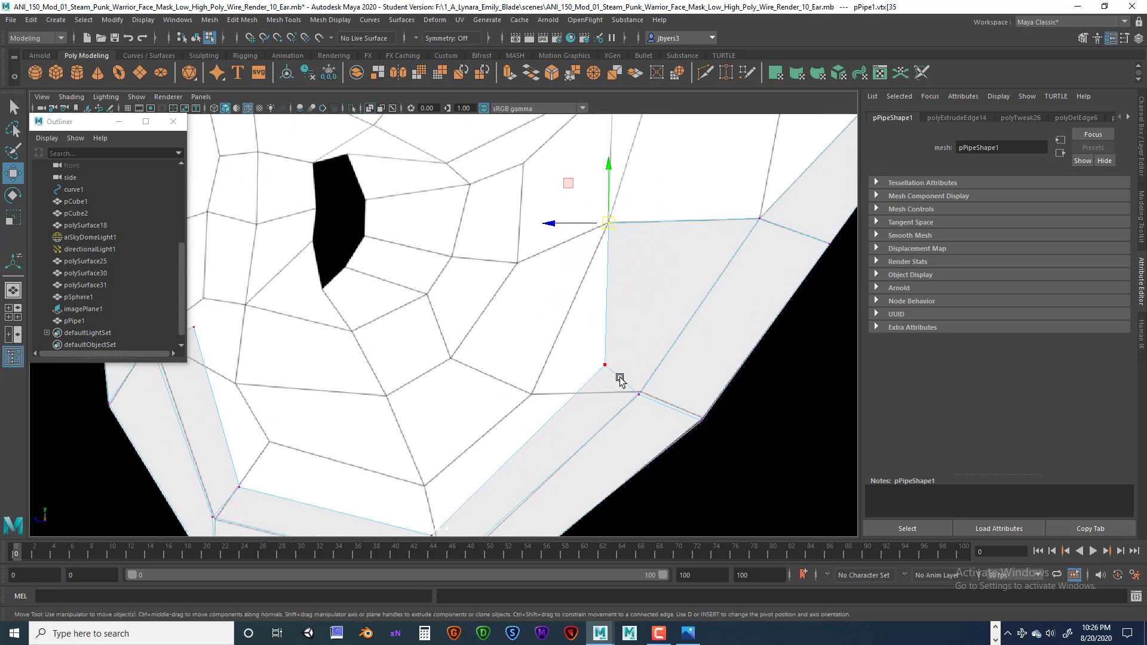
left_click(606, 365)
left_click_drag(605, 364, 538, 392)
- Move the two extruded vertices at the bottom of the ear up onto their reference wireframe points
middle_click_drag(527, 430, 682, 291, "alt")
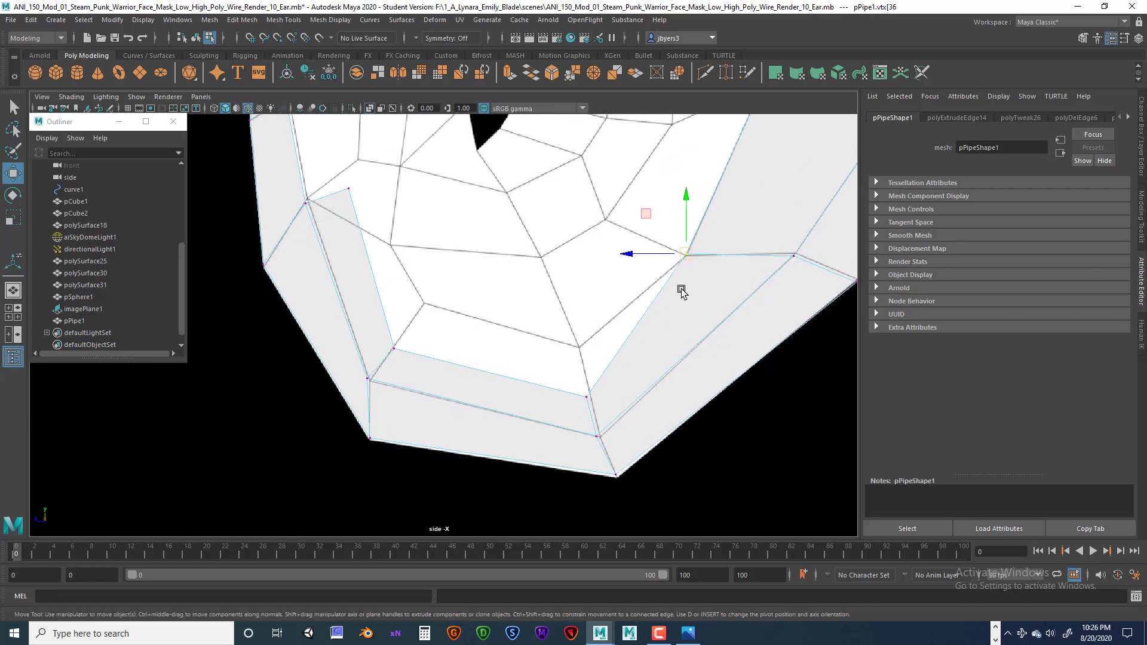
left_click(587, 396)
left_click_drag(587, 396, 577, 348)
left_click(394, 348)
left_click_drag(393, 348, 420, 305)
- Move the extruded strip's end vertex at the ear's lower left onto its reference wireframe point
scroll(421, 306, "down", 10)
scroll(411, 284, "up", 8)
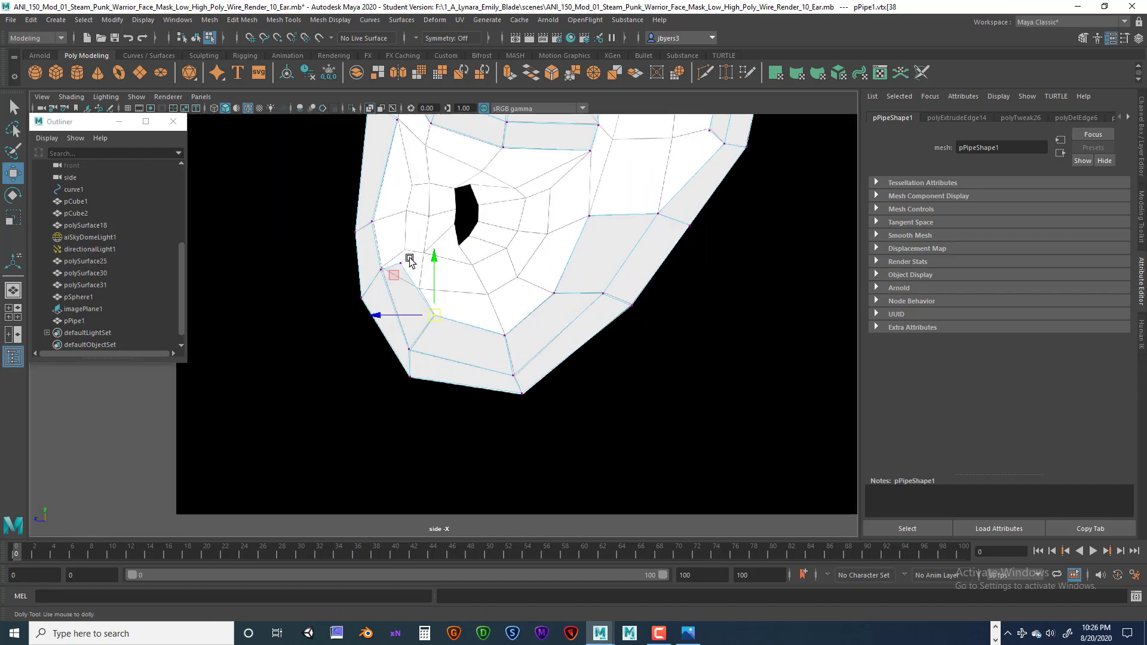
left_click(369, 218)
left_click_drag(369, 218, 400, 258)
scroll(621, 326, "down", 10)
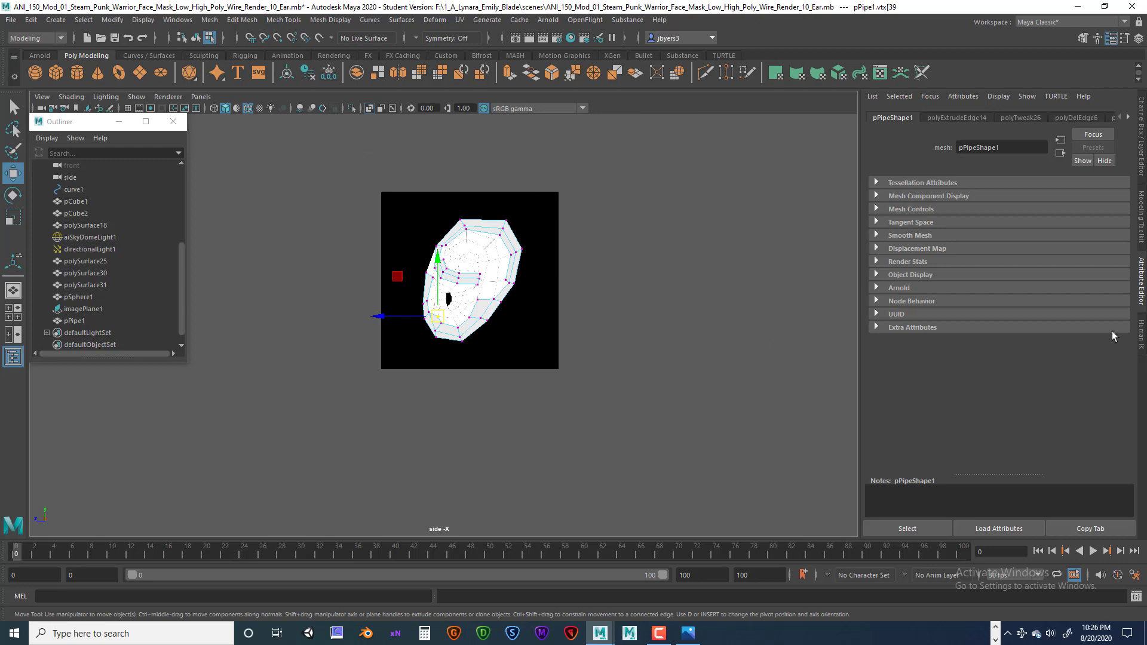
- Bring the picture Drawing of the Human Ear.jpg into view, study the ear shapes, and move it away again
mouse_move(1146, 95)
left_mouse_down()
mouse_move(725, 115)
mouse_move(1146, 123)
left_mouse_up()
scroll(627, 182, "up", 1)
scroll(510, 225, "up", 5)
scroll(519, 275, "up", 3)
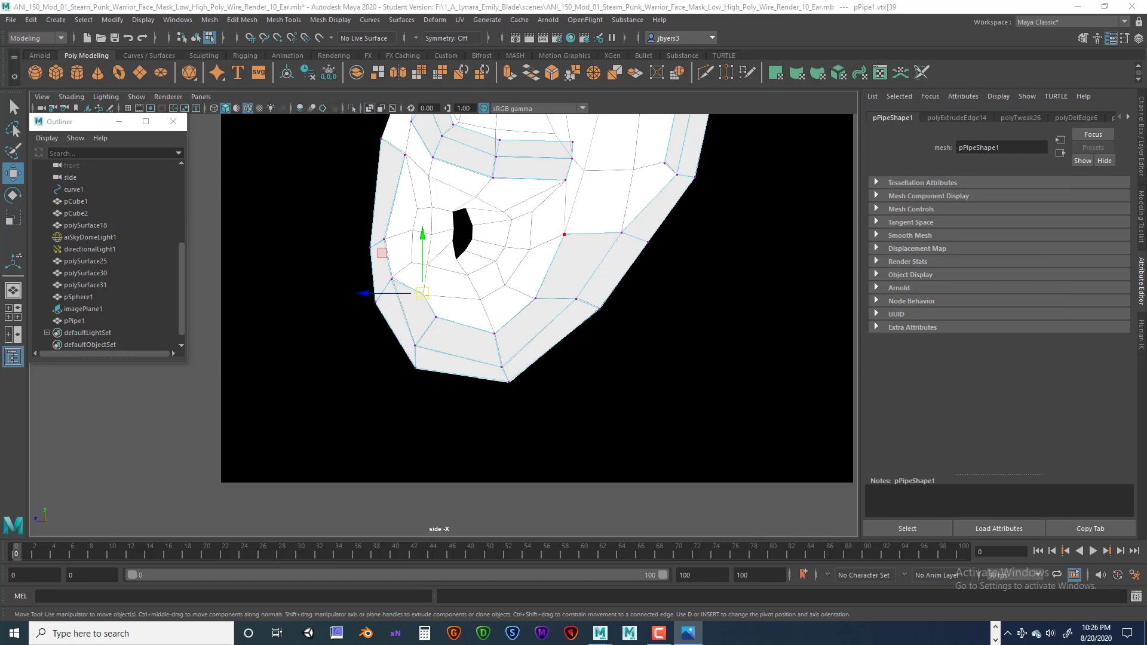
left_click_drag(1146, 124, 787, 111)
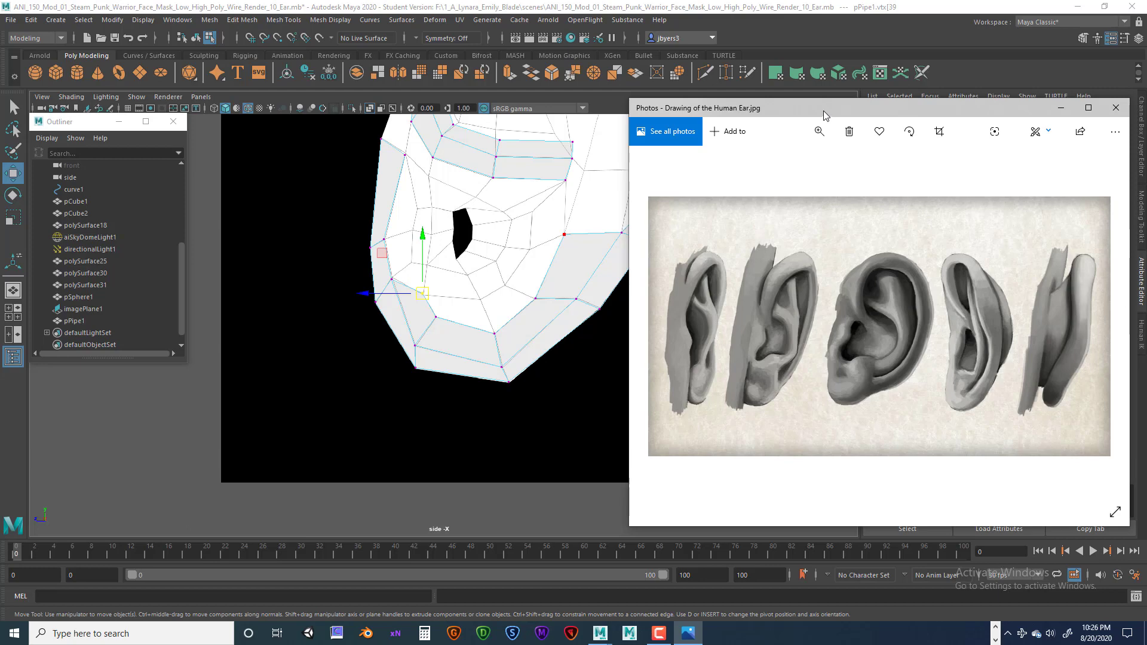
left_click_drag(817, 108, 1146, 107)
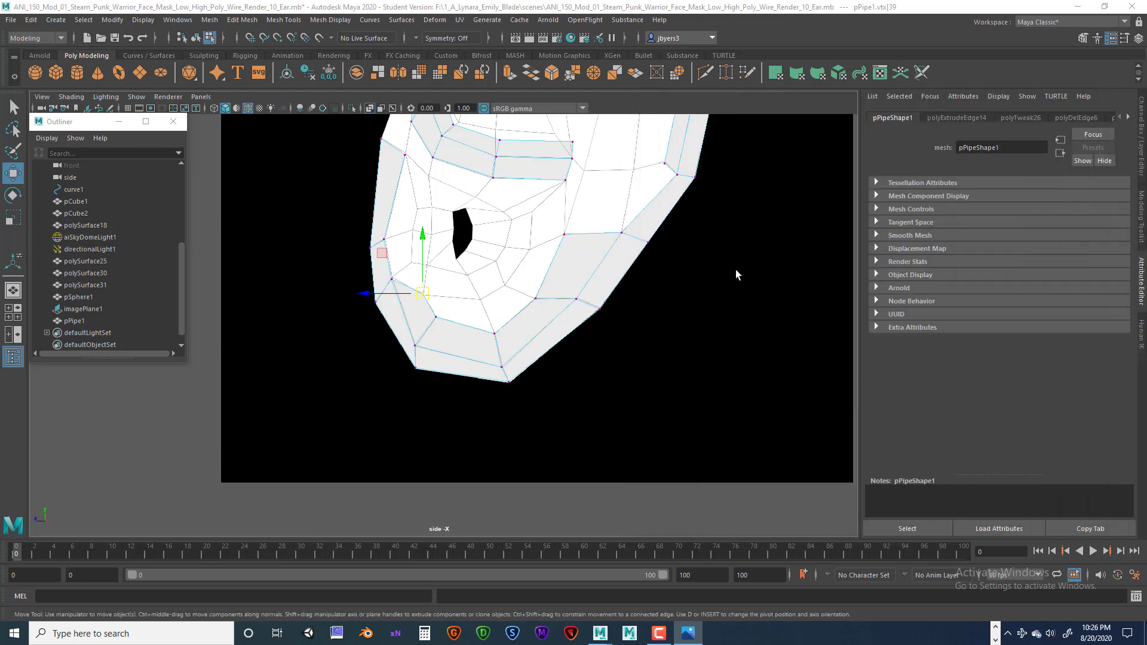
- Examine how the extruded strips around the upper ear and right side match the reference wireframe
scroll(598, 358, "up", 5)
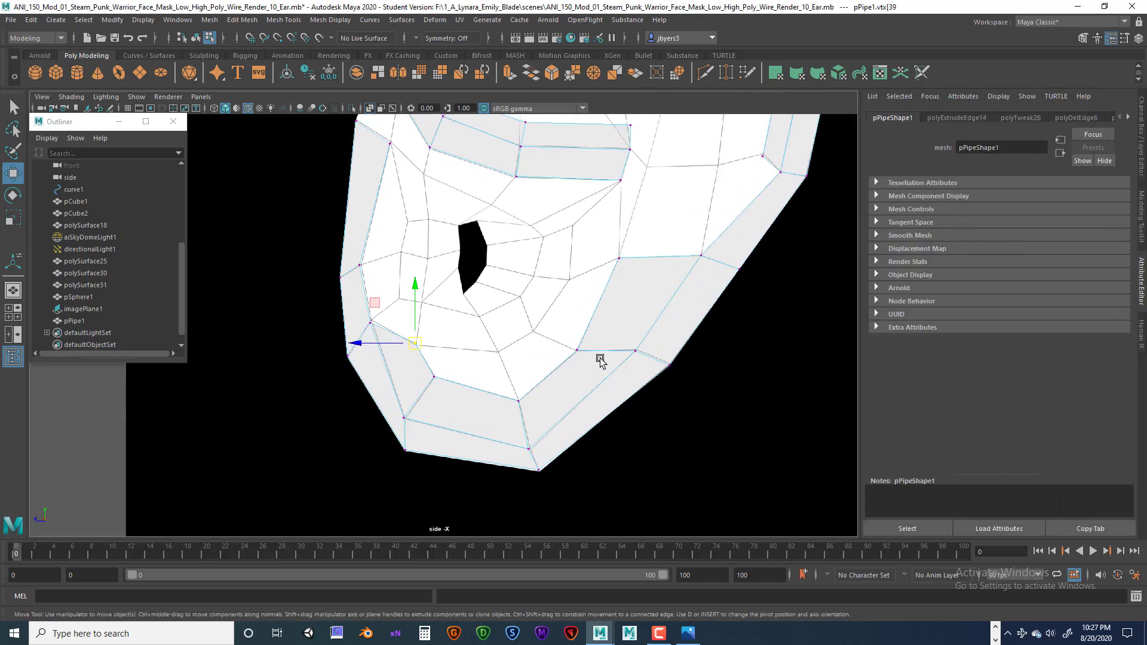
middle_click_drag(654, 238, 607, 364, "alt")
middle_click_drag(634, 217, 670, 308, "alt")
scroll(574, 191, "up", 2)
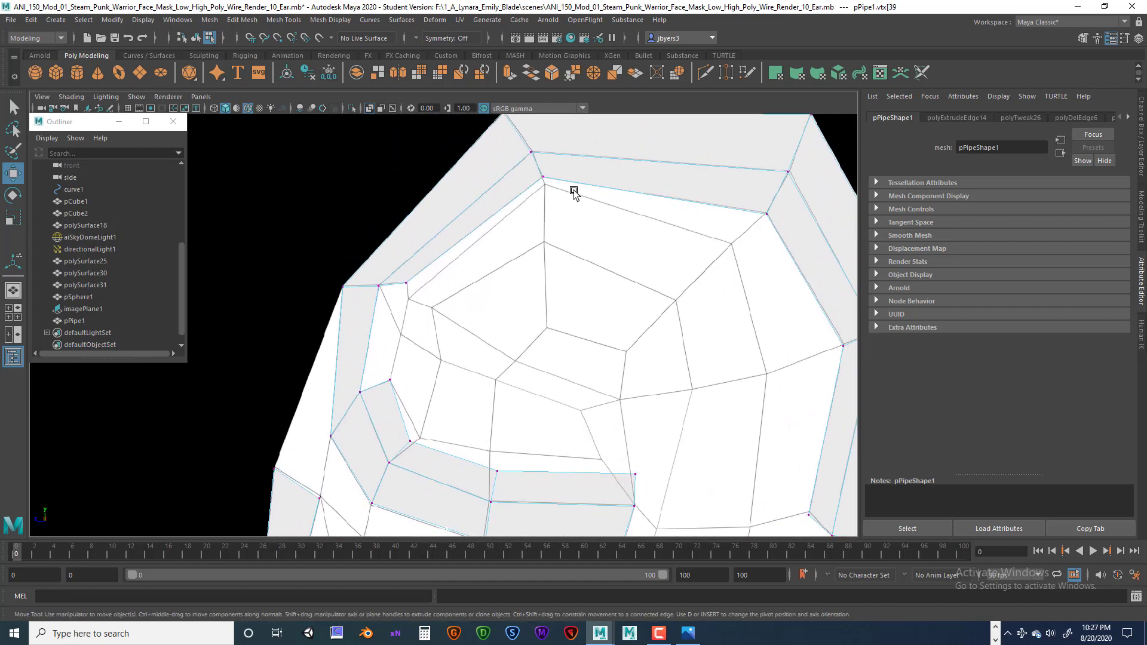
scroll(717, 197, "down", 4)
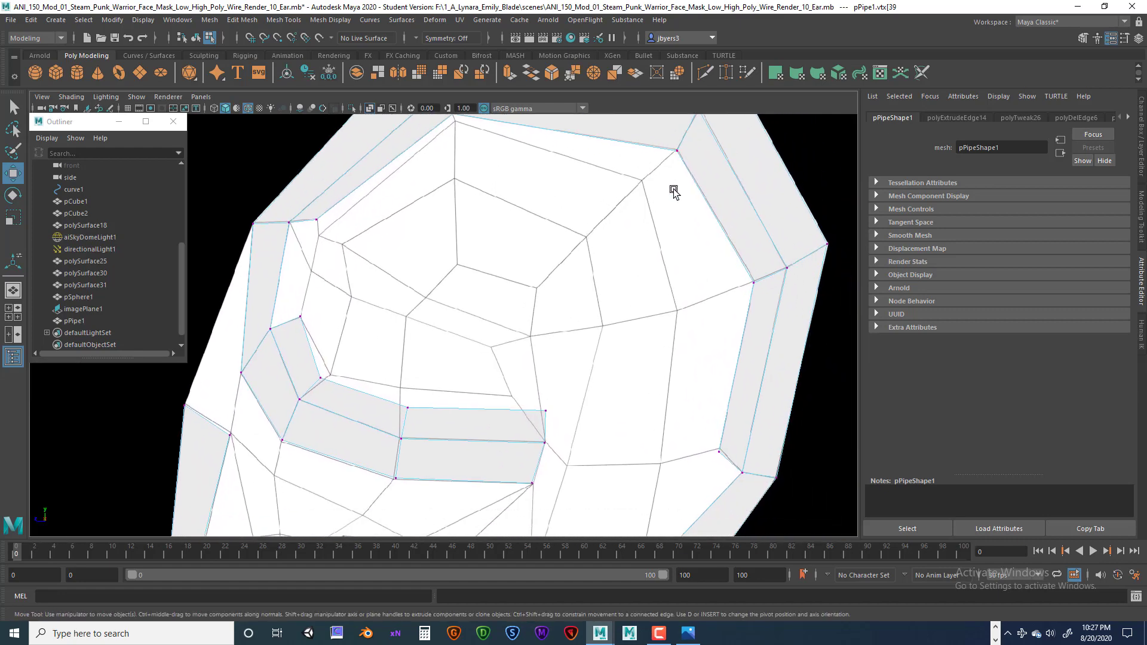
scroll(646, 274, "up", 3)
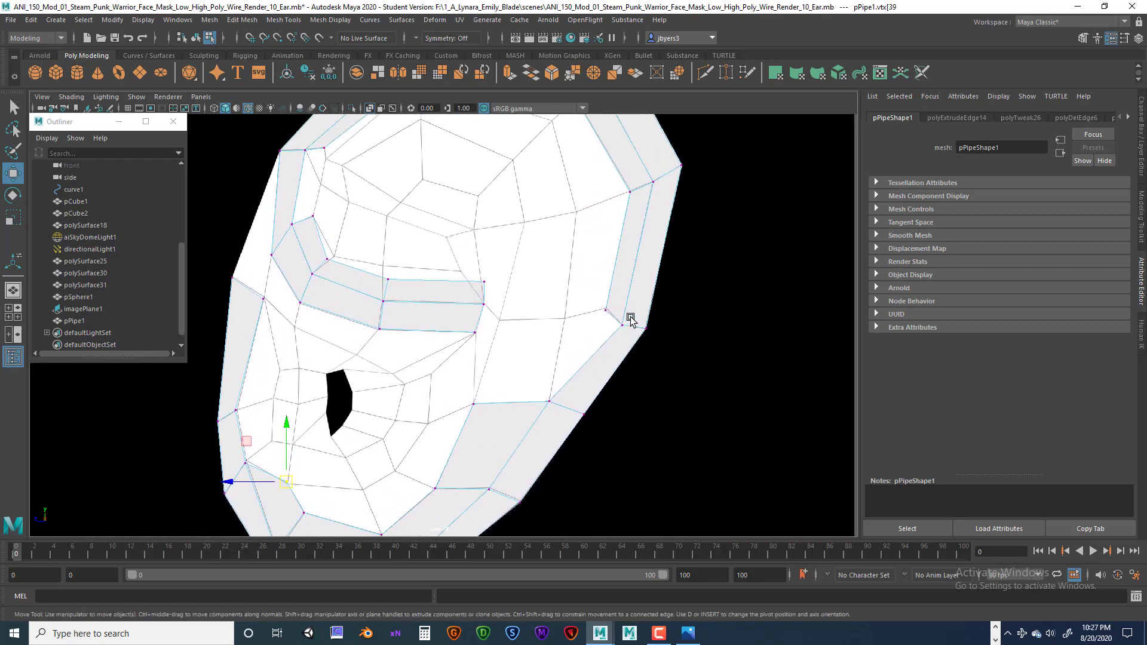
left_click(603, 309)
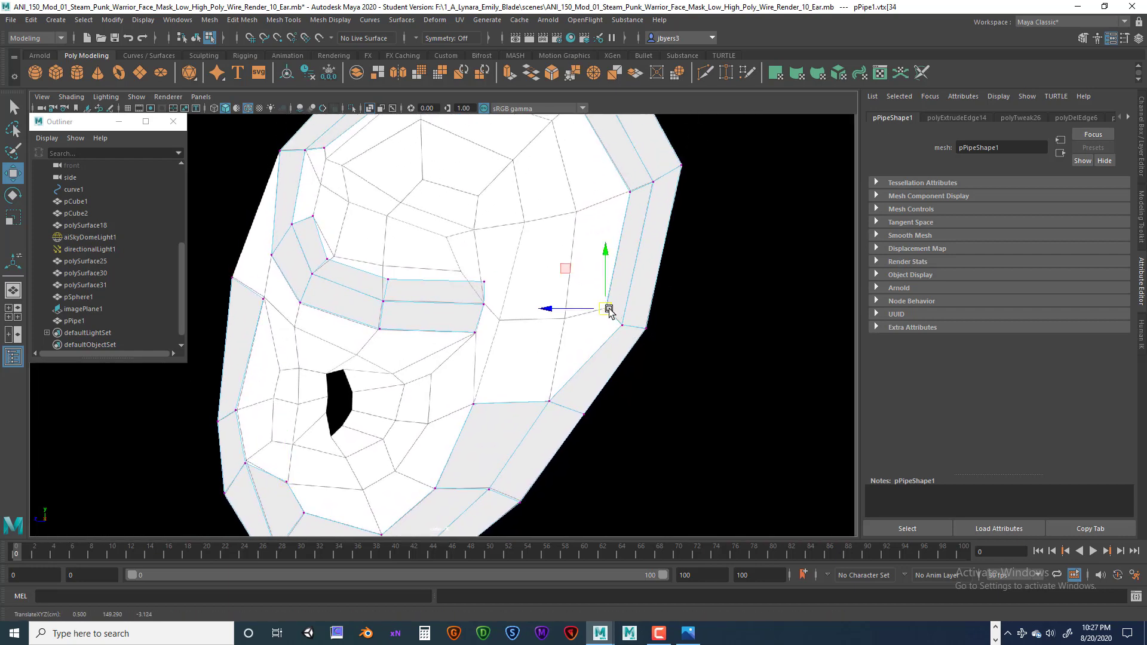
middle_click_drag(591, 291, 654, 266, "alt")
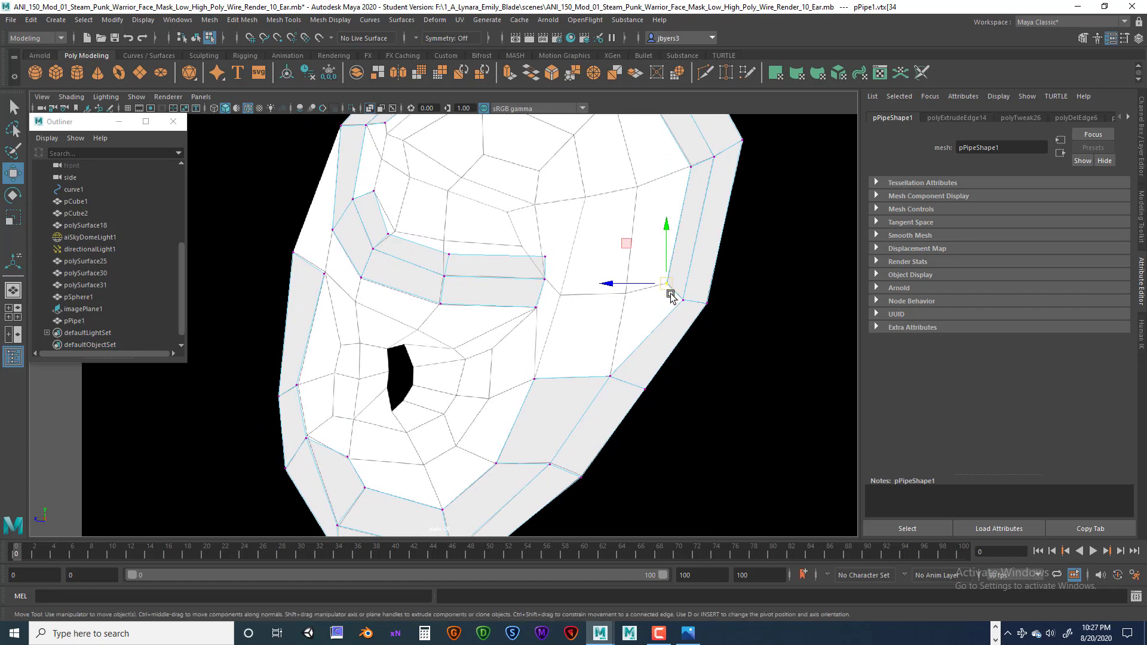
scroll(680, 246, "up", 2)
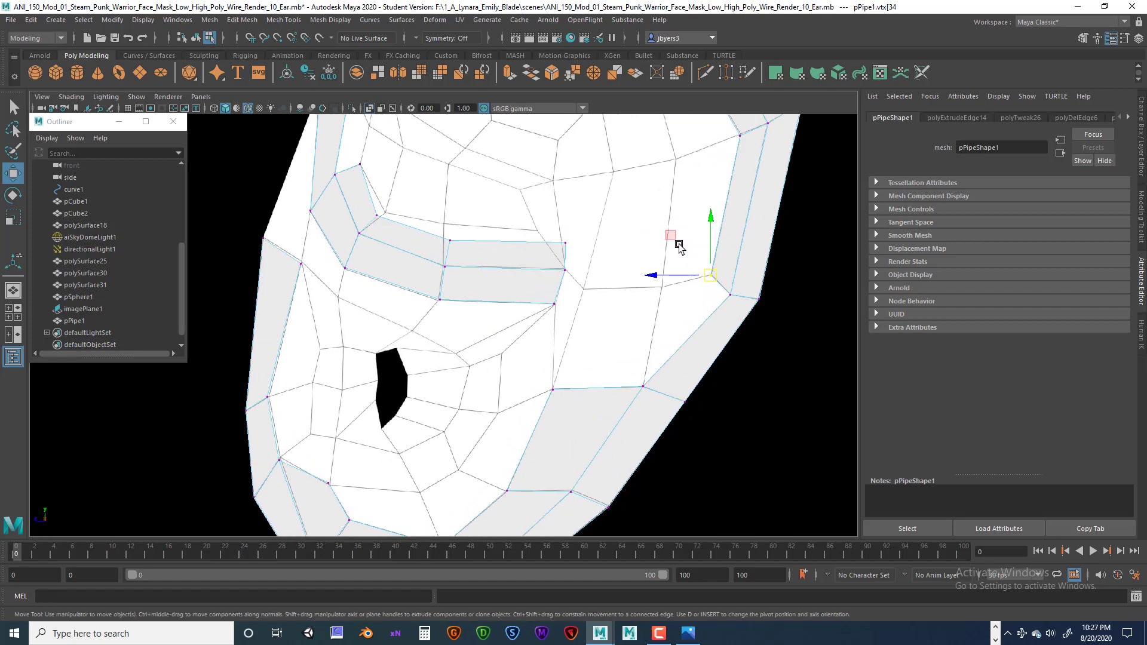
middle_click_drag(587, 248, 676, 117, "alt")
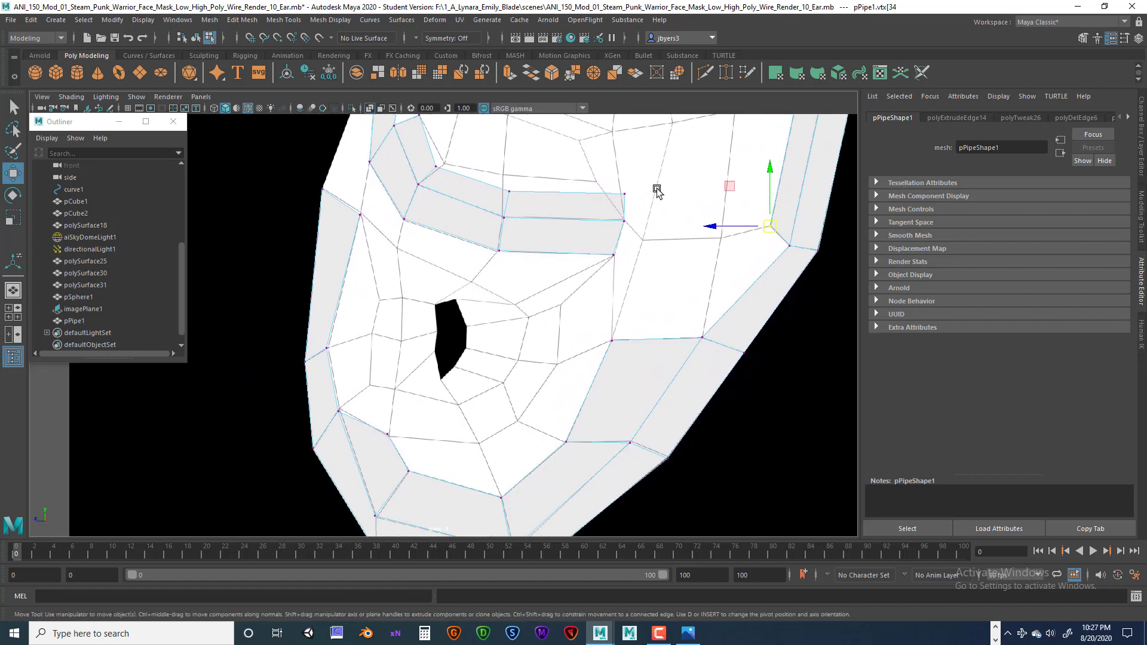
mouse_move(658, 187)
middle_mouse_down("alt")
mouse_move(655, 178)
mouse_move(656, 187)
middle_mouse_up("alt")
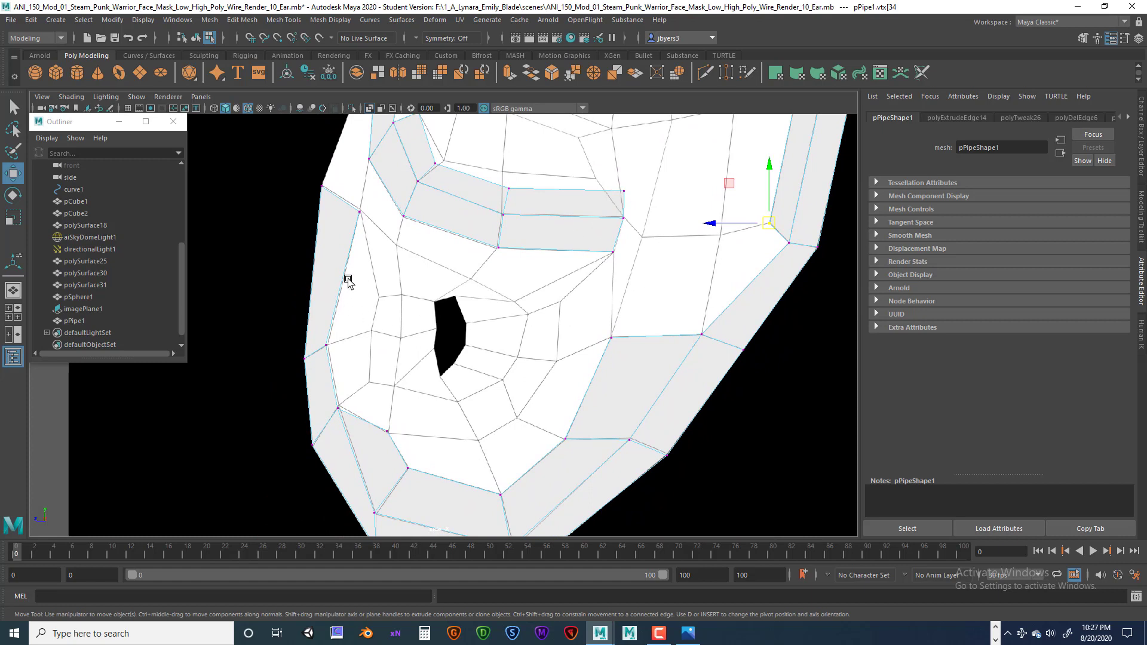
- Extrude the three inner edges on the ear's lower left side inward with a local Y translation of about 0.369
right_click_drag(344, 272, 351, 251)
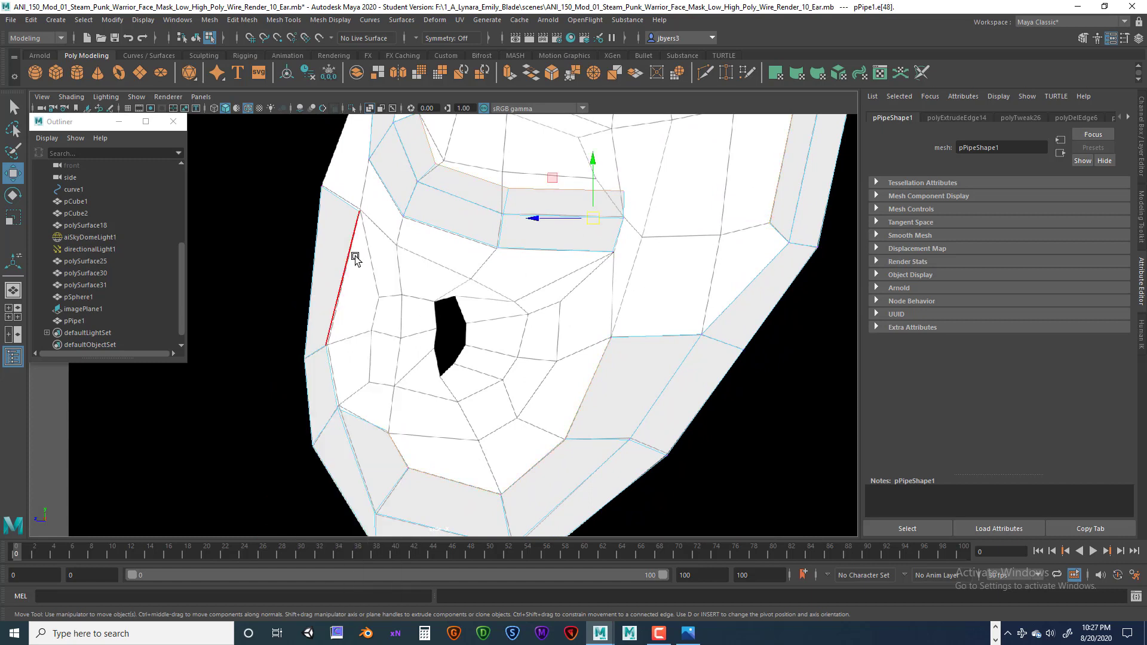
left_click(339, 325)
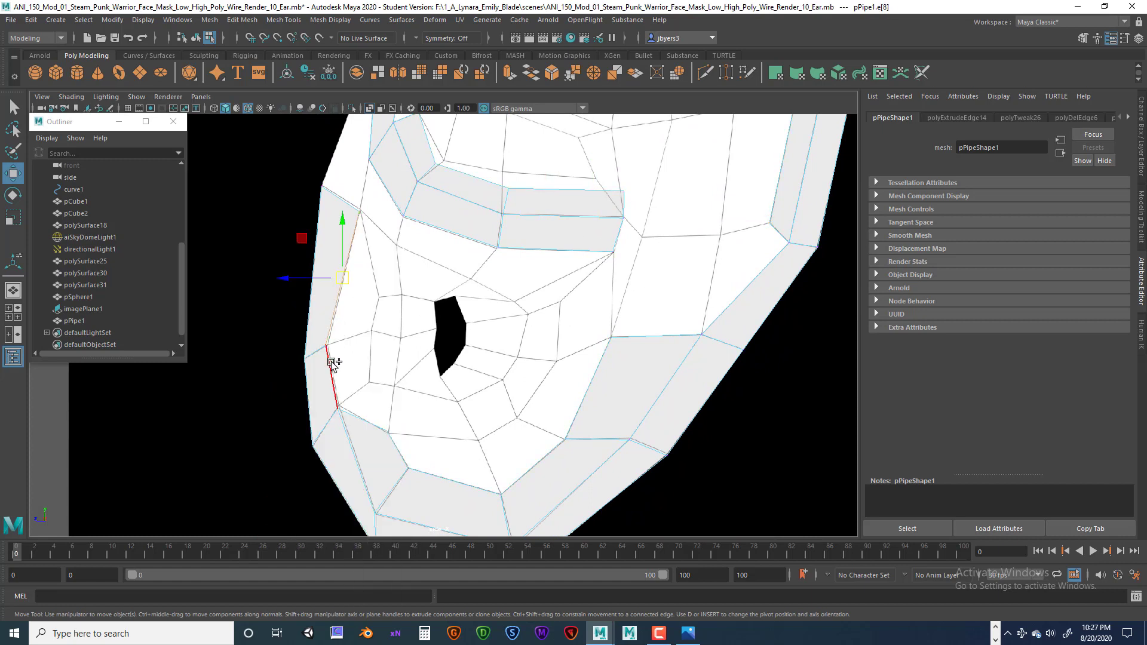
left_click(360, 418, "shift")
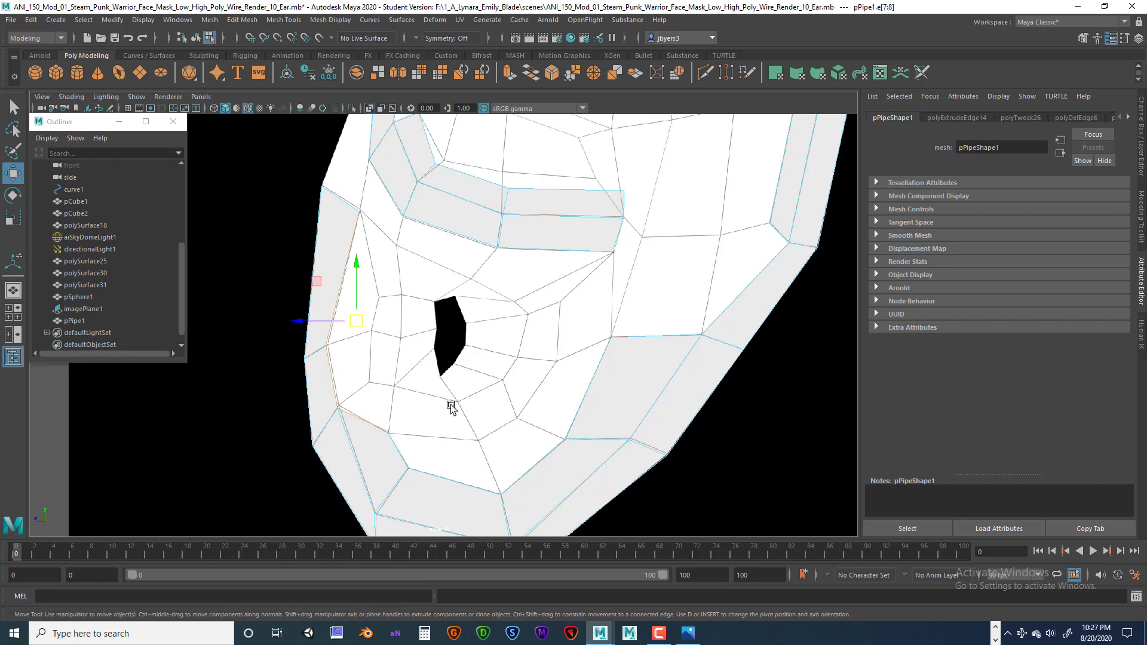
key("ctrl+e")
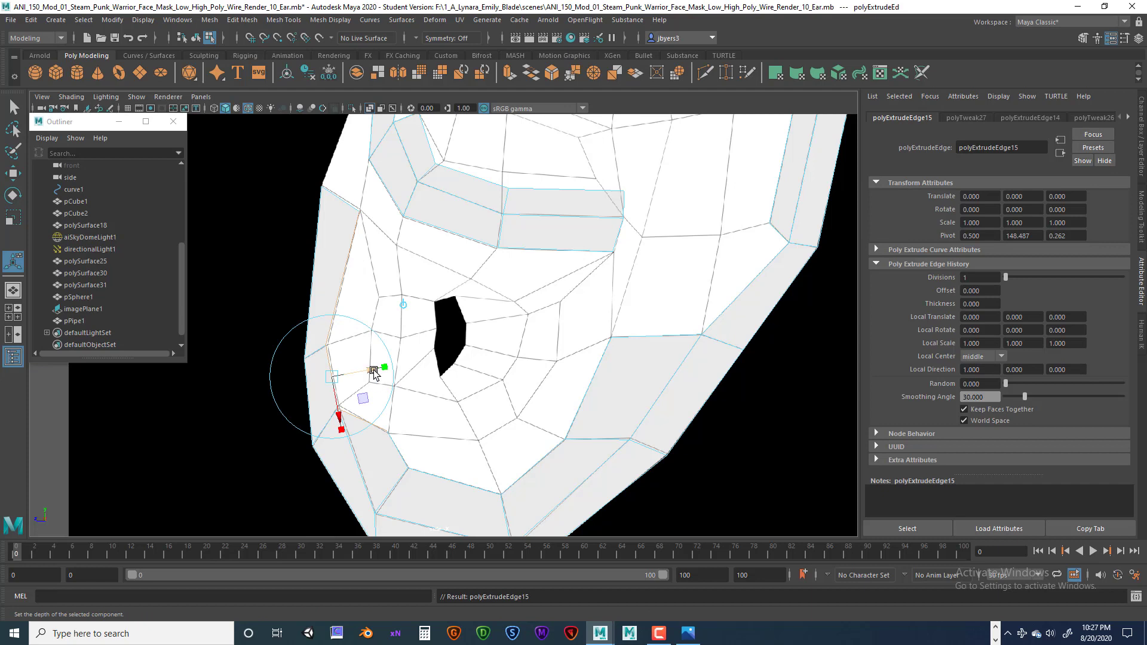
left_click_drag(375, 372, 417, 358)
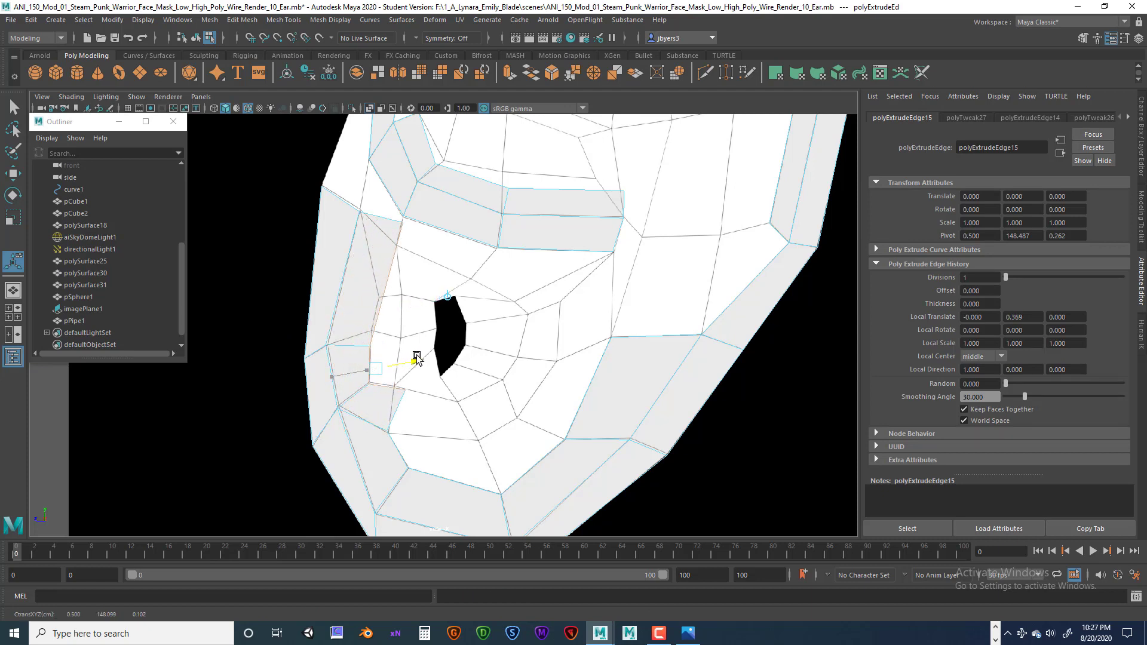
- Move the top vertex of the new lower left strip down onto its reference wireframe point beside the ear hole
right_click(389, 216)
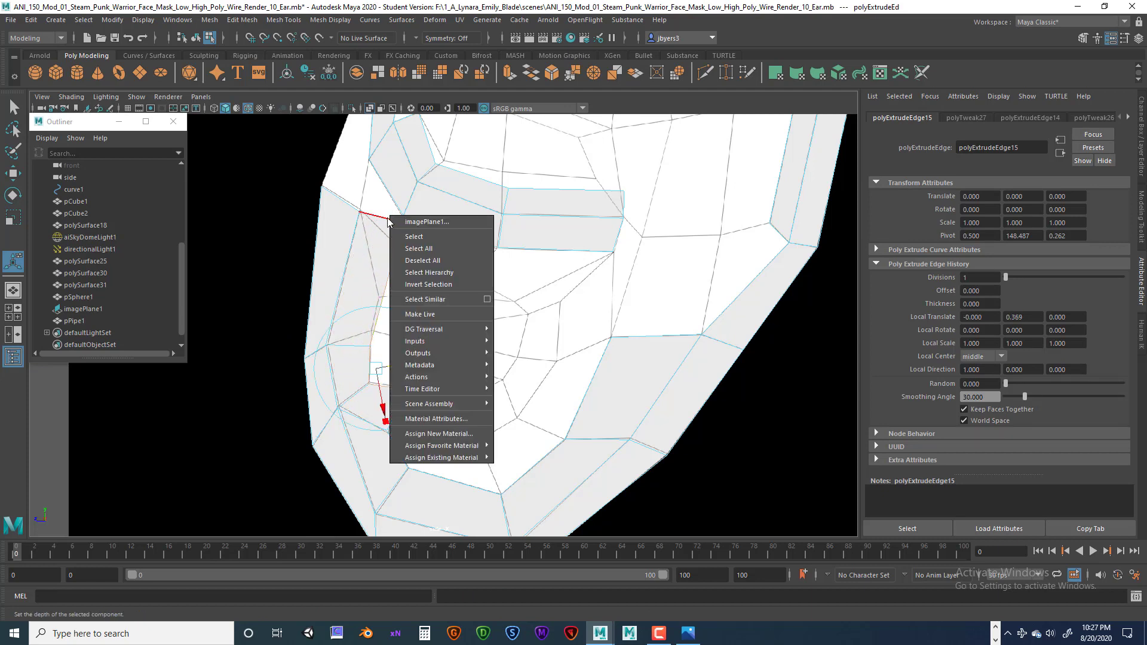
right_click_drag(377, 213, 324, 214)
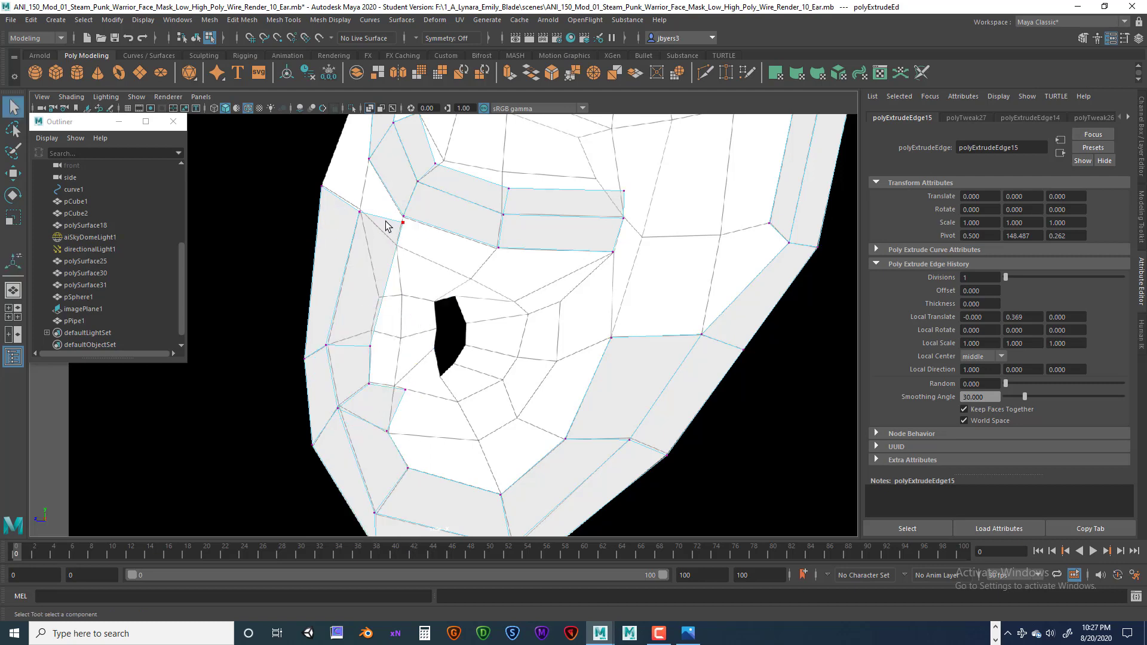
left_click(403, 223)
scroll(404, 224, "up", 2)
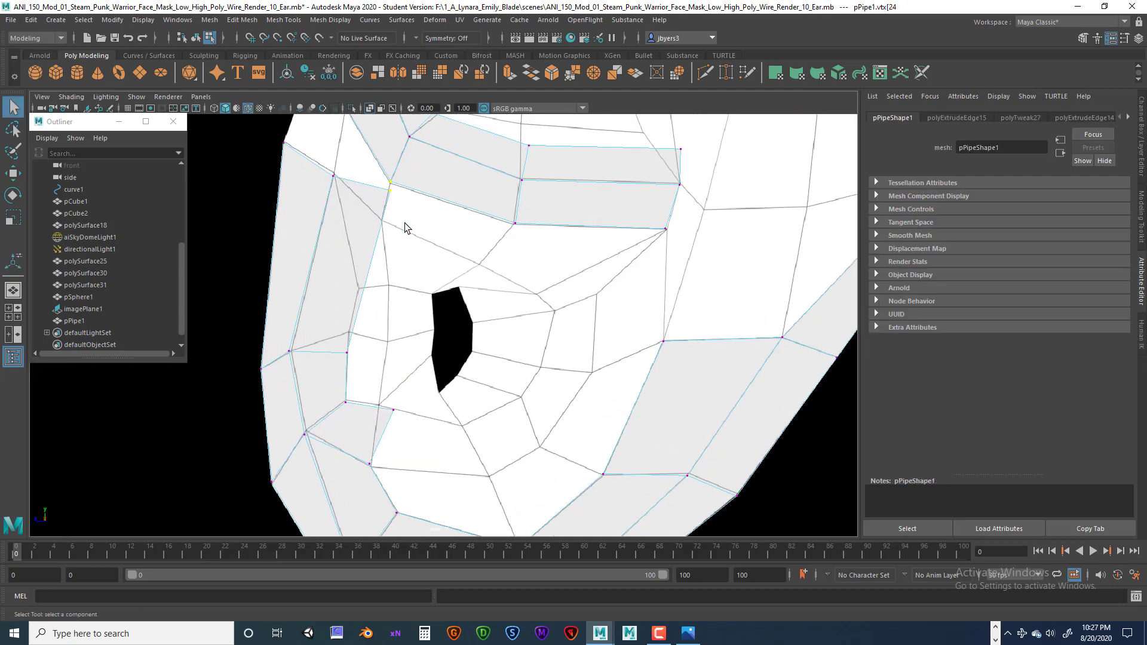
left_click(383, 201)
left_click(392, 191)
key("w")
left_click_drag(390, 196, 356, 289)
- Move the new left strip's middle vertex and lower end vertex onto their reference wireframe points
scroll(397, 328, "up", 3)
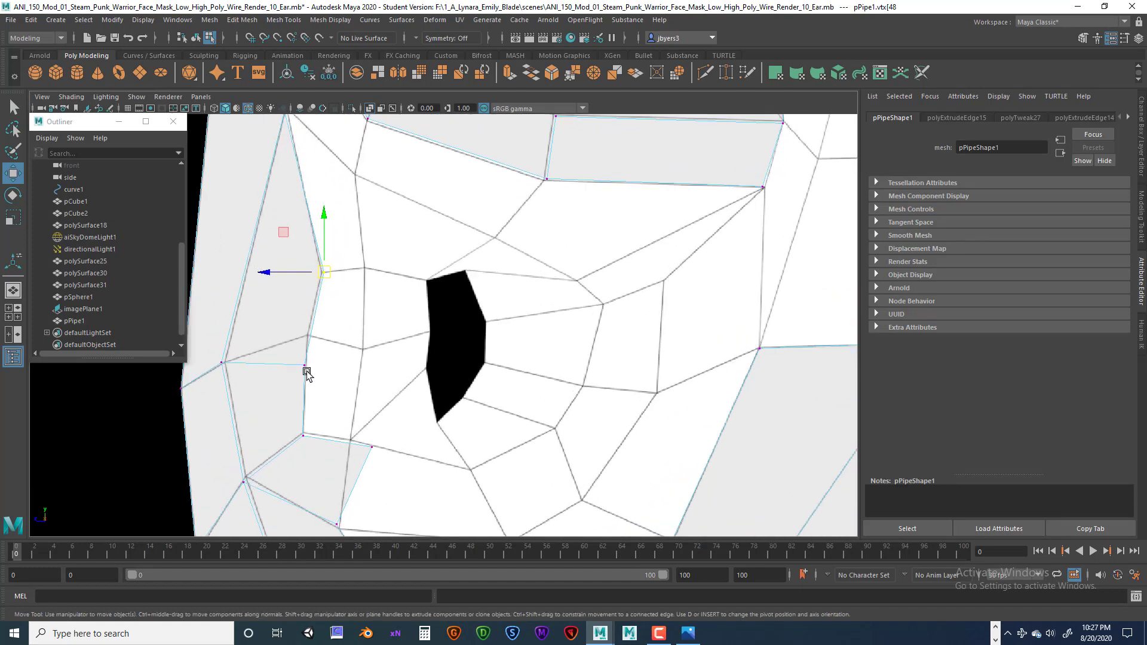
left_click(305, 365)
left_click_drag(305, 365, 307, 335)
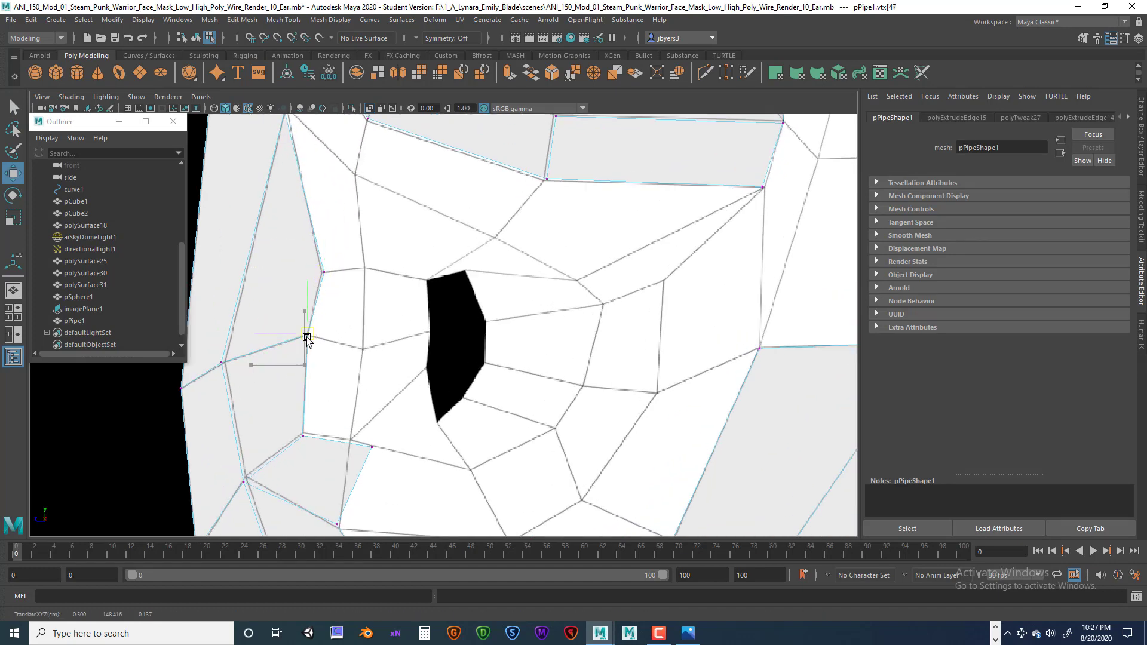
left_click_drag(294, 424, 308, 441)
left_click_drag(304, 437, 353, 440)
- Extrude the three inner edges along the ear's bottom and lower right inward with a local Y translation of about 0.341
scroll(441, 423, "down", 5)
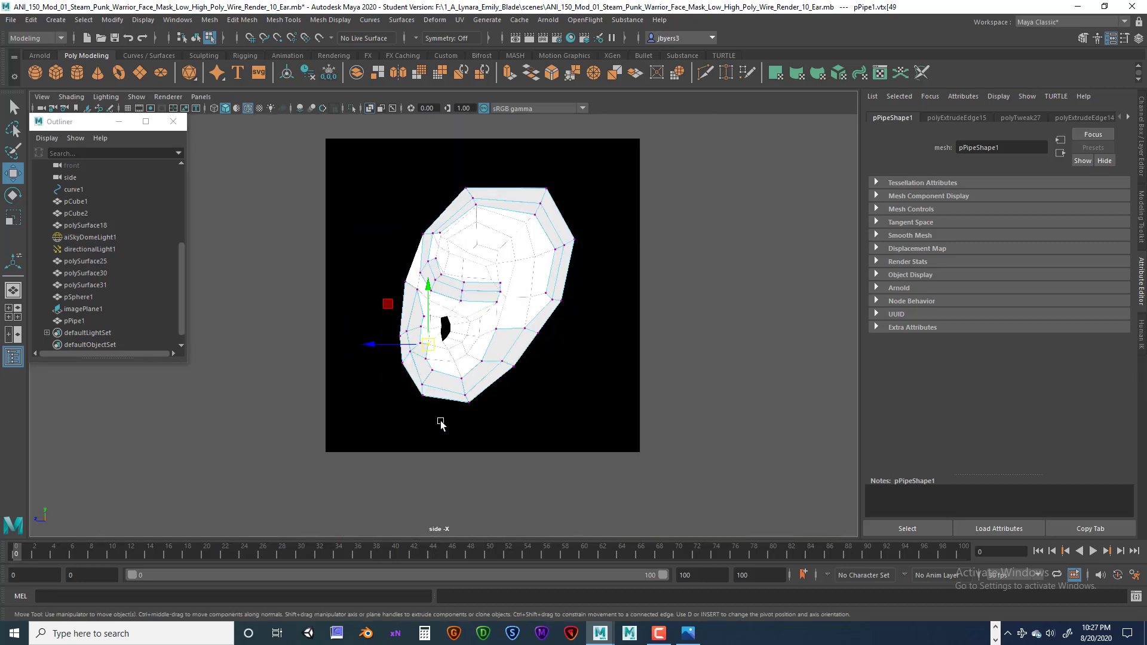
scroll(447, 413, "up", 4)
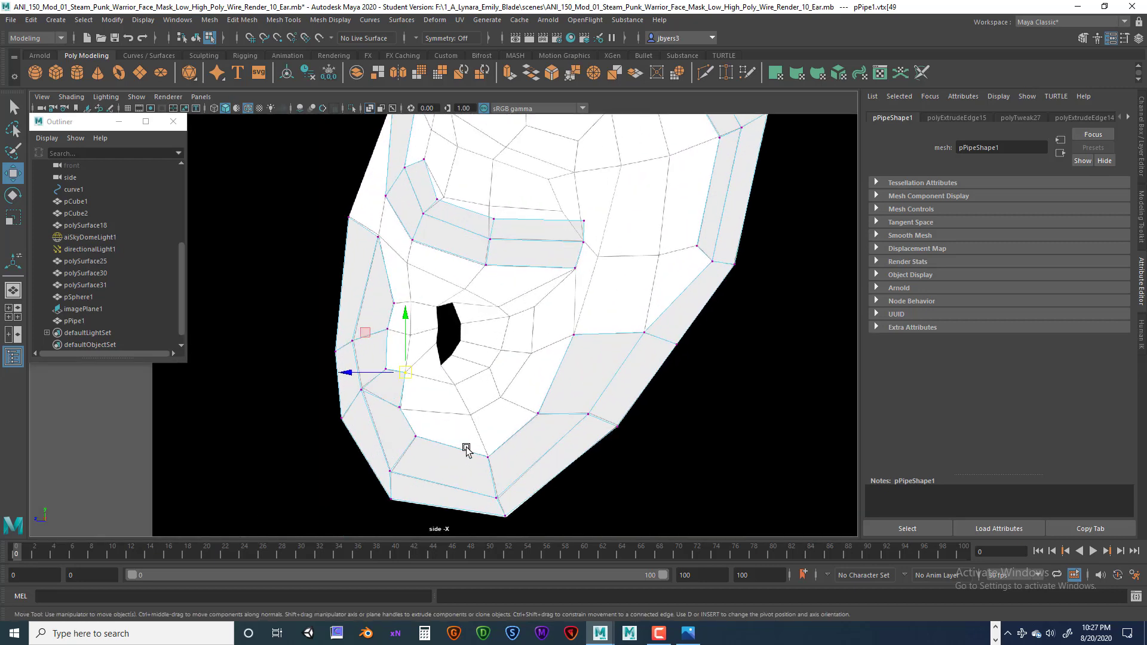
right_click_drag(467, 449, 468, 281)
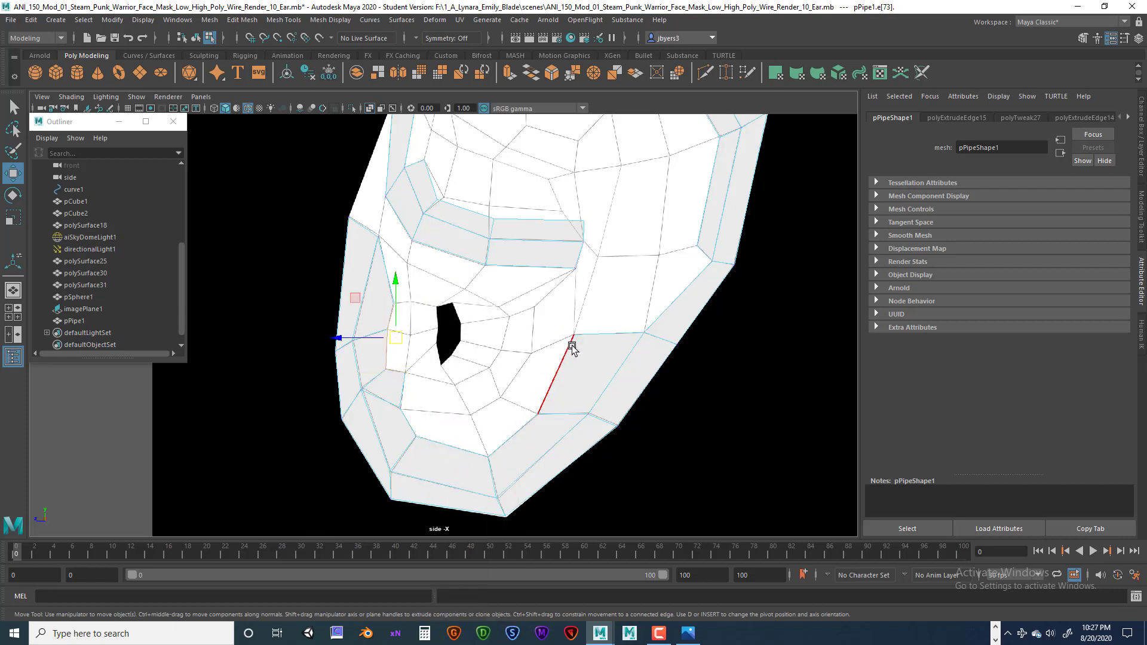
left_click(438, 444)
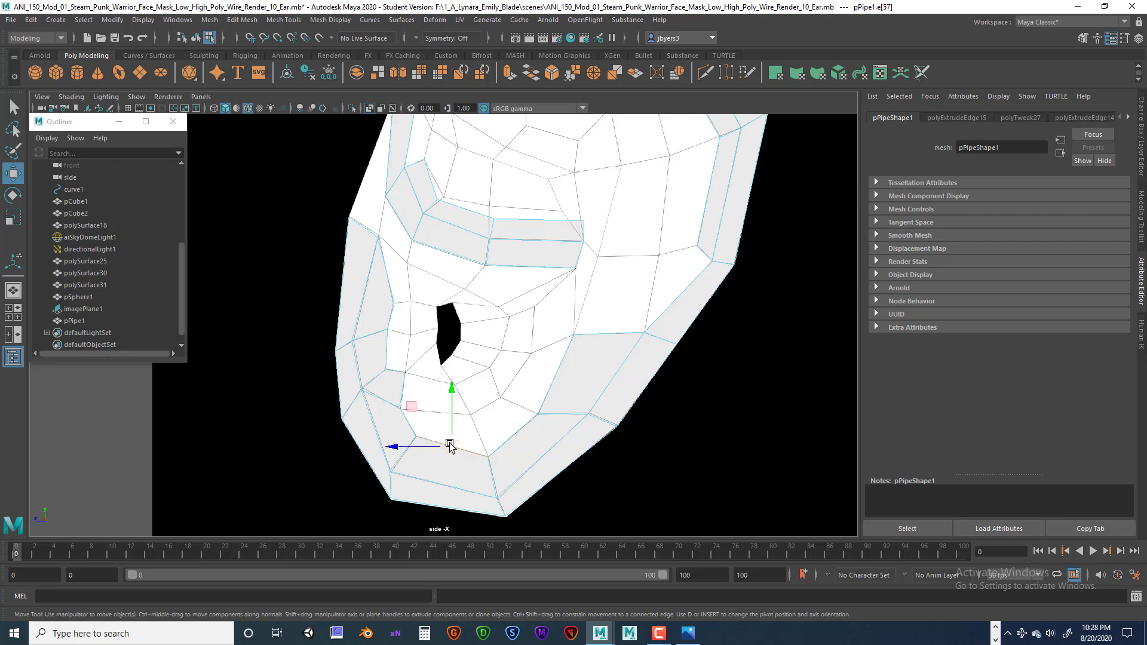
left_click(522, 432, "shift")
left_click(551, 384, "shift")
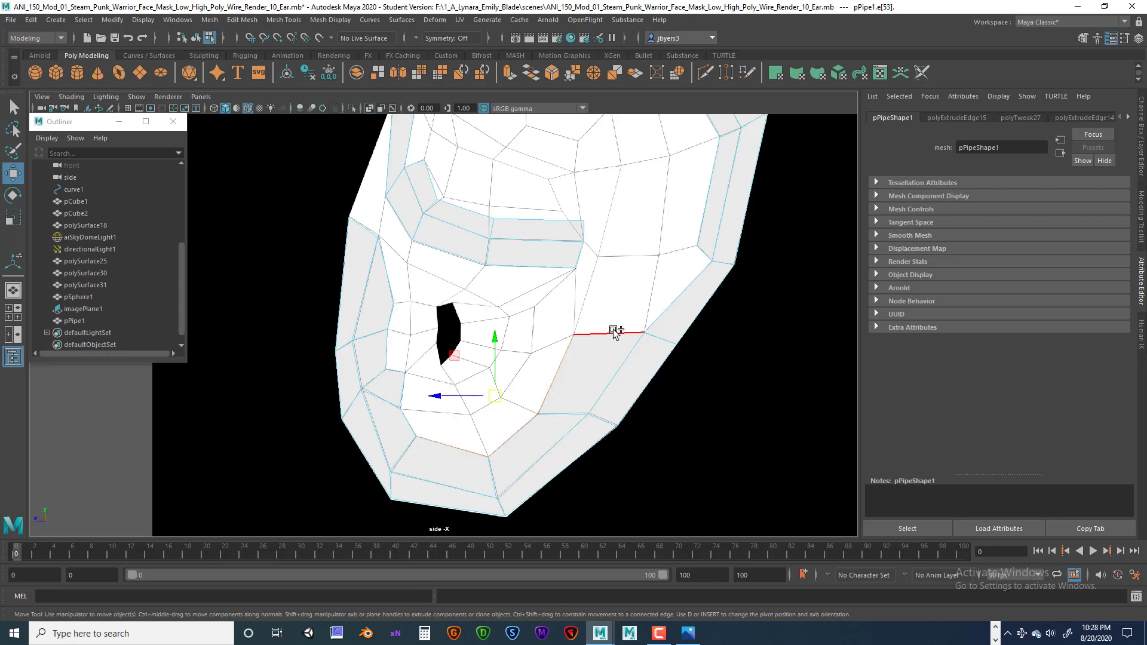
key("ctrl+e")
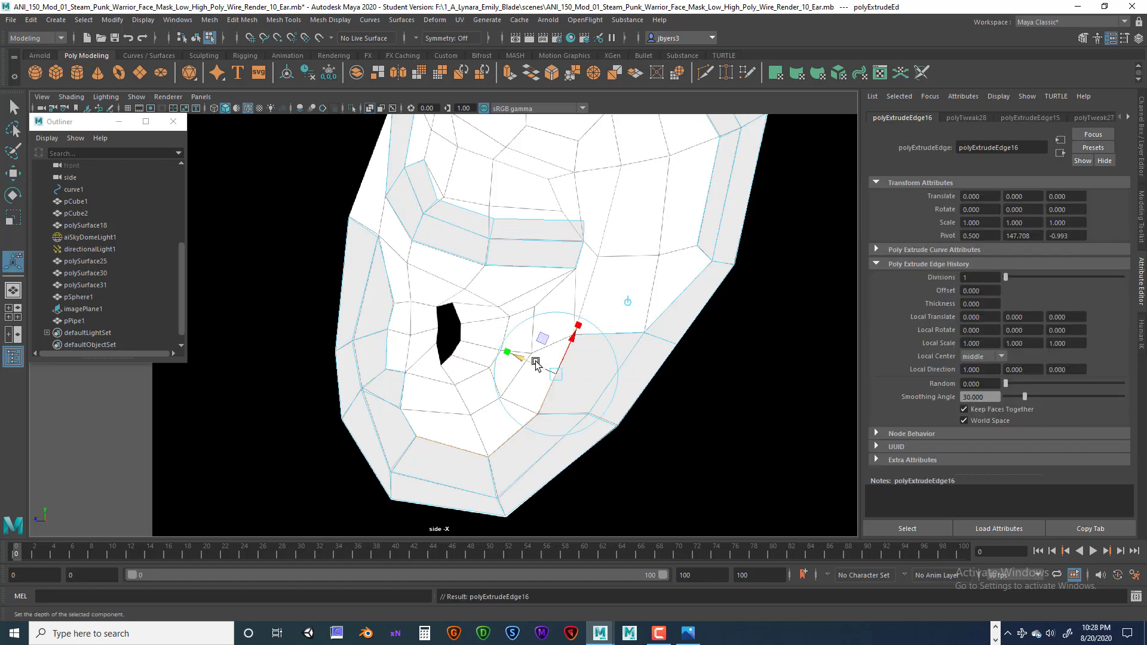
left_click_drag(515, 358, 499, 346)
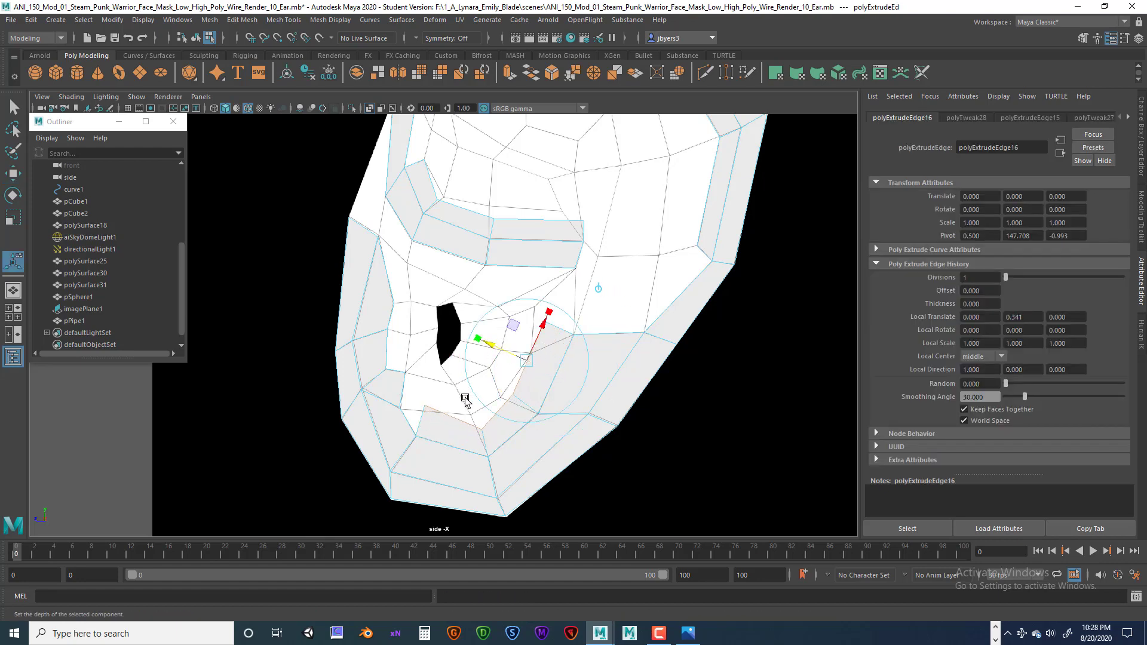
- Target-weld the left end vertex of the new bottom strip onto the lower inner corner vertex of the left strip
scroll(461, 397, "up", 5)
middle_click_drag(430, 400, 460, 321, "alt")
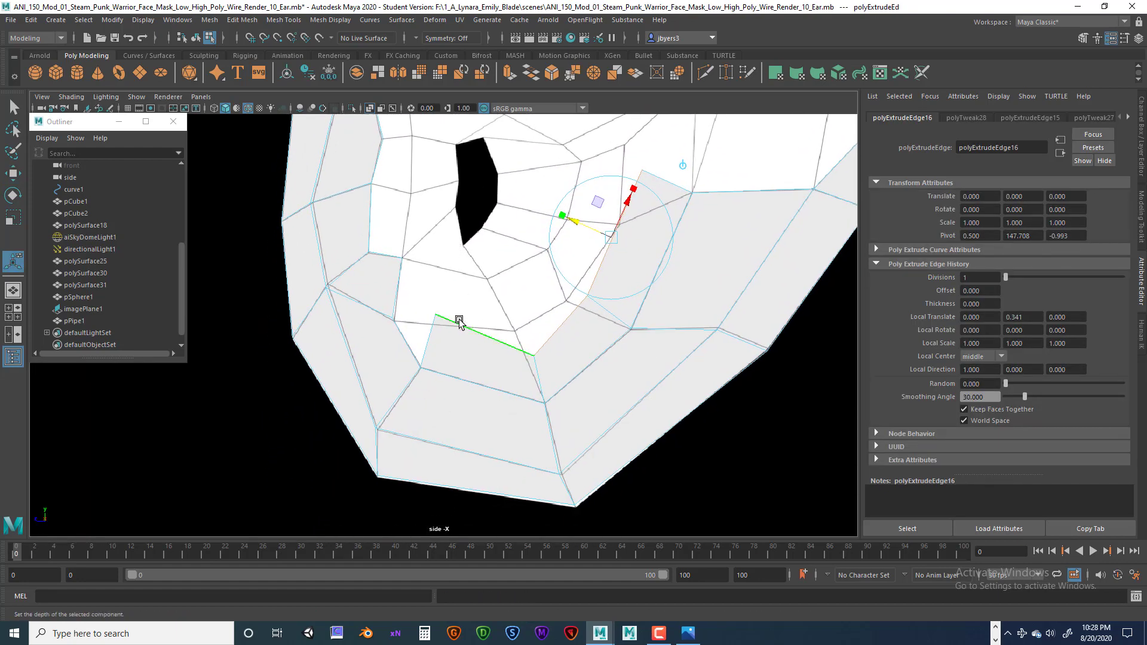
right_click_drag(448, 304, 445, 346)
left_click(444, 328)
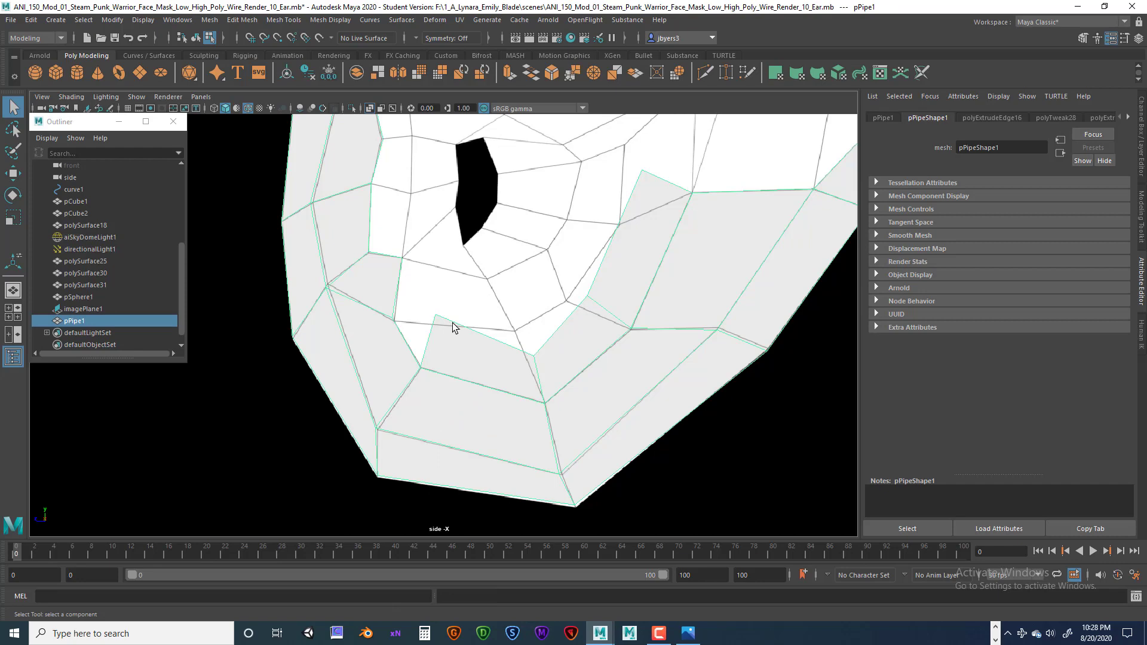
right_click_drag(452, 323, 459, 288, "shift")
scroll(448, 337, "up", 5)
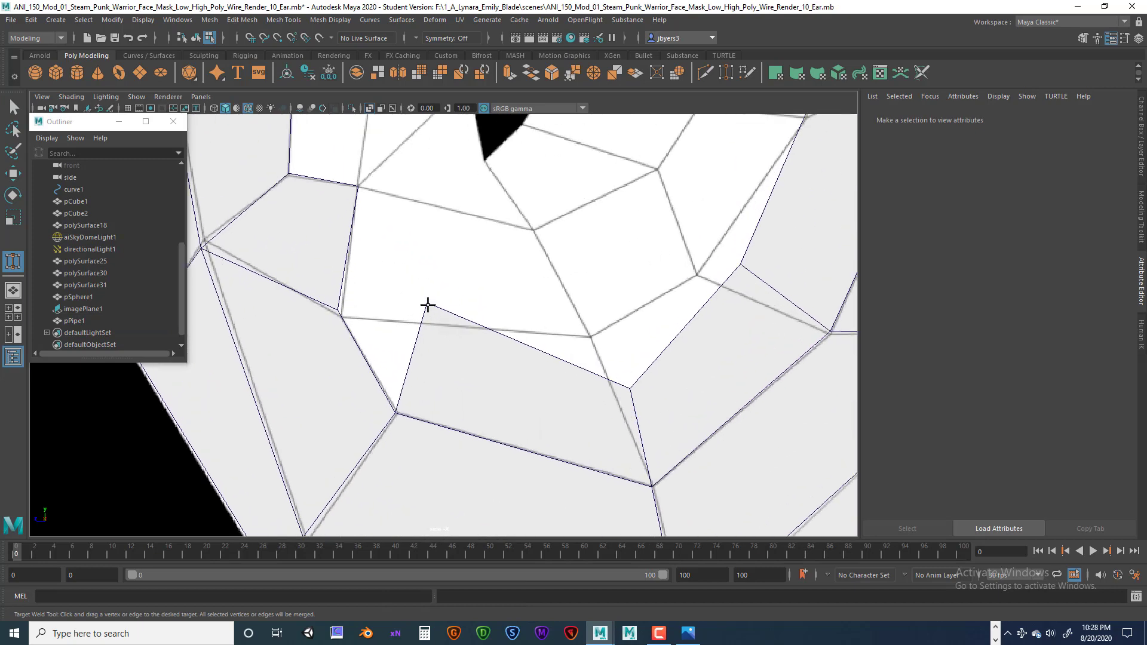
left_click(427, 304)
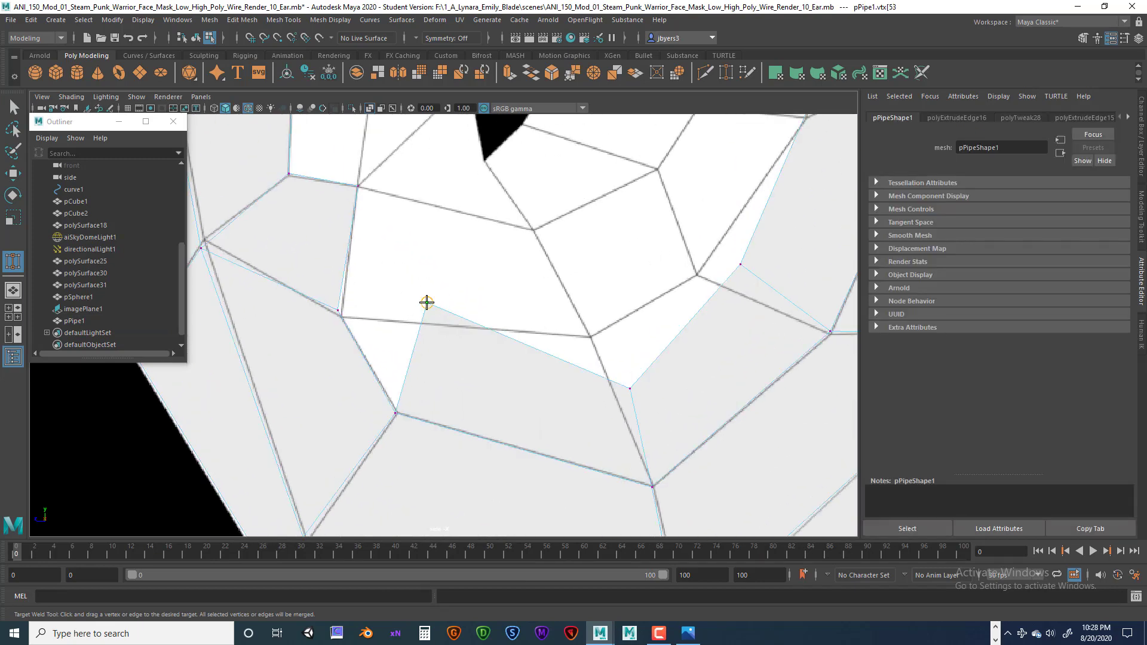
left_click_drag(427, 302, 338, 310)
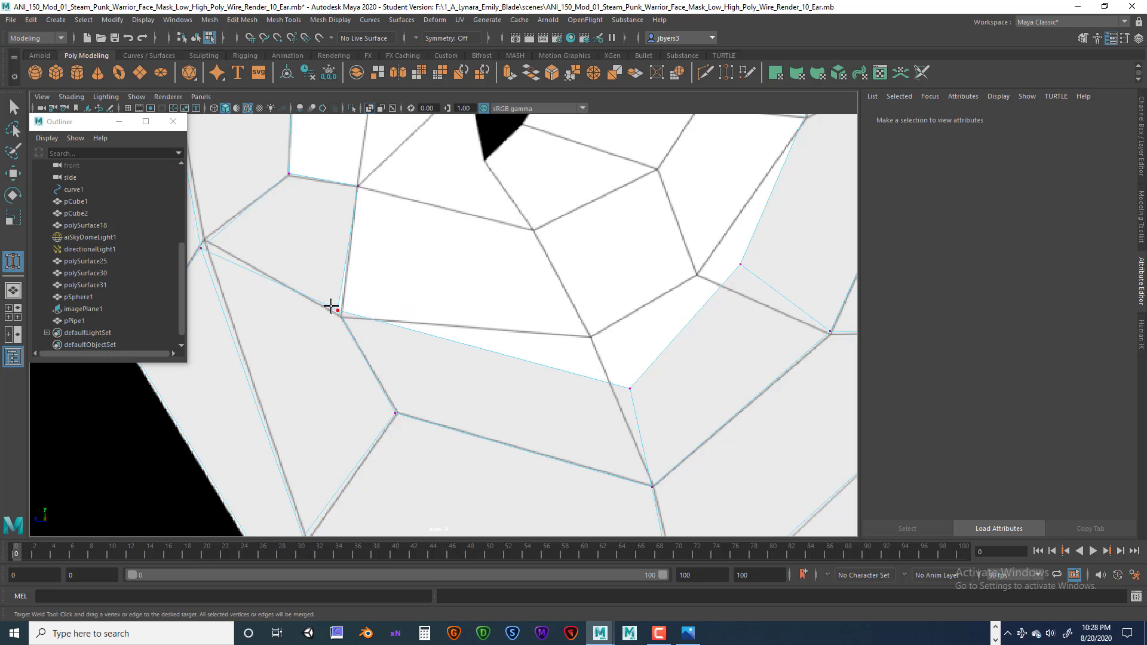
- Move the welded corner vertex and the adjacent inner vertex of the bottom strip onto their reference wireframe points
left_click_drag(338, 311, 344, 322)
key("q")
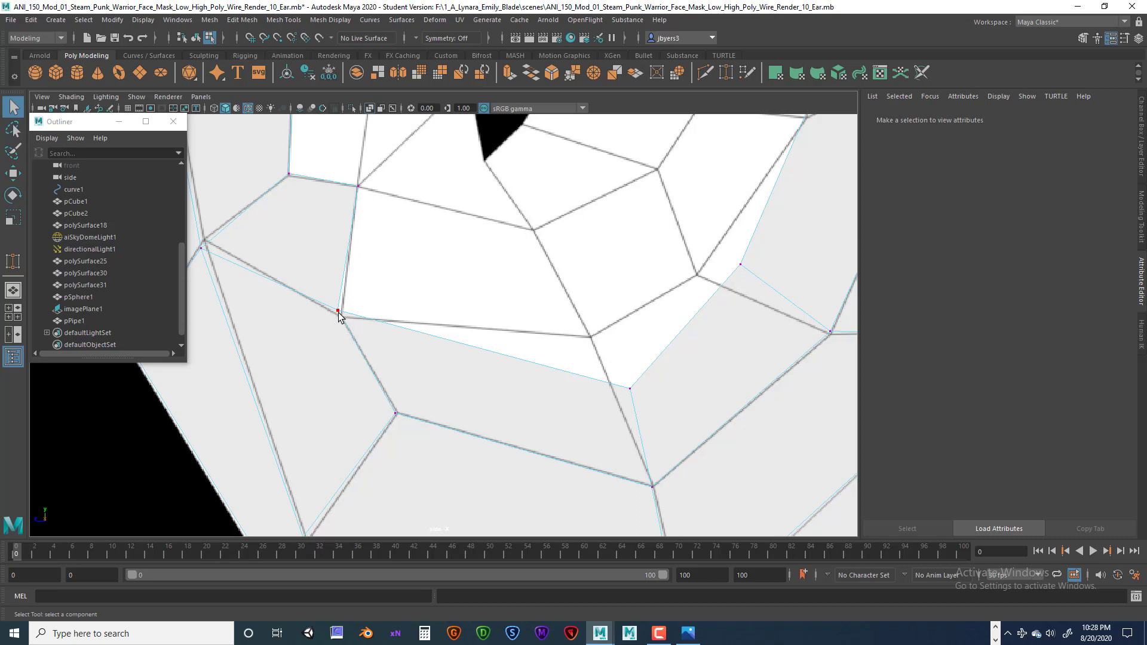
left_click(341, 318)
key("w")
left_click_drag(341, 315, 343, 317)
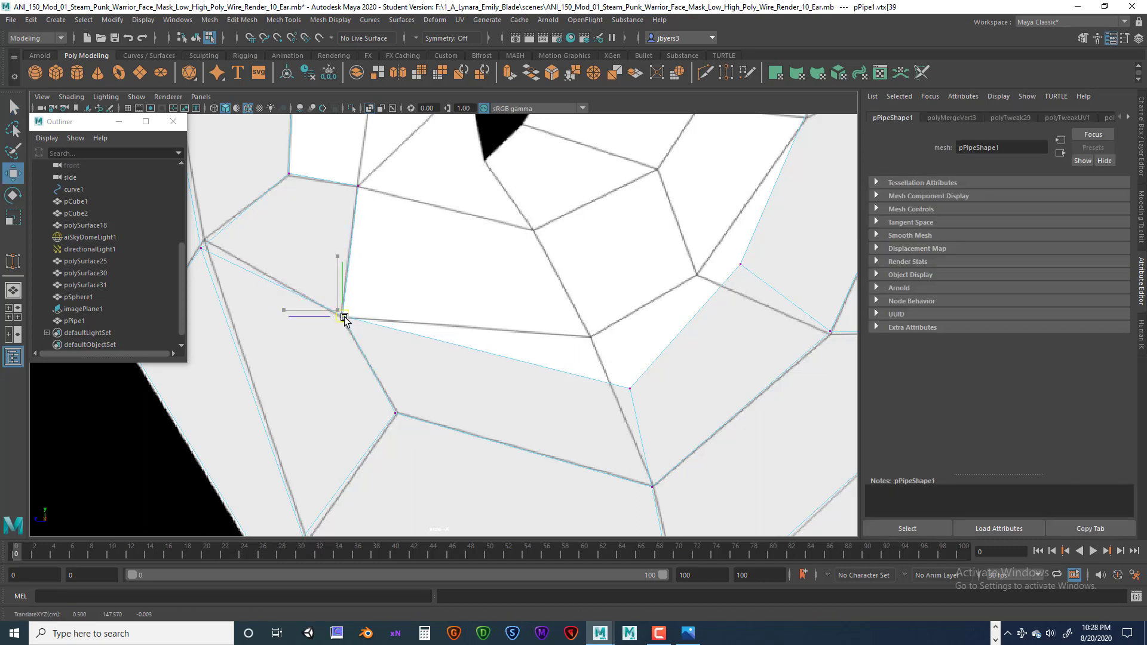
left_click(631, 390)
left_click_drag(631, 391, 592, 342)
- Move the two remaining inner vertices of the lower right strip onto their reference wireframe points beside the ear hole
middle_click_drag(640, 333, 495, 409, "alt")
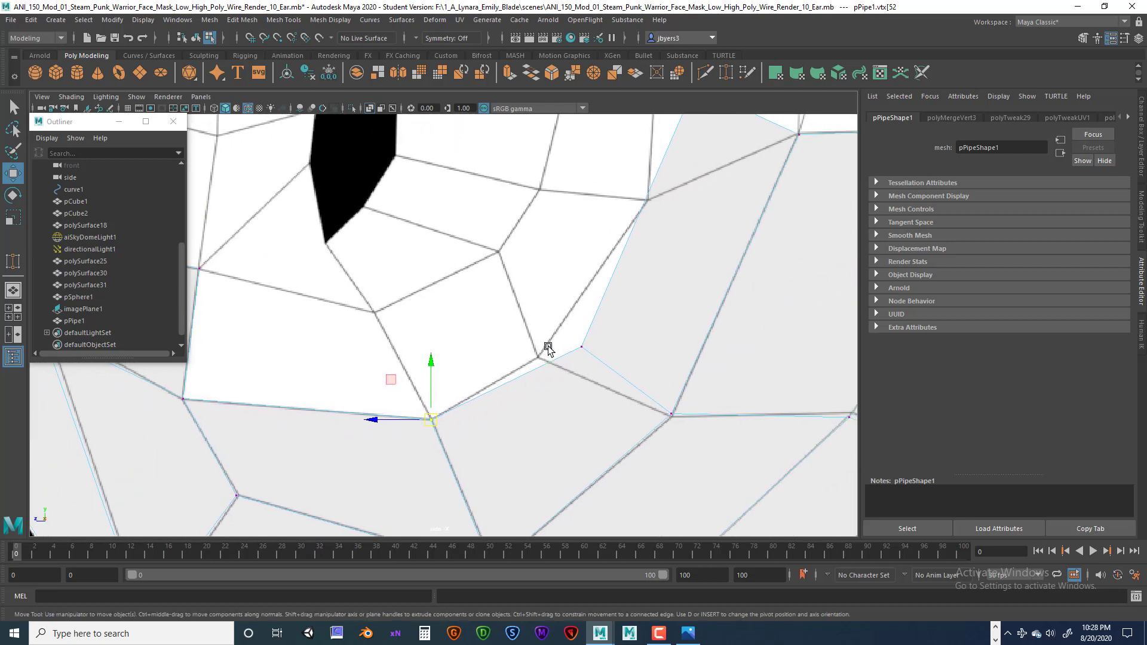
left_click(581, 348)
left_click_drag(584, 348, 540, 357)
middle_click_drag(626, 314, 615, 409, "alt")
left_click(683, 186)
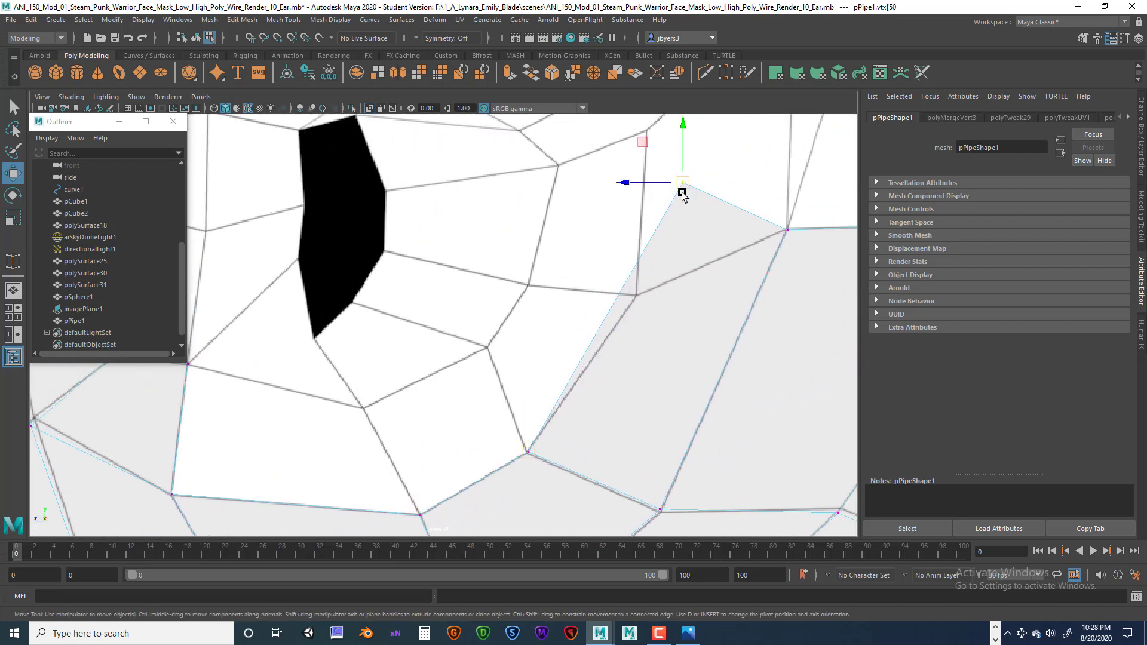
left_click_drag(683, 186, 636, 294)
- Extrude the single inner edge on the ear's right side inward with a local Y translation of about 0.388
scroll(639, 299, "down", 10)
scroll(495, 333, "up", 8)
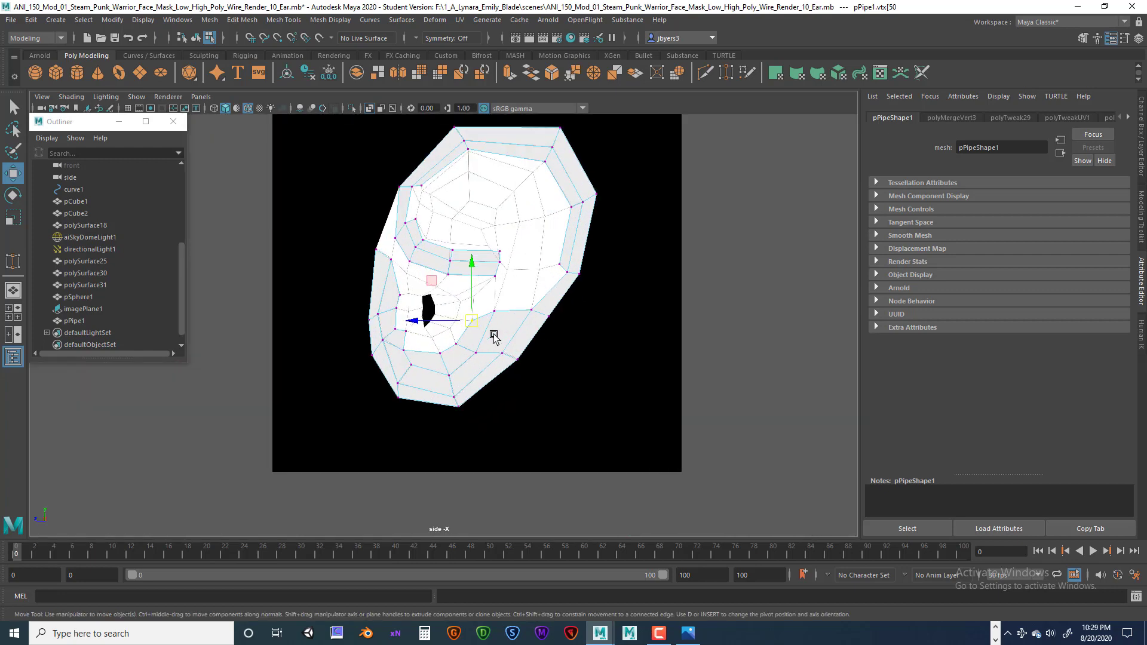
scroll(506, 388, "up", 4)
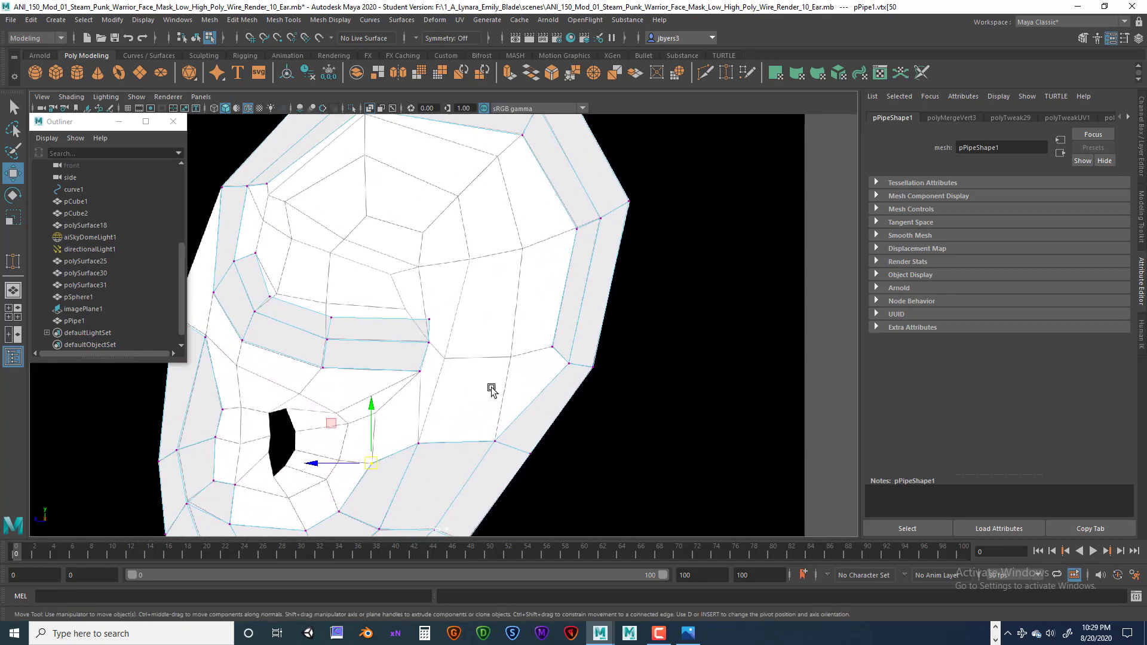
scroll(514, 343, "up", 2)
scroll(489, 328, "up", 1)
scroll(496, 359, "up", 2)
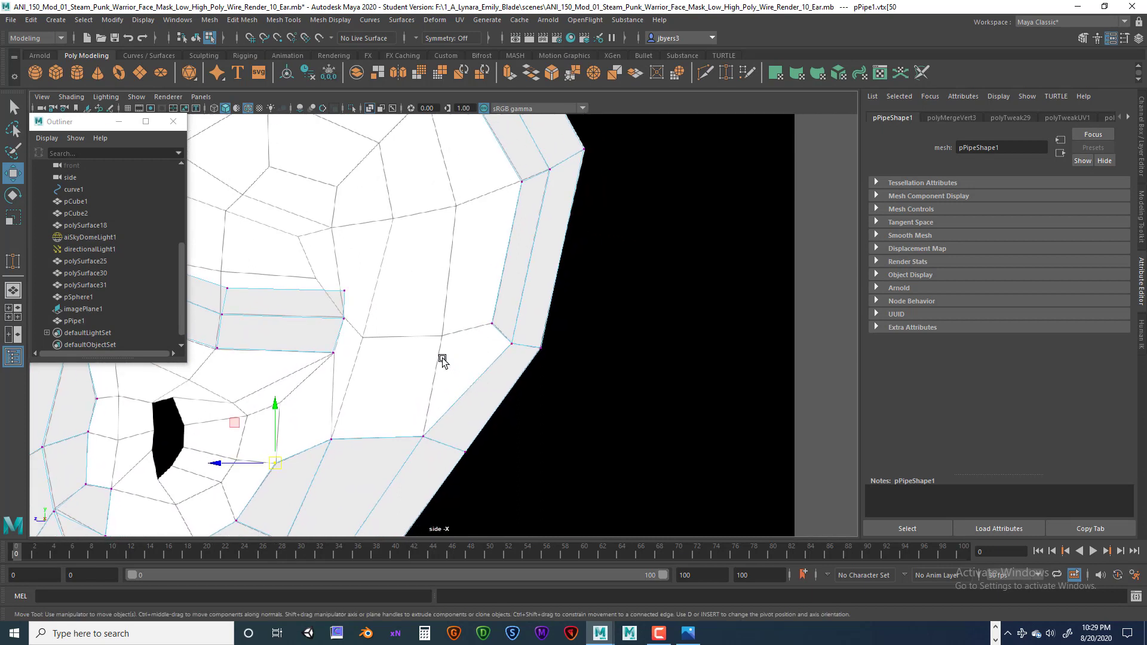
right_click_drag(475, 306, 475, 274)
left_click(475, 380)
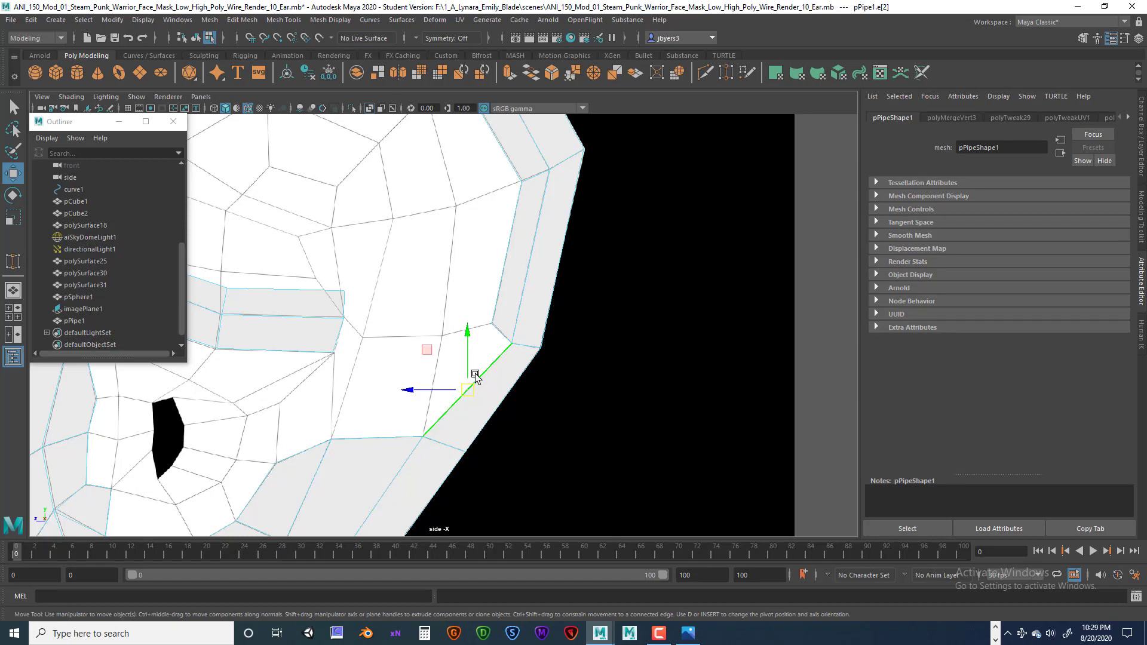
key("ctrl+e")
left_click_drag(435, 366, 397, 333)
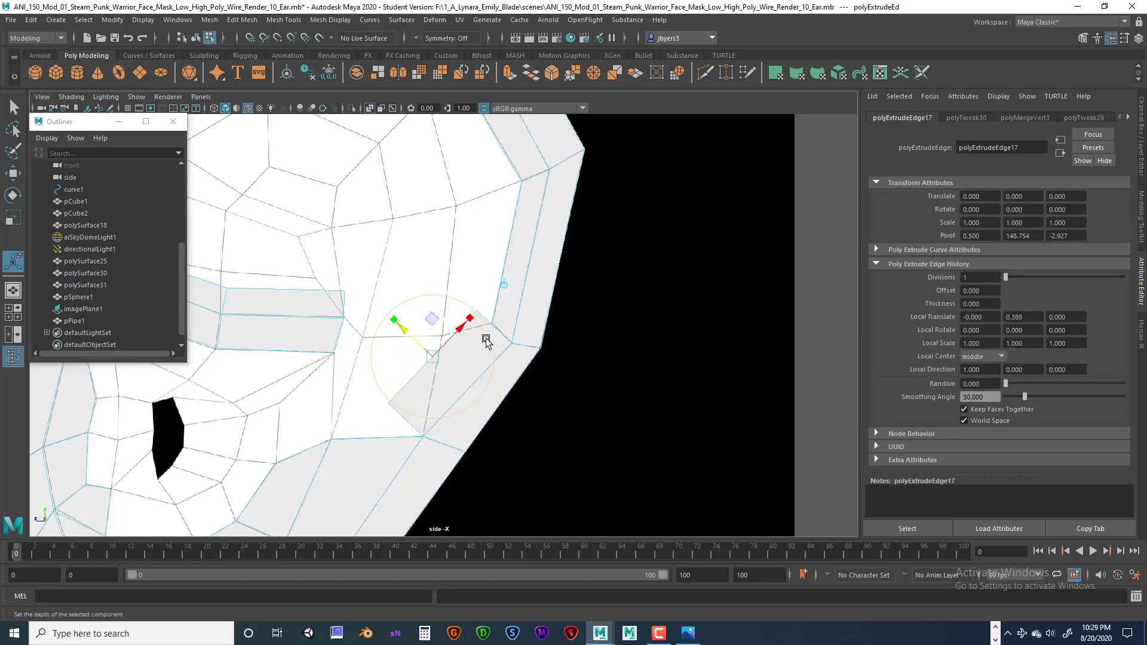
- Move the upper vertex of the newly extruded face down, away from the right strip's lower inner corner vertex
key("q")
right_click_drag(469, 316, 410, 307)
left_click(476, 312)
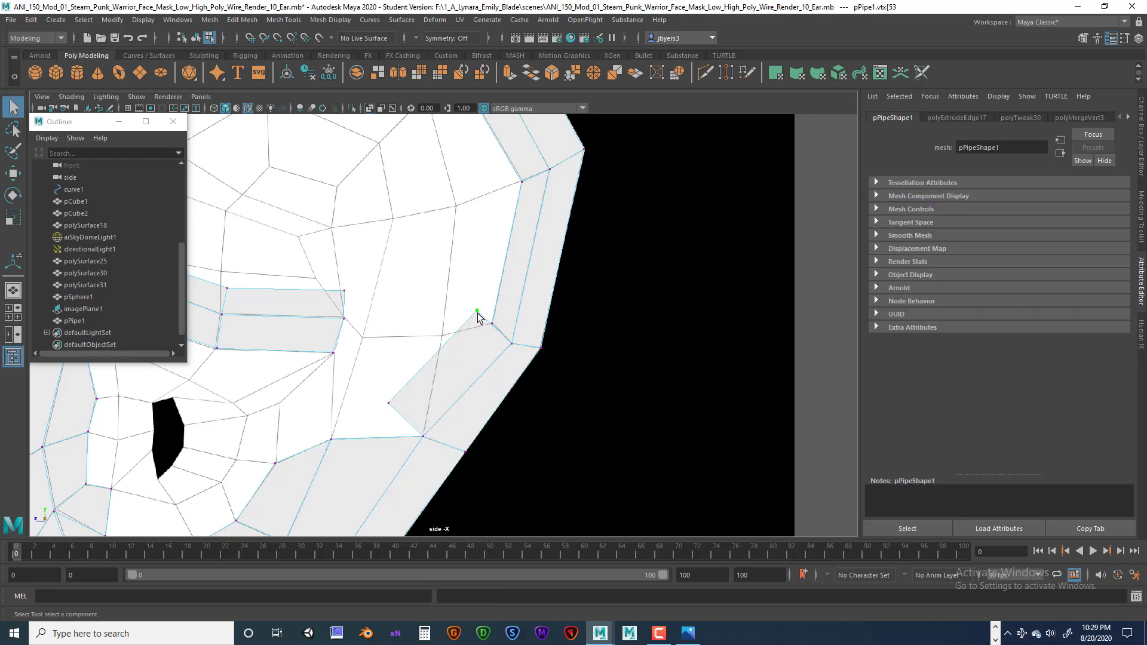
key("w")
left_click_drag(478, 315, 466, 349)
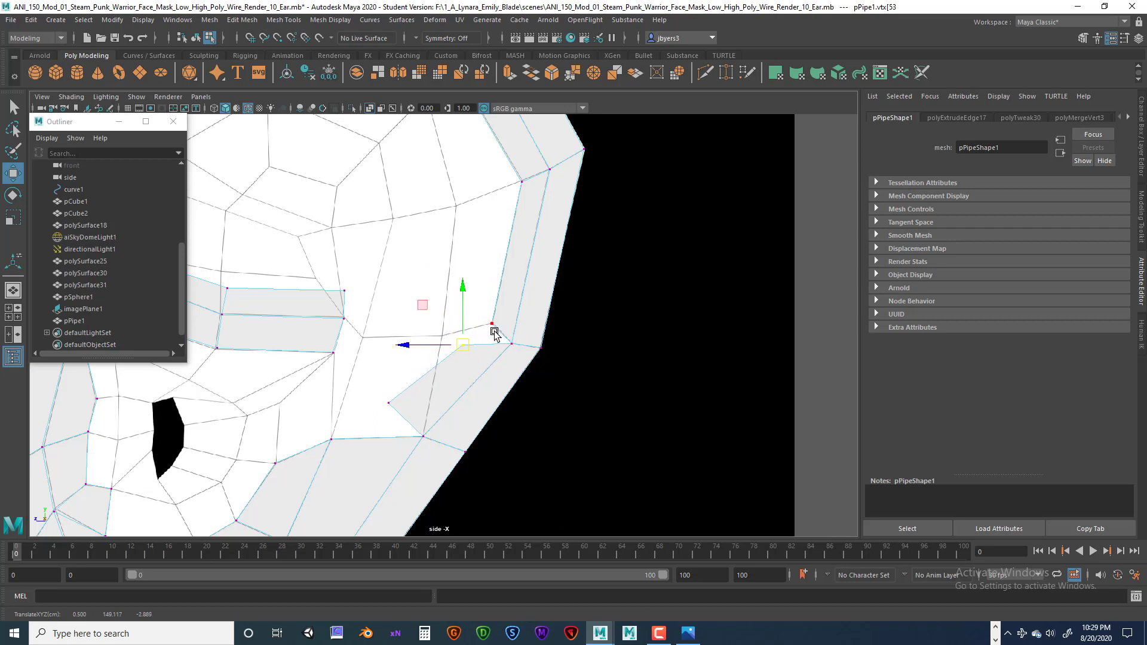
- Target-weld the upper vertex of the newly extruded face onto the lower inner corner vertex of the right strip
right_click_drag(486, 348, 478, 369)
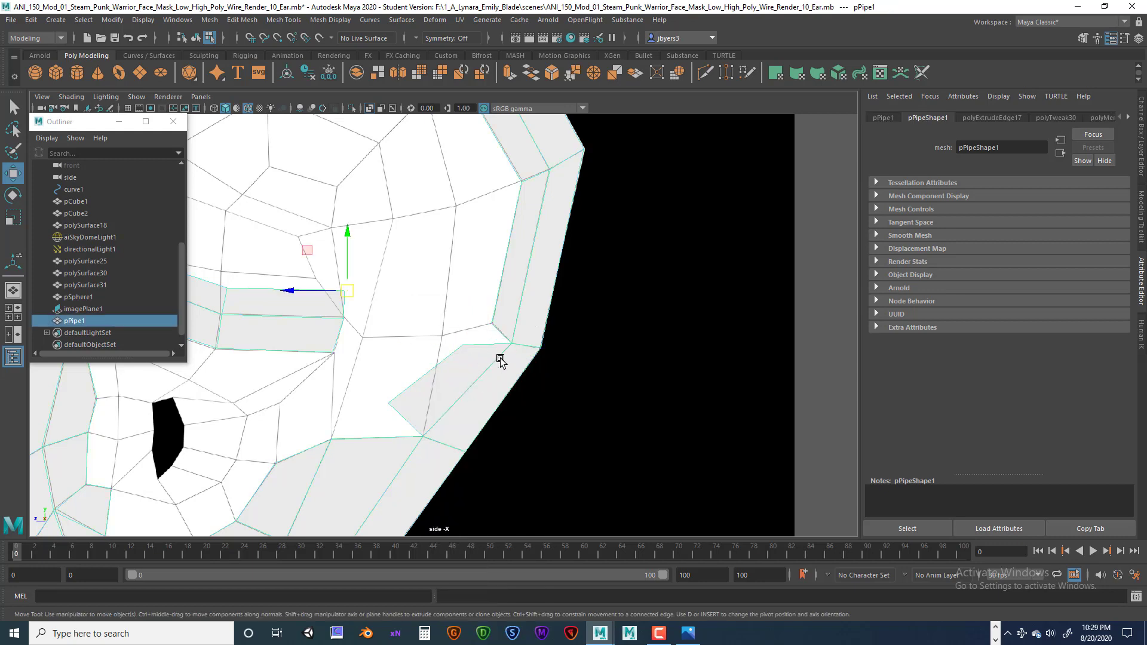
mouse_move(490, 332)
right_mouse_down("shift")
mouse_move(491, 301)
mouse_move(491, 329)
right_mouse_up("shift")
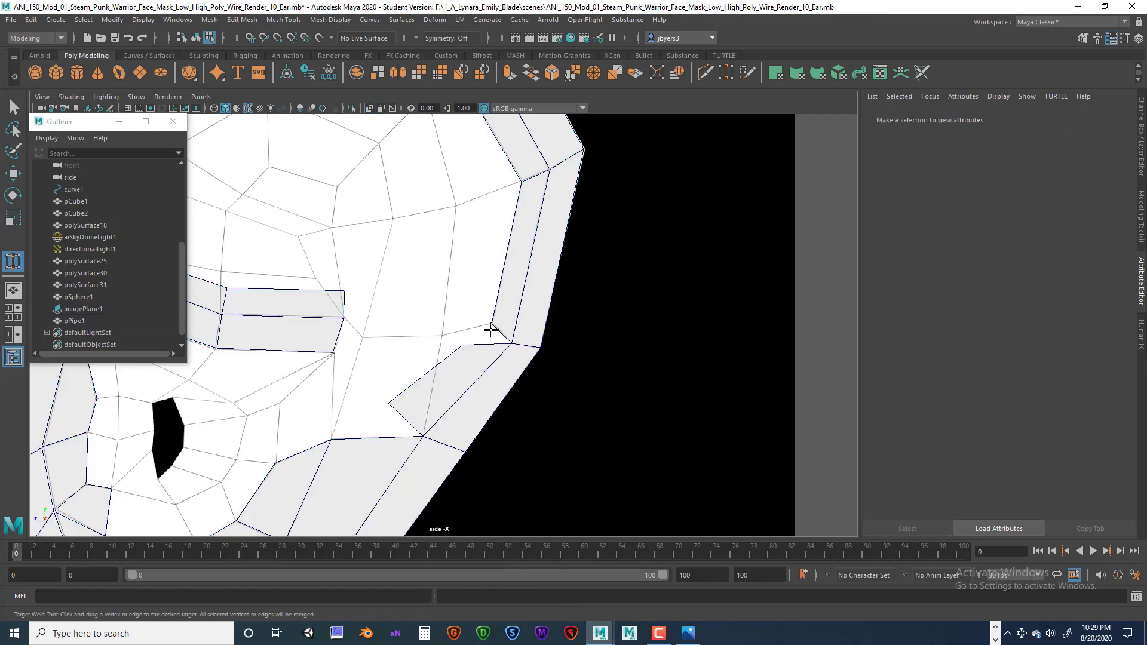
left_click_drag(464, 346, 500, 353)
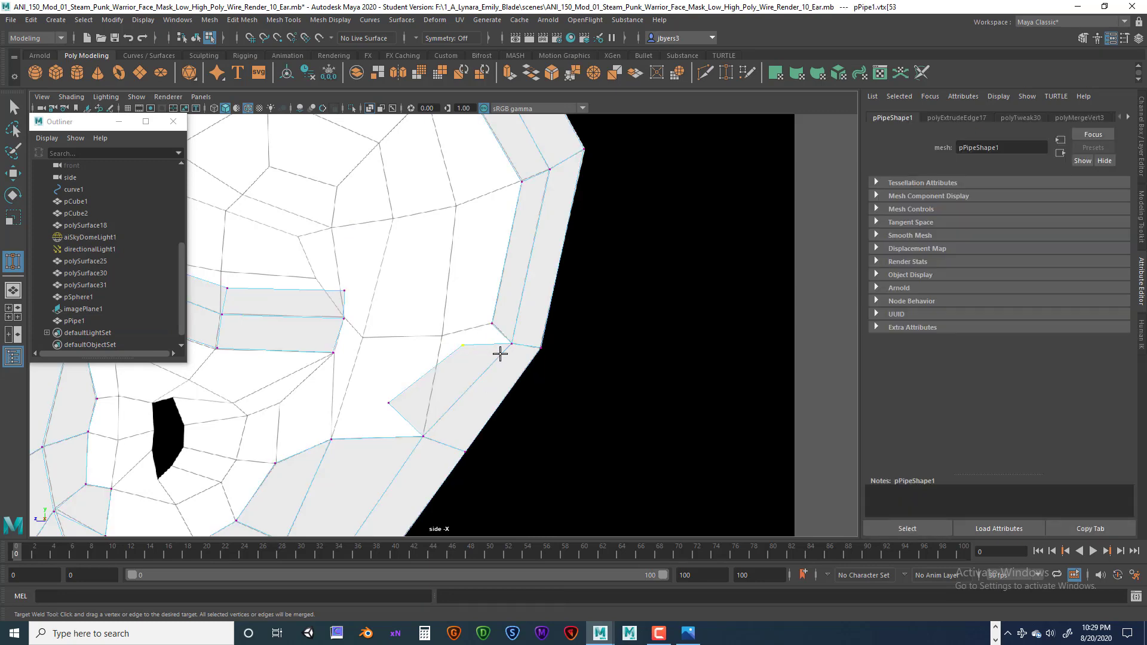
scroll(475, 346, "up", 5)
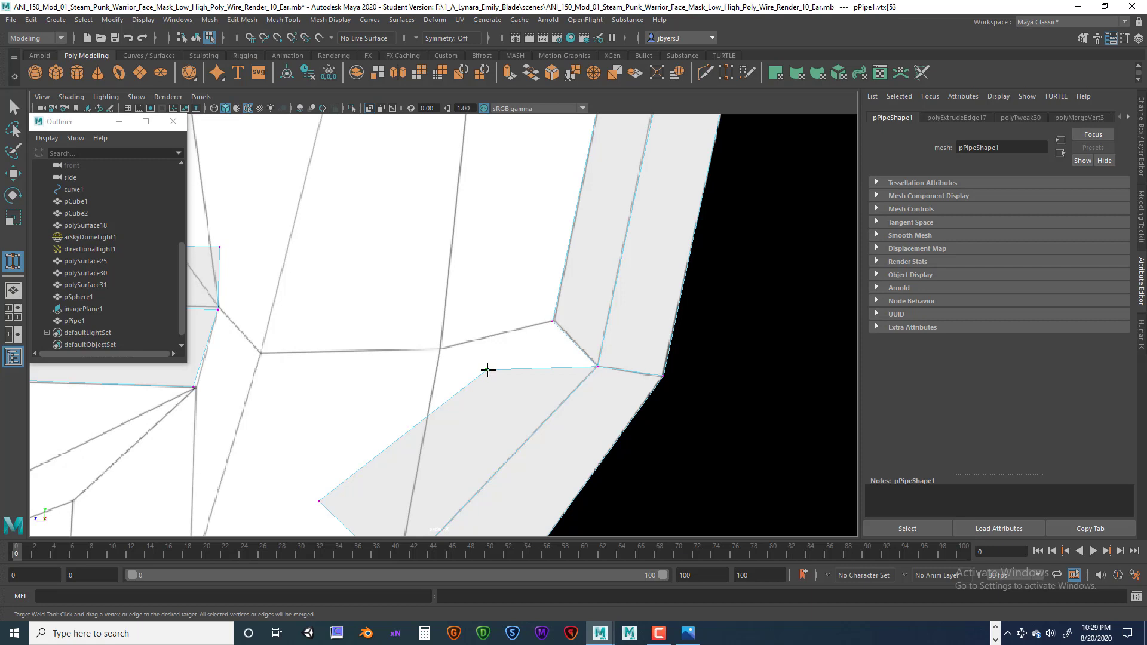
left_click_drag(527, 331, 547, 321)
left_click_drag(560, 322, 556, 323)
key("a")
scroll(543, 357, "up", 5)
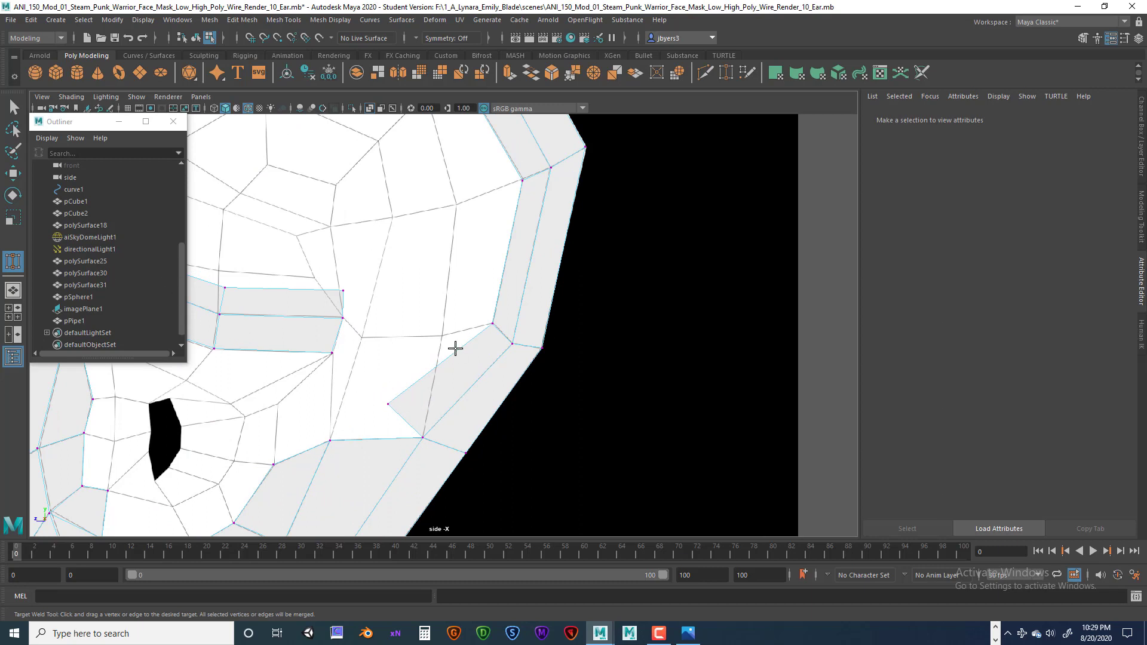
- Move the extruded face's free lower vertex up onto the reference wireframe point beside the right strip's corner
key("q")
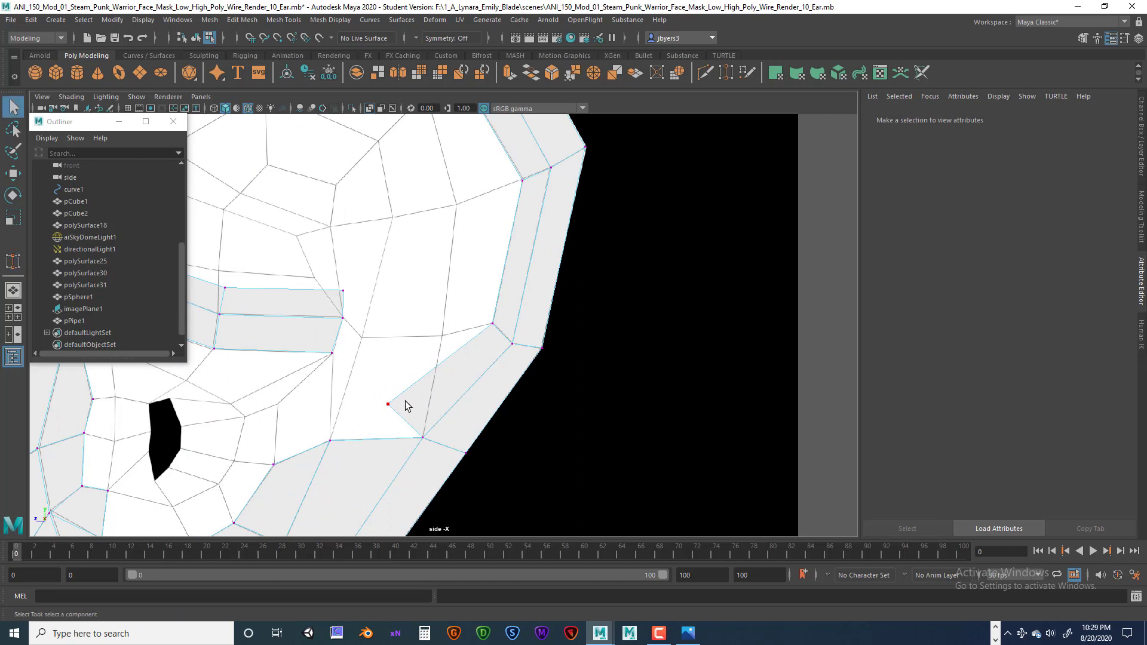
left_click(389, 404)
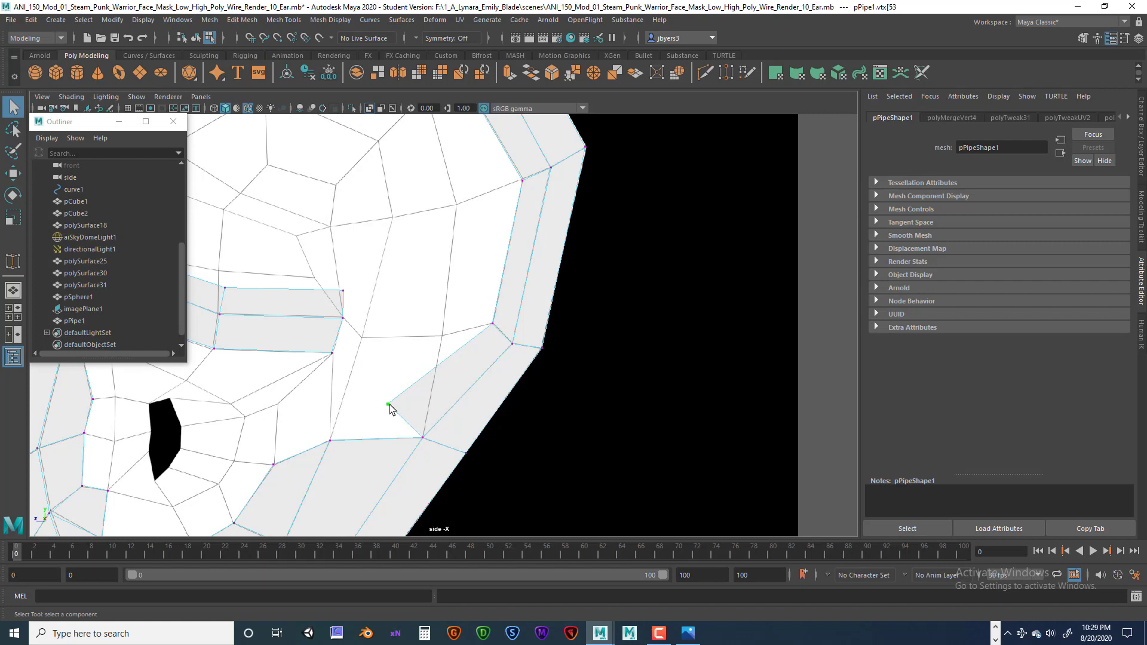
key("w")
left_click_drag(389, 408, 446, 340)
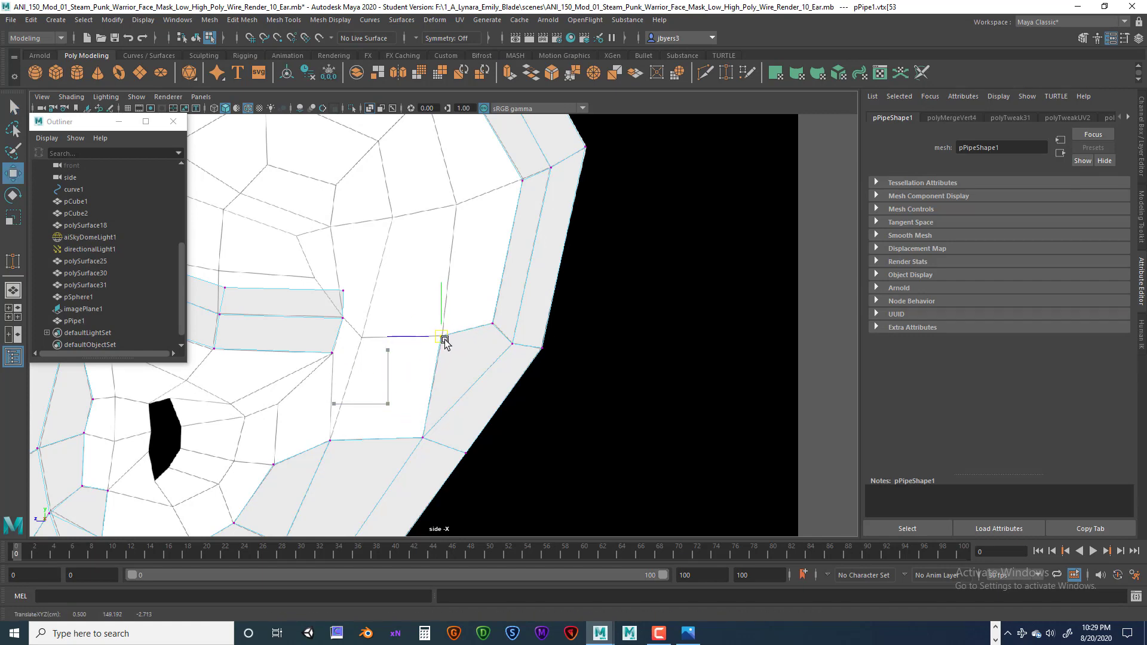
- Move the three upper vertices of the curved middle strip above the ear hole onto their reference wireframe points
scroll(468, 350, "up", 2)
middle_click_drag(446, 286, 469, 367, "alt")
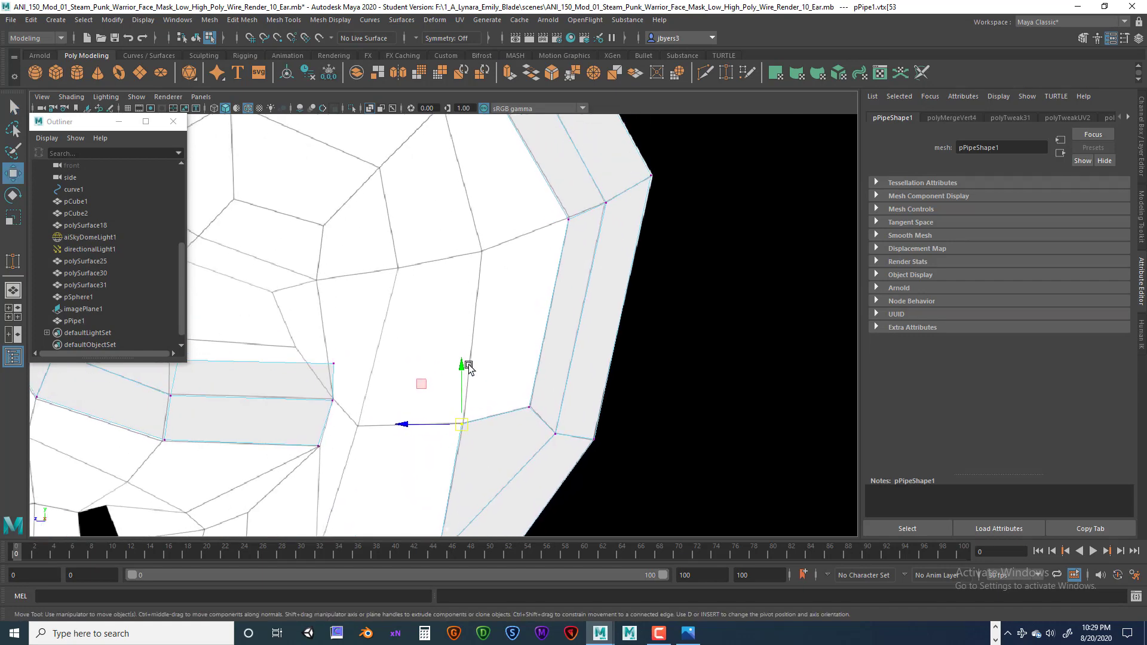
scroll(469, 362, "down", 8)
scroll(434, 341, "up", 10)
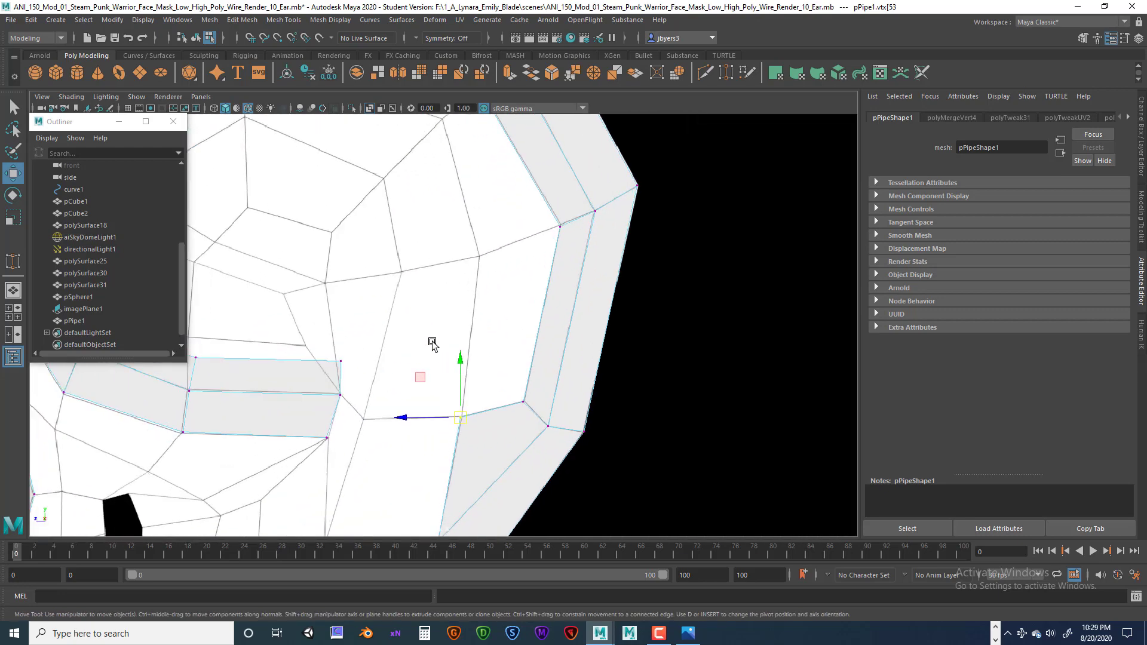
middle_click_drag(623, 333, 686, 337, "alt")
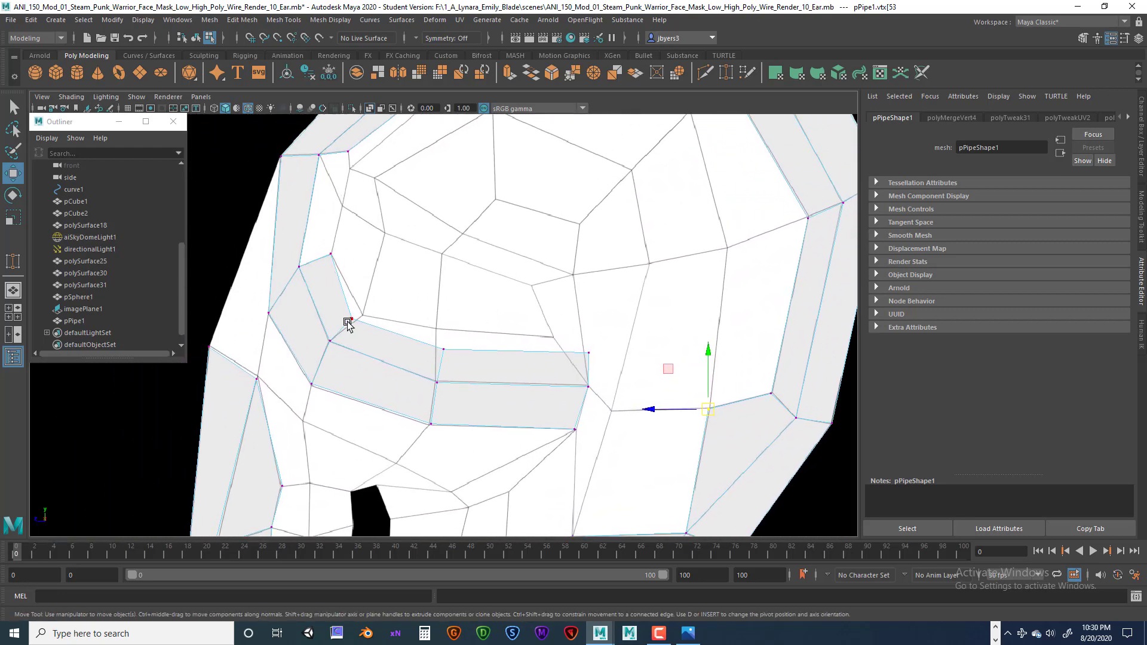
left_click(364, 321)
left_click_drag(351, 318, 362, 315)
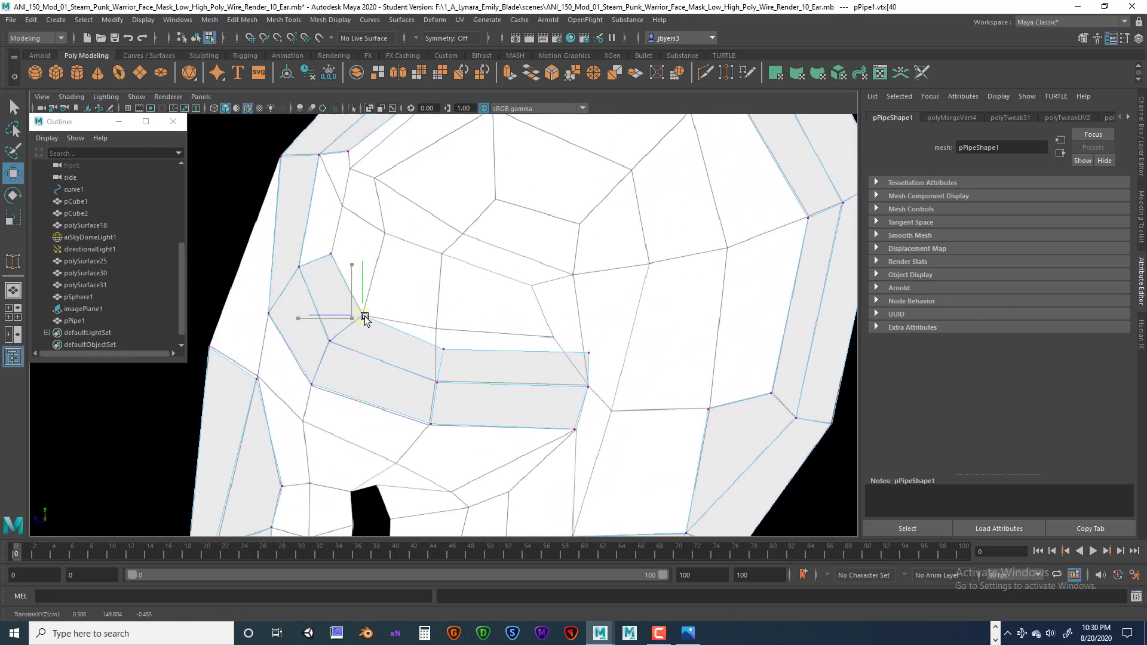
left_click_drag(442, 348, 439, 328)
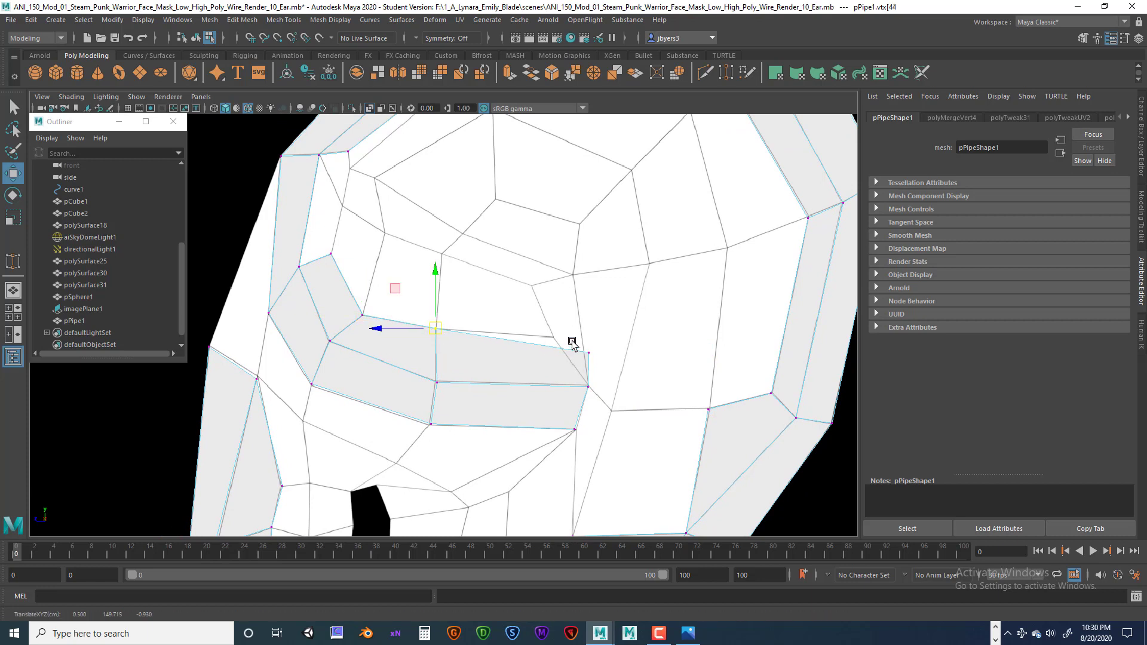
left_click(599, 356)
left_click_drag(599, 356, 554, 339)
key("a")
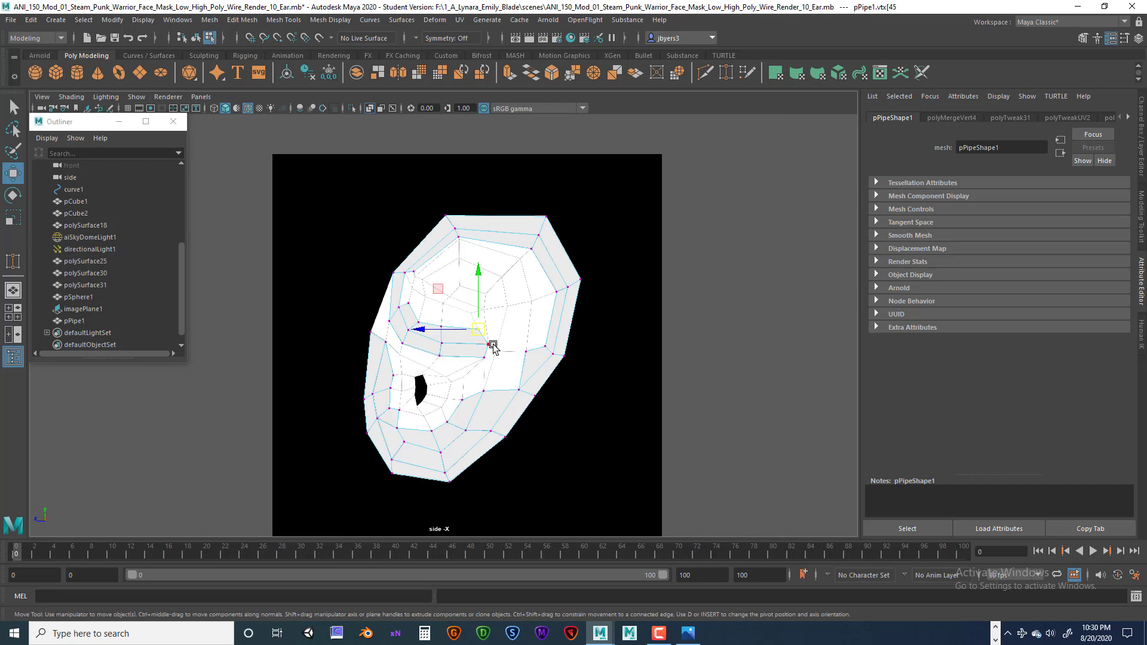
- Extrude the four inner edges along the ear's upper-left, top, upper-right and right sides inward with a local translate of 0.358
scroll(493, 344, "up", 3)
middle_click_drag(540, 320, 522, 358, "alt")
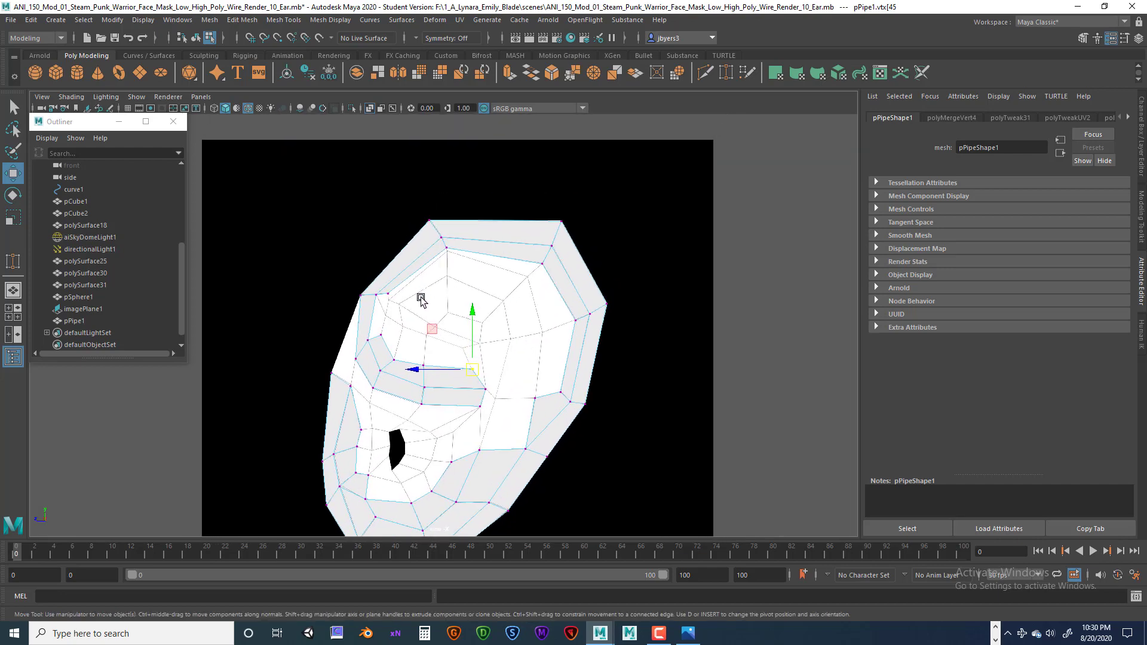
scroll(412, 299, "up", 5)
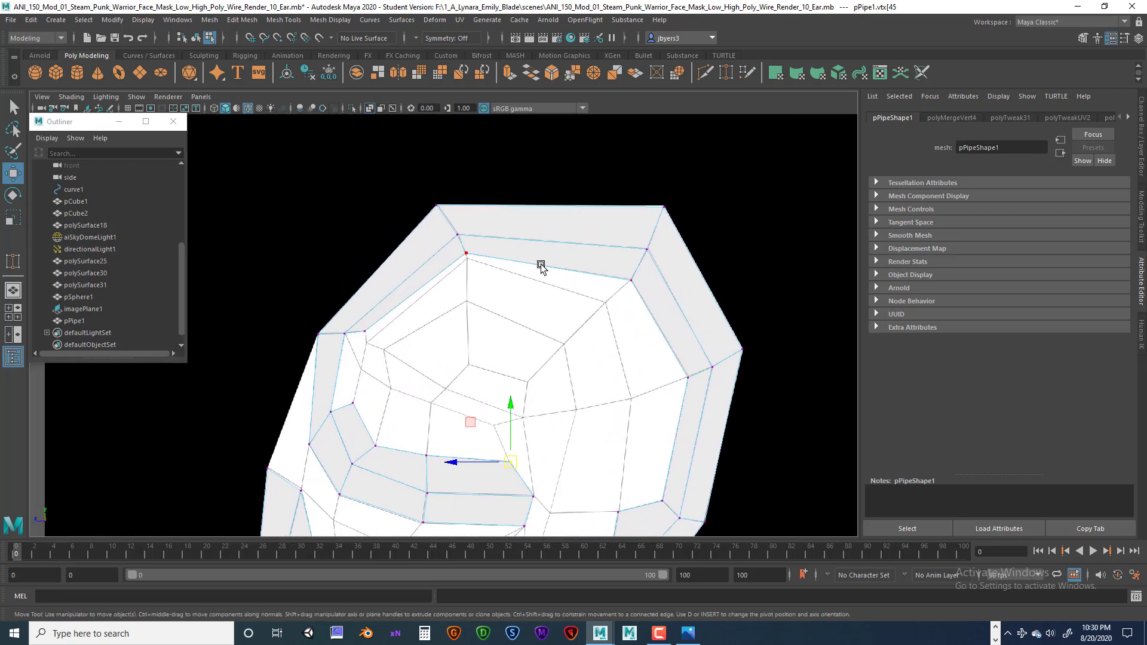
right_click_drag(422, 284, 424, 254)
left_click(419, 289)
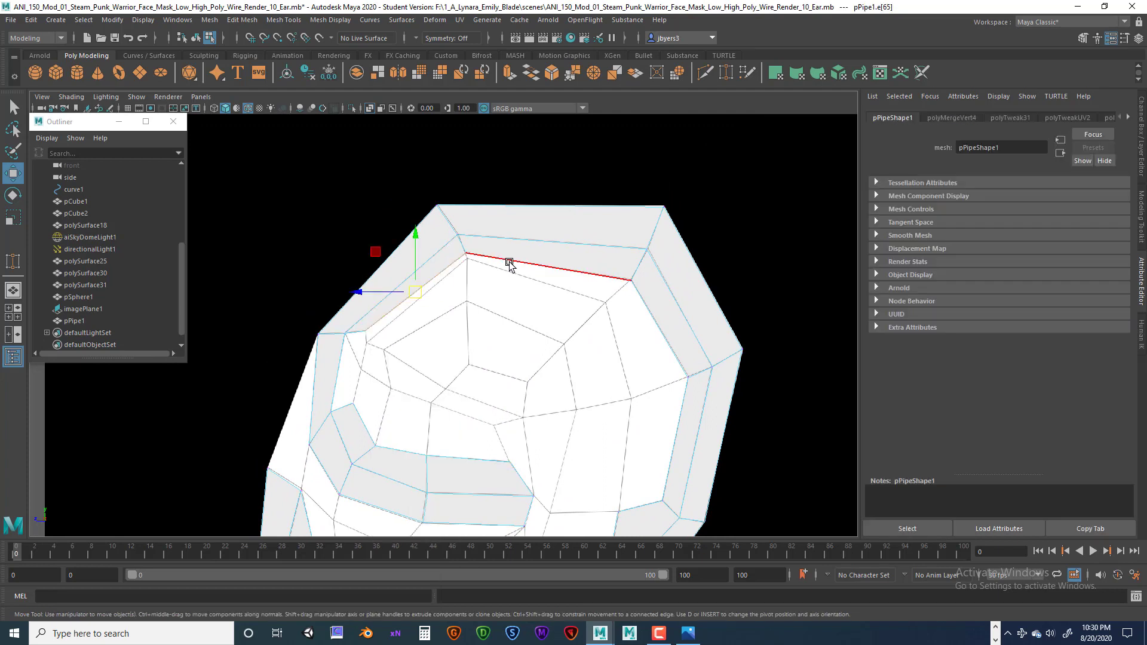
key("q")
left_click(520, 264, "shift")
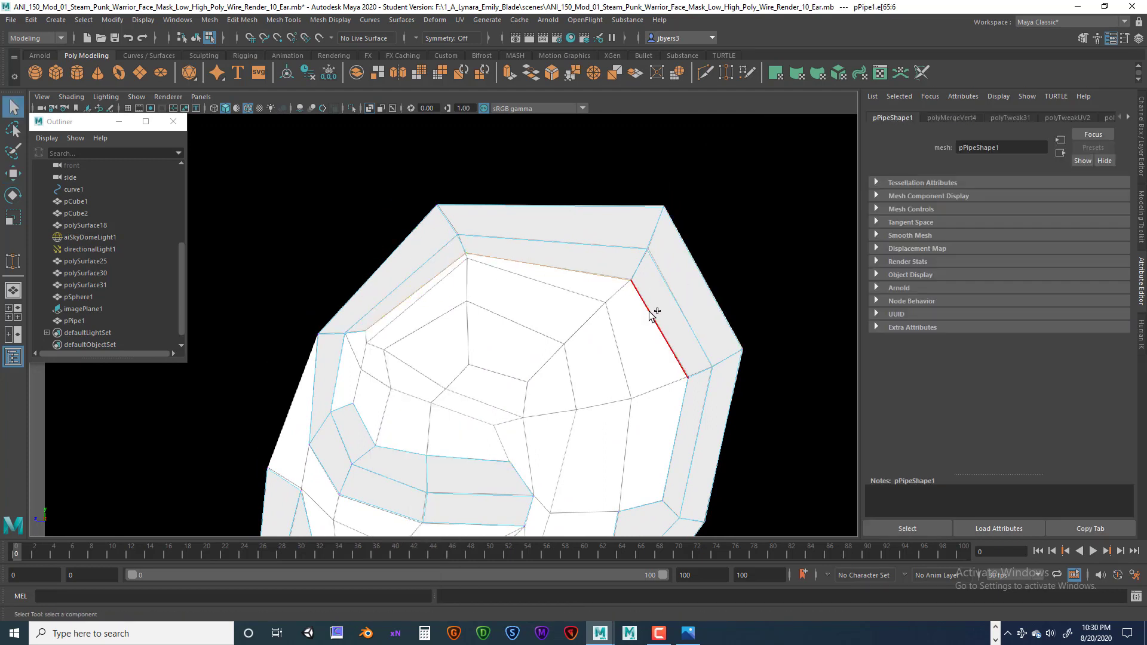
left_click(650, 310, "shift")
left_click(686, 402, "shift")
middle_click_drag(603, 346, 562, 300, "alt")
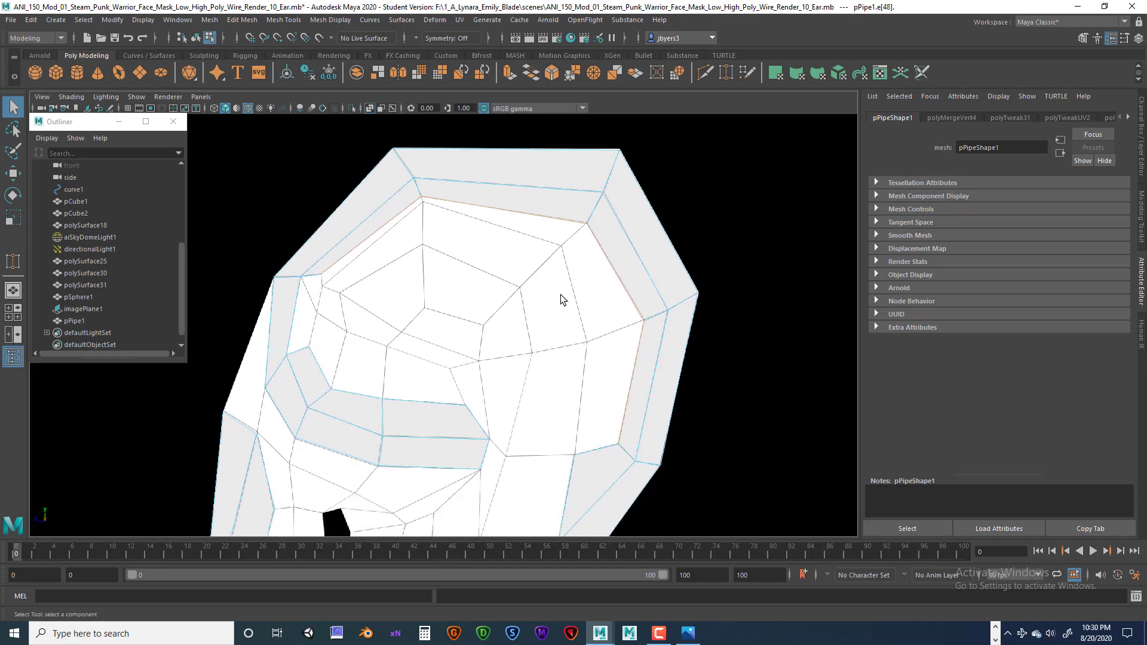
key("ctrl+e")
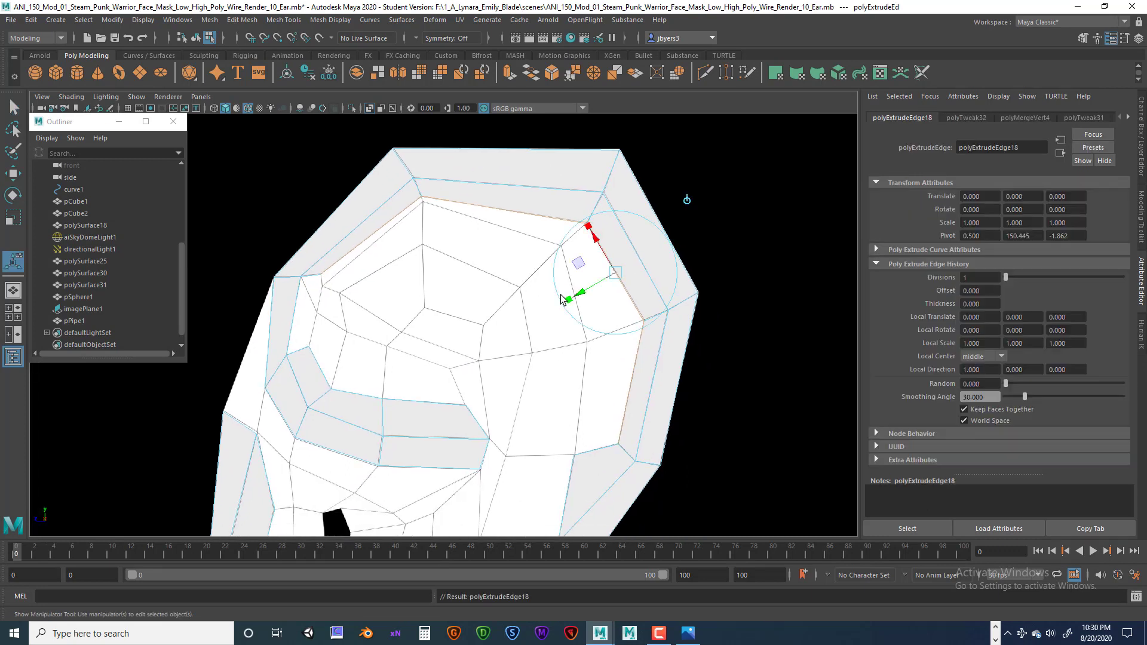
left_click_drag(582, 295, 543, 302)
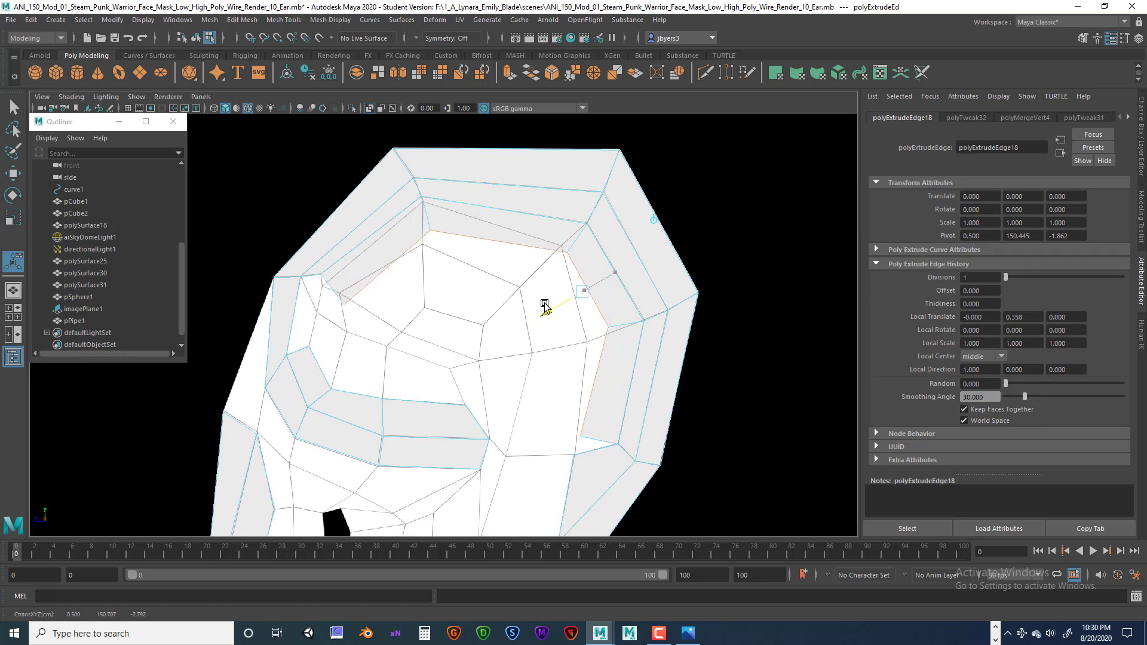
- Move the newly extruded strip's left end vertex and top-left corner vertex onto their reference wireframe points
right_click_drag(448, 235, 394, 236)
scroll(392, 239, "up", 4)
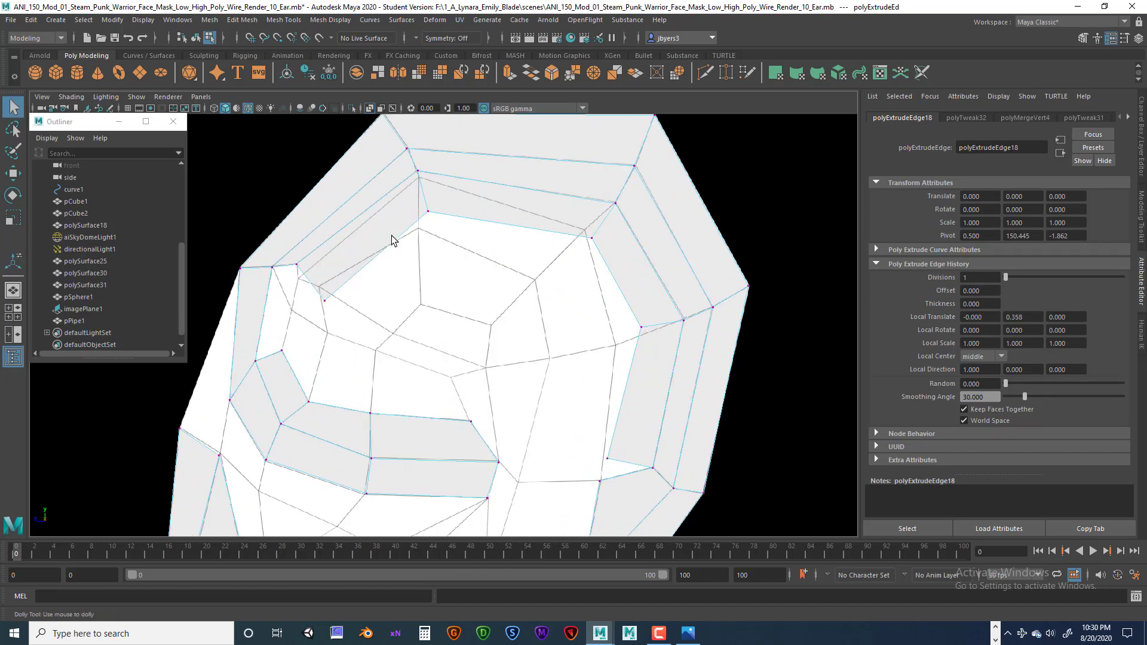
left_click(288, 294)
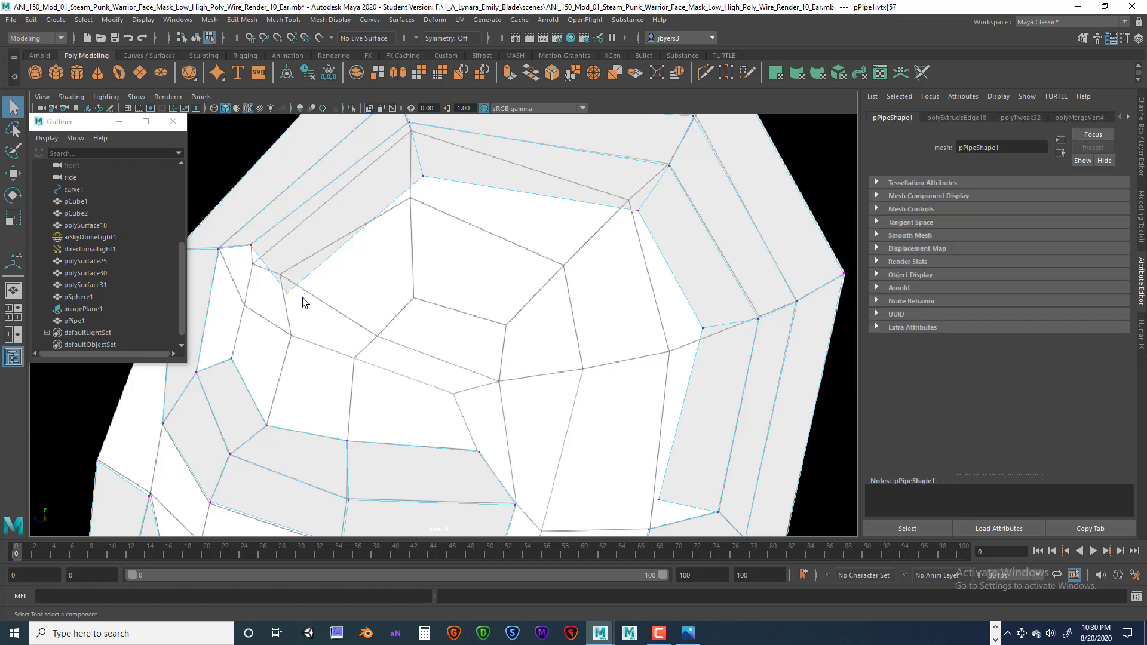
key("w")
left_click_drag(282, 272, 250, 265)
left_click(441, 197)
left_click_drag(423, 175, 413, 125)
- Move the new strip's upper-right corner vertex and the vertex below it onto their reference wireframe points
left_click(650, 215)
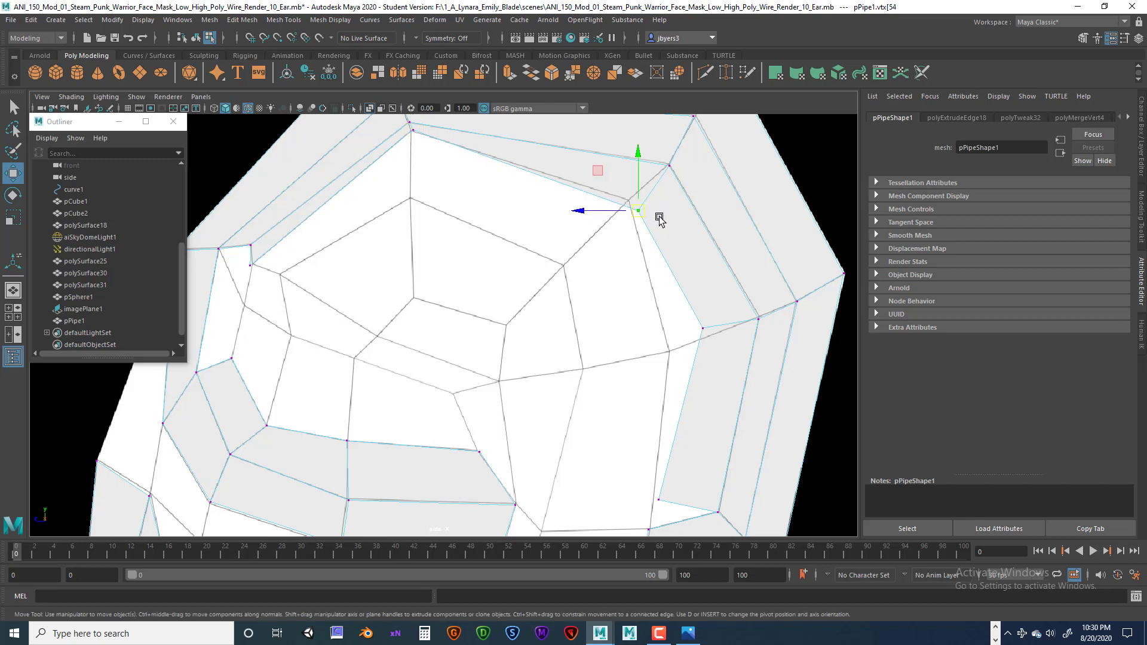
left_click_drag(640, 210, 637, 203)
left_click(705, 329)
left_click_drag(704, 330, 669, 352)
- Try to target-weld the new strip's free lower-right vertex onto the neighbouring inner corner vertex of the lower strip
middle_click_drag(653, 377, 628, 244, "alt")
right_click_drag(652, 311, 651, 335)
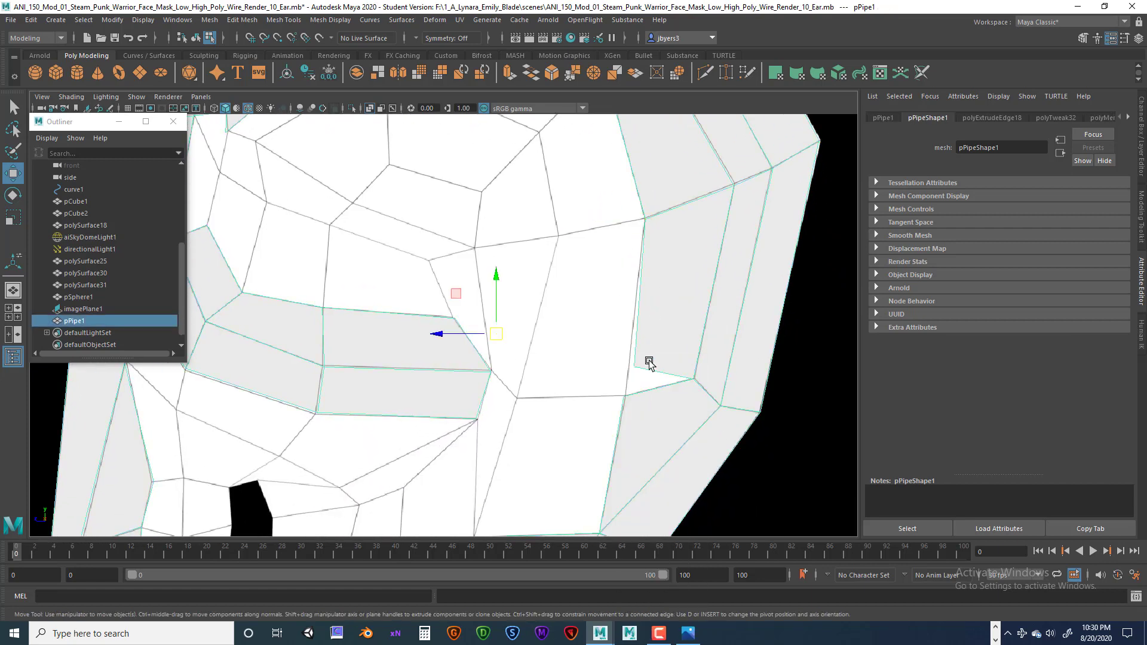
right_click_drag(661, 293, 660, 255, "shift")
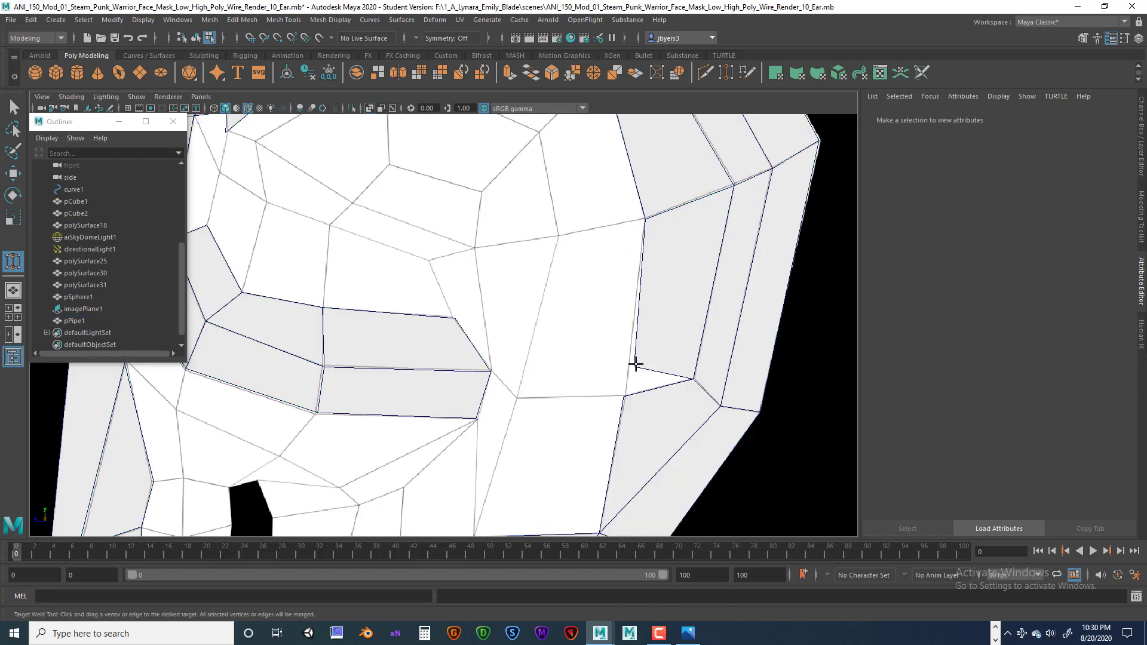
left_click_drag(635, 364, 625, 396)
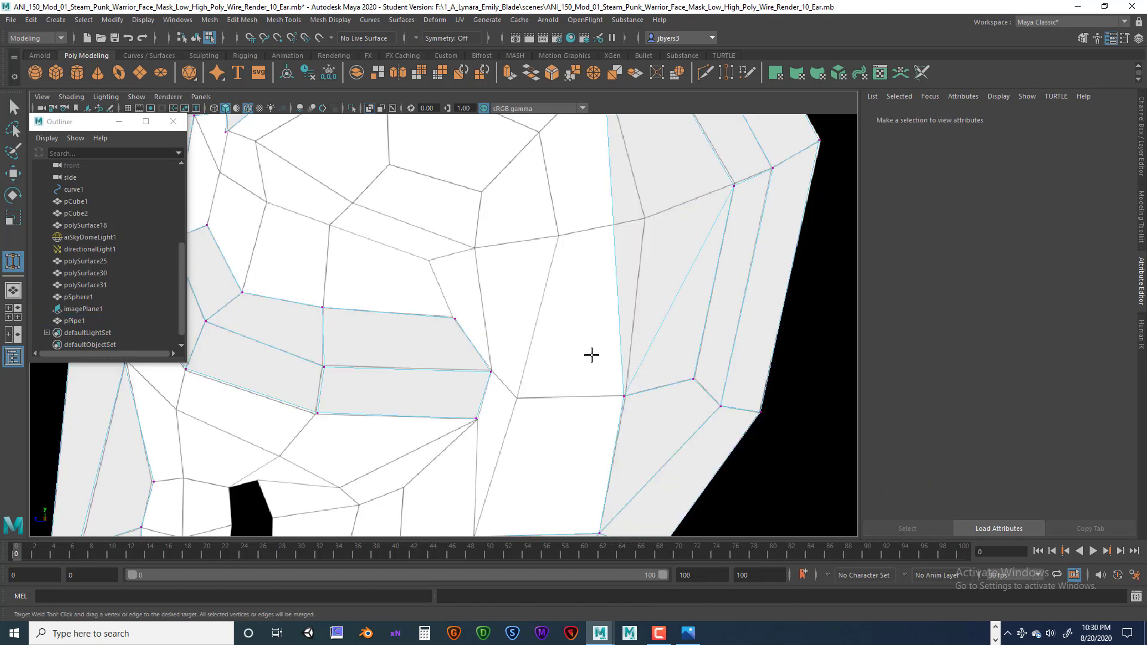
key("ctrl+z")
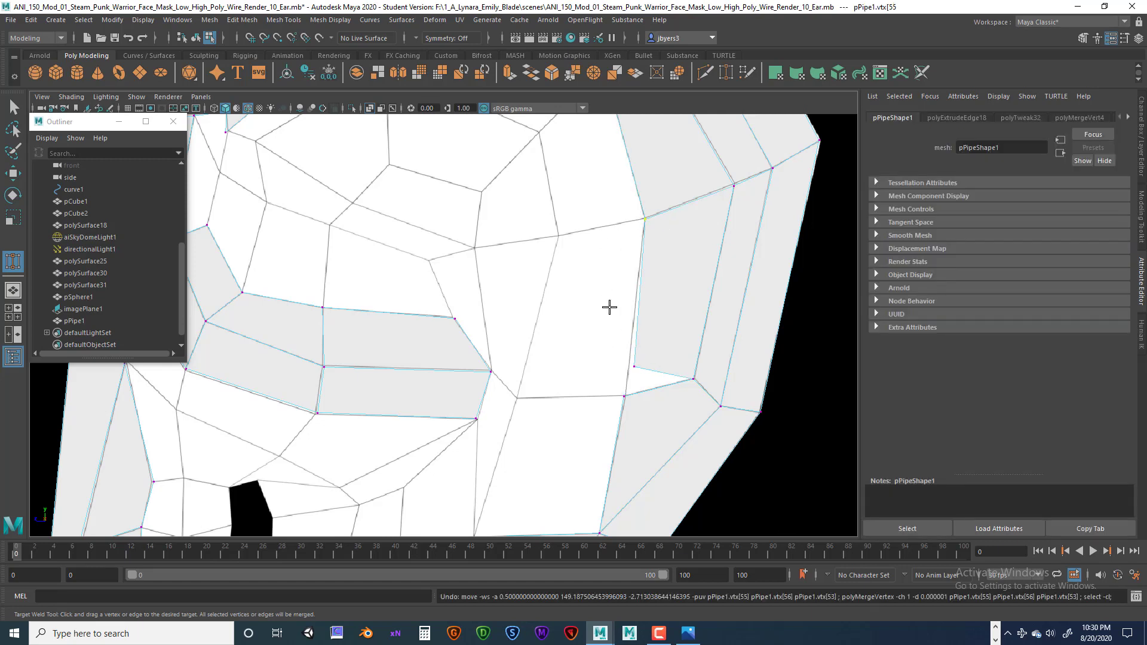
- Target-weld the loose vertex on the ear's inner rear rim onto the corner vertex just below it and minimize the Outliner
left_click(686, 389)
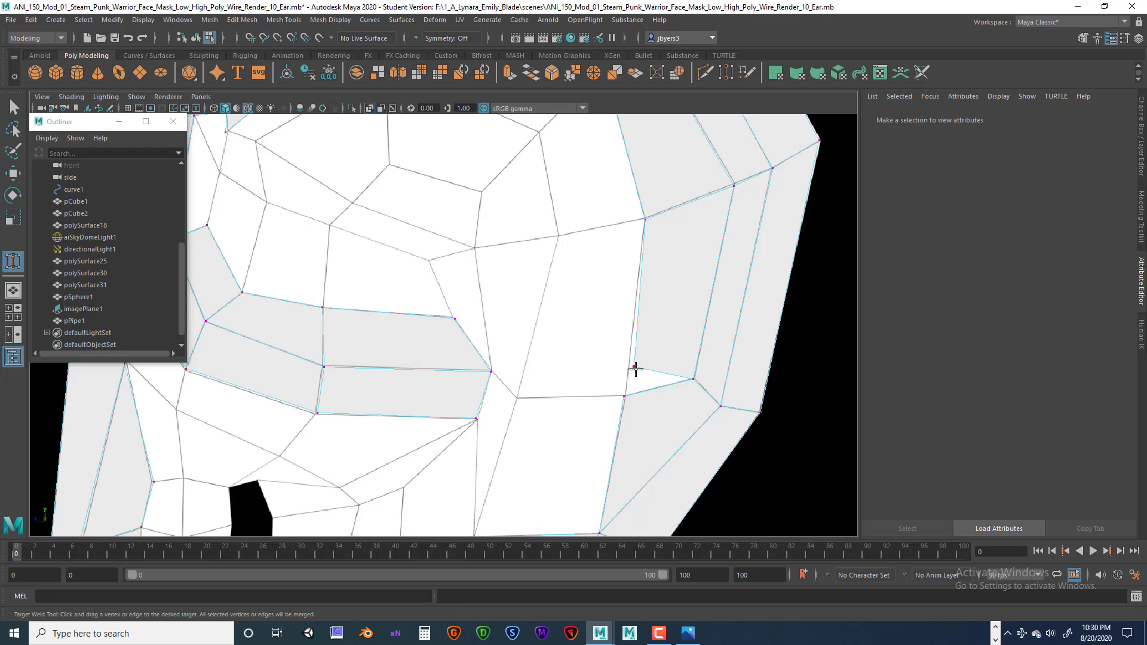
left_click_drag(634, 366, 624, 396)
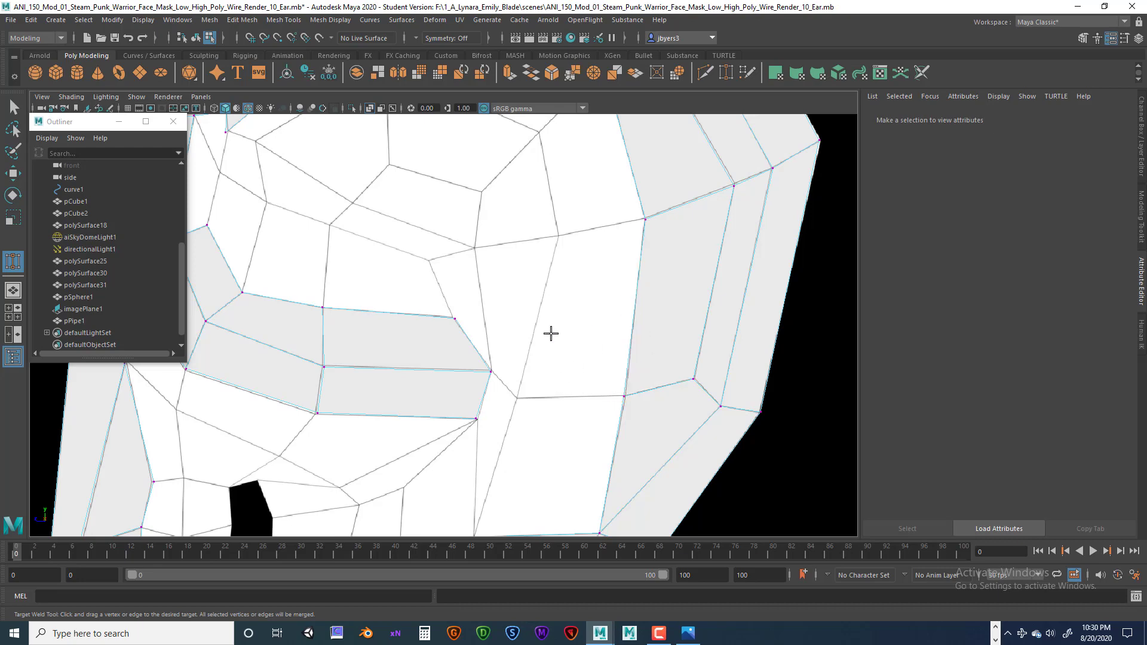
scroll(507, 347, "down", 4)
scroll(508, 347, "up", 2)
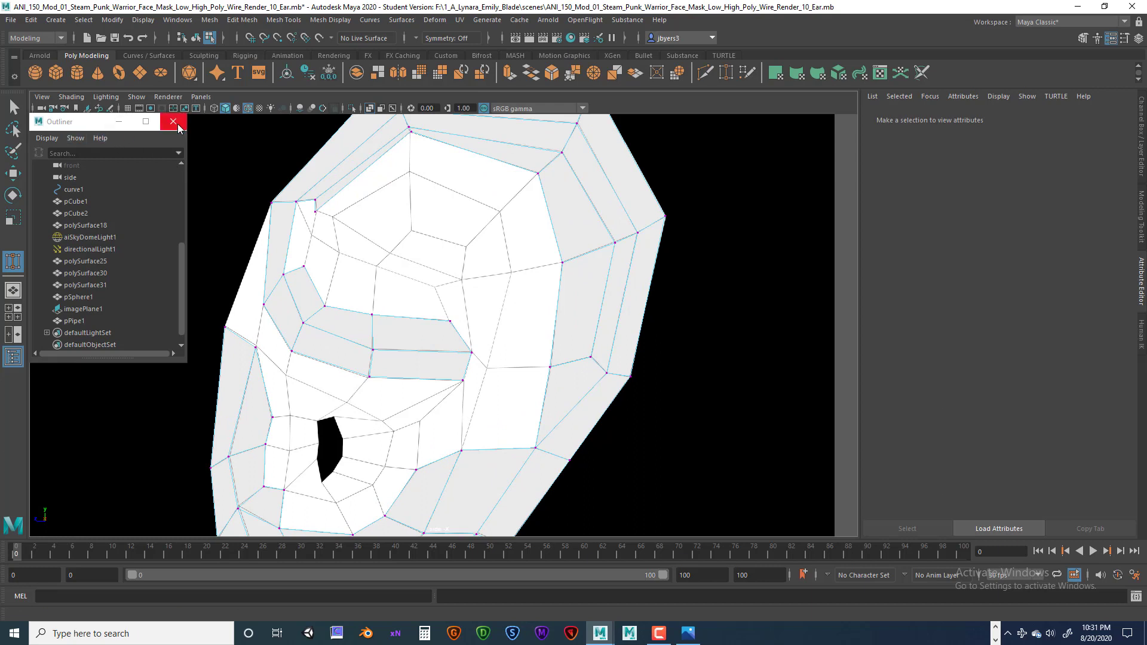
left_click(119, 122)
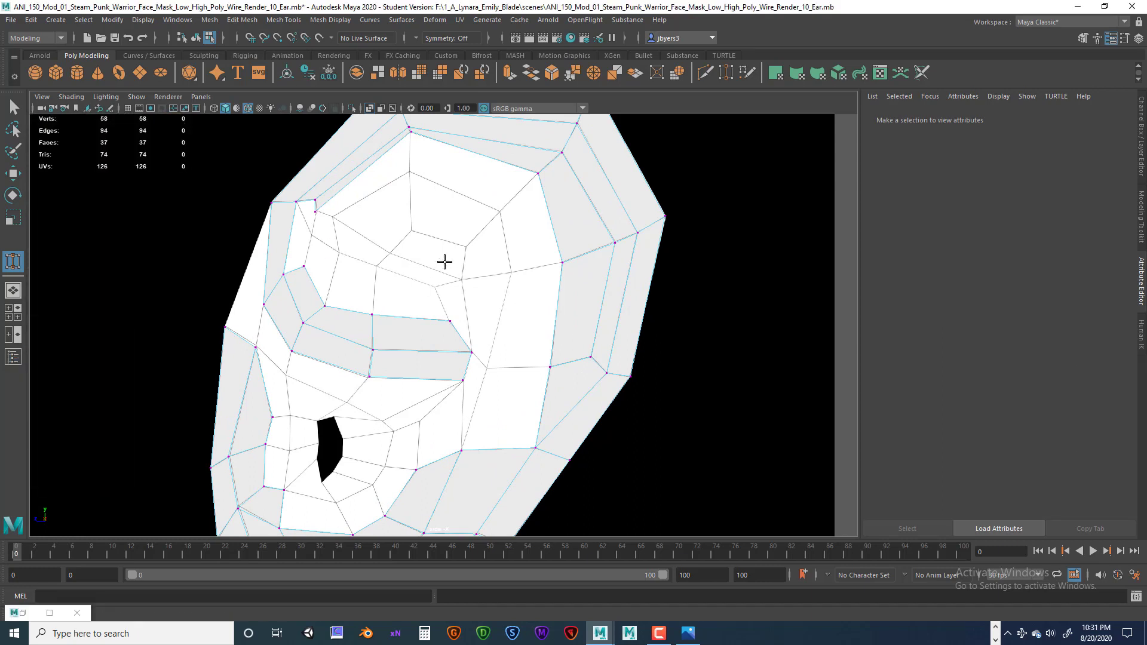
- Leave the Target Weld tool, reselect the ear mesh pPipe1 and set it to edge selection
key("q")
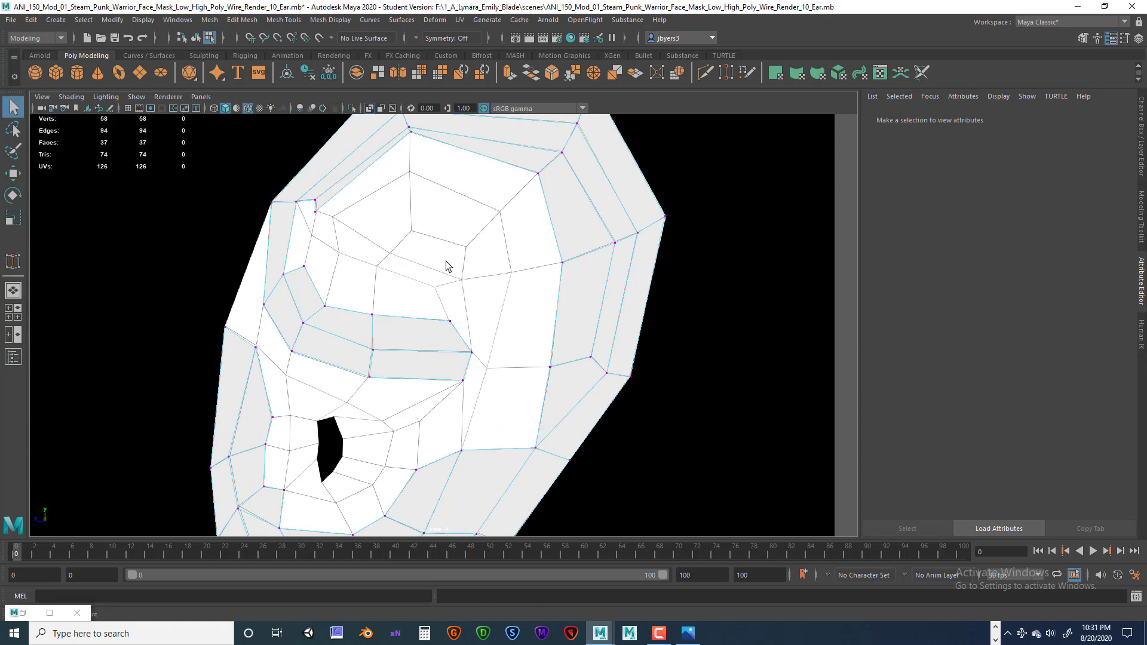
right_click(447, 266)
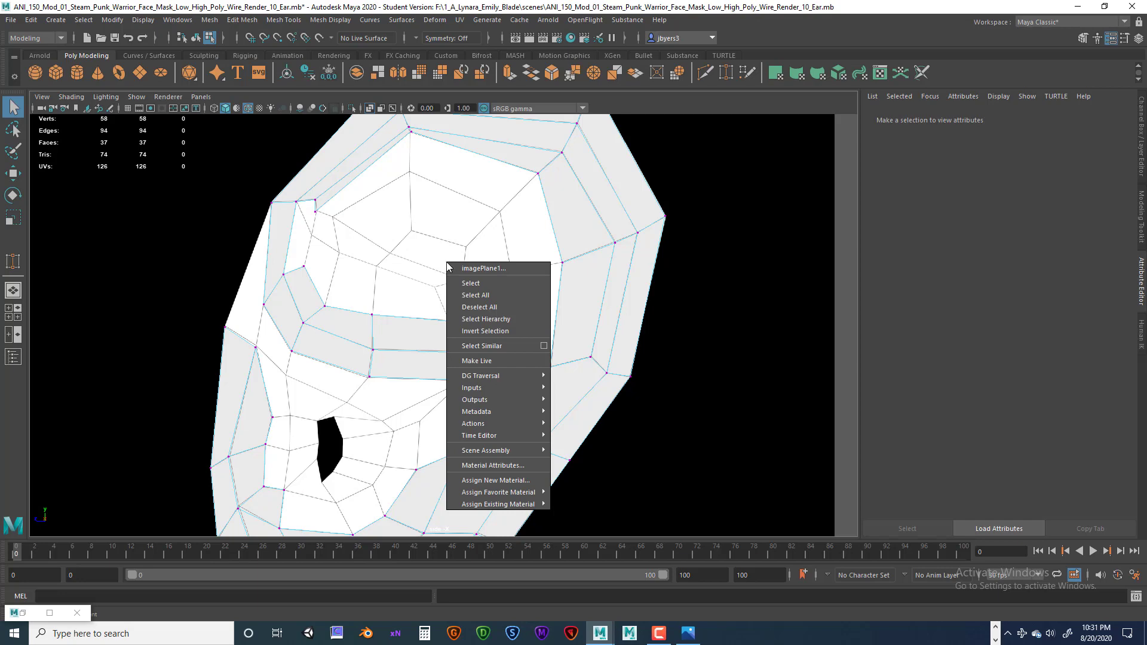
left_click(469, 283)
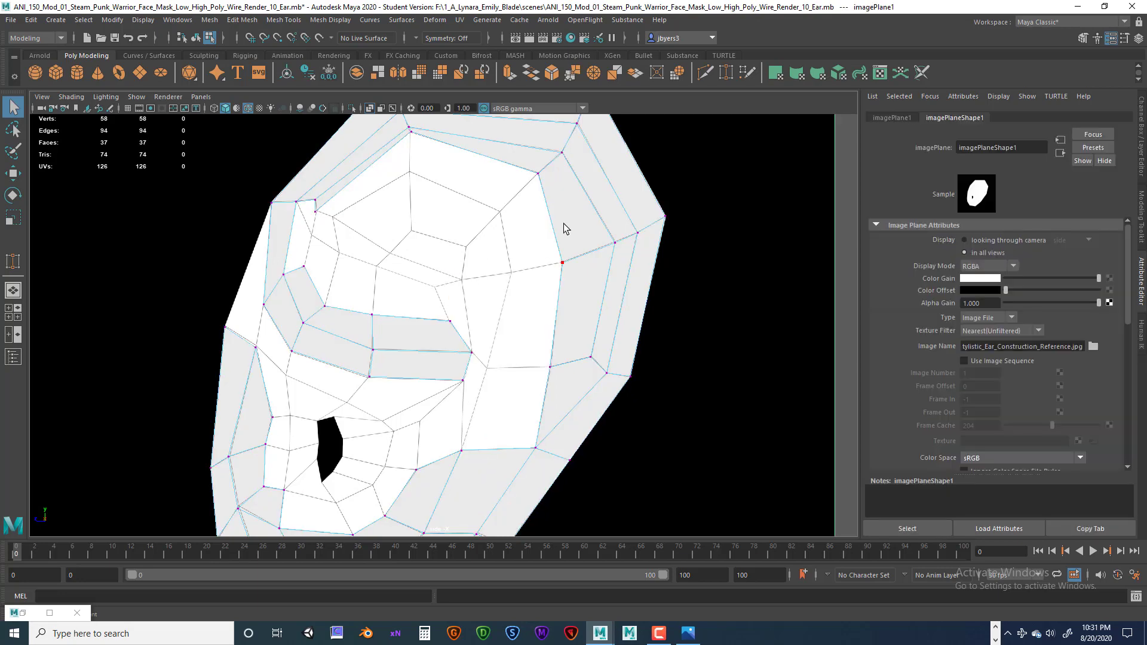
right_click(565, 227)
left_click(572, 269)
right_click(585, 239)
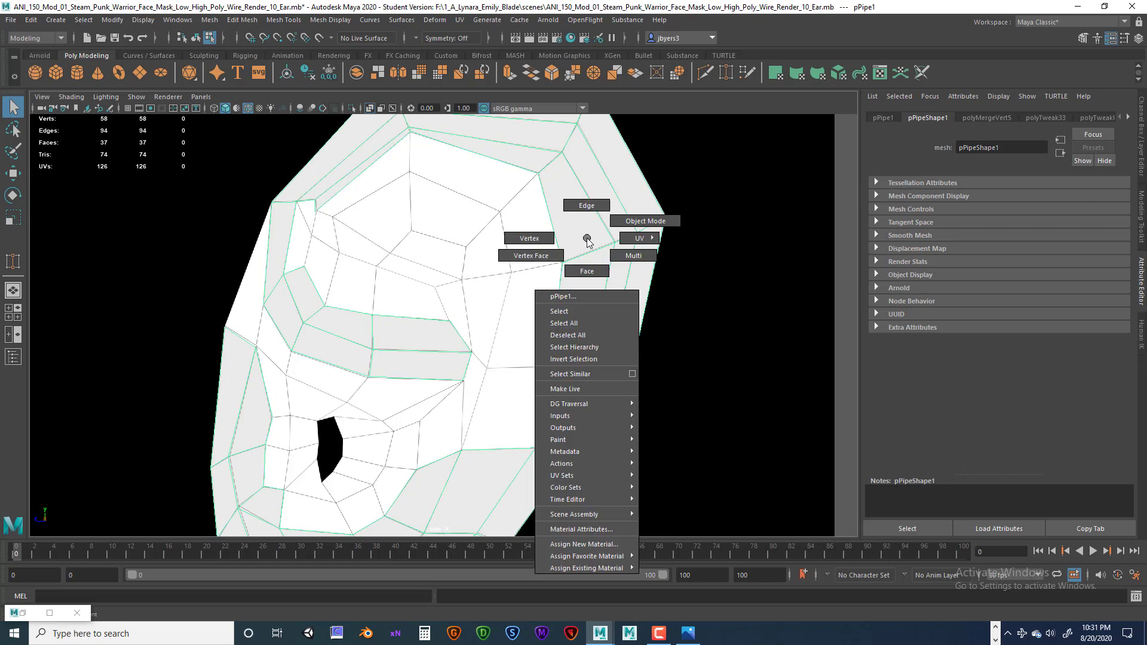
left_click(584, 205)
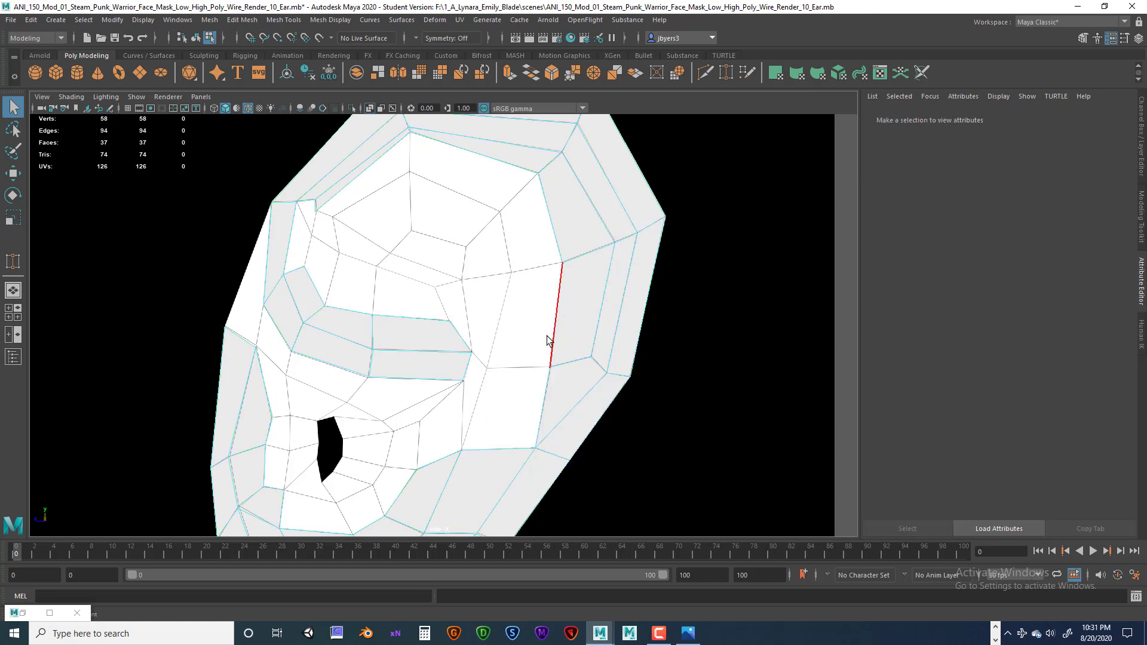
- Extrude the five inner-rim edges along the ear's rear and upper side inward, with a local translate of about 0.350
left_click(546, 406)
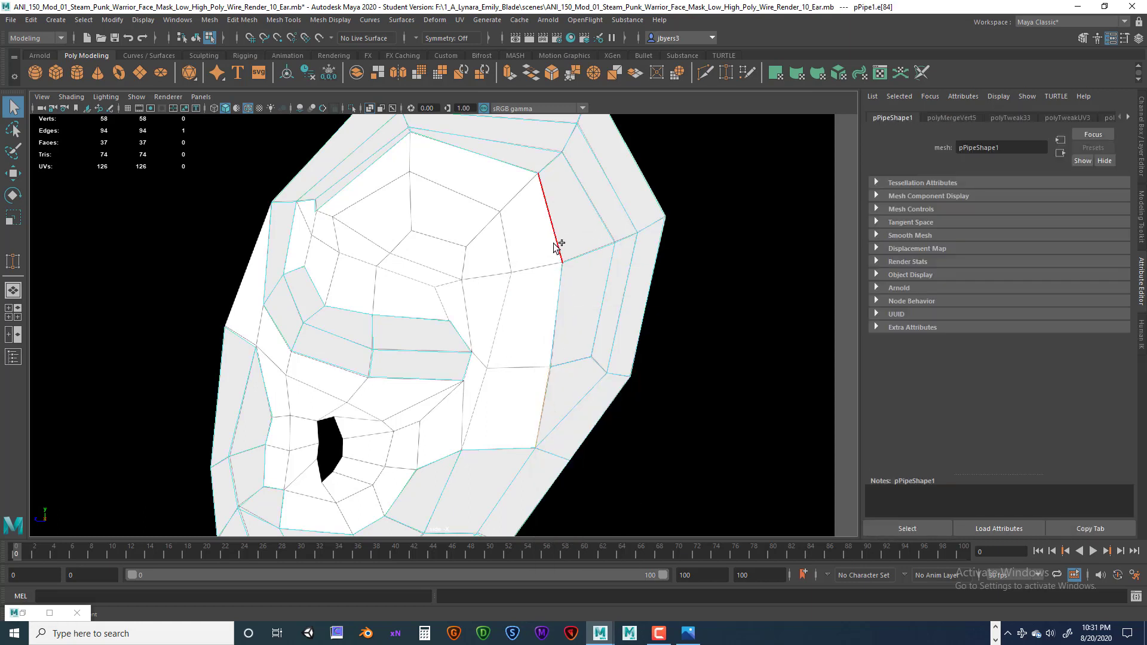
left_click(560, 310, "shift")
left_click(555, 233, "shift")
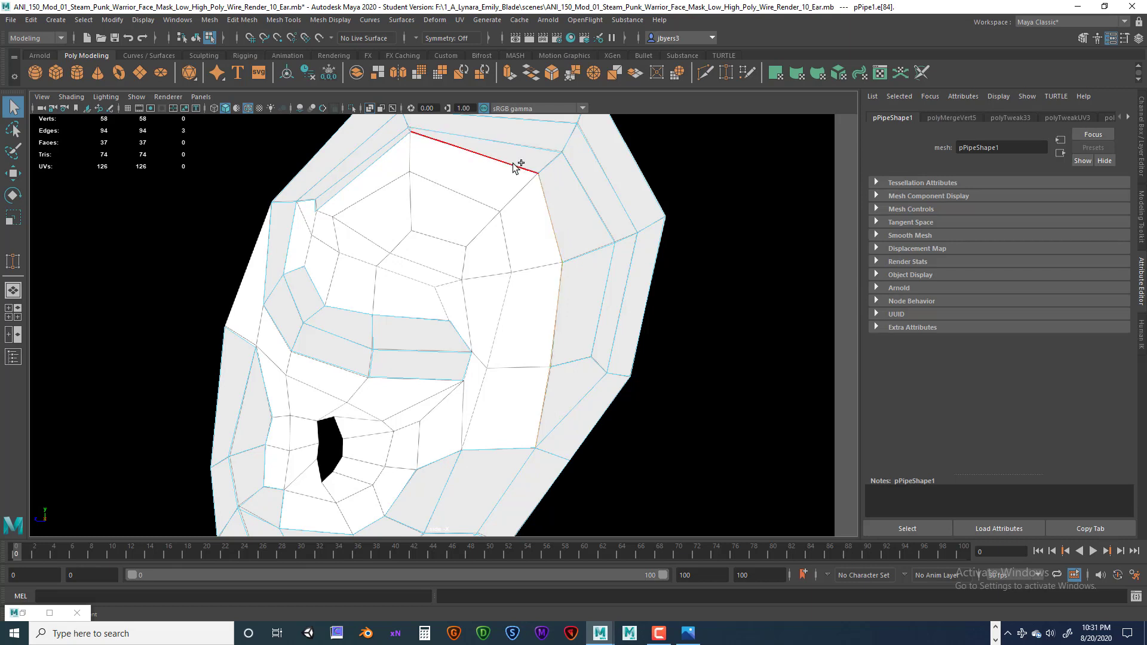
left_click(372, 167, "shift")
key("ctrl+e")
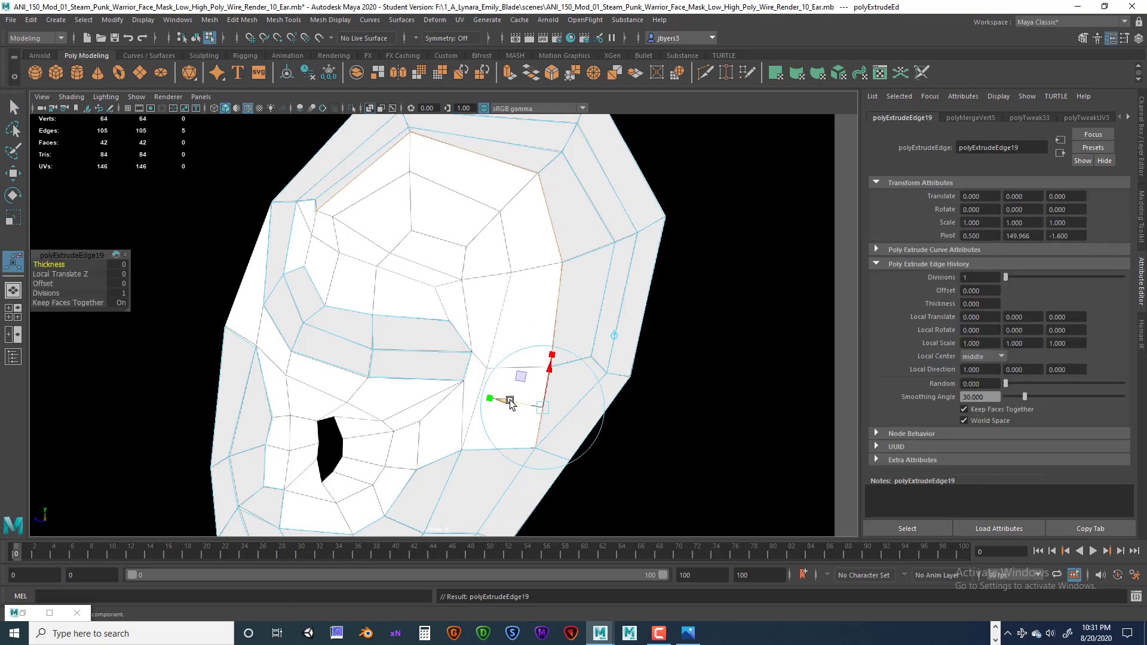
left_click_drag(514, 394, 469, 397)
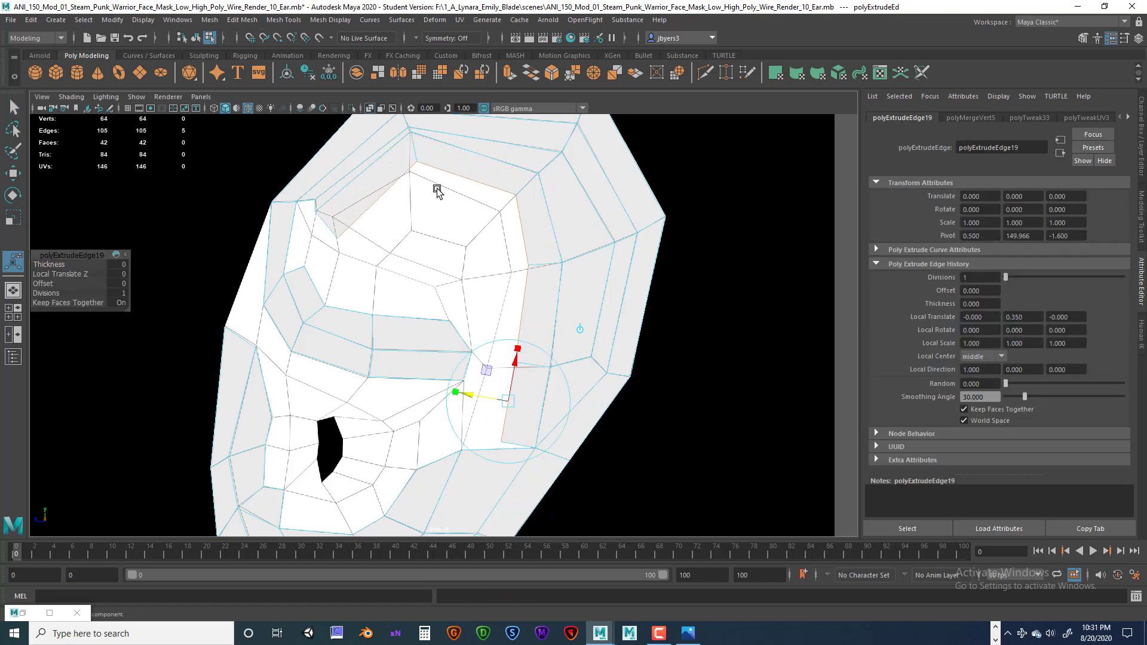
- In vertex mode, move the new strip's upper front end vertex onto the matching wireframe corner in the reference image
right_click_drag(424, 168, 380, 185)
scroll(359, 245, "up", 5)
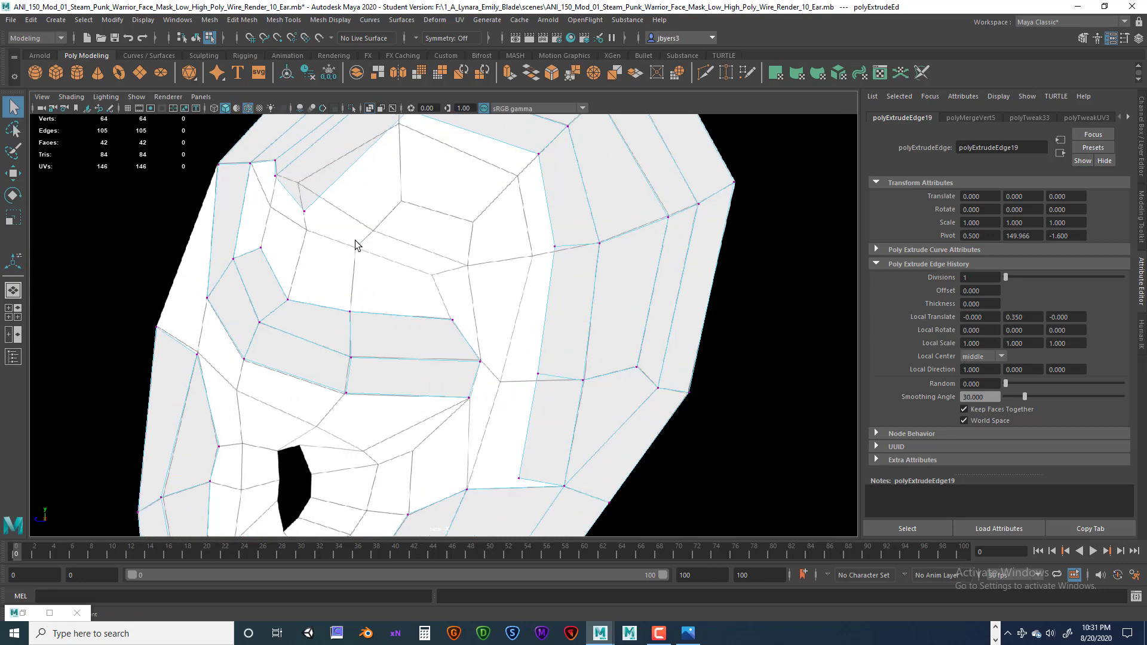
middle_click_drag(354, 192, 392, 301, "alt")
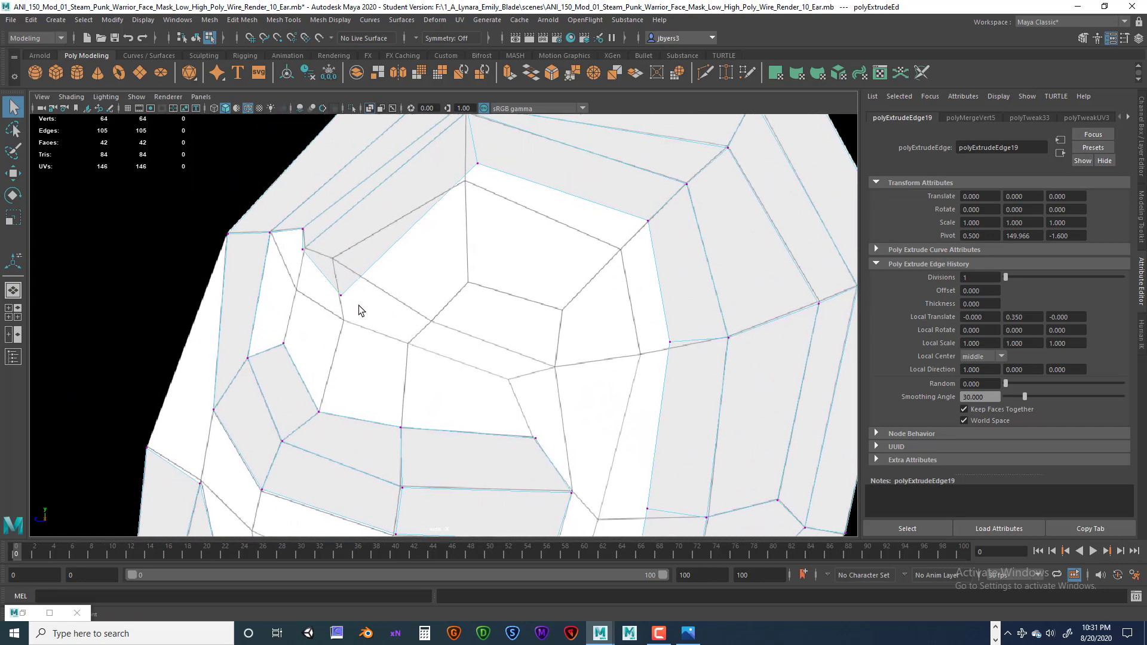
left_click(342, 297)
key("w")
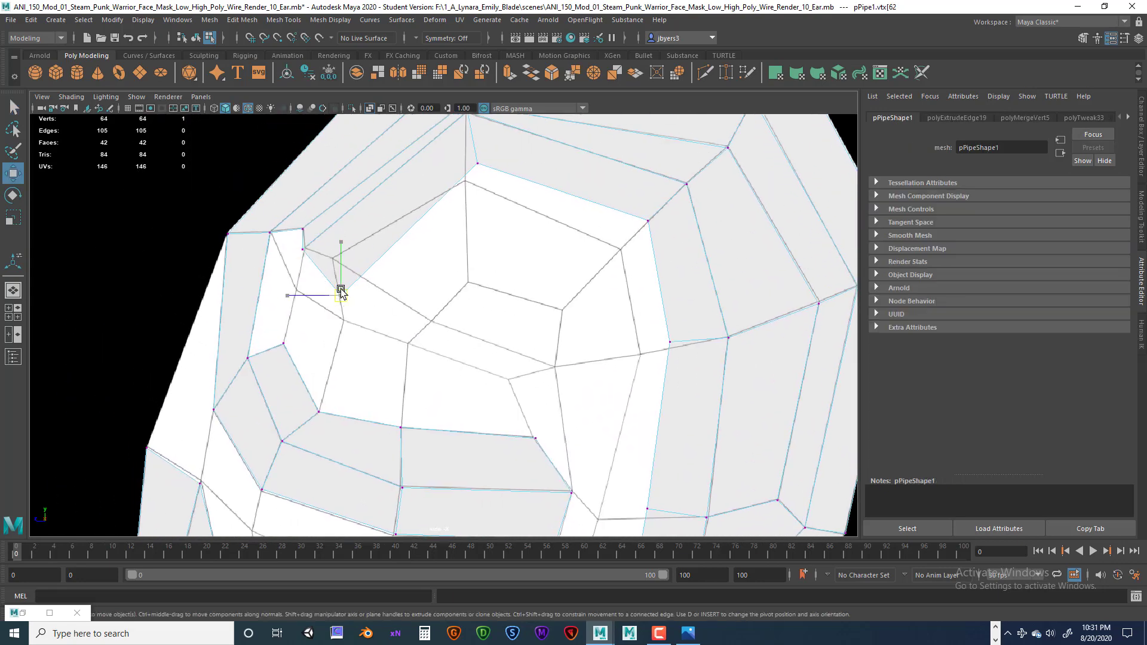
left_click_drag(340, 296, 334, 259)
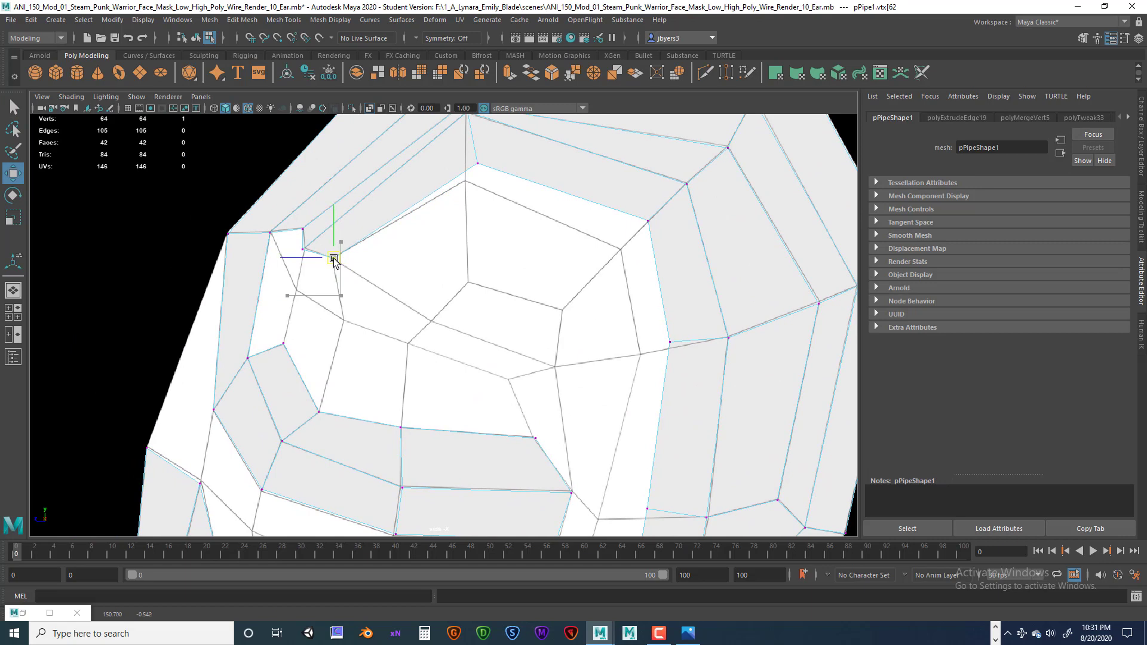
- Move the next three inner vertices across the top and upper rear of the extruded strip onto the reference wireframe's intersections
left_click(474, 165)
left_click(476, 165)
mouse_move(477, 165)
left_mouse_down()
mouse_move(488, 183)
mouse_move(467, 181)
left_mouse_up()
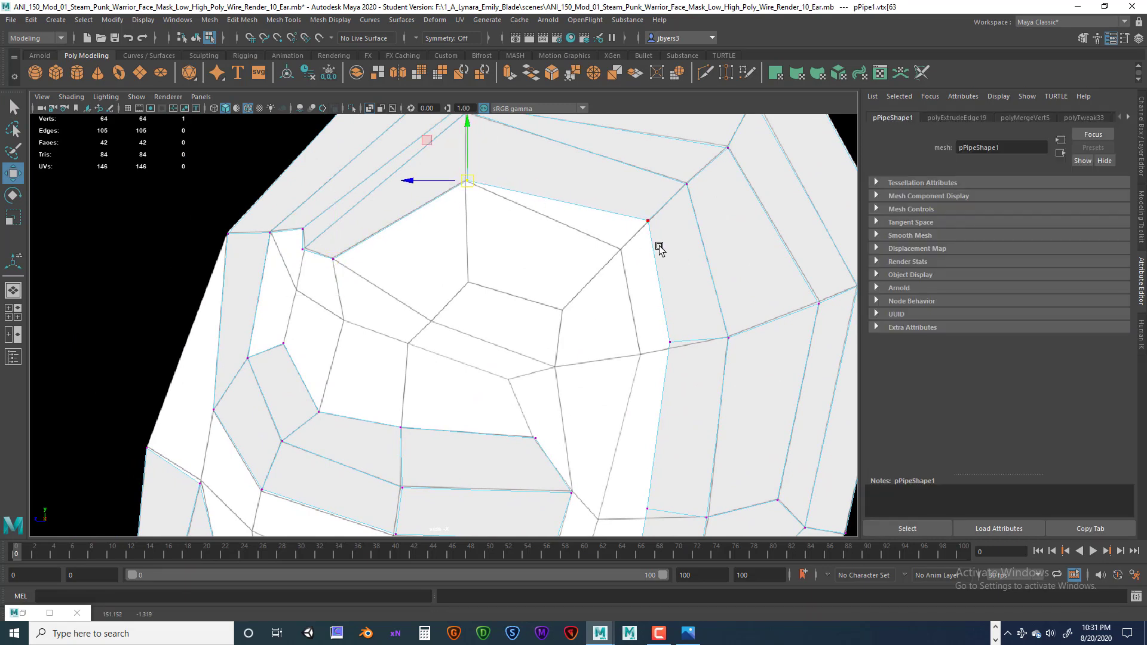
left_click_drag(657, 238, 623, 251)
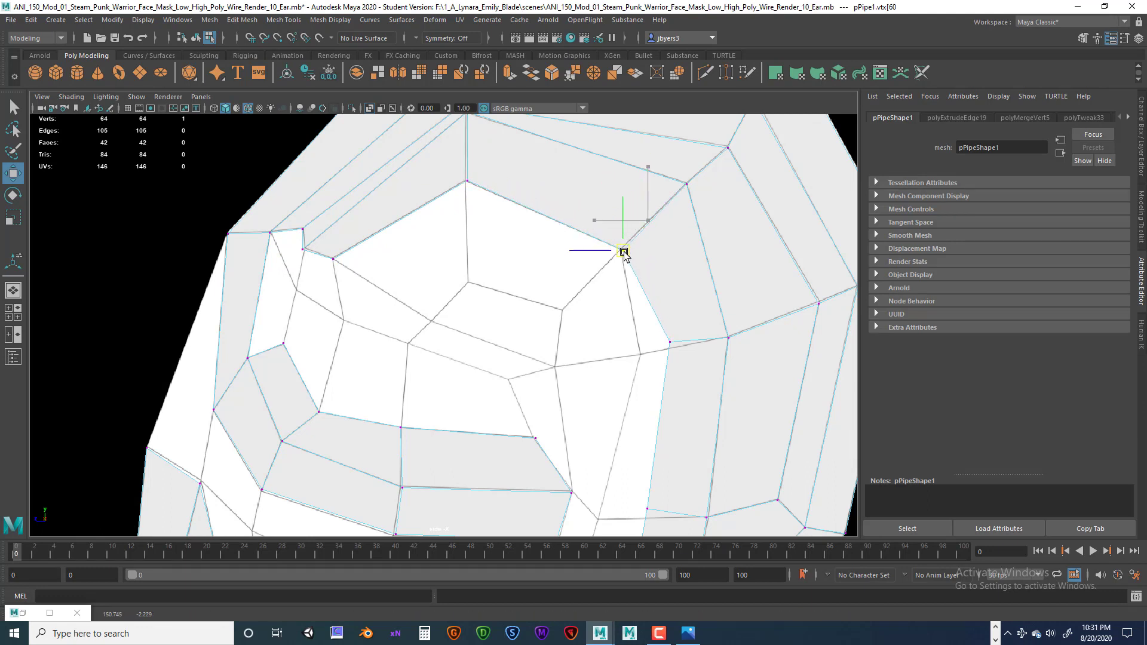
left_click_drag(671, 343, 647, 343)
- Move the strip's lower rear inner vertex inward onto the reference wireframe junction beside the end of the middle fold
middle_click_drag(648, 343, 634, 190, "alt")
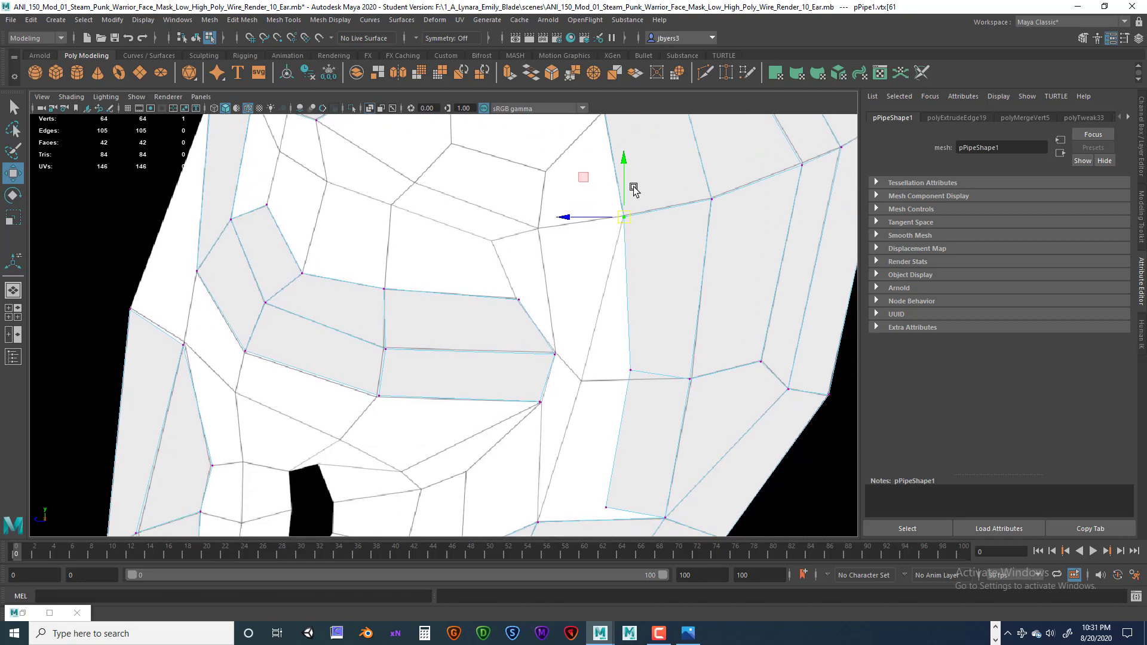
scroll(622, 284, "down", 6)
scroll(621, 289, "up", 3)
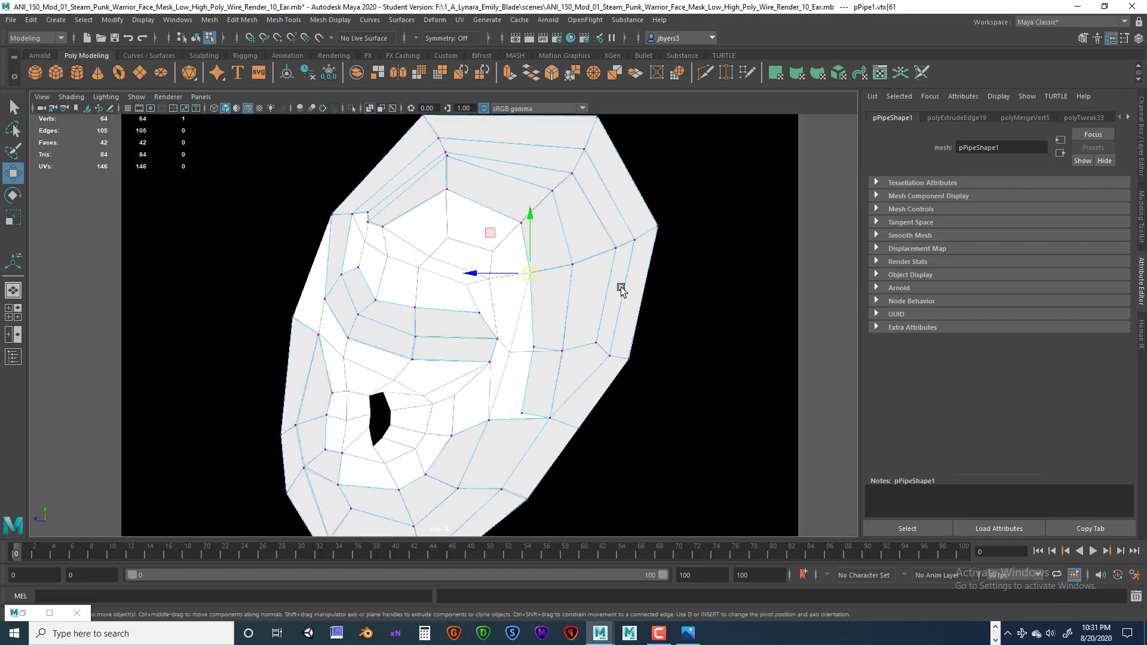
scroll(621, 289, "up", 5)
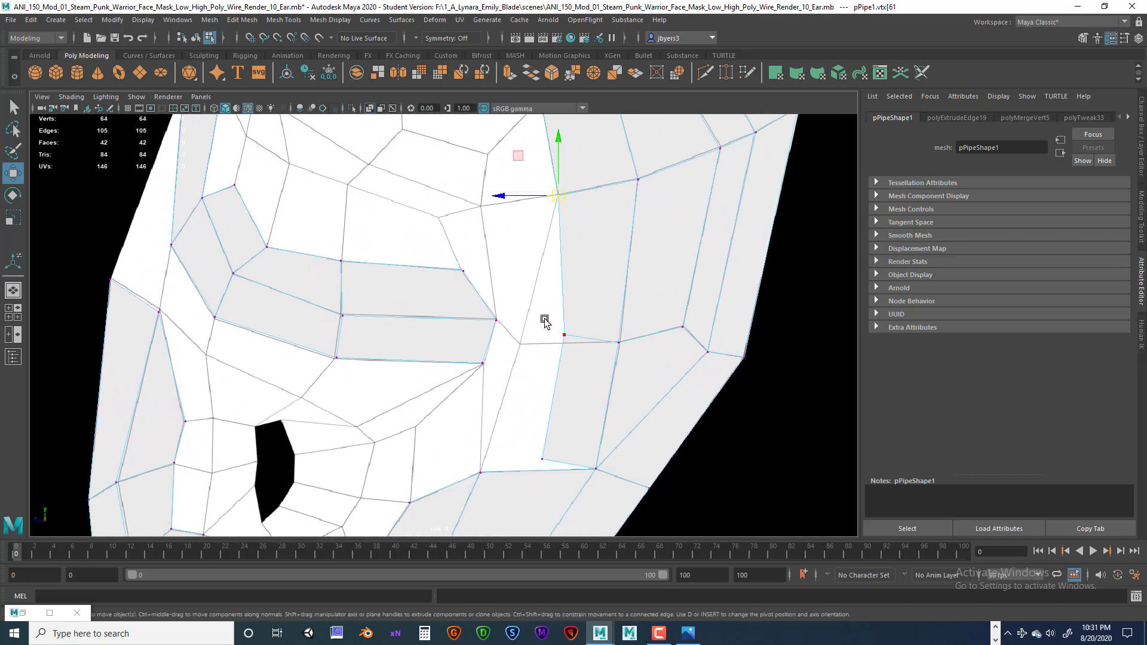
left_click(565, 335)
left_click_drag(565, 335, 525, 345)
- Bring the Photos window with the human ear drawing over the viewport to study the ear's shape, and put it away again
left_click_drag(1146, 157, 757, 154)
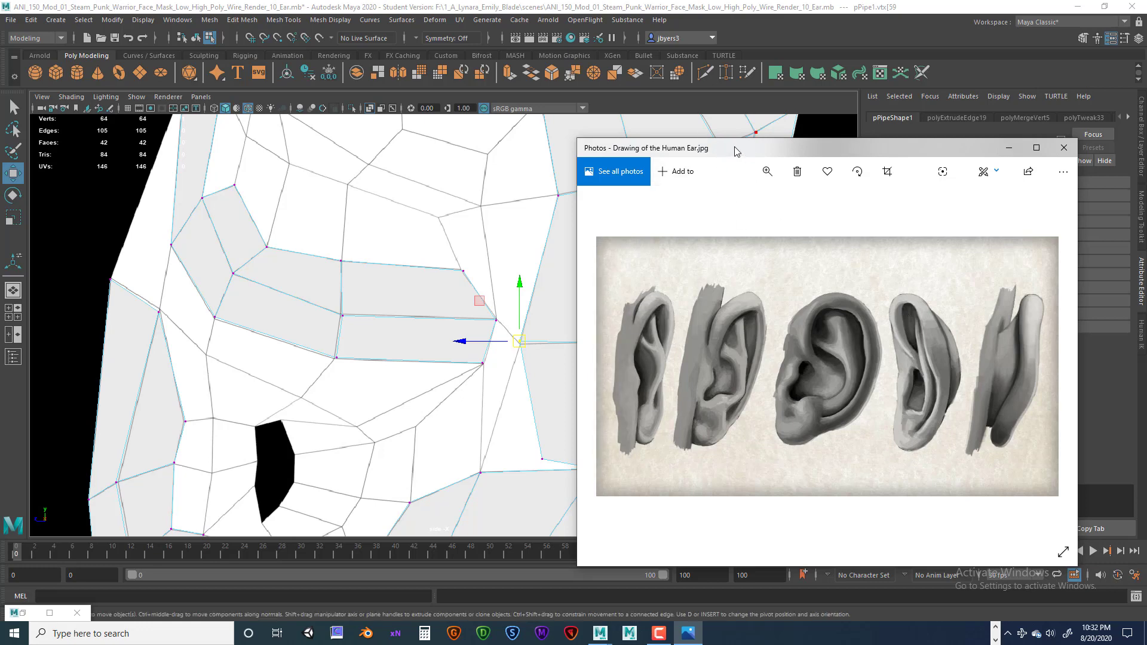
left_click_drag(756, 154, 1146, 132)
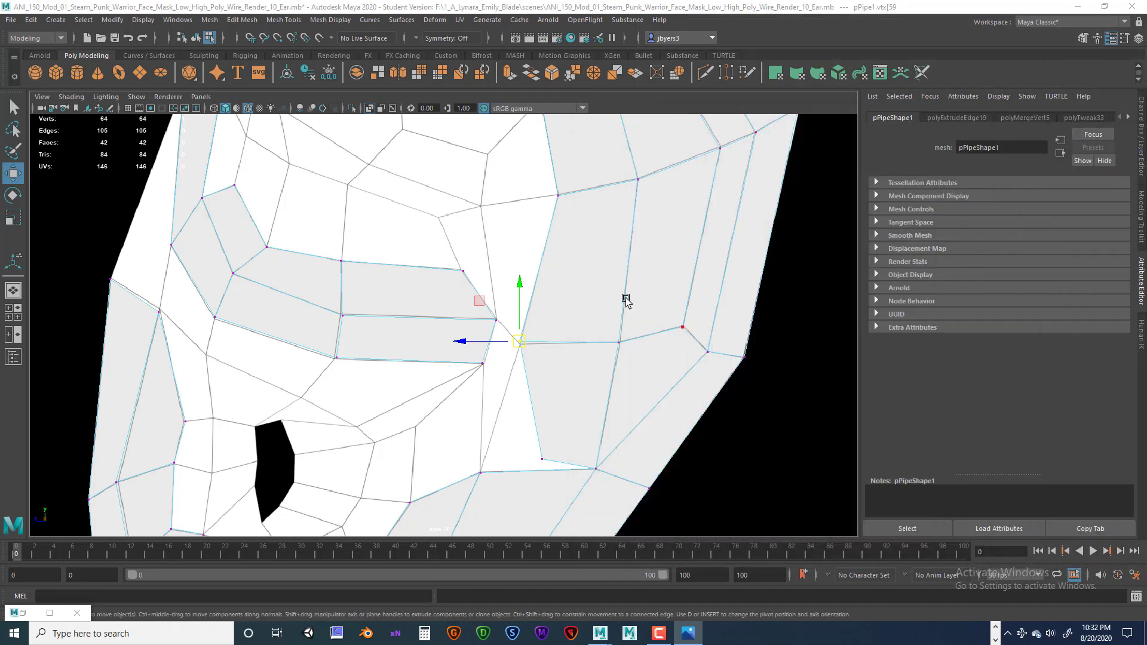
- Fine-tune the position of the strip's inner vertex at the reference junction near the middle fold
left_click(556, 459)
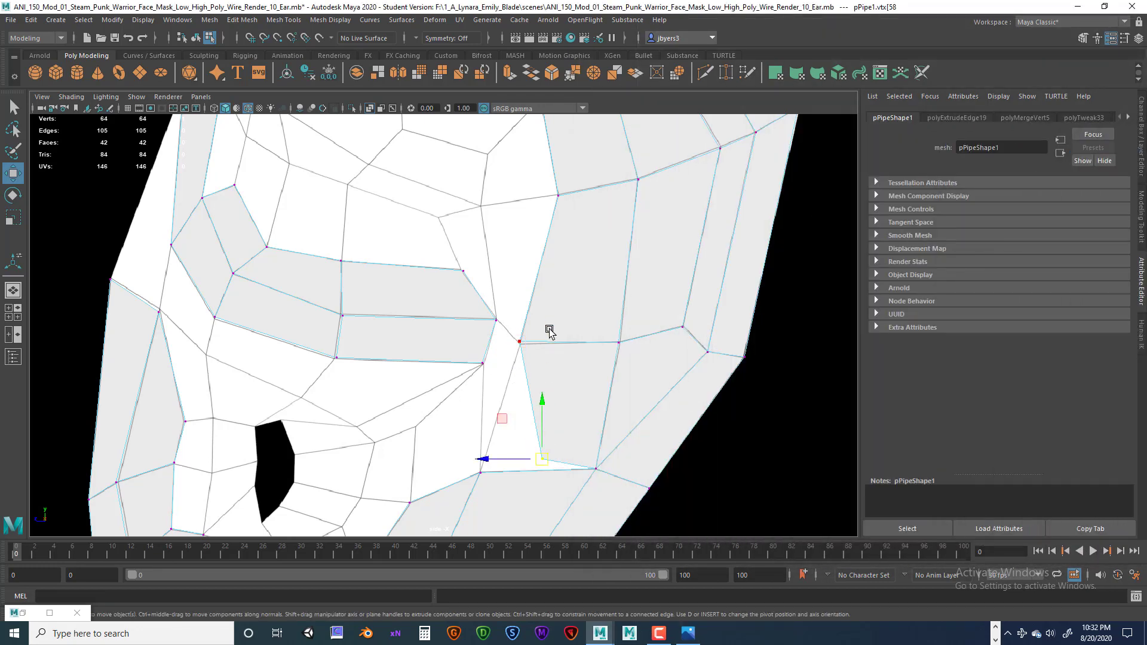
left_click(520, 342)
left_click_drag(521, 342, 523, 346)
scroll(638, 281, "down", 5)
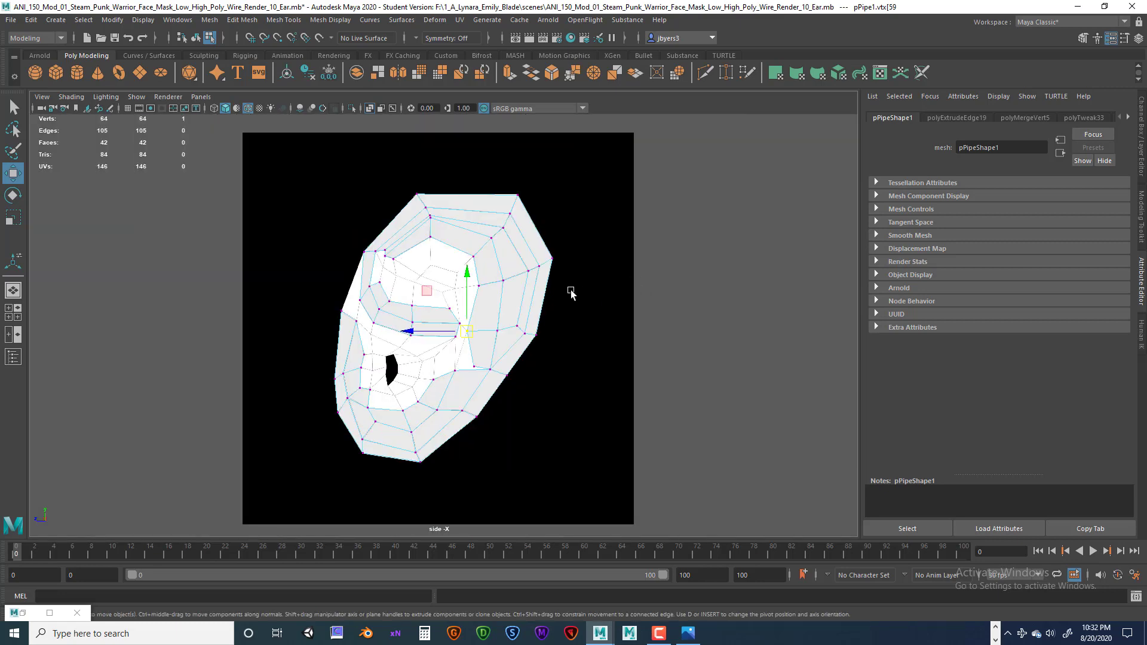
scroll(566, 294, "up", 3)
scroll(550, 297, "up", 3)
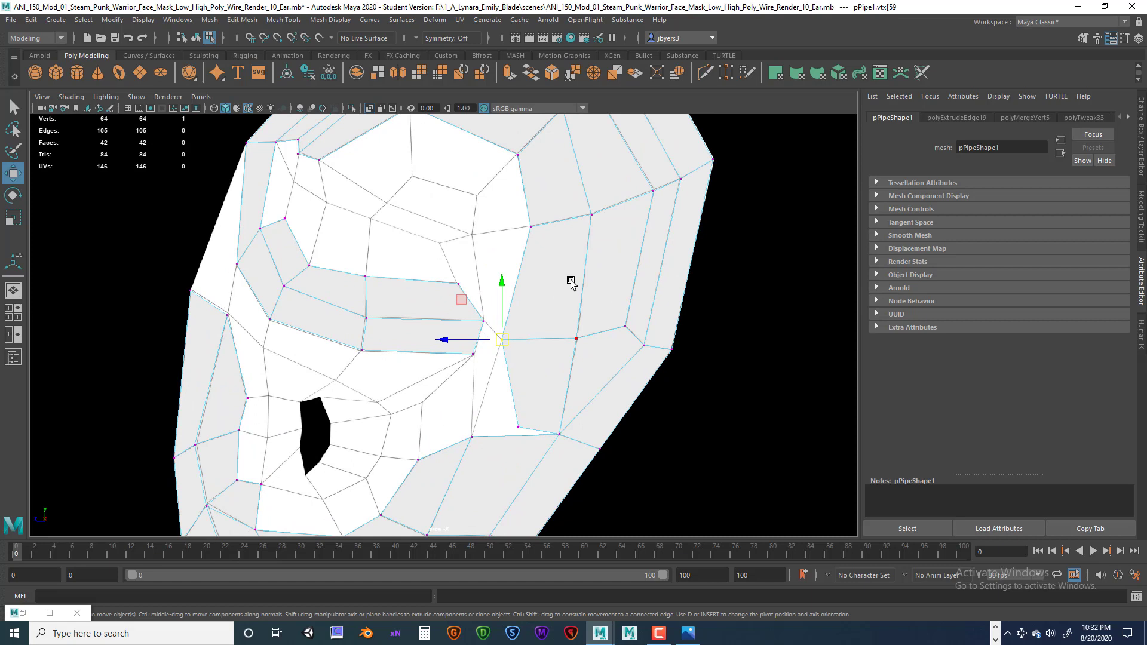
- Target-weld the strip's loose bottom inner vertex onto the adjacent corner vertex of the lower ear rim
right_click_drag(571, 281, 560, 352)
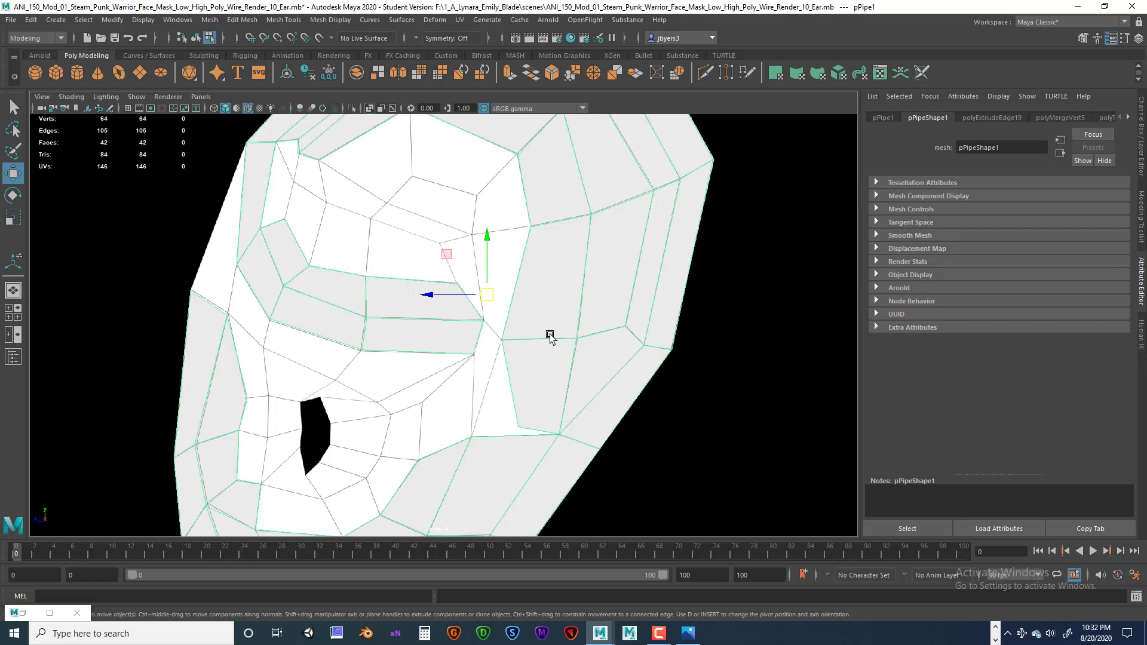
right_click(556, 304)
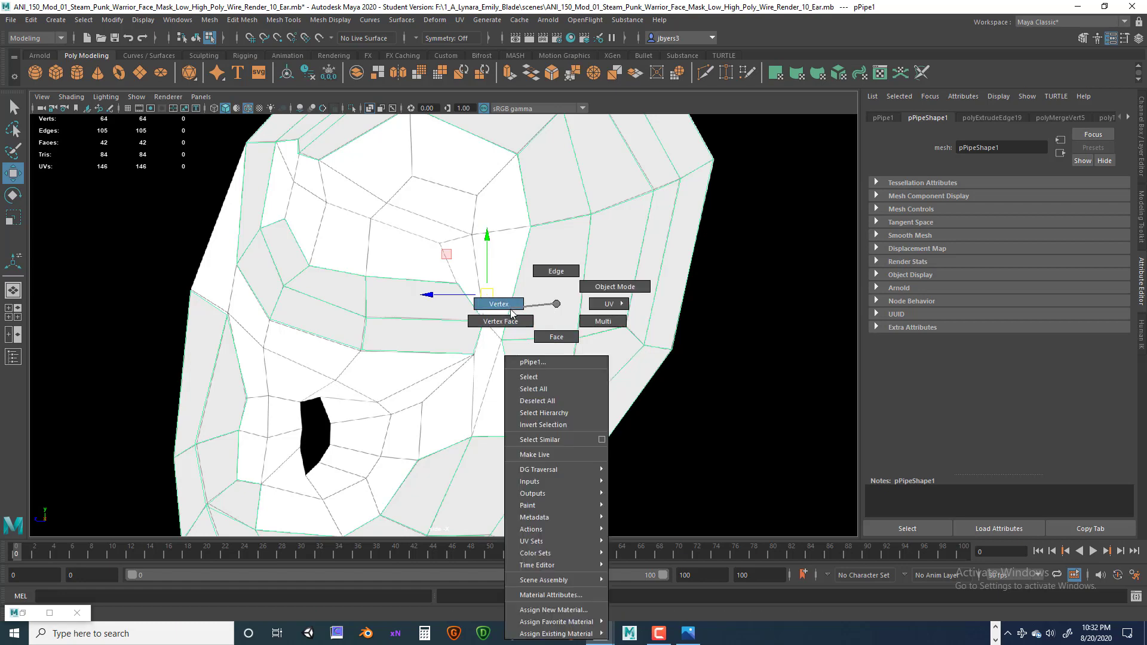
right_click_drag(554, 307, 556, 266)
left_click(519, 428)
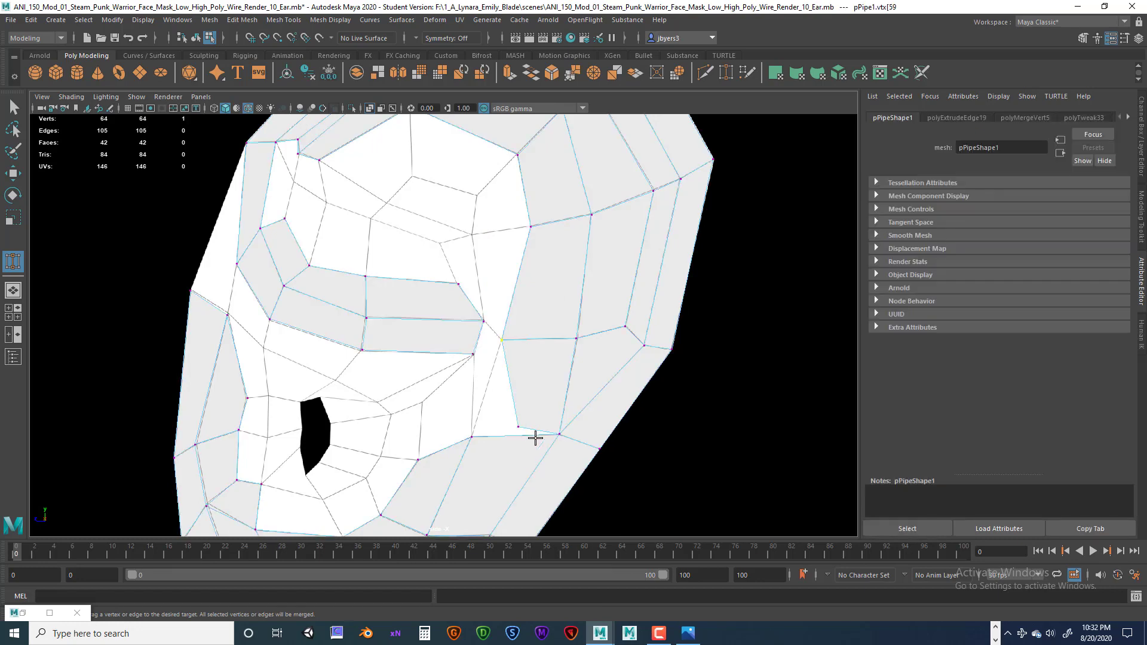
left_click(517, 427)
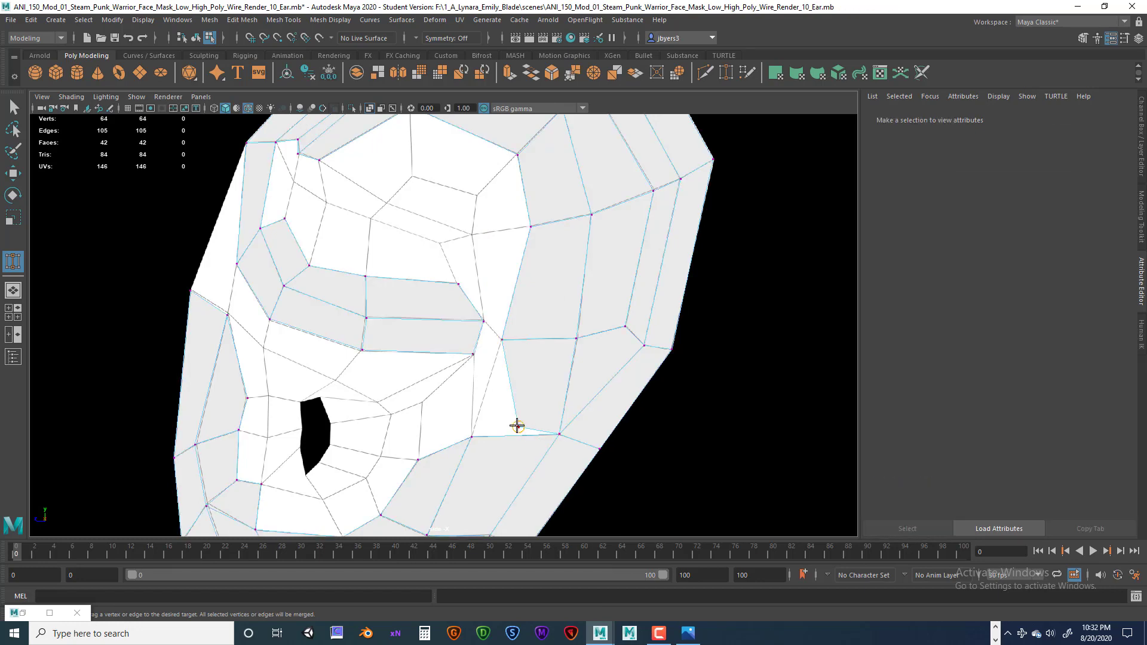
left_click_drag(492, 425, 471, 436)
scroll(528, 321, "down", 6)
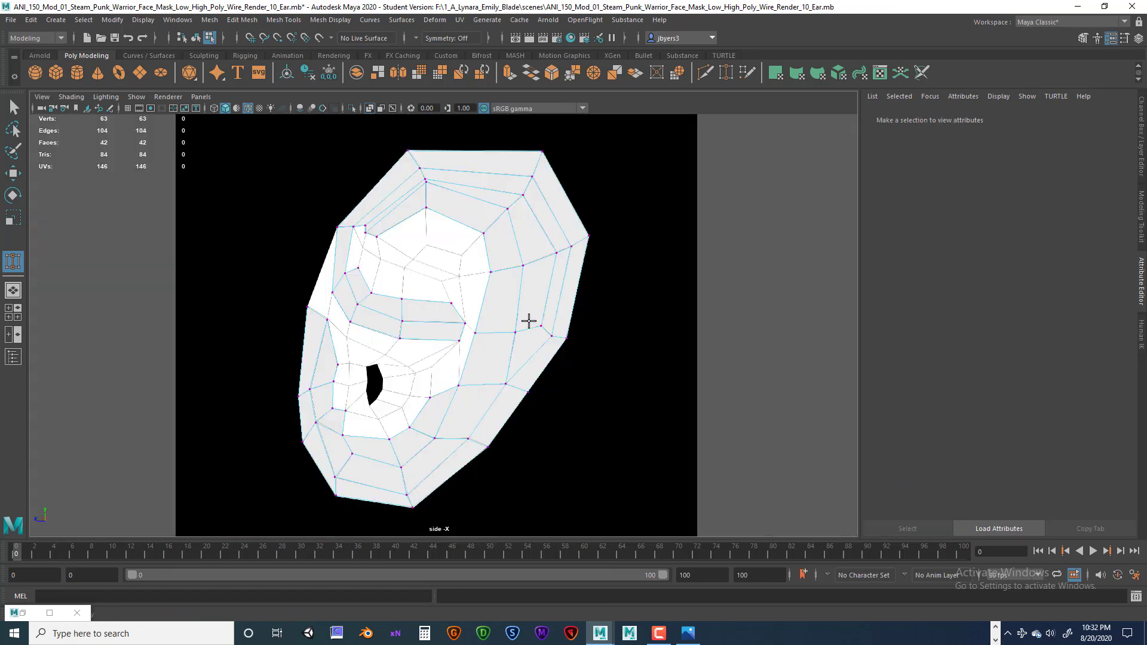
- Try to extrude the open inner rim edges, from the upper fold around the rear to the ear's lower rim, with a local offset
scroll(528, 321, "up", 5)
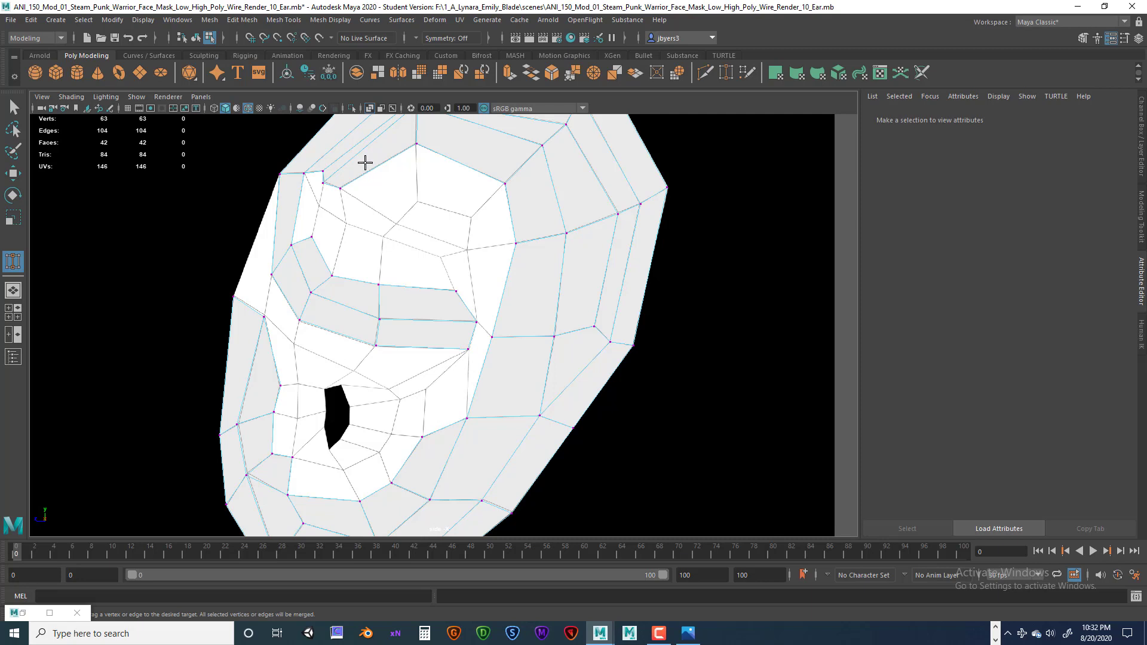
key("q")
right_click_drag(367, 168, 366, 132)
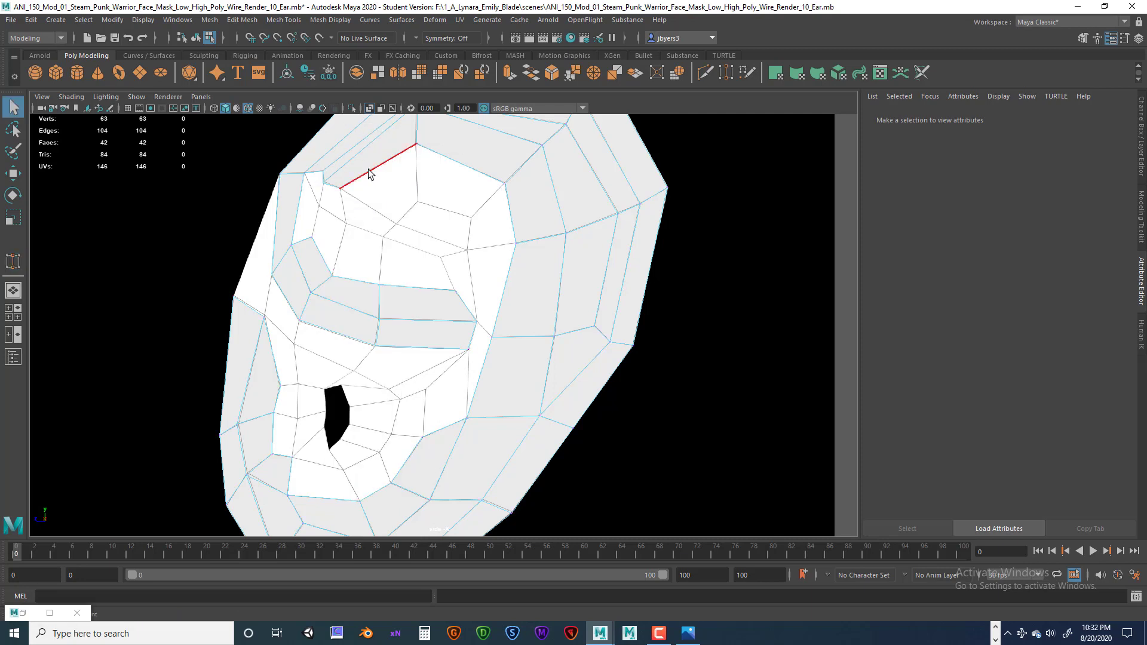
left_click(369, 172)
left_click(448, 163, "shift")
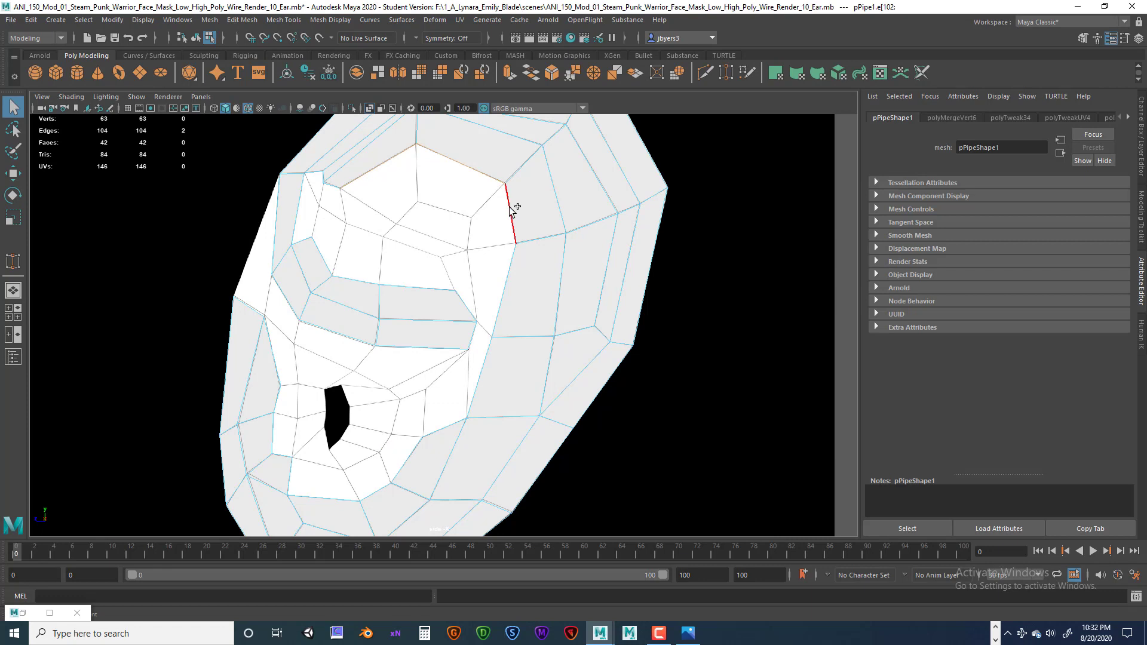
left_click(511, 213, "shift")
left_click(511, 275, "shift")
left_click(485, 364, "shift")
left_click(448, 428, "shift")
left_click(407, 453, "shift")
left_click(377, 491, "shift")
key("ctrl+e")
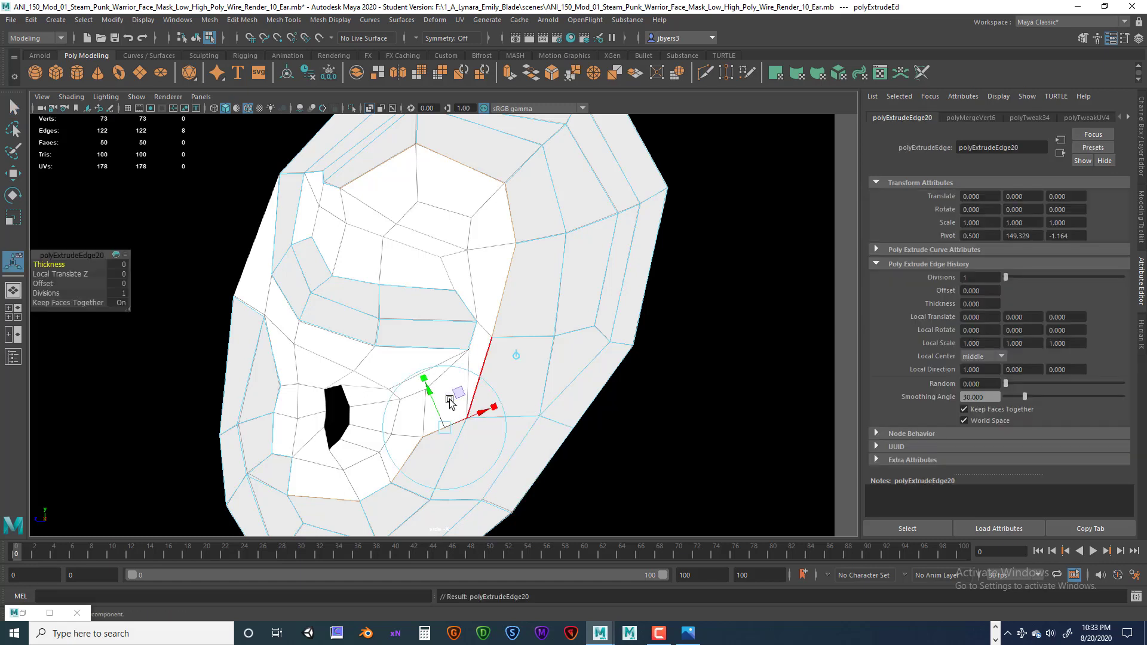
left_click_drag(450, 402, 421, 372)
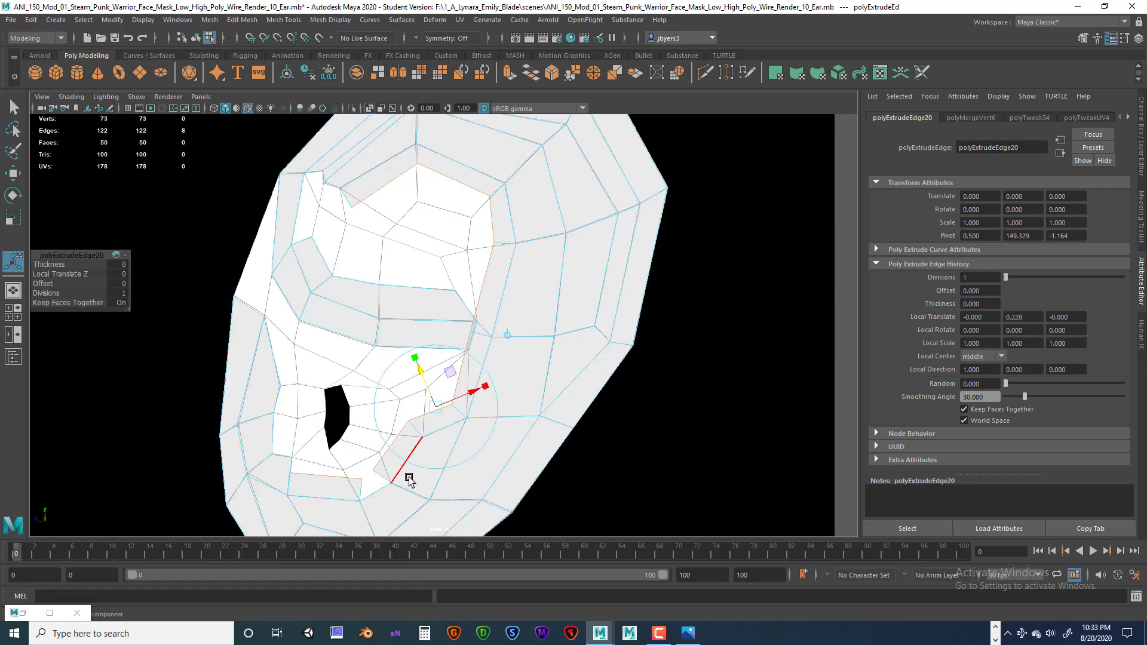
key("ctrl+z")
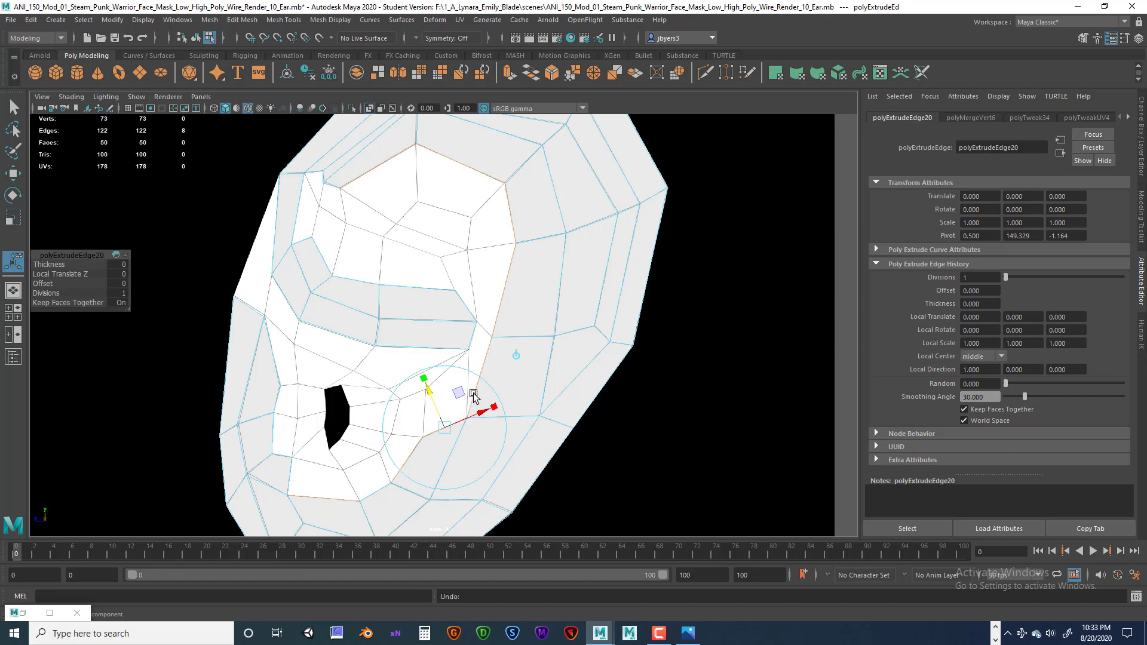
- Reselect the open inner edges along the top, rear and bottom of the ear rim and extrude them
left_click(386, 165)
key("q")
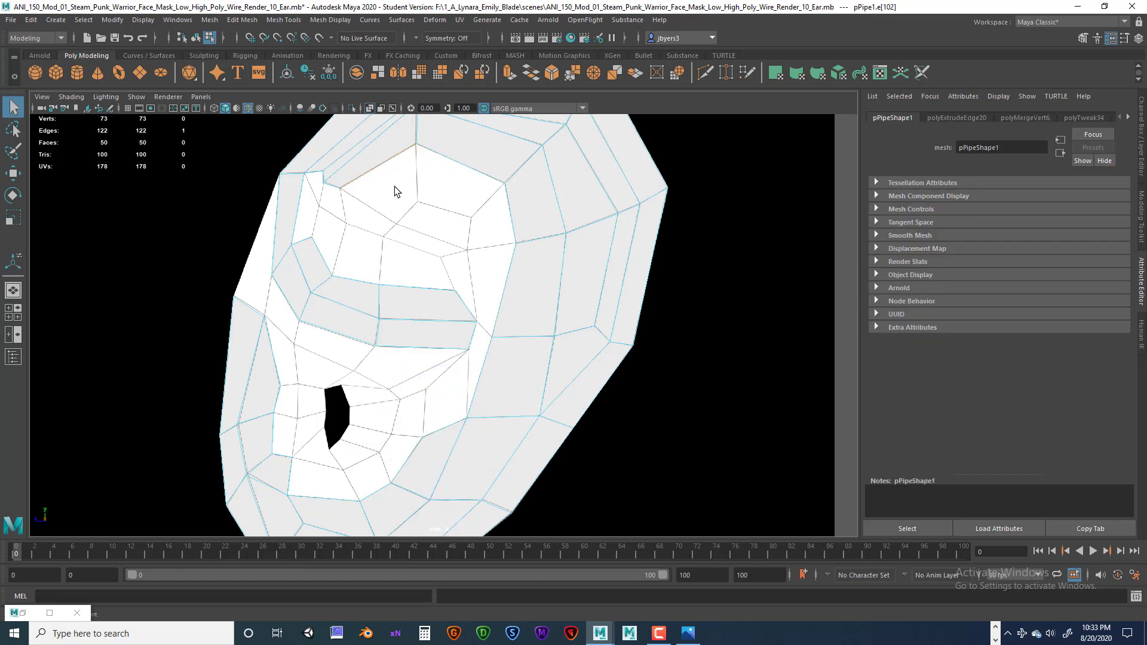
left_click(439, 158, "shift")
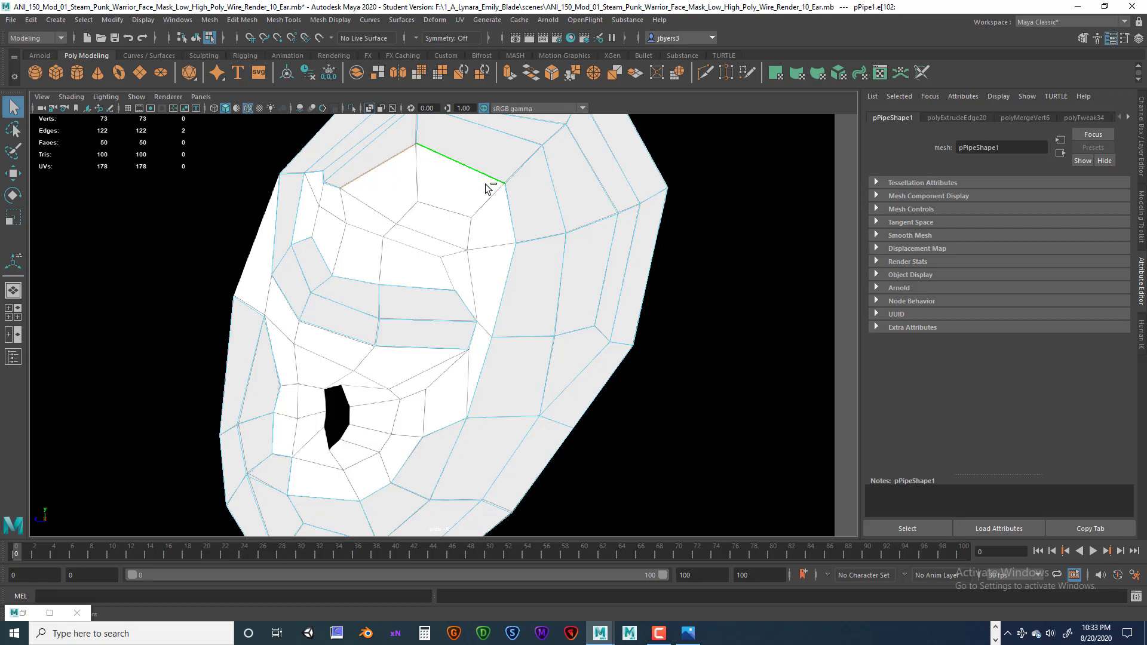
left_click(515, 208, "shift")
left_click(506, 278, "shift")
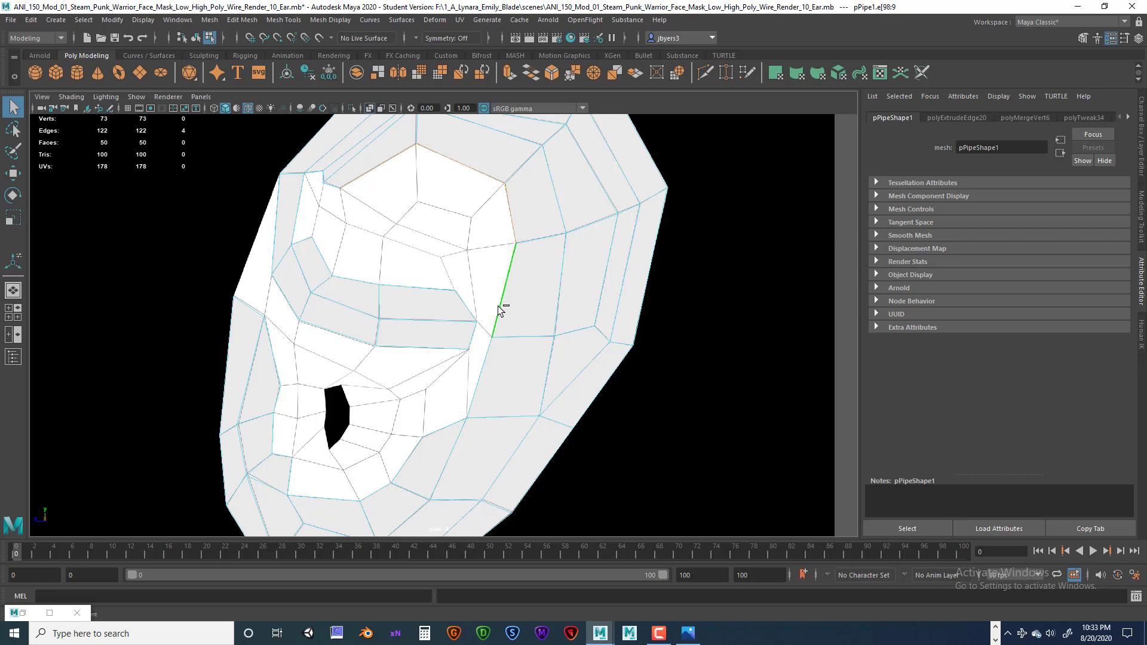
left_click(484, 372, "shift")
left_click(416, 457, "shift")
left_click(384, 486, "shift")
left_click(335, 500, "shift")
key("ctrl+e")
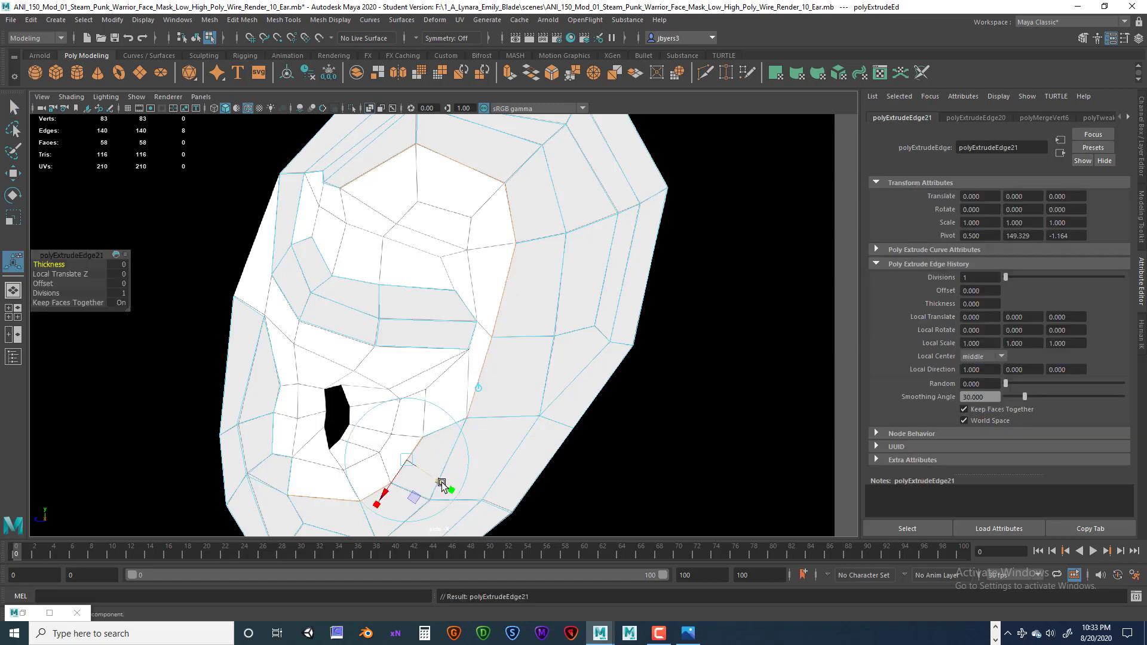
- Scale the extruded edges inward to form a narrow strip inside the ear rim
left_click_drag(441, 484, 423, 477)
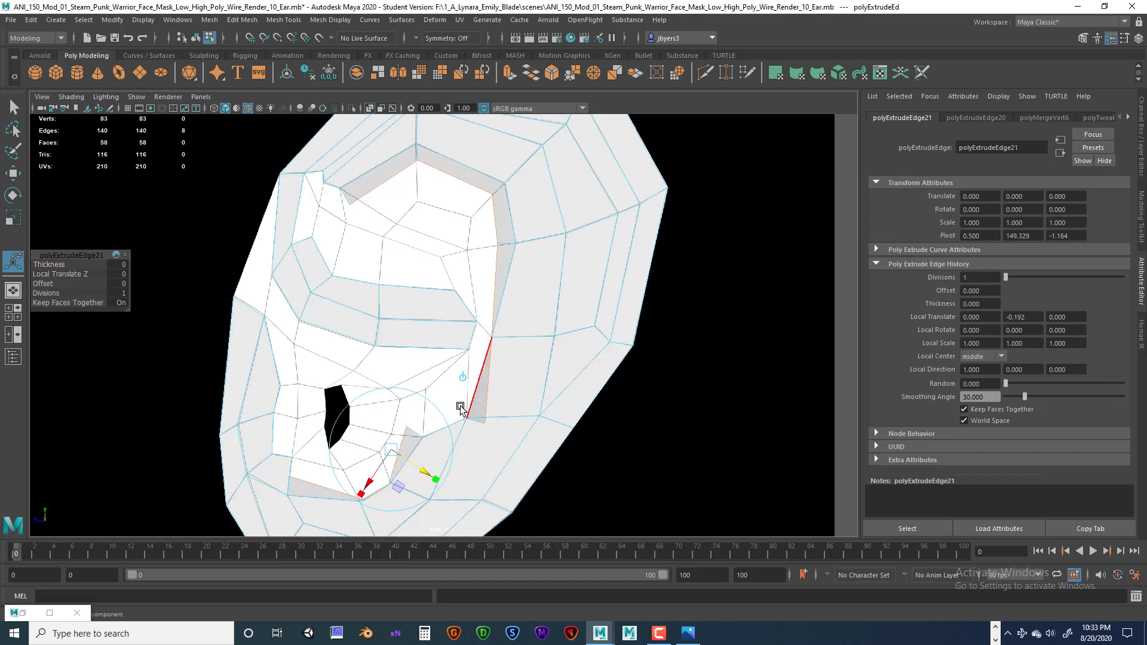
key("ctrl+z")
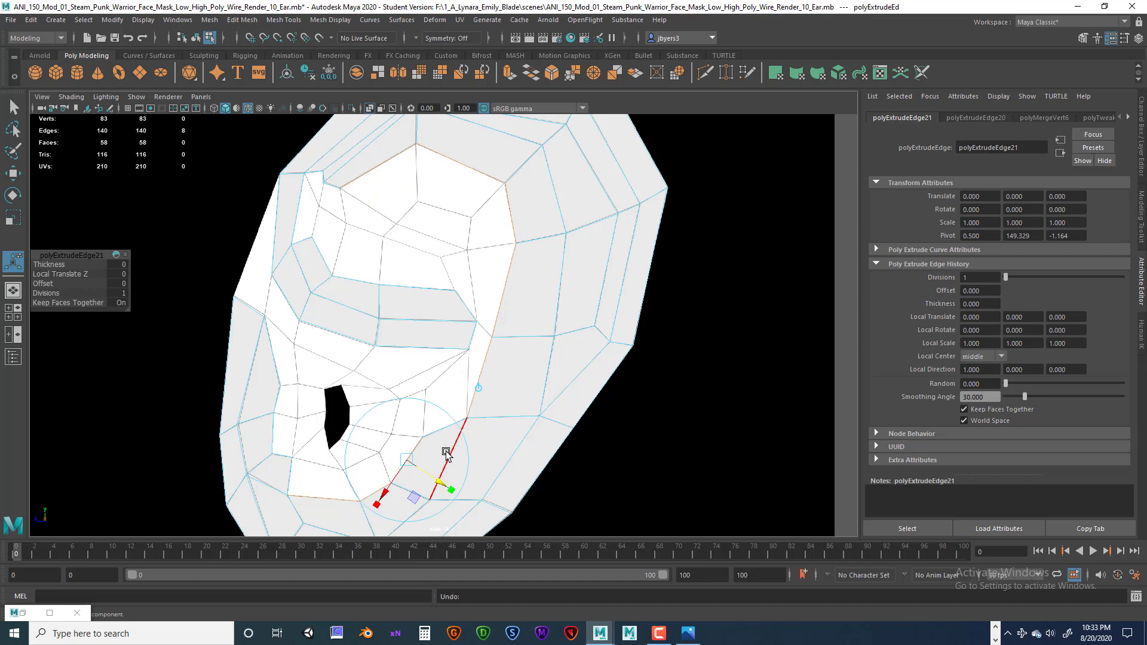
key("w")
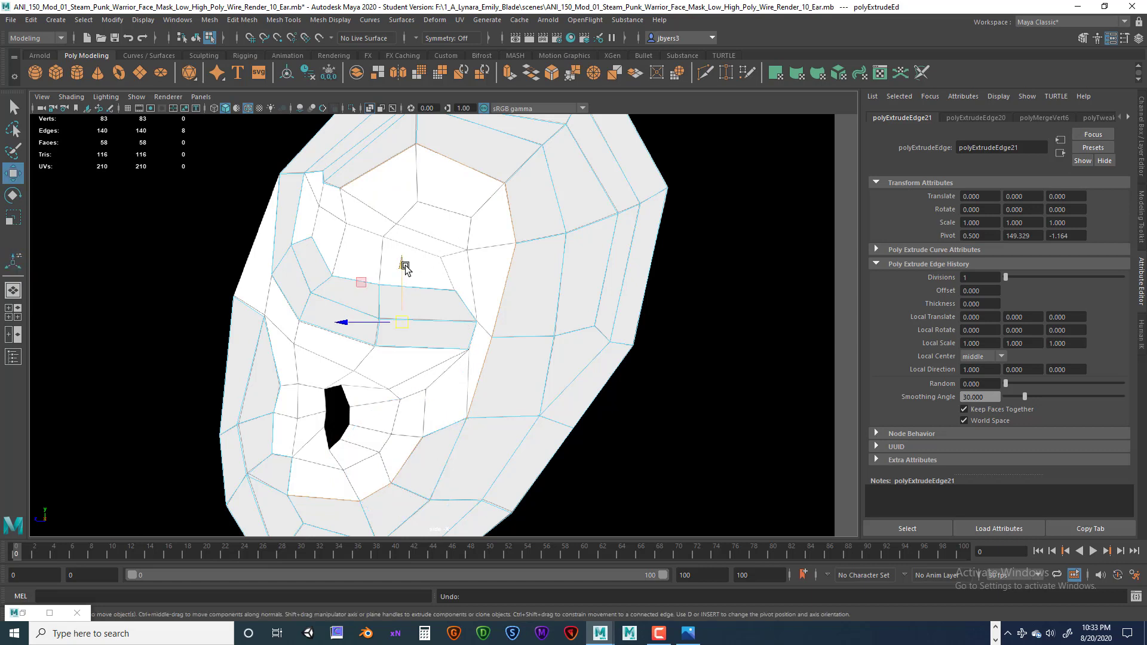
key("r")
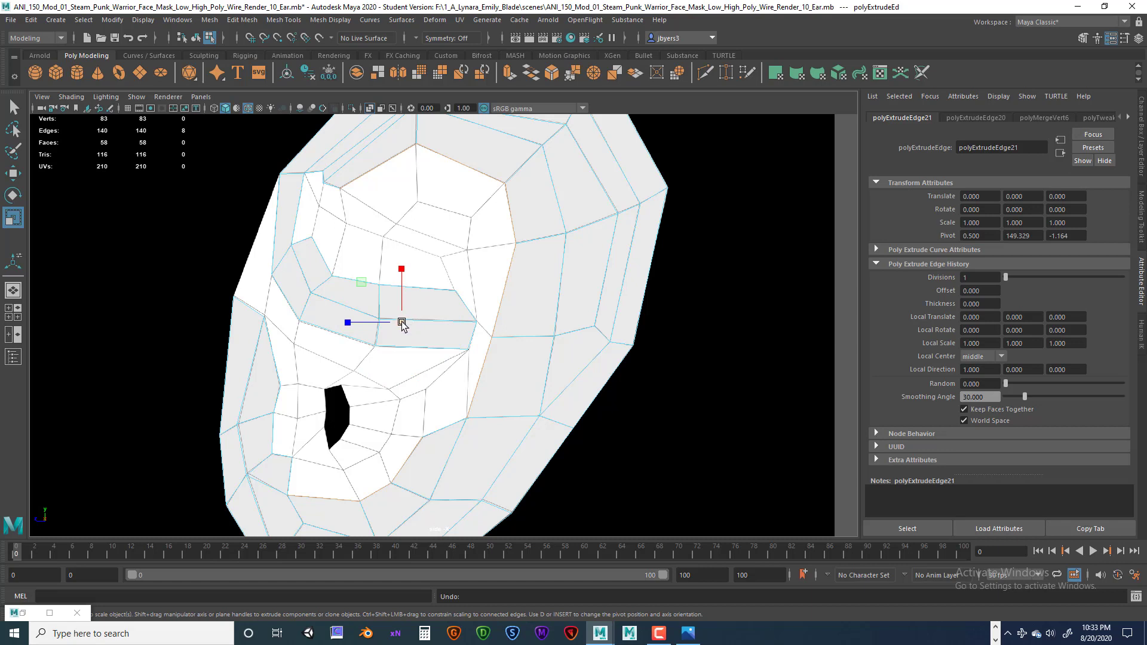
left_click_drag(402, 323, 358, 318)
- Target-weld the new strip's loose end vertex below the ear canal onto the neighbouring corner vertex of the lower rim
right_click(344, 304)
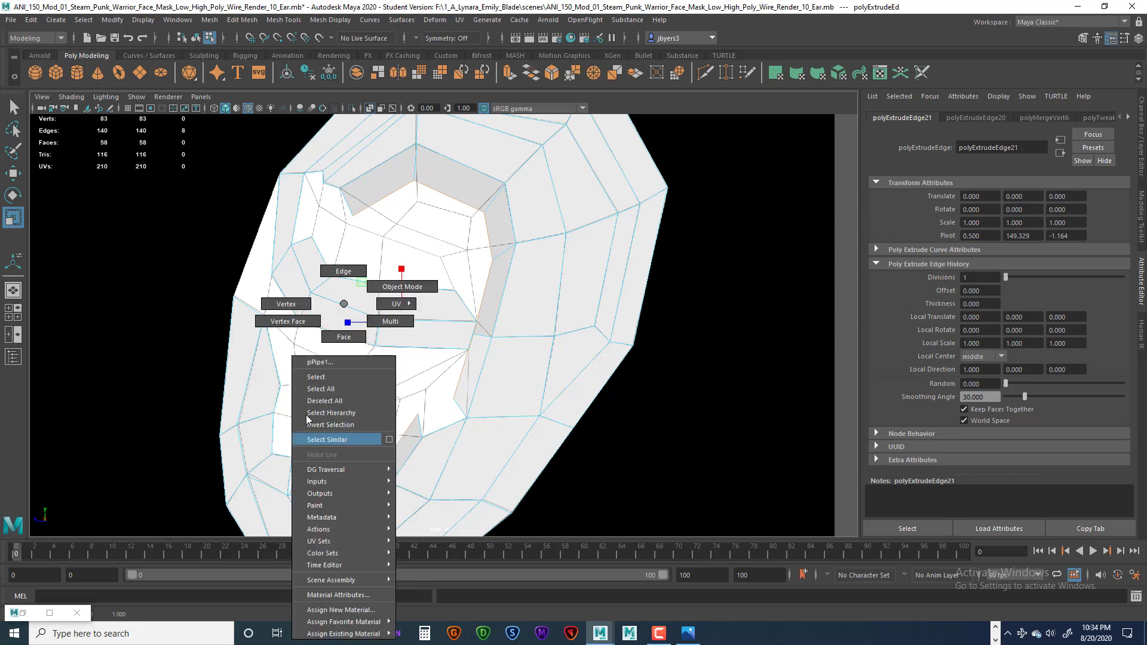
left_click(340, 376)
scroll(439, 441, "up", 5)
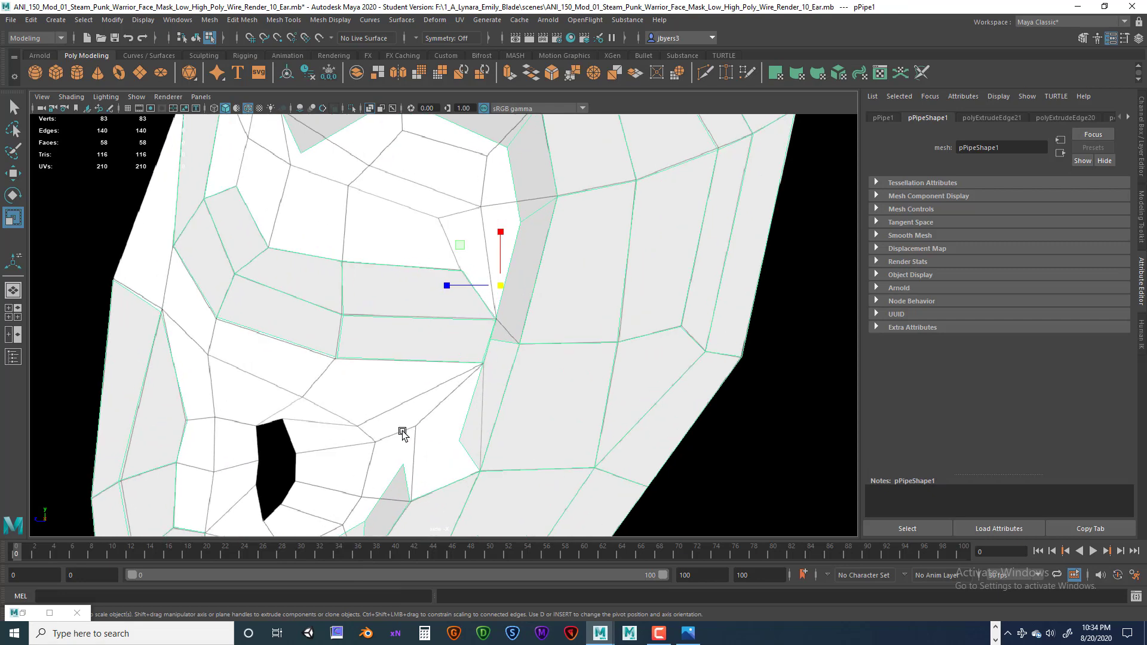
middle_click_drag(407, 420, 561, 196, "alt")
middle_click_drag(496, 280, 555, 300, "alt")
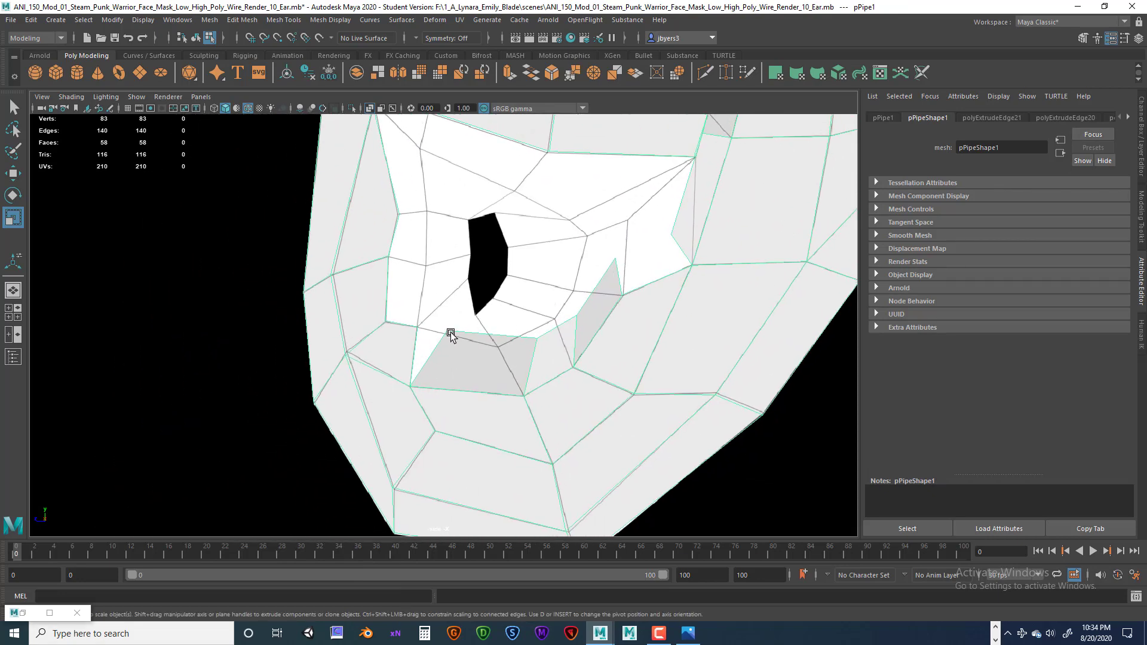
right_click_drag(450, 335, 453, 296, "shift")
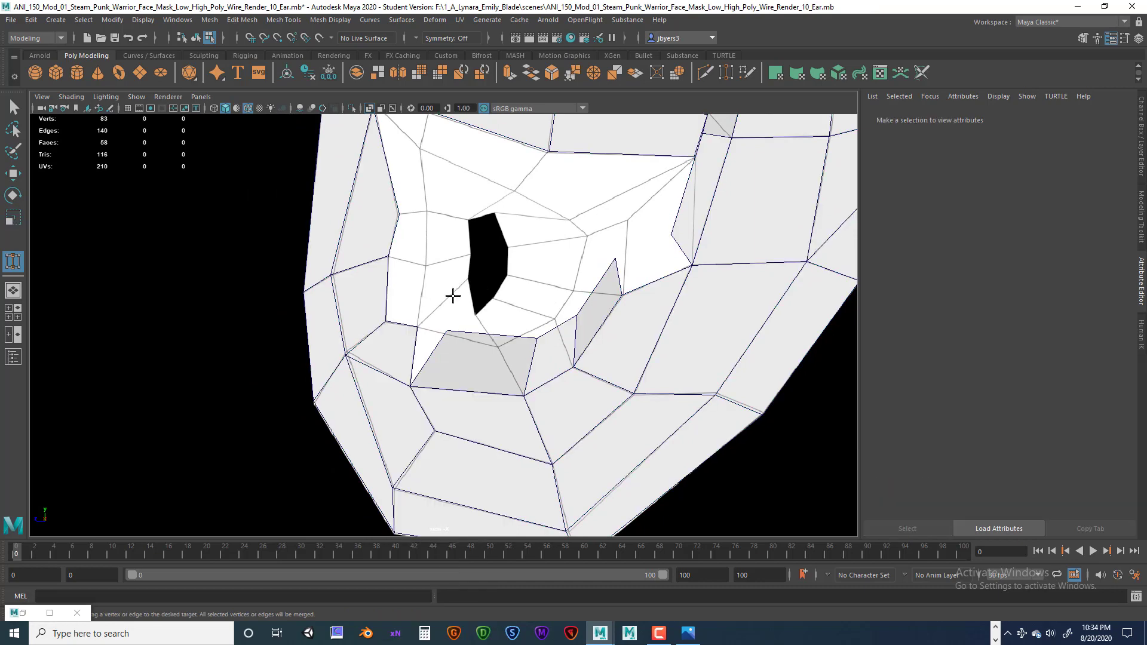
left_click(446, 330)
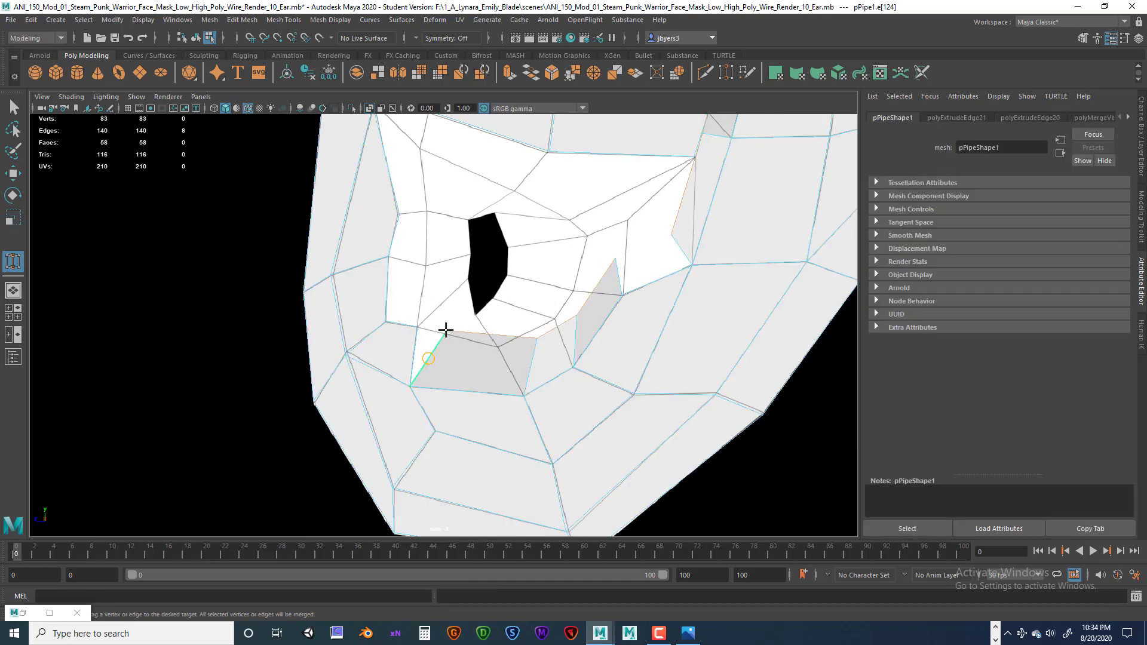
left_click_drag(445, 330, 464, 336)
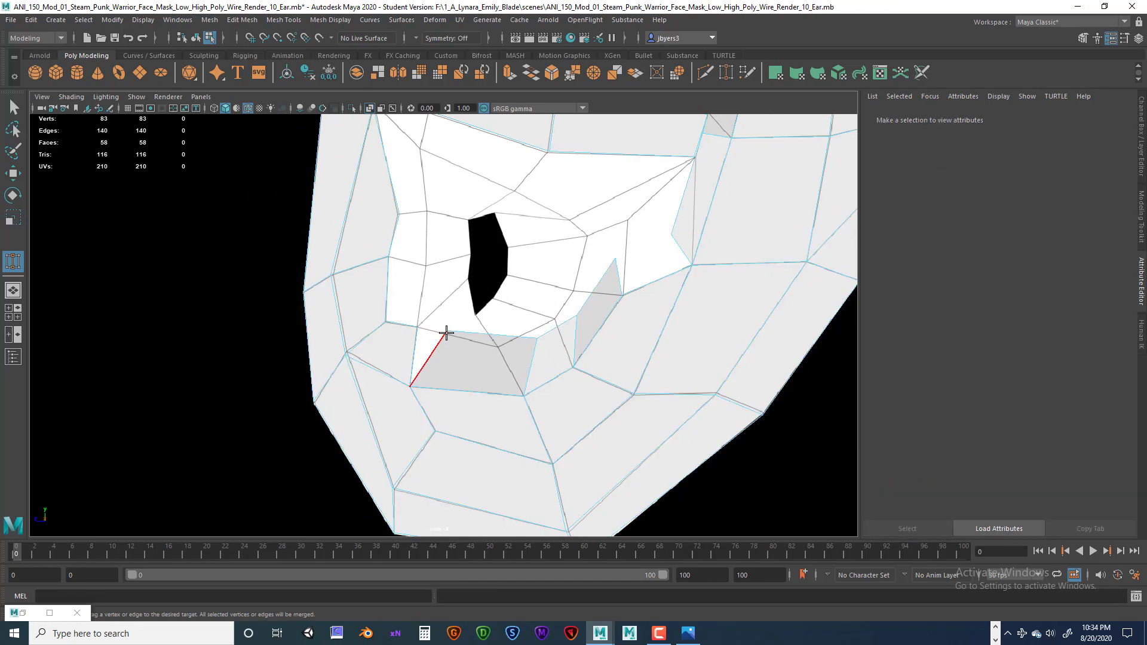
right_click_drag(446, 332, 408, 304)
left_click_drag(446, 330, 489, 345)
key("q")
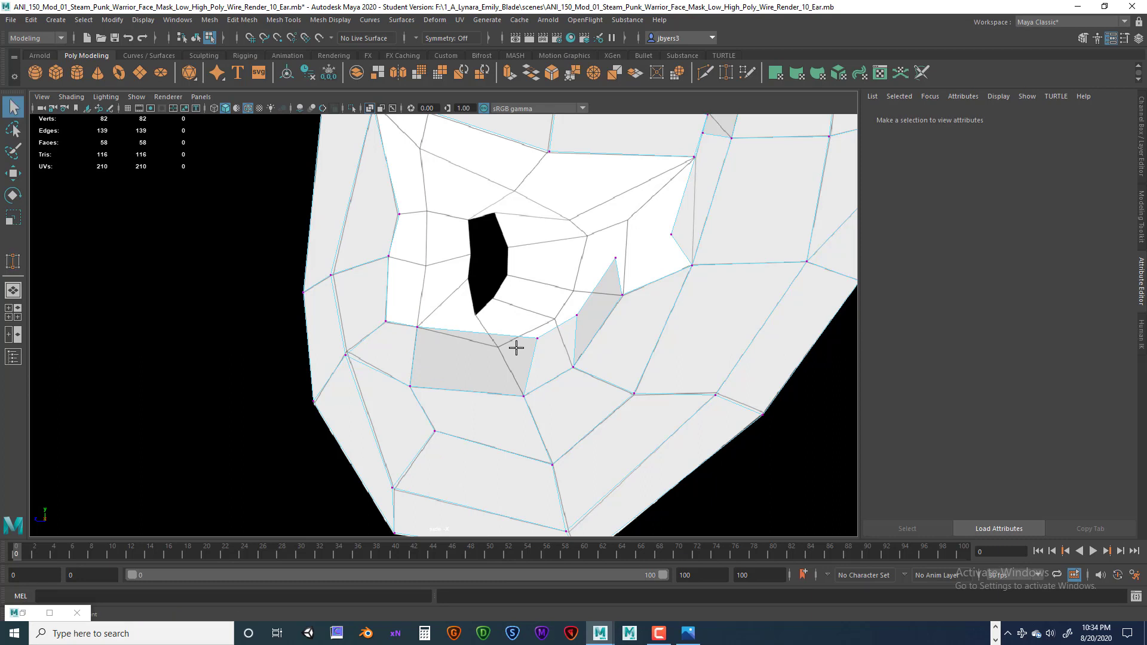
- Move the strip's three inner vertices below and behind the ear canal onto the reference wireframe junctions around the opening
left_click(537, 340)
key("w")
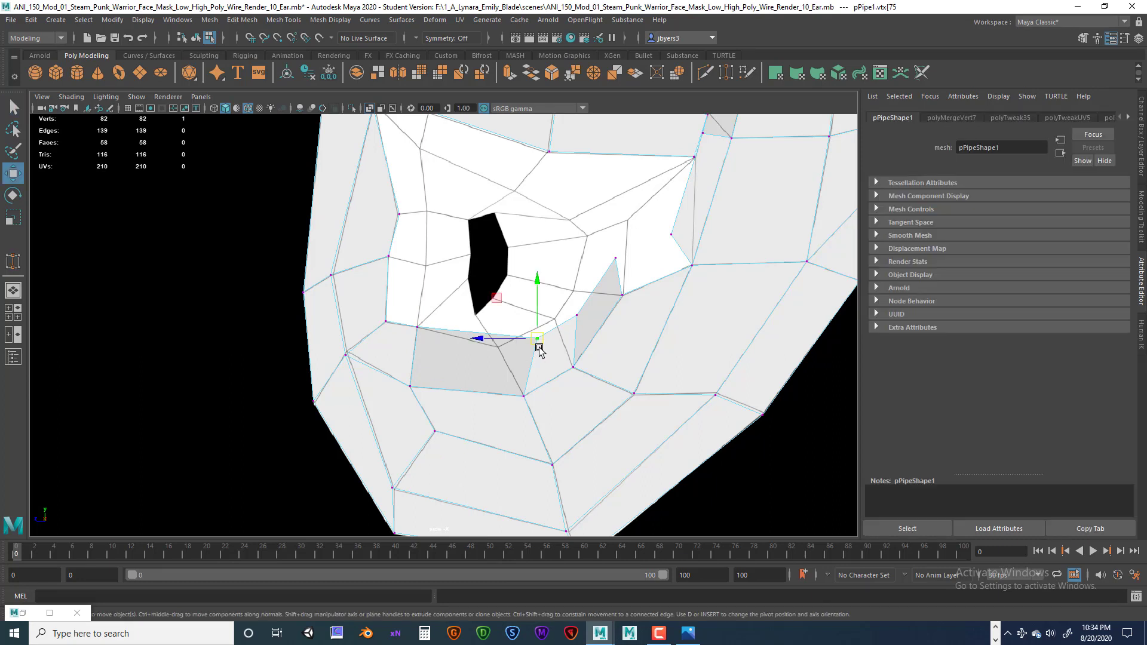
left_click_drag(537, 344, 499, 353)
left_click(575, 316)
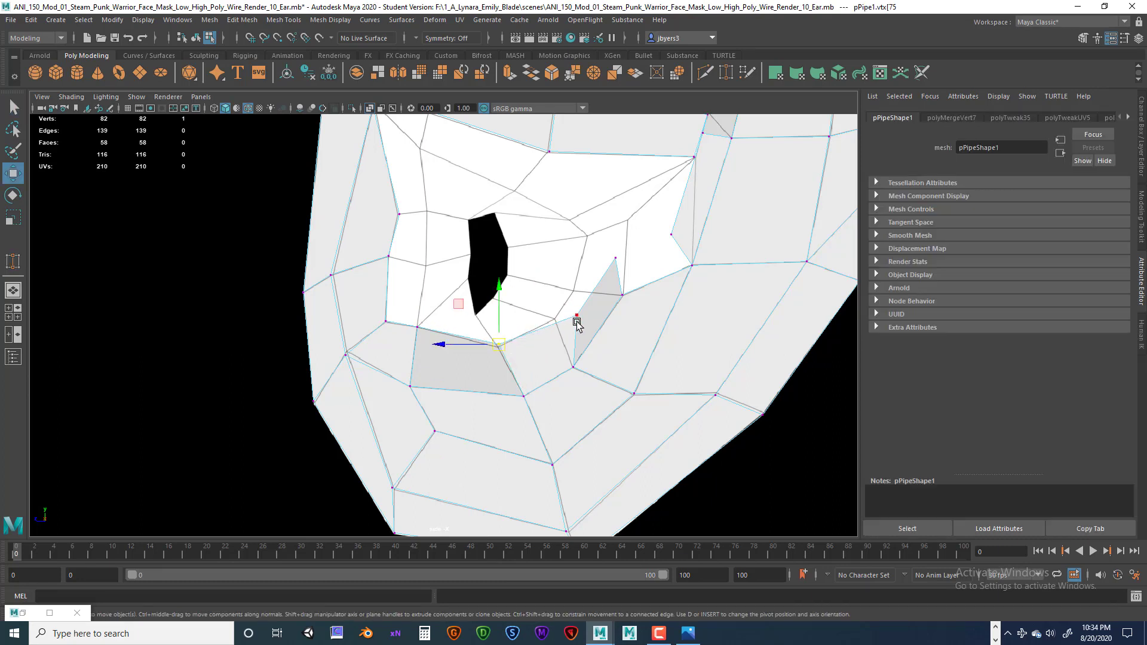
left_click_drag(576, 319, 553, 322)
left_click(617, 259)
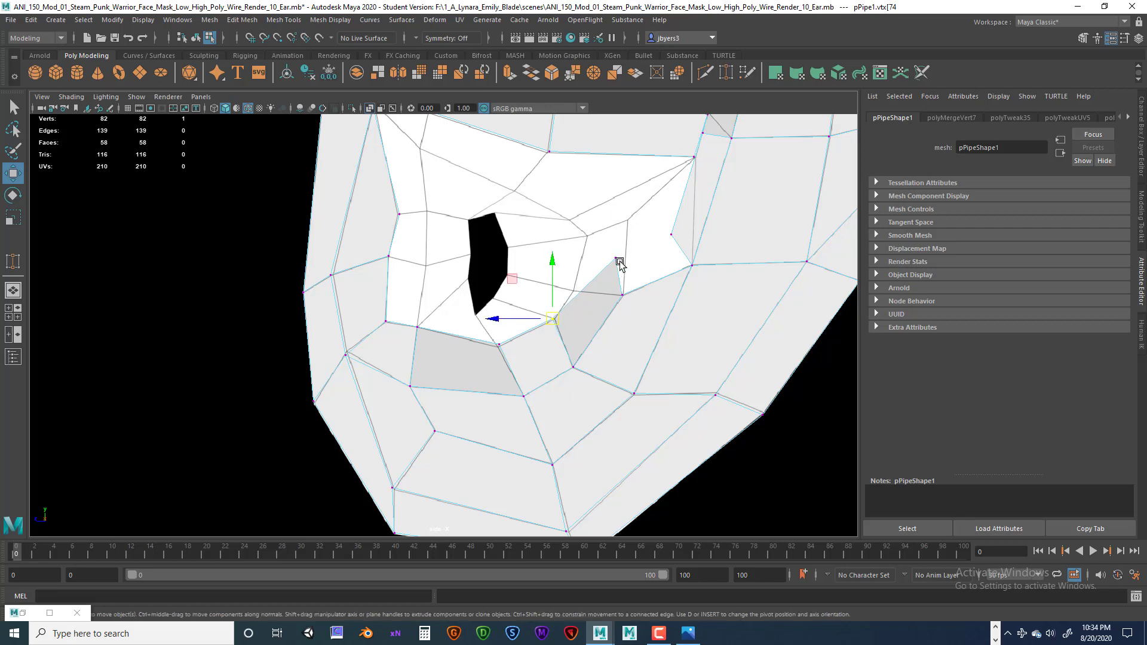
left_click_drag(617, 259, 575, 291)
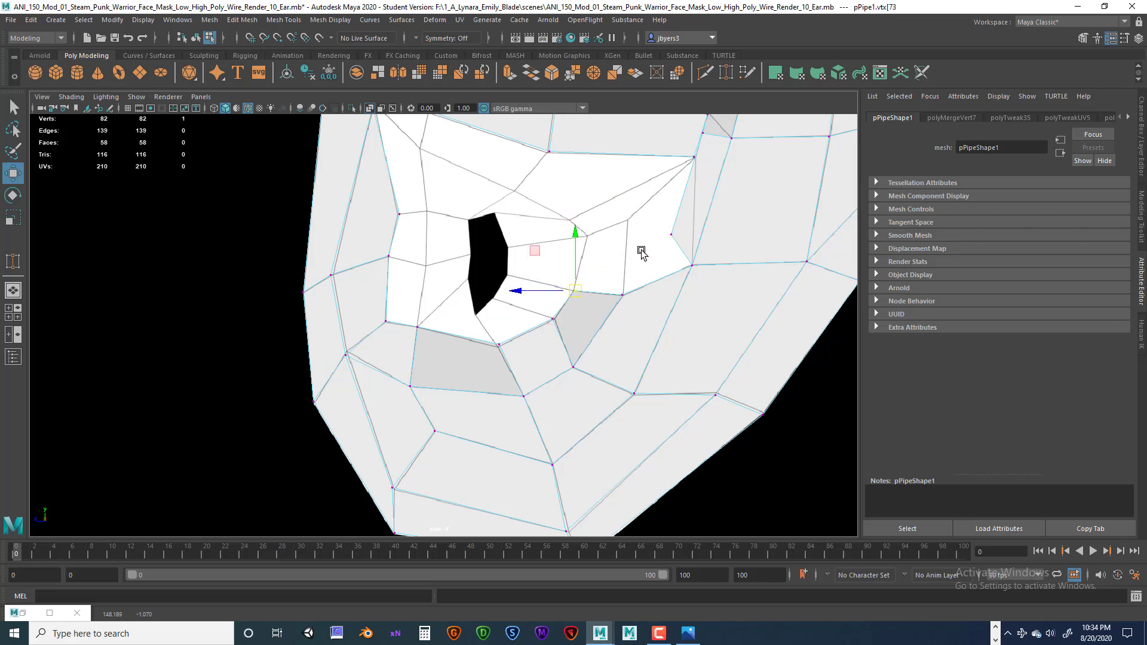
- Move the strip's four inner vertices around the upper hollow onto the matching reference wireframe junctions
middle_click_drag(640, 248, 585, 368, "alt")
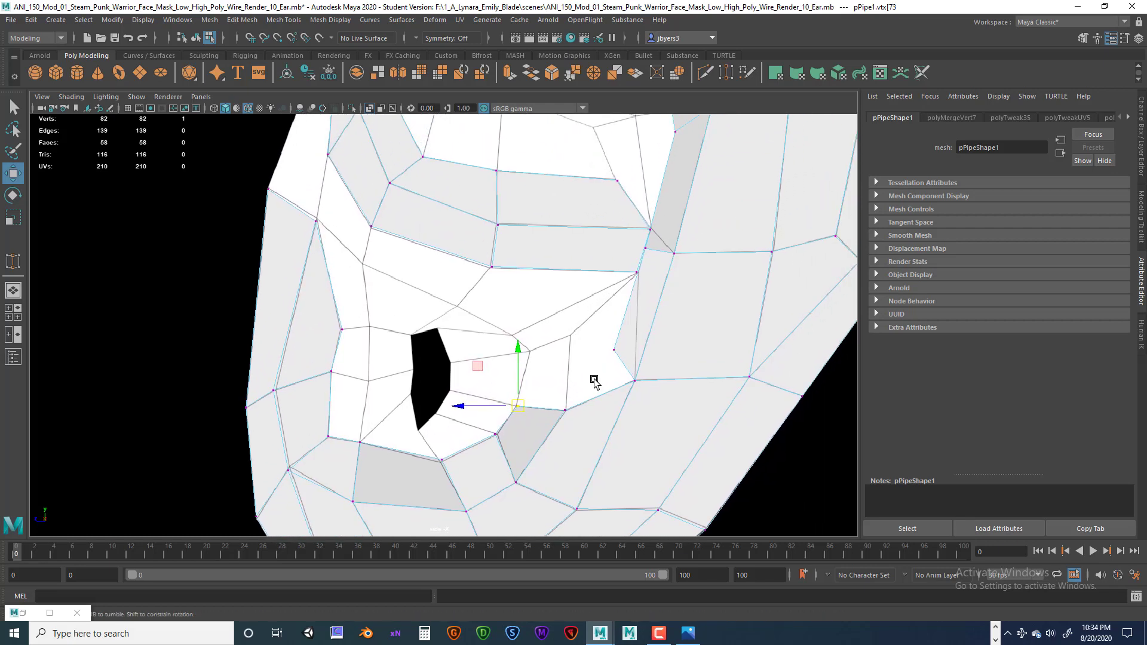
middle_click_drag(637, 323, 628, 365, "alt")
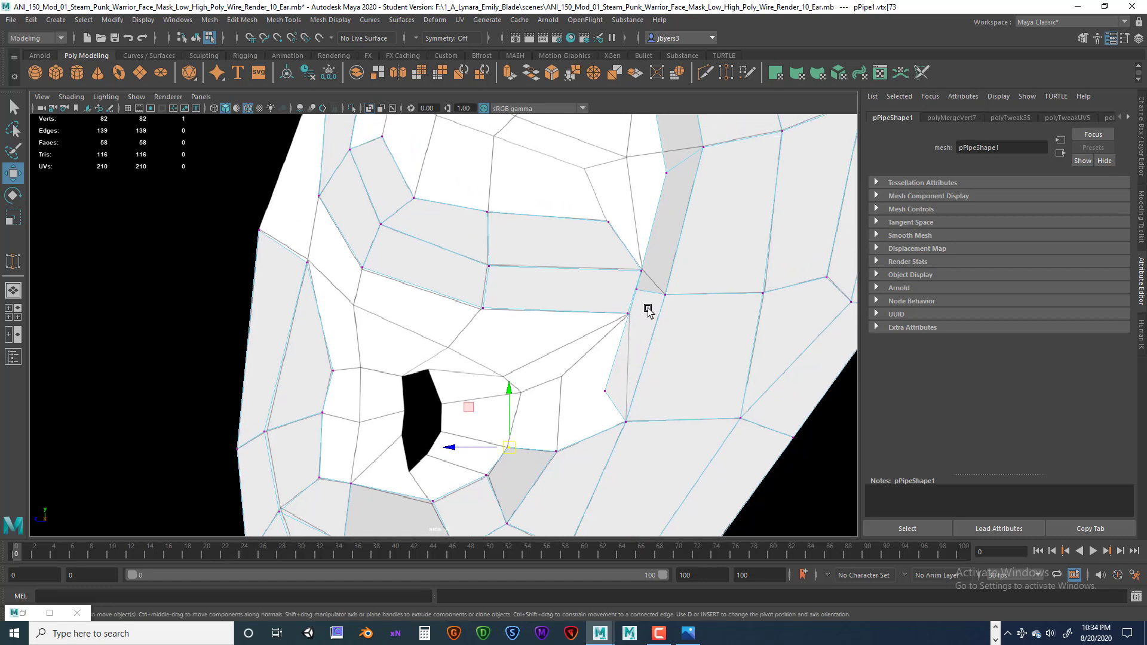
middle_click_drag(662, 301, 579, 472, "alt")
middle_click_drag(613, 324, 649, 367, "alt")
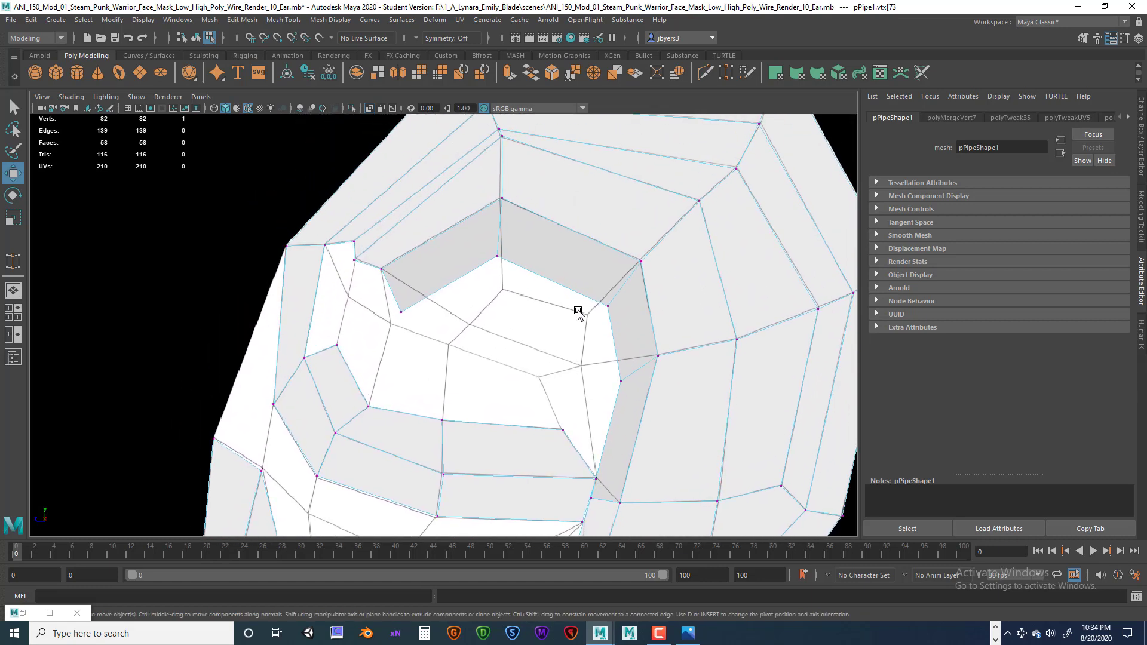
left_click(398, 310)
left_click_drag(410, 315, 470, 326)
left_click(496, 254)
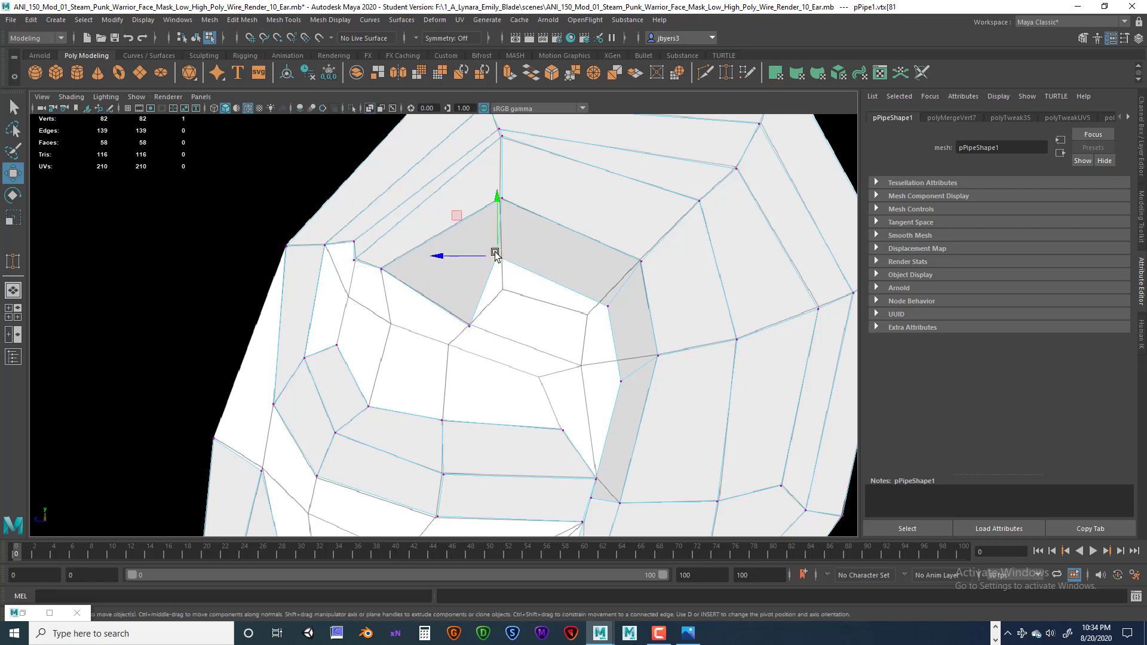
left_click_drag(495, 253, 504, 290)
left_click(605, 304)
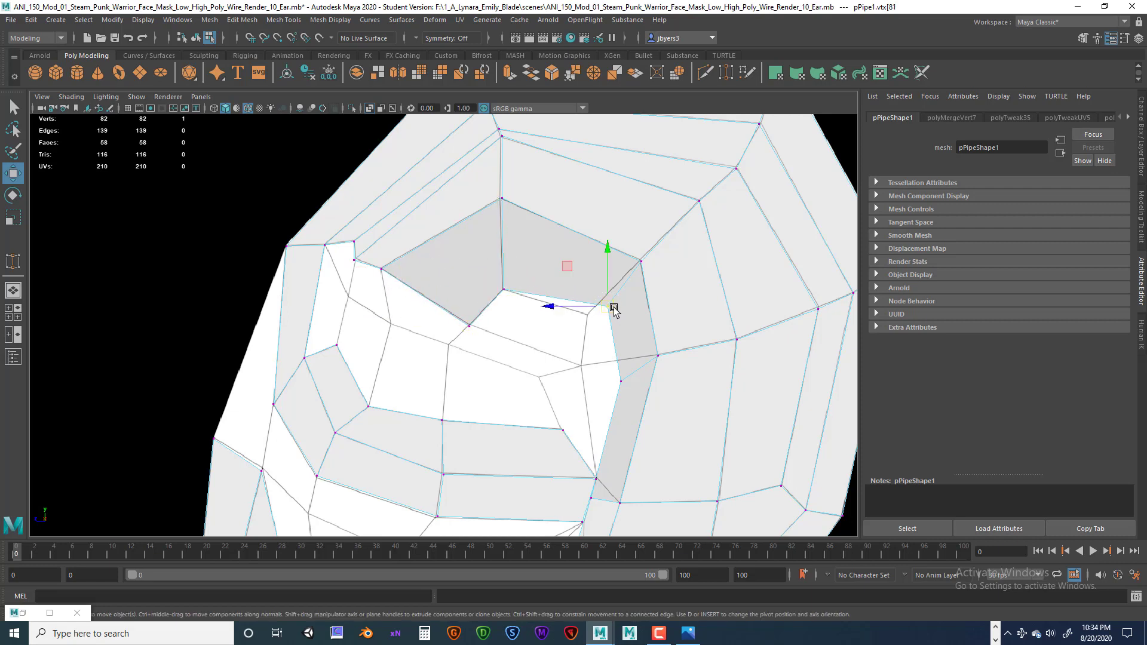
left_click_drag(605, 304, 584, 315)
left_click(622, 377)
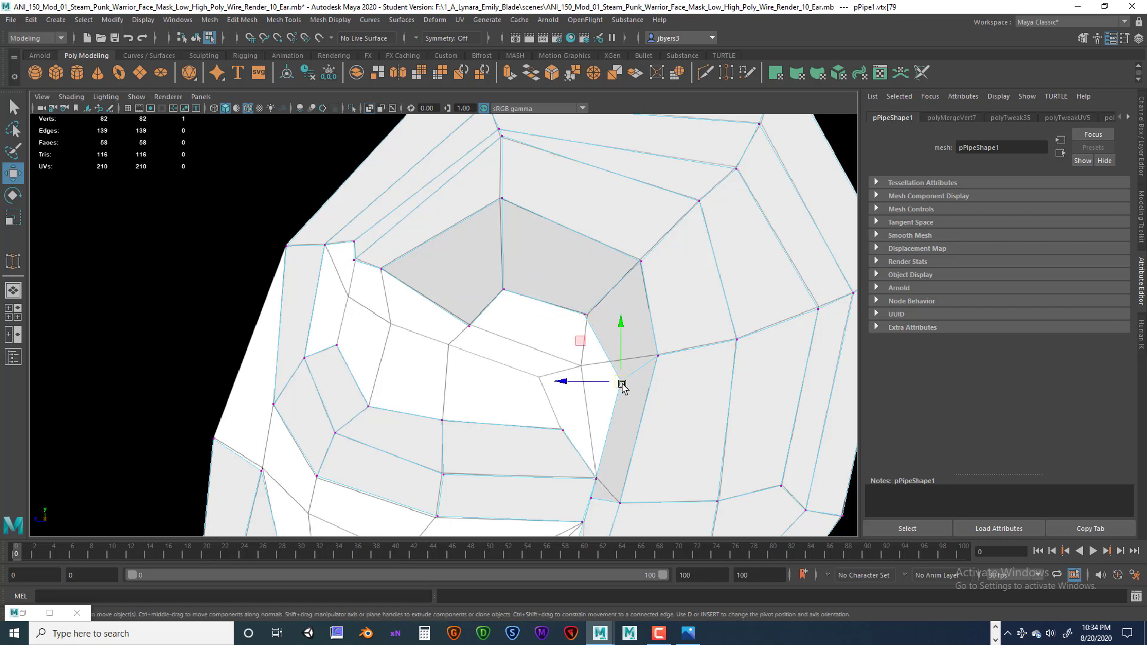
left_click_drag(622, 383, 583, 365)
- Move the strip's two inner vertices beside the rear end of the middle fold close to the fold's corner vertices
scroll(608, 282, "up", 1)
middle_click_drag(616, 350, 607, 263, "alt")
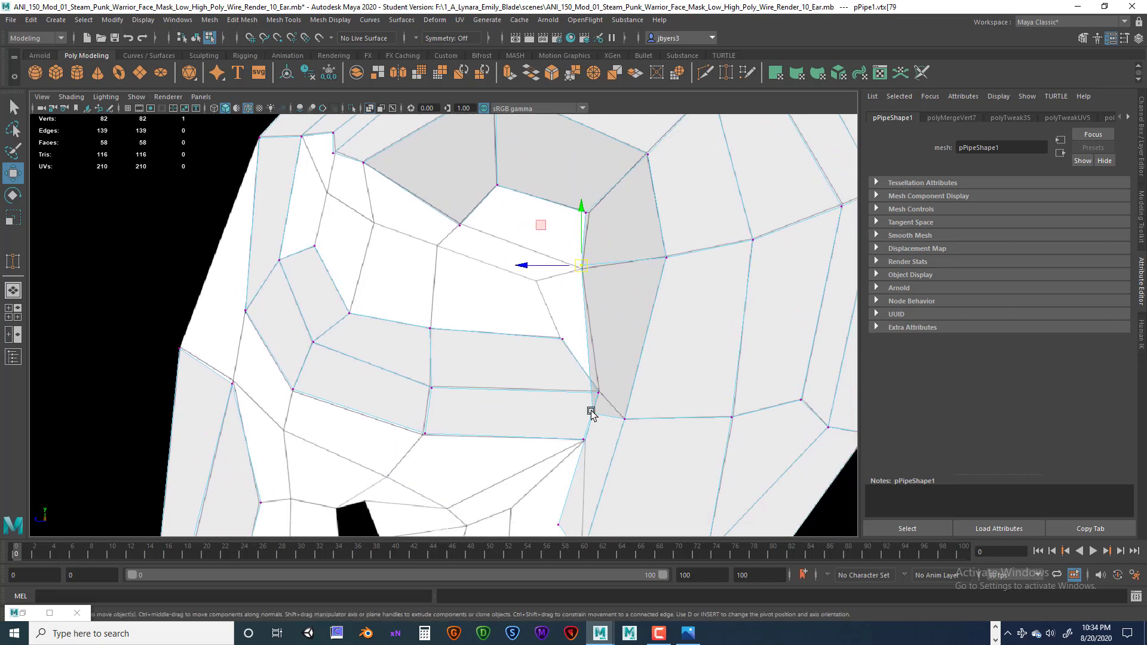
left_click(593, 413)
left_click_drag(594, 415, 608, 397)
right_click_drag(641, 397, 657, 391, "alt")
middle_click_drag(666, 375, 567, 317, "alt")
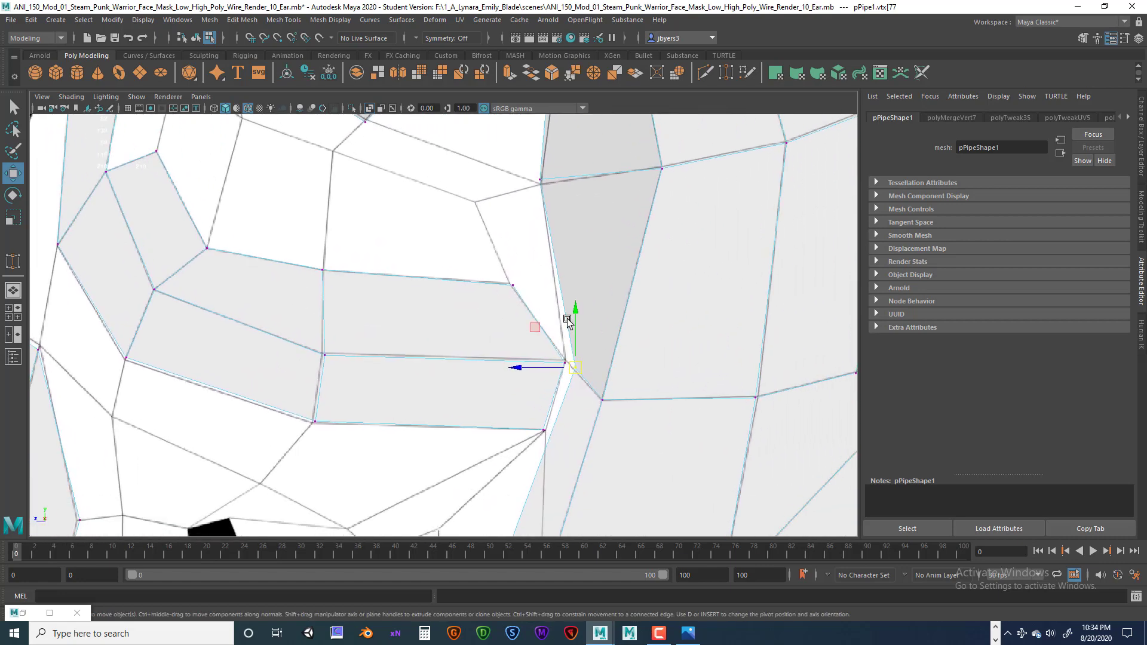
left_click_drag(578, 374, 581, 381)
key("a")
scroll(578, 400, "up", 6)
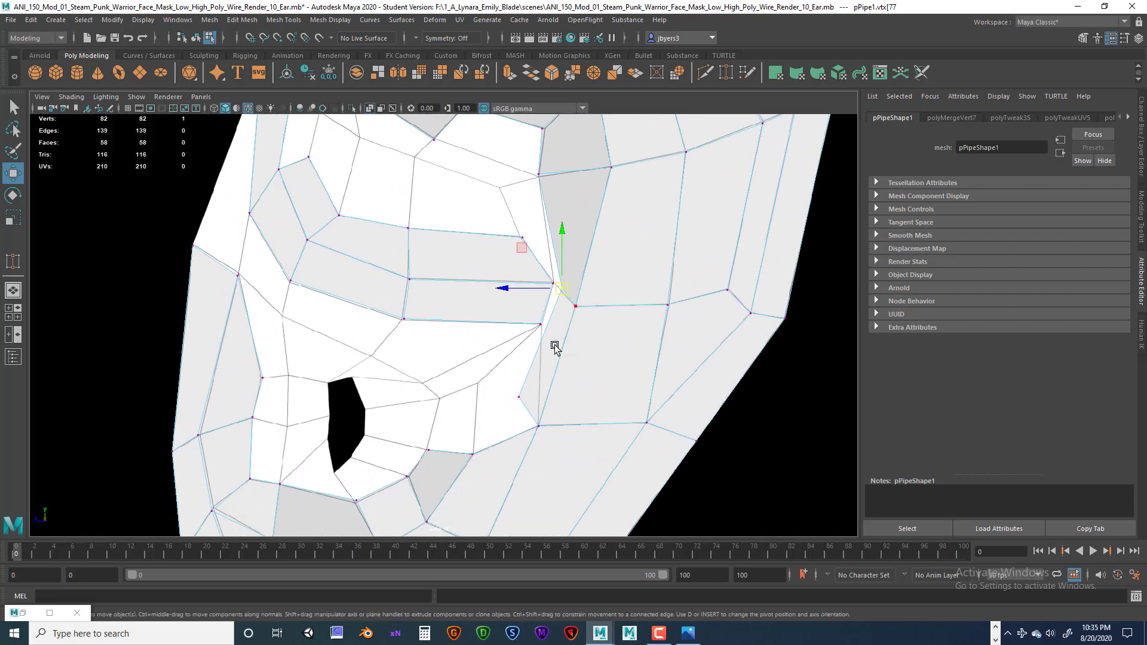
left_click(518, 397)
left_click_drag(519, 397, 545, 338)
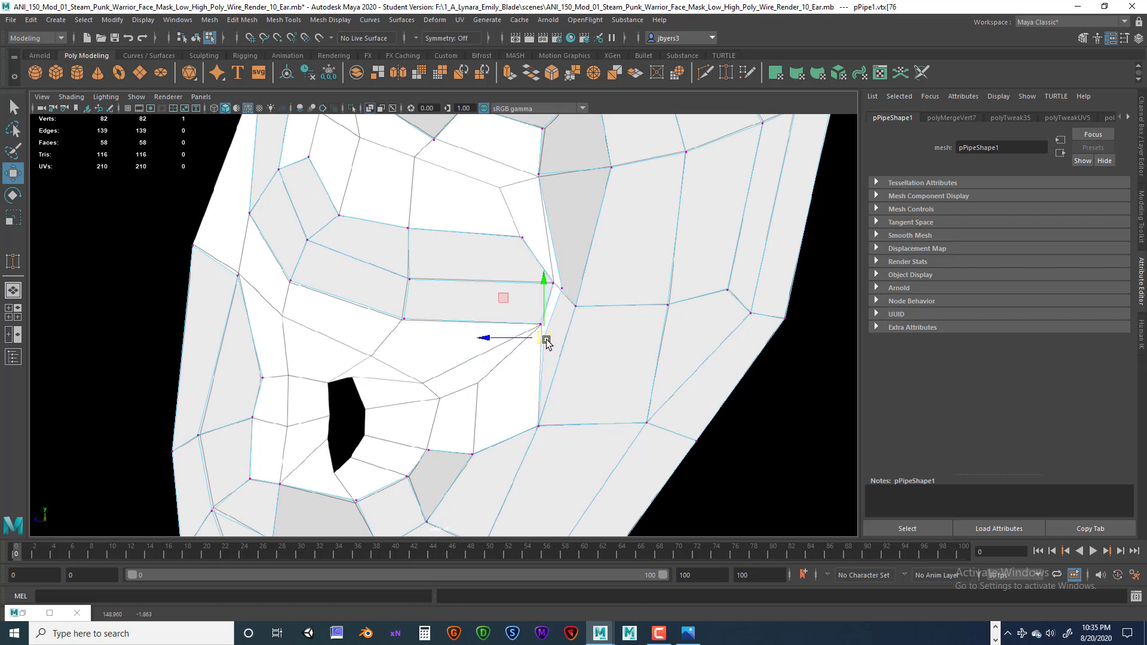
- Target-weld the strip's two loose inner vertices beside the rear end of the middle fold onto the fold's two corner vertices
left_click(561, 289)
left_click_drag(561, 288, 559, 285)
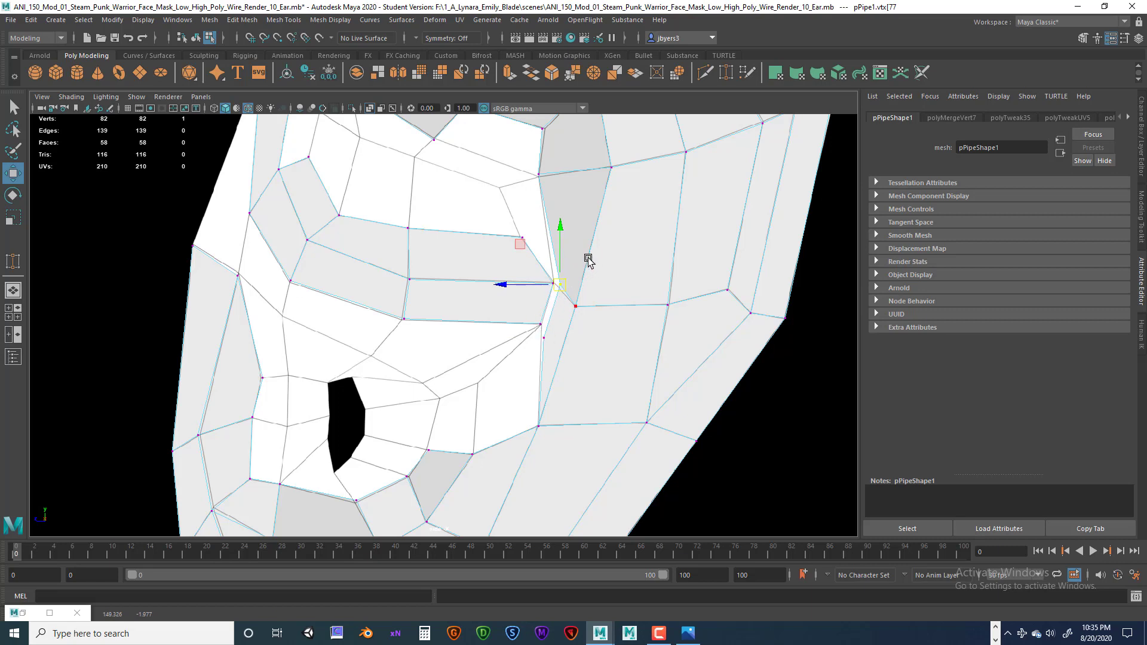
right_click_drag(544, 193, 576, 195)
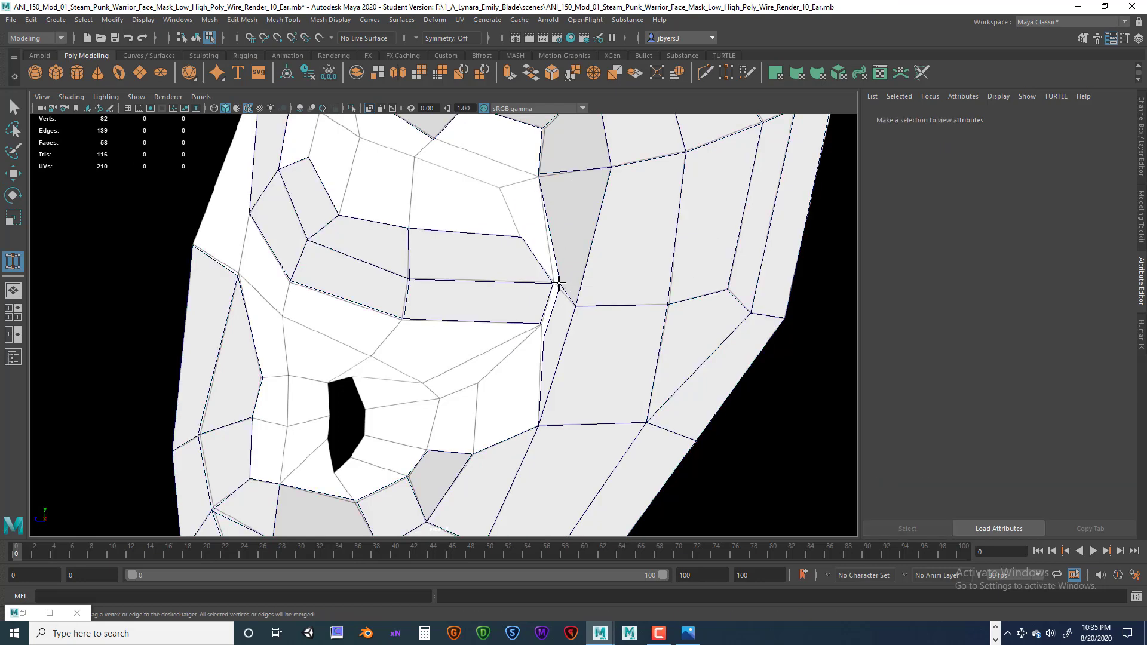
left_click(559, 284)
scroll(582, 302, "up", 3)
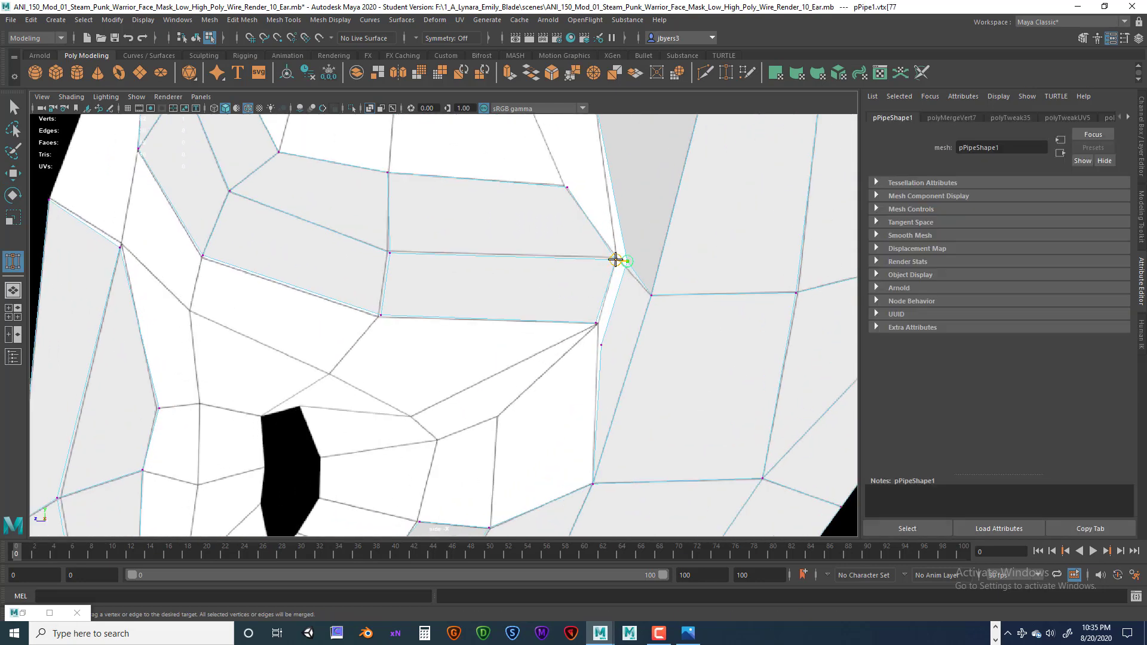
left_click_drag(615, 259, 616, 259)
left_click_drag(598, 328, 596, 323)
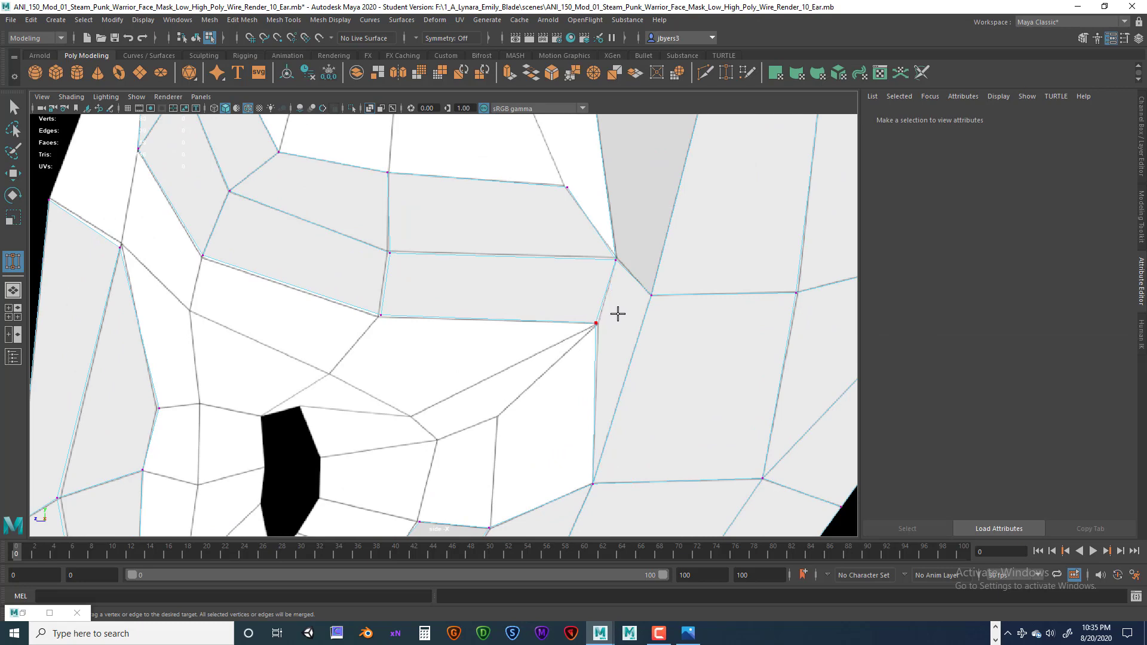
- Extrude the three inner edges of the strip in front of the ear canal about 0.21 toward the canal
scroll(568, 299, "down", 5)
scroll(477, 331, "up", 4)
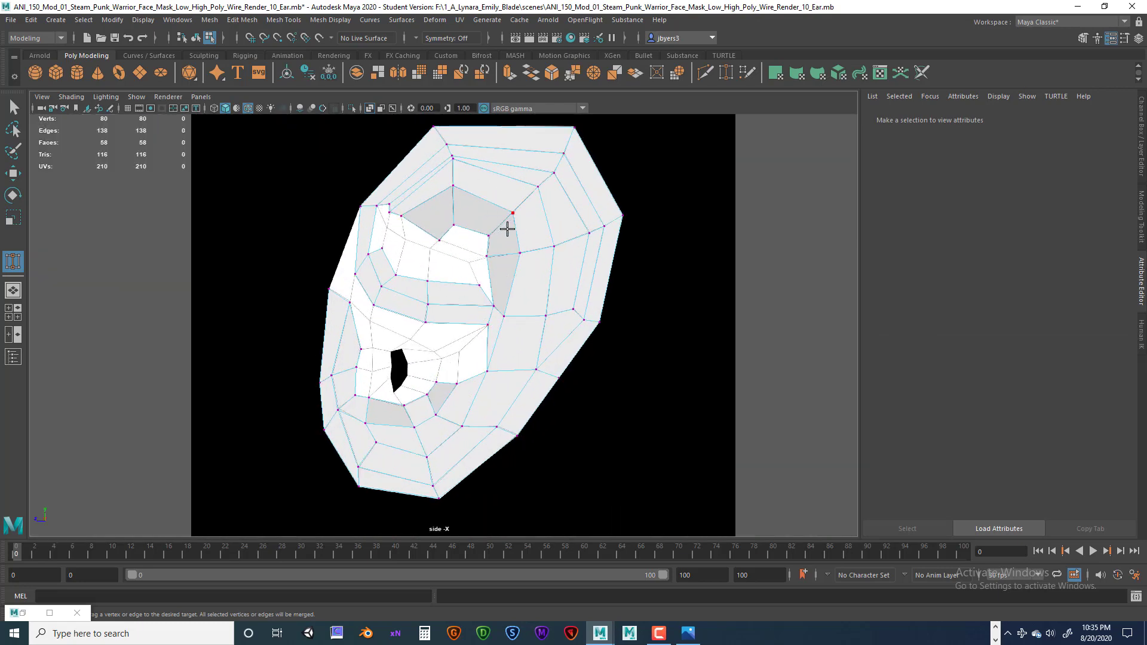
scroll(507, 228, "up", 4)
middle_click_drag(465, 253, 526, 262, "alt")
scroll(512, 294, "down", 6)
scroll(503, 300, "up", 5)
middle_click_drag(503, 300, 536, 285, "alt")
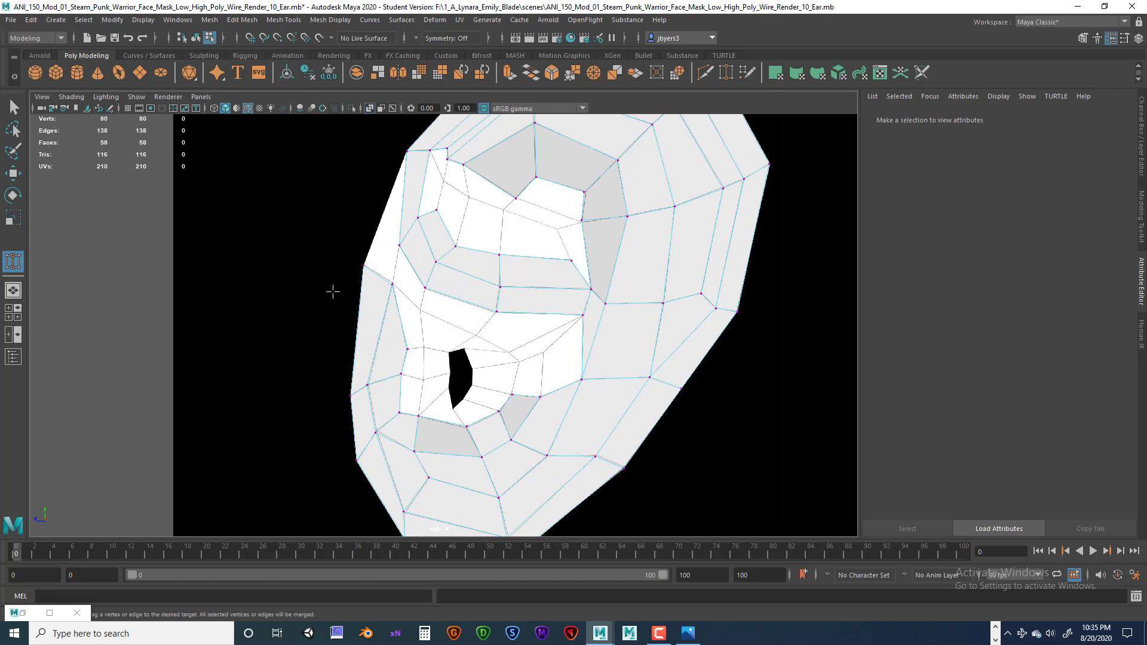
key("q")
right_click(405, 325)
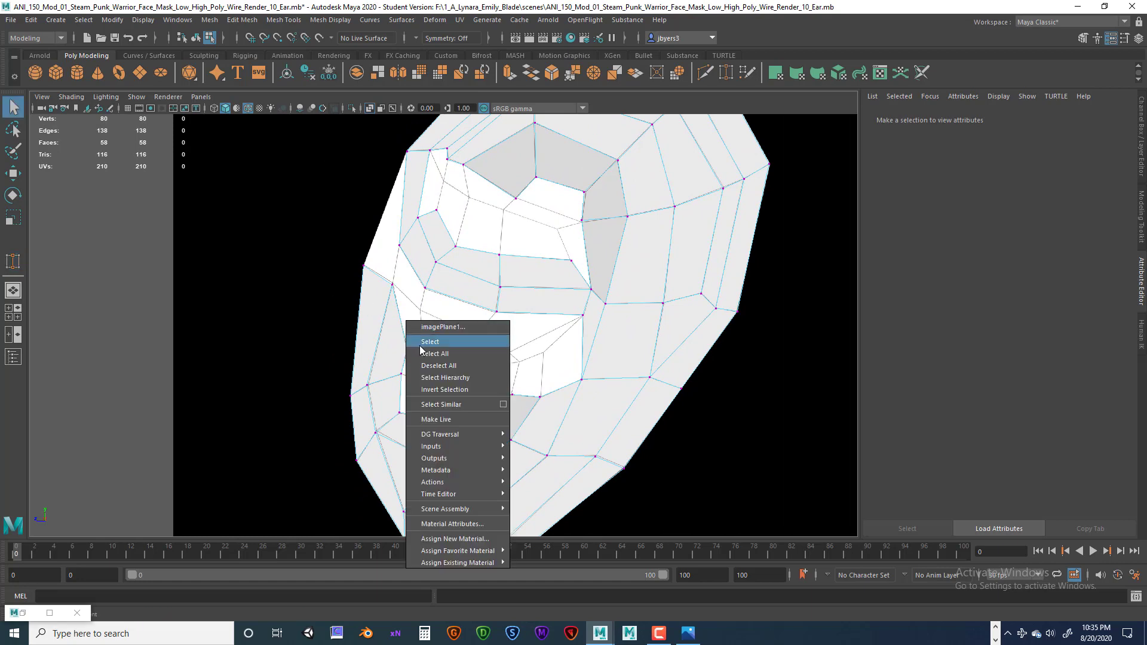
left_click(374, 295)
right_click_drag(373, 294, 371, 261)
left_click(401, 323)
scroll(405, 330, "up", 3)
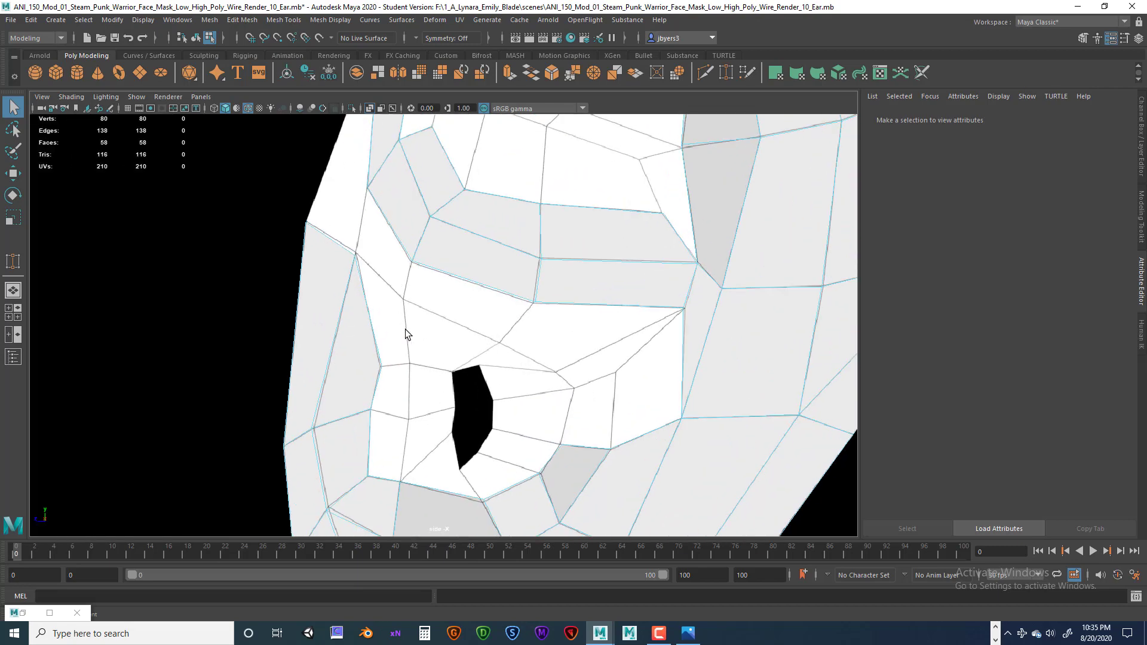
left_click(371, 326)
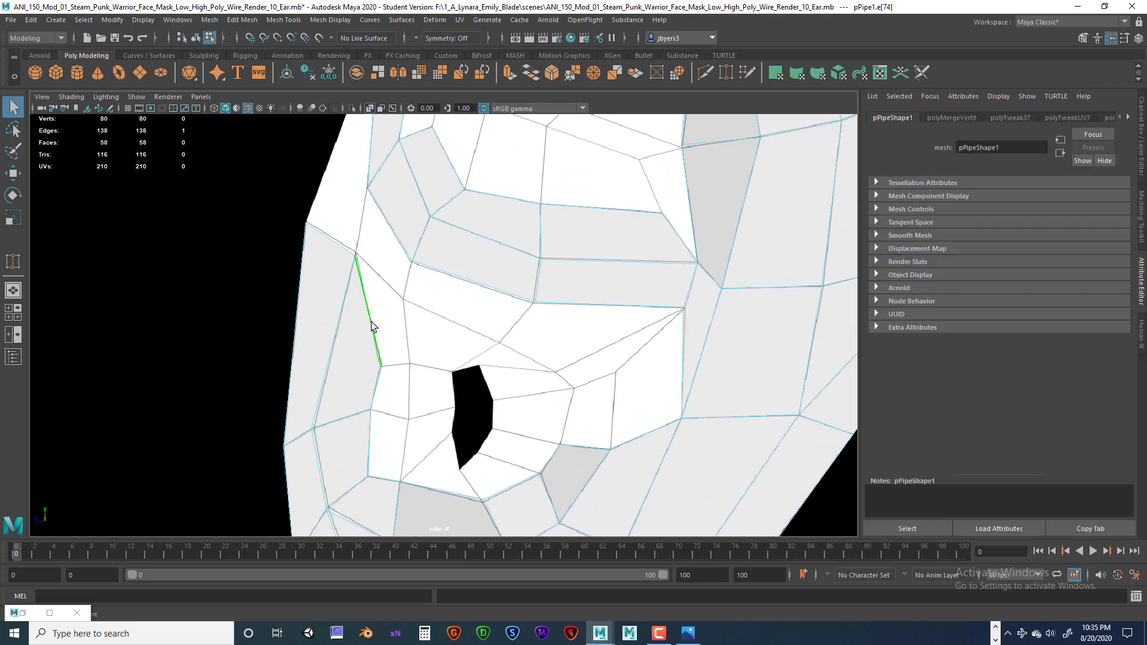
left_click(375, 391, "shift")
key("ctrl+e")
left_click_drag(419, 445, 446, 441)
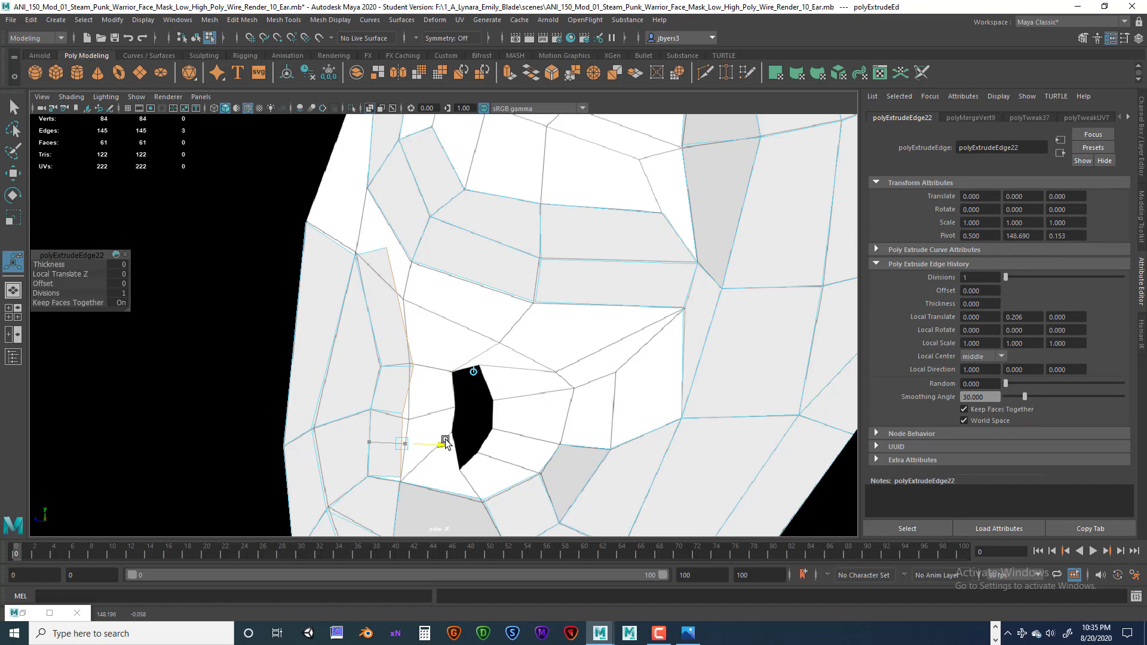
- Move the new front strip's upper three inner vertices onto or near the reference wireframe junctions in front of the ear canal
right_click_drag(398, 303, 354, 309)
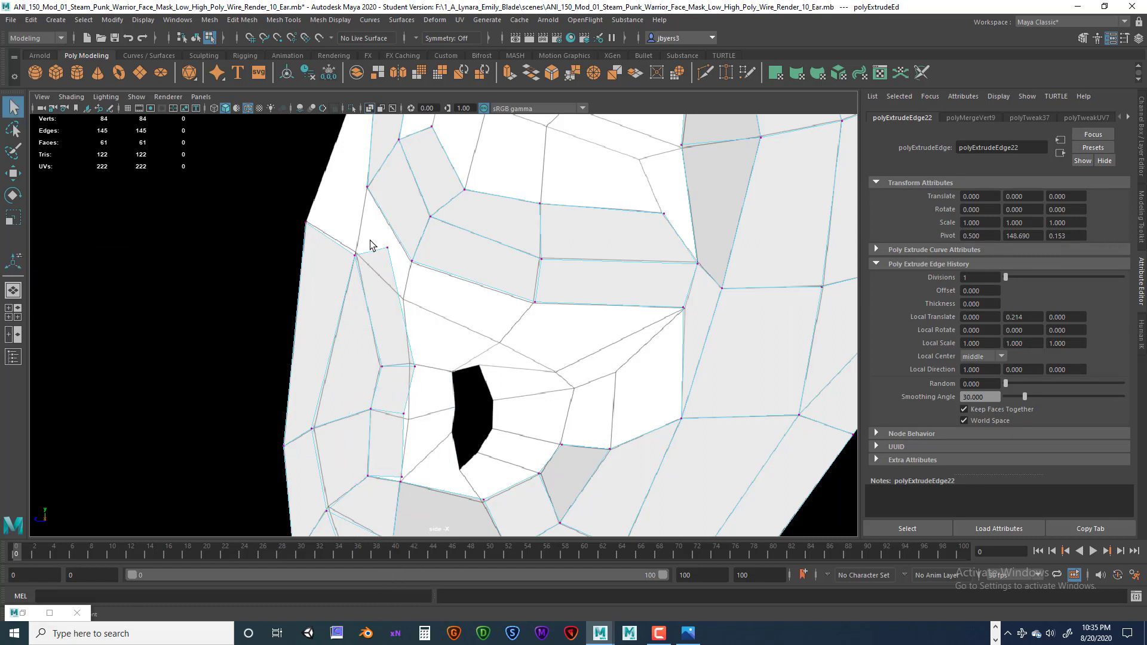
left_click_drag(371, 243, 400, 299)
key("w")
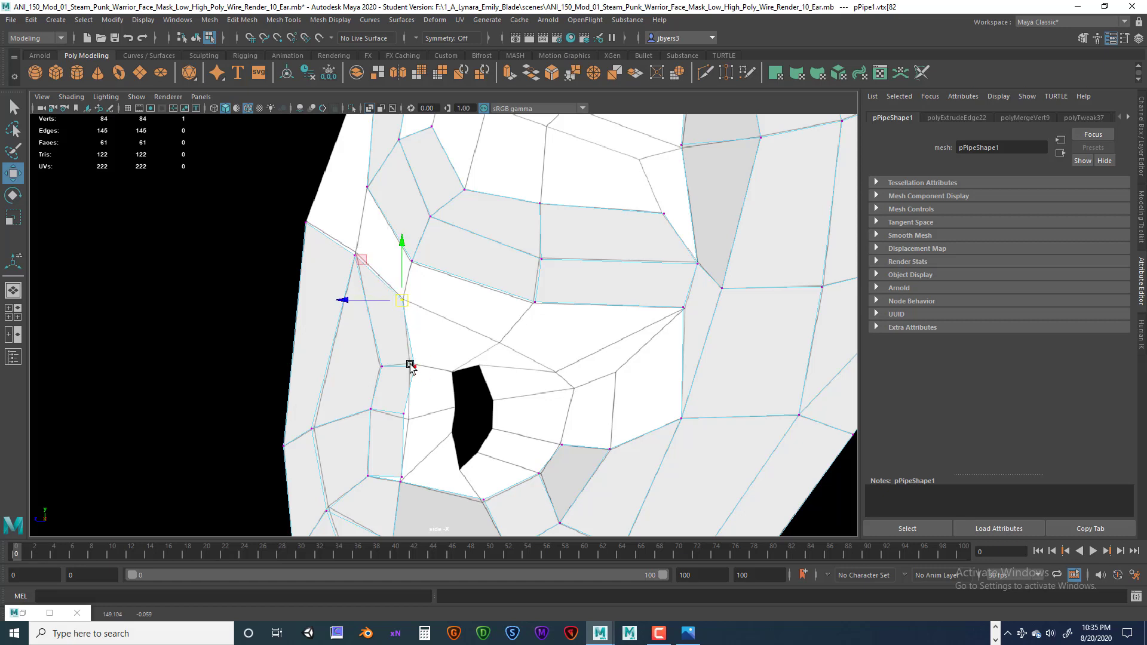
left_click(414, 374)
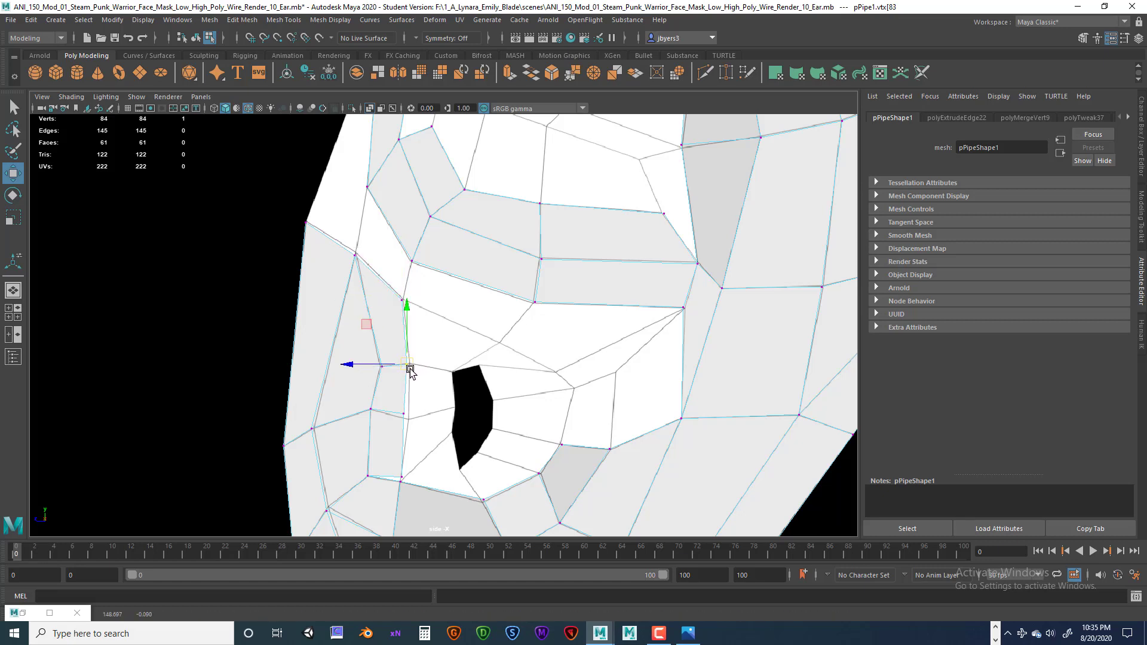
left_click(410, 417)
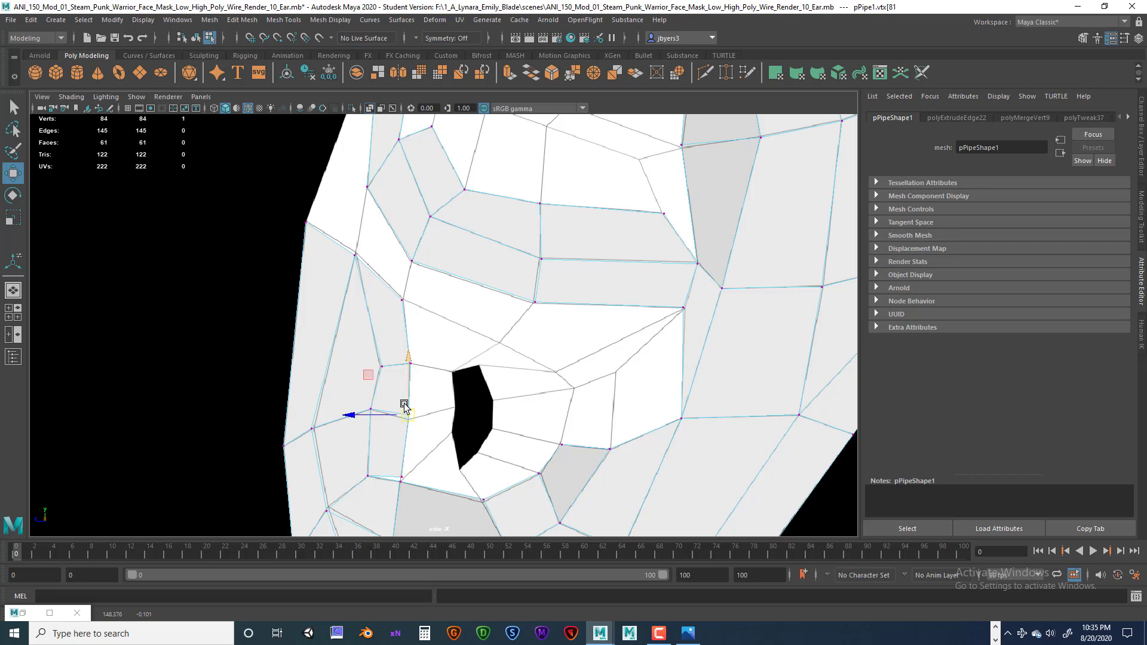
- Try to target-weld the front strip's lowest loose vertex onto the rim's corner vertex below the ear canal
scroll(404, 406, "up", 1)
middle_click_drag(404, 377, 408, 233, "alt")
scroll(404, 299, "up", 1)
scroll(407, 349, "up", 1)
middle_click_drag(406, 299, 465, 298, "alt")
scroll(391, 276, "up", 1)
scroll(431, 291, "up", 1)
scroll(430, 292, "up", 1)
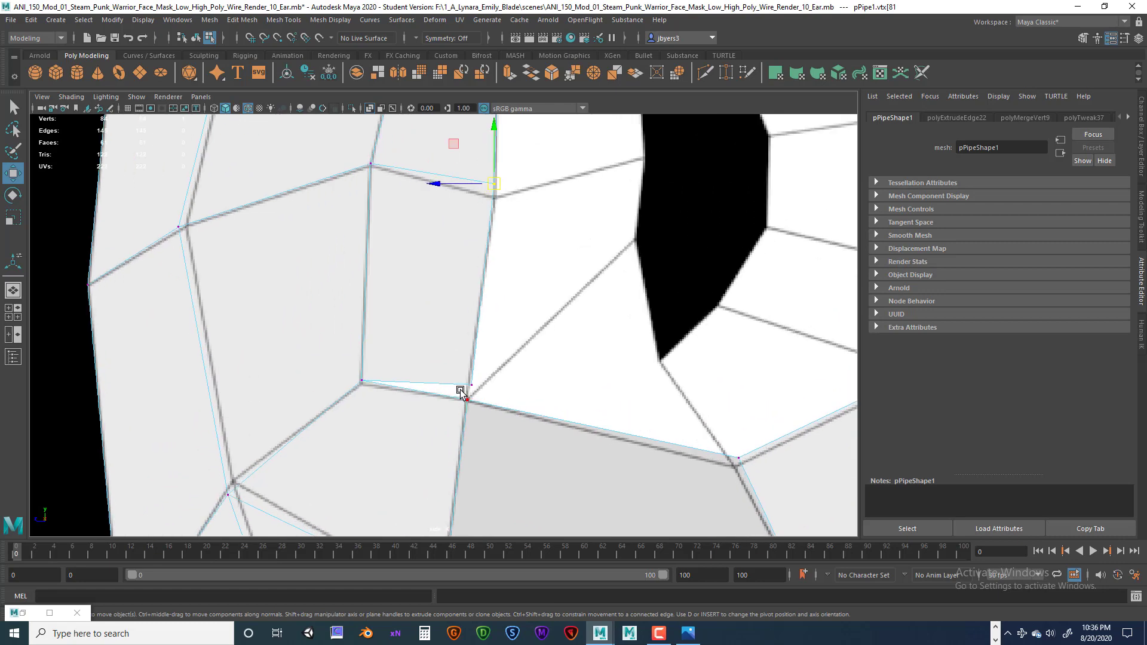
right_click_drag(427, 312, 427, 387)
right_click_drag(417, 253, 430, 307, "shift")
left_click(471, 385)
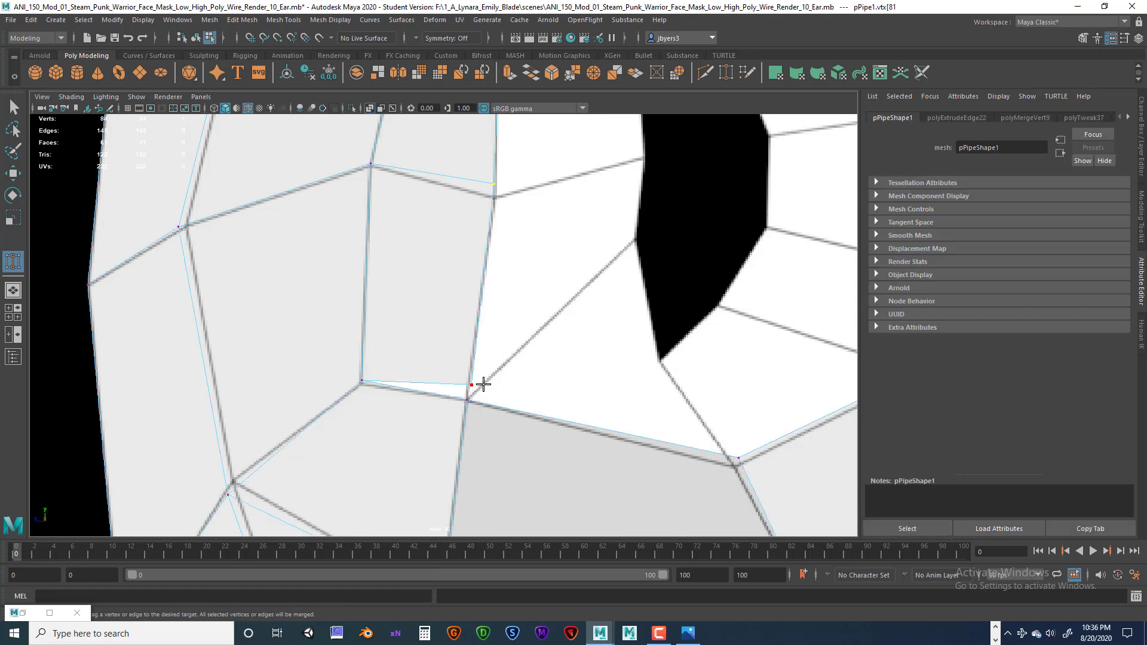
left_click_drag(470, 396, 470, 397)
scroll(517, 389, "down", 5)
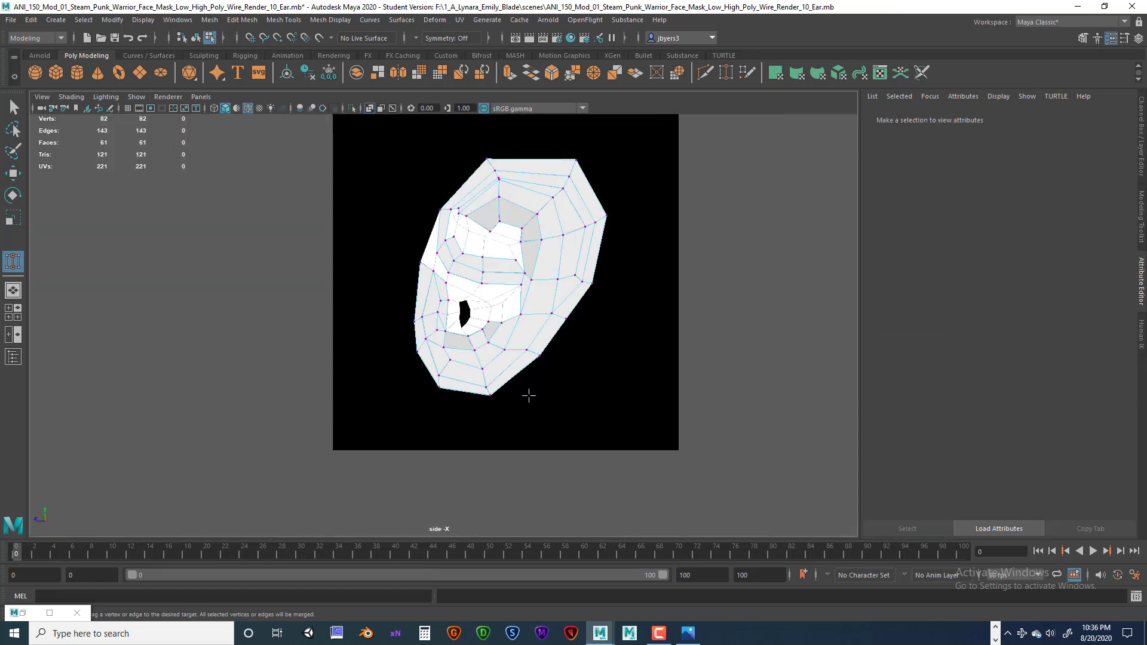
scroll(523, 392, "up", 4)
scroll(447, 310, "up", 3)
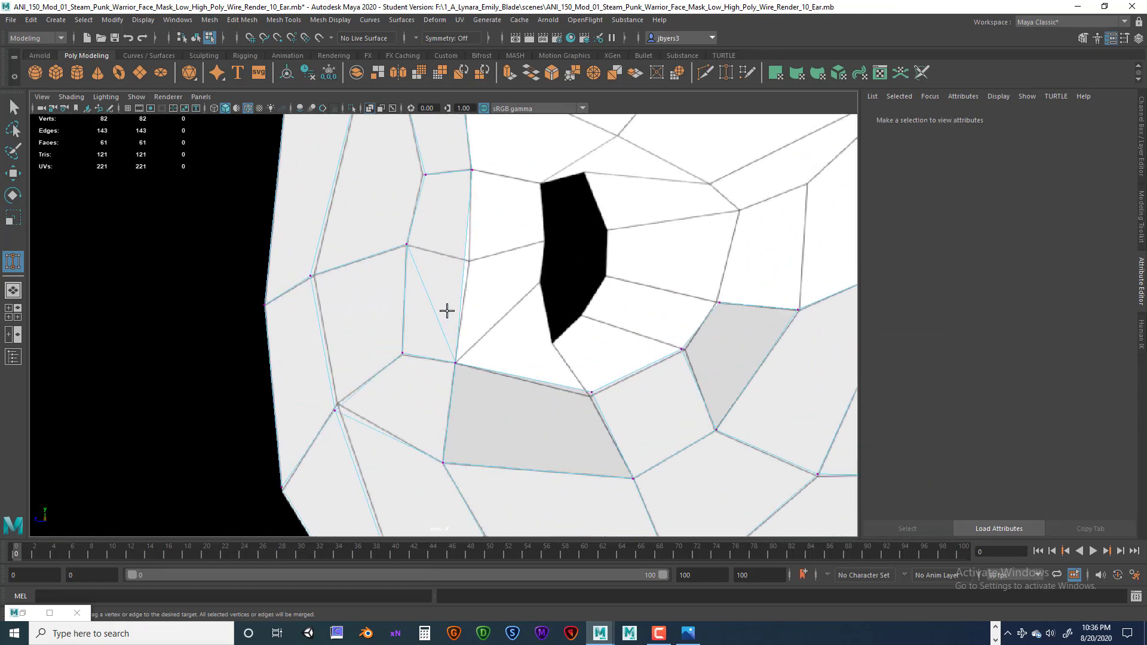
key("ctrl+z")
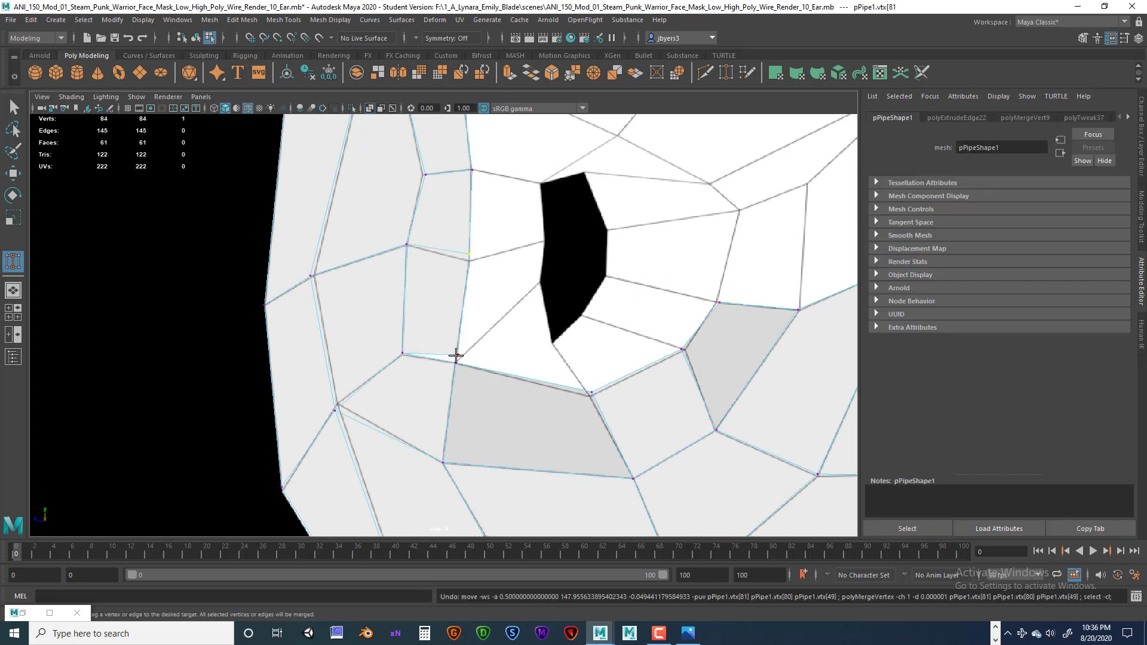
- Target-weld the front strip's lowest loose vertex onto the adjacent rim corner and move the vertex above it onto its wireframe junction
left_click(457, 355)
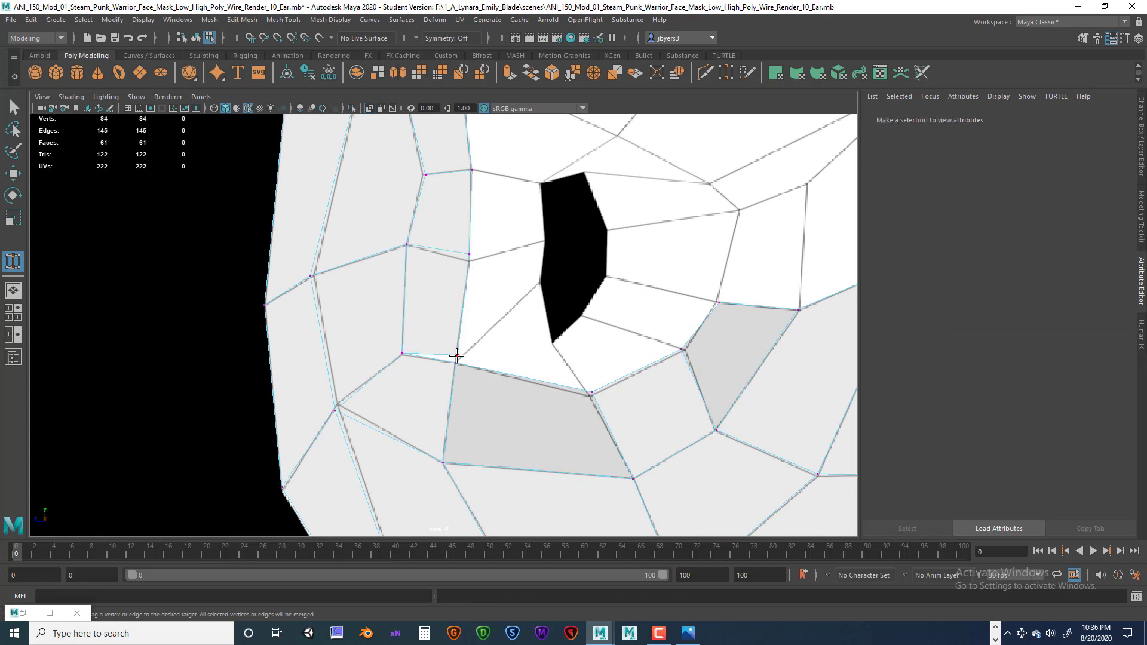
left_click_drag(457, 355, 456, 363)
key("q")
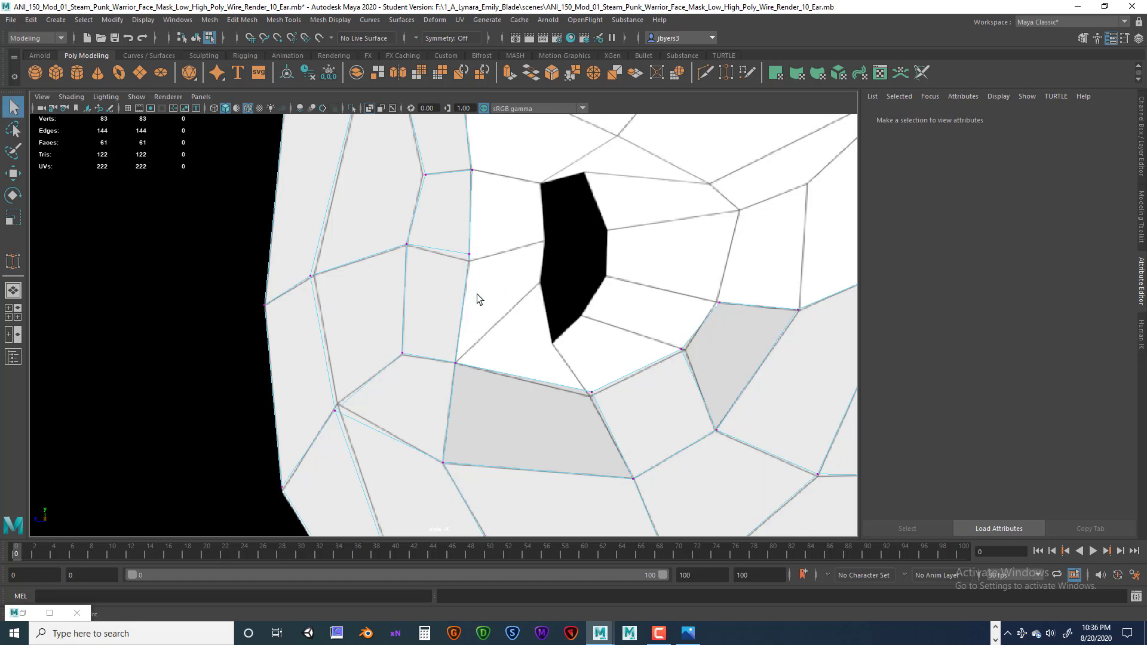
left_click(468, 256)
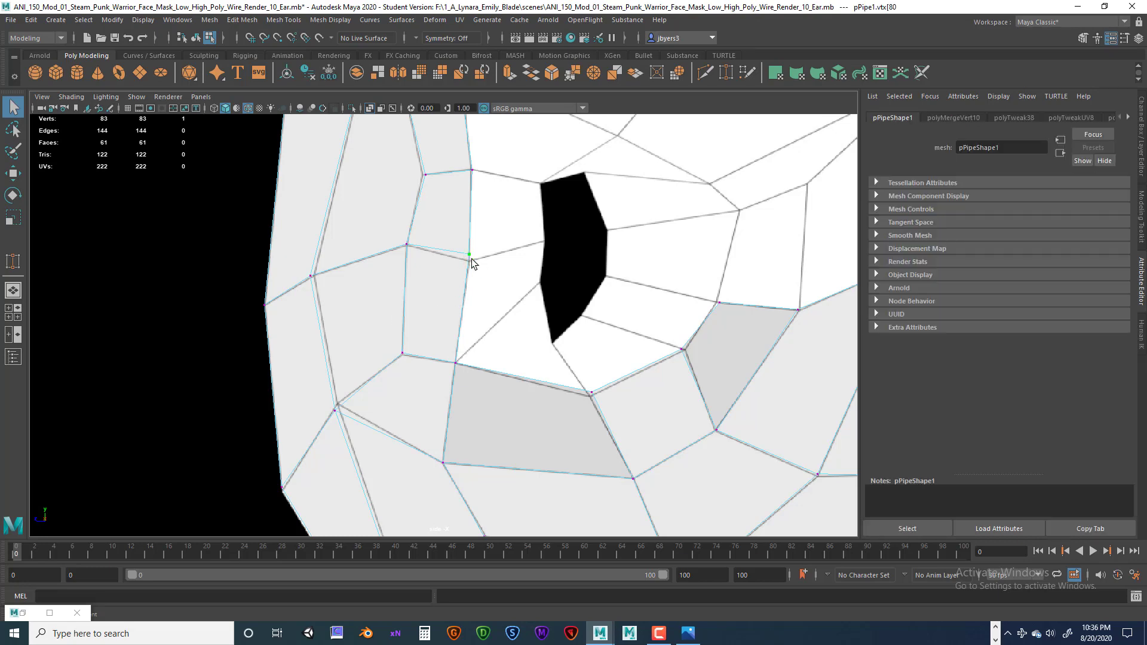
key("w")
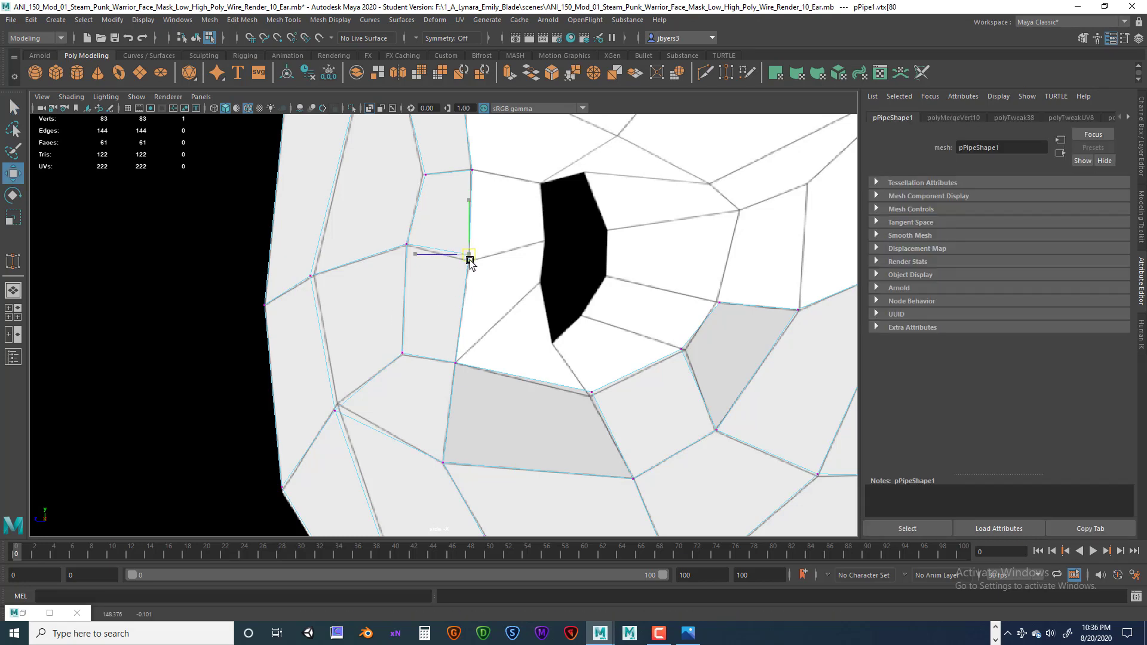
- Extrude the three lower edges of the middle fold about 0.20 toward the ear canal
scroll(487, 371, "down", 6)
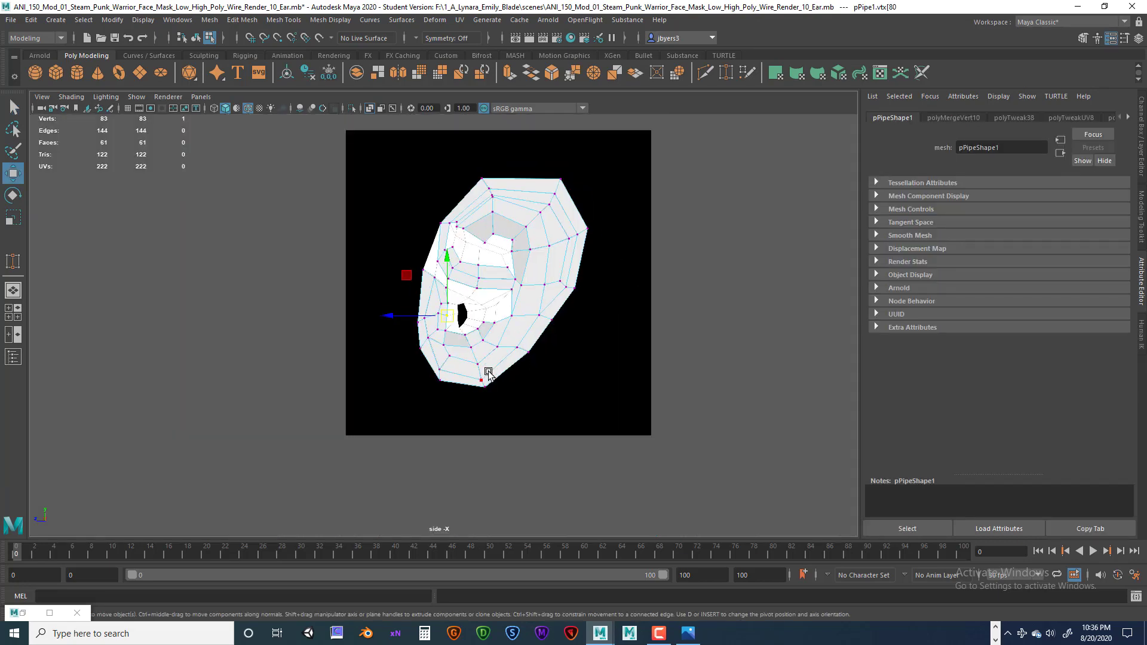
scroll(502, 371, "up", 5)
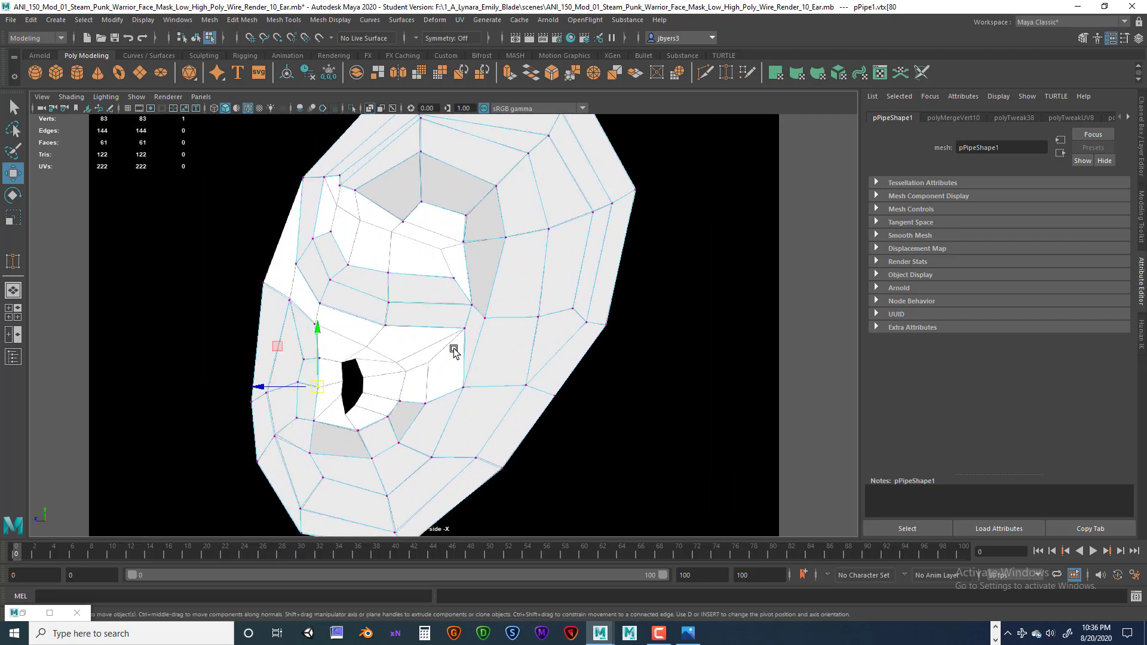
scroll(508, 362, "up", 3)
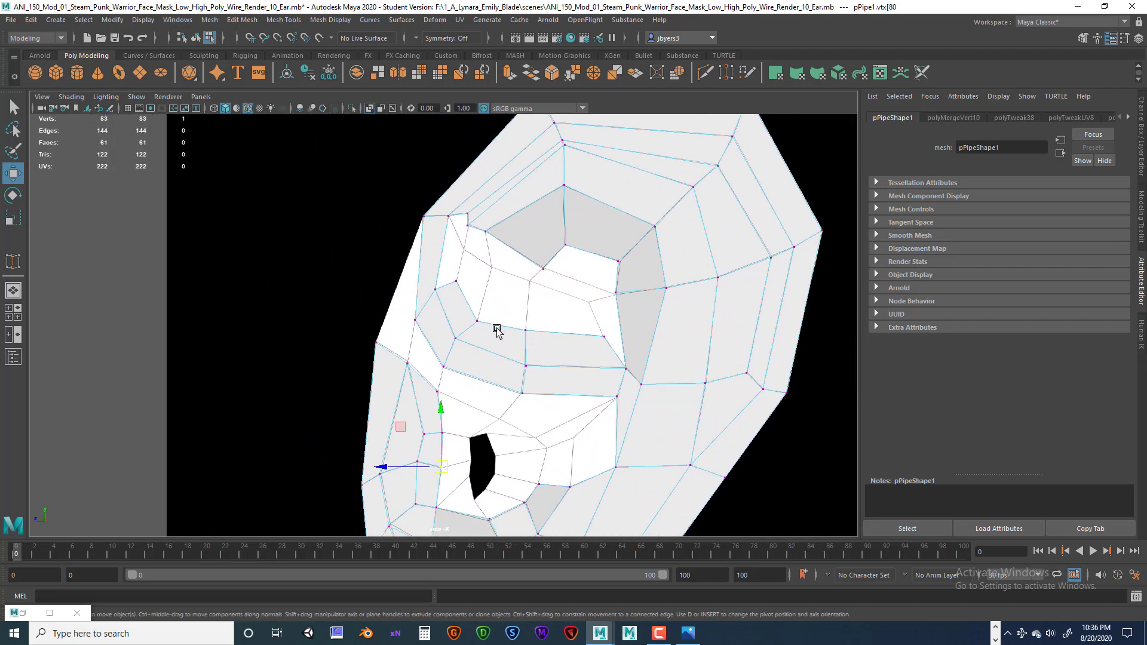
middle_click_drag(497, 329, 475, 315, "alt")
middle_click_drag(476, 356, 464, 344, "alt")
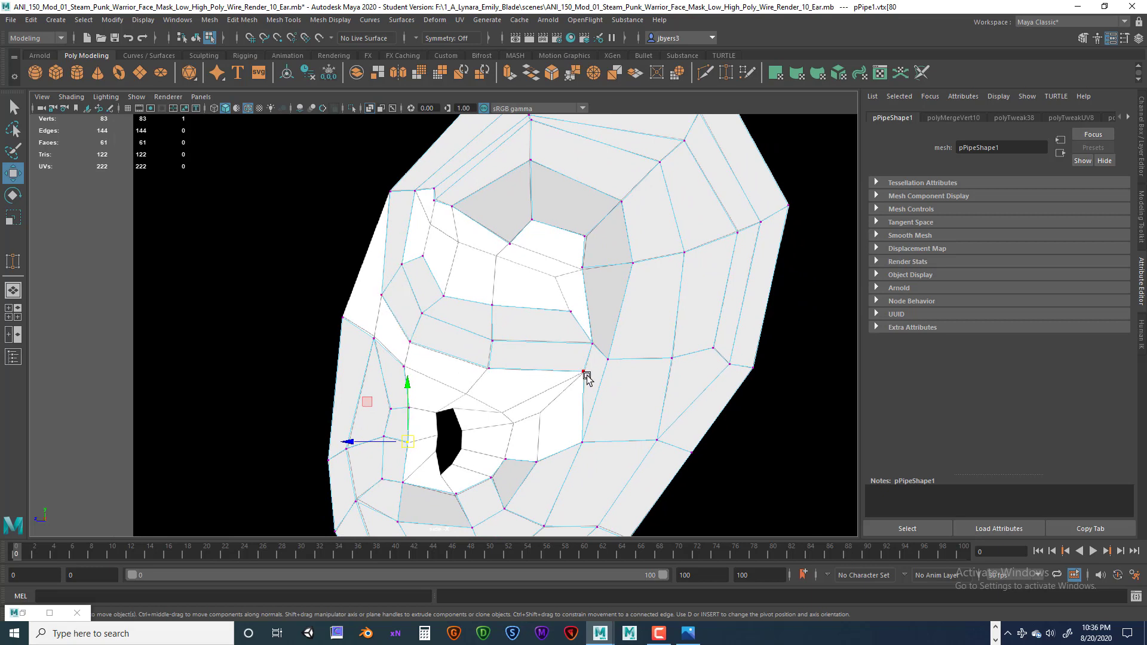
right_click_drag(421, 305, 417, 266)
left_click(401, 326)
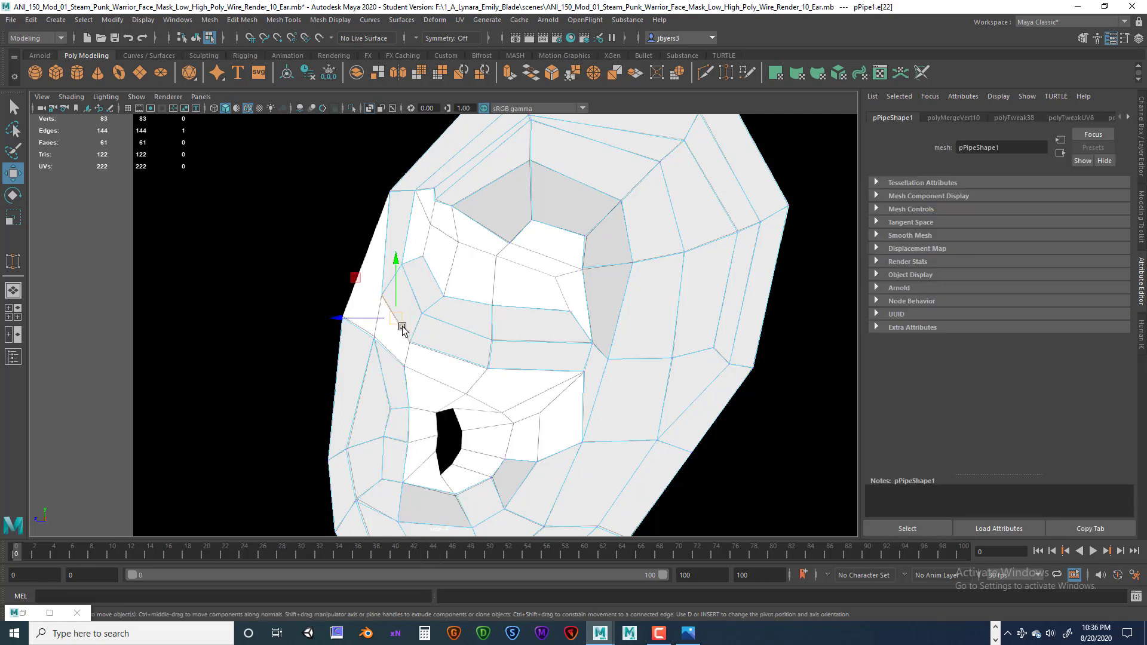
key("q")
left_click(439, 353, "shift")
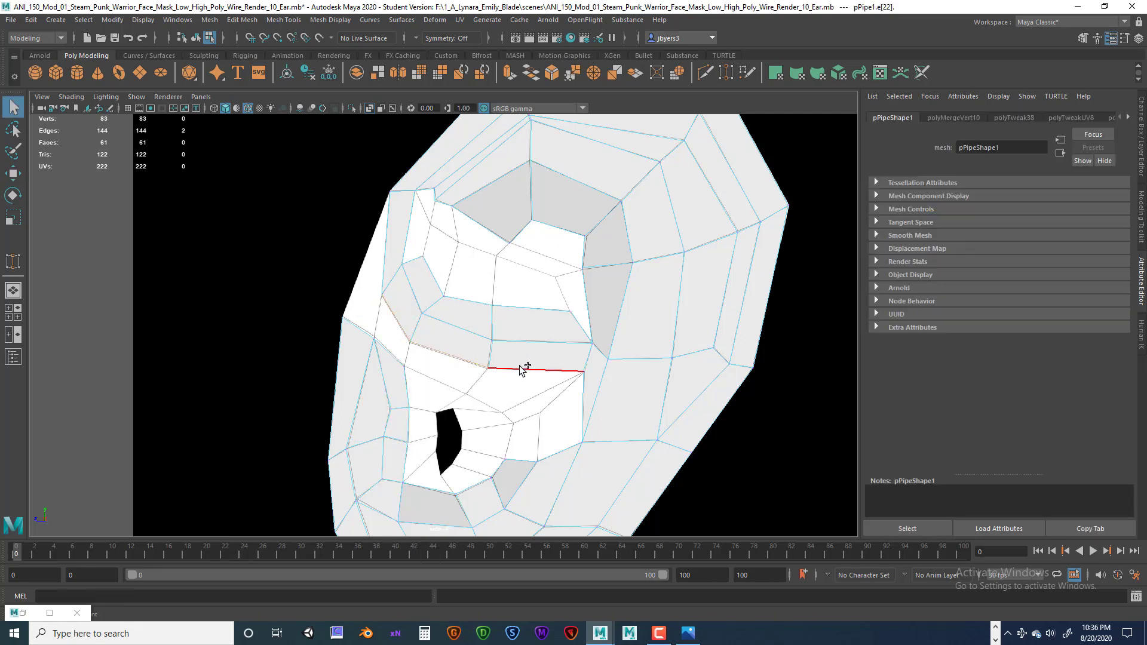
left_click(520, 369, "shift")
key("ctrl+e")
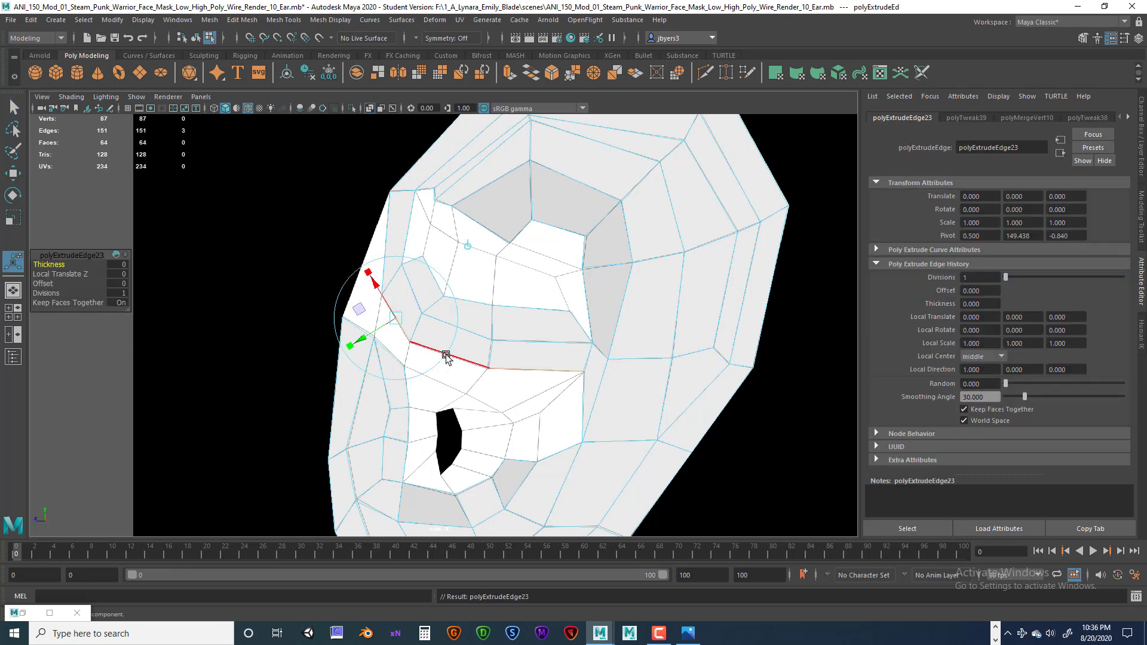
left_click_drag(376, 326, 360, 336)
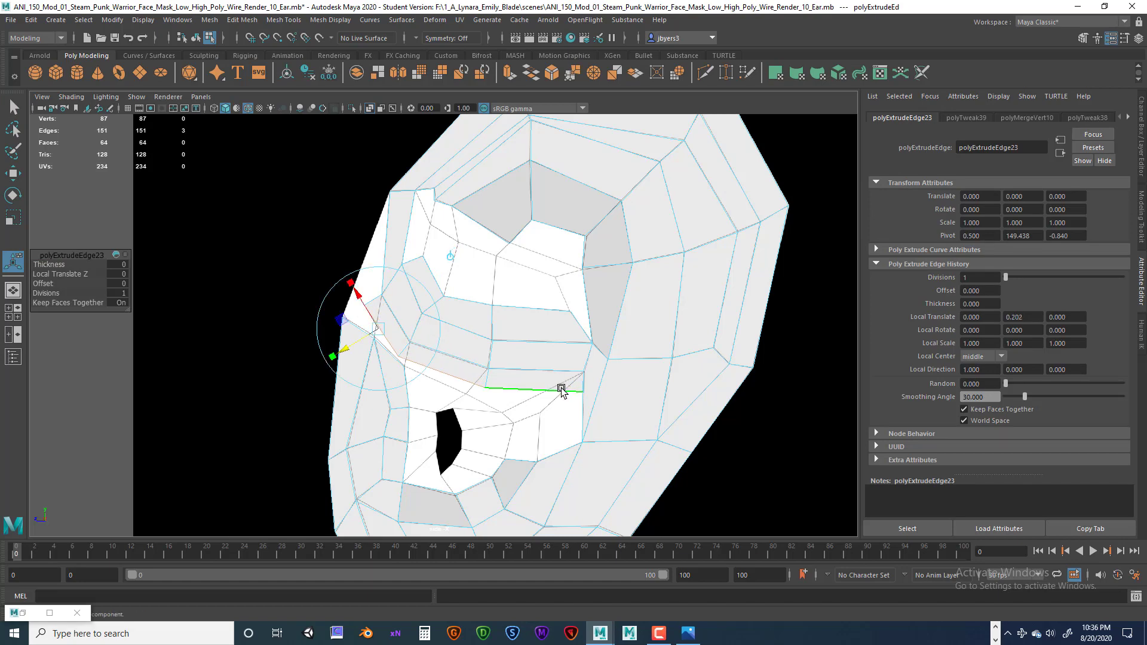
- Leave edge selection on the ear mesh and activate the Target Weld tool near the middle fold's new strip
right_click_drag(561, 387, 538, 375)
scroll(496, 356, "up", 2)
scroll(496, 357, "up", 3)
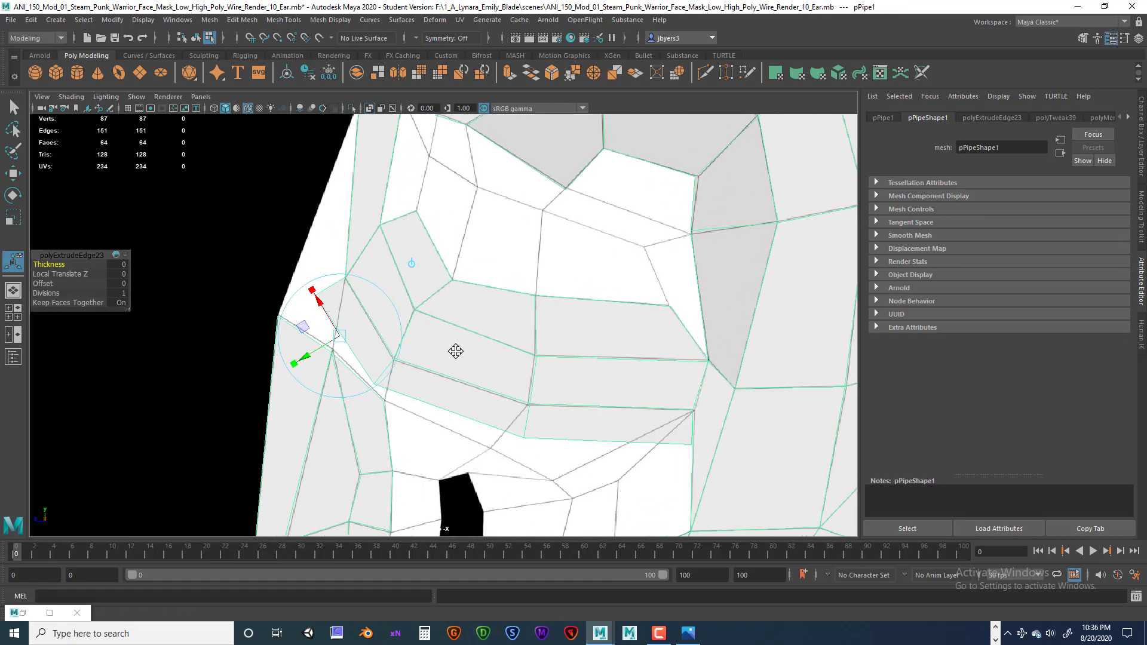
key("q")
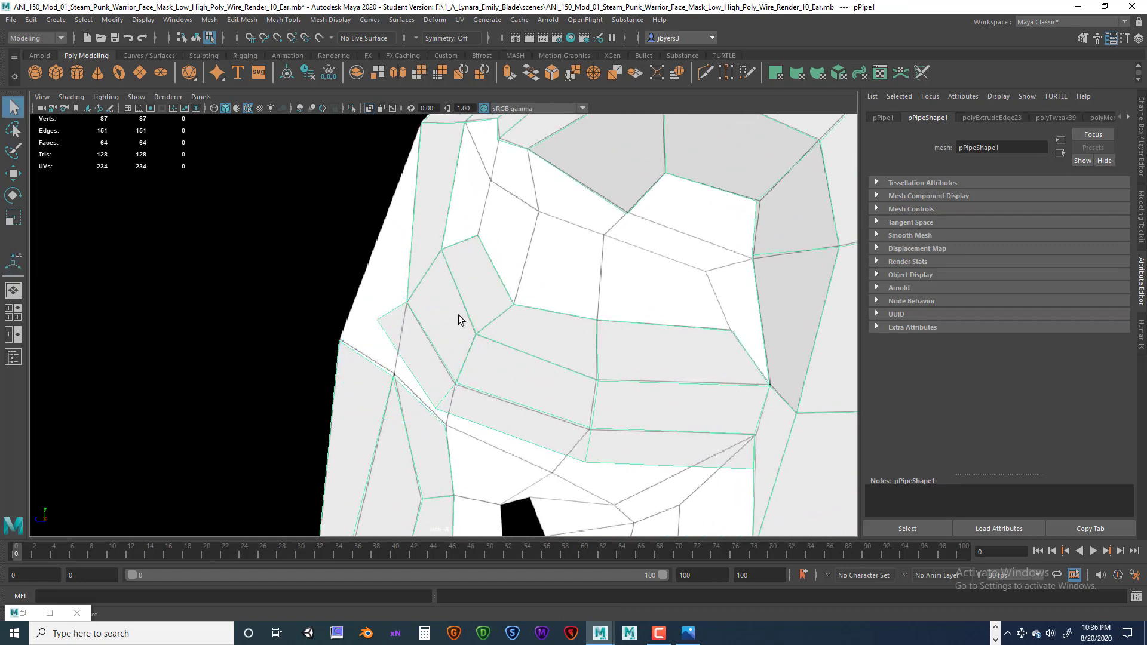
right_click_drag(459, 314, 463, 286, "shift")
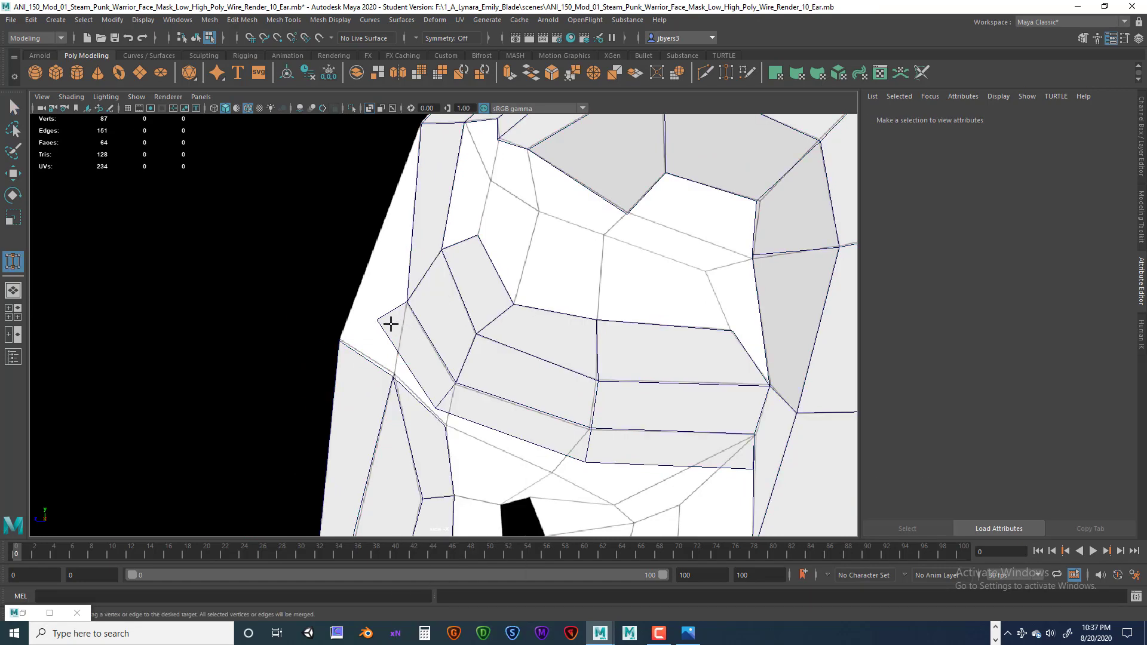
left_click_drag(380, 319, 377, 321)
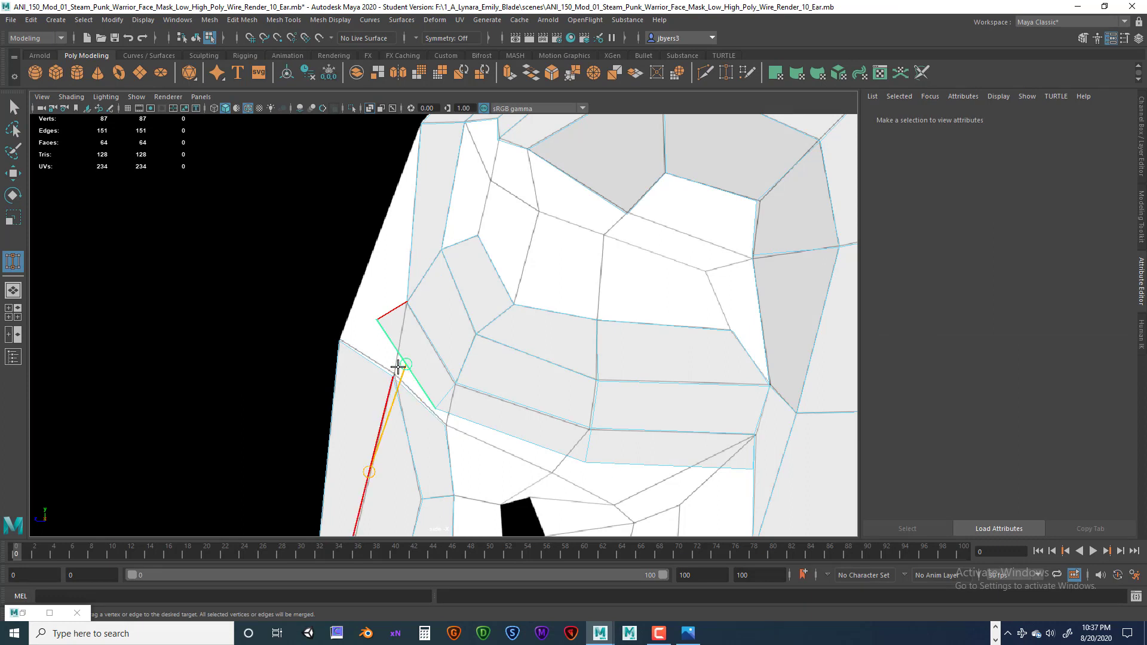
mouse_move(396, 344)
left_mouse_down()
mouse_move(366, 315)
mouse_move(394, 356)
left_mouse_up()
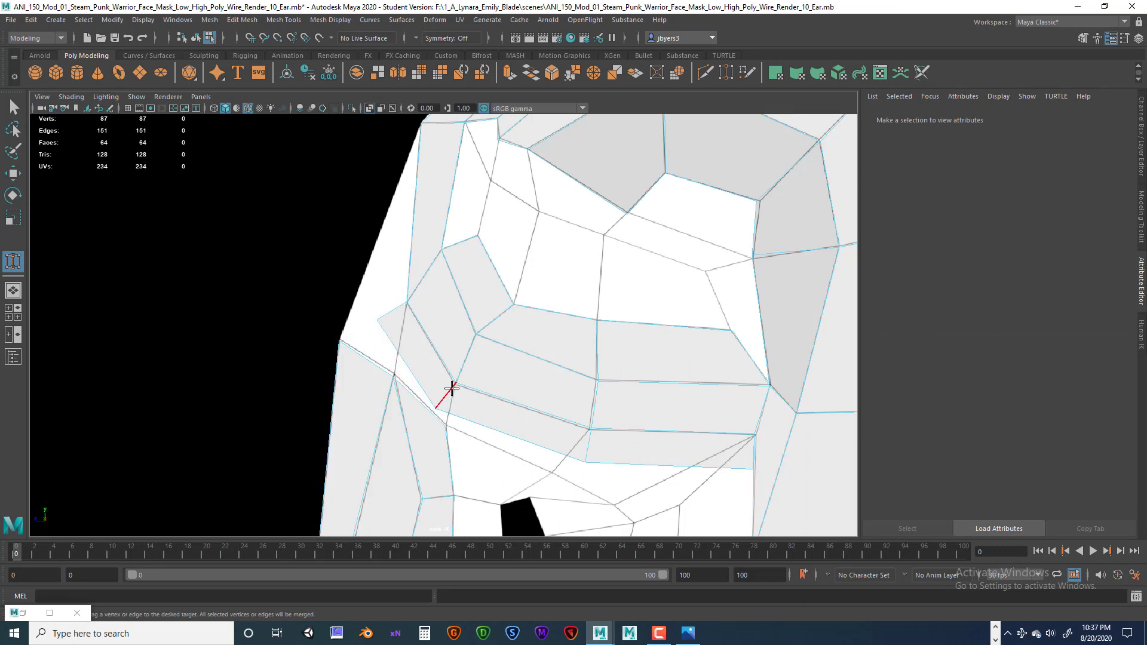
key("ctrl+z")
key("ctrl+z")
- Target-weld the new strip's two loose vertices at its front end onto the adjacent rim vertices
scroll(435, 375, "up", 3)
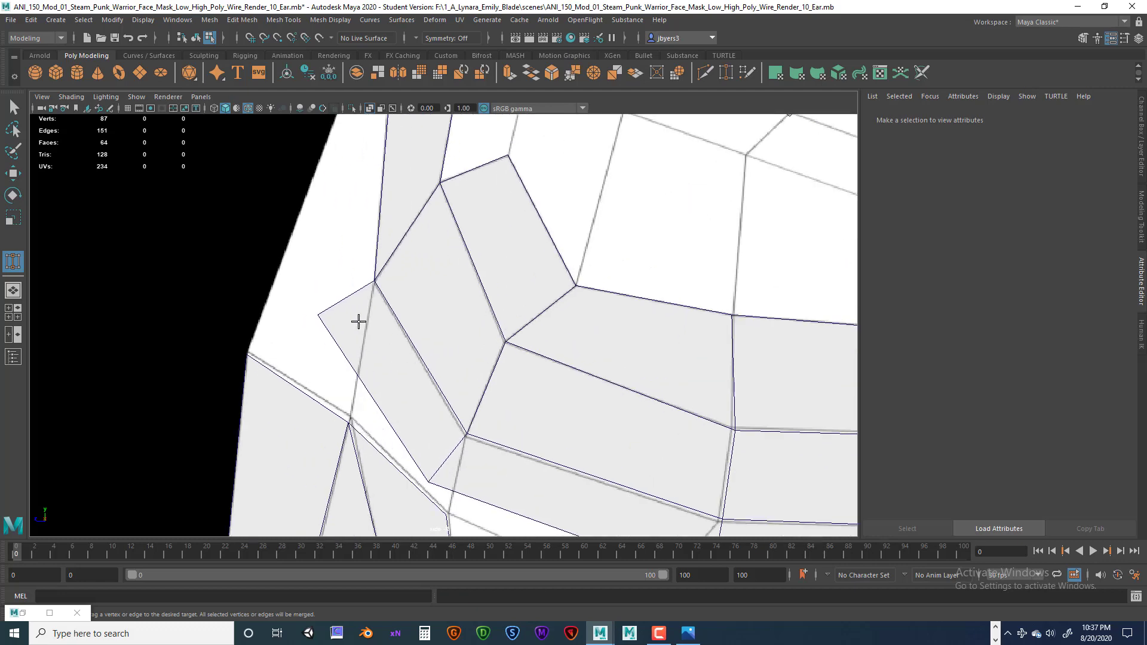
left_click(321, 313)
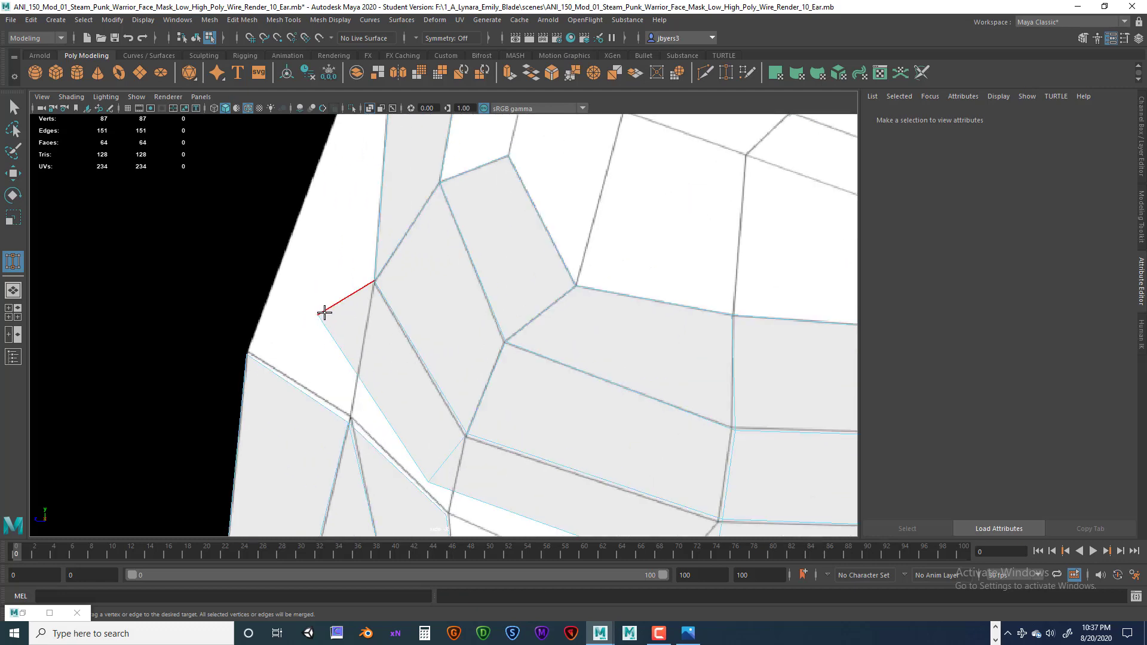
right_click(326, 305)
left_click(286, 308)
left_click_drag(320, 336, 353, 430)
middle_click_drag(442, 412, 445, 349, "alt")
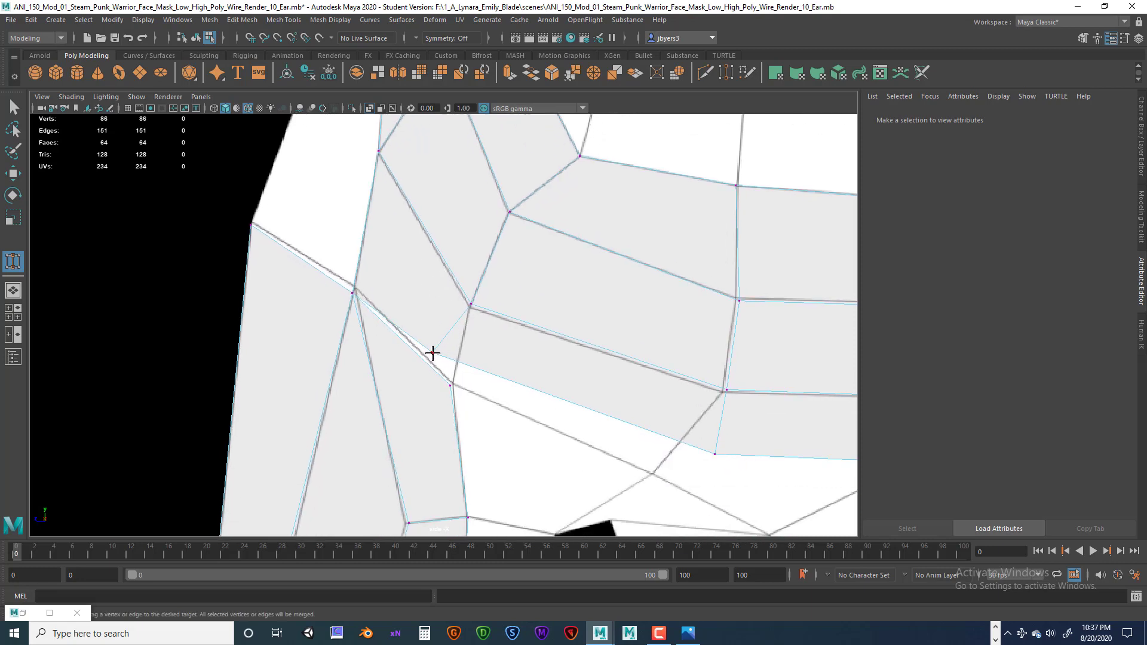
left_click_drag(433, 353, 450, 385)
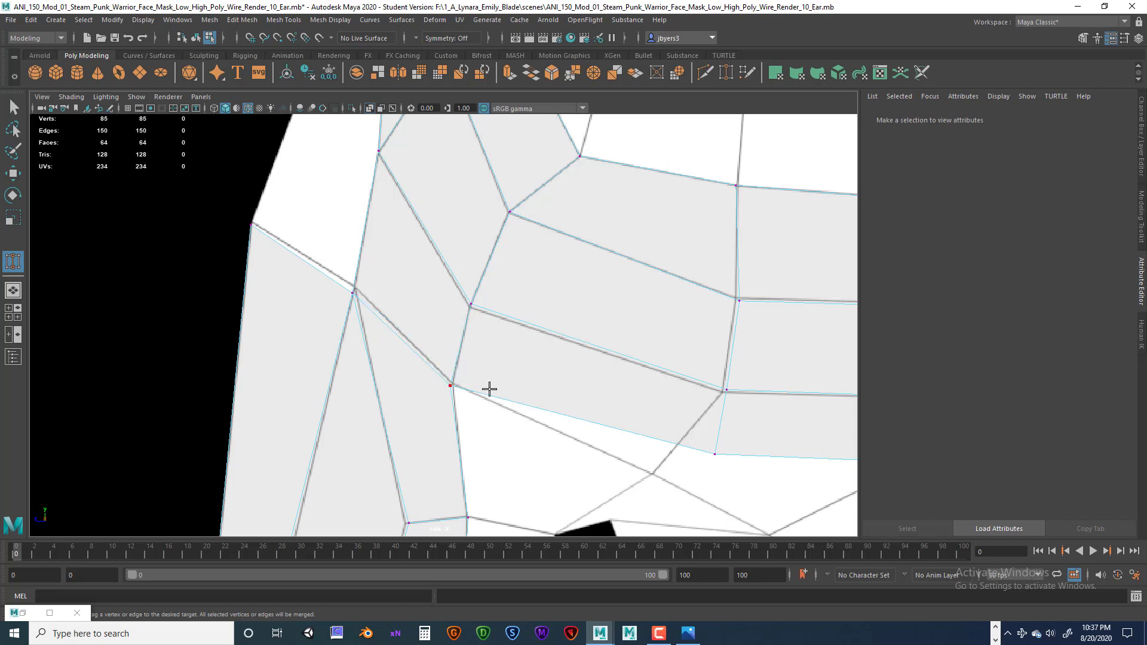
- Move the strip's two remaining lower vertices onto the reference wireframe junctions just above and behind the ear canal
key("f")
scroll(472, 371, "up", 3)
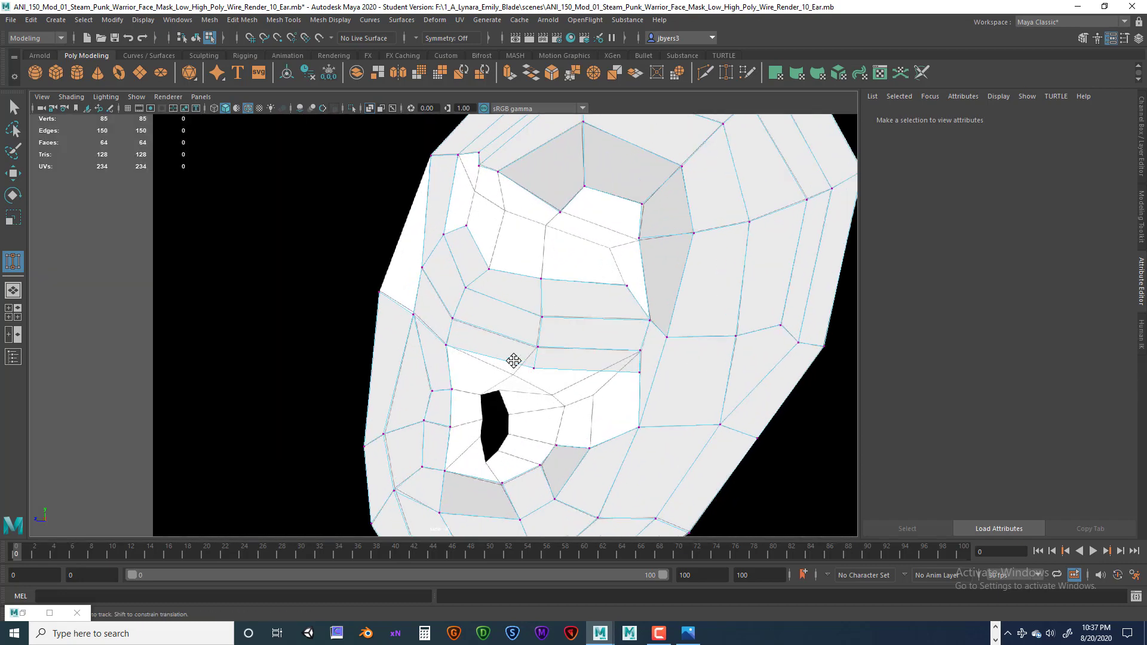
scroll(490, 346, "up", 3)
middle_click_drag(505, 338, 495, 356, "alt")
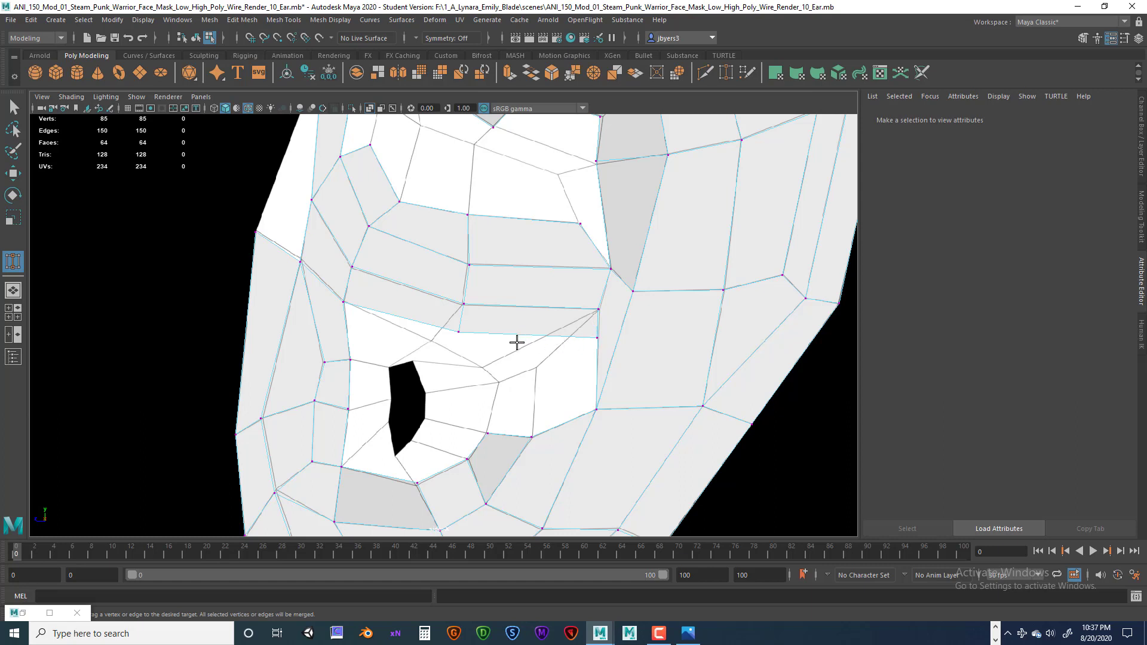
key("q")
mouse_move(446, 325)
right_mouse_down()
mouse_move(429, 318)
mouse_move(460, 338)
right_mouse_up()
left_click(458, 332)
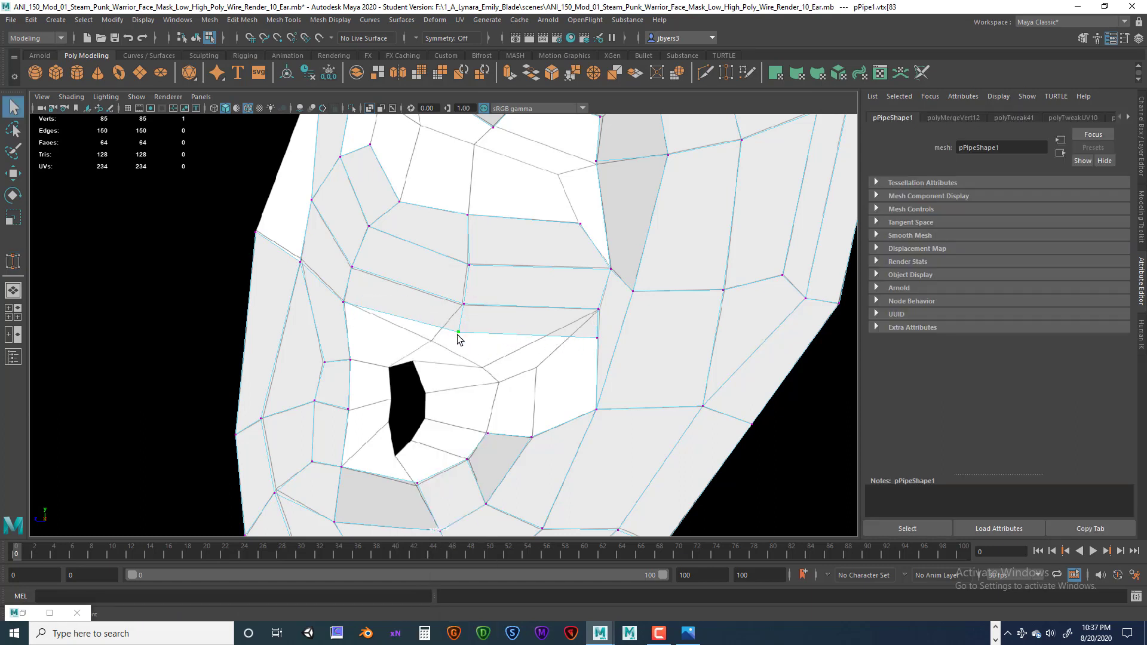
key("w")
left_click_drag(456, 339, 435, 343)
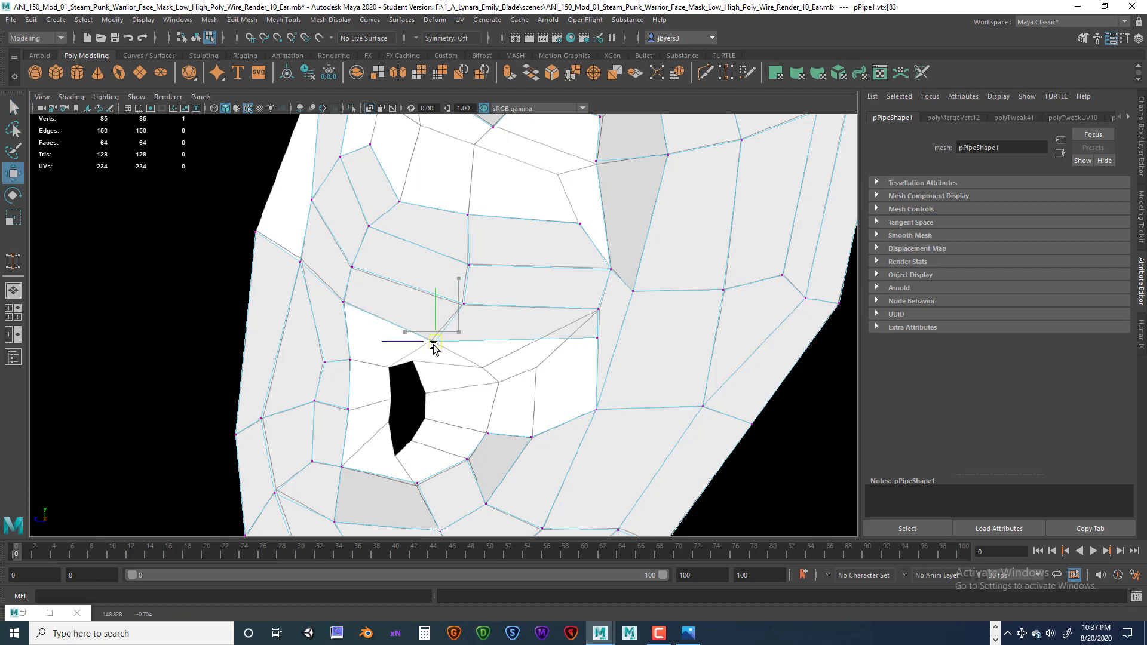
left_click(596, 339)
left_click_drag(597, 338, 485, 368)
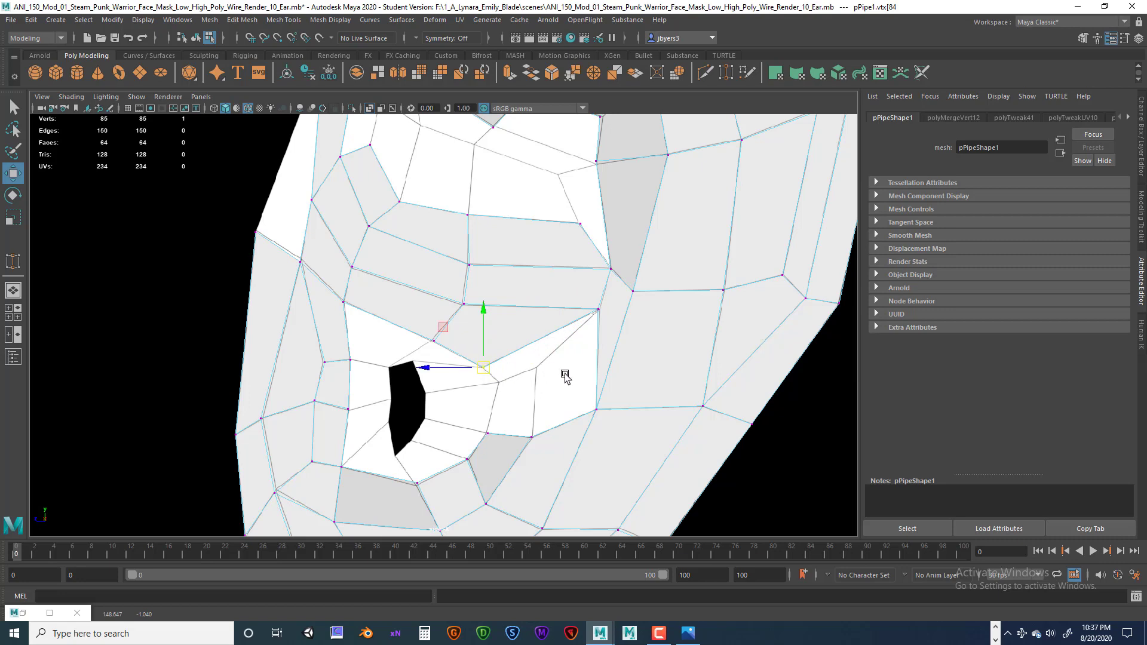
- Extrude the slanted edge behind the ear canal and the adjoining vertical rim edge about 0.21 toward the canal
scroll(593, 368, "up", 2)
middle_click_drag(578, 357, 502, 278, "alt")
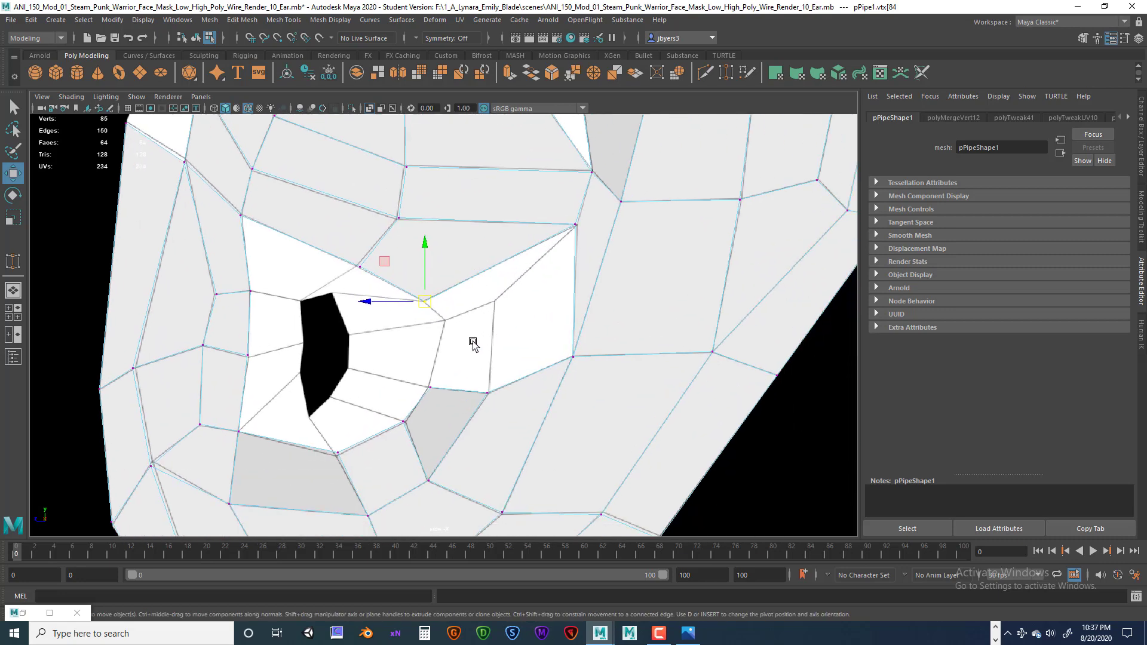
scroll(439, 323, "down", 5)
scroll(455, 315, "up", 3)
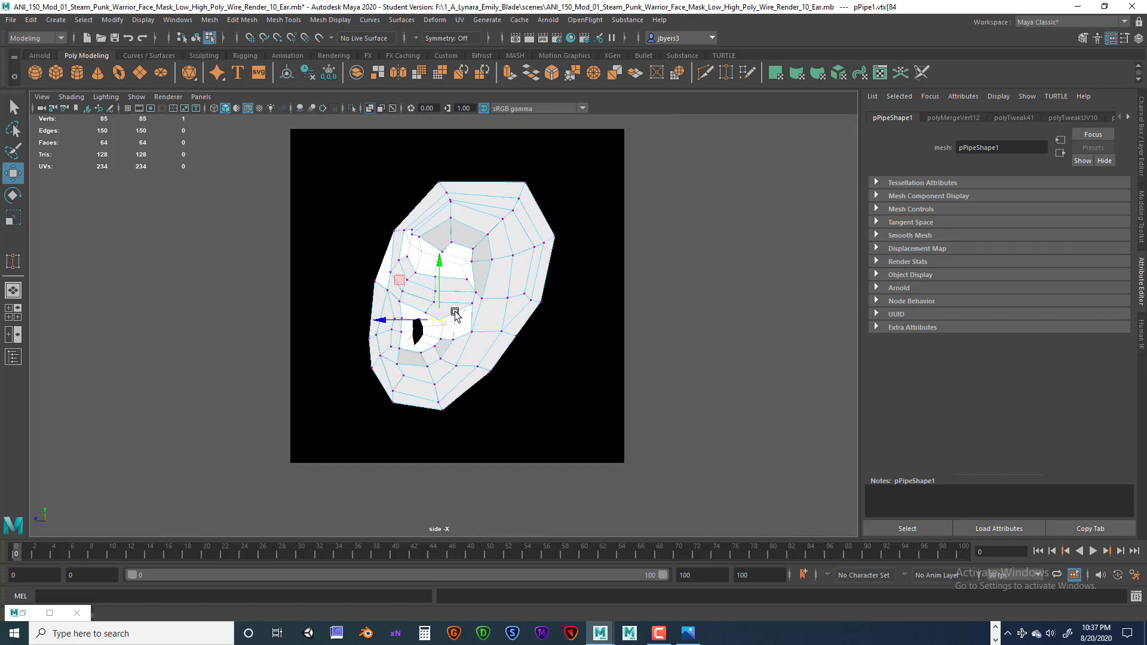
scroll(457, 223, "up", 4)
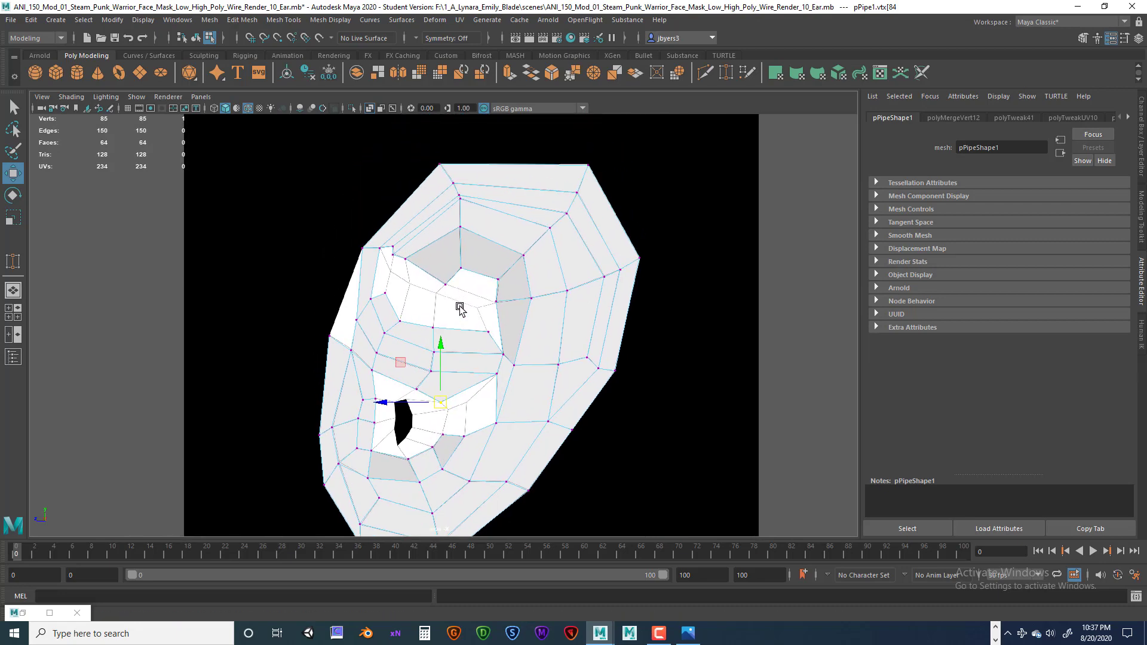
scroll(454, 266, "up", 4)
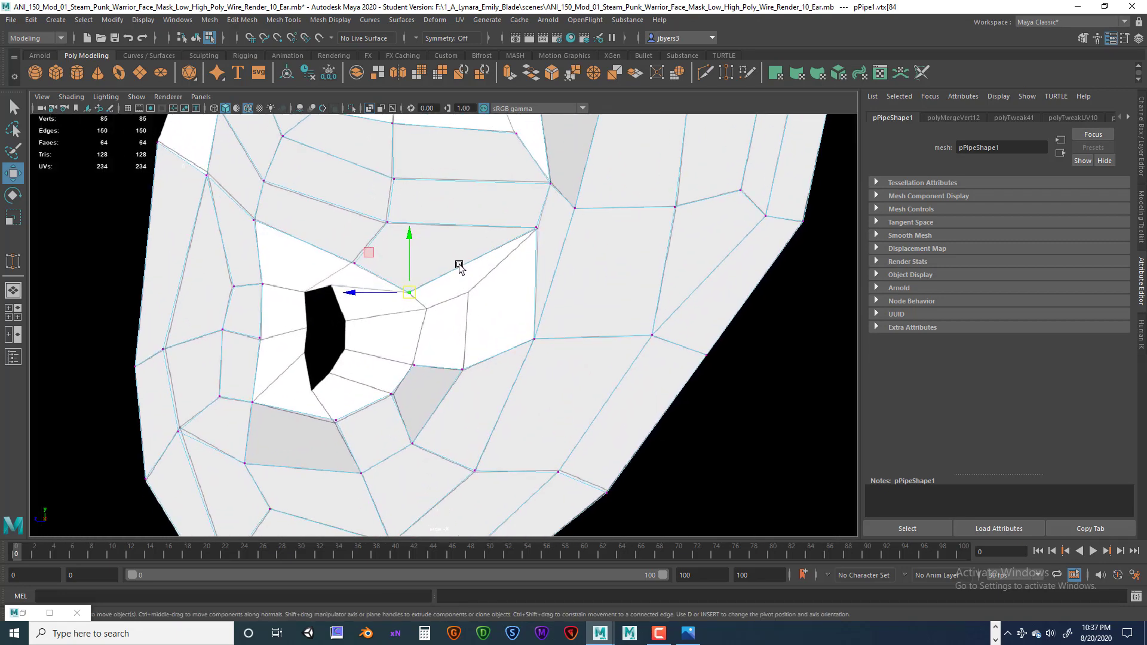
right_click_drag(459, 266, 464, 276)
left_click(457, 269)
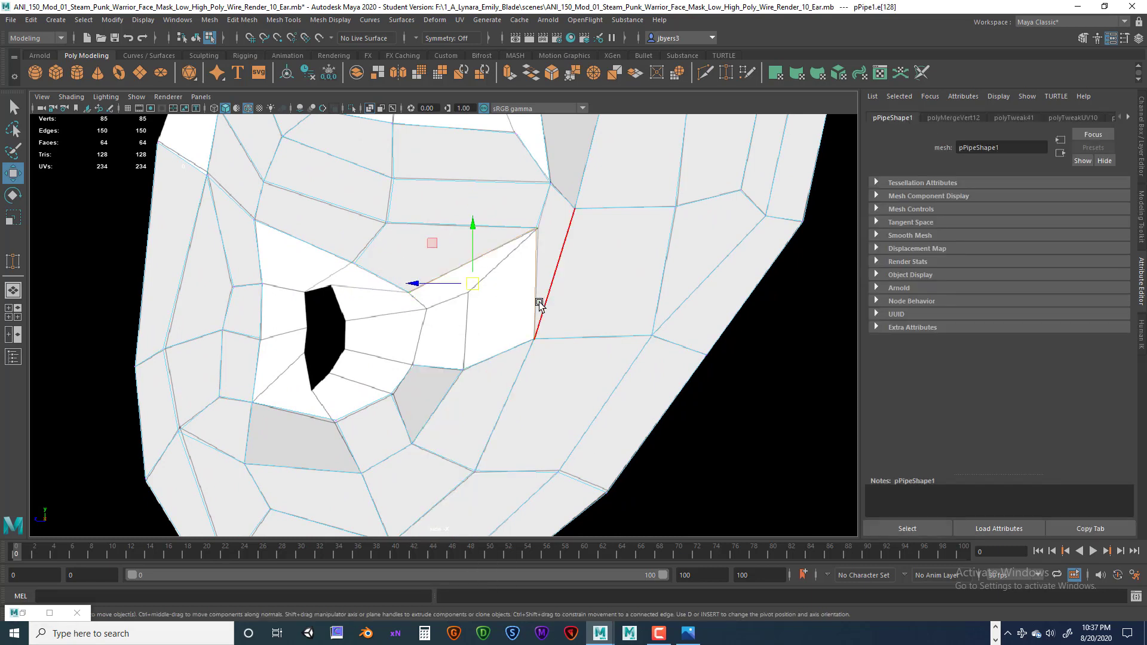
left_click(536, 302)
key("ctrl+e")
left_click_drag(504, 281, 457, 290)
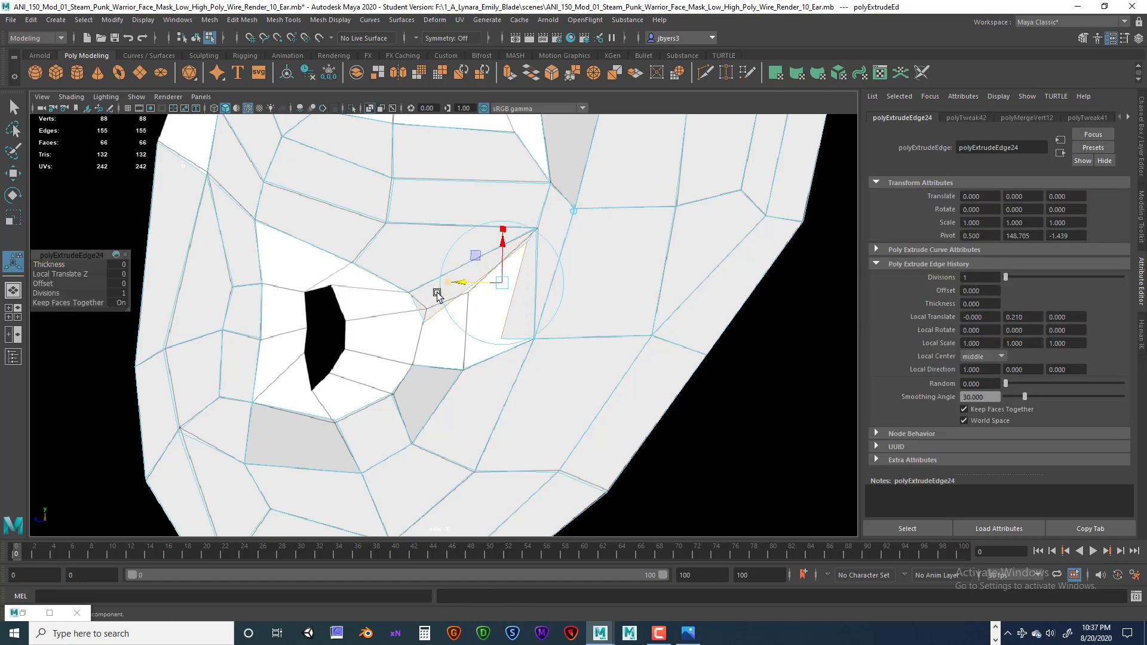
- Move the upper two extruded vertices onto their wireframe junctions and the lowest one onto the vertical wireframe line behind the canal
right_click_drag(419, 297, 367, 295)
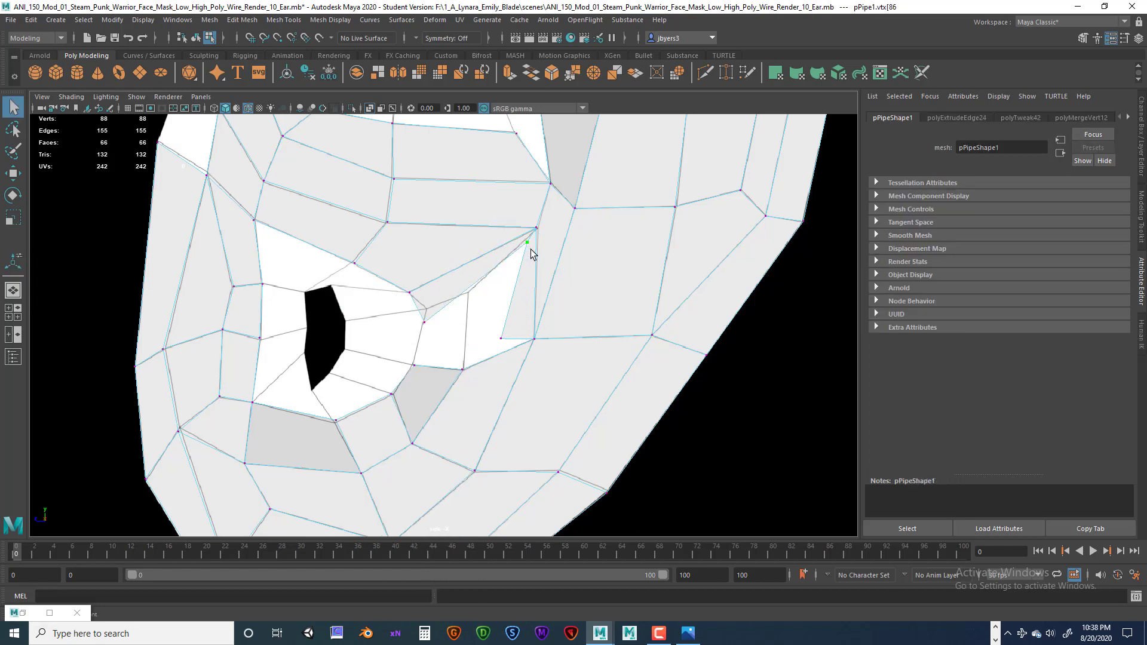
key("w")
left_click_drag(528, 245, 427, 314)
left_click(424, 322)
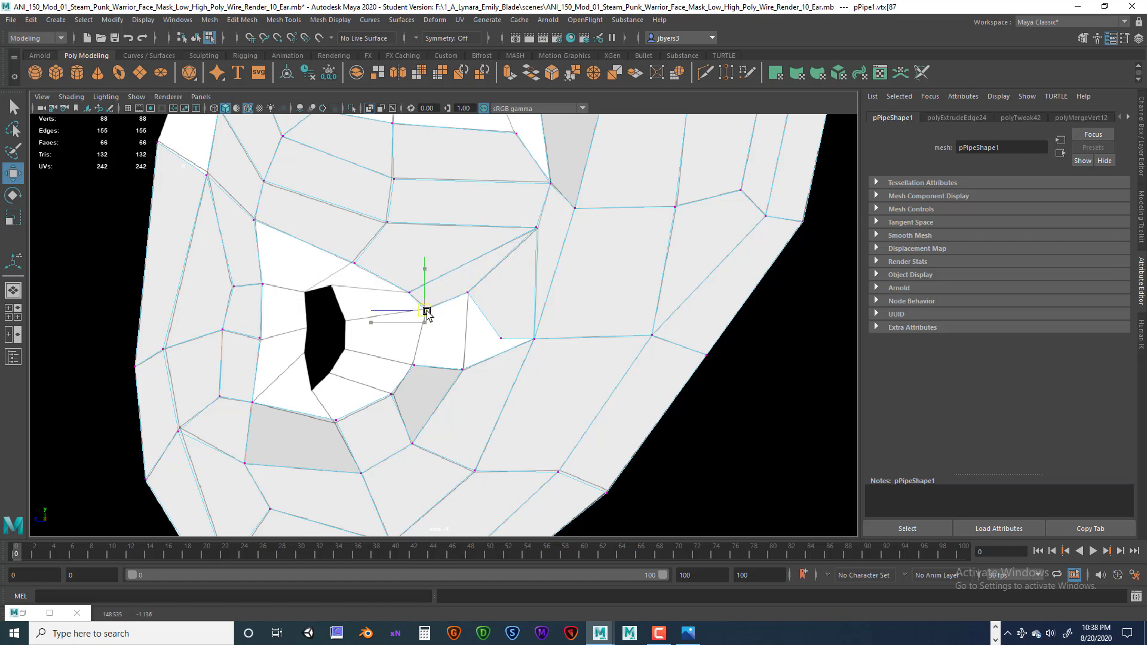
left_click(507, 339)
left_click_drag(504, 339, 468, 333)
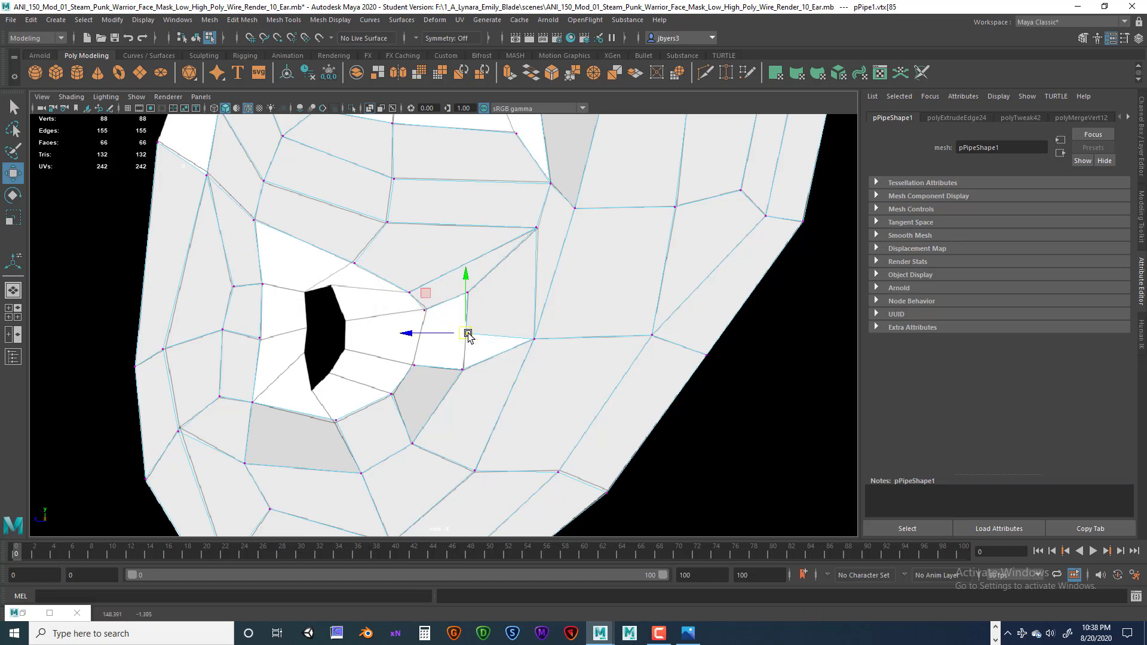
- Target-weld the lowest extruded vertex onto the rim corner vertex directly below it, closing the gap behind the ear canal
right_click_drag(497, 260, 472, 335)
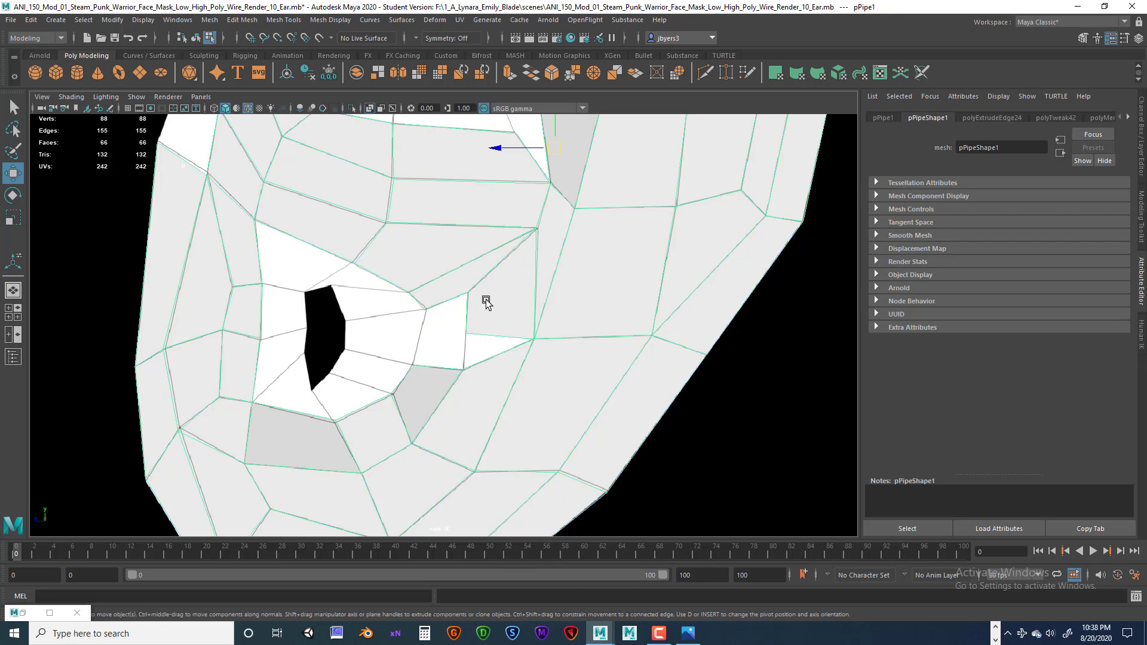
right_click_drag(490, 279, 485, 252, "shift")
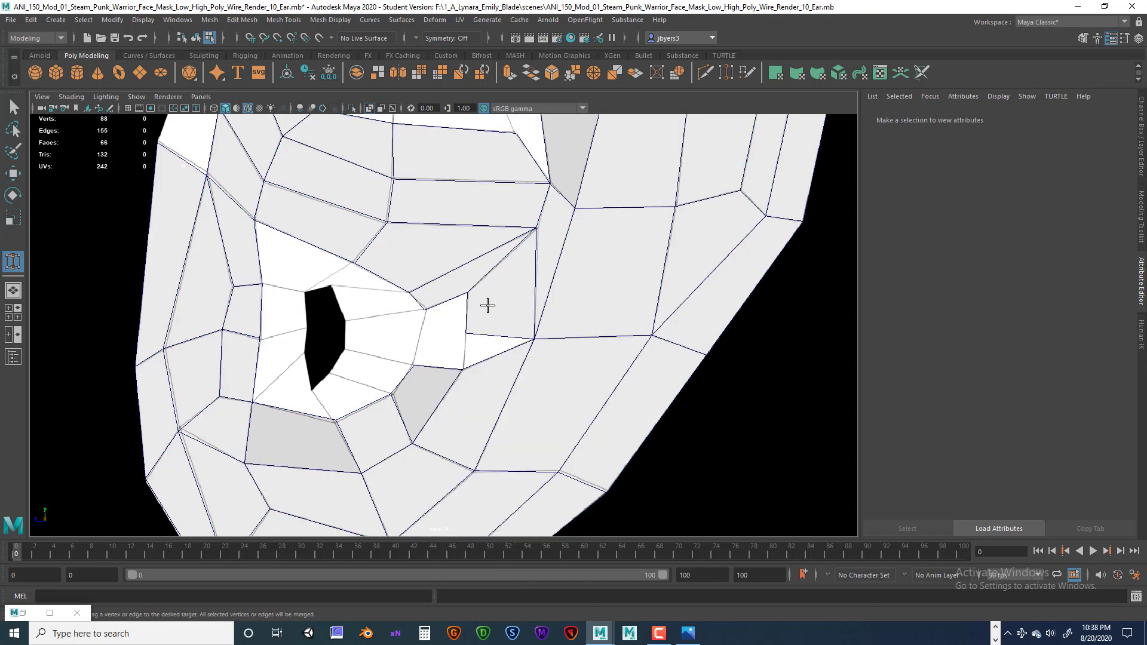
left_click(467, 333)
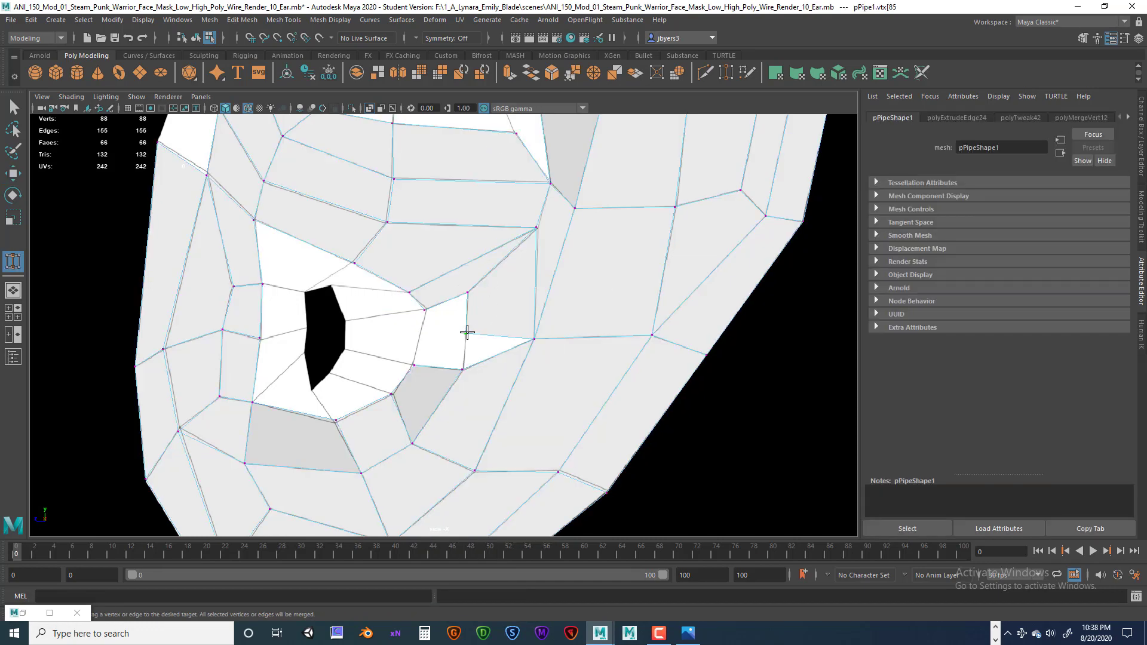
left_click_drag(461, 365, 462, 369)
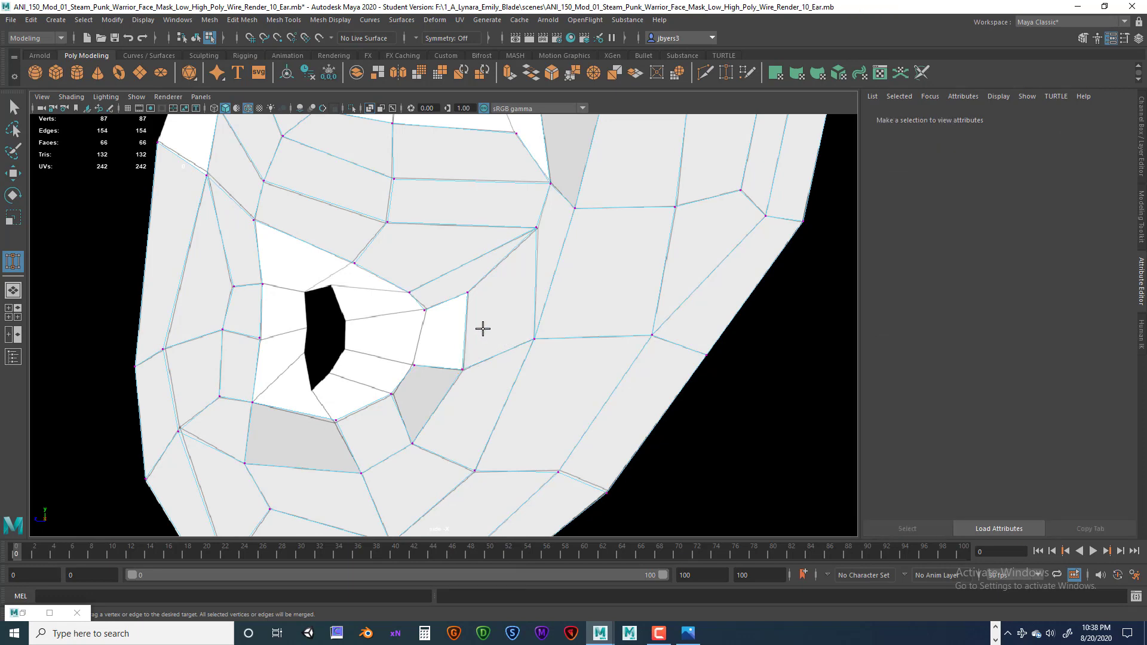
- Extrude the inner edge of the front rim above the middle fold about 0.15 into the upper opening
key("f")
scroll(483, 328, "up", 4)
middle_click_drag(440, 332, 469, 343, "alt")
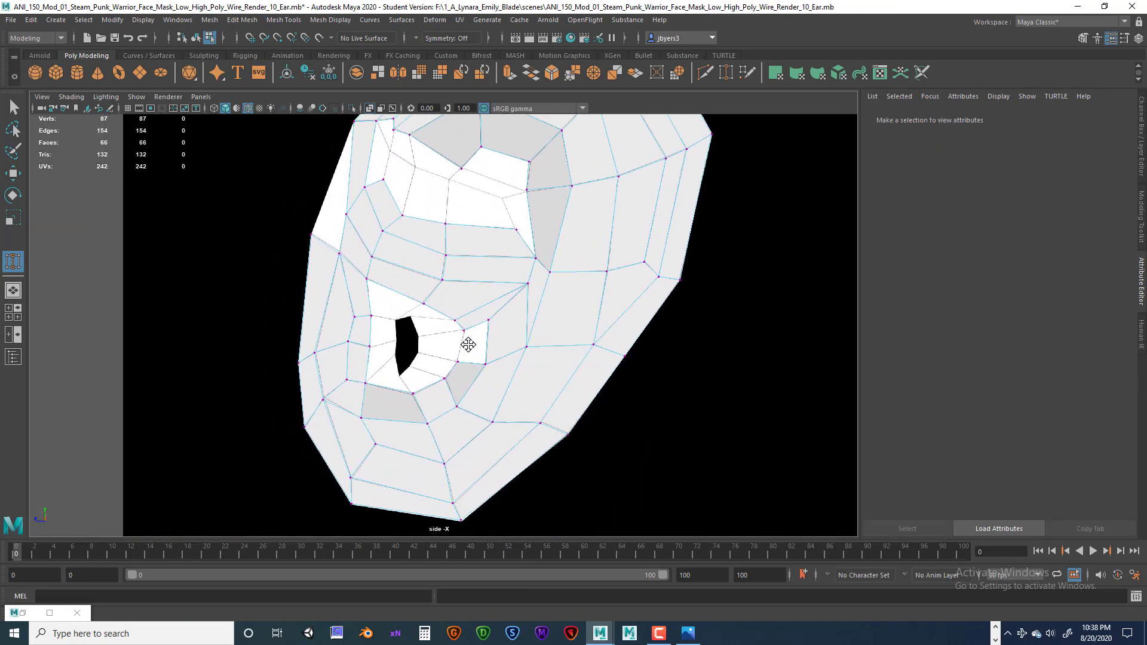
scroll(468, 343, "up", 2)
middle_click_drag(420, 216, 425, 341, "alt")
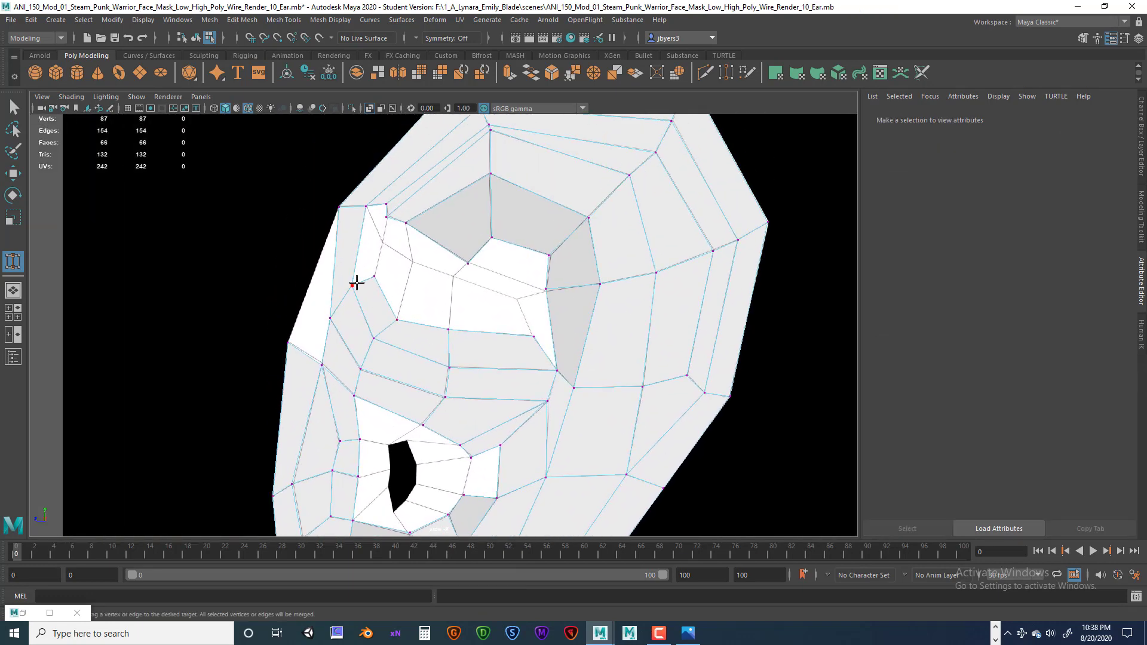
key("q")
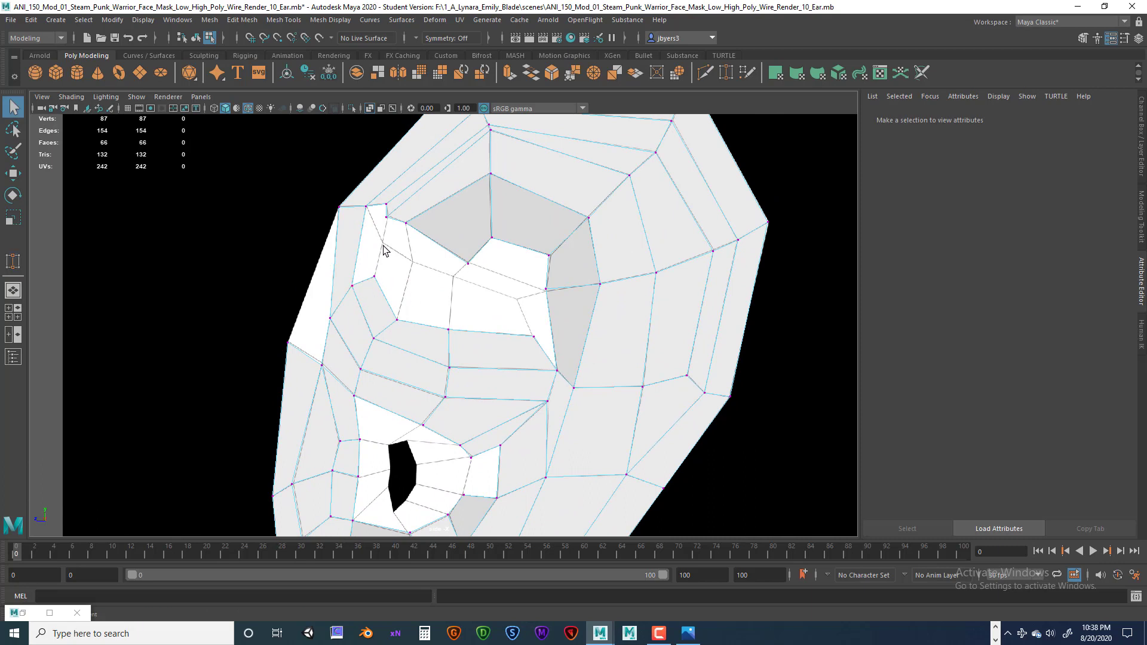
scroll(475, 277, "up", 1)
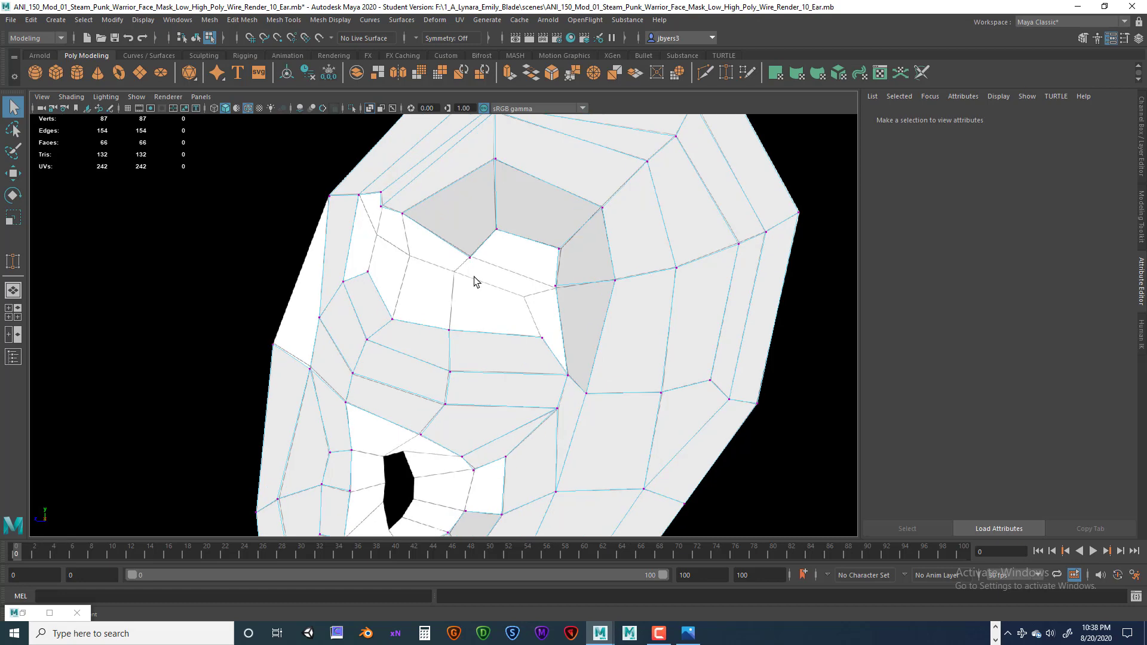
scroll(474, 278, "down", 10)
scroll(444, 279, "up", 4)
scroll(444, 284, "up", 3)
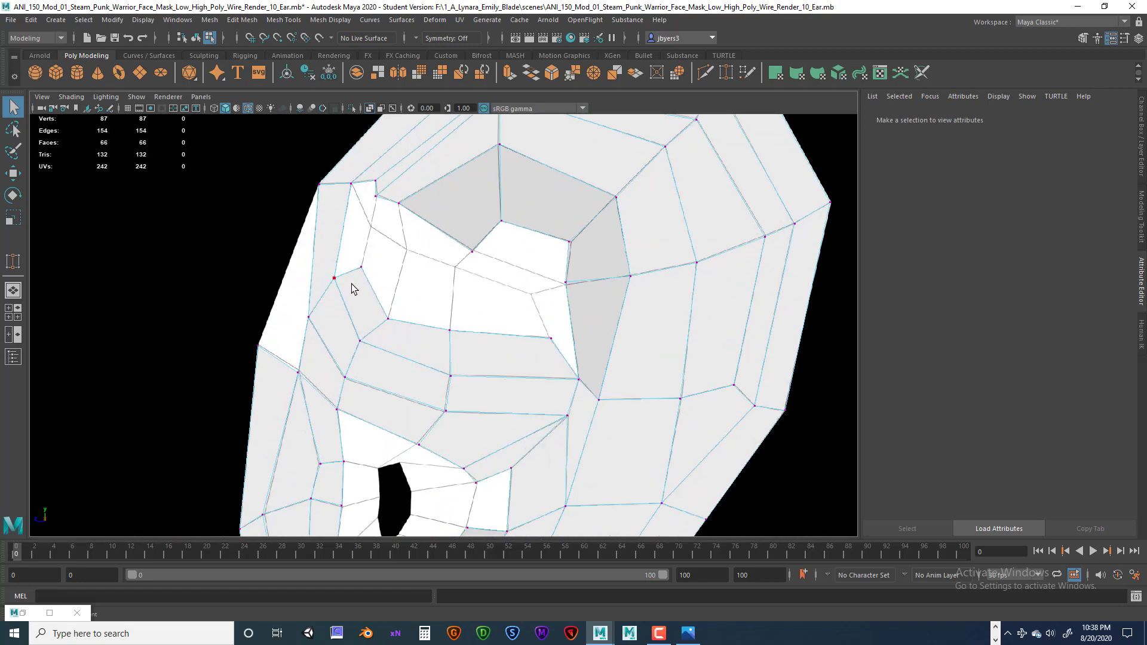
right_click_drag(351, 289, 348, 251)
left_click(349, 225)
key("ctrl+e")
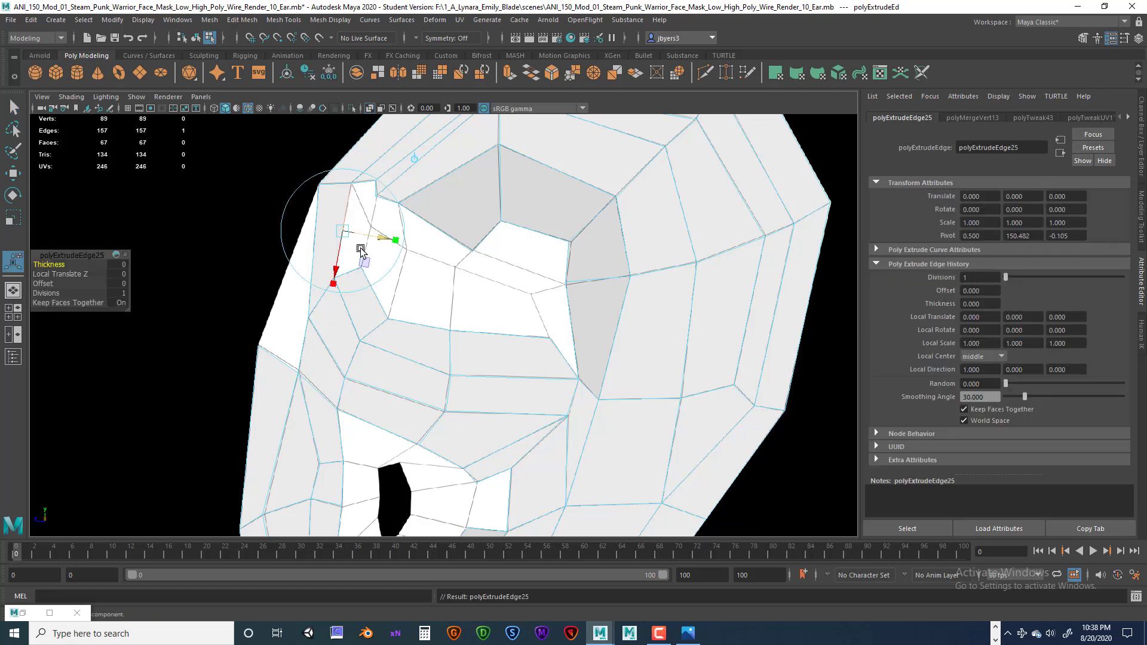
left_click_drag(384, 238, 402, 257)
- Move the upper vertex of the newly extruded face onto the wireframe junction inside the upper front corner
scroll(402, 257, "up", 4)
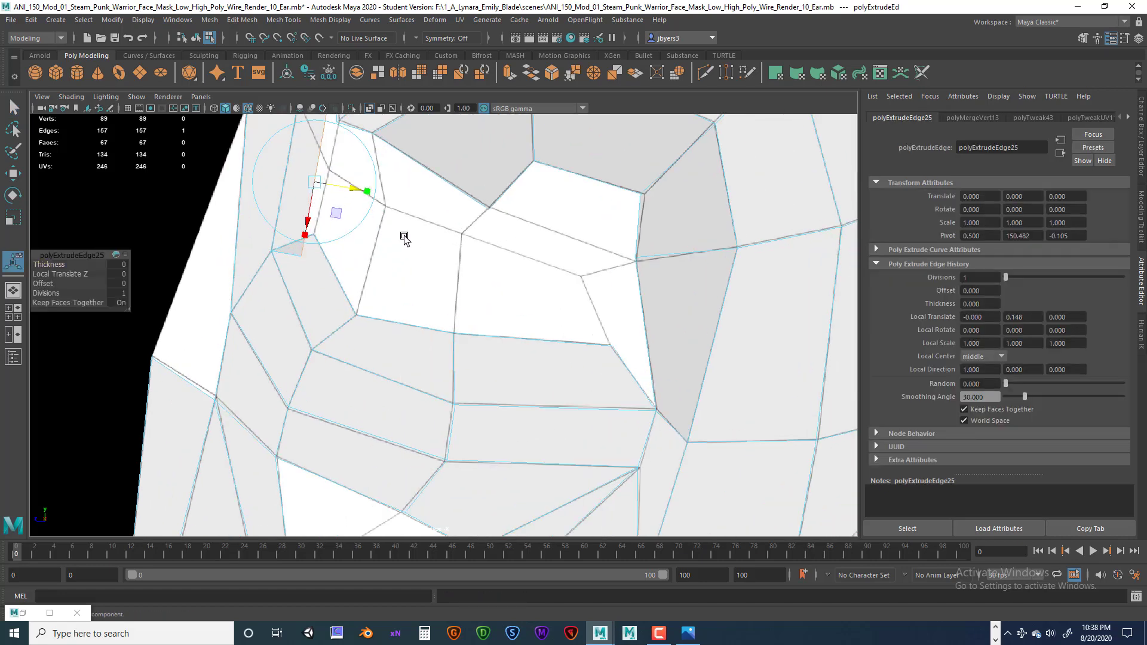
middle_click_drag(404, 236, 434, 352, "alt")
scroll(421, 332, "up", 2)
right_click_drag(337, 238, 284, 234)
left_click_drag(332, 220, 345, 307)
key("w")
- Target-weld the lower vertex of the newly extruded face onto the middle fold's corner vertex, without merging the vertex above it
right_click_drag(304, 304, 315, 275)
left_click(311, 408)
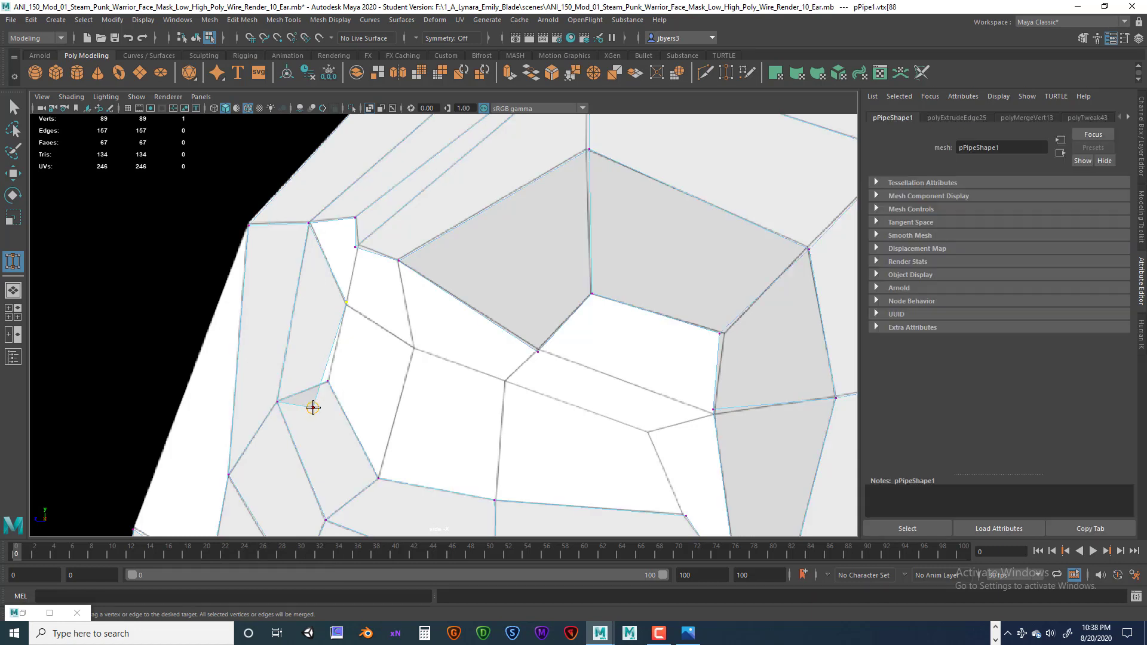
left_click_drag(314, 407, 328, 381)
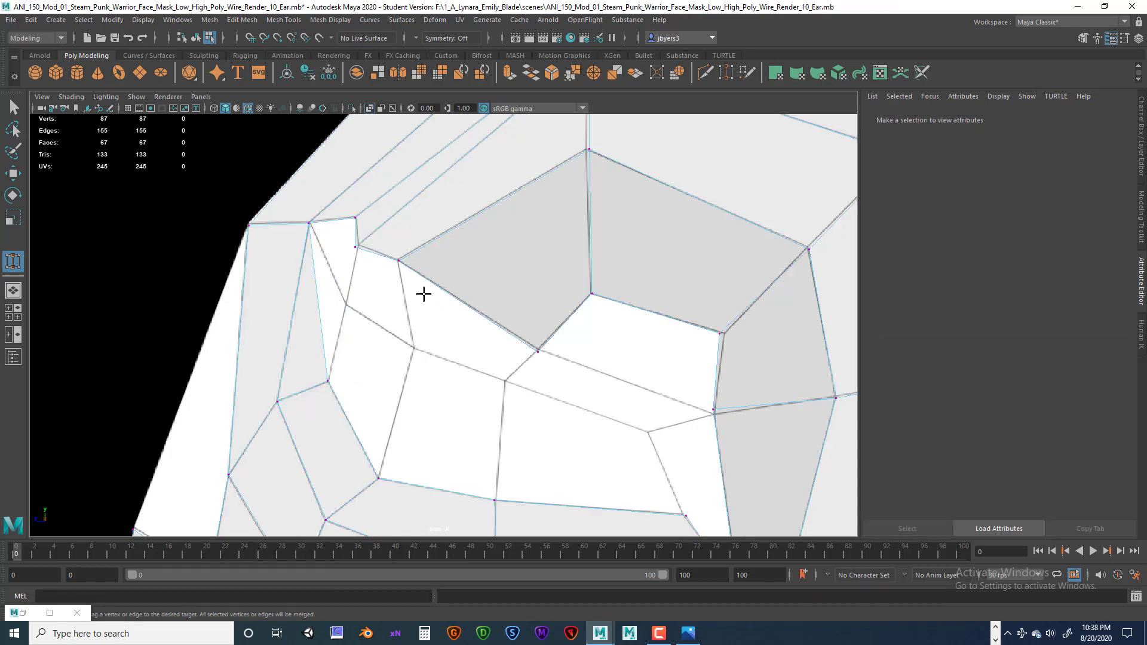
key("ctrl+z")
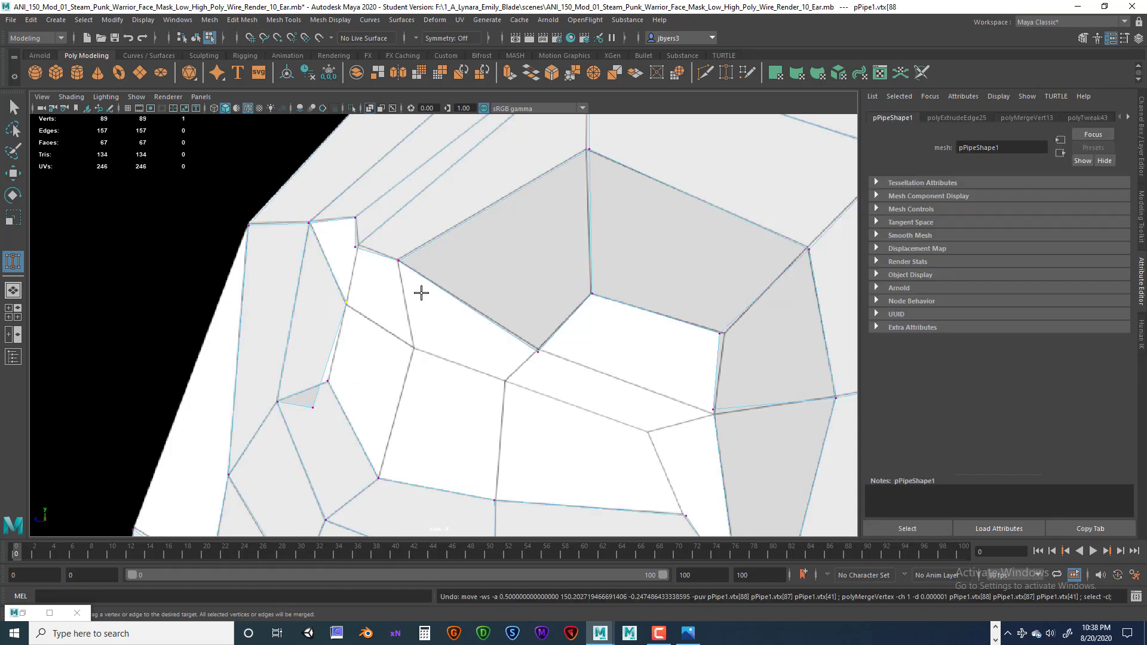
left_click(370, 314)
left_click_drag(313, 408, 328, 380)
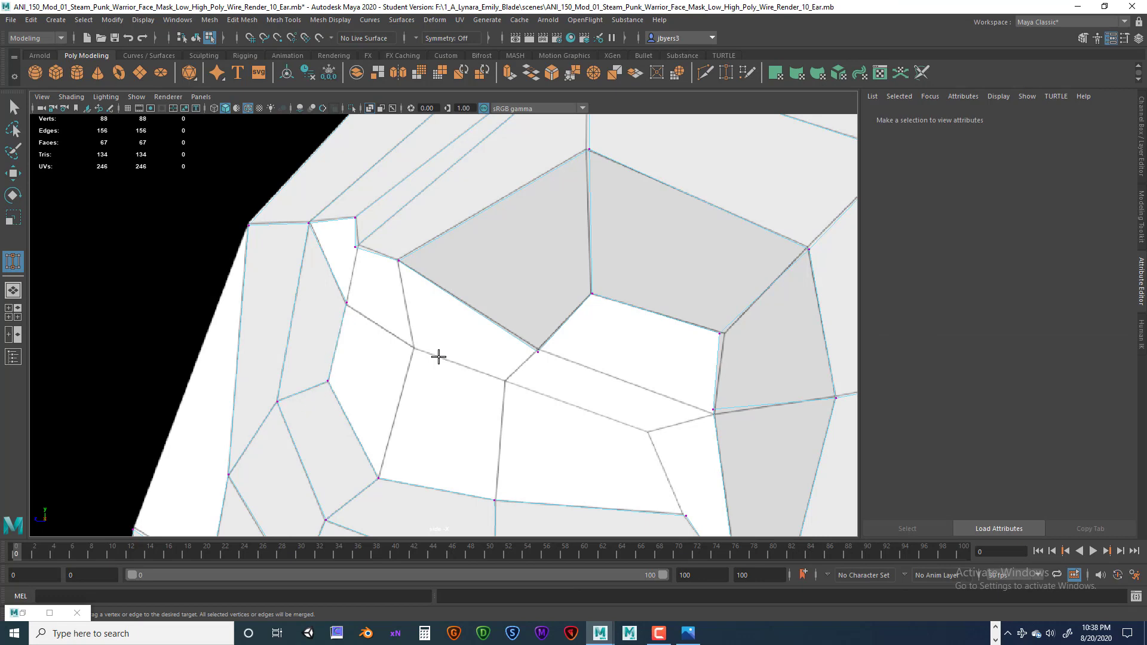
scroll(466, 345, "down", 5)
scroll(486, 346, "up", 4)
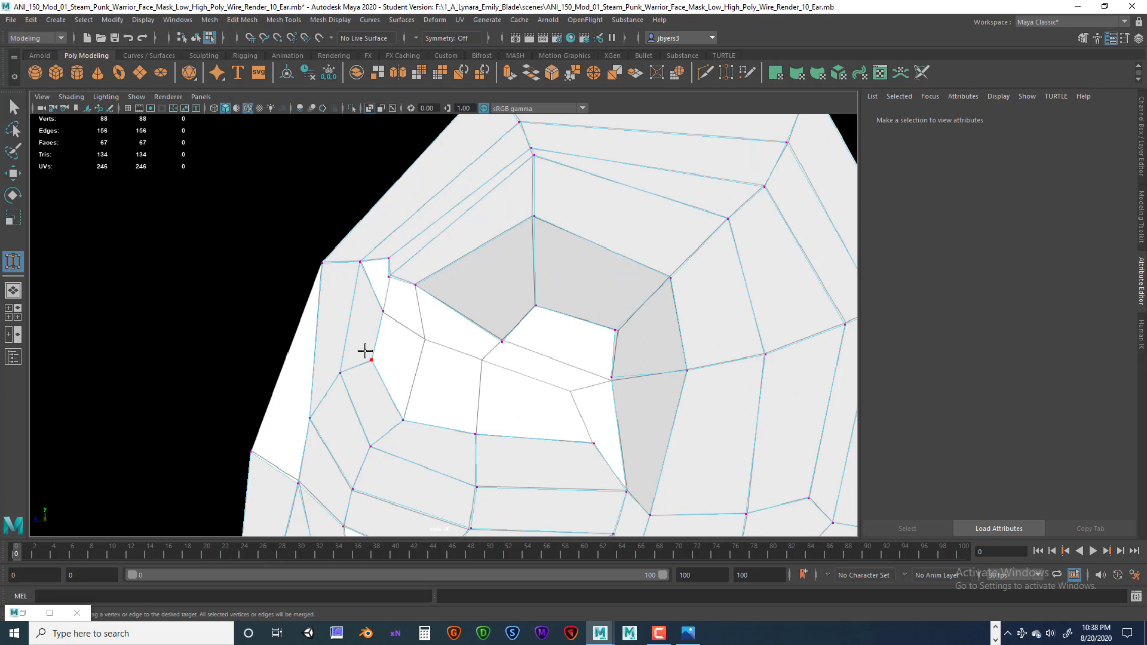
- Extrude the three connected inner rim edges at the upper front corner and move them down into the upper opening
key("q")
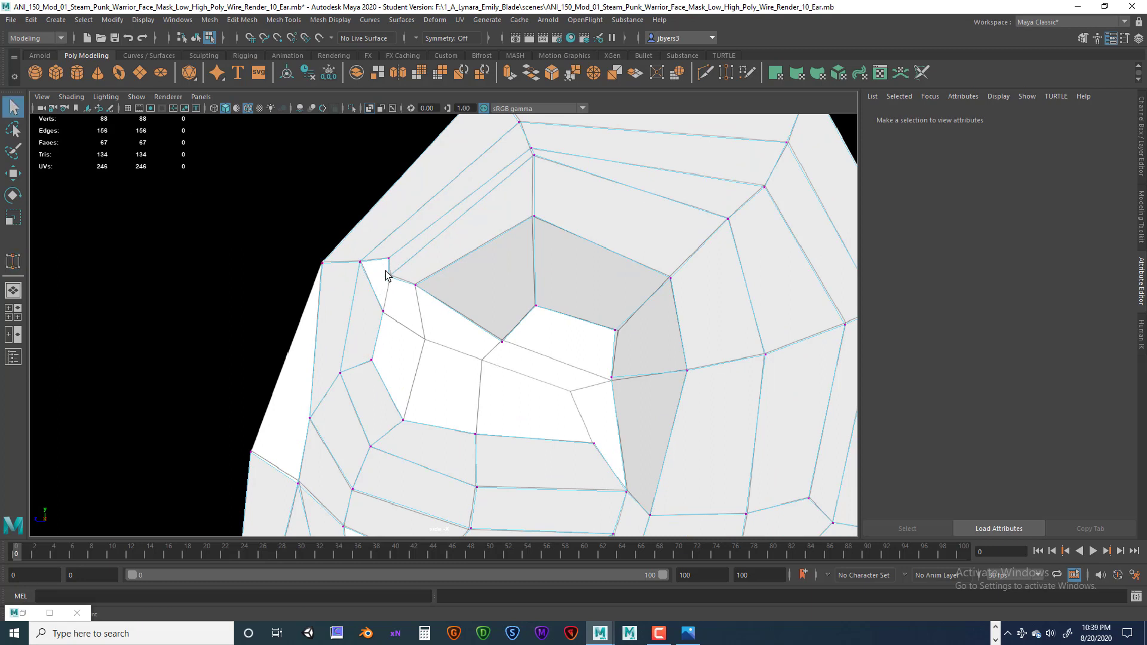
right_click_drag(386, 274, 384, 239)
left_click(403, 285)
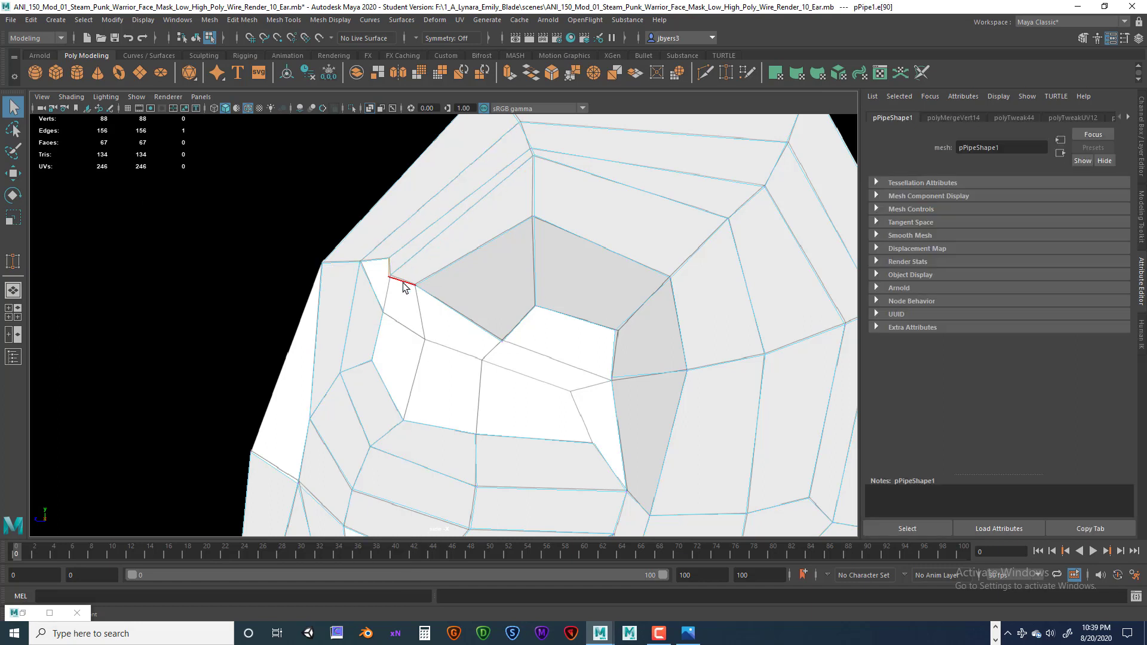
left_click(442, 301, "shift")
key("ctrl+e")
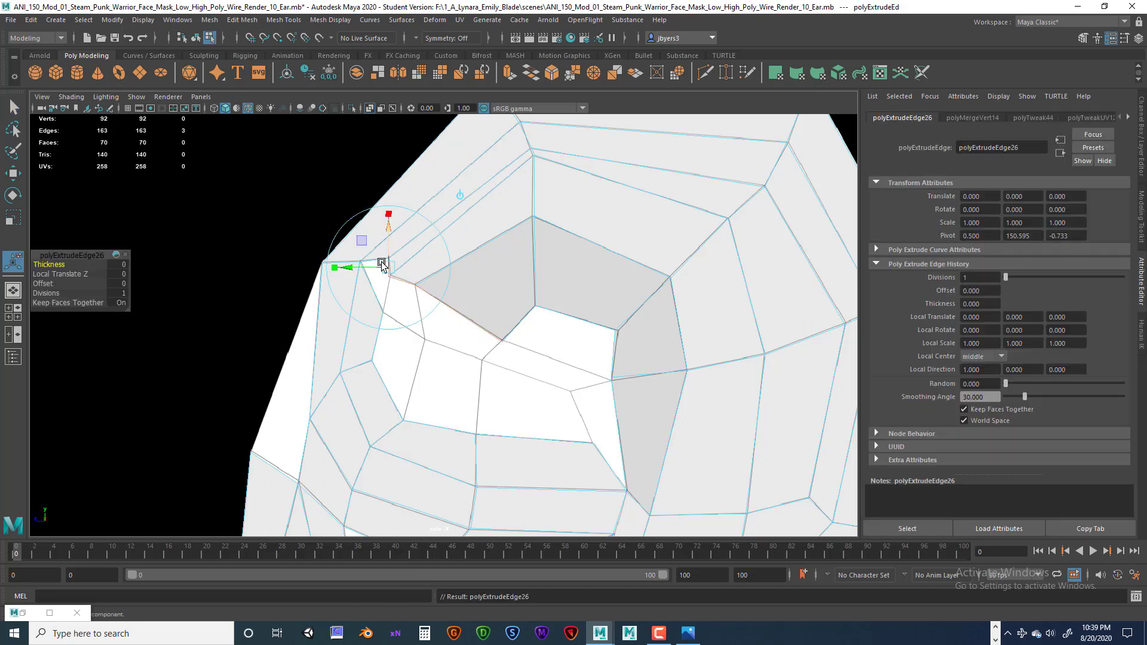
key("w")
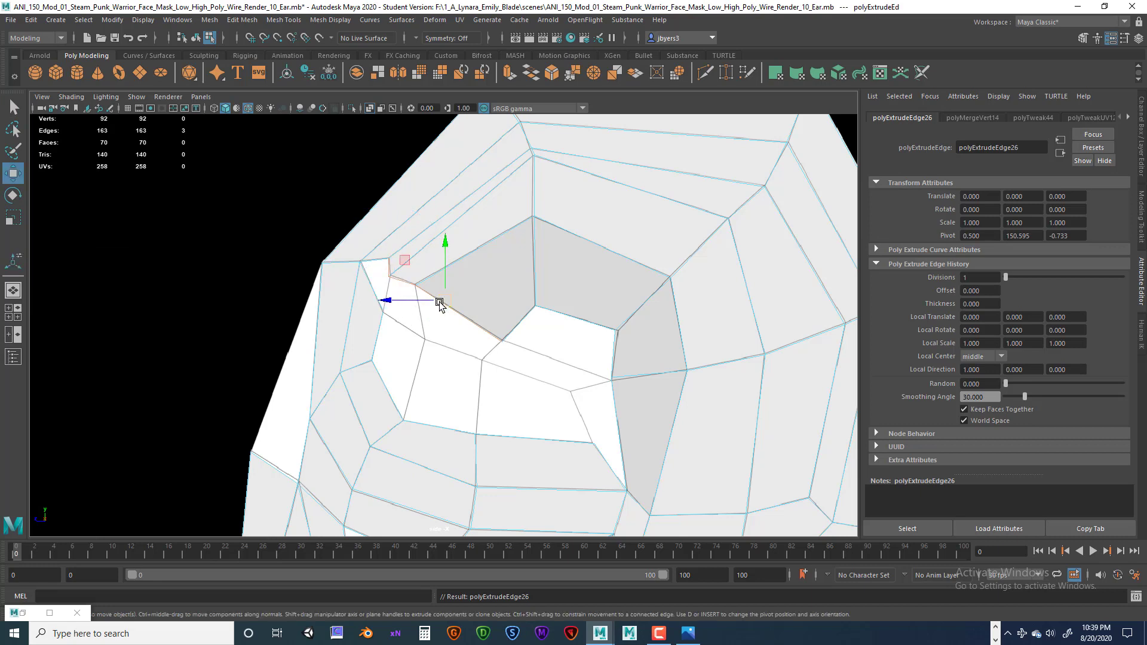
left_click_drag(438, 302, 430, 325)
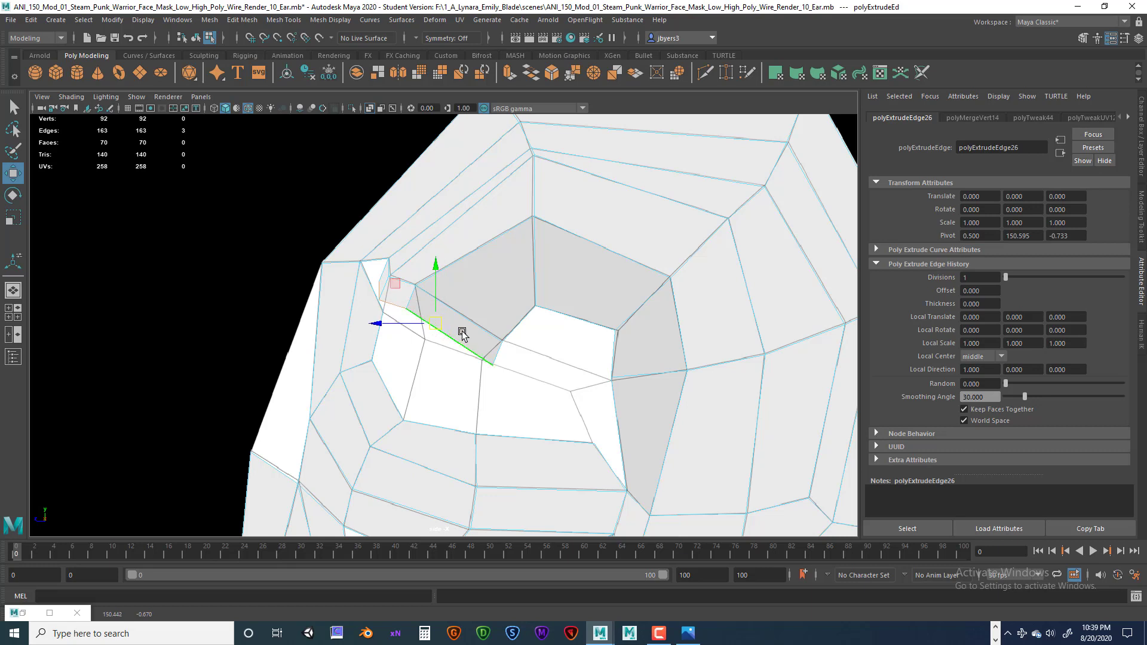
- Target-weld the two frontmost extruded vertices onto the upper front rim corner vertex and the inner vertex below it
right_click_drag(463, 303, 453, 377)
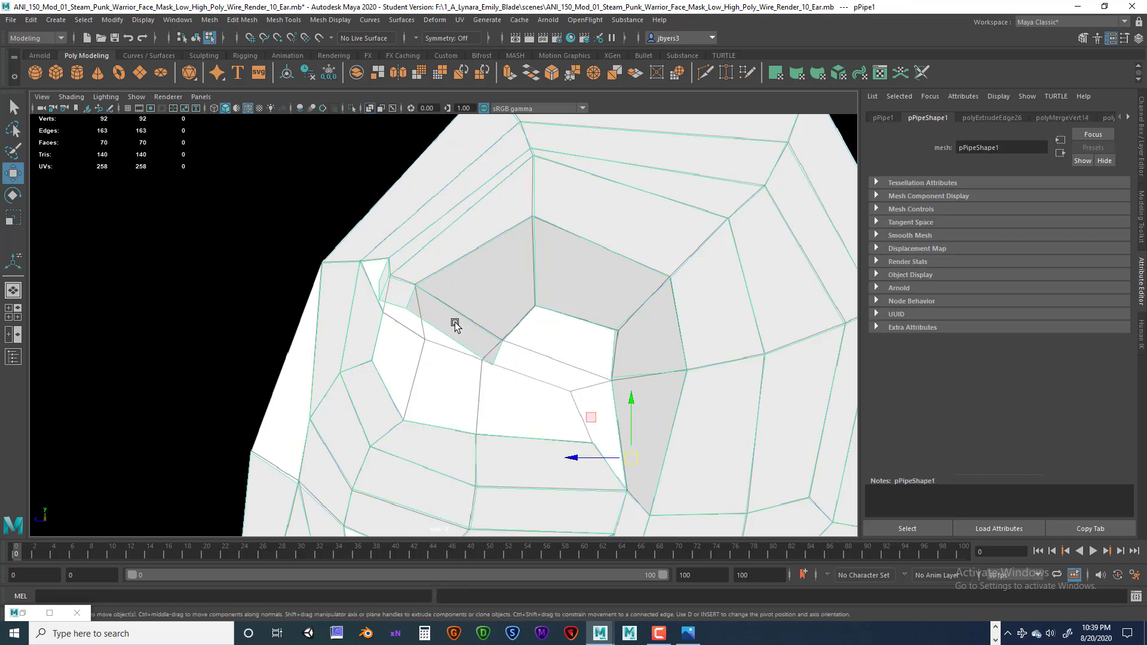
right_click_drag(477, 301, 481, 255, "ctrl")
right_click_drag(458, 308, 461, 272, "ctrl")
scroll(400, 363, "up", 5)
scroll(448, 379, "up", 6)
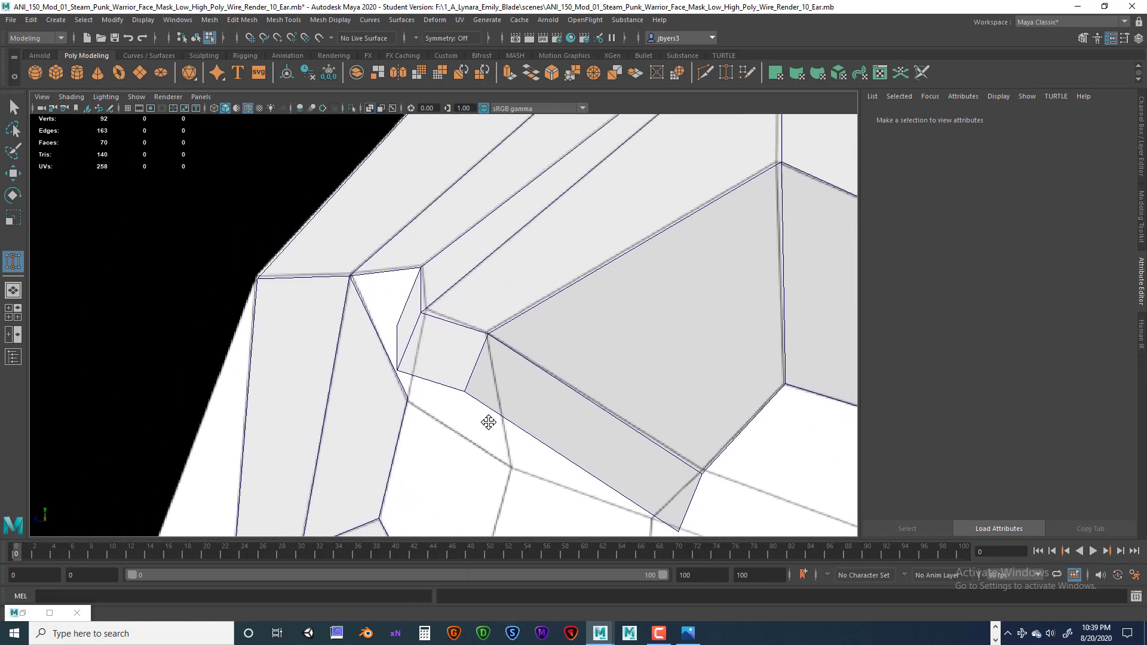
left_click(433, 346)
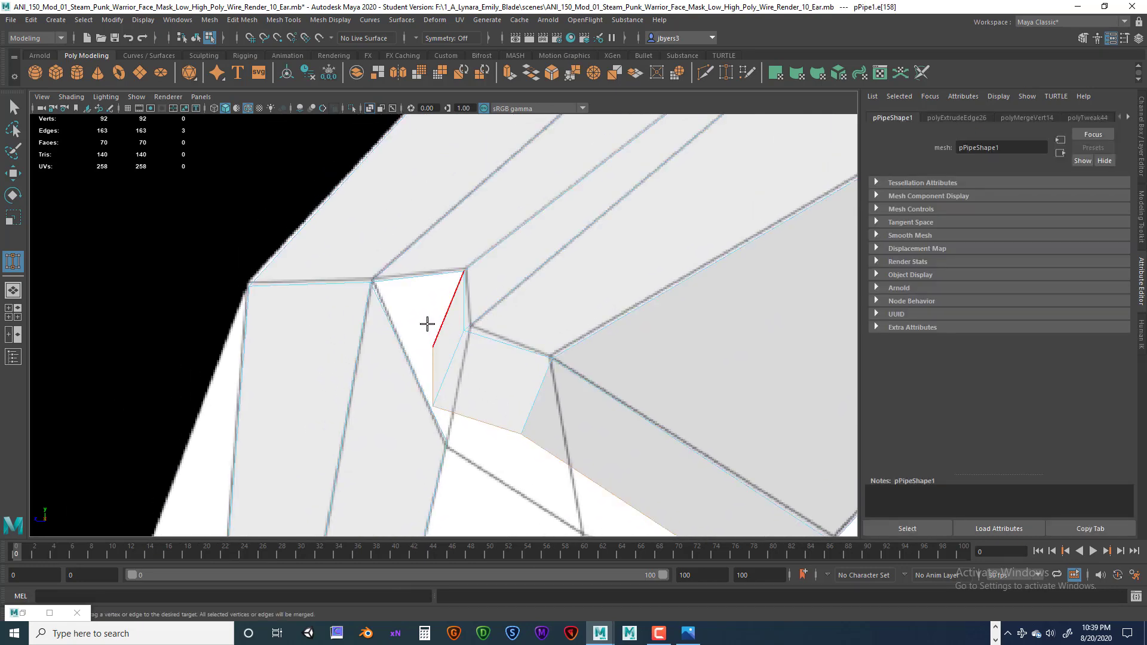
left_click(435, 350)
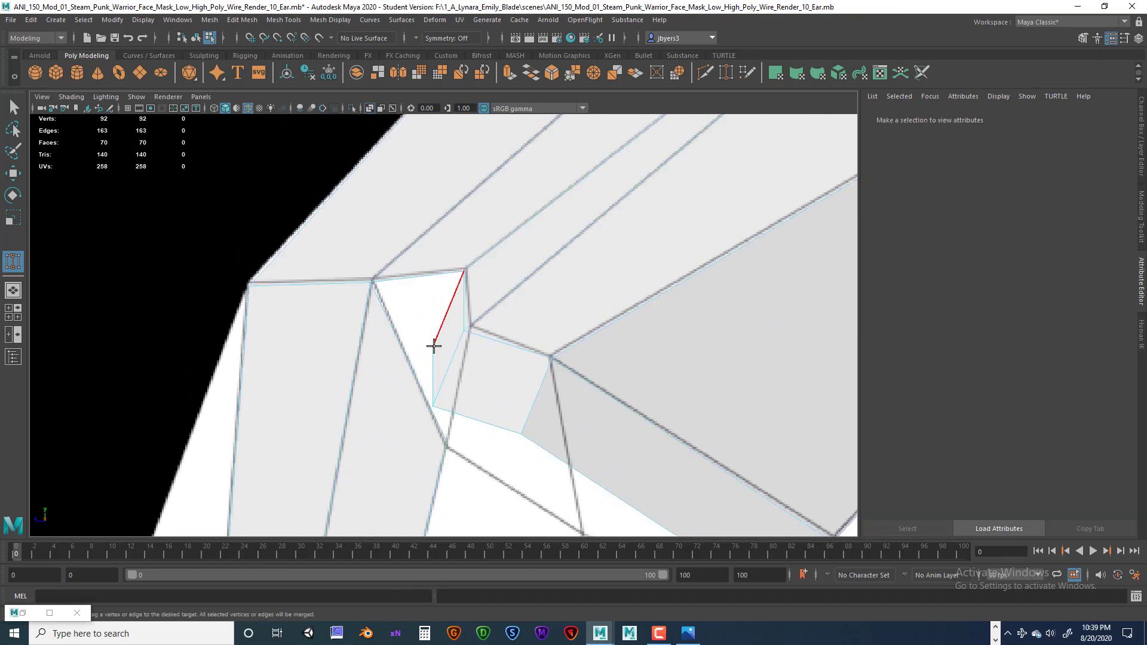
right_click_drag(434, 346, 393, 304)
left_click_drag(432, 347, 371, 281)
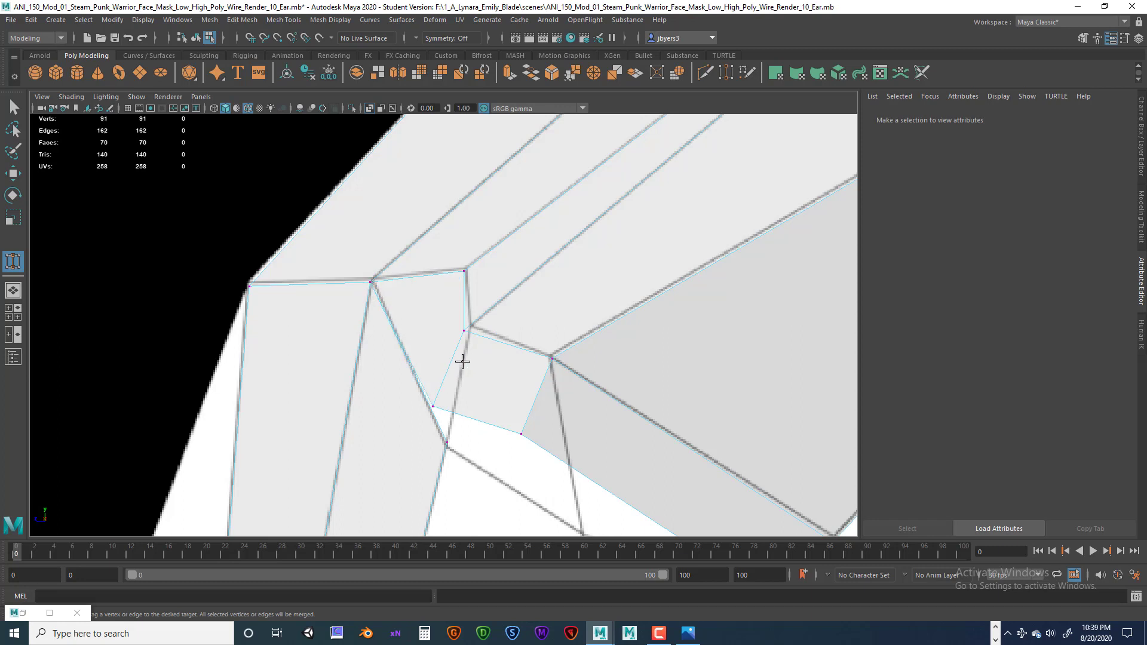
middle_click_drag(463, 358, 441, 248, "alt")
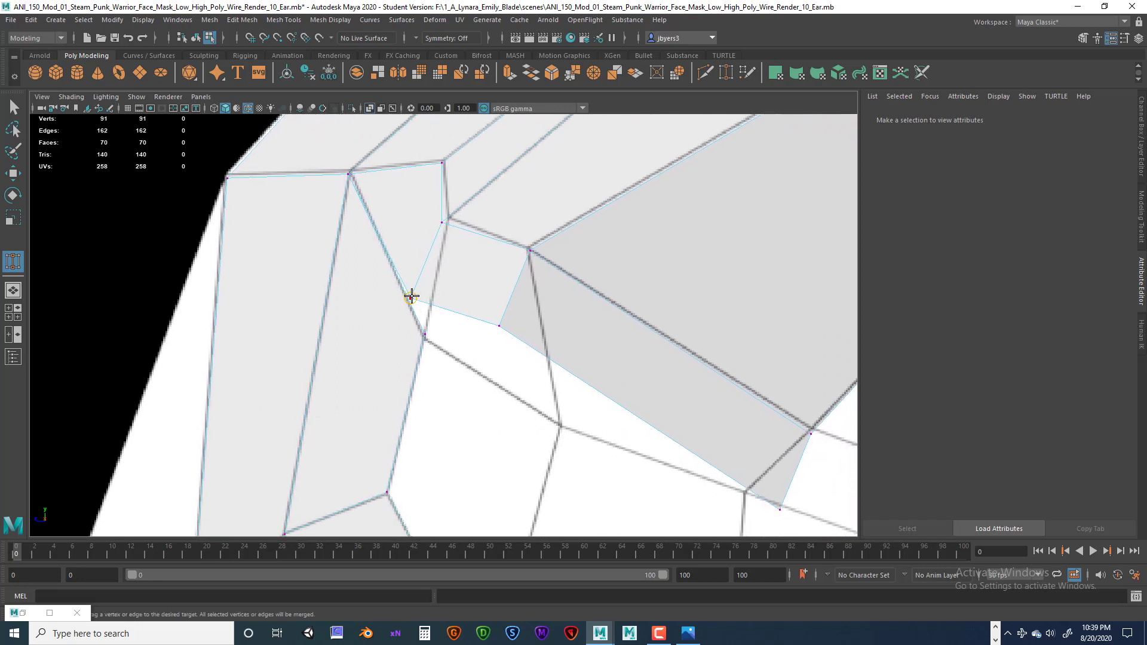
left_click_drag(412, 296, 425, 335)
- Move the two remaining vertices of the extruded strip onto their wireframe junctions inside the upper opening
scroll(526, 364, "down", 5)
scroll(530, 360, "up", 3)
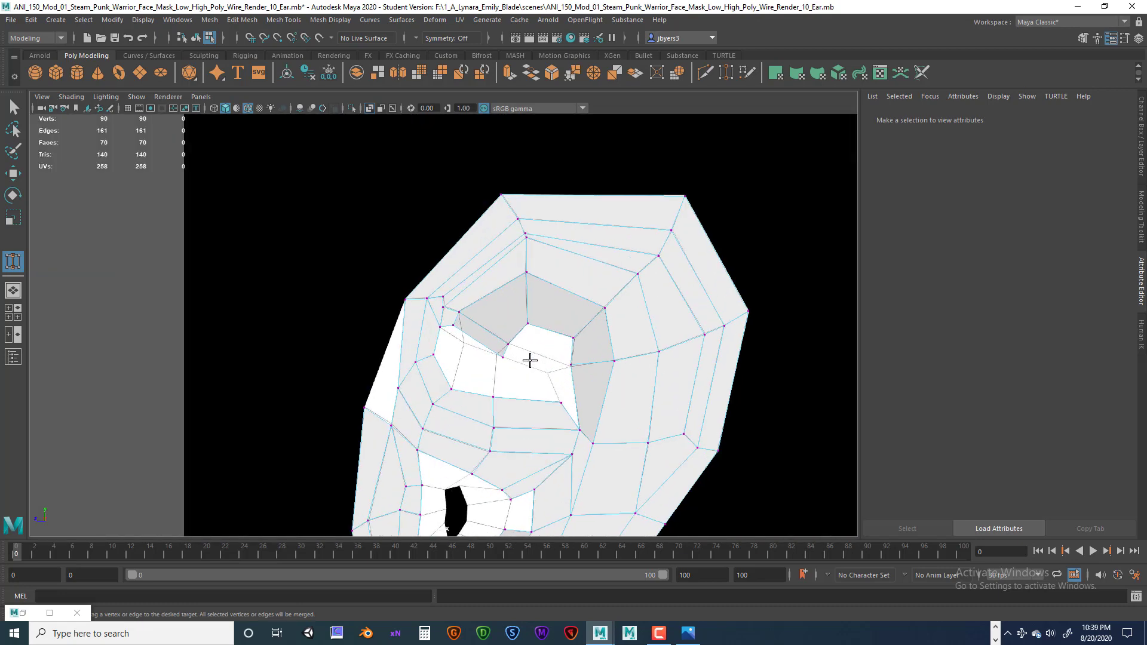
scroll(530, 360, "up", 3)
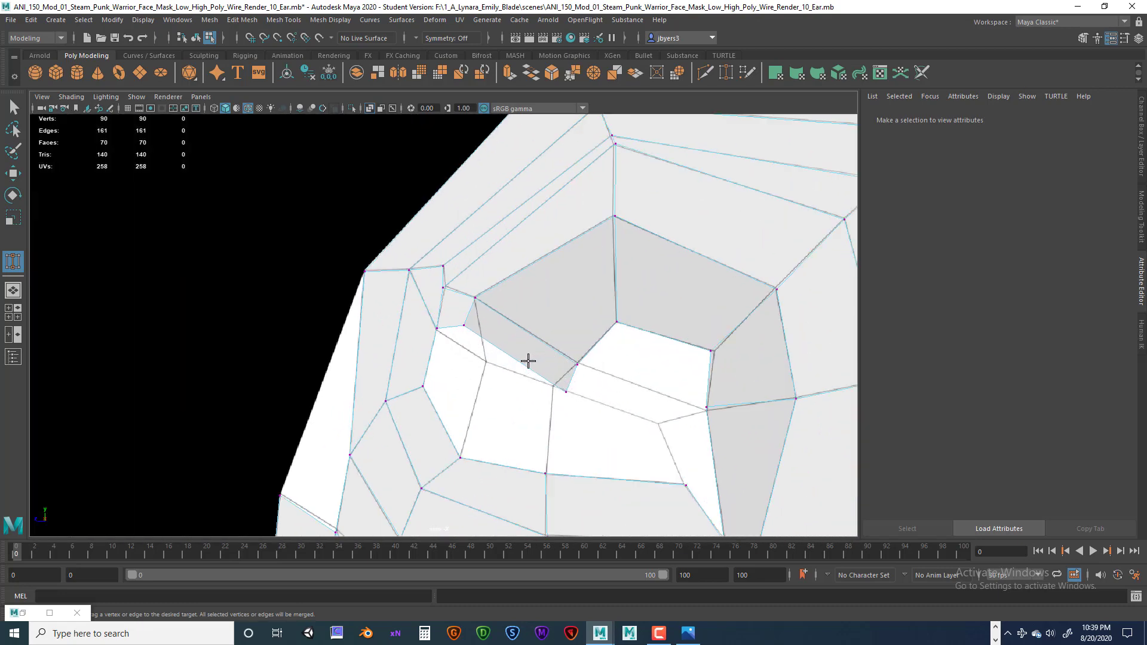
key("q")
left_click(465, 327)
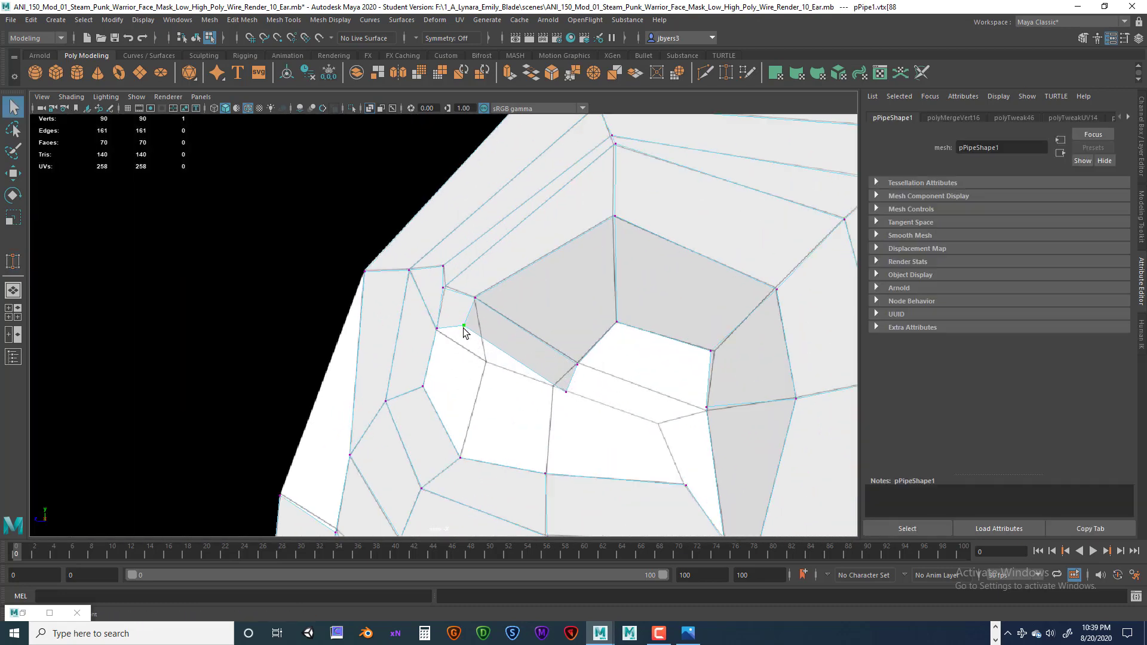
key("w")
left_click_drag(465, 326, 486, 366)
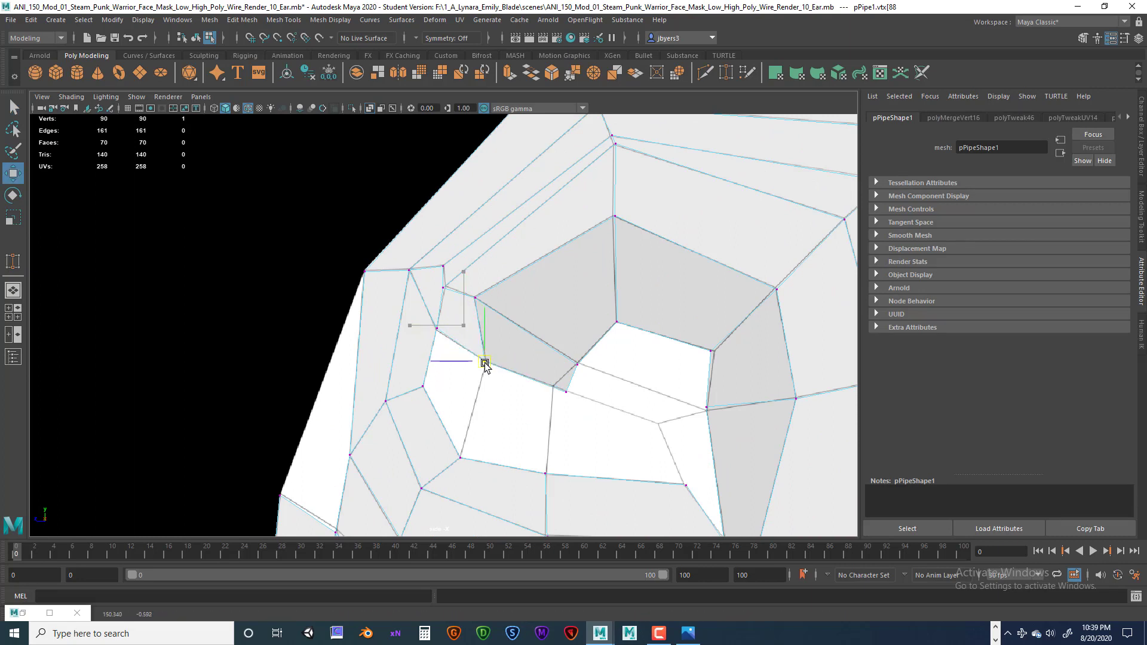
left_click(566, 392)
left_click_drag(572, 398, 555, 391)
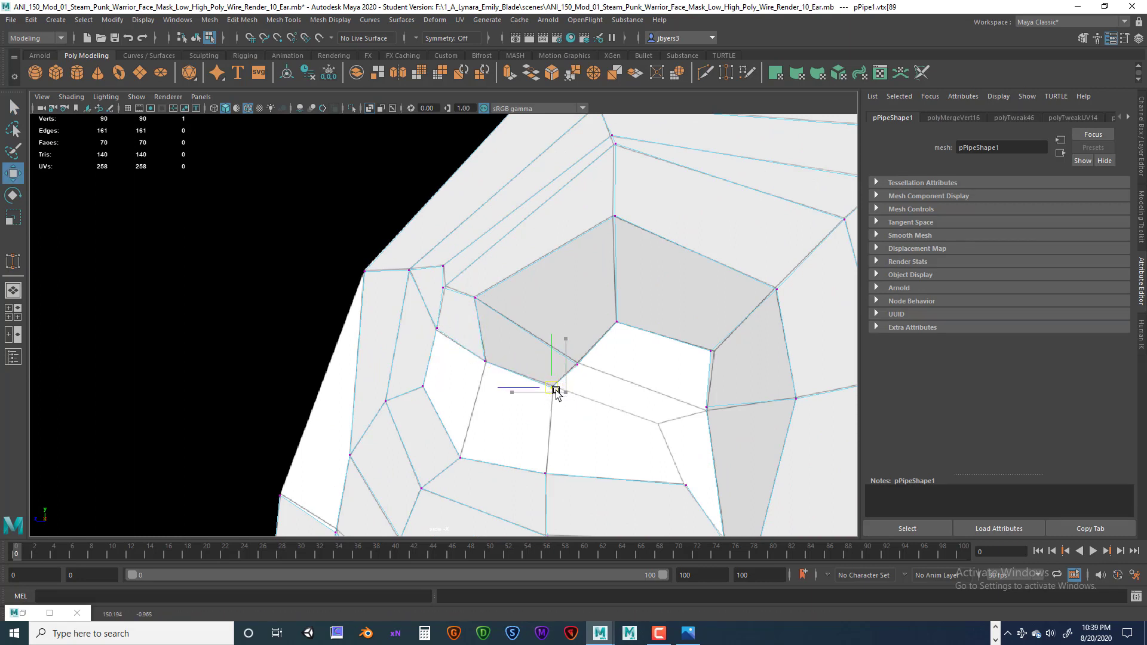
middle_click_drag(574, 384, 548, 308, "alt")
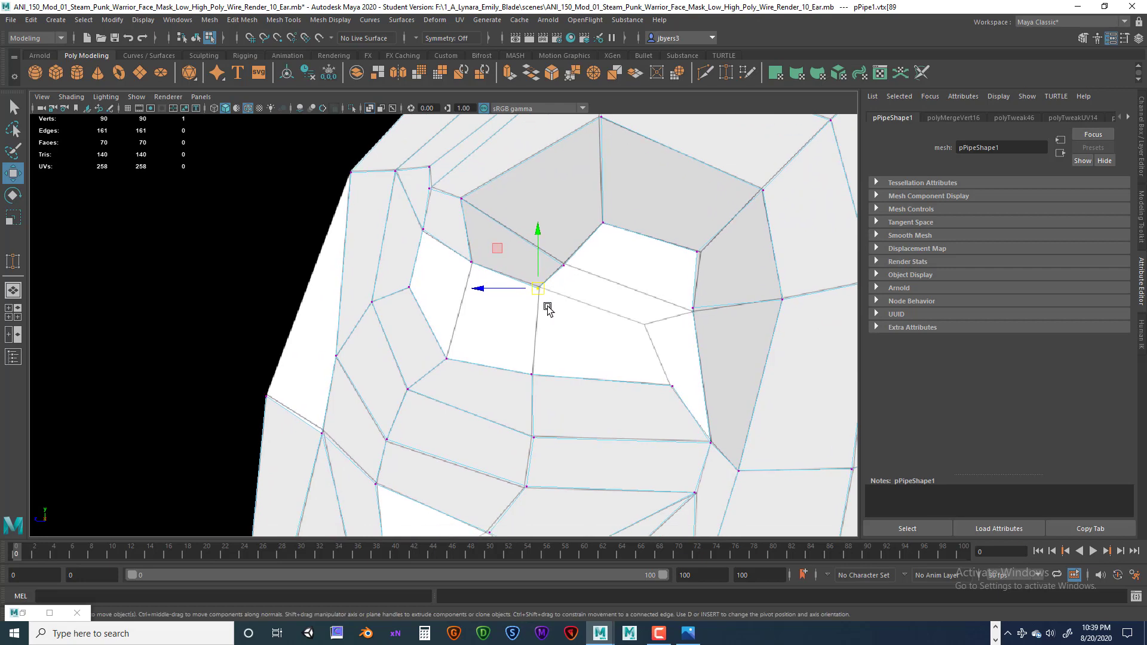
- Extrude the three inner edges along the top of the middle fold upward into the upper opening
scroll(491, 336, "up", 1)
middle_click_drag(468, 344, 495, 376, "alt")
right_click(496, 375)
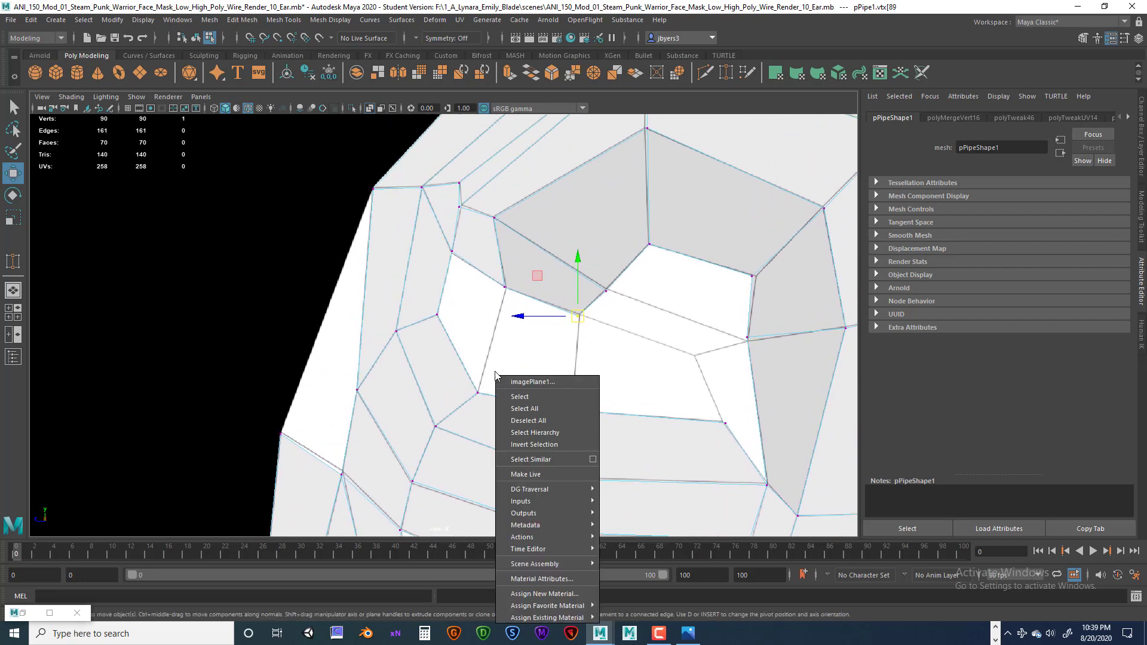
left_click(518, 397)
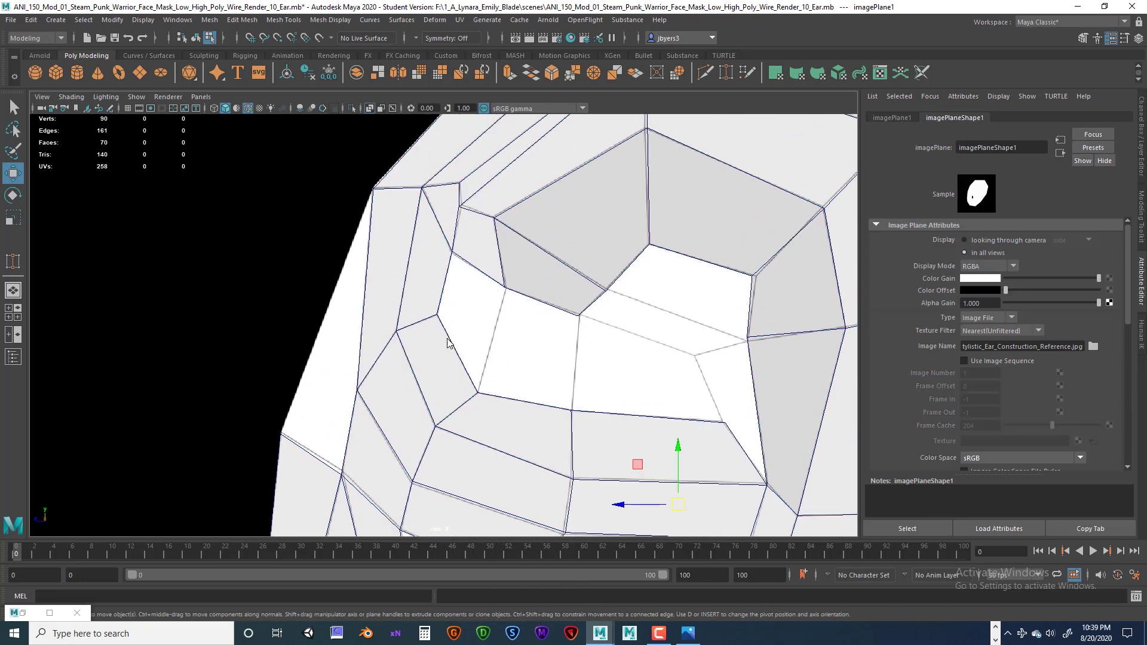
right_click_drag(439, 306, 446, 290)
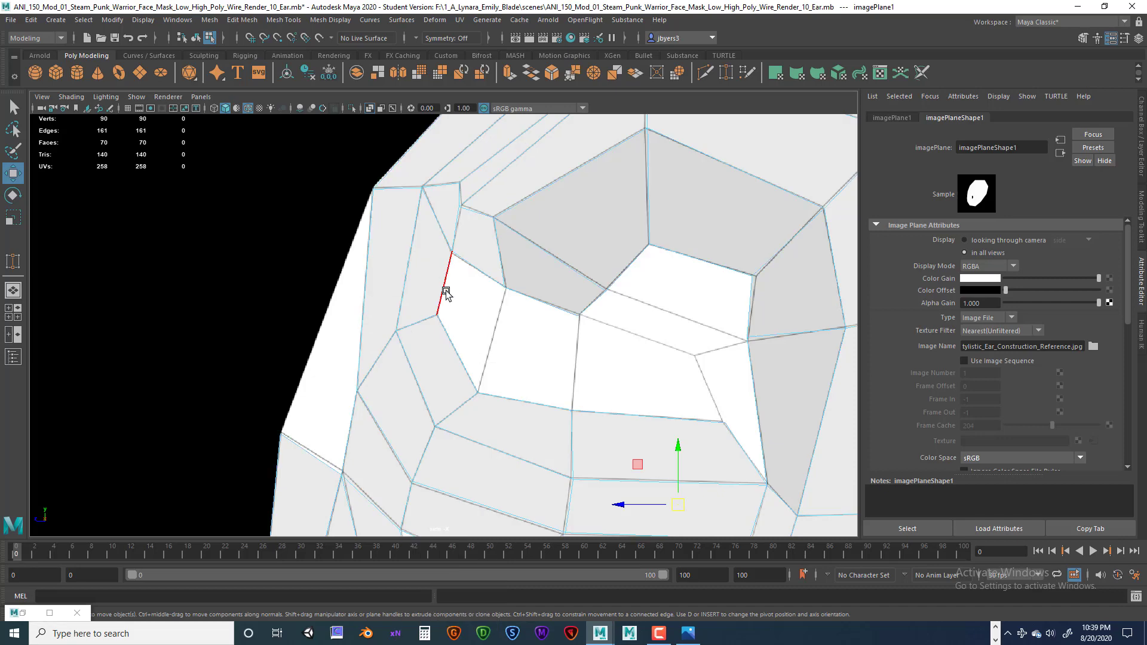
left_click(457, 355)
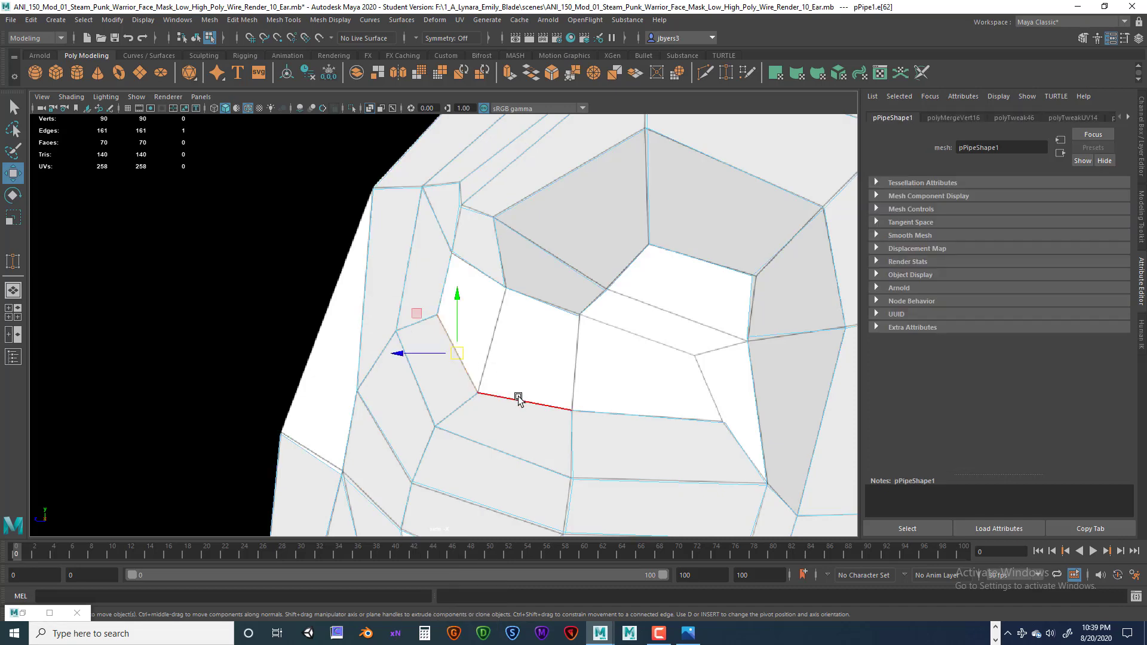
key("q")
left_click(524, 399, "shift")
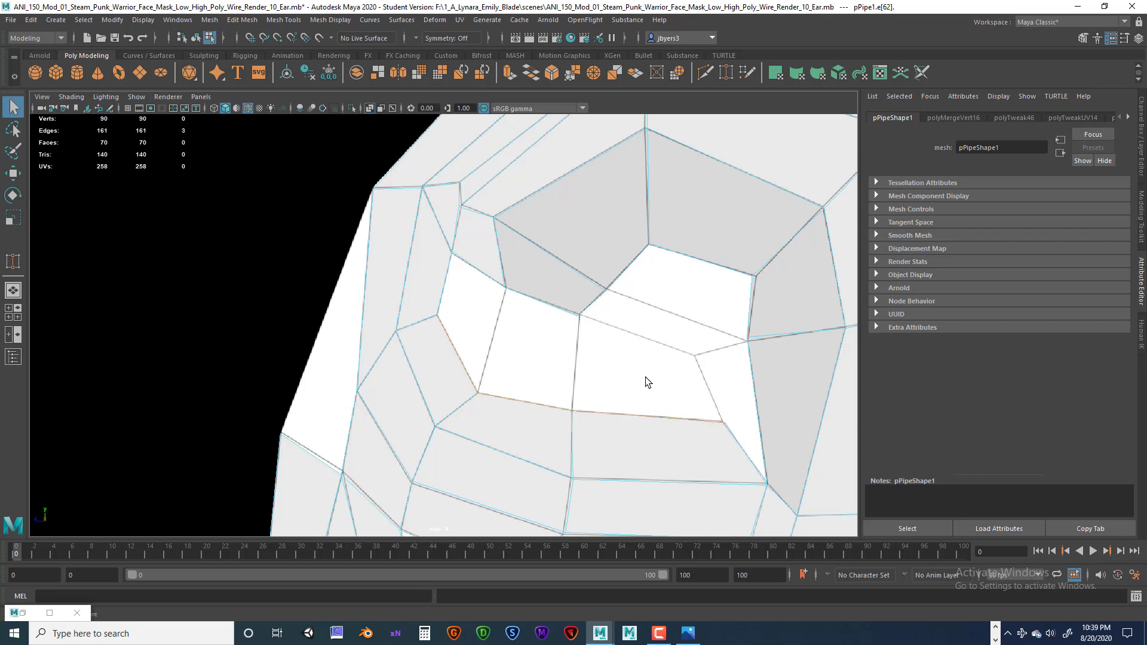
key("ctrl+e")
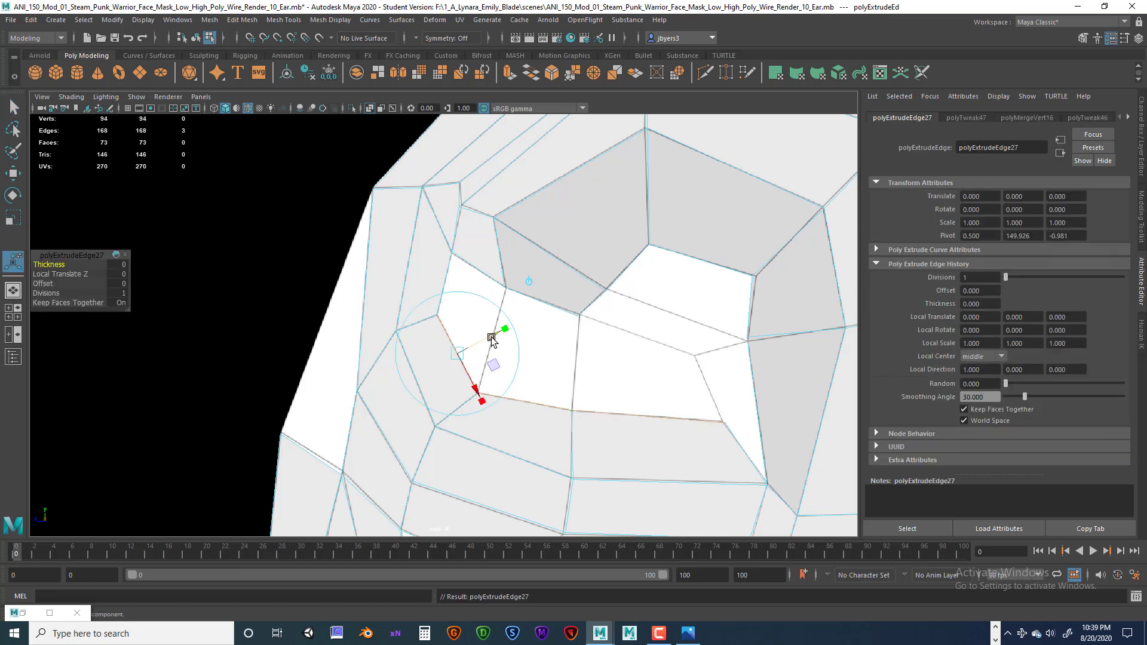
left_click_drag(501, 333, 539, 321)
- Target-weld the first three vertices of the new middle-fold strip onto the facing vertices of the upper strip, closing the gap
right_click_drag(579, 387, 577, 285)
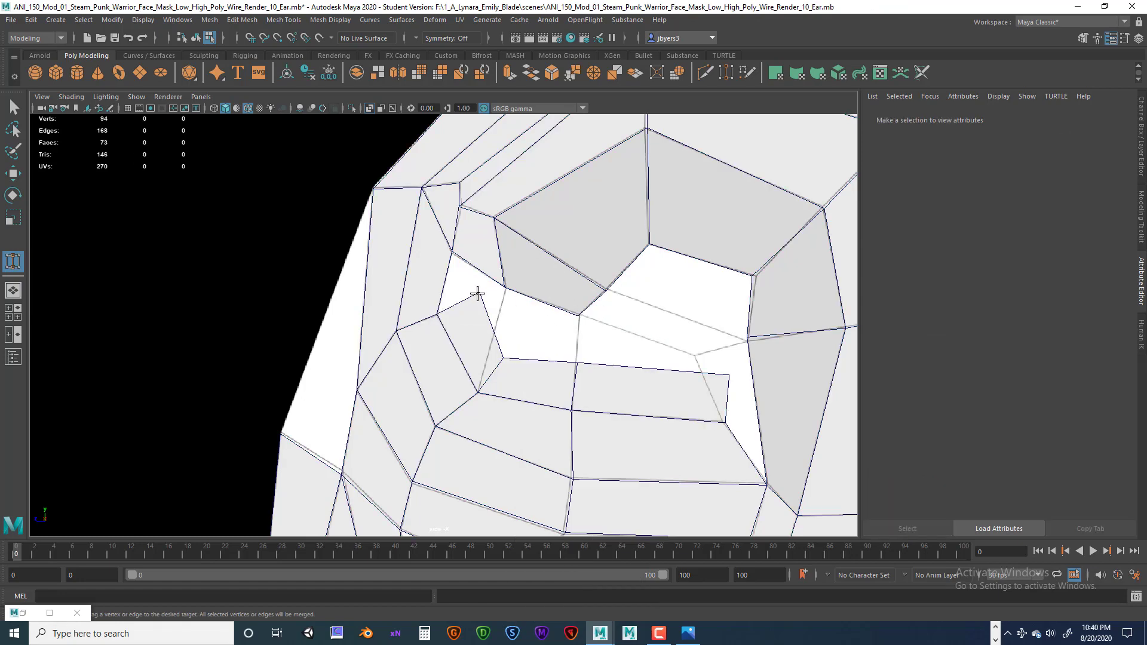
left_click_drag(479, 292, 487, 297)
right_click_drag(481, 293, 431, 294)
left_click_drag(479, 292, 574, 315)
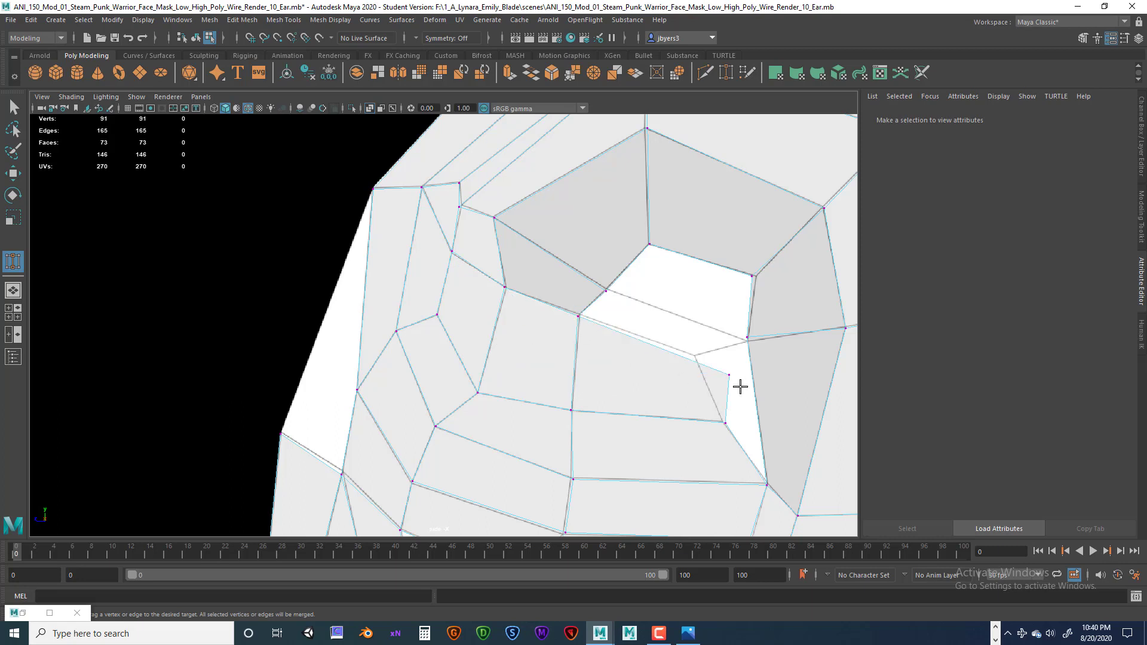
- Move the rearmost free vertex of the extruded middle-fold strip onto the wireframe junction inside the opening
key("q")
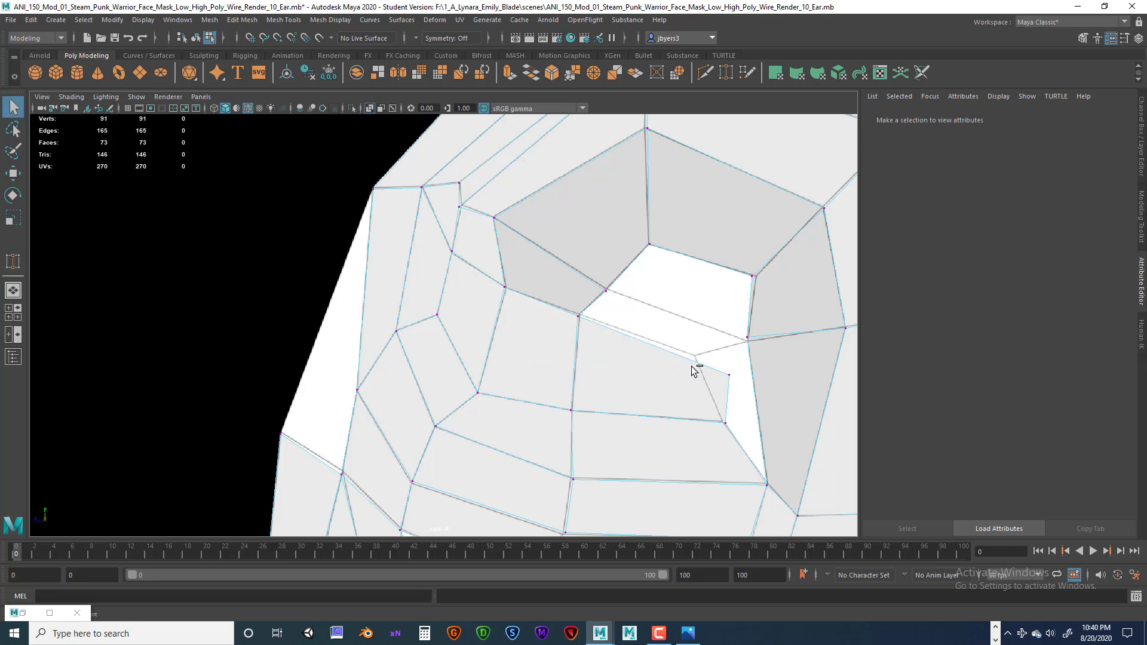
left_click(729, 376)
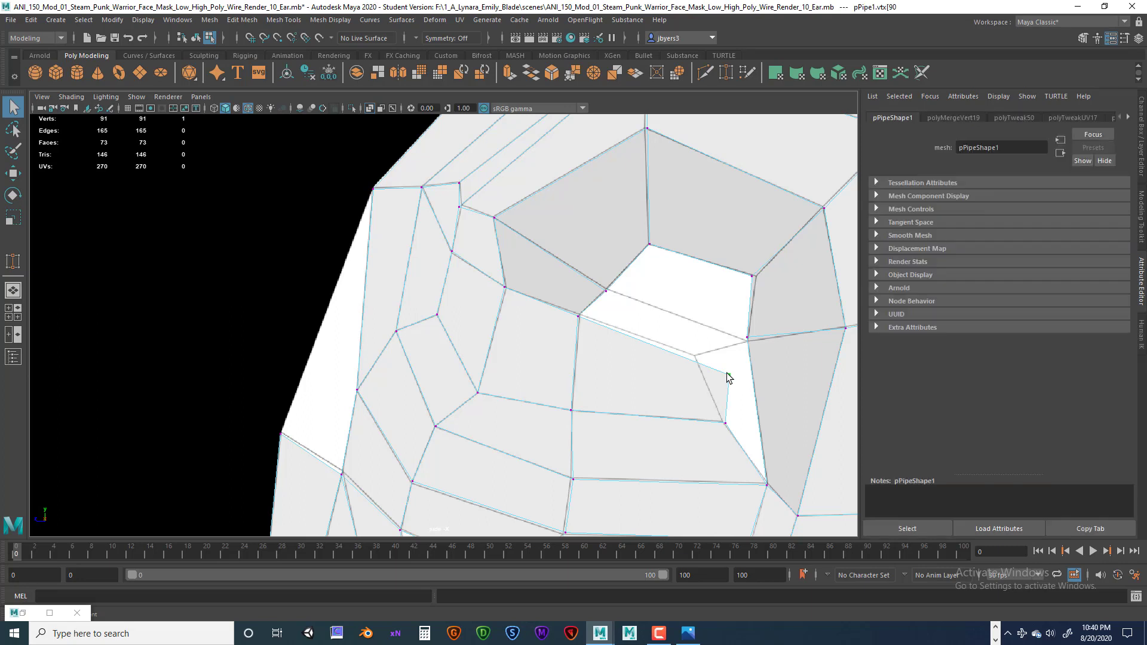
key("w")
left_click_drag(725, 384, 696, 363)
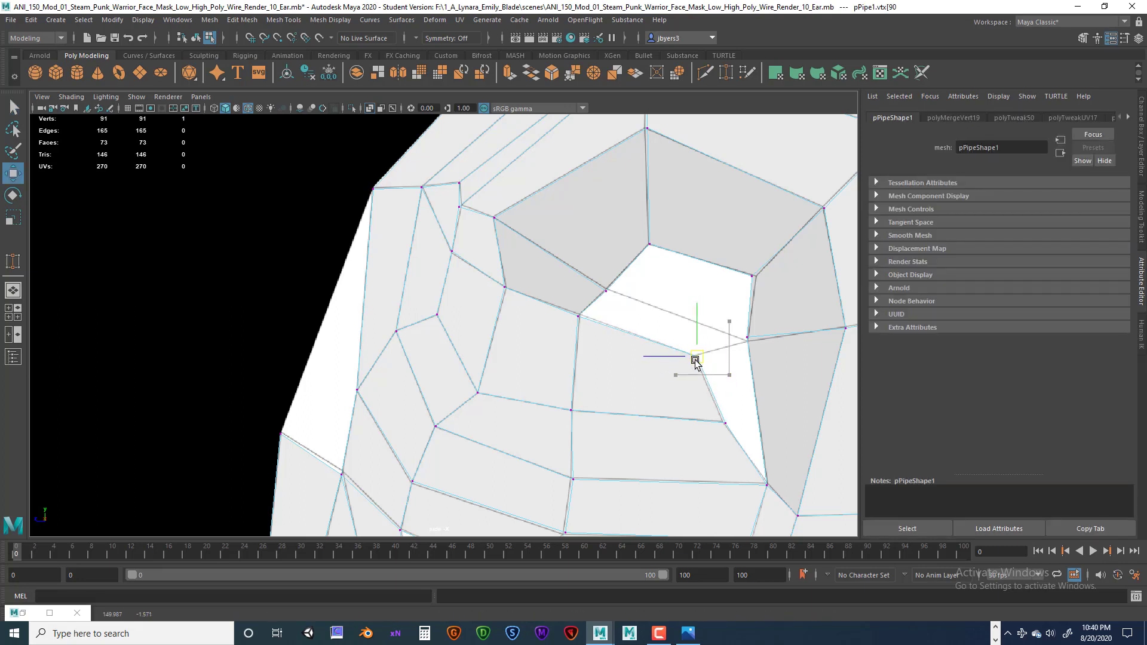
- Extrude the lower edge of the upper recess's back face about 0.3 units down to the wireframe line across the opening
right_click(672, 263)
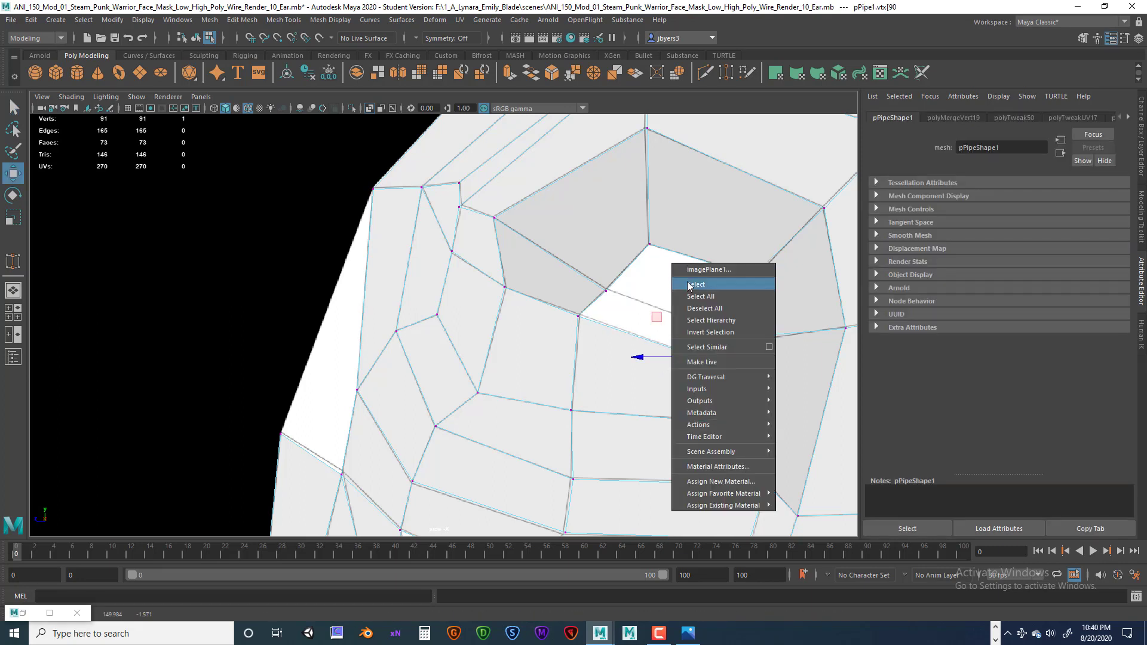
left_click(690, 286)
mouse_move(671, 251)
right_mouse_down()
mouse_move(671, 224)
mouse_move(668, 235)
right_mouse_up()
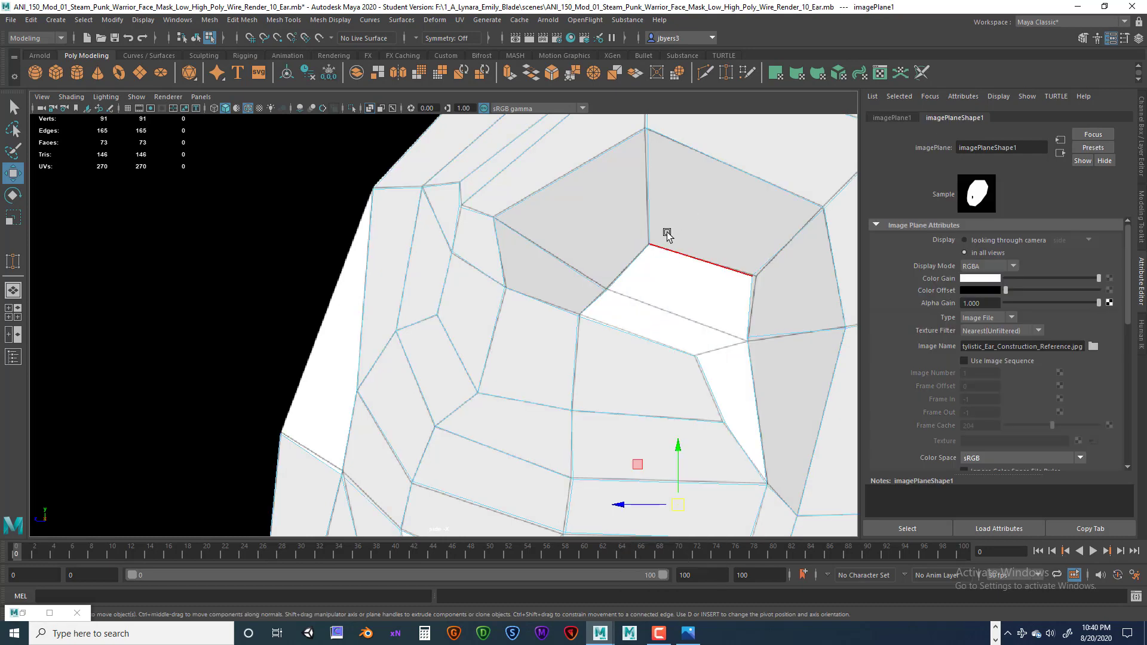
left_click(667, 234)
middle_click_drag(685, 287, 653, 333, "alt")
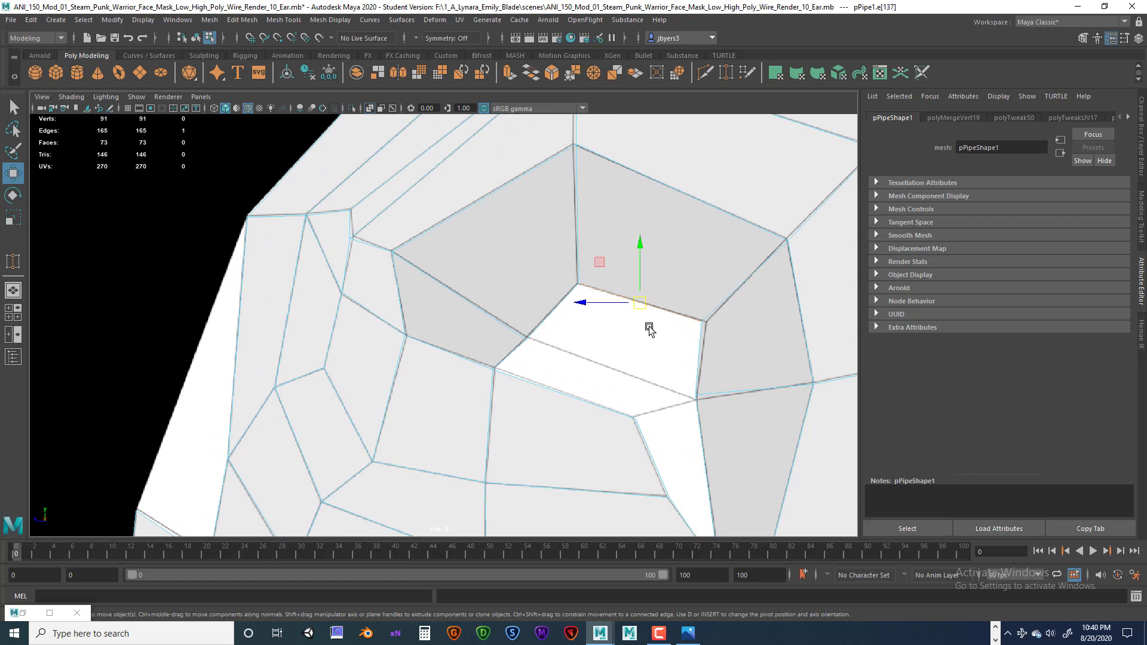
key("ctrl+e")
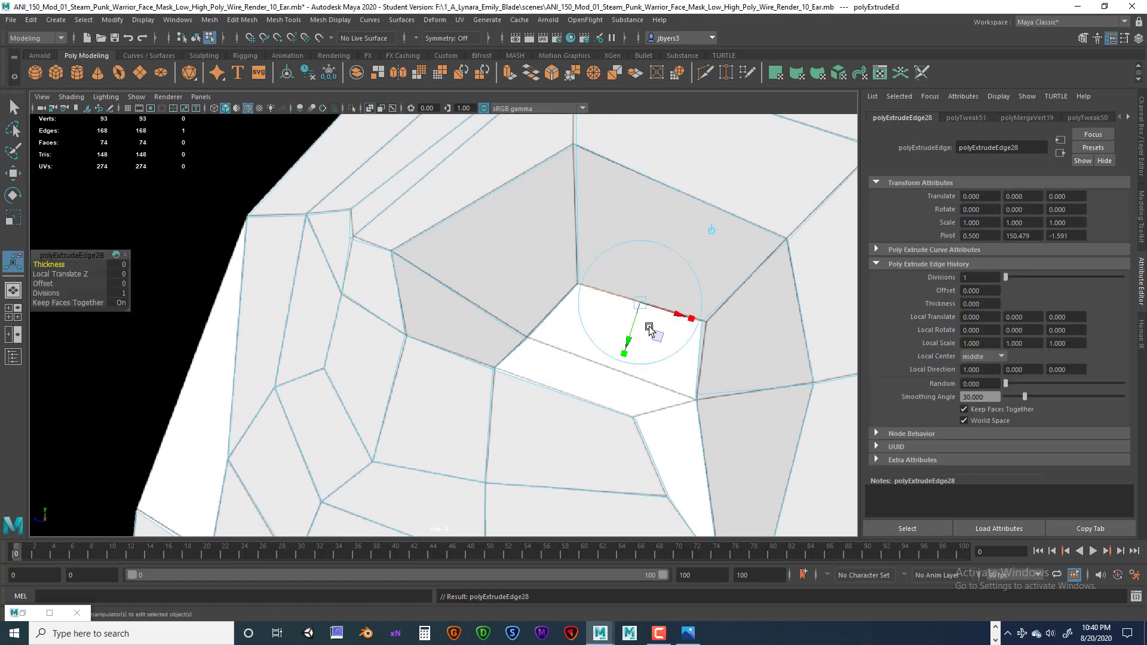
left_click_drag(636, 333, 604, 402)
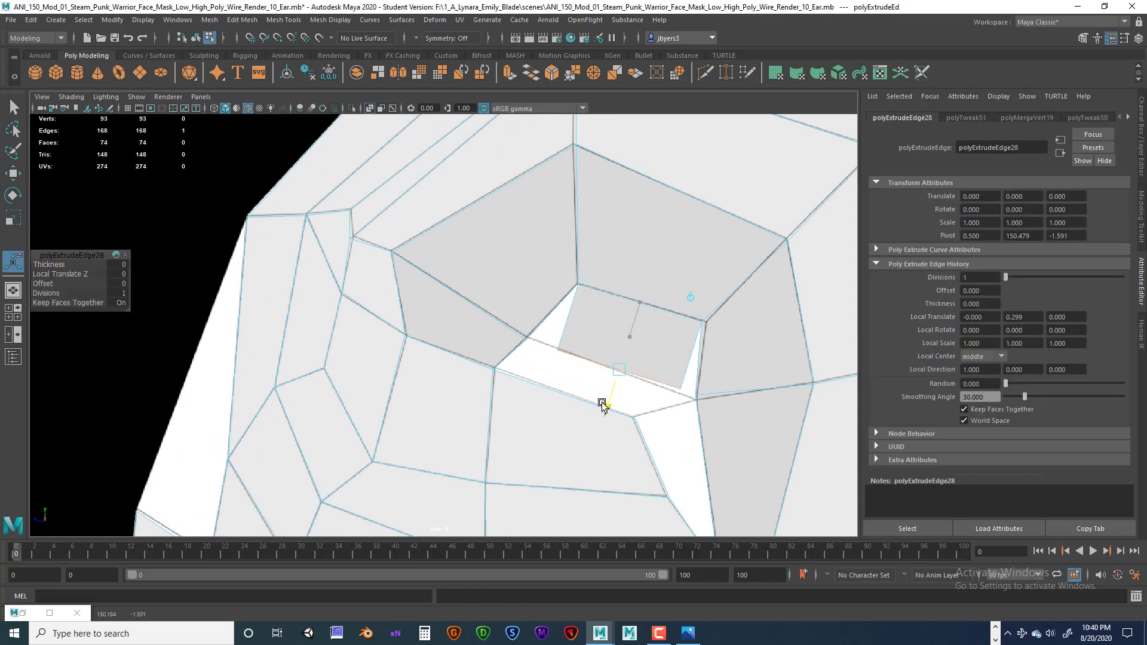
- Target-weld both free vertices of the newly extruded face onto the neighbouring corner vertices of the recess
right_click(577, 303)
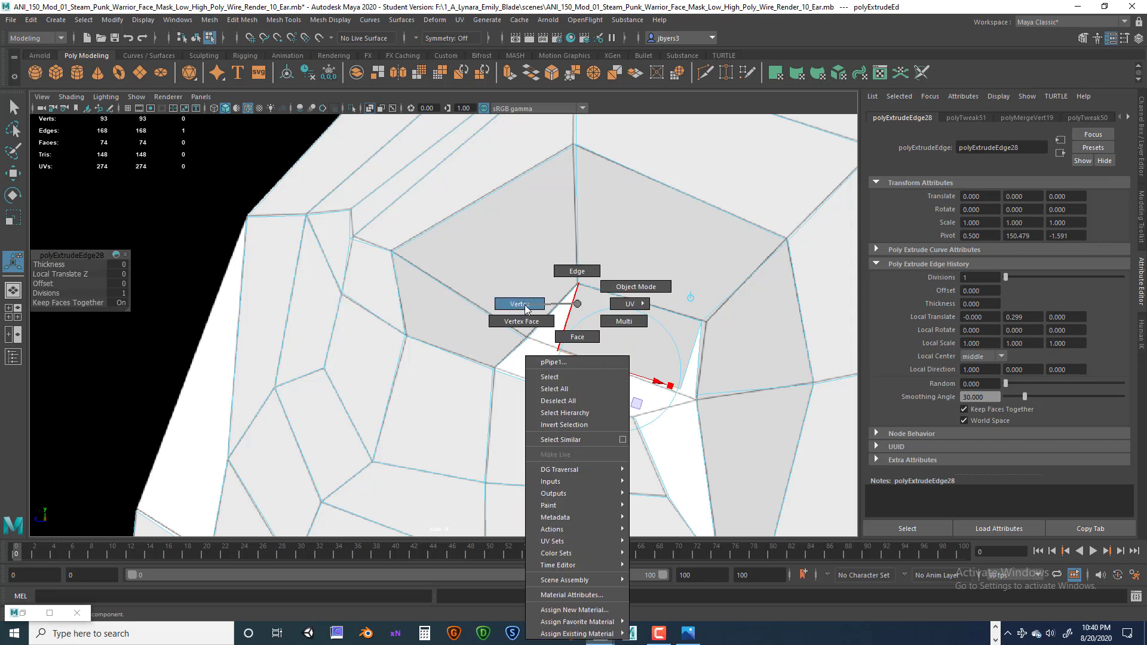
left_click(574, 377)
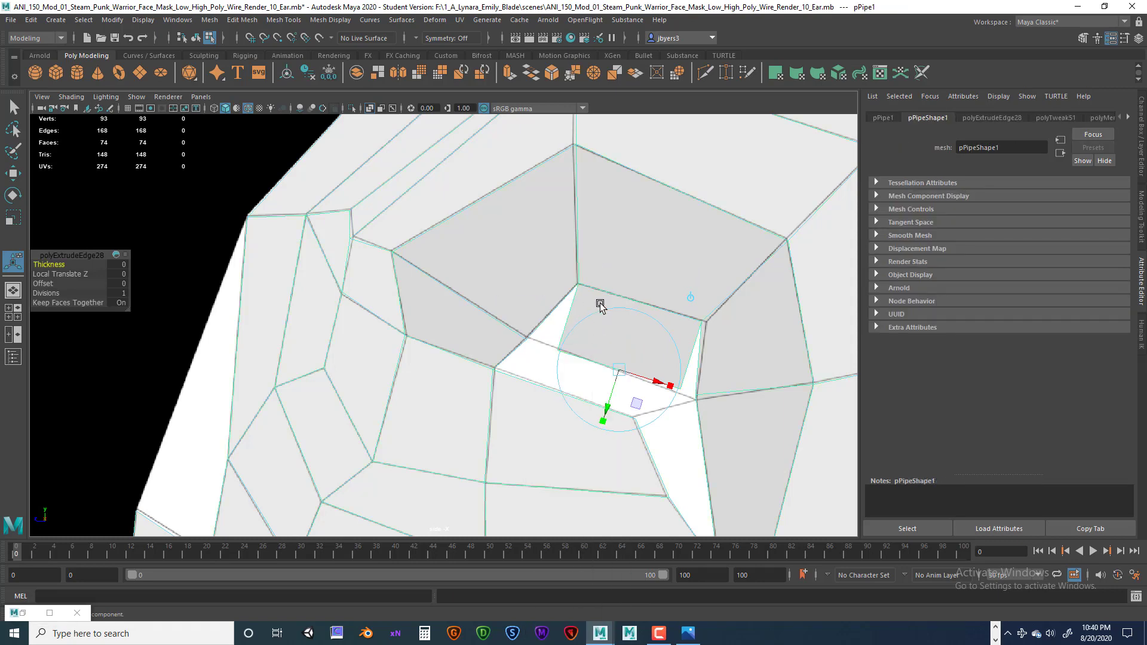
right_click_drag(594, 275, 584, 256, "shift")
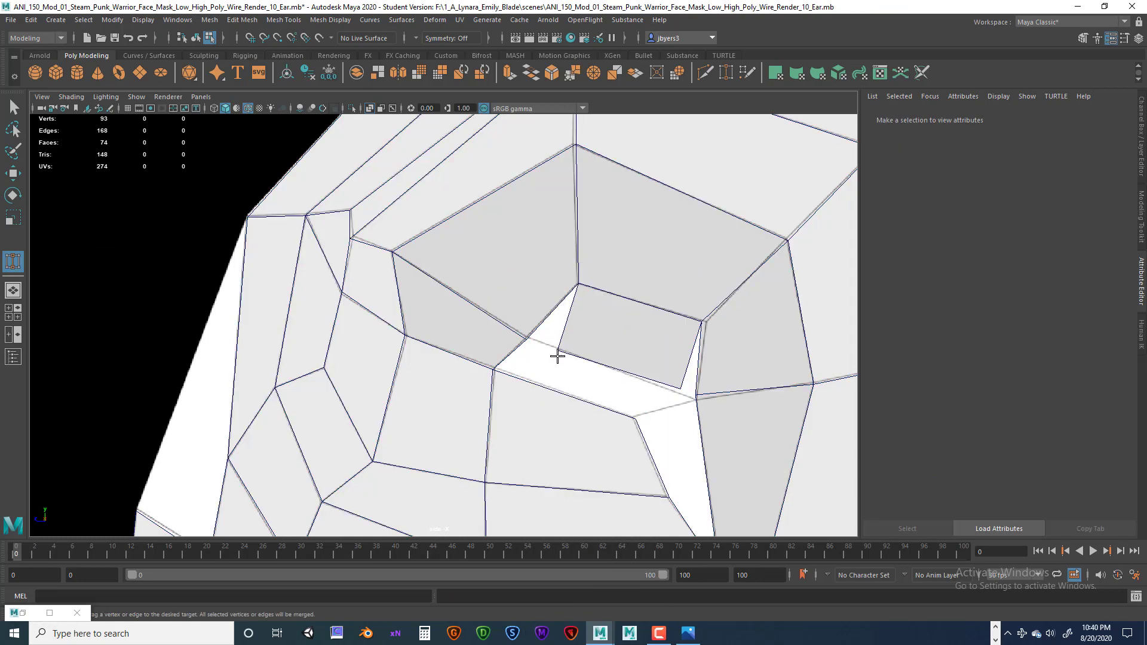
right_click_drag(559, 349, 510, 305)
left_click_drag(558, 350, 526, 339)
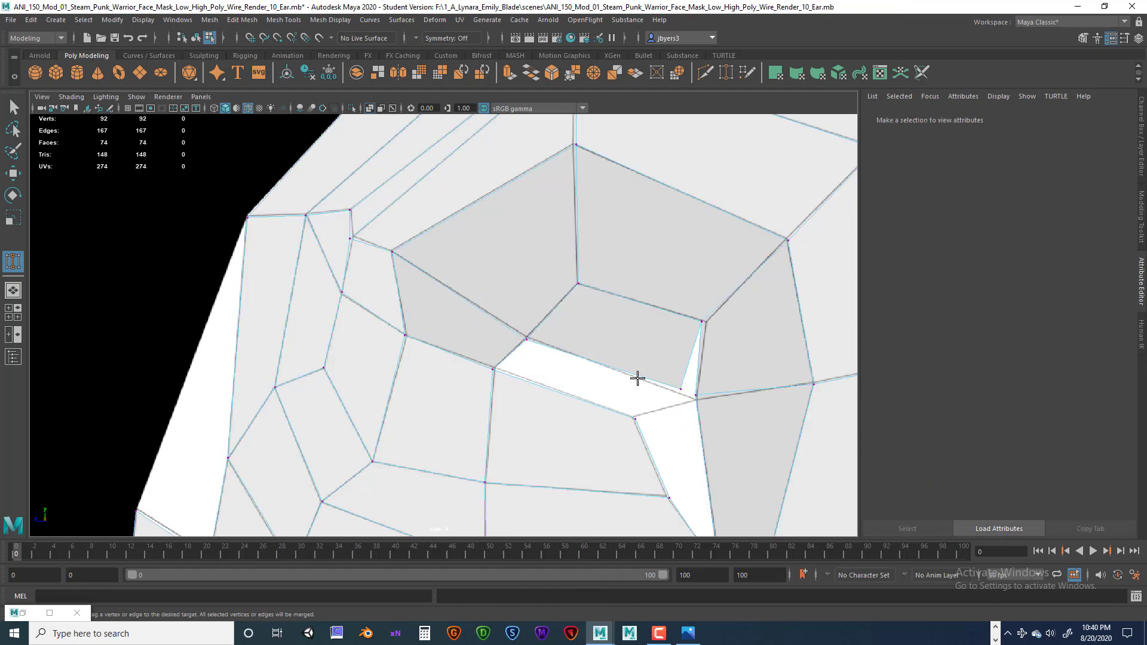
left_click_drag(682, 389, 697, 399)
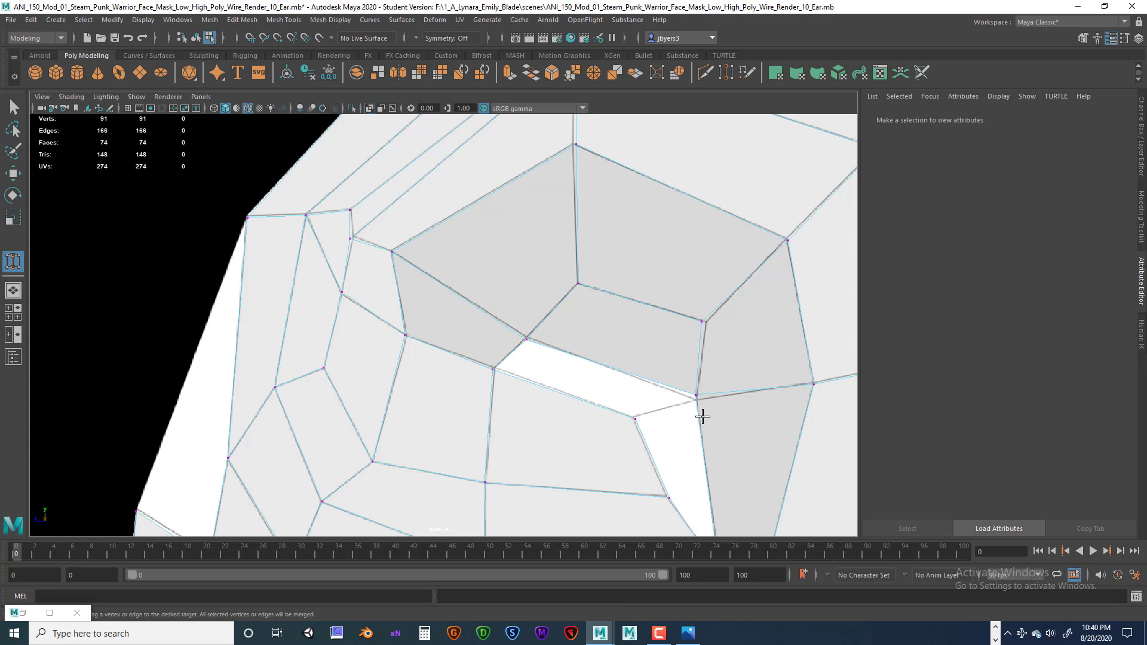
- Extrude the recess's bottom edge and the adjoining right-hand border edge together about 0.16 units into the remaining gap
scroll(696, 417, "down", 8)
scroll(618, 395, "up", 4)
scroll(618, 395, "up", 3)
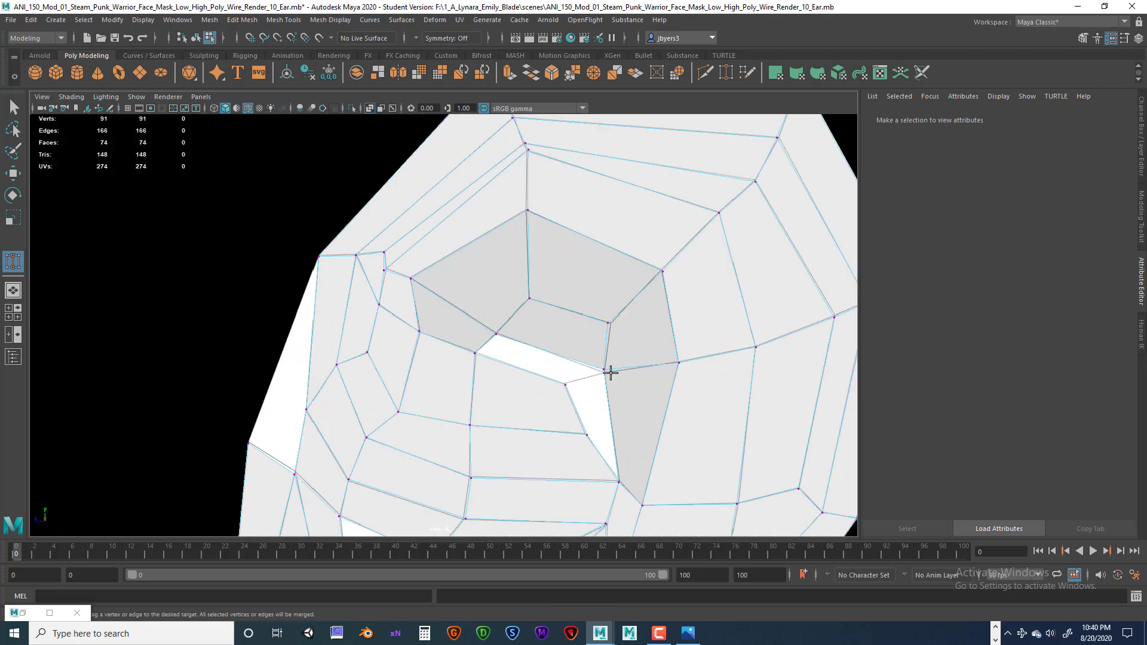
left_click(13, 107)
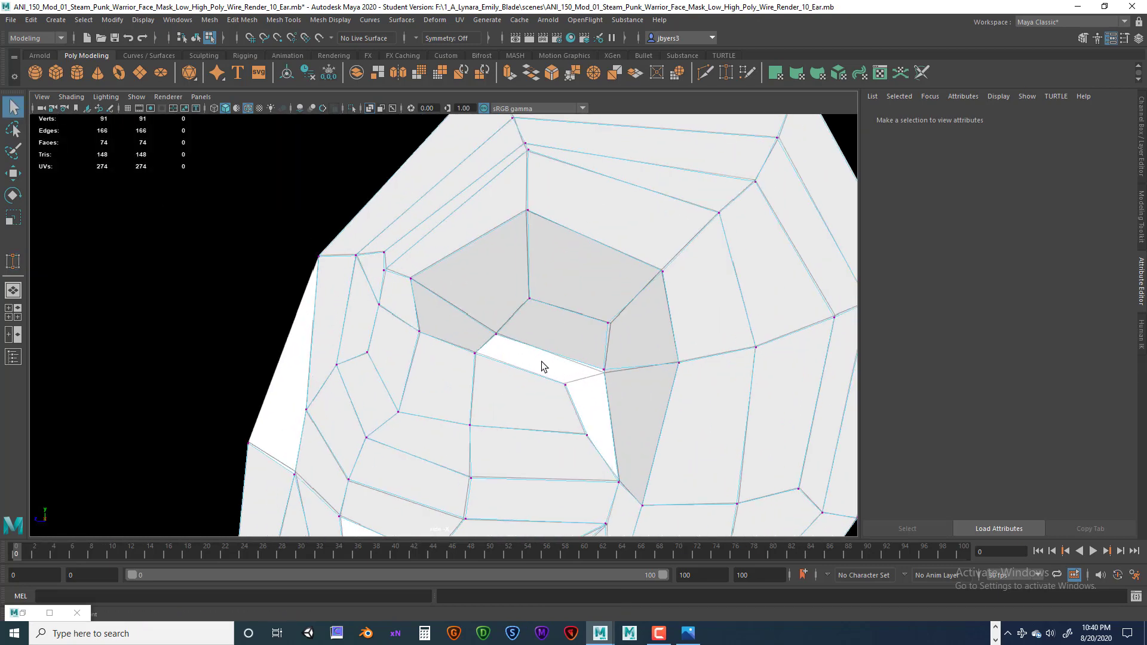
right_click(541, 362)
left_click(556, 369)
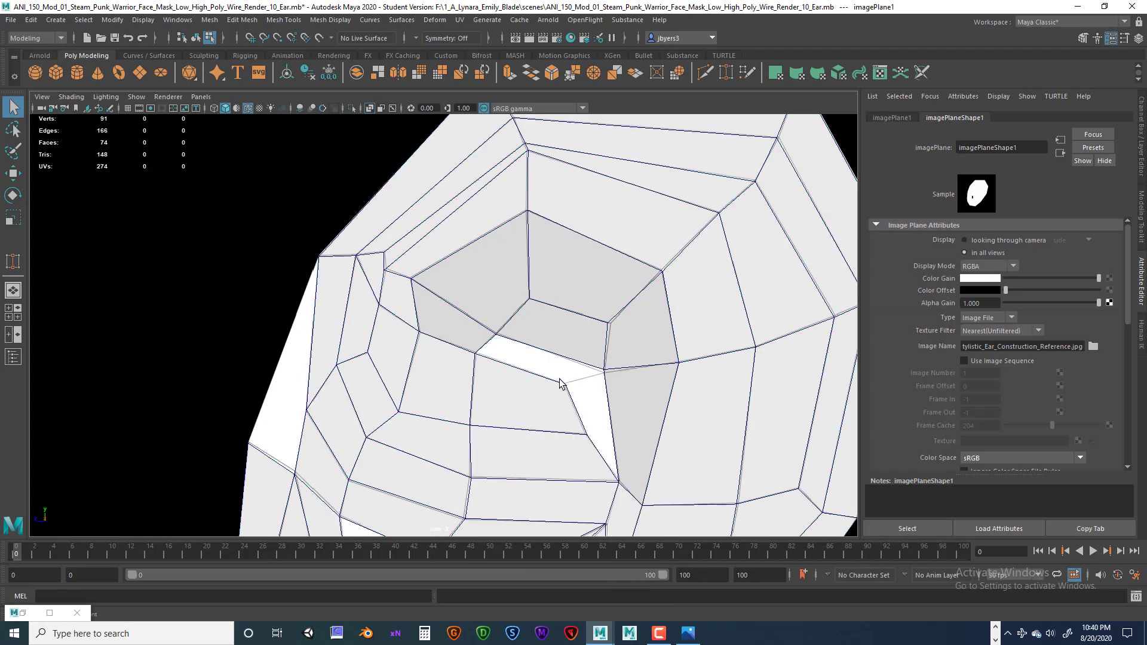
right_click(555, 366)
right_click_drag(542, 350, 545, 274)
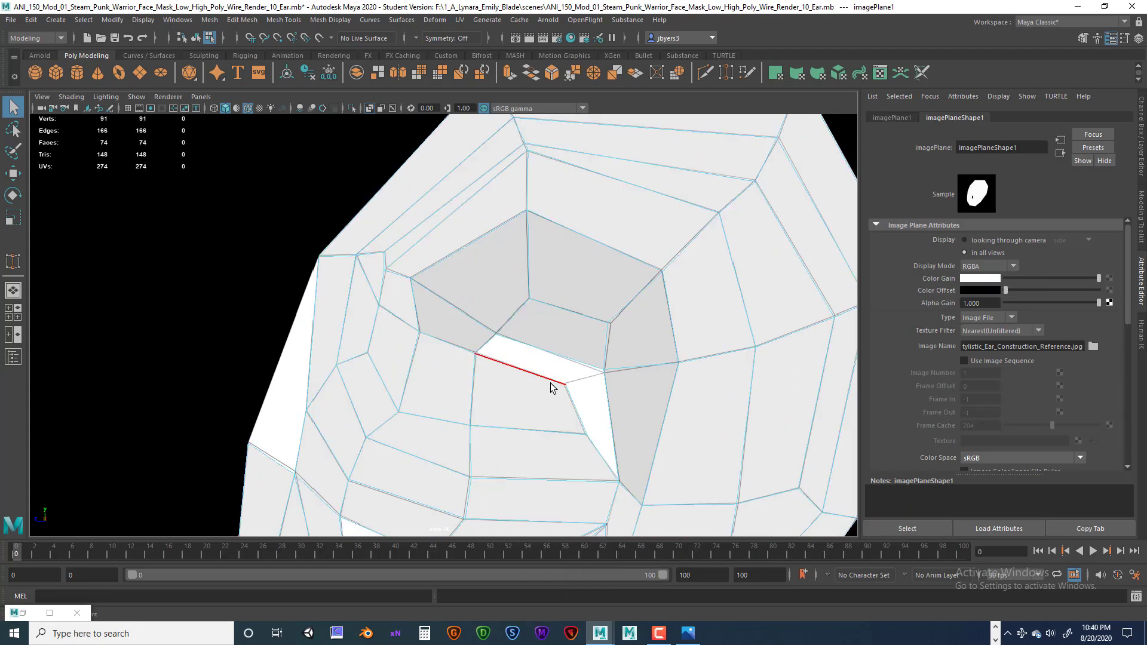
left_click(551, 356)
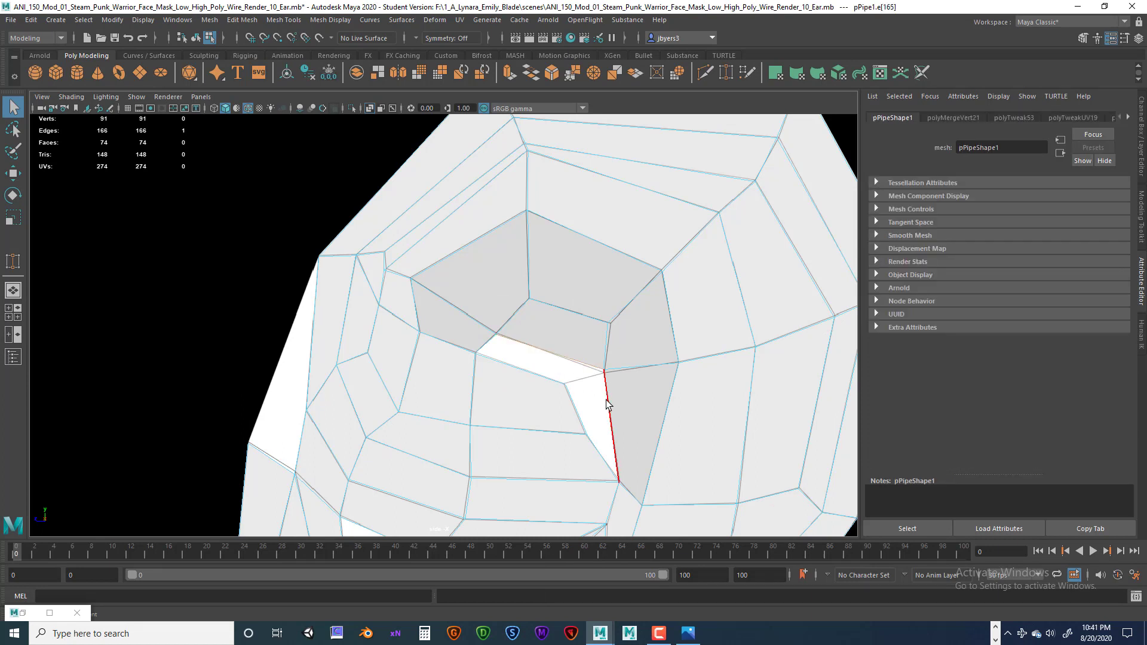
left_click(609, 403, "shift")
key("ctrl+e")
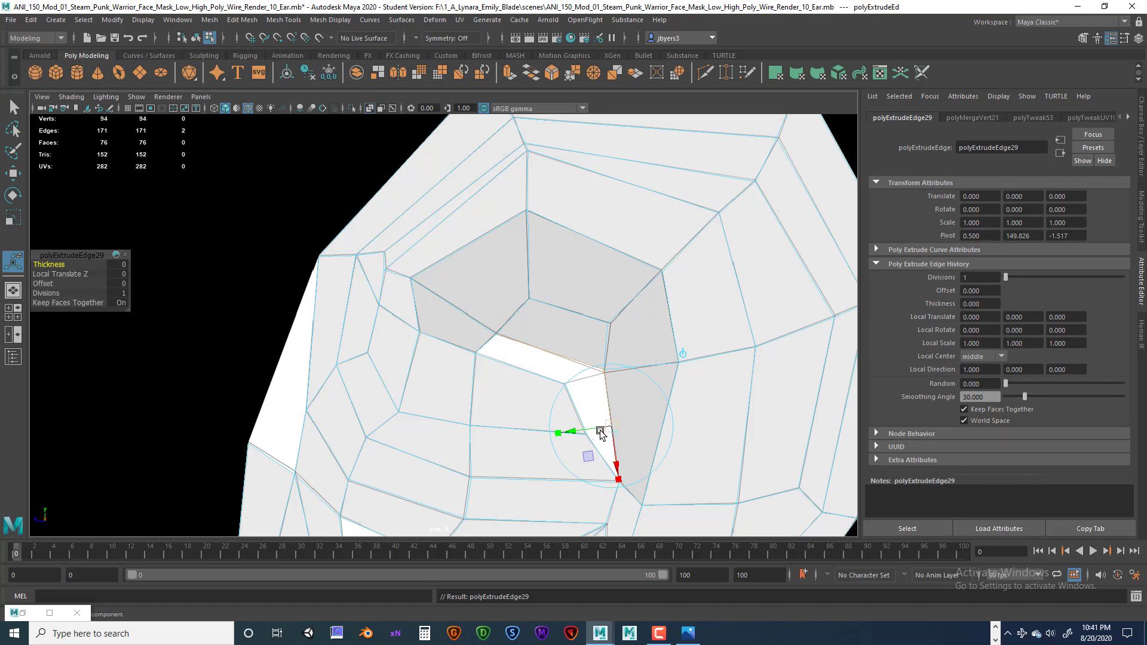
left_click_drag(592, 431, 558, 428)
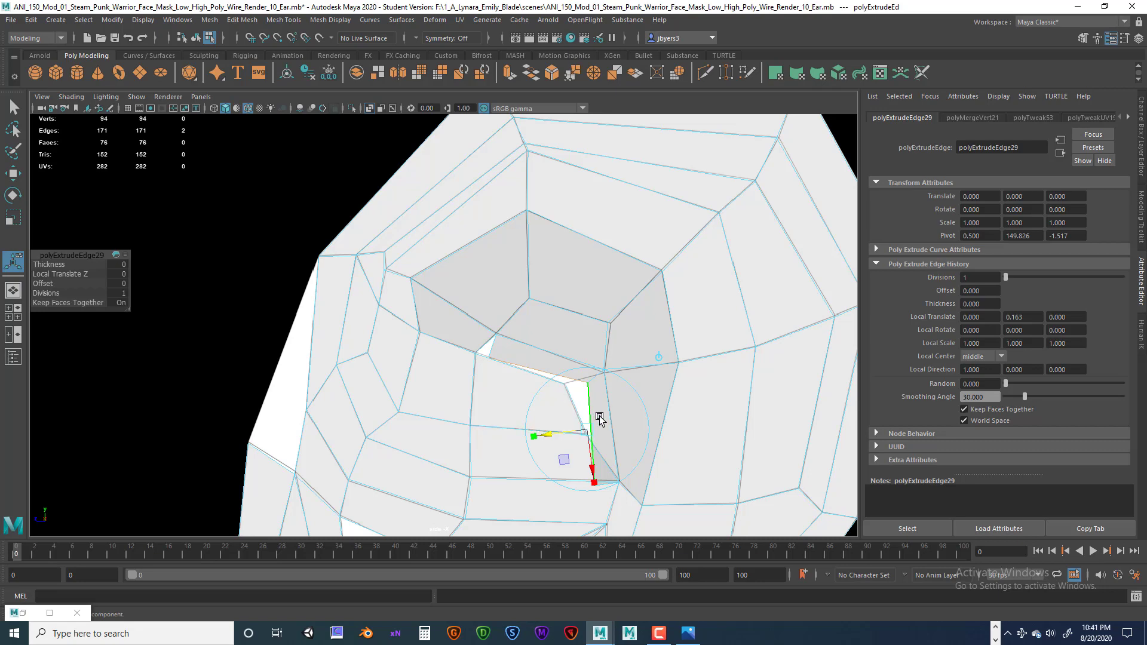
- Target-weld the three free vertices of the extruded strip onto the facing middle-fold vertices, closing the upper opening
scroll(607, 477, "up", 3)
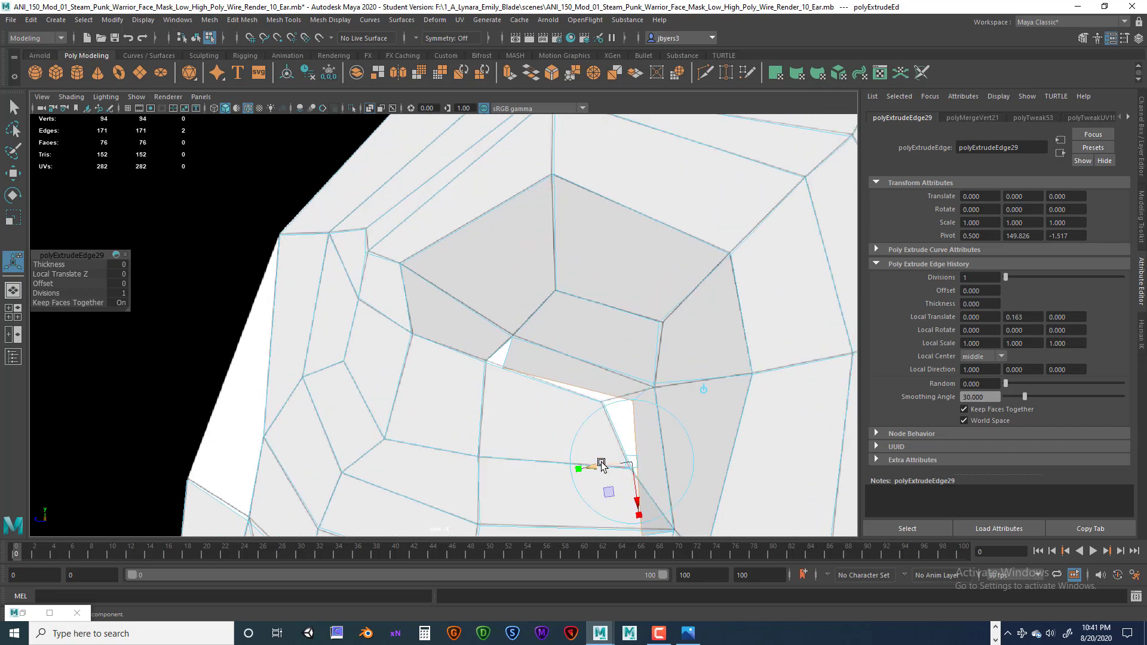
middle_click_drag(602, 464, 542, 347, "alt")
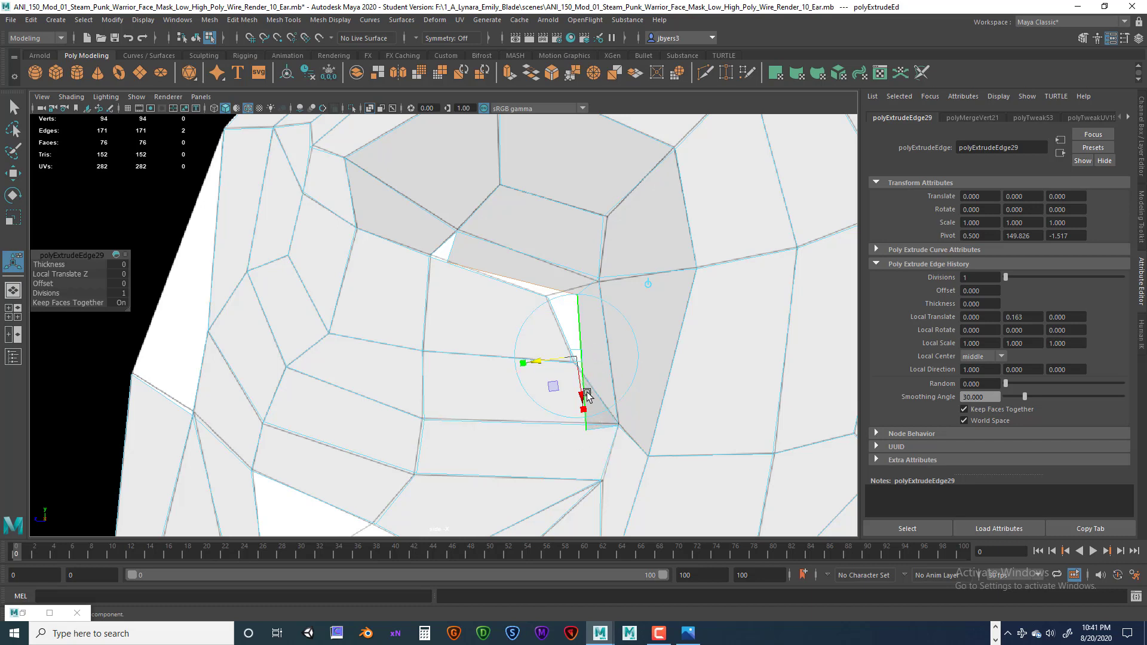
right_click(566, 288)
mouse_move(567, 289)
right_mouse_down()
mouse_move(538, 286)
mouse_move(560, 283)
mouse_move(568, 309)
right_mouse_up()
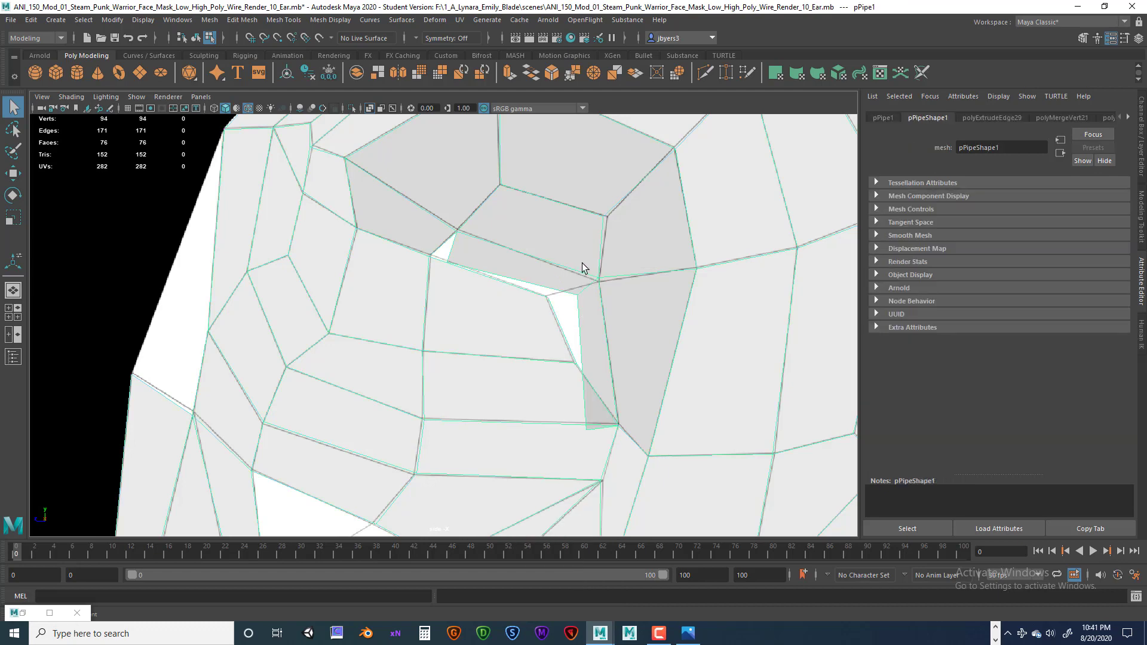
right_click_drag(582, 267, 584, 230, "shift")
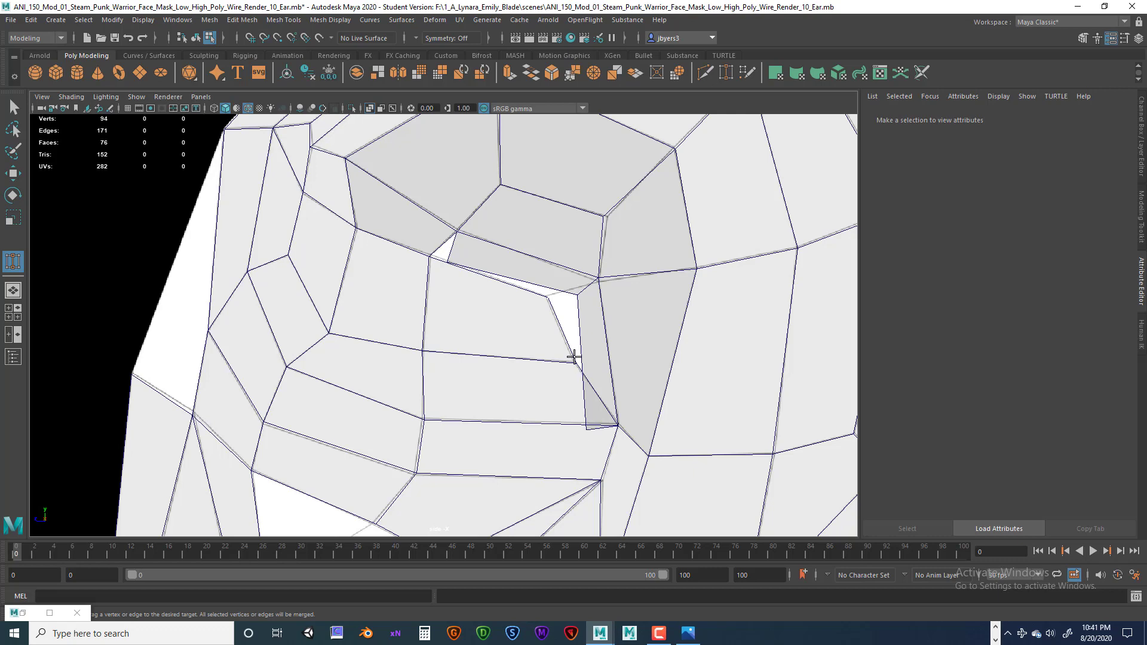
left_click(585, 415)
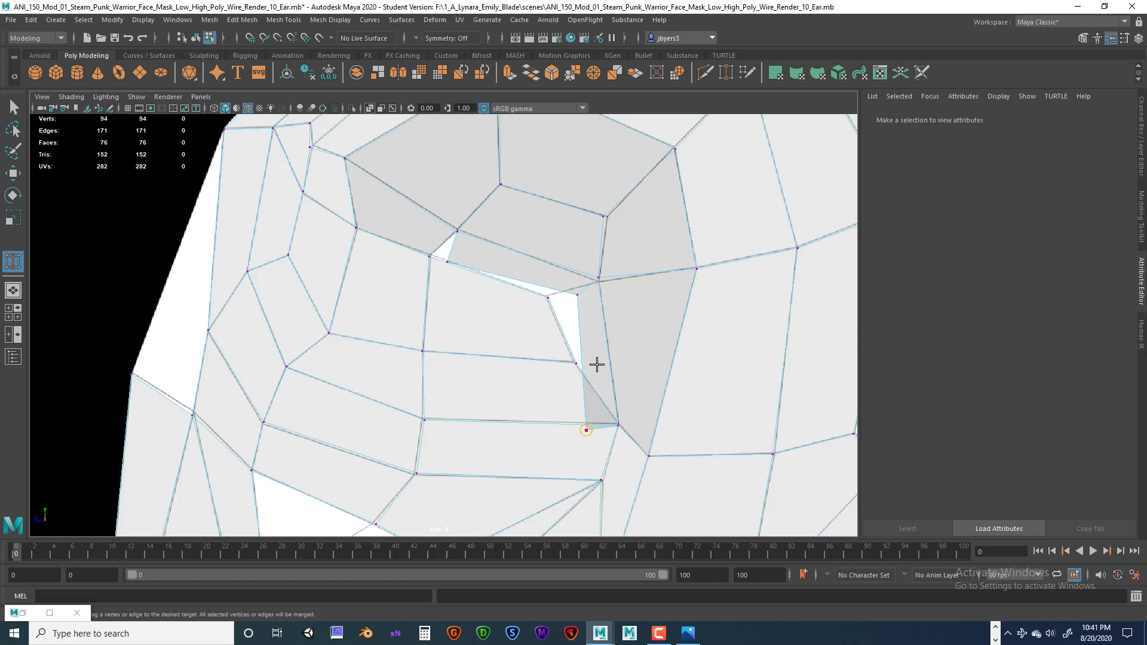
left_click_drag(597, 365, 581, 338)
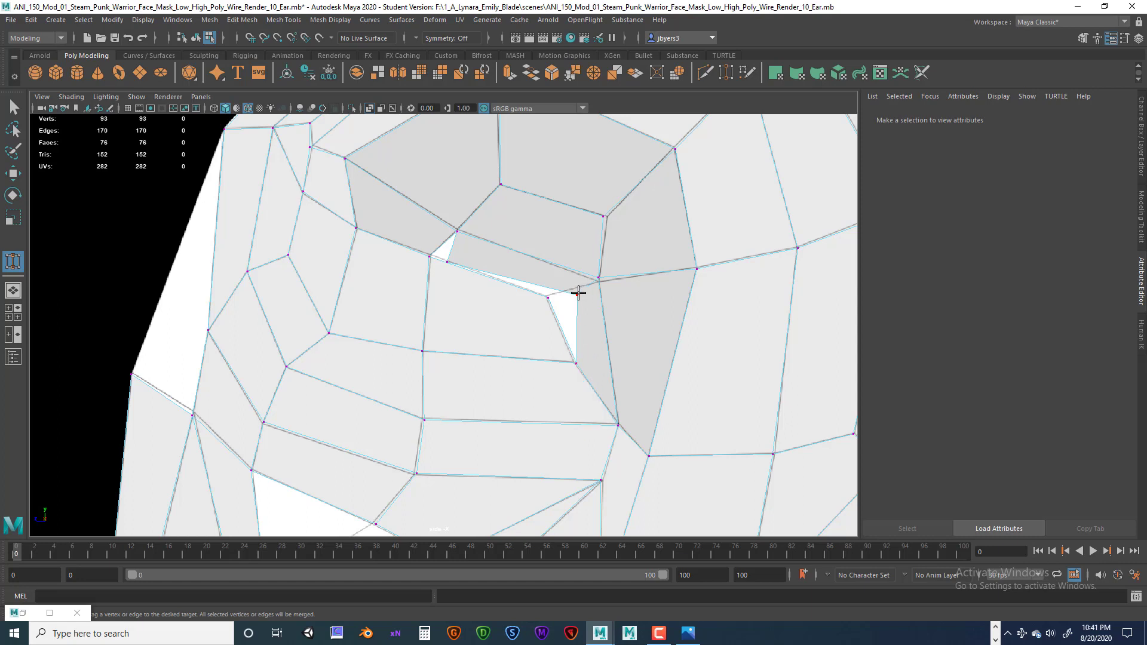
left_click_drag(558, 294, 545, 295)
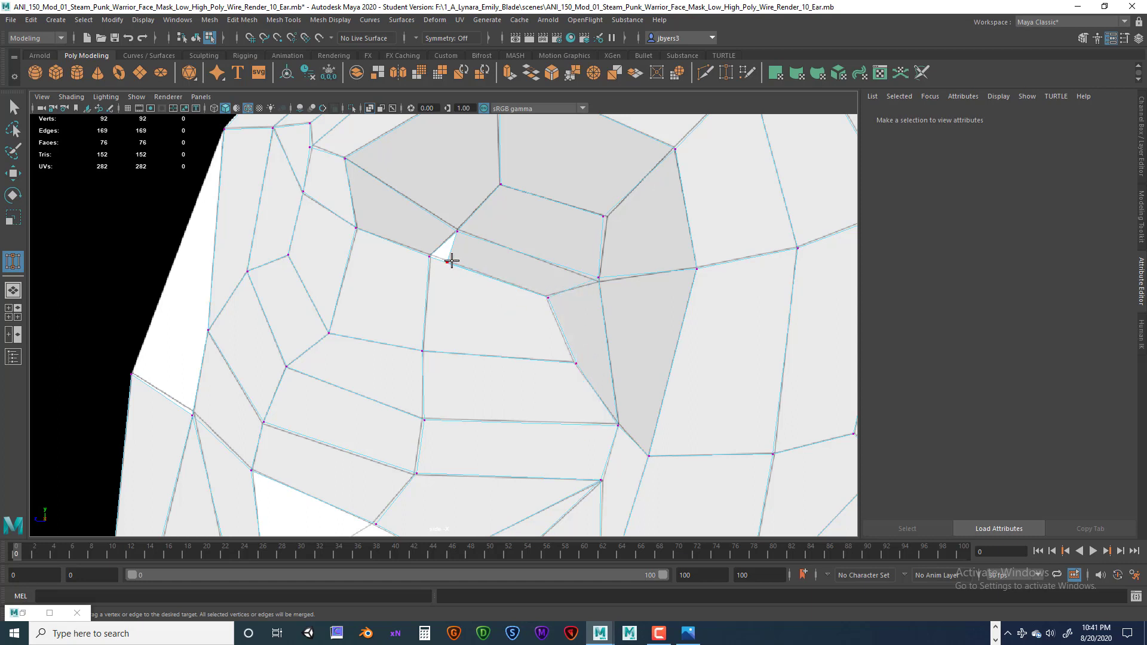
left_click_drag(439, 257, 428, 253)
- Extrude the short vertical edge to the right of the ear-canal opening about 0.21 units toward the canal
scroll(471, 281, "down", 10)
scroll(471, 320, "up", 6)
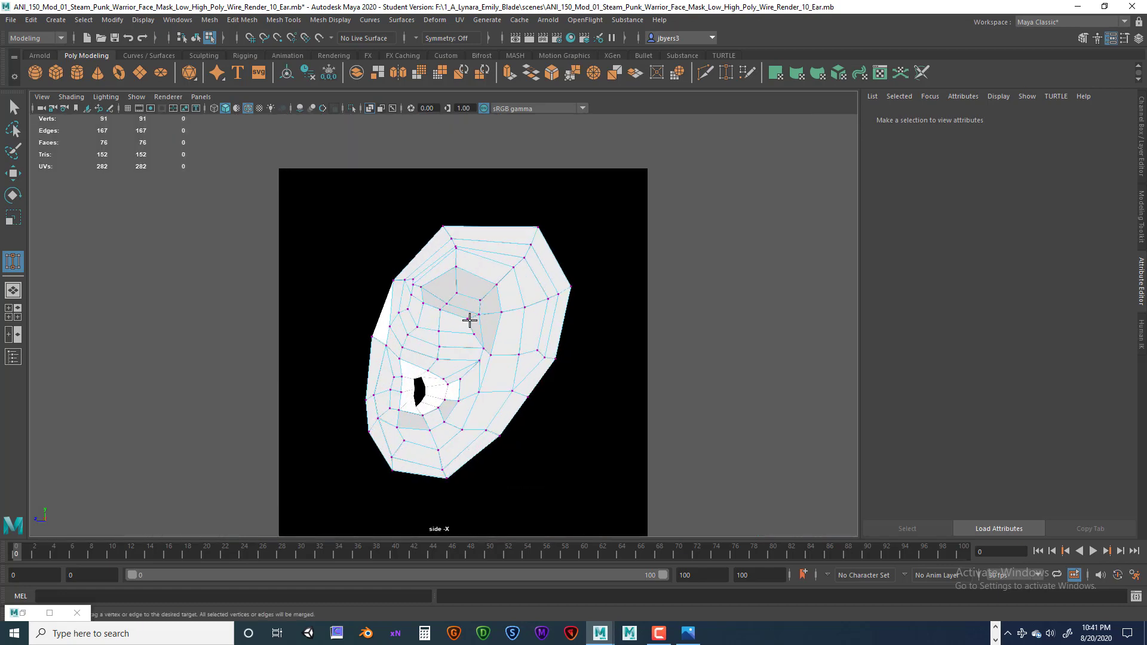
scroll(441, 376, "up", 5)
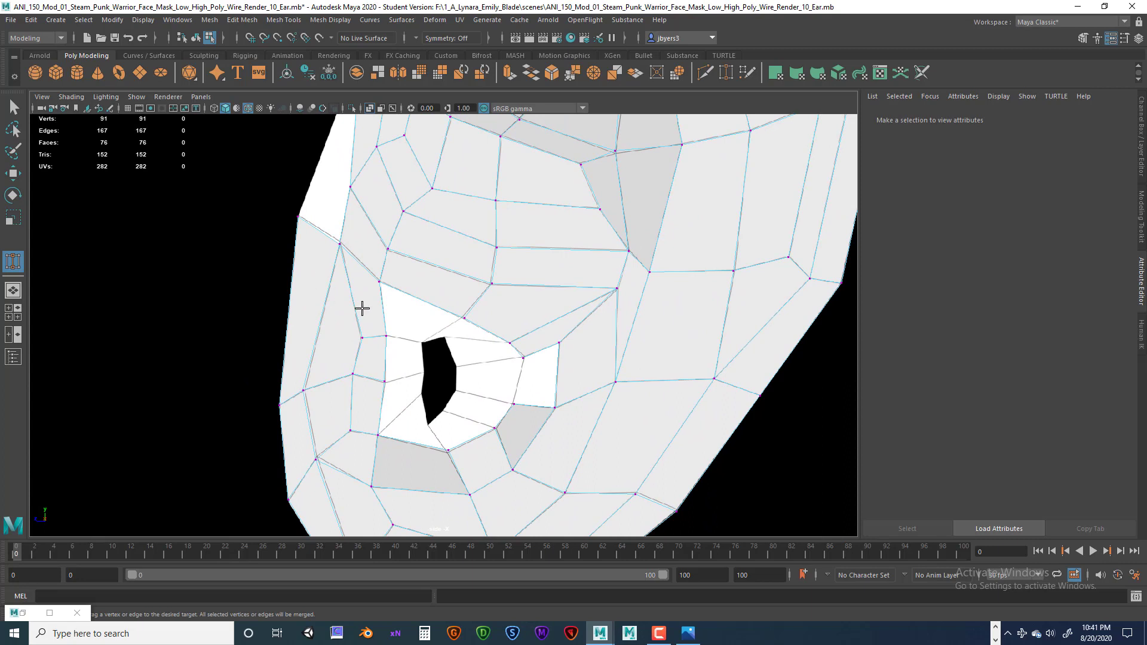
key("q")
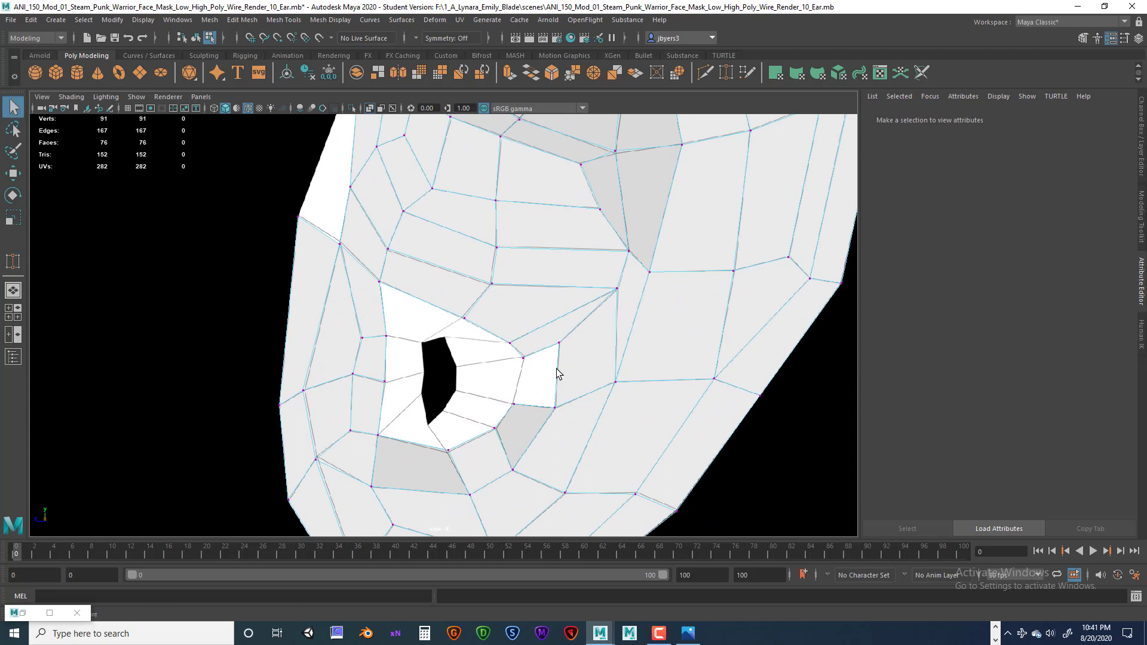
right_click_drag(560, 373, 558, 274)
left_click(557, 374)
key("ctrl+e")
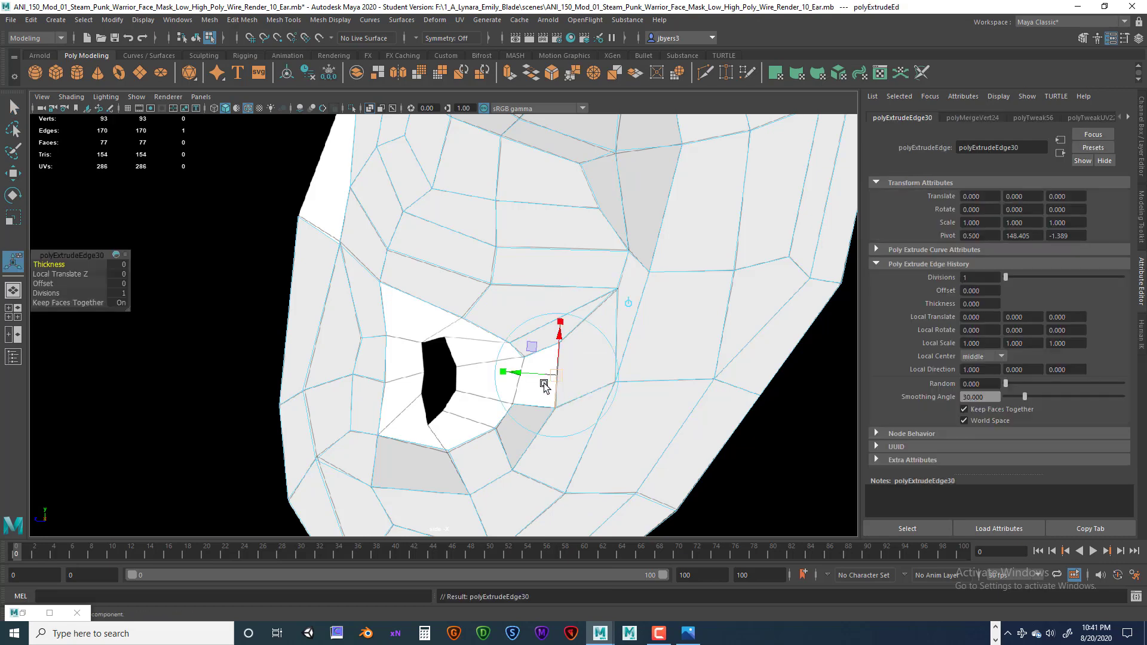
left_click_drag(512, 377, 495, 380)
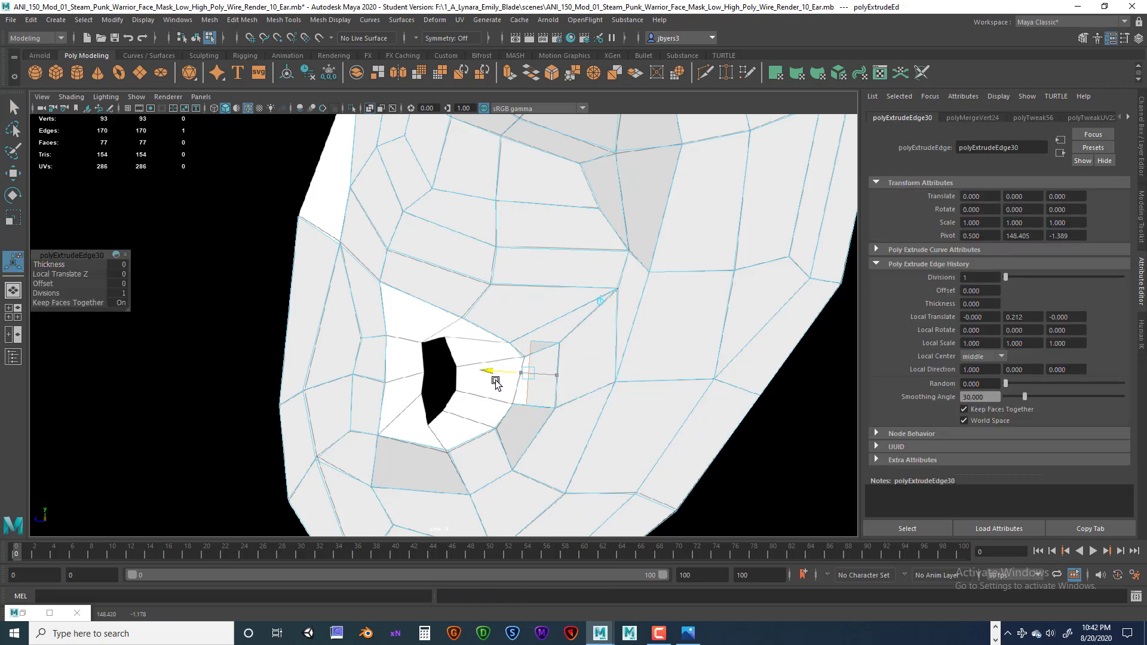
- Target-weld the new face's upper and lower free vertices onto the adjacent vertices on the ear-canal border
right_click_drag(551, 304, 524, 377)
right_click_drag(610, 315, 602, 291, "shift")
scroll(578, 334, "up", 5)
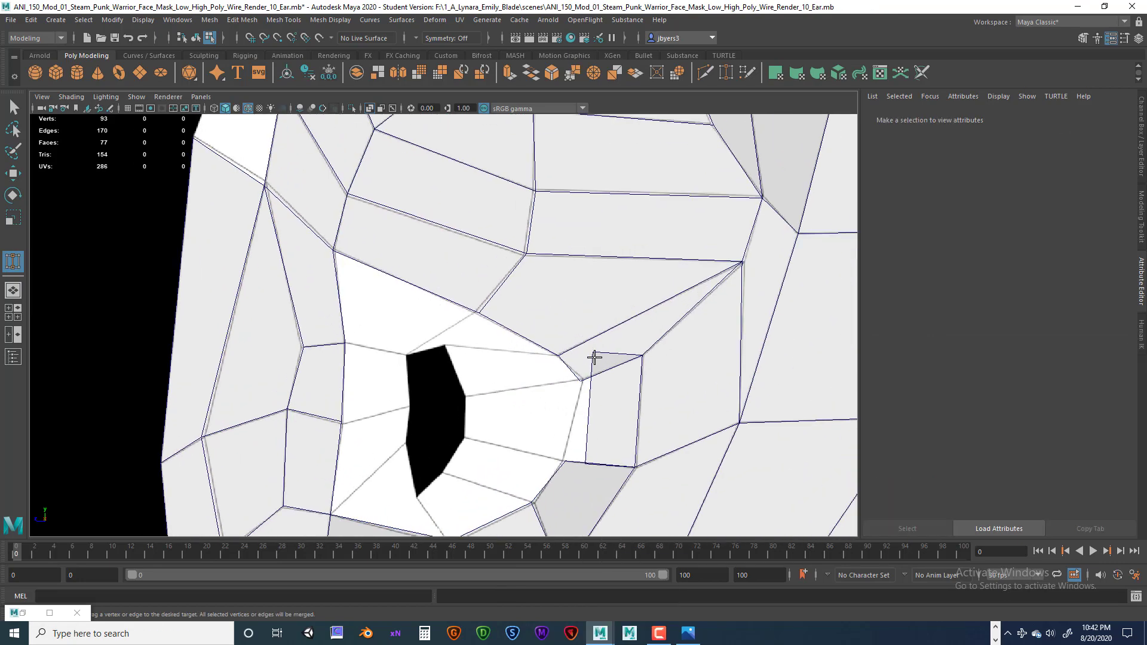
left_click(591, 351)
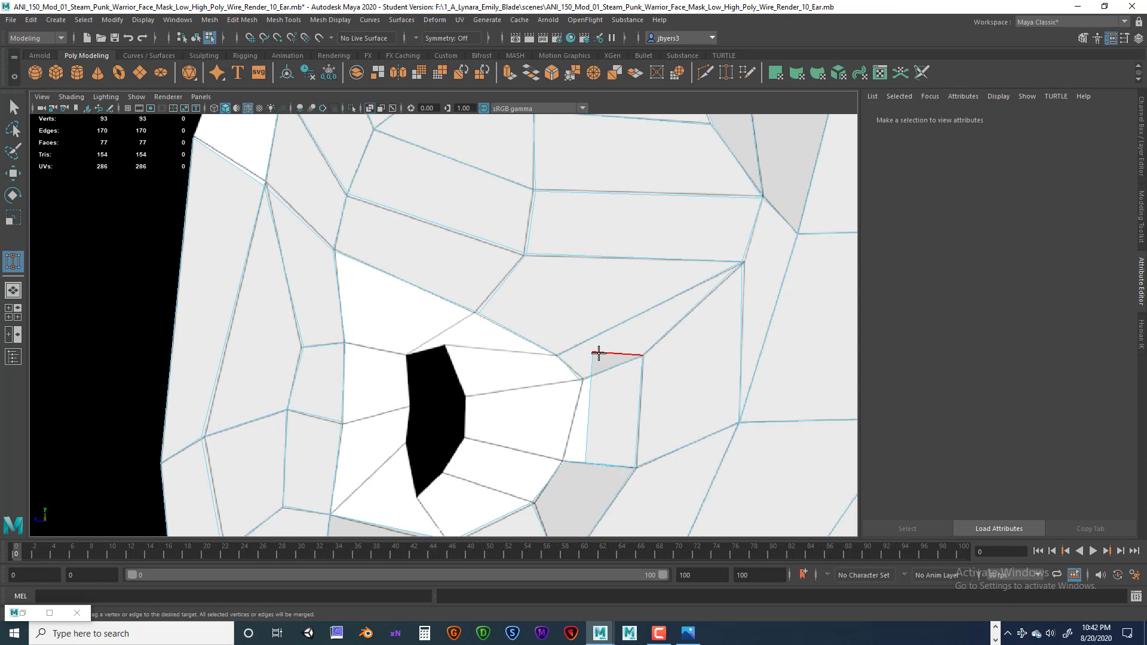
right_click_drag(599, 354, 561, 304)
left_click_drag(591, 353, 581, 381)
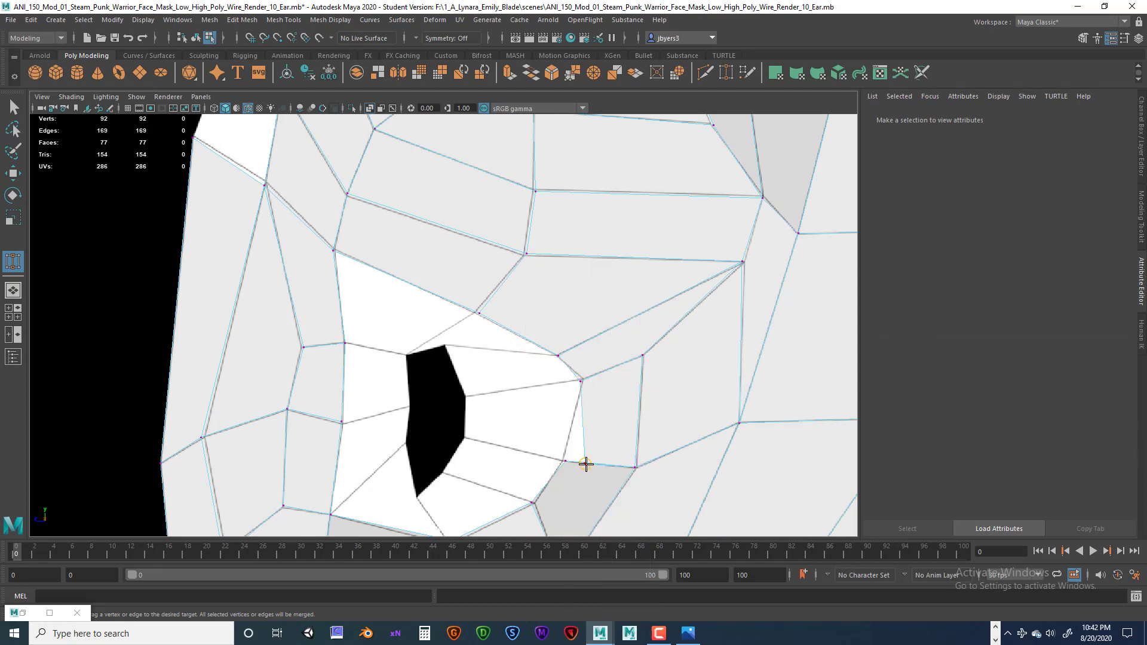
left_click_drag(585, 464, 566, 462)
- Try to extrude the border edges around the ear-canal opening inward toward the canal
scroll(569, 413, "down", 5)
scroll(558, 404, "up", 4)
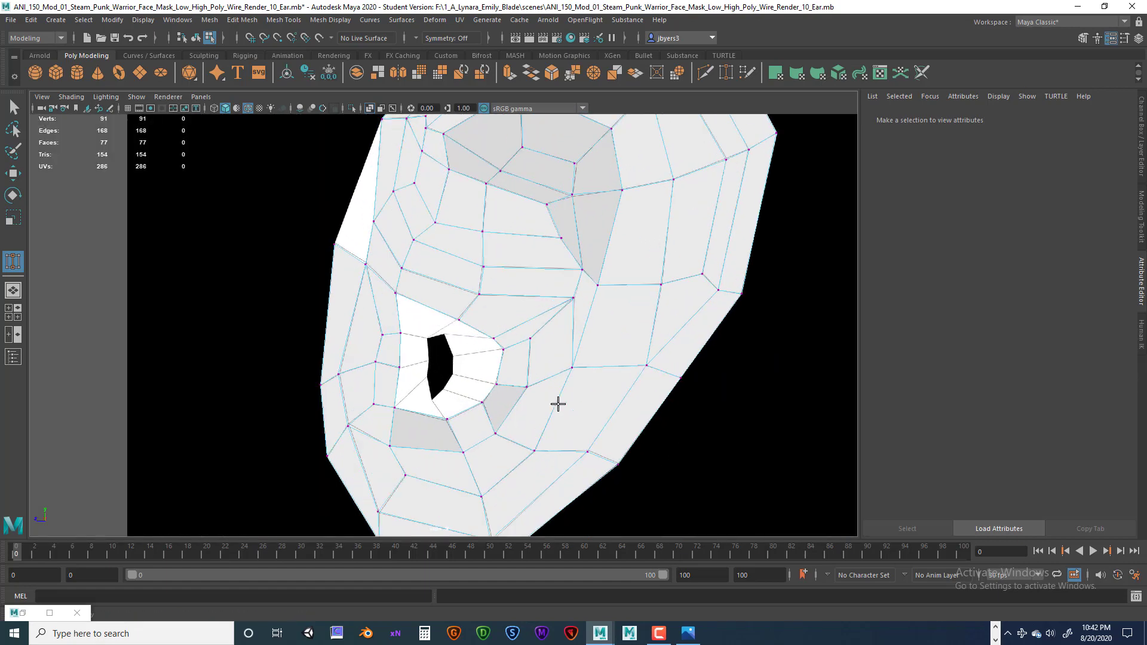
scroll(472, 347, "up", 2)
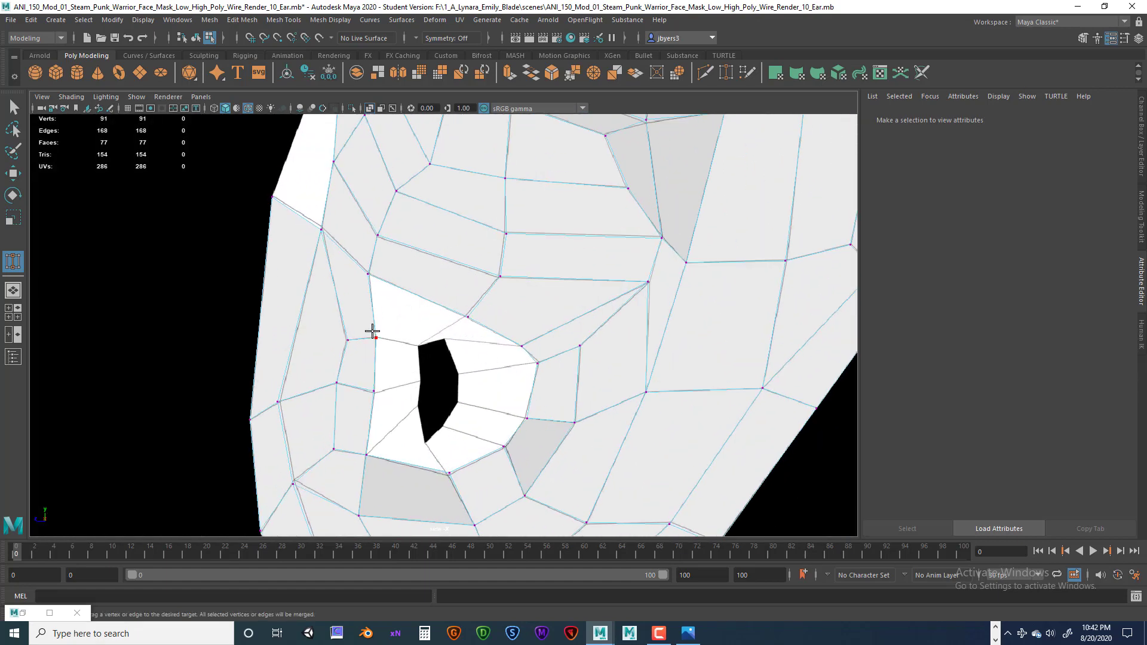
key("q")
right_click_drag(380, 310, 417, 255)
left_click(396, 317)
left_click(402, 290)
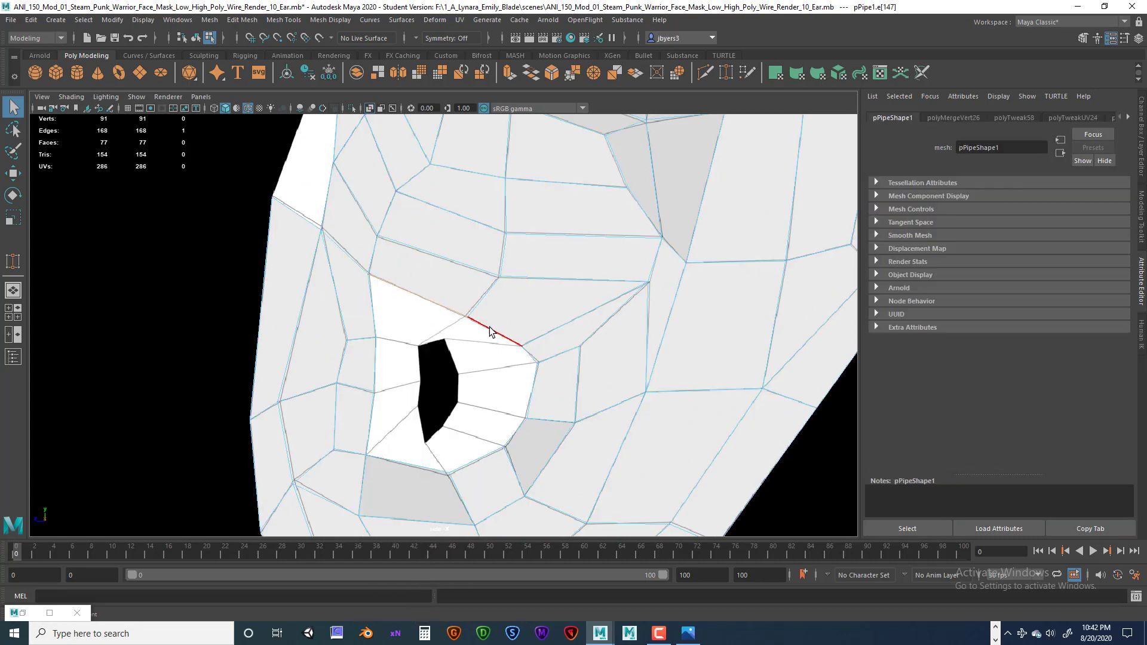
left_click(502, 331, "shift")
left_click(530, 352, "shift")
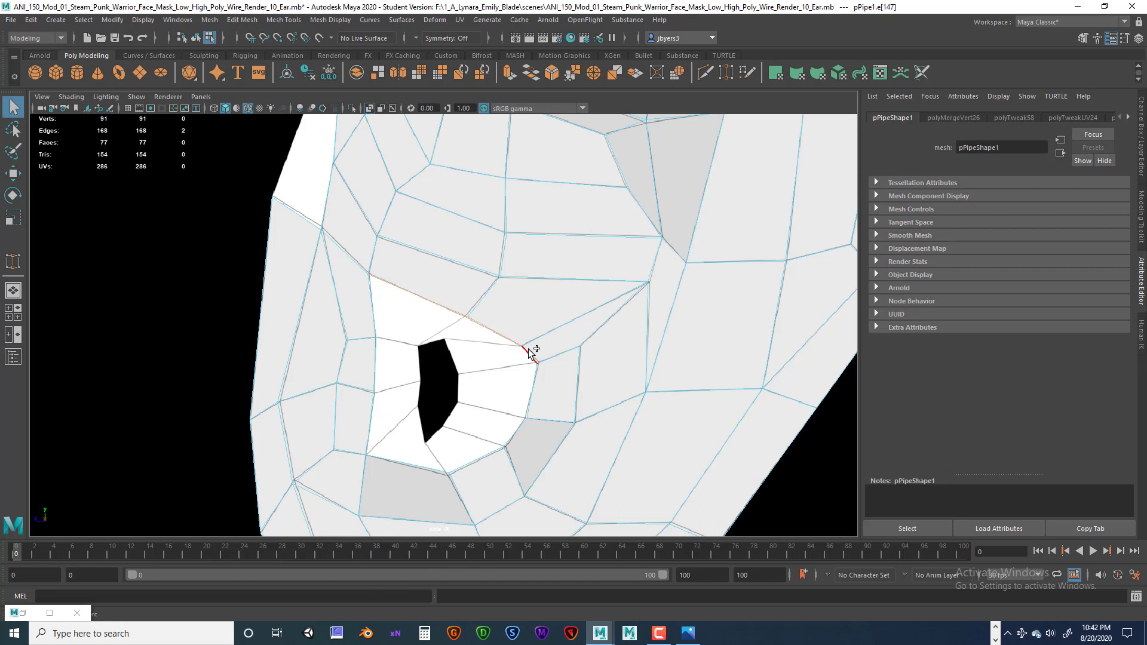
left_click(535, 385, "shift")
left_click(519, 429, "shift")
left_click(440, 471, "shift")
left_click(371, 432, "shift")
left_click(381, 311, "shift")
left_click(377, 367, "shift")
key("ctrl+e")
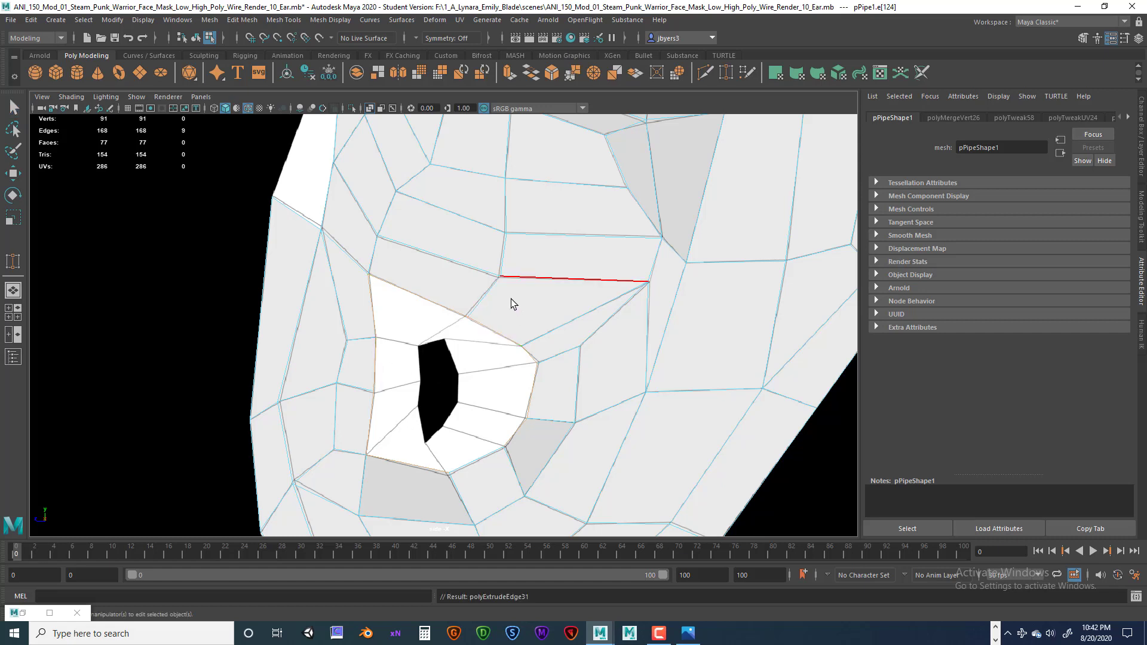
left_click_drag(488, 409, 454, 394)
- Undo the trial extrusion of the canal border and the last edge selections
key("ctrl+z")
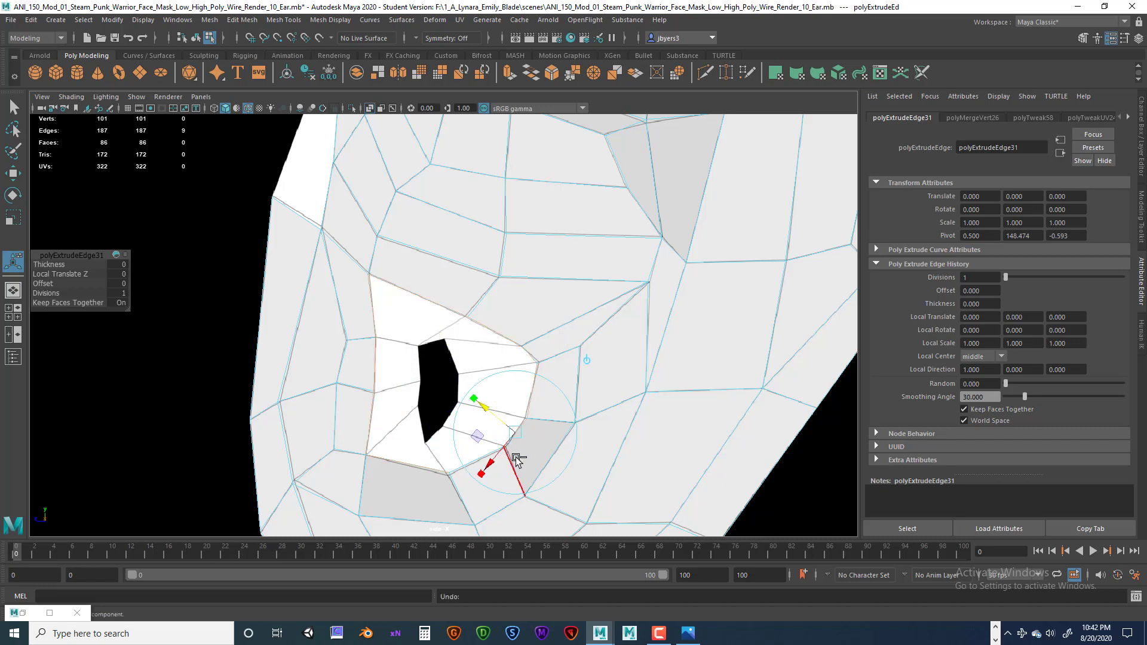
key("ctrl+z")
key("ctrl+z")
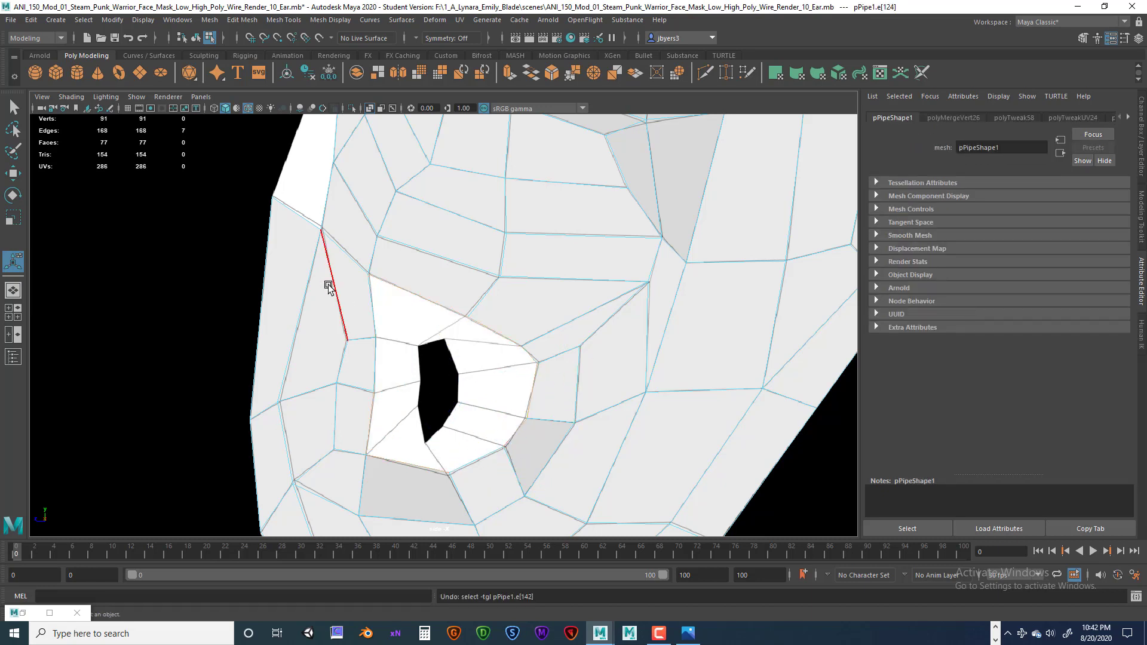
left_click(13, 107)
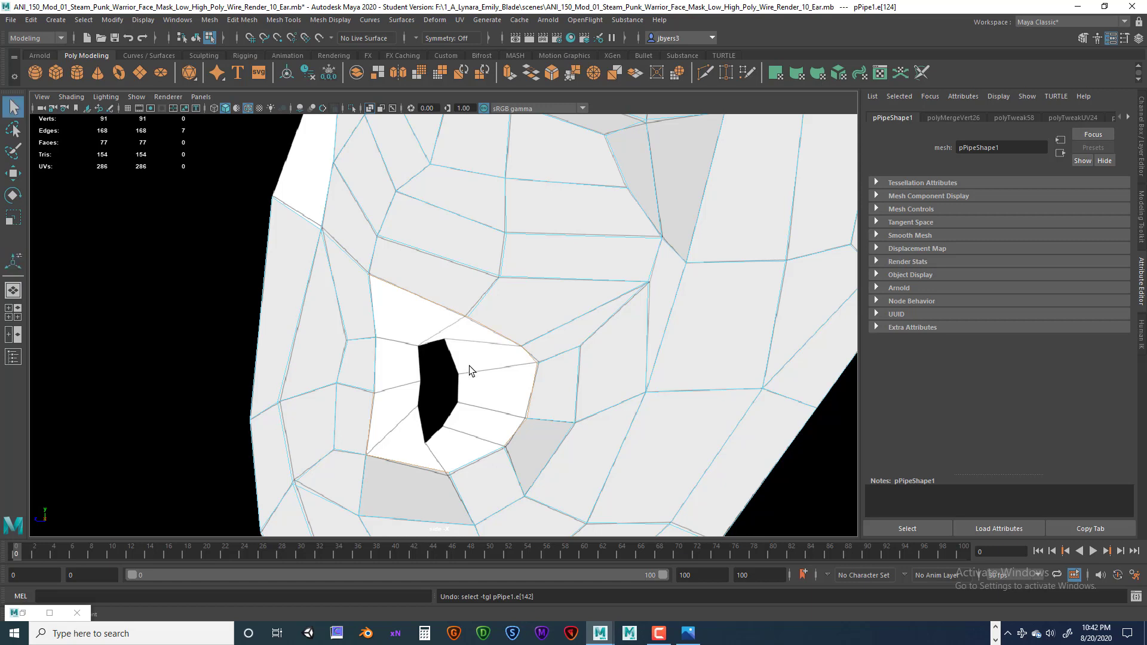
- Extrude all ten border edges around the ear-canal opening together about 0.185 units toward the canal
left_click(538, 338)
left_click(435, 302)
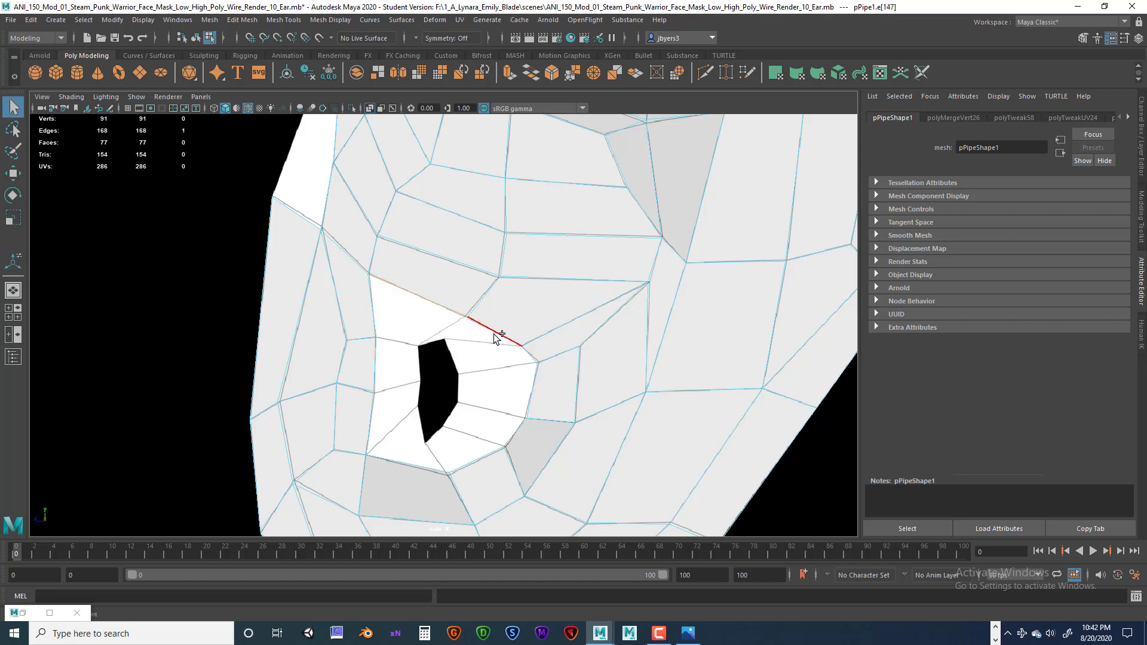
left_click(497, 333, "shift")
left_click(528, 352, "shift")
left_click(536, 385, "shift")
left_click(518, 433, "shift")
left_click(495, 454, "shift")
left_click(425, 469, "shift")
left_click(370, 422, "shift")
left_click(375, 358, "shift")
left_click(372, 307, "shift")
key("ctrl+e")
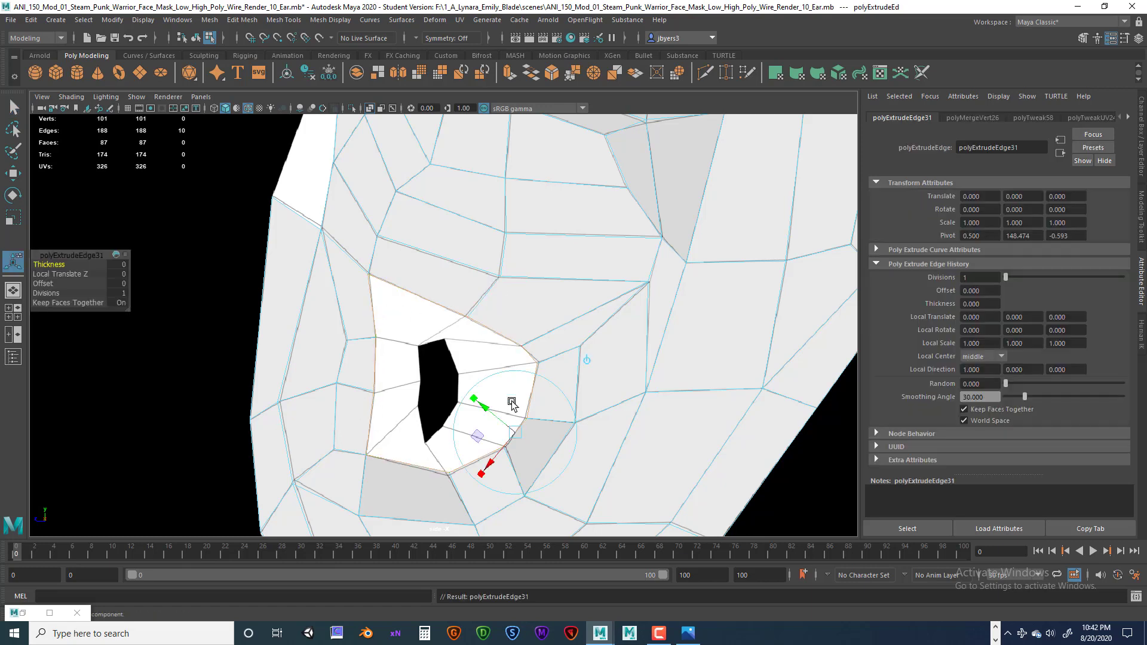
left_click_drag(484, 407, 450, 386)
- Move the extruded ring's upper-left free vertex down and inward to just above the canal opening
right_click(407, 316)
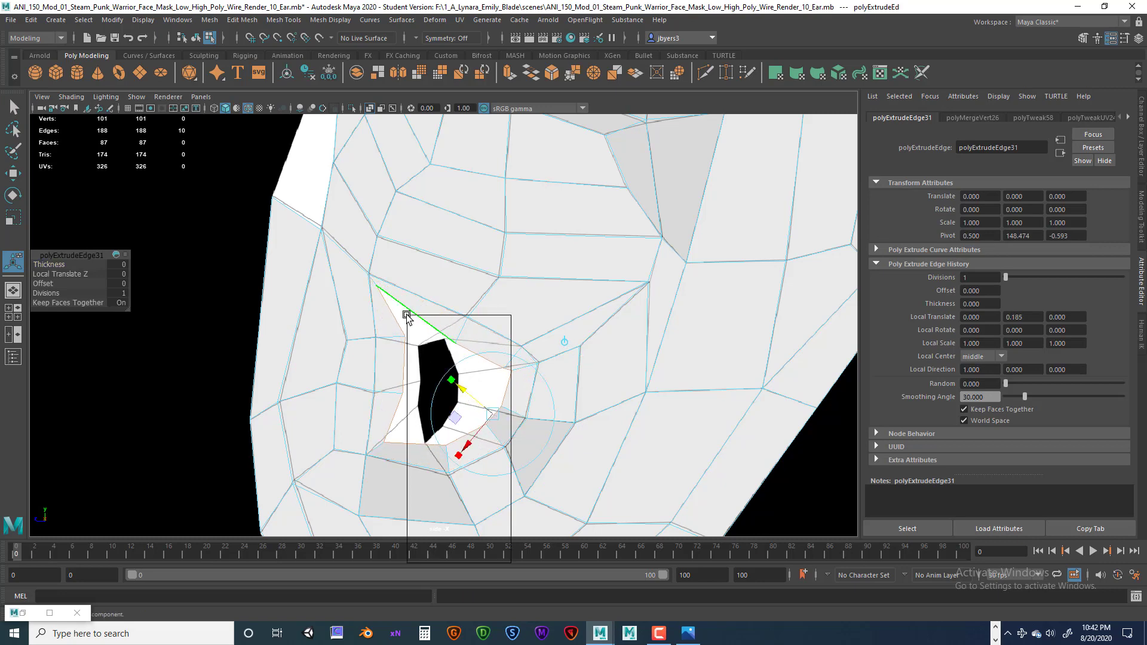
left_click(430, 337)
right_click_drag(430, 299, 401, 309)
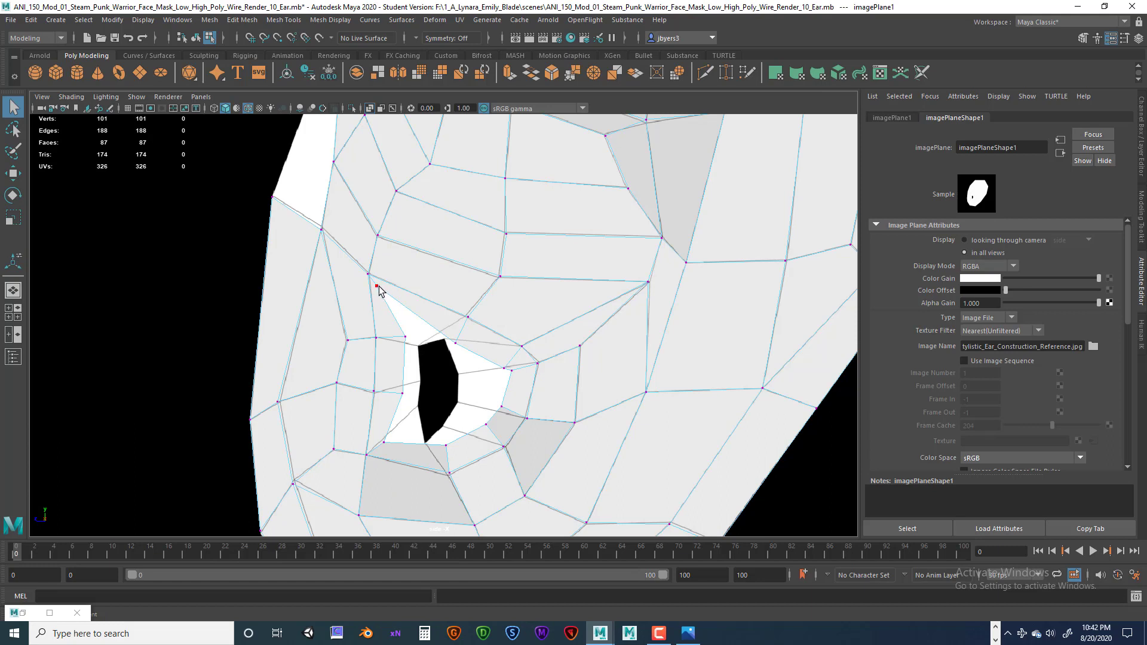
left_click(377, 287)
key("w")
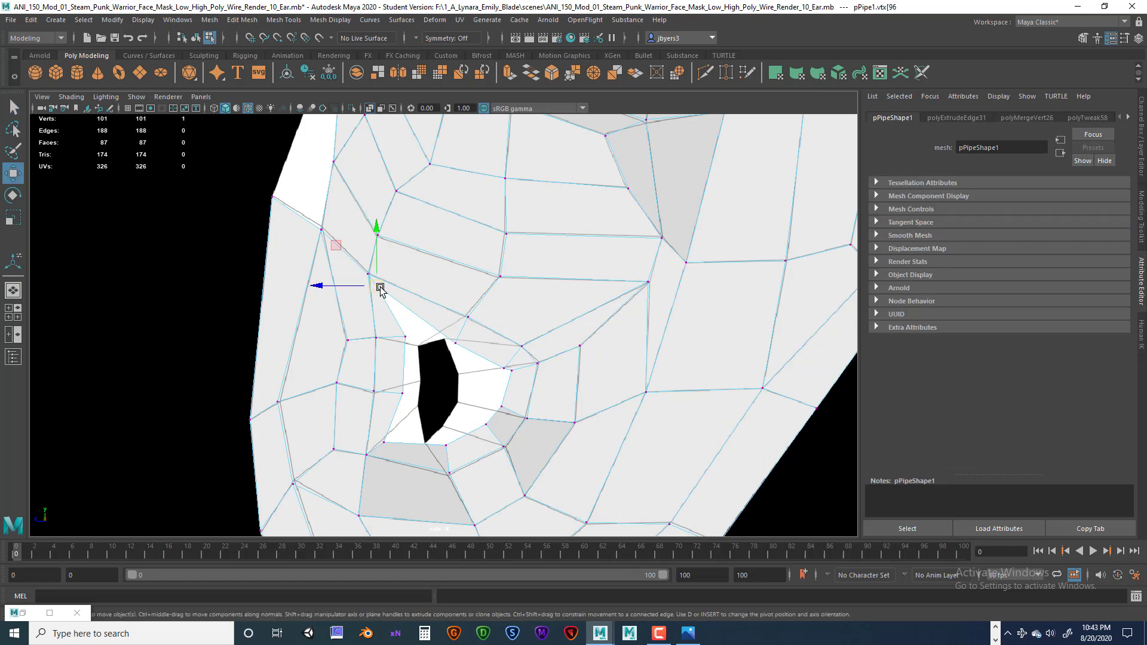
left_click_drag(377, 288, 426, 322)
left_click(407, 338)
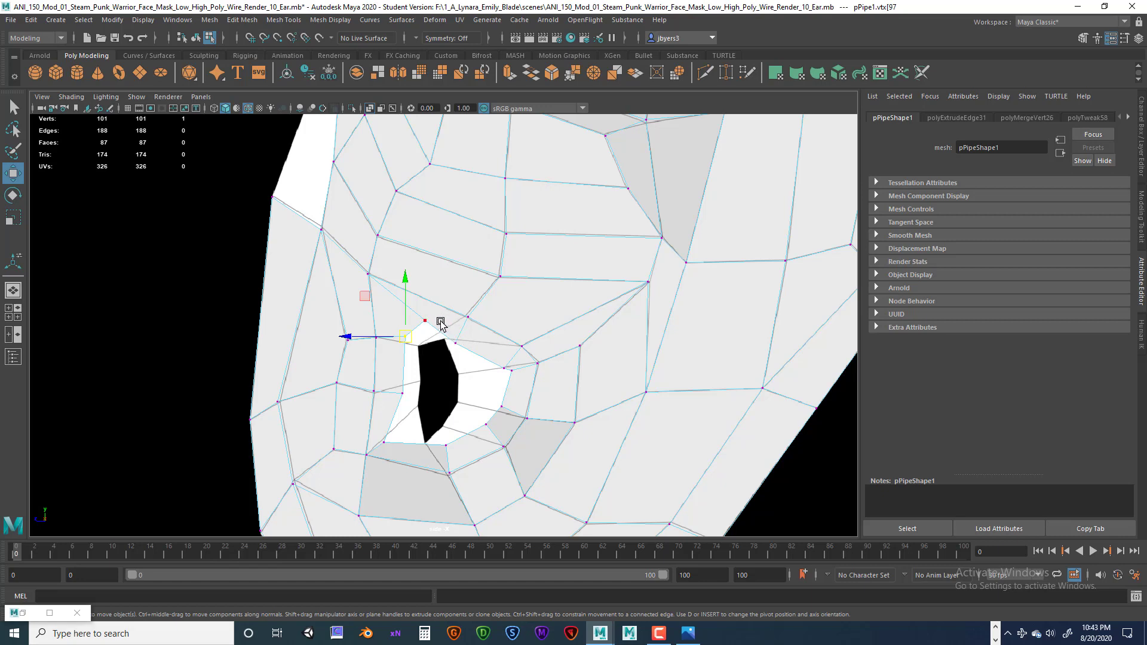
- Delete the narrow extruded face directly above the ear-canal opening
right_click_drag(442, 304, 430, 338)
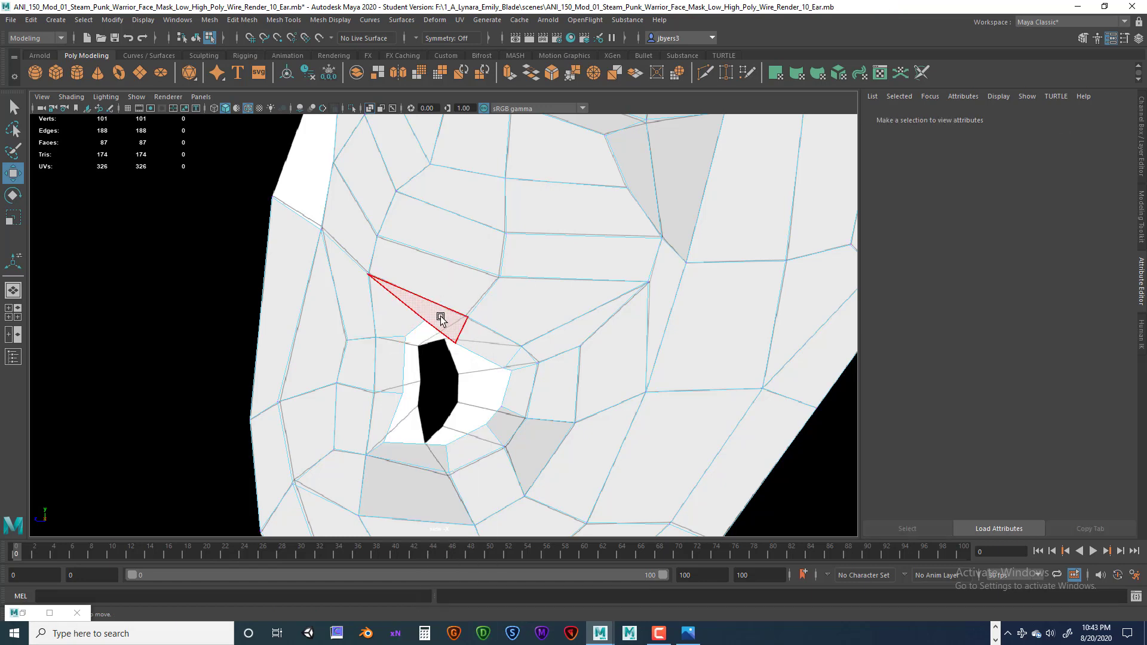
left_click(441, 318)
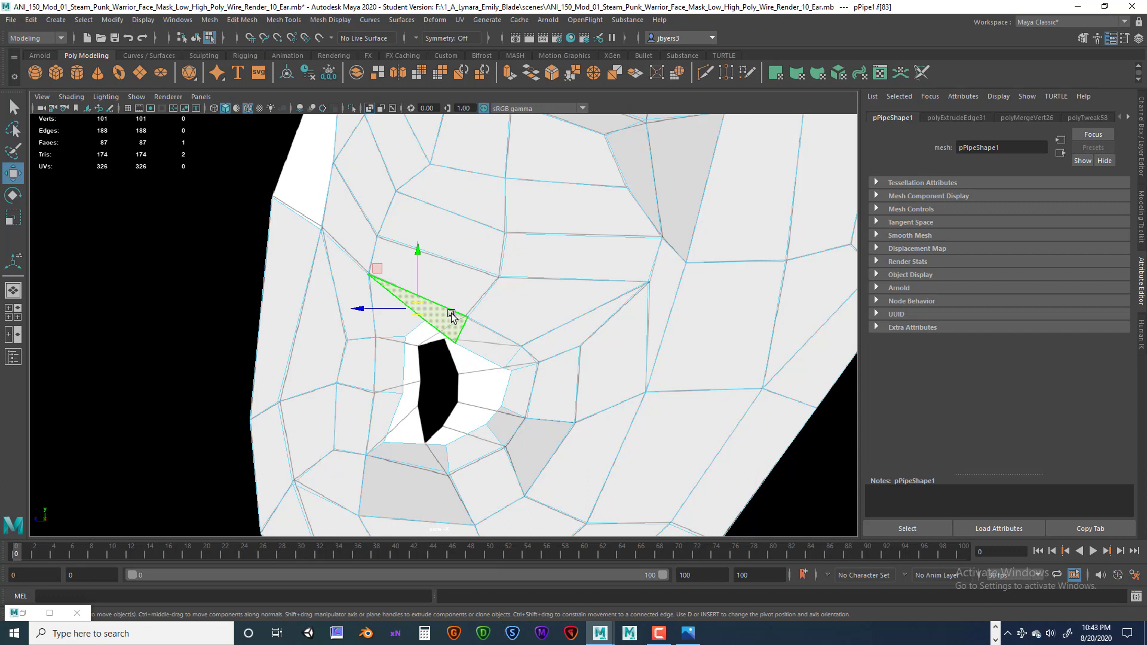
key("Delete")
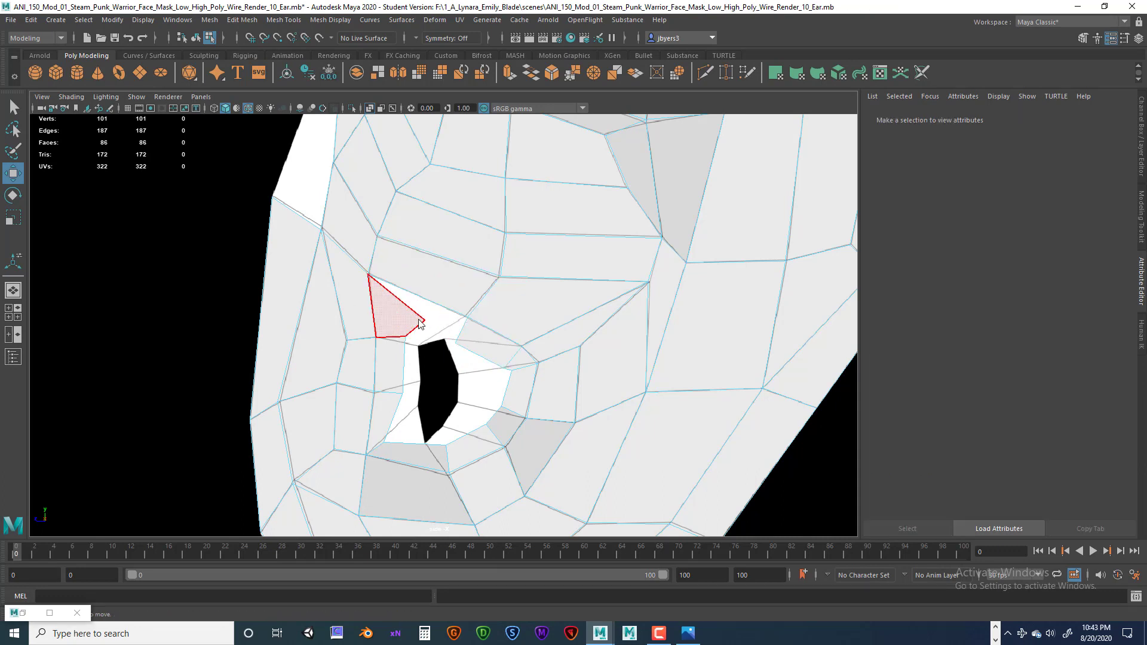
- Target-weld the extruded ring's upper-left free vertex onto the border vertex above the canal opening
right_click_drag(419, 304, 369, 309)
left_click(425, 321)
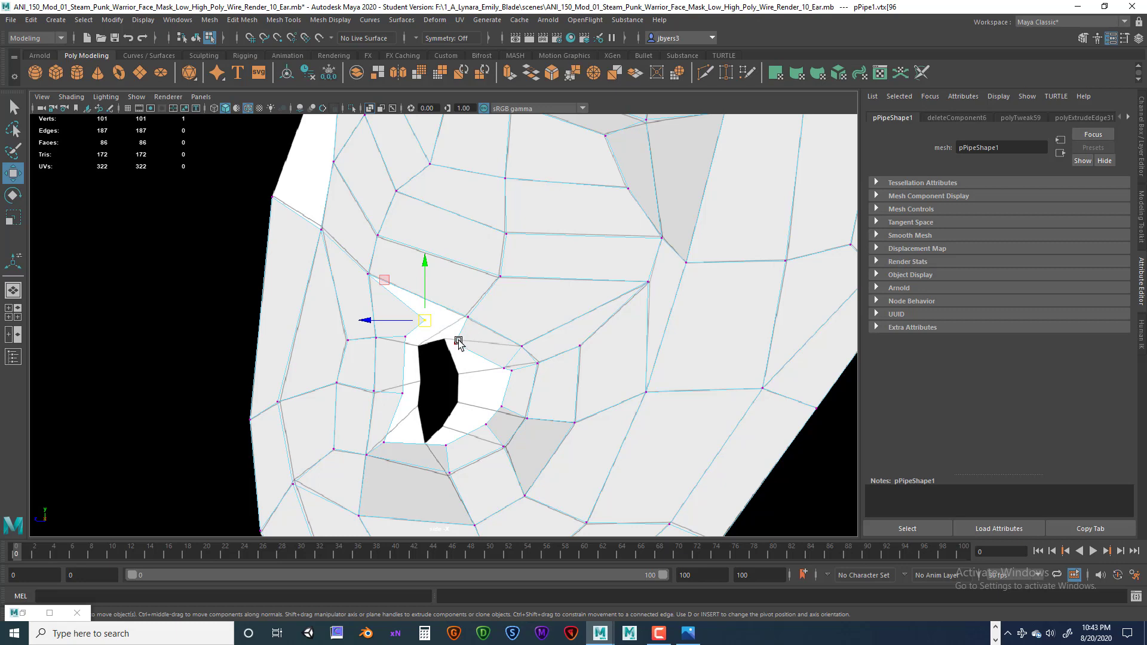
scroll(446, 344, "up", 5)
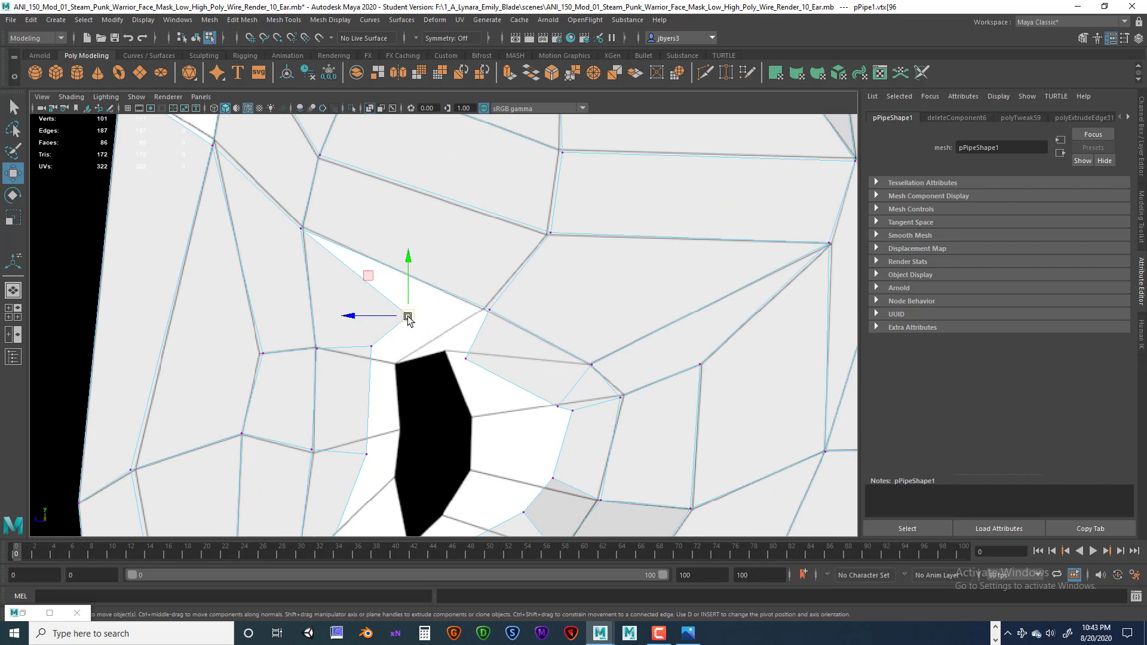
right_click_drag(335, 294, 307, 368)
right_click(359, 298, "shift")
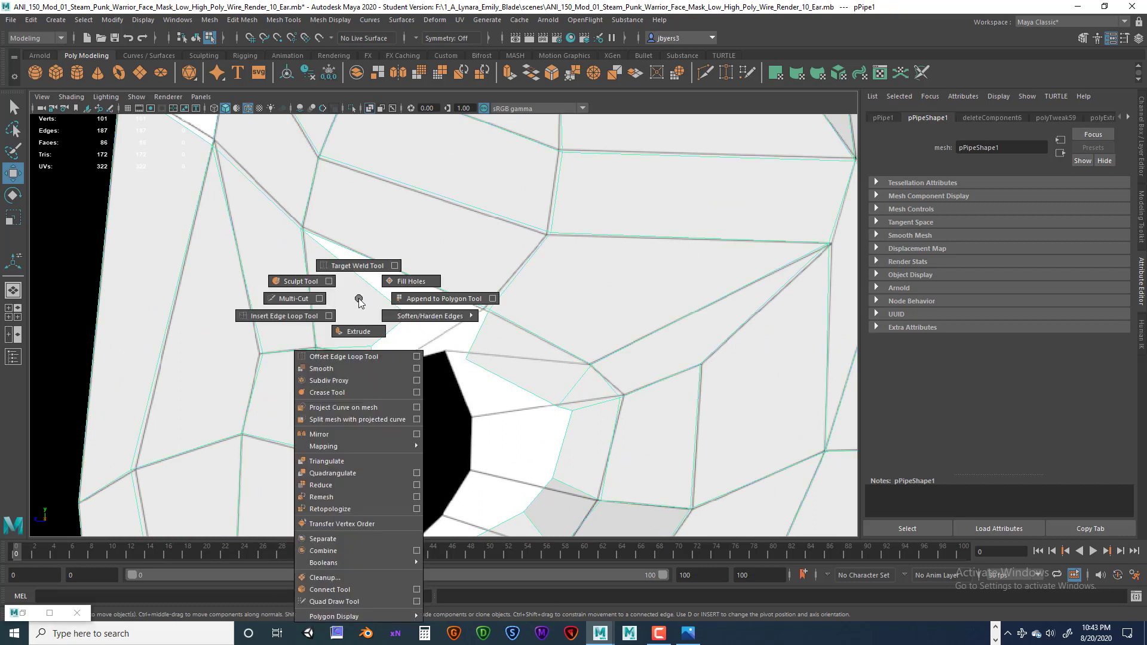
right_click_drag(358, 298, 346, 265, "shift")
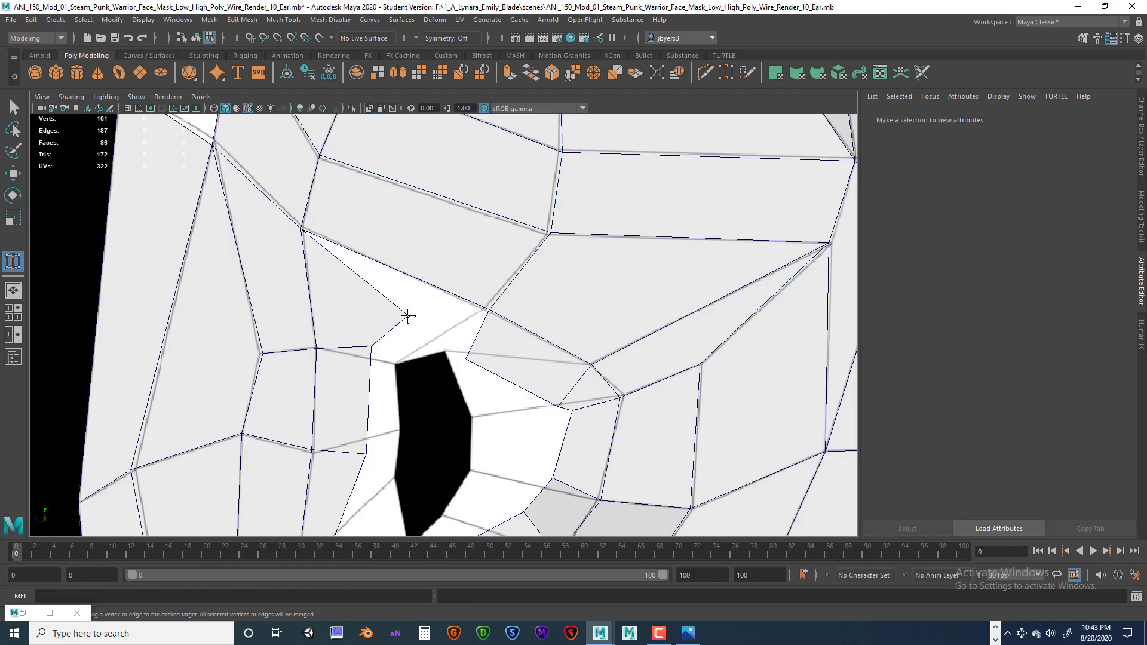
left_click_drag(408, 316, 489, 310)
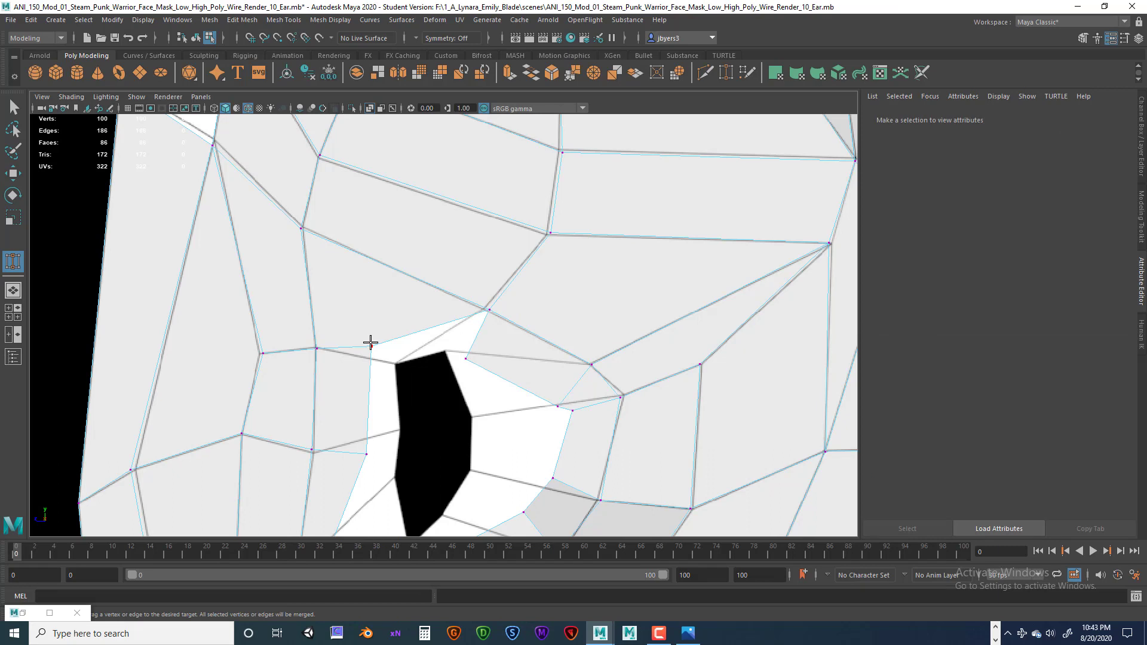
- Move the free vertex left of the canal's top onto the reference's upper-left canal corner
key("w")
key("q")
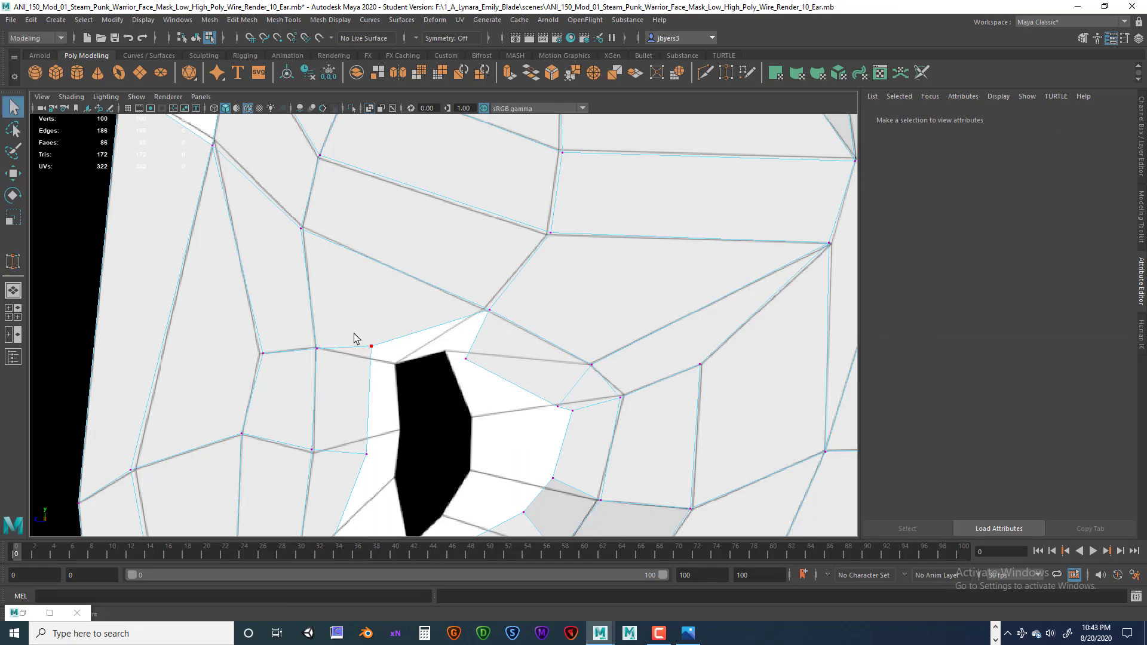
left_click(371, 347)
key("w")
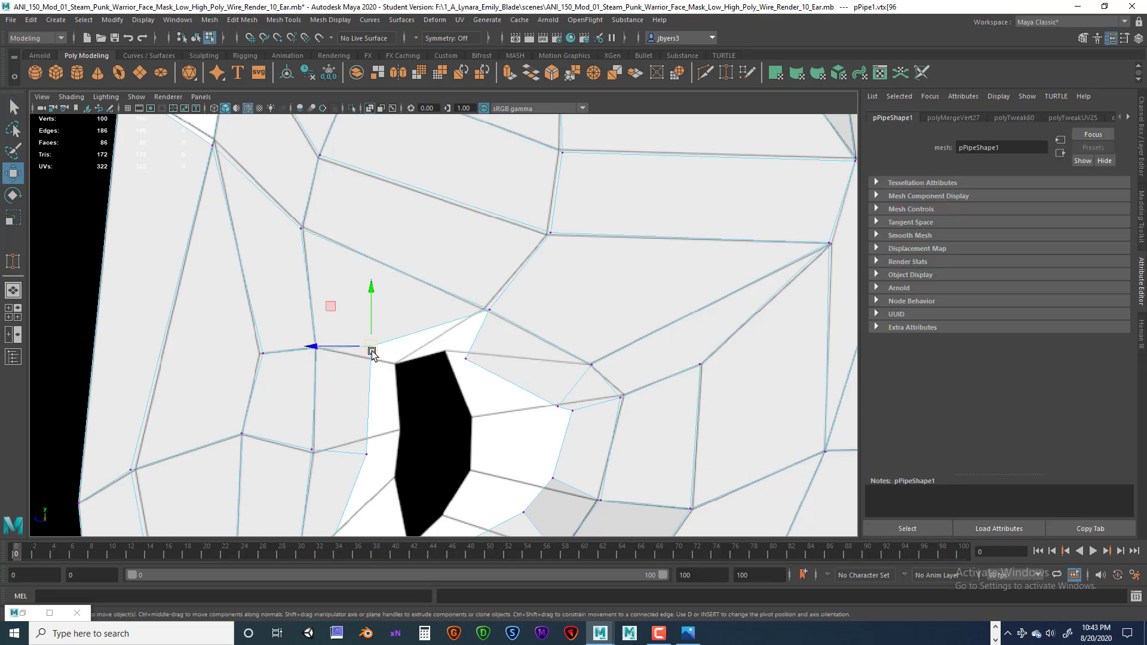
left_click_drag(372, 348, 396, 369)
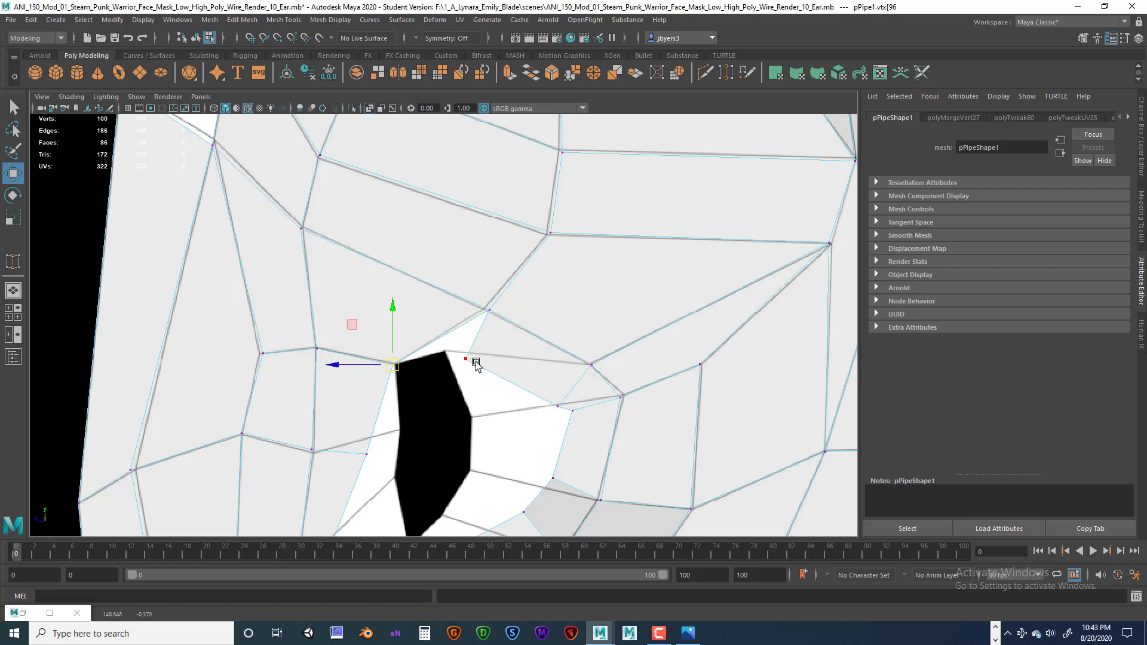
- Shift the free vertex right of the canal's top outward and align the border vertex above it with the reference line junction
scroll(478, 365, "up", 3)
left_click(477, 375)
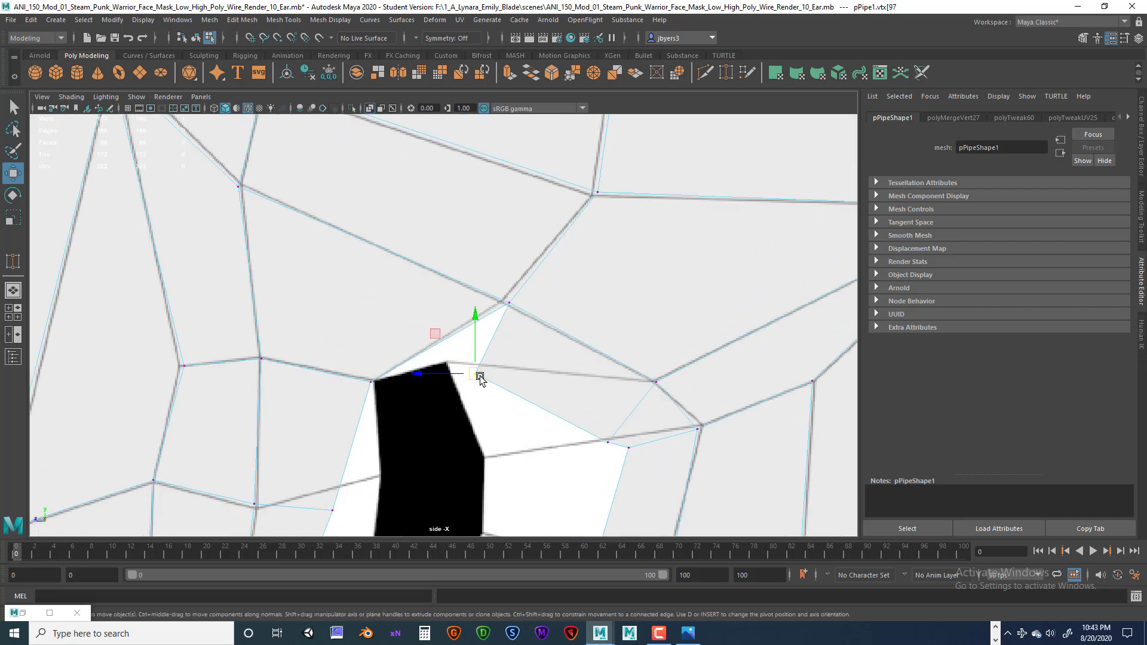
left_click_drag(481, 378, 500, 303)
left_click(510, 304)
- Fine-align the upper-left canal vertex with its reference corner and place the upper-right free vertex straight below the border vertex above the canal
left_click(513, 356)
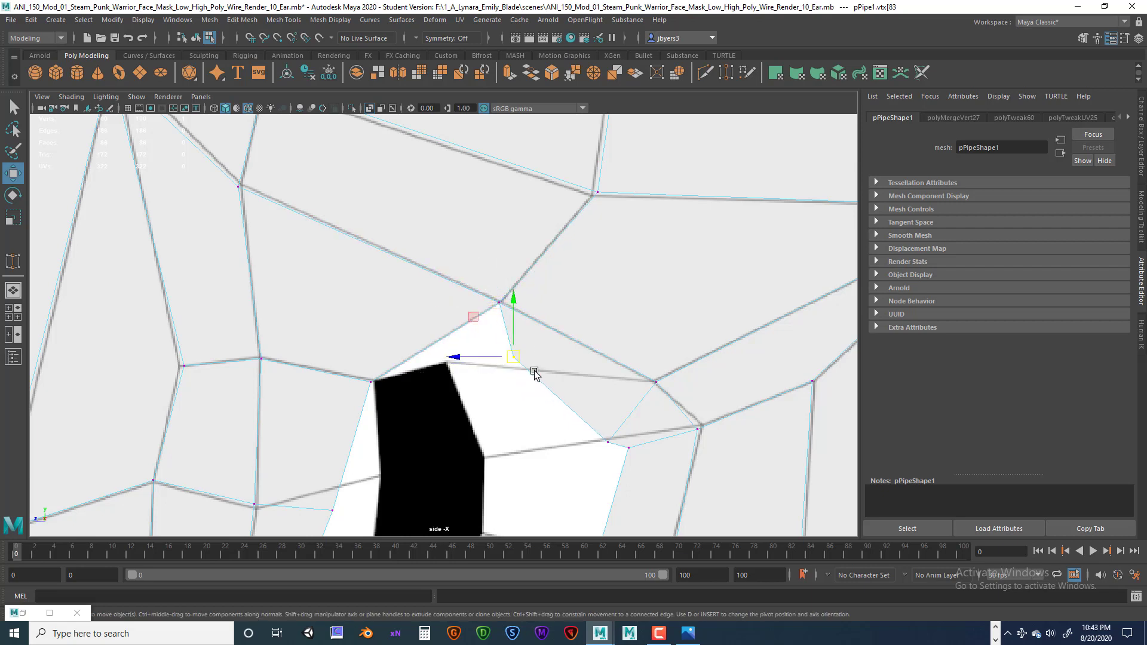
left_click_drag(514, 358, 542, 349)
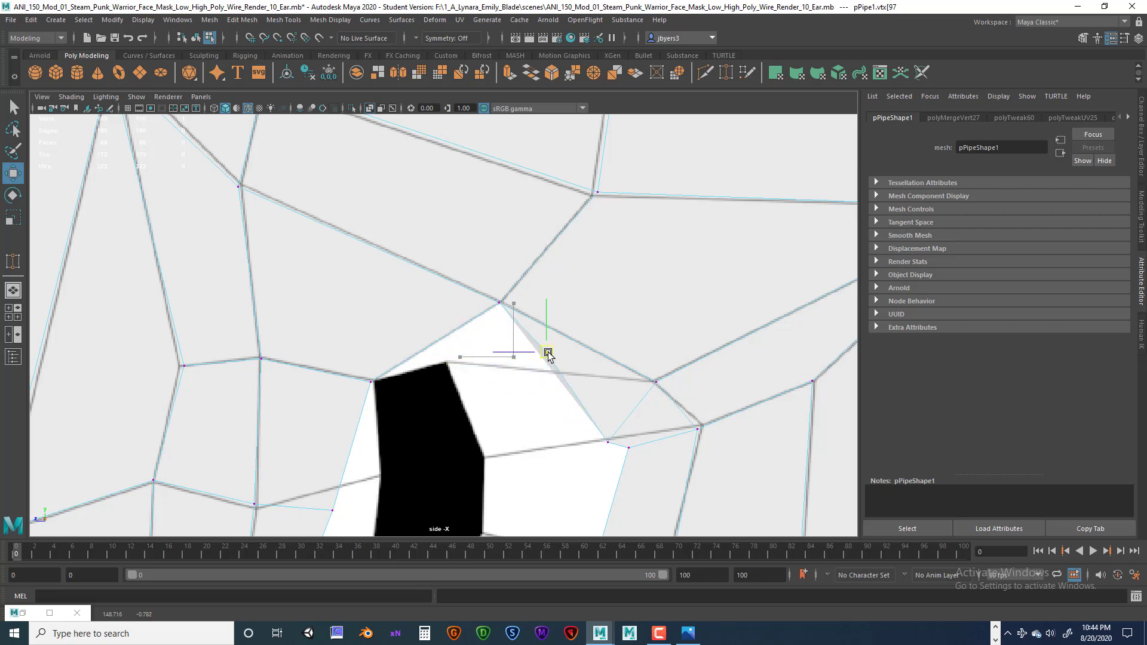
left_click(371, 381)
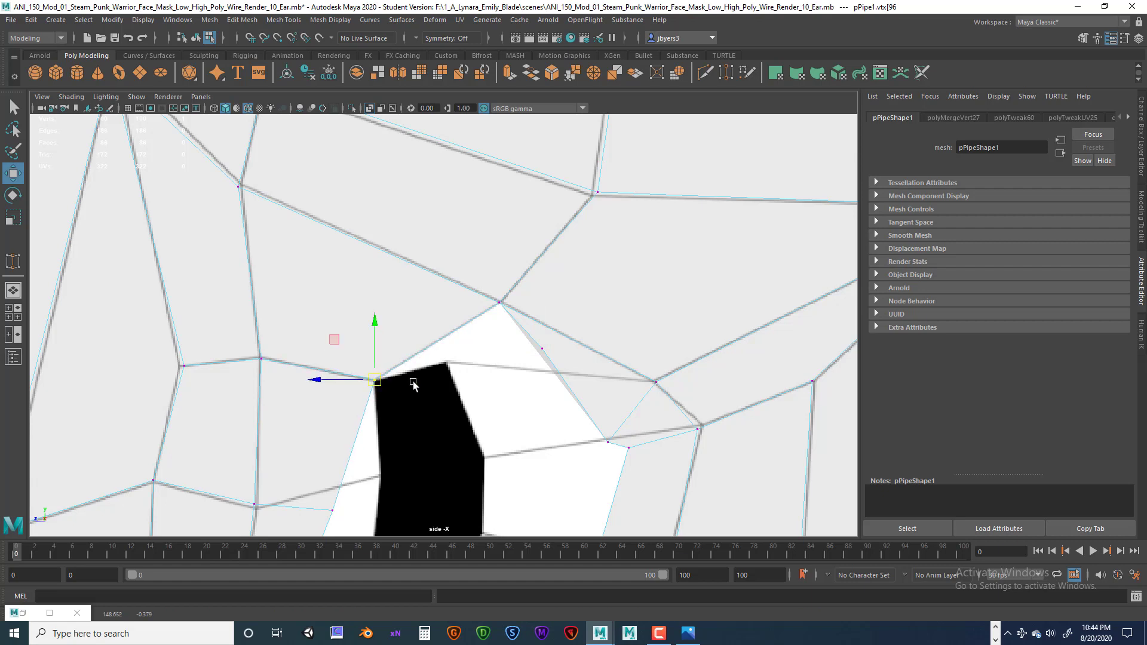
left_click(541, 351)
left_click_drag(541, 350, 500, 375)
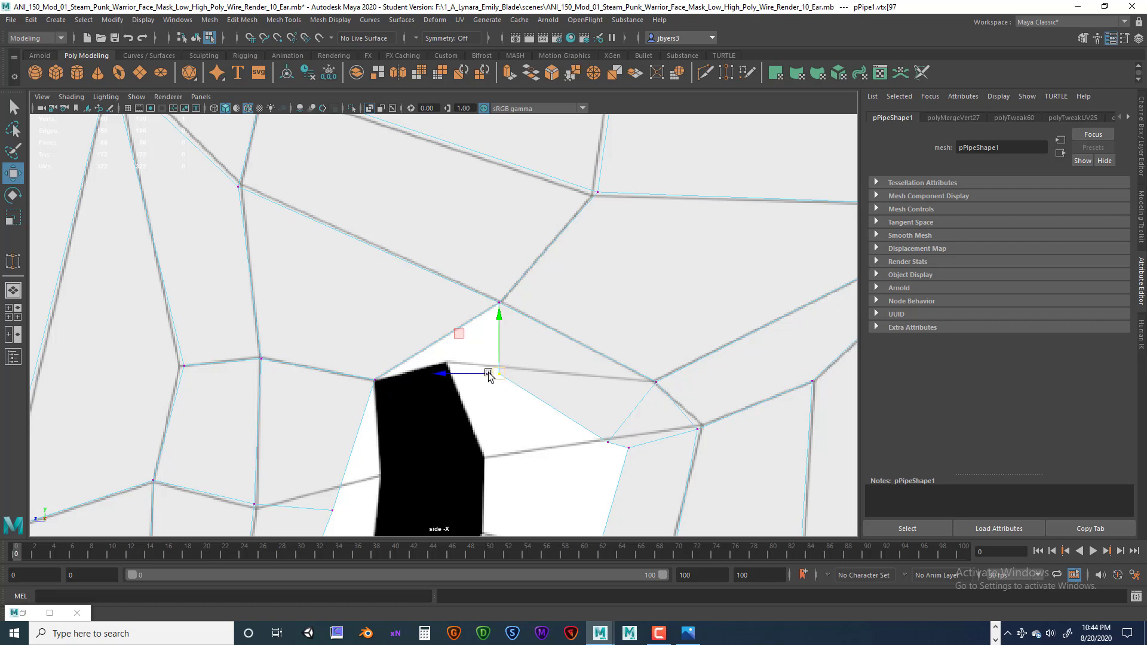
- Move the extruded ring's left and lower-left vertices onto the matching reference corners of the canal's left side
scroll(350, 462, "down", 10)
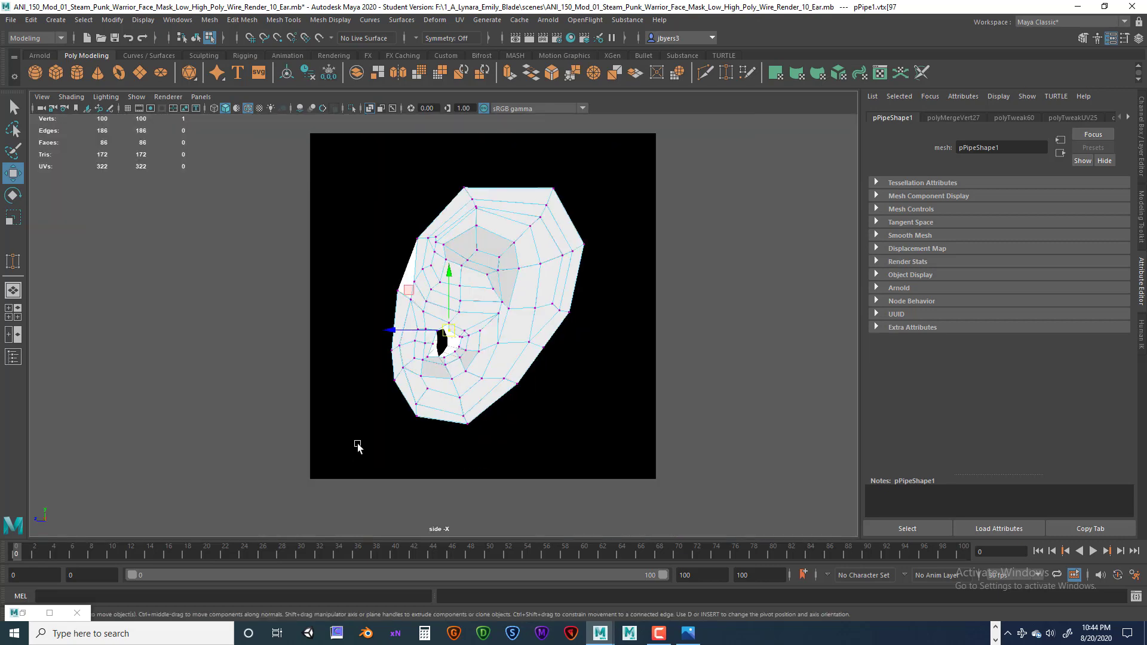
scroll(357, 447, "up", 4)
scroll(374, 406, "up", 6)
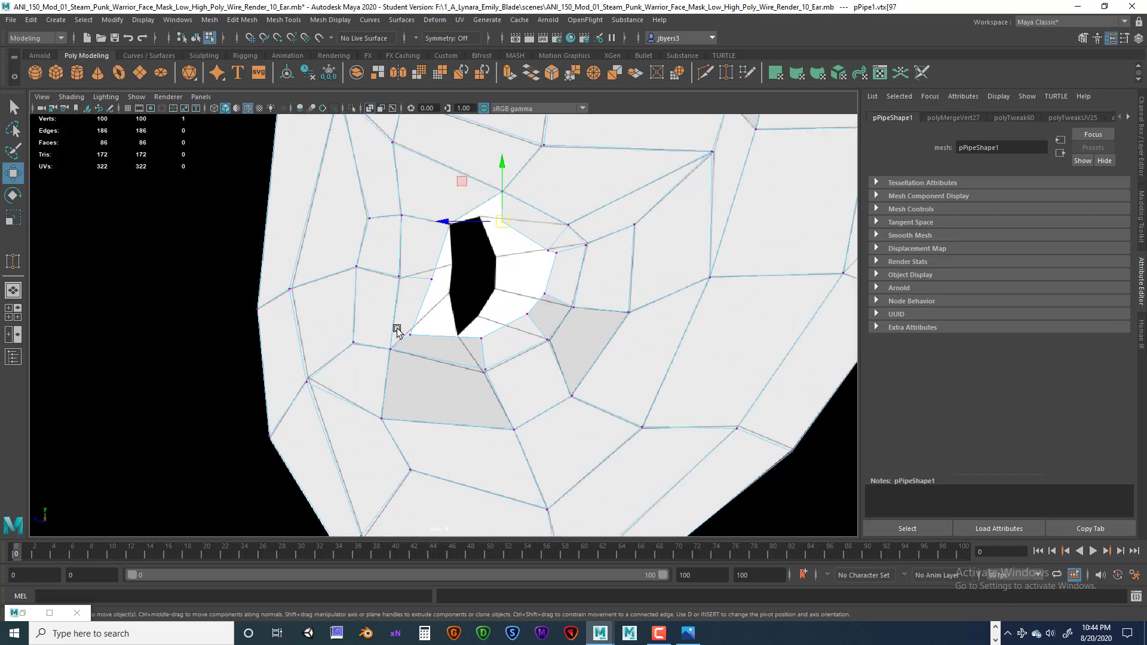
middle_click_drag(397, 332, 402, 397, "alt")
left_click(436, 344)
left_click_drag(436, 345, 456, 332)
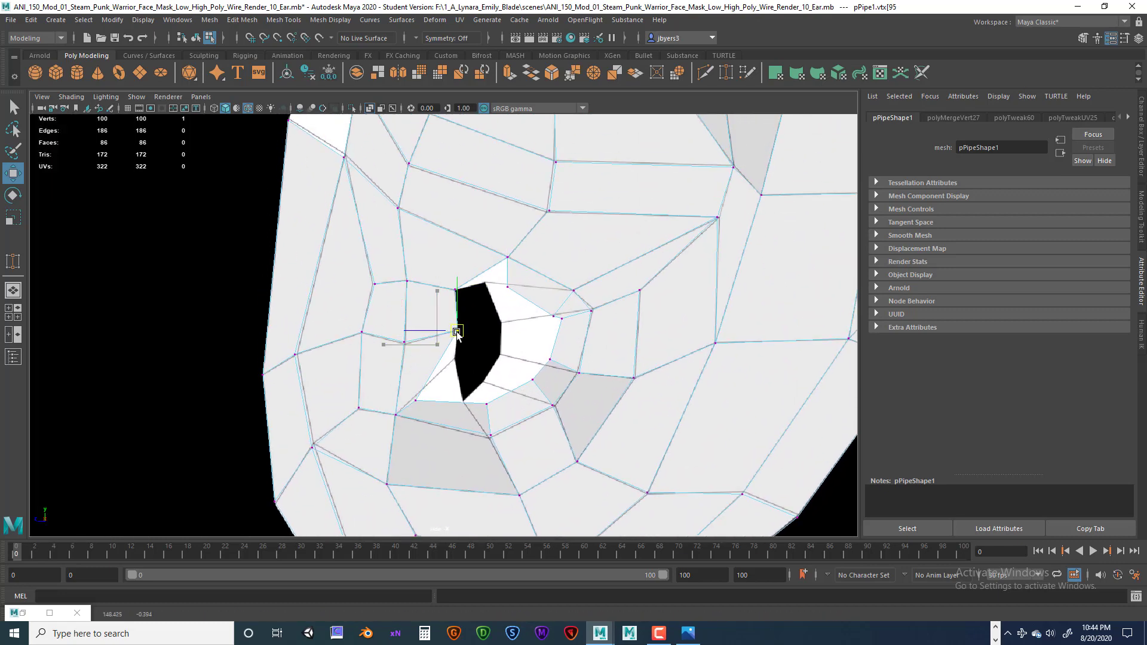
left_click(418, 401)
left_click_drag(417, 401, 452, 364)
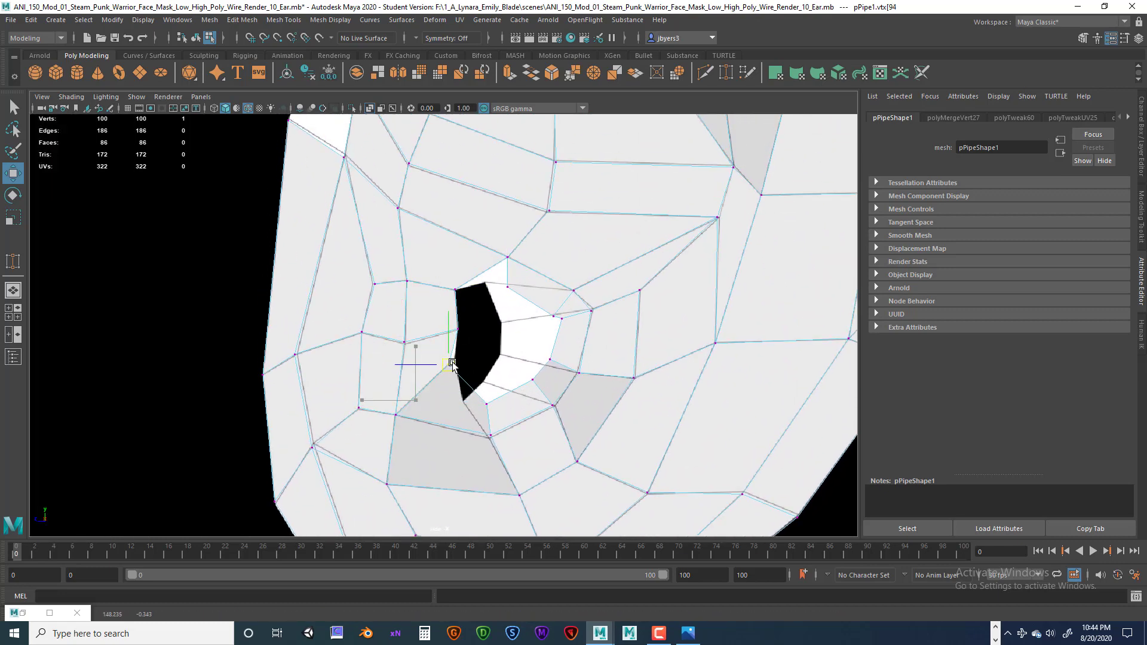
- Move the extruded ring's bottom, lower-right and right vertices onto the matching reference corners of the ear canal
left_click(486, 403)
left_click_drag(486, 403, 464, 399)
left_click(532, 379)
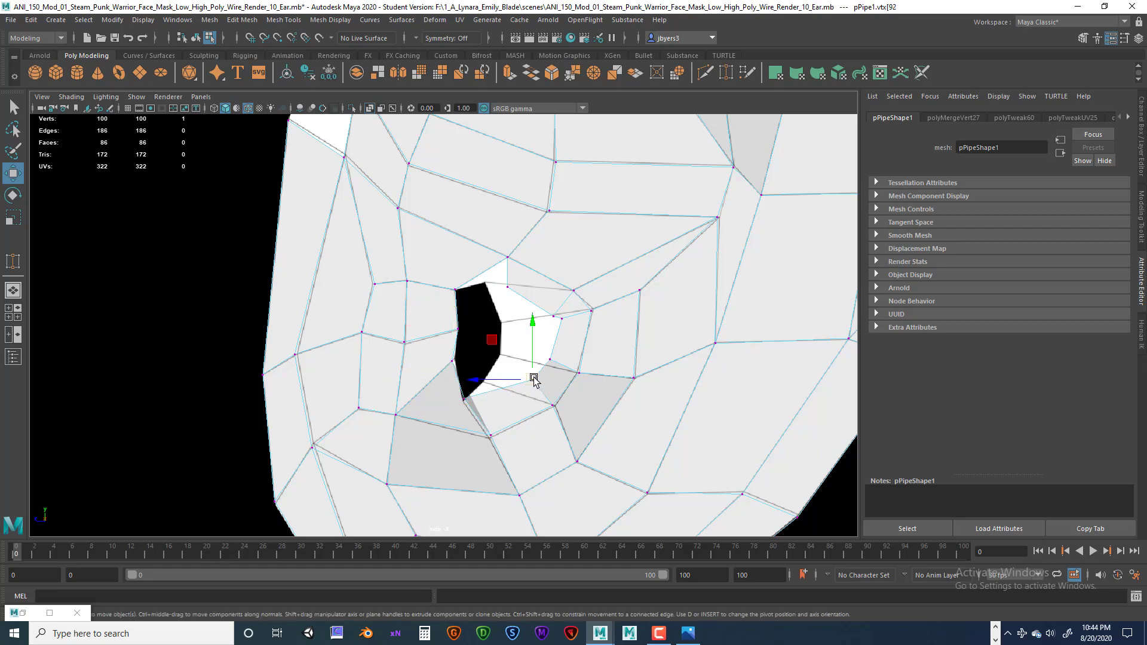
left_click_drag(533, 380, 484, 382)
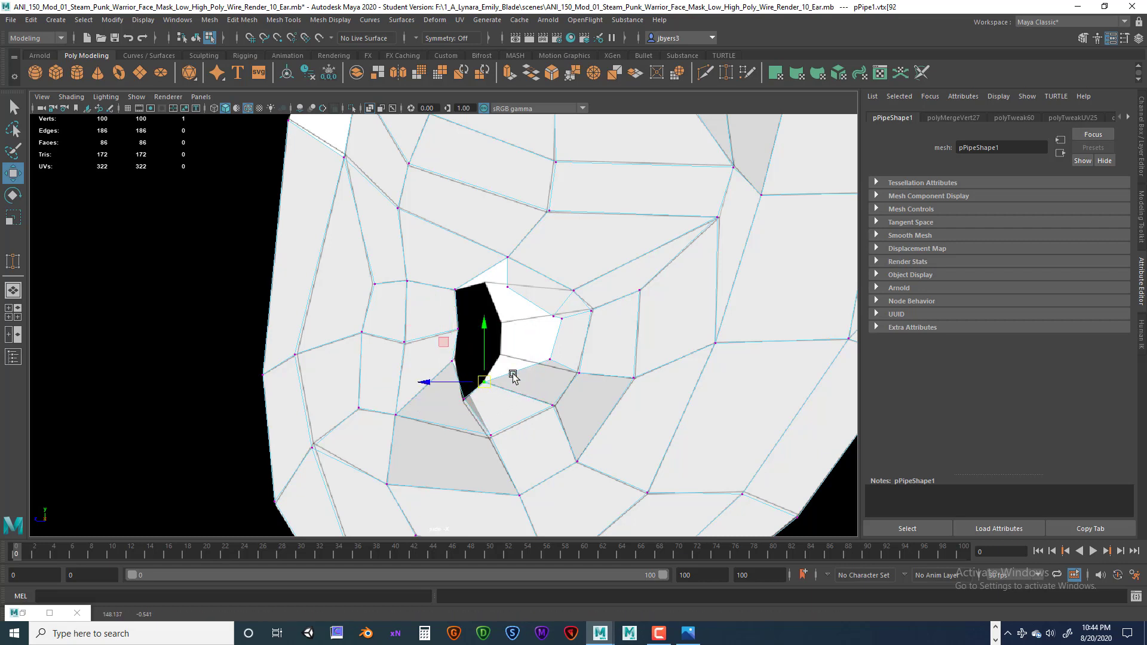
left_click(550, 359)
left_click_drag(550, 359, 500, 357)
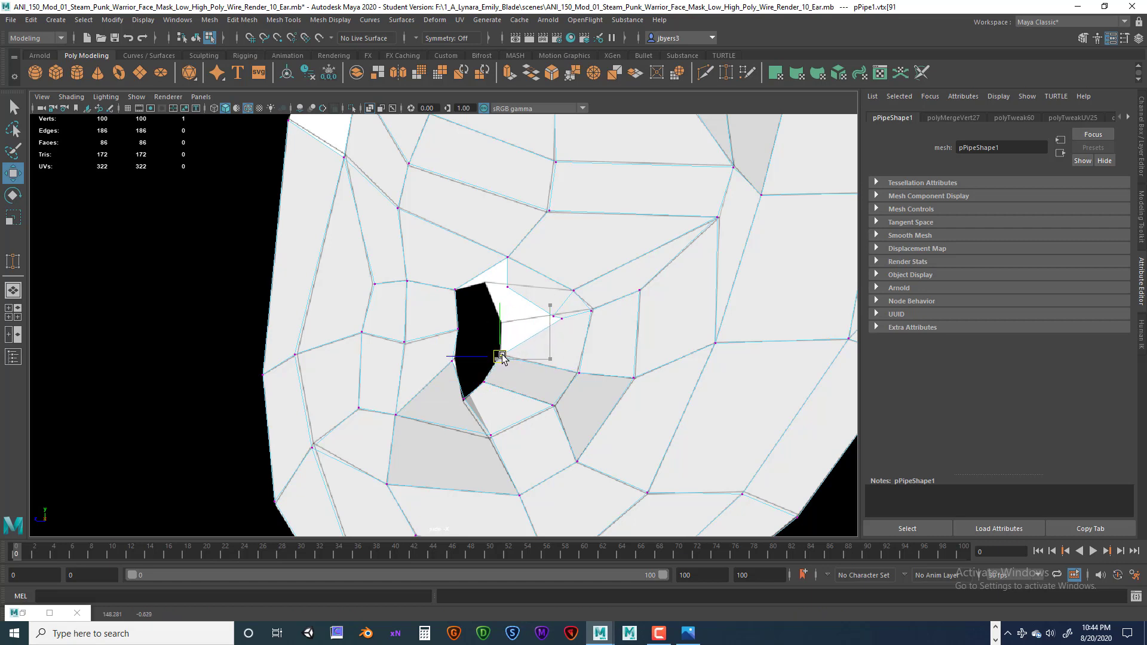
- Pull the two free vertices at the canal's upper right inward to the canal's right edge and align one with the upper-right reference corner
left_click(561, 316)
left_click_drag(563, 317, 501, 317)
left_click(554, 316)
scroll(501, 318, "up", 5)
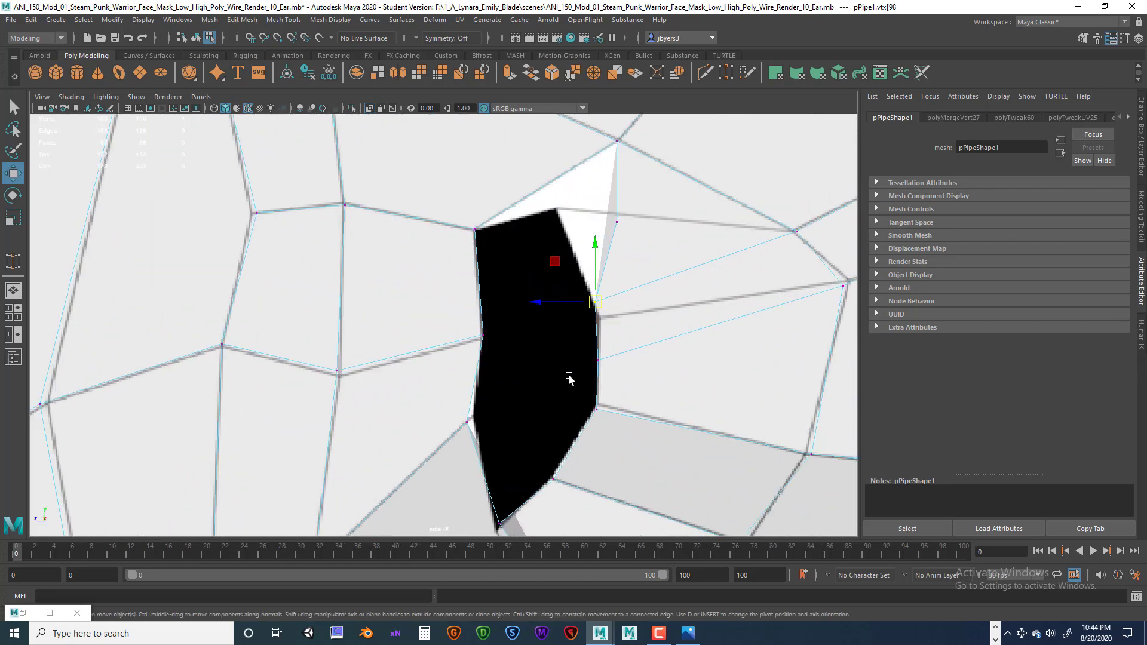
middle_click_drag(546, 411, 526, 426, "alt")
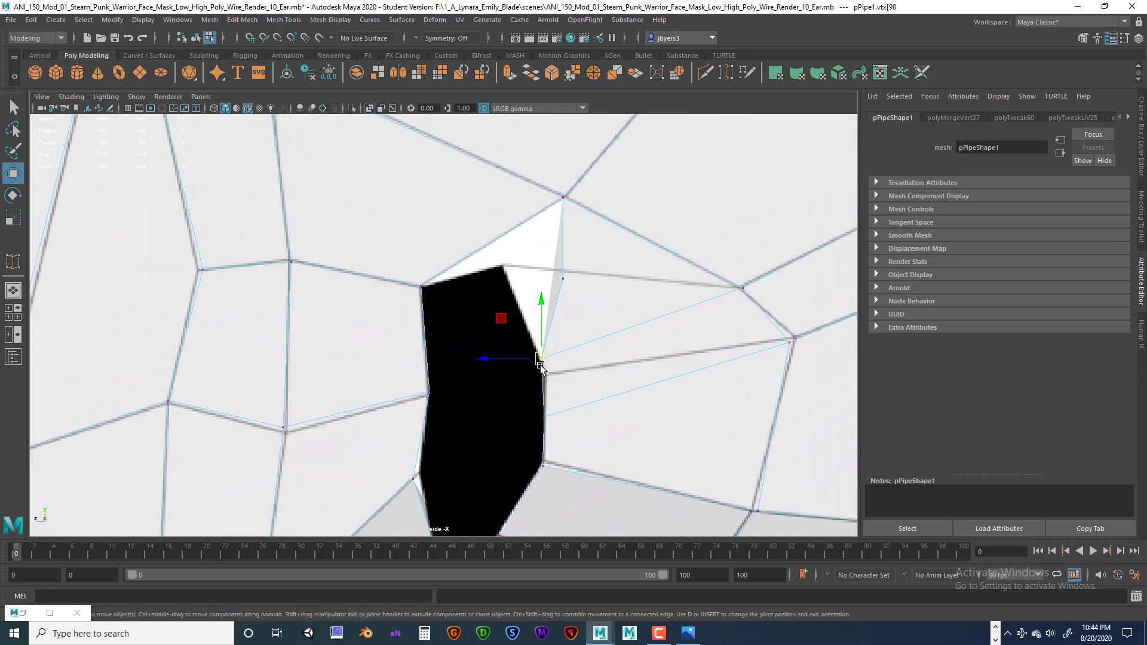
left_click_drag(540, 364, 546, 367)
- Move the free vertex above the canal onto the reference's top canal corner
left_click(564, 277)
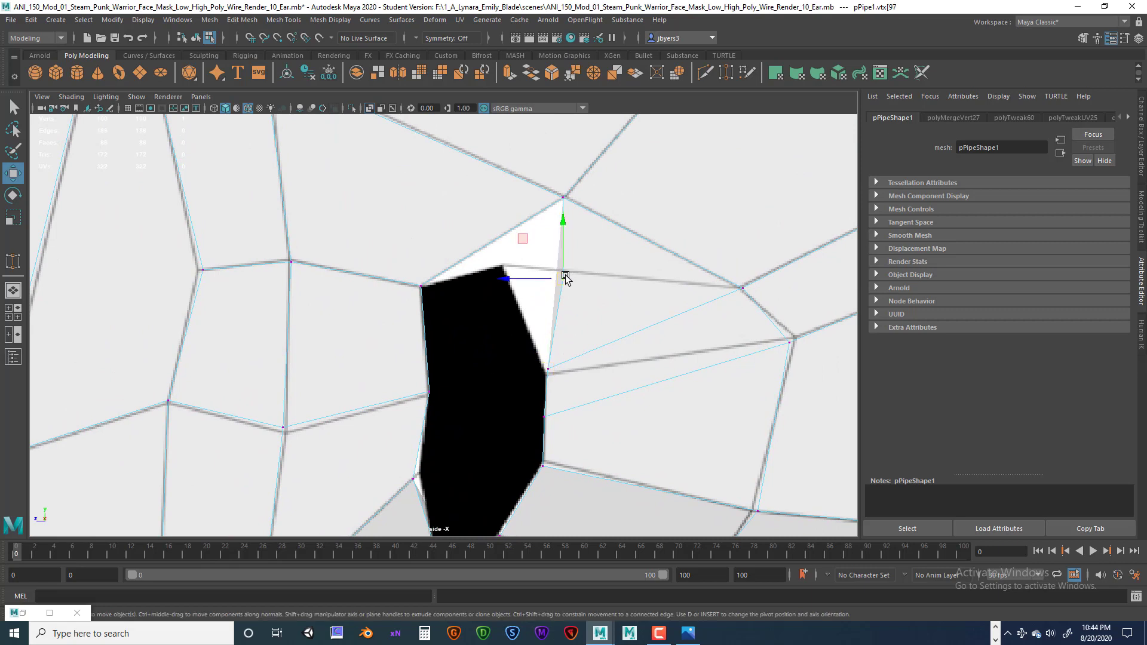
left_click_drag(565, 276, 500, 265)
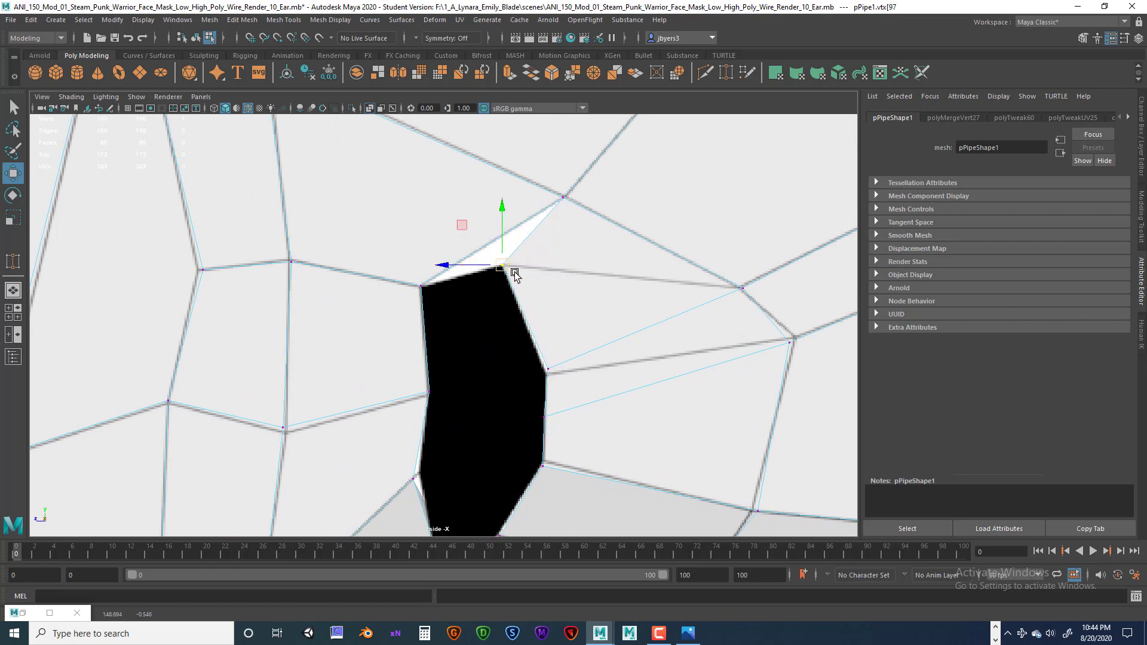
scroll(571, 335, "down", 5)
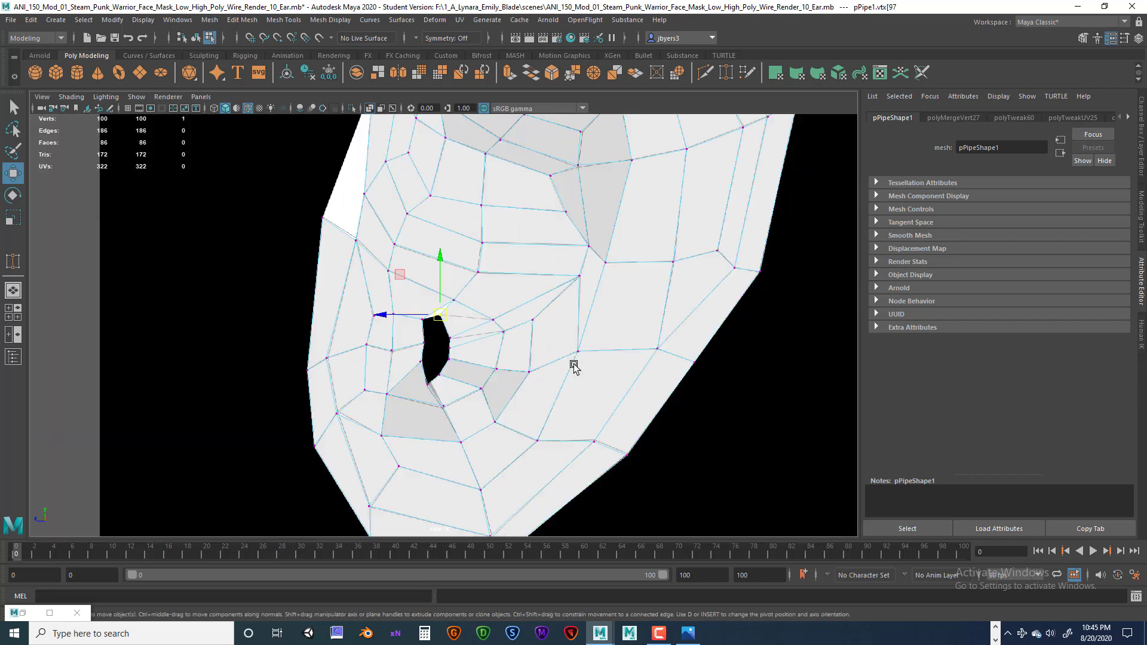
- Delete the two misaligned faces to the upper right of the ear canal
scroll(574, 361, "up", 3)
scroll(575, 347, "up", 2)
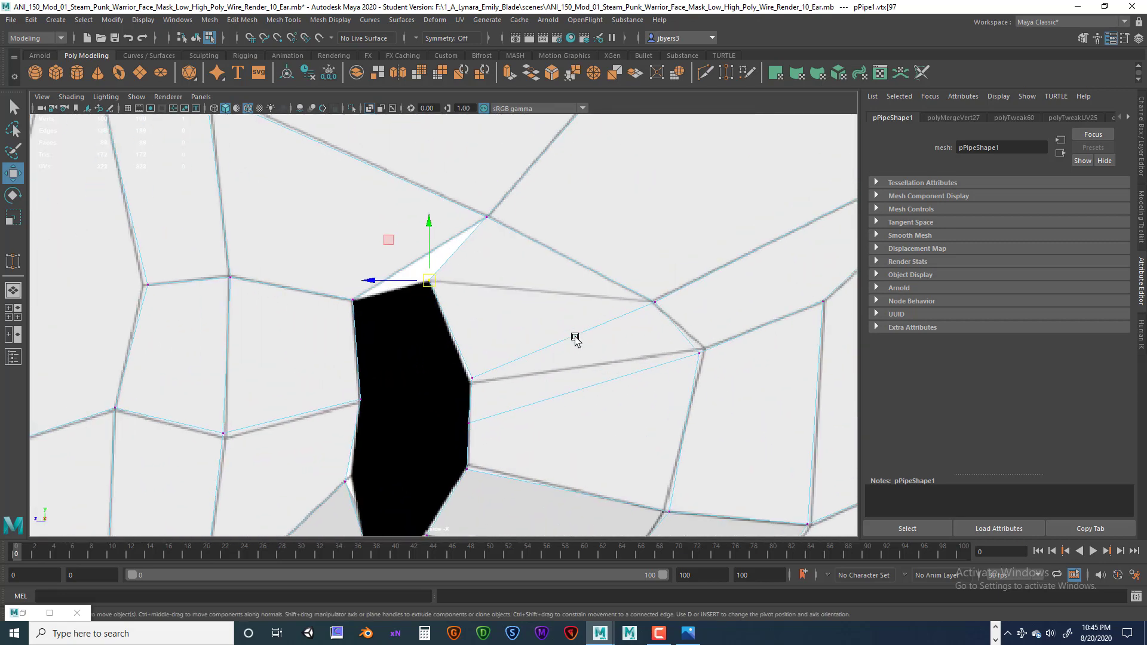
right_click_drag(524, 311, 521, 334)
left_click(532, 317)
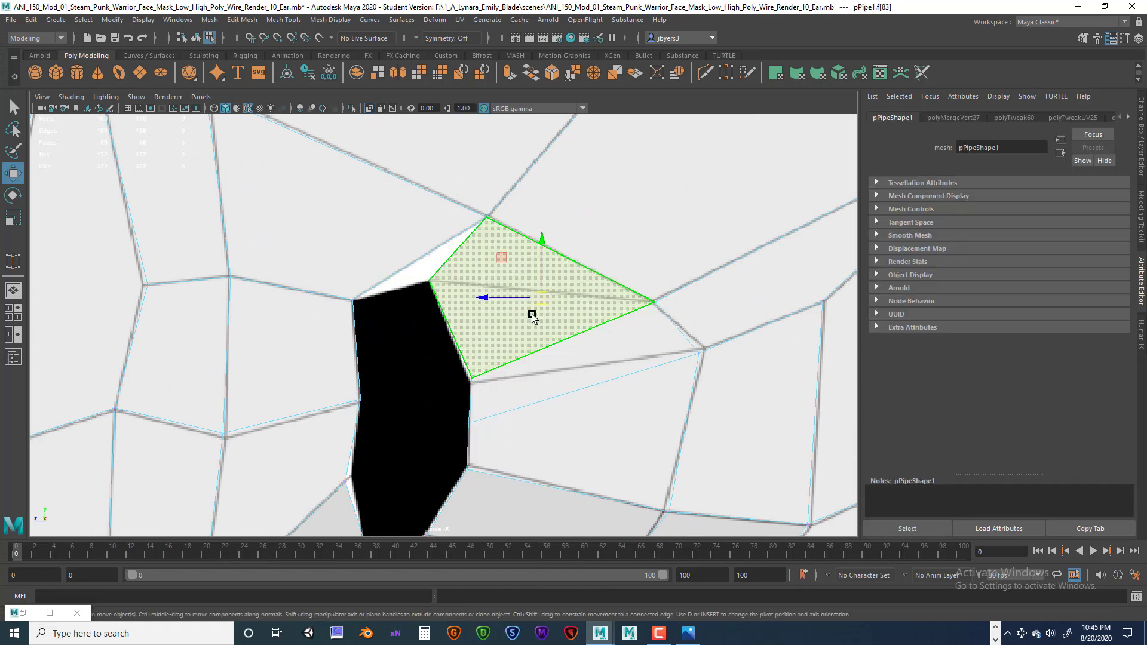
key("Delete")
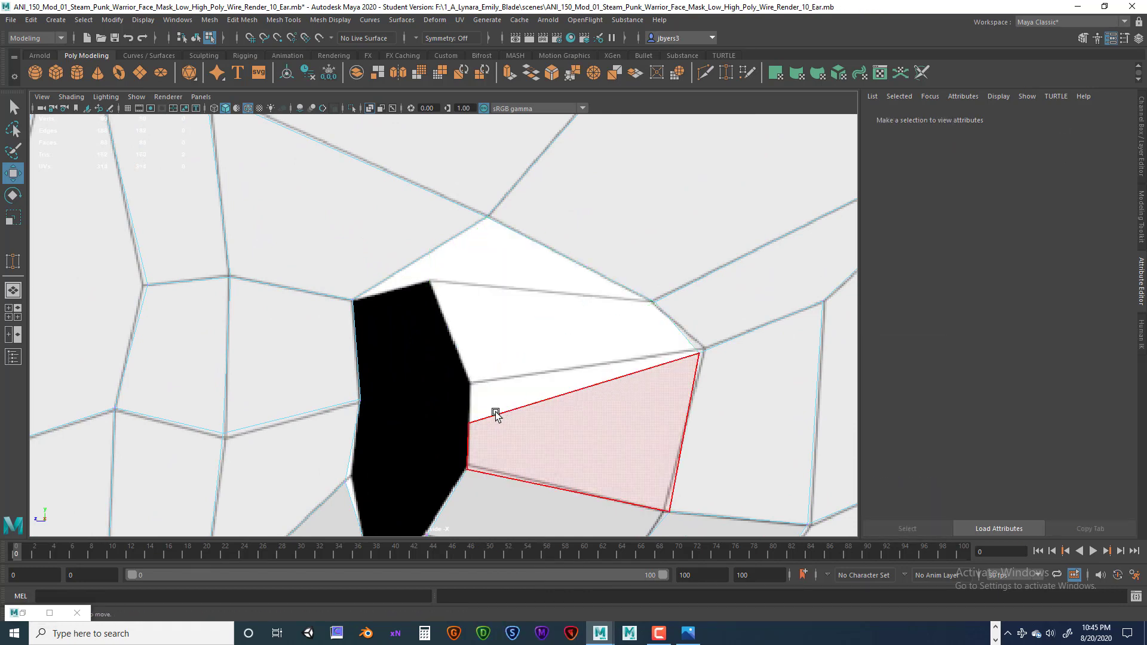
- Raise the open vertex on the canal's right side to the upper-right canal corner and align the face's outer vertex with its reference junction
right_click_drag(482, 305, 451, 334)
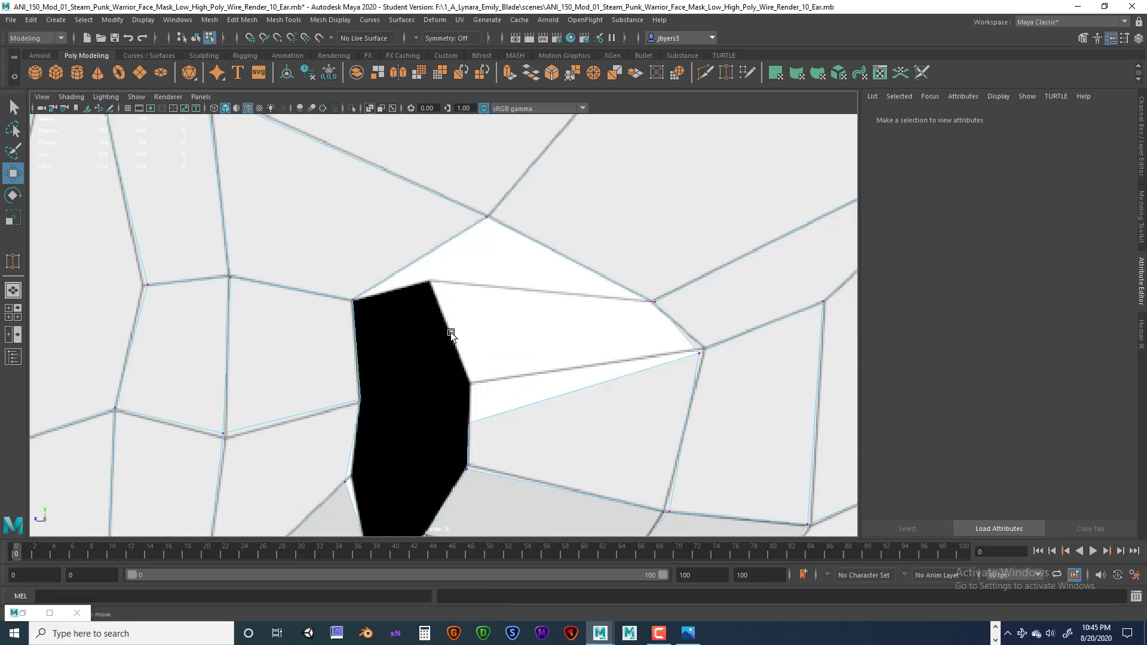
left_click(468, 421)
left_click_drag(468, 422, 470, 382)
left_click(699, 354)
left_click_drag(699, 352, 702, 347)
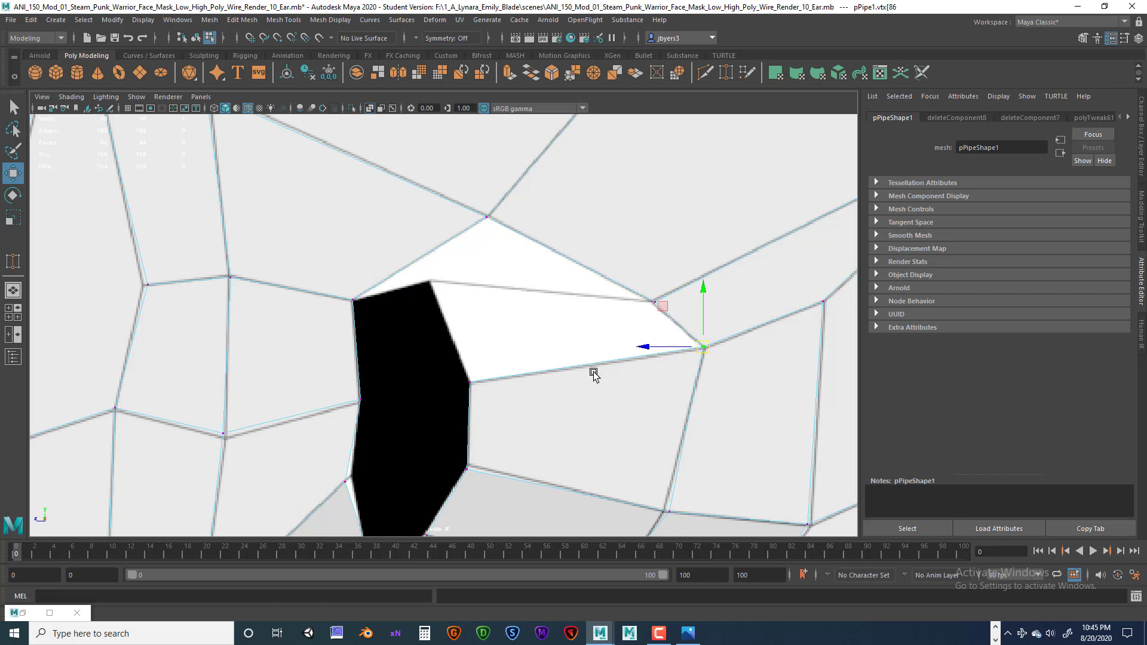
- Select the reference image plane and examine the ear mesh against it in the side and perspective views
right_click(471, 313)
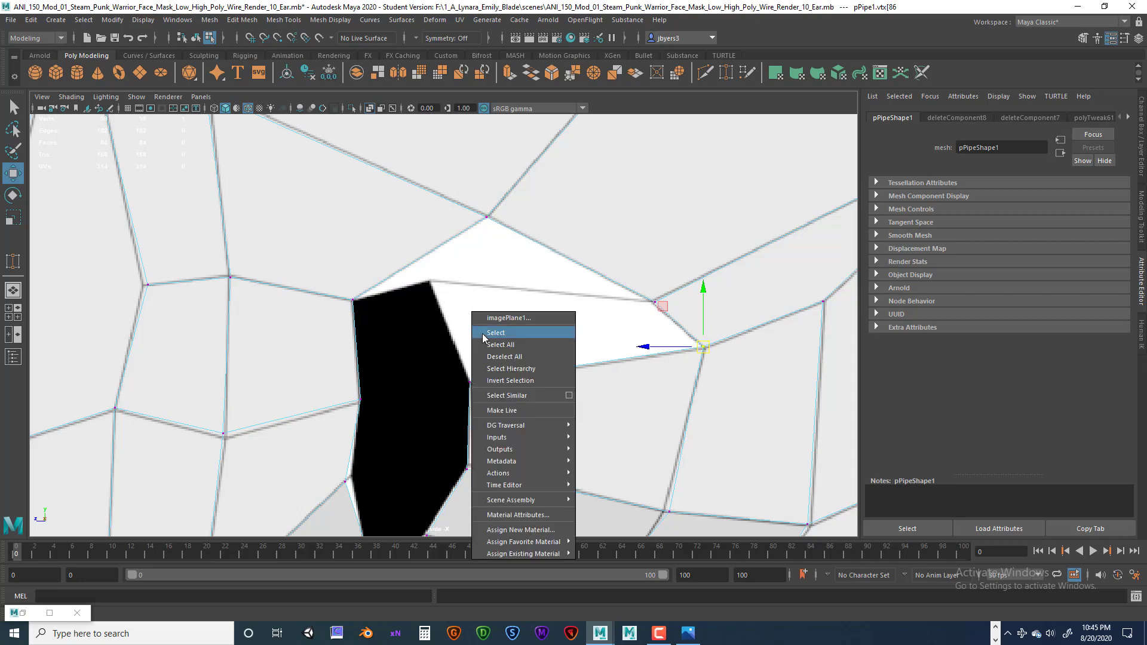
left_click(485, 331)
key("f")
scroll(497, 323, "up", 2)
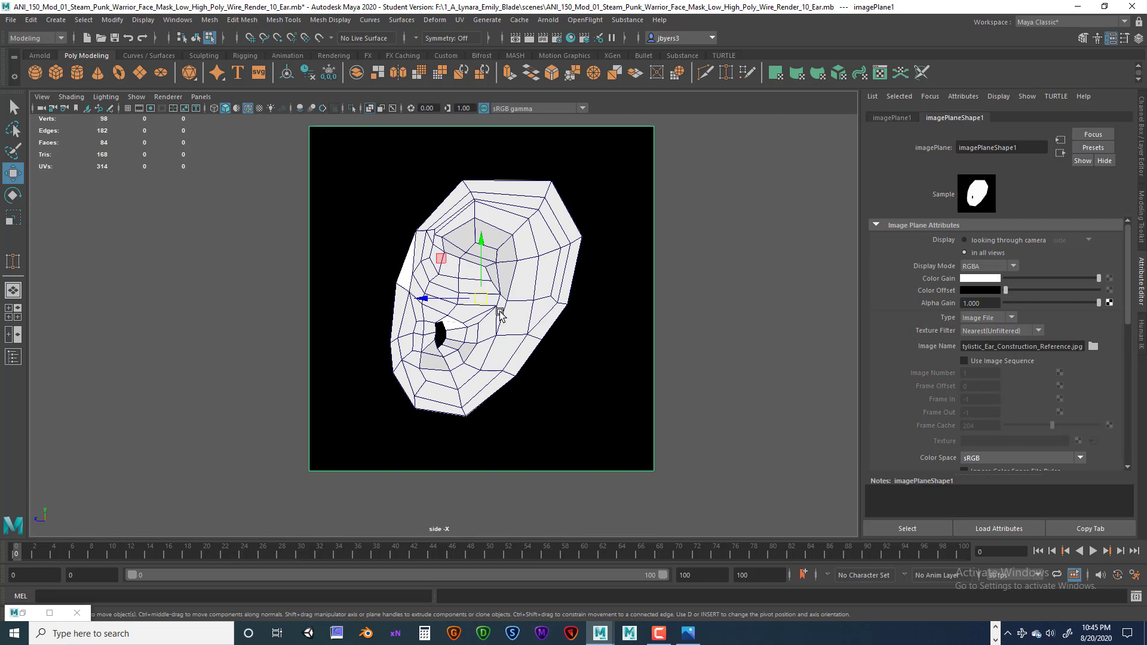
key("space")
key("space")
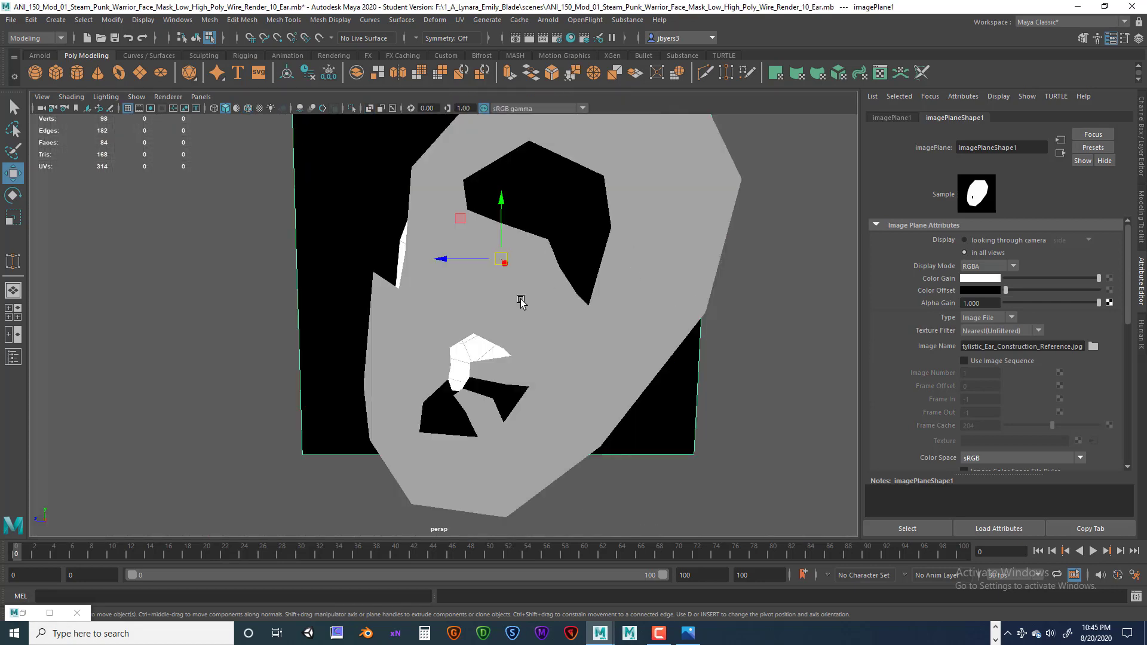
left_click_drag(517, 297, 514, 334, "alt")
key("space")
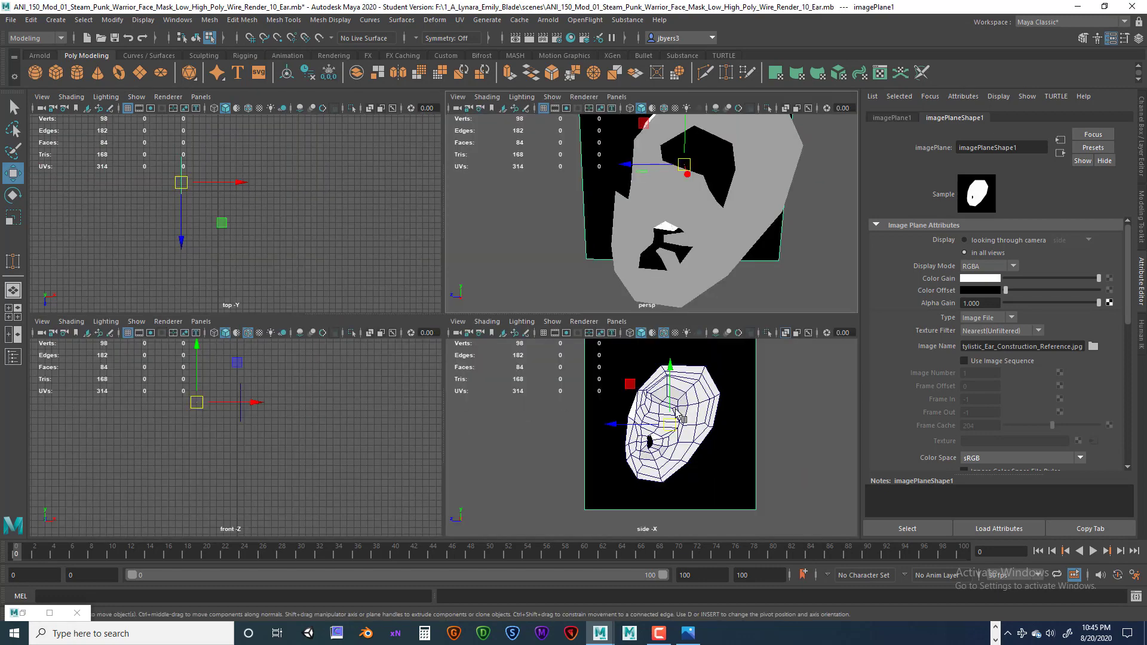
key("space")
- Create a four-sided polygon over the upper part of the gap above the canal with the Create Polygon tool, following the reference outline
scroll(520, 333, "up", 8)
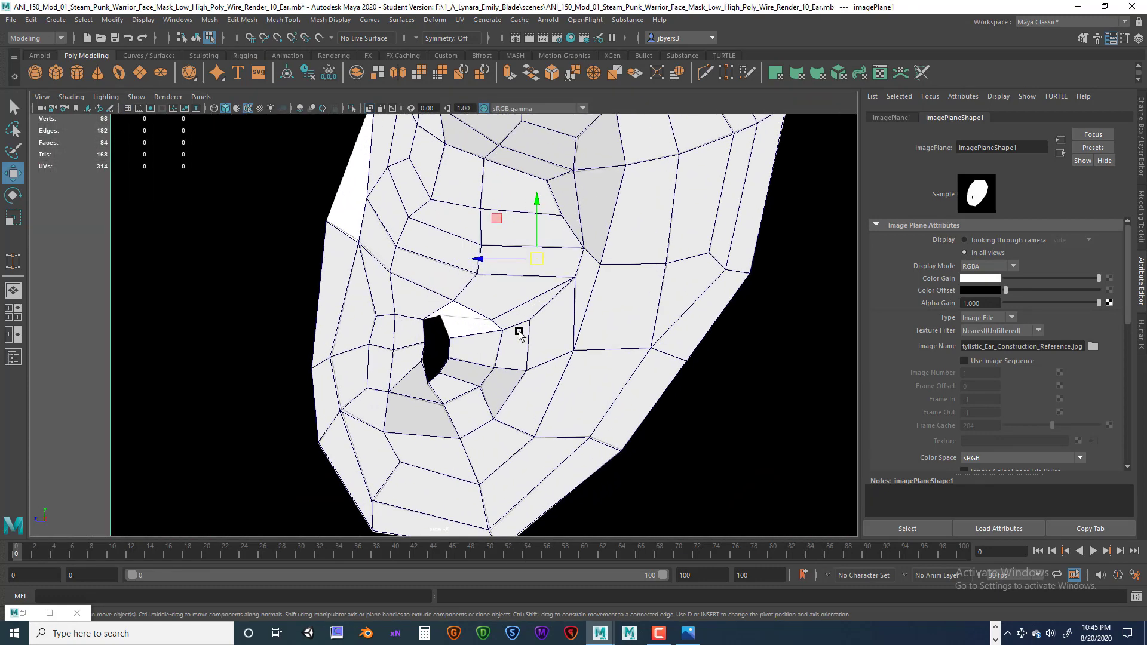
scroll(519, 333, "up", 3)
scroll(505, 325, "up", 6)
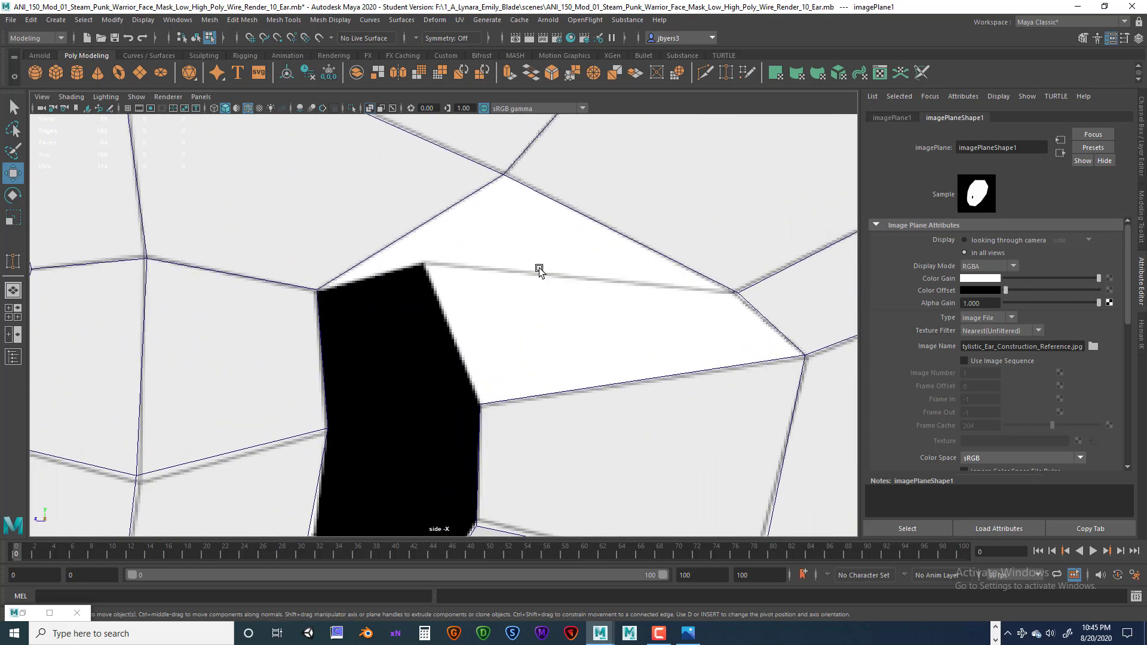
right_click(539, 270, "shift")
key("space")
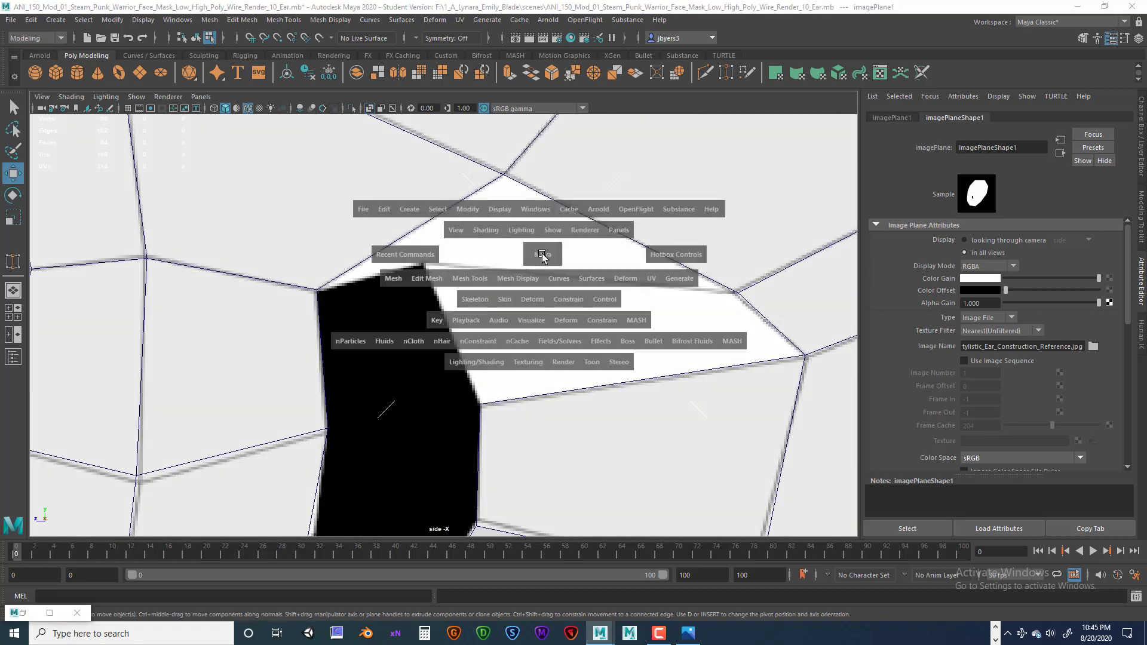
left_click(472, 278)
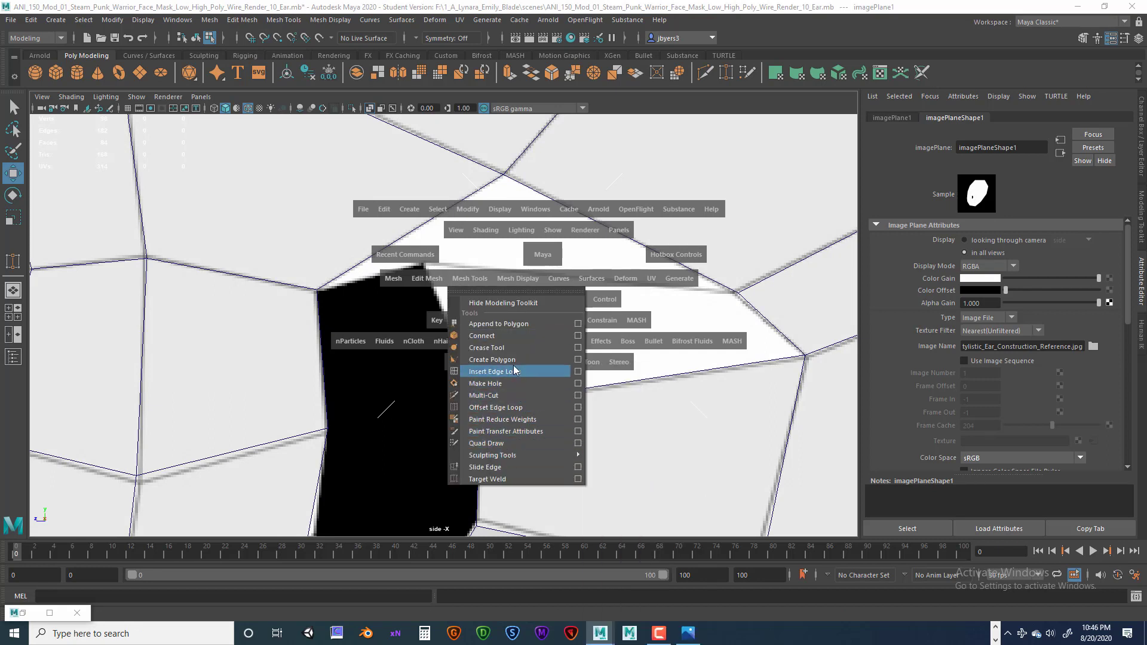
left_click(578, 359)
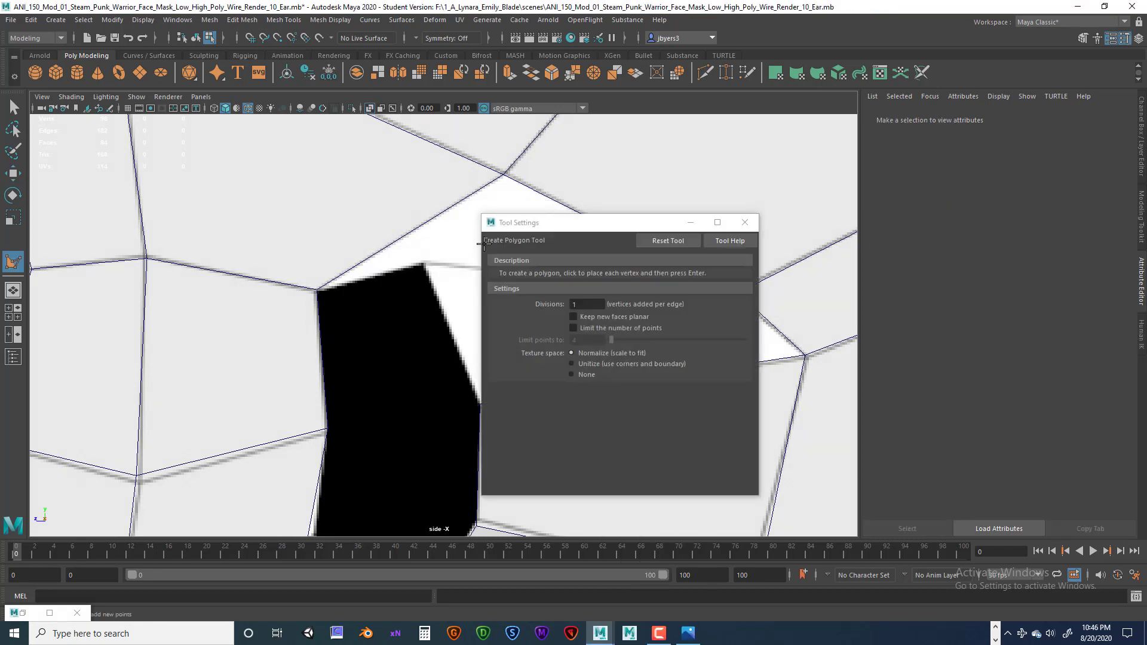
left_click(744, 223)
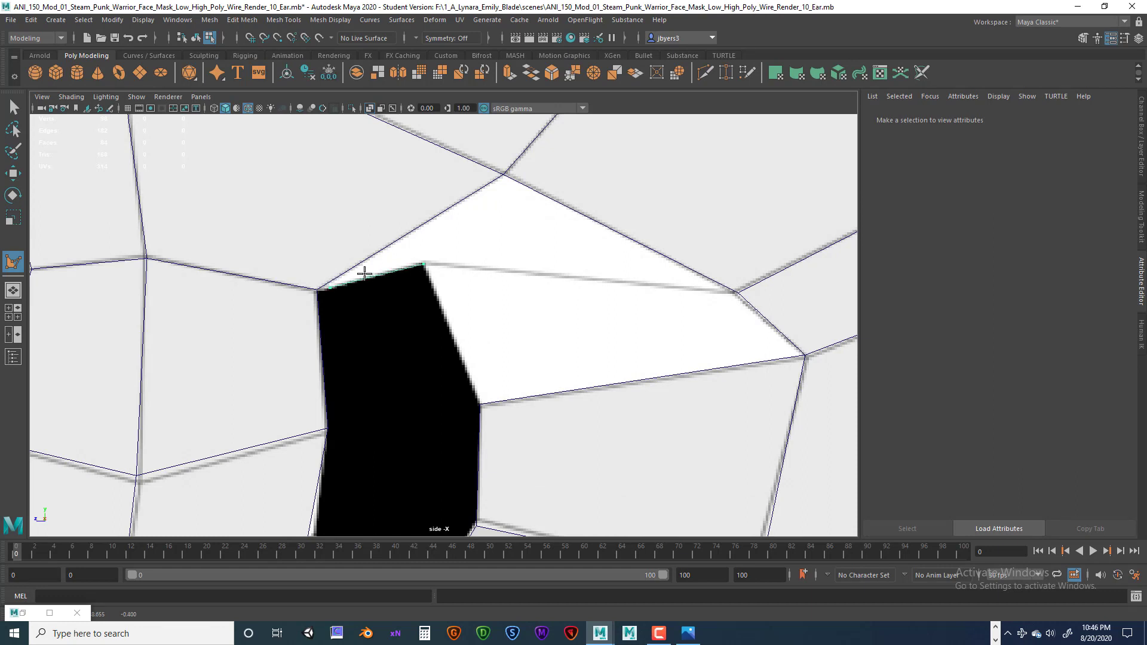
left_click(504, 181)
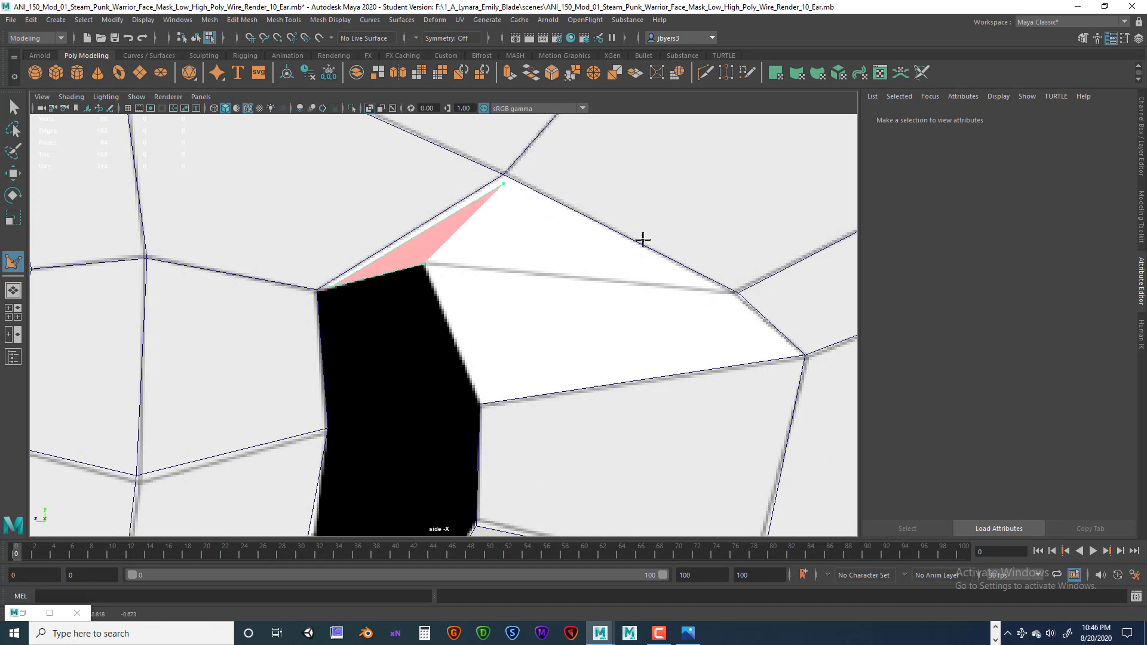
left_click(721, 291)
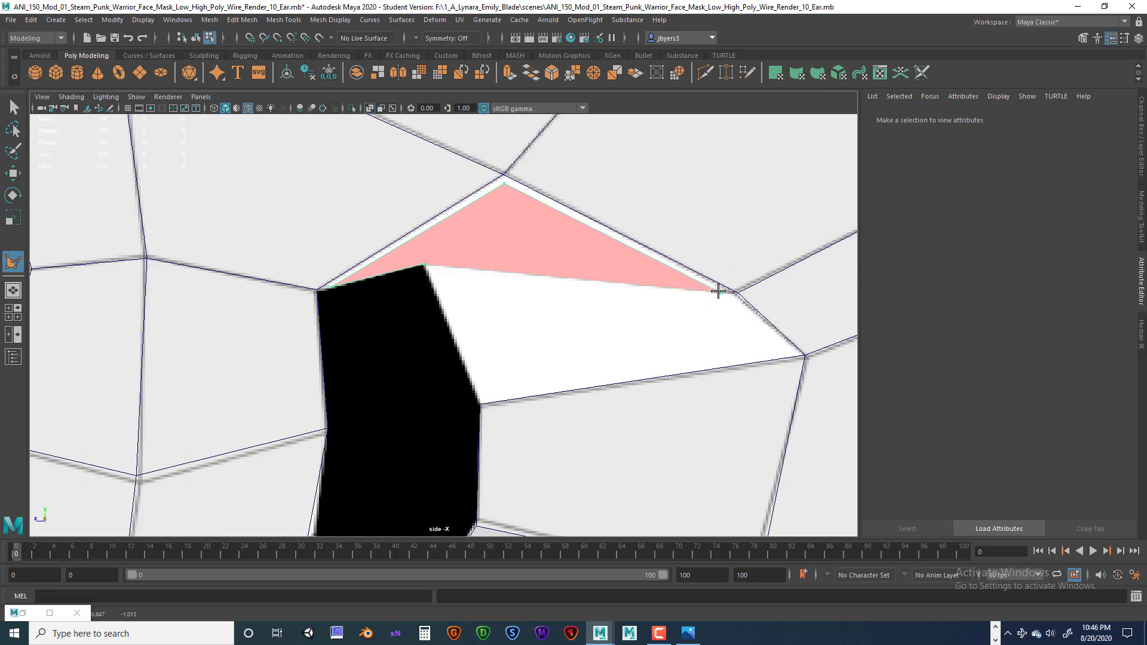
key("Return")
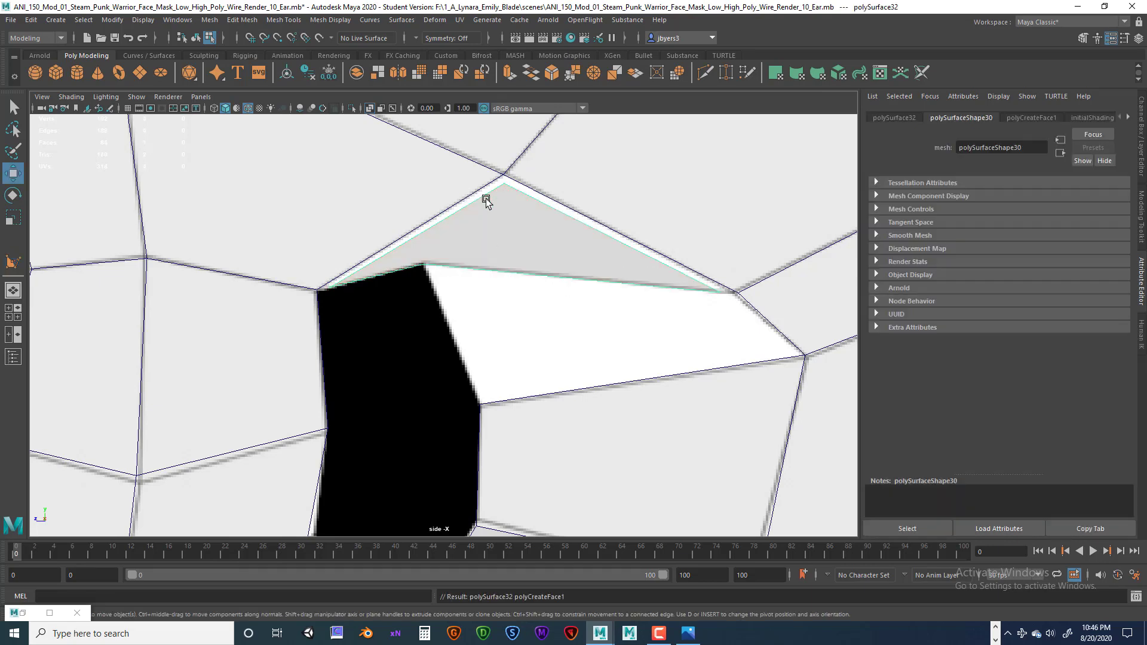
- Switch to object selection and select both the ear mesh and the new polygon above the canal
right_click_drag(487, 197, 514, 248)
key("a")
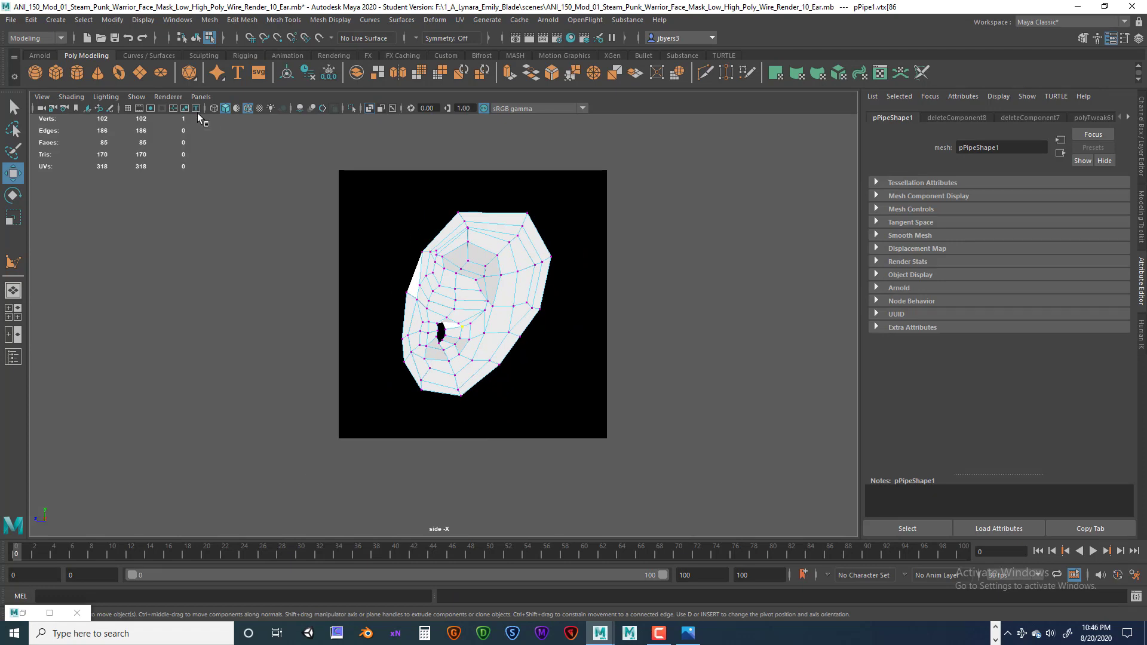
left_click(196, 37)
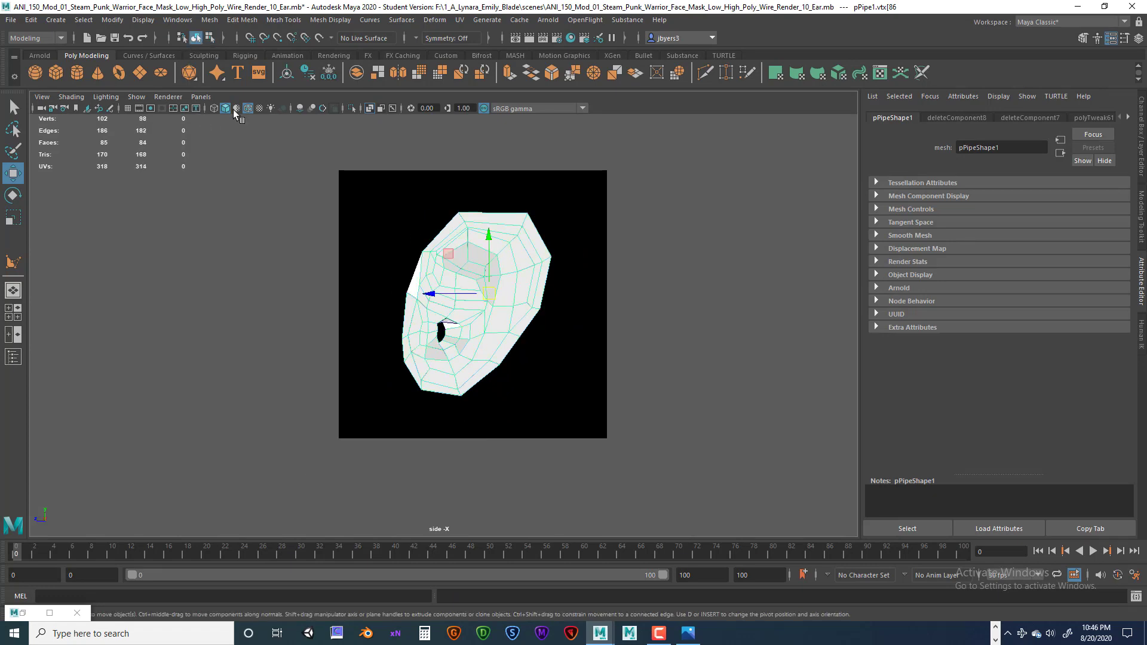
scroll(516, 291, "up", 5)
scroll(517, 291, "down", 6)
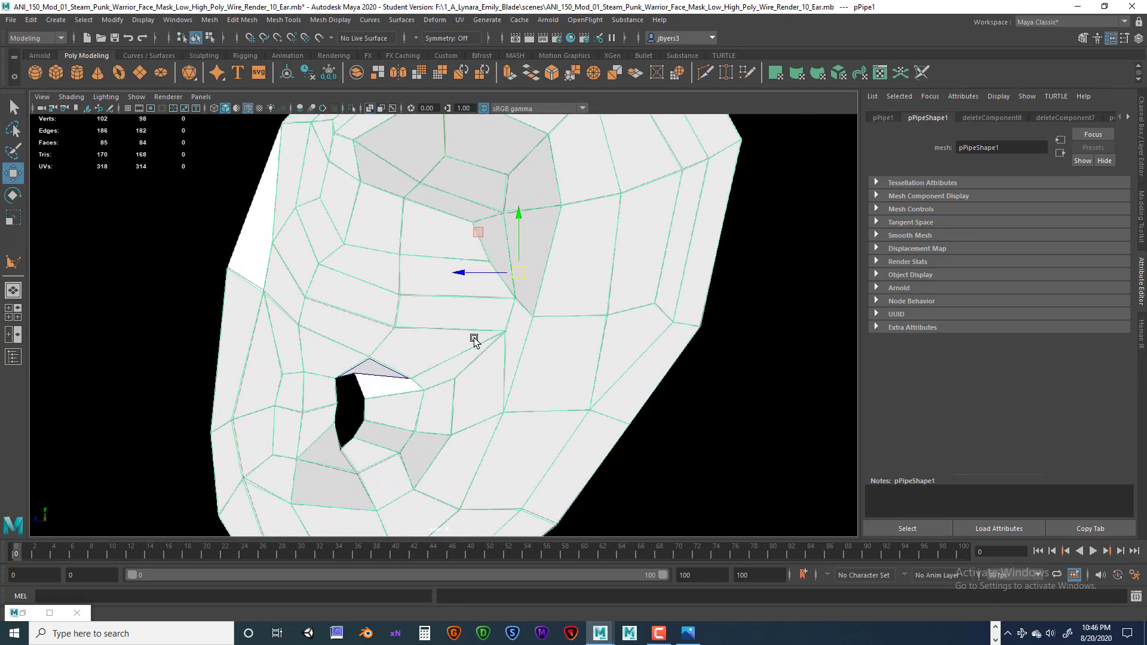
scroll(475, 332, "up", 4)
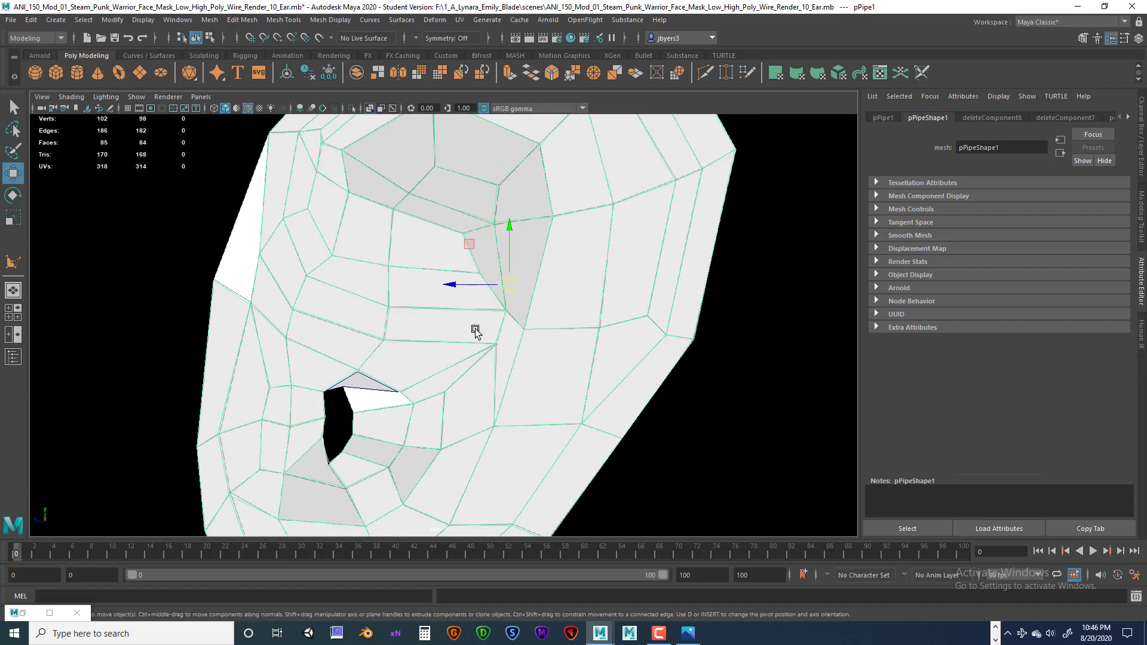
scroll(476, 332, "down", 5)
scroll(475, 332, "up", 5)
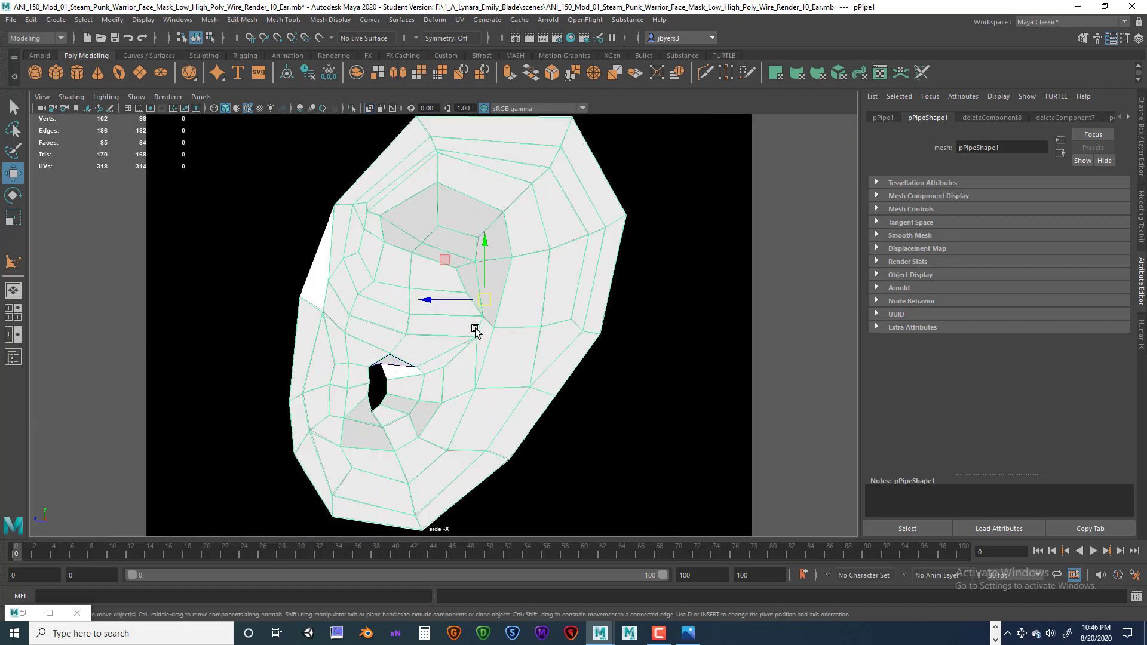
middle_click_drag(459, 384, 511, 338, "alt")
scroll(571, 251, "up", 4)
scroll(521, 310, "up", 4)
middle_click_drag(575, 241, 540, 291, "alt")
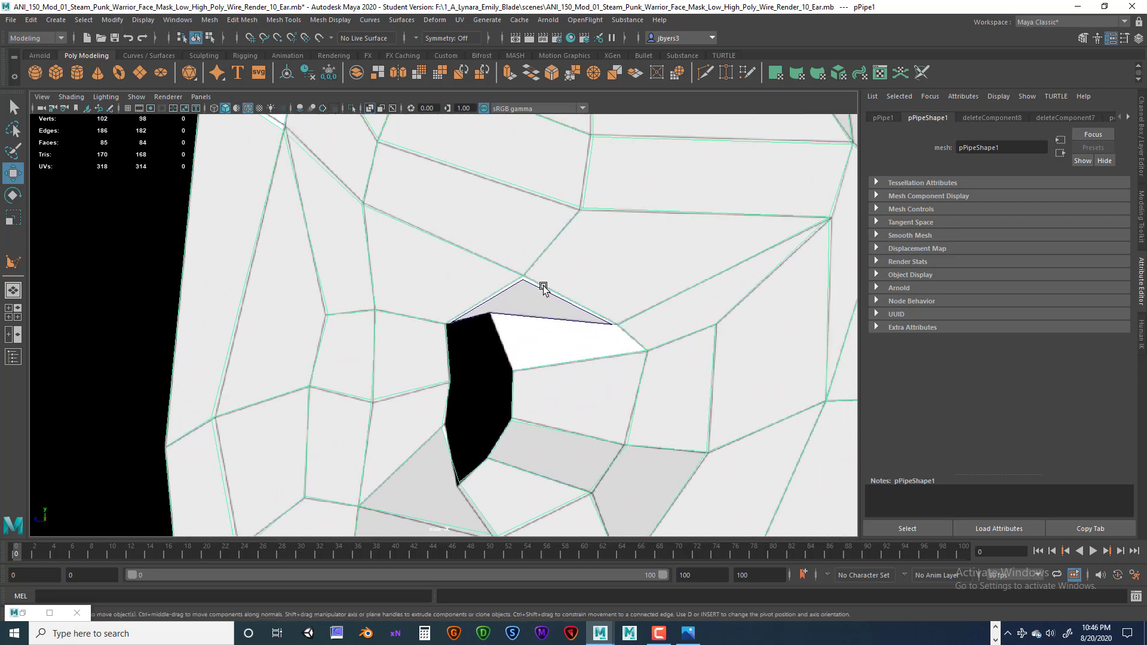
left_click(537, 301, "shift")
- Center the new polygon's pivot and move the polygon along X toward the ear mesh
scroll(600, 279, "down", 5)
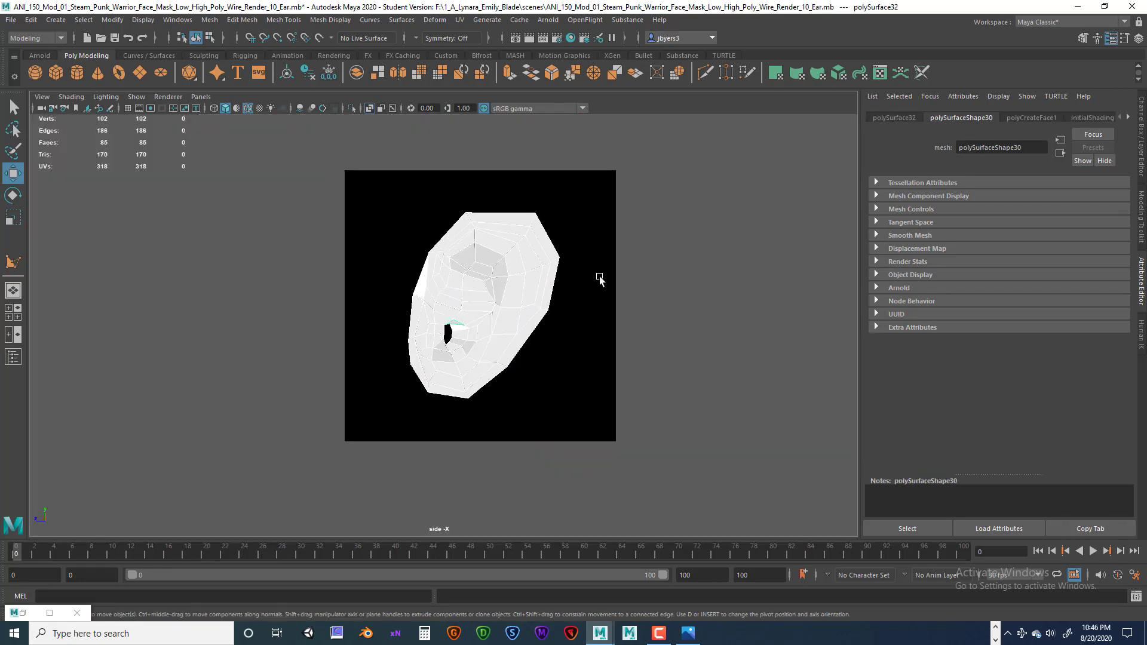
key("space")
key("space")
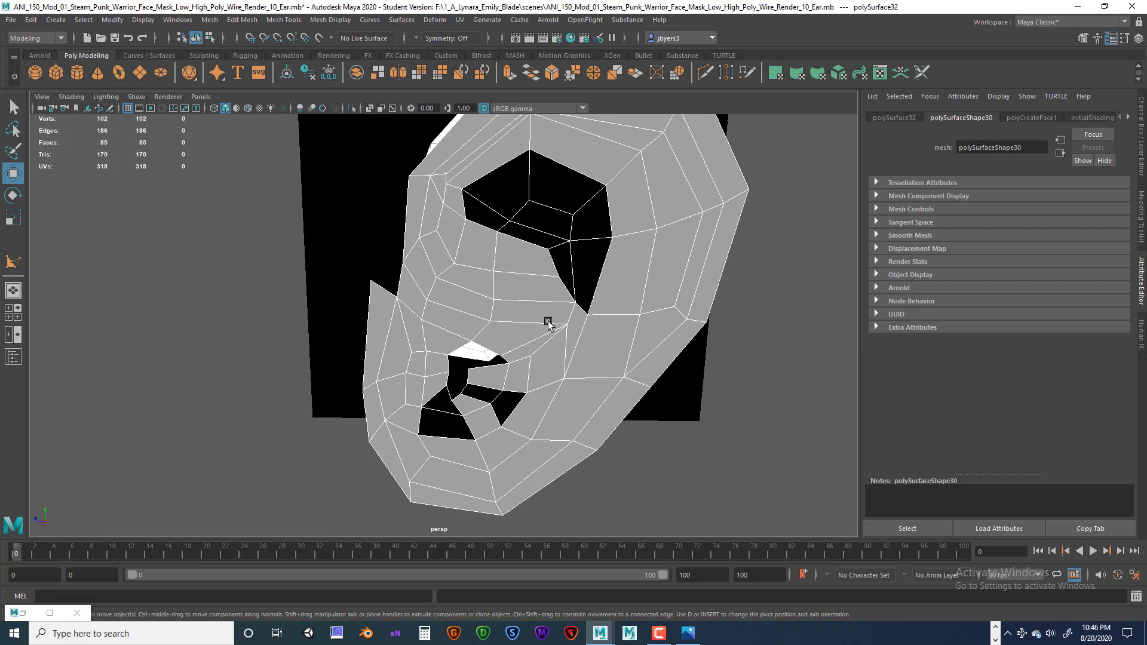
left_click_drag(527, 338, 418, 428, "alt")
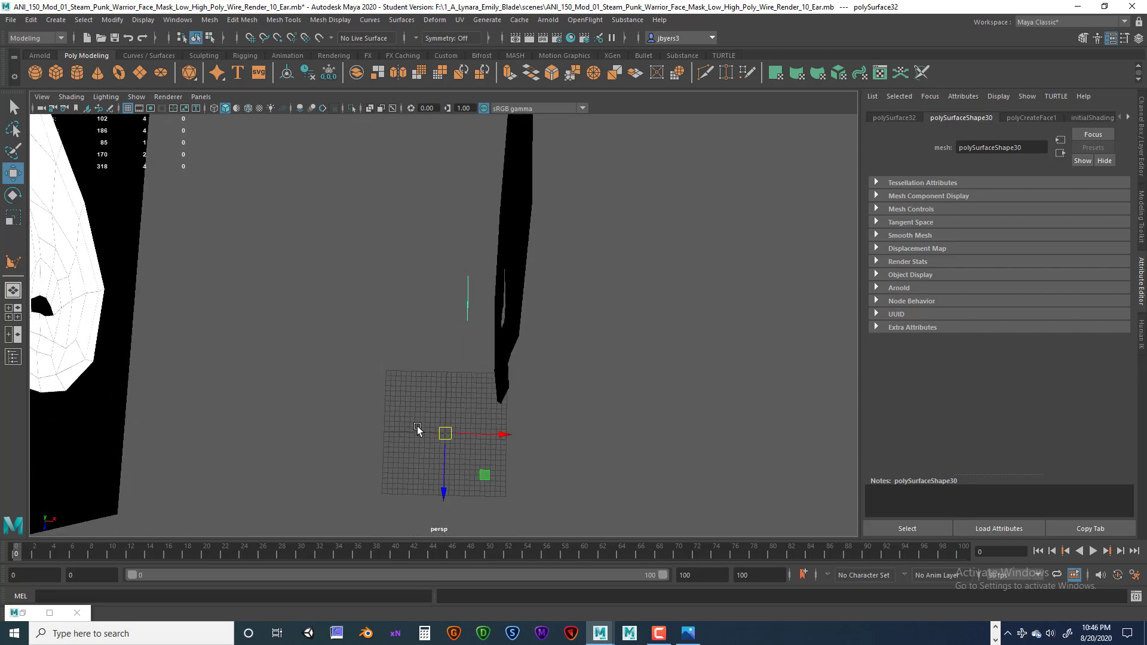
left_click(286, 73)
left_click_drag(526, 298, 562, 299)
- Examine the moved polygon's position relative to the ear in the perspective, top and side views
left_click_drag(558, 338, 392, 290, "alt")
right_click_drag(393, 289, 422, 315, "alt")
left_click_drag(422, 315, 301, 305, "alt")
key("space")
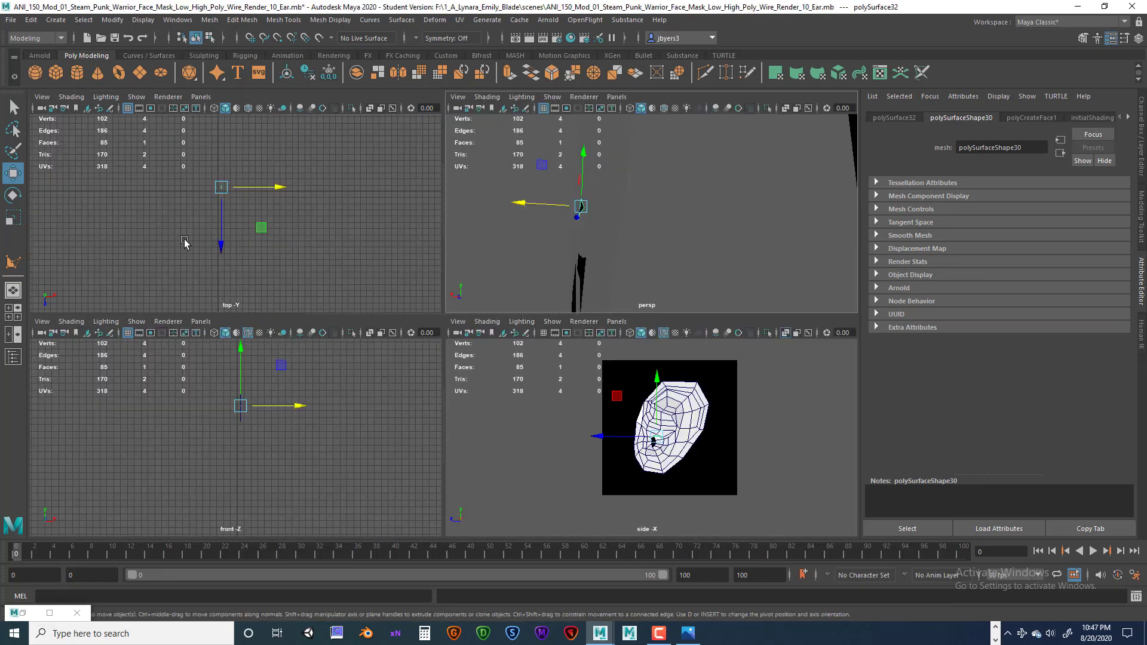
key("space")
right_click_drag(316, 266, 330, 249, "alt")
middle_click_drag(330, 248, 346, 374, "alt")
key("f")
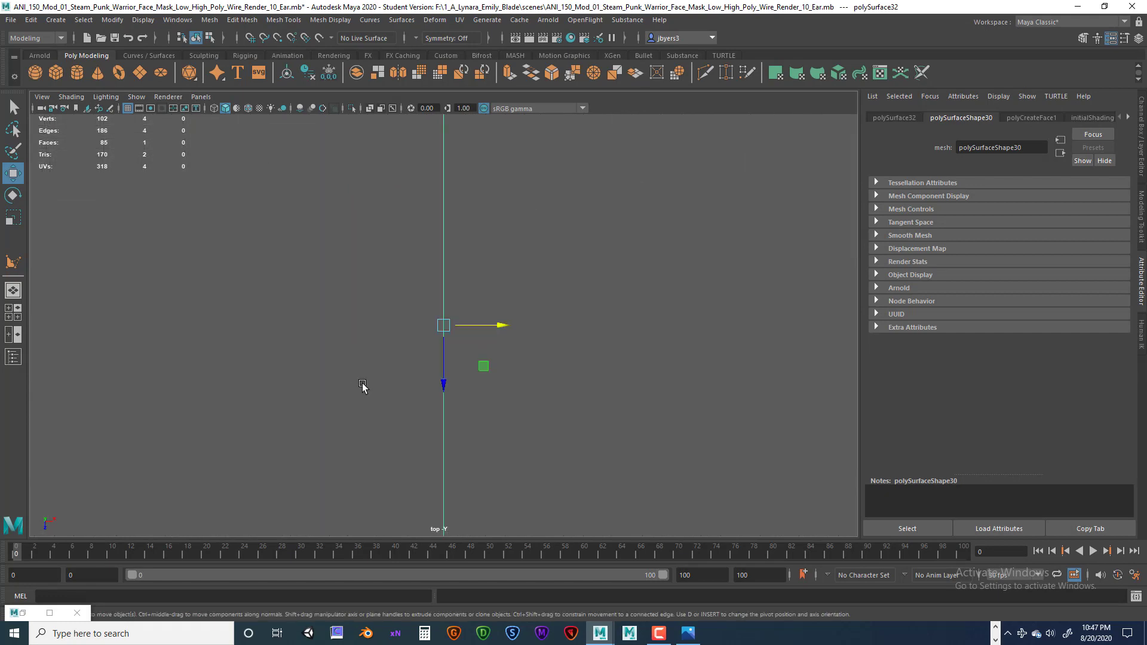
scroll(361, 387, "down", 4)
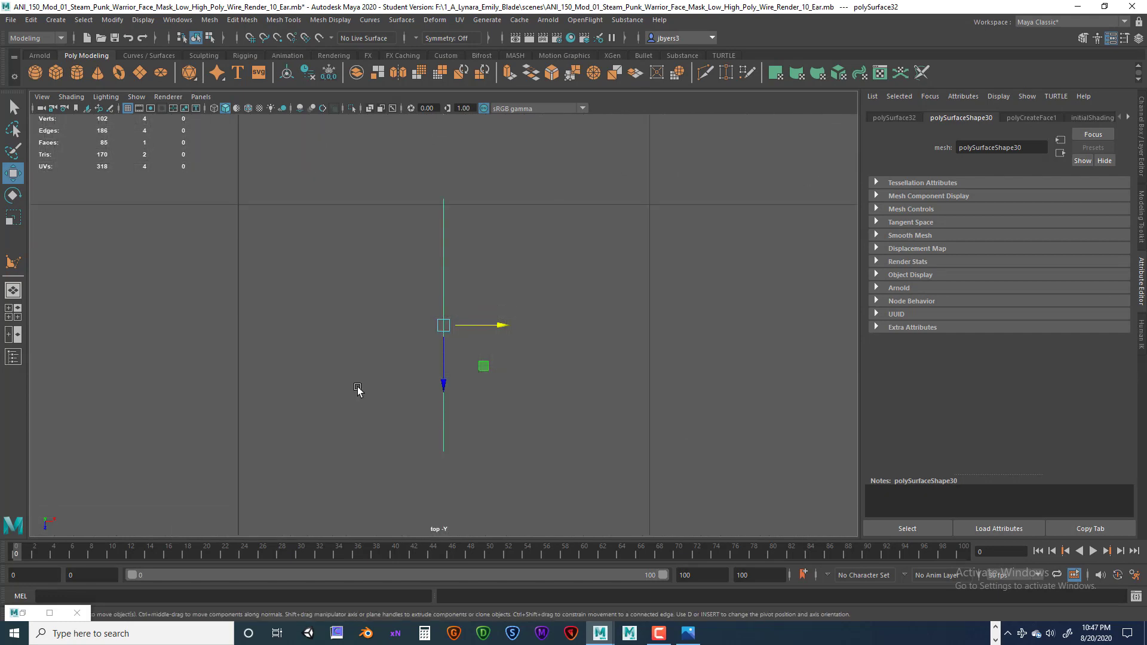
scroll(358, 390, "down", 2)
key("space")
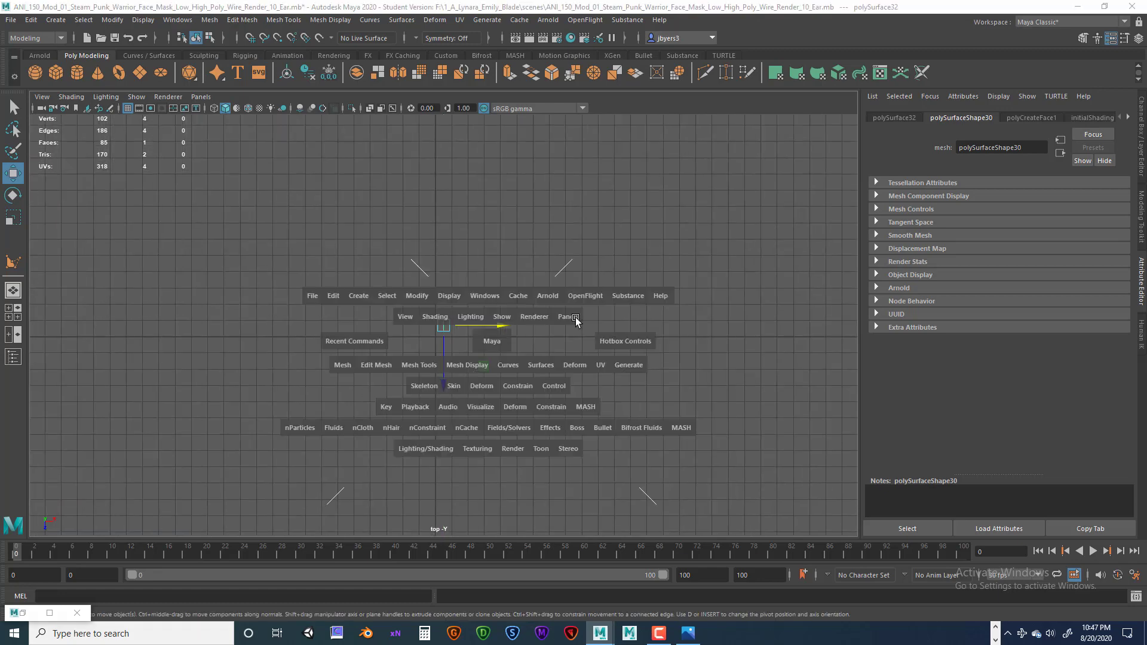
key("space")
left_click_drag(485, 366, 369, 370, "alt")
middle_click_drag(461, 353, 614, 321, "alt")
left_click_drag(614, 323, 543, 358, "alt")
key("space")
key("space")
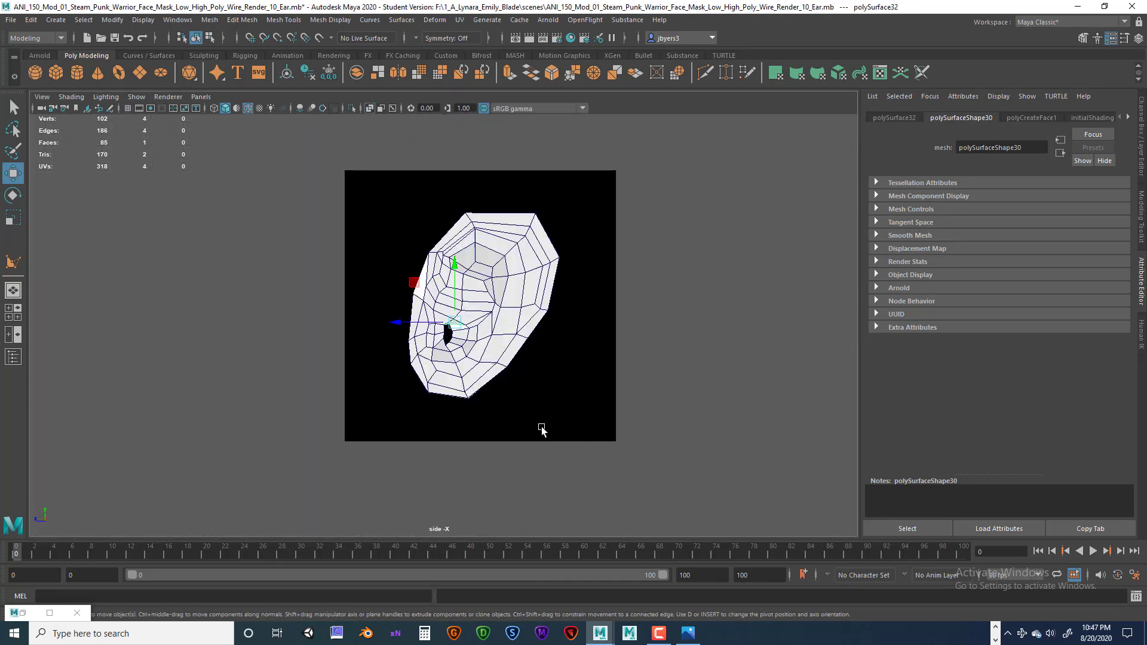
- Combine the ear mesh and the new polygon above the canal into one mesh
scroll(544, 429, "up", 10)
middle_click_drag(536, 383, 457, 449, "alt")
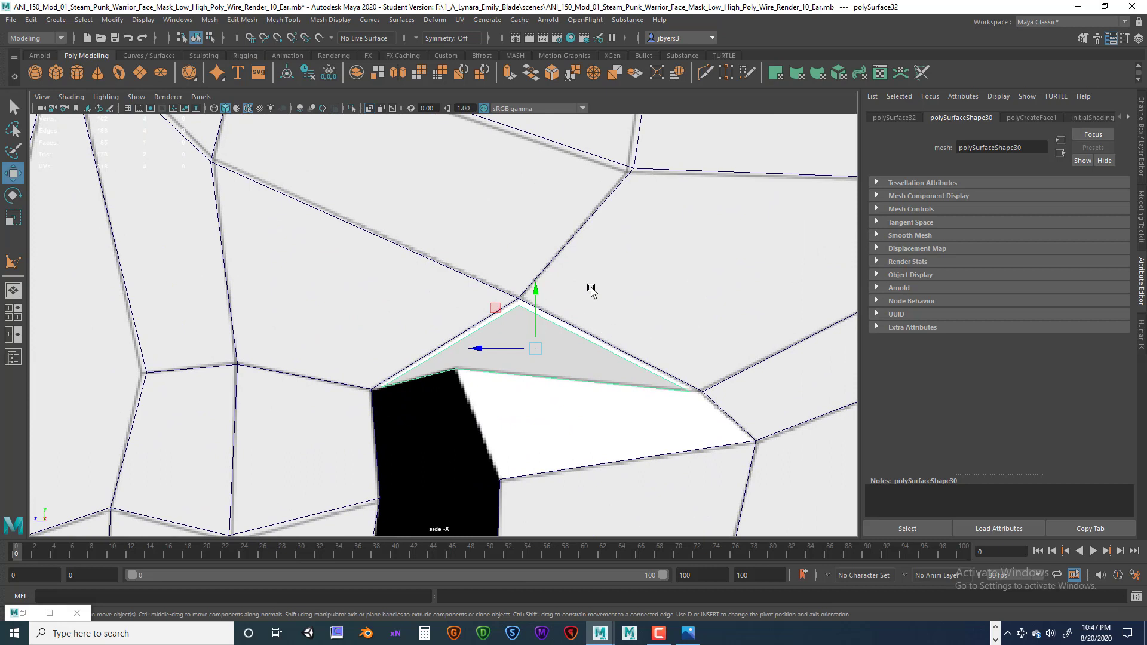
key("q")
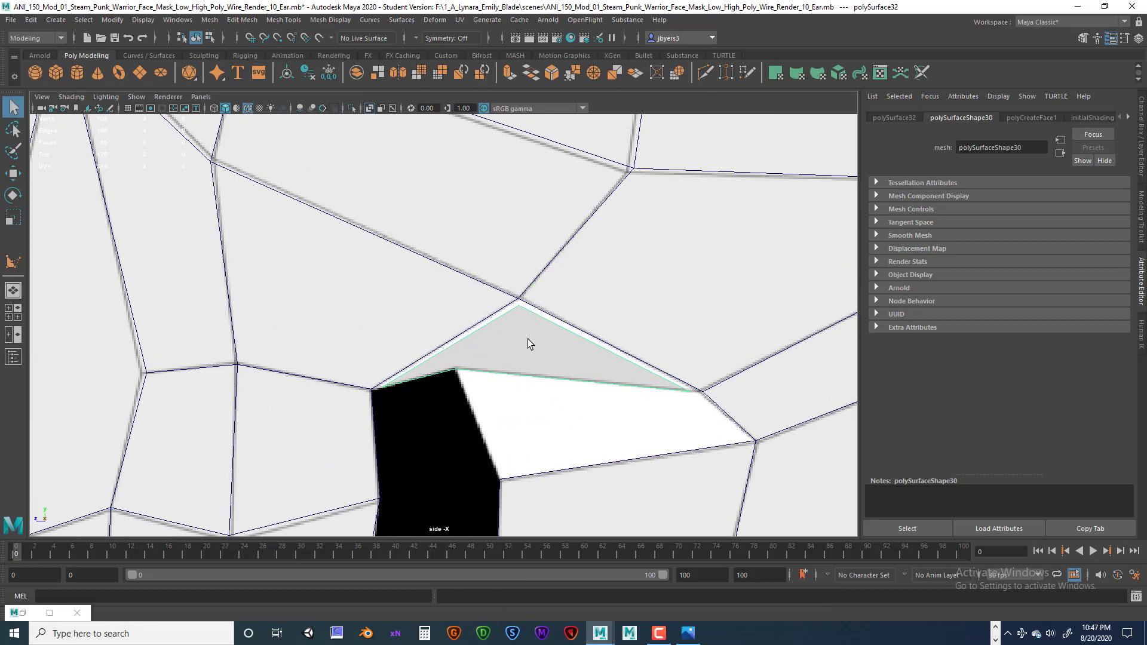
left_click(553, 264)
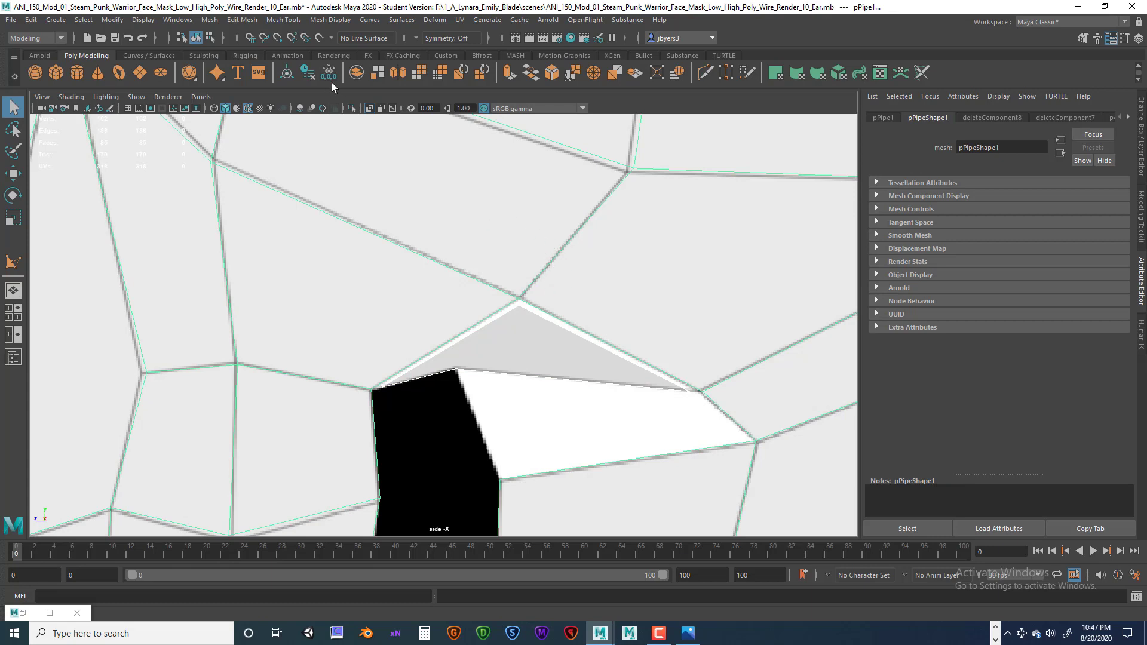
left_click(359, 78)
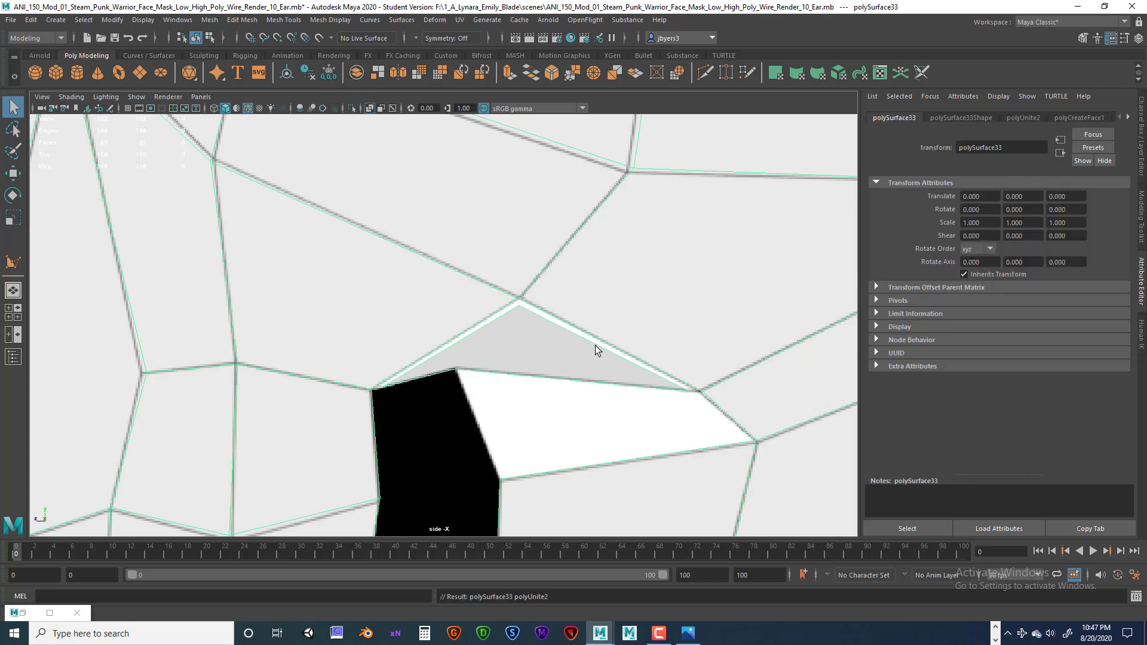
- Weld the polygon's left, top and right outer vertices onto the adjacent ear vertices with the Target Weld tool
right_click_drag(530, 290, 532, 252, "shift")
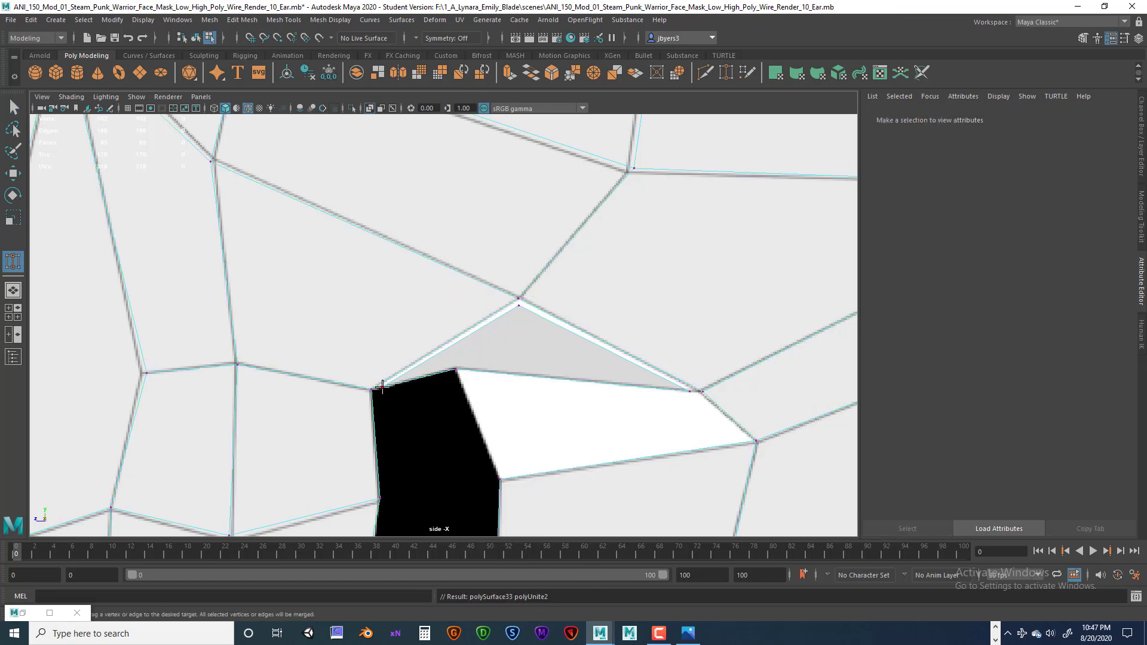
left_click_drag(383, 387, 371, 390)
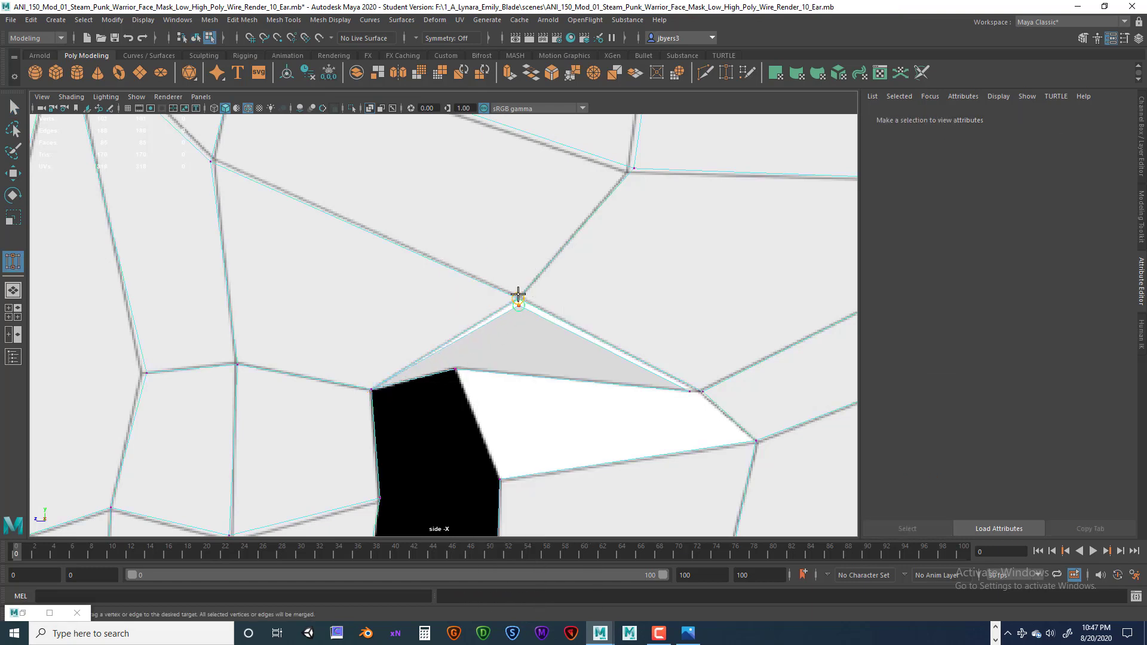
left_click_drag(518, 294, 519, 296)
left_click_drag(697, 391, 705, 391)
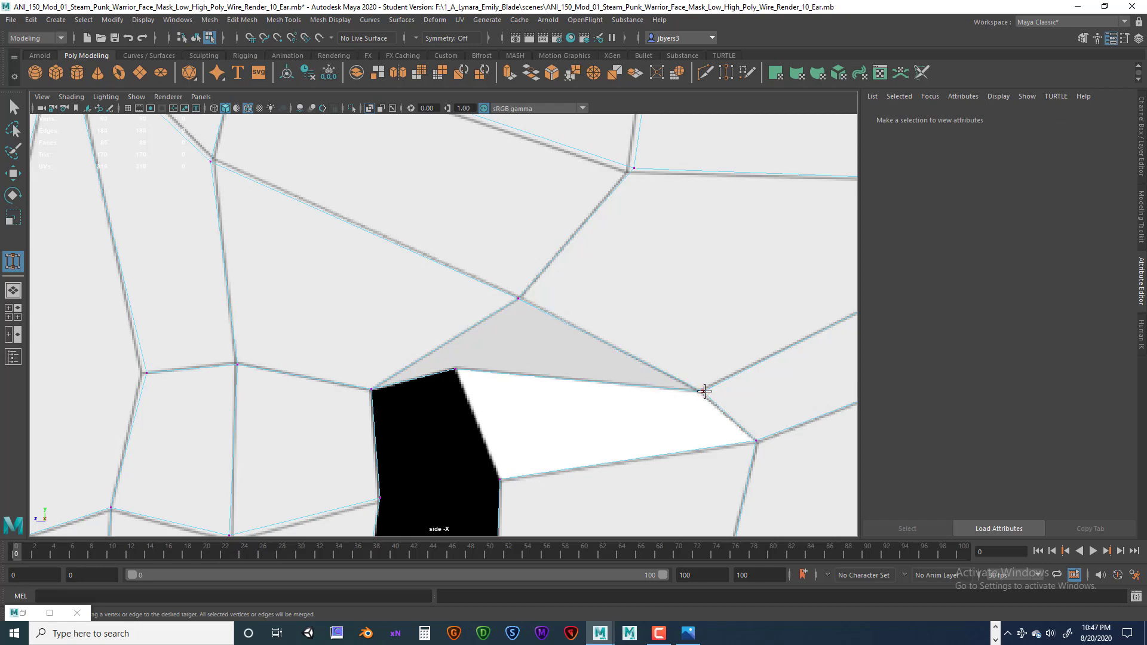
- Extrude the lower edge of the polygon above the canal downward into the remaining gap
scroll(463, 371, "down", 10)
scroll(461, 361, "up", 10)
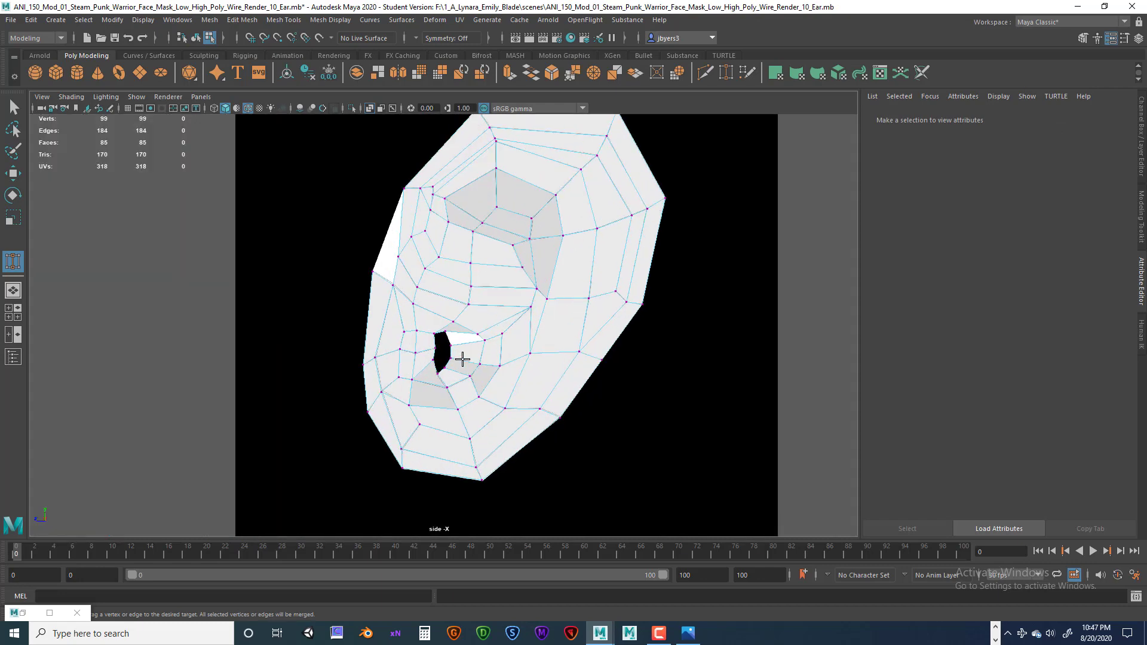
key("q")
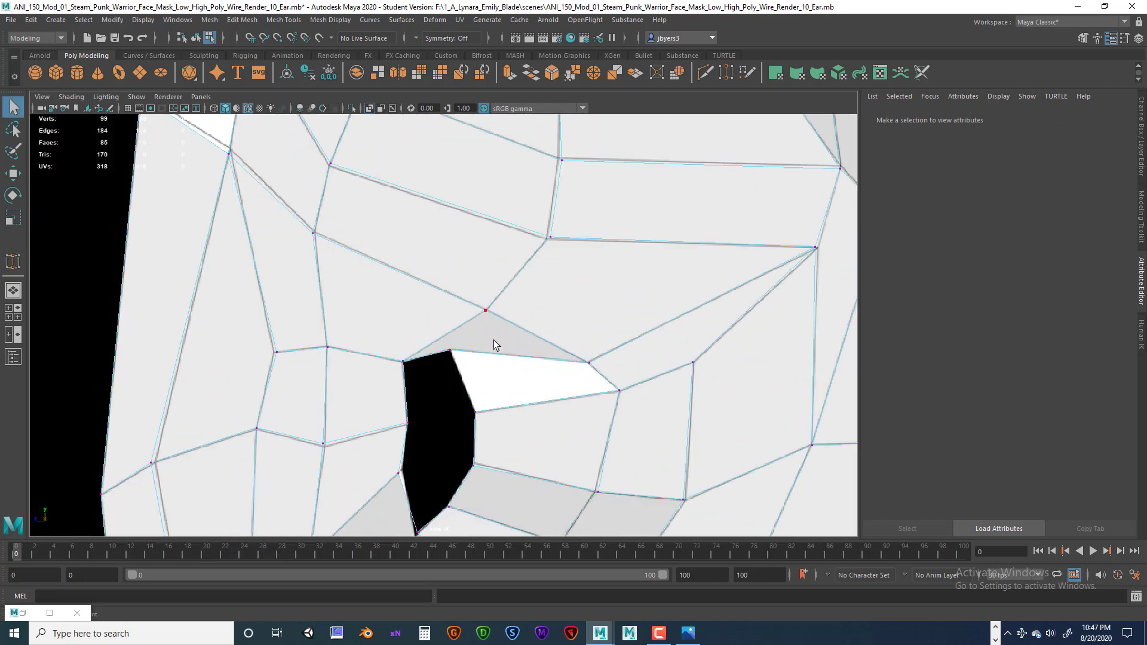
right_click_drag(497, 352, 490, 272)
left_click(520, 360)
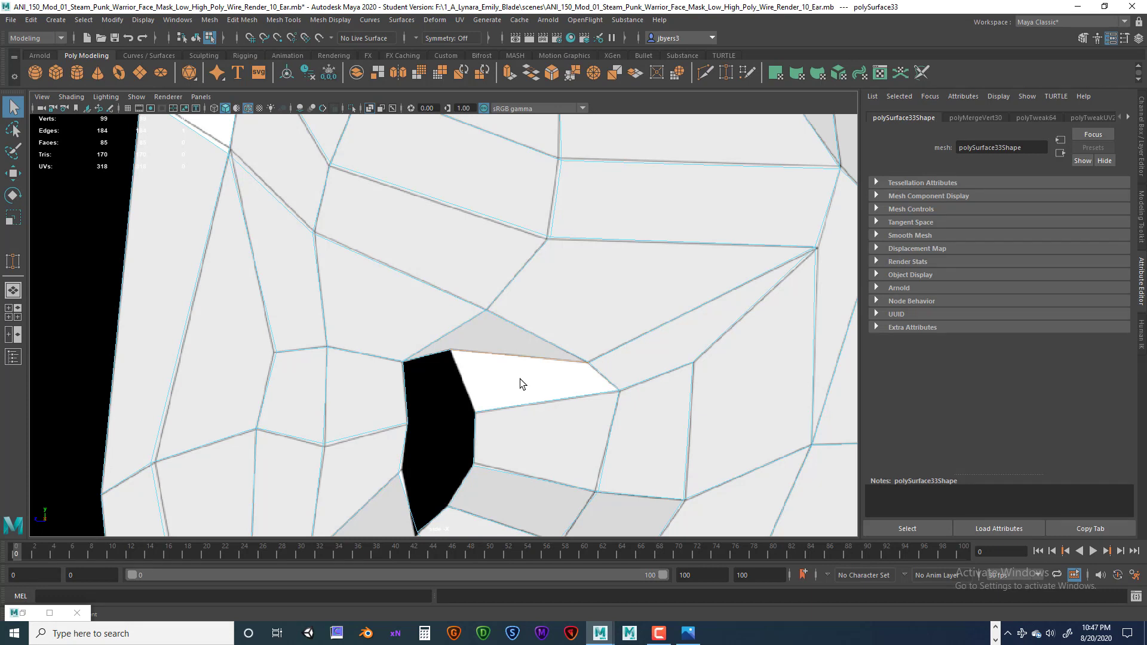
key("ctrl+e")
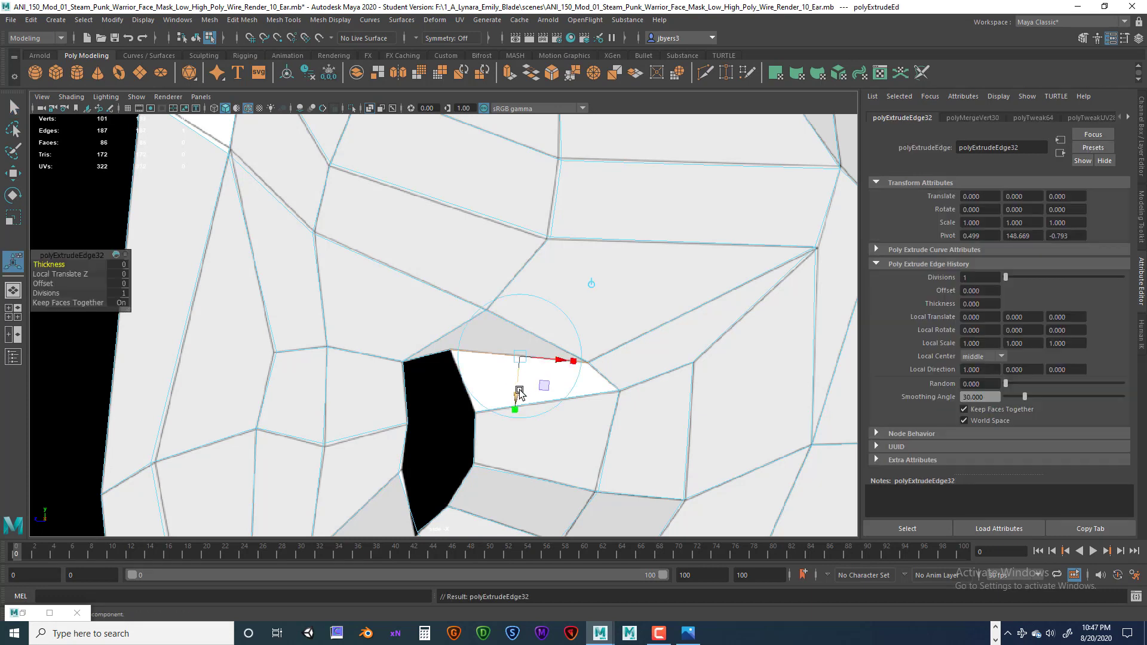
left_click_drag(518, 399, 520, 426)
- Weld the extruded face's two free vertices onto the corners of the face below with Target Weld, closing the gap beside the canal
right_click_drag(485, 303, 467, 379)
right_click(614, 362)
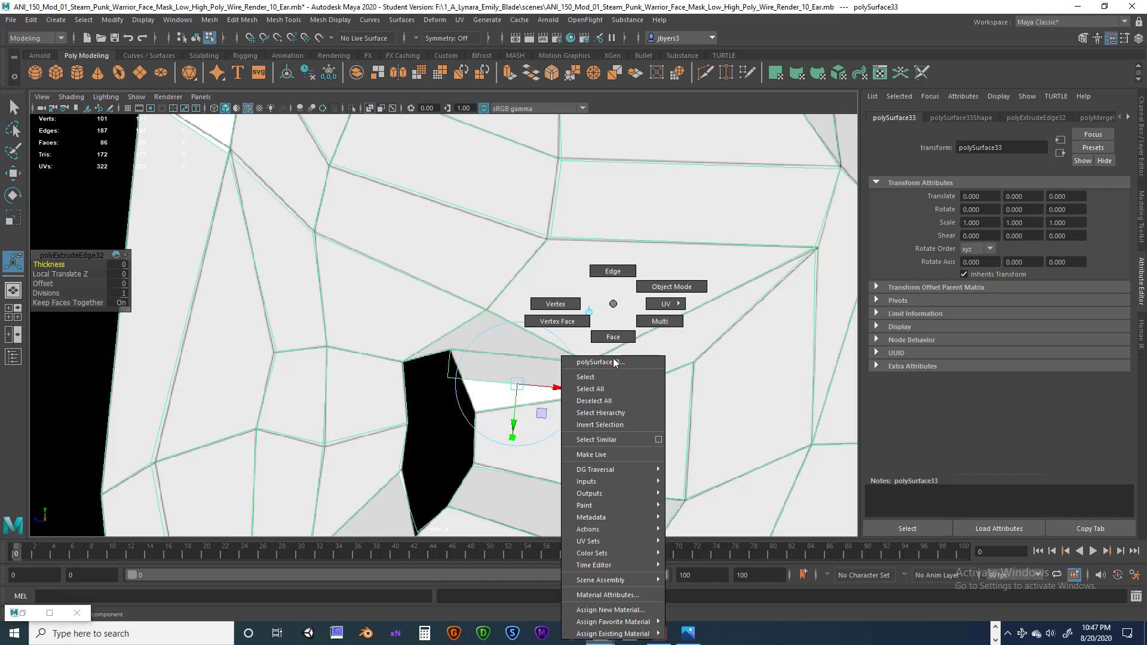
left_click(609, 375)
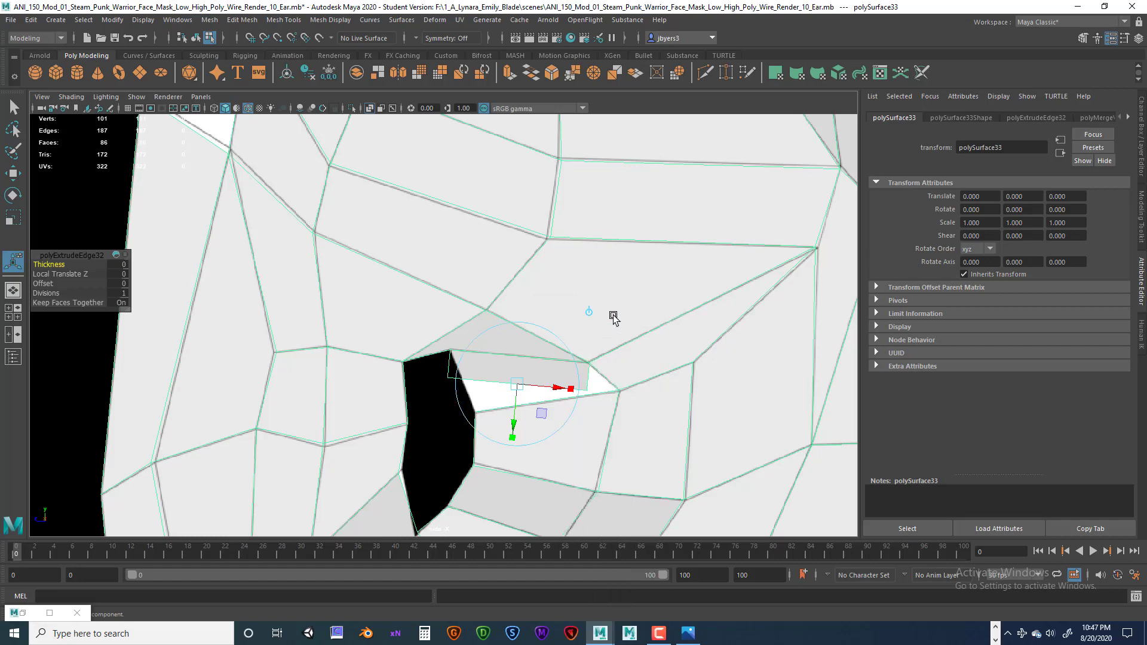
right_click(614, 310)
left_click(565, 377)
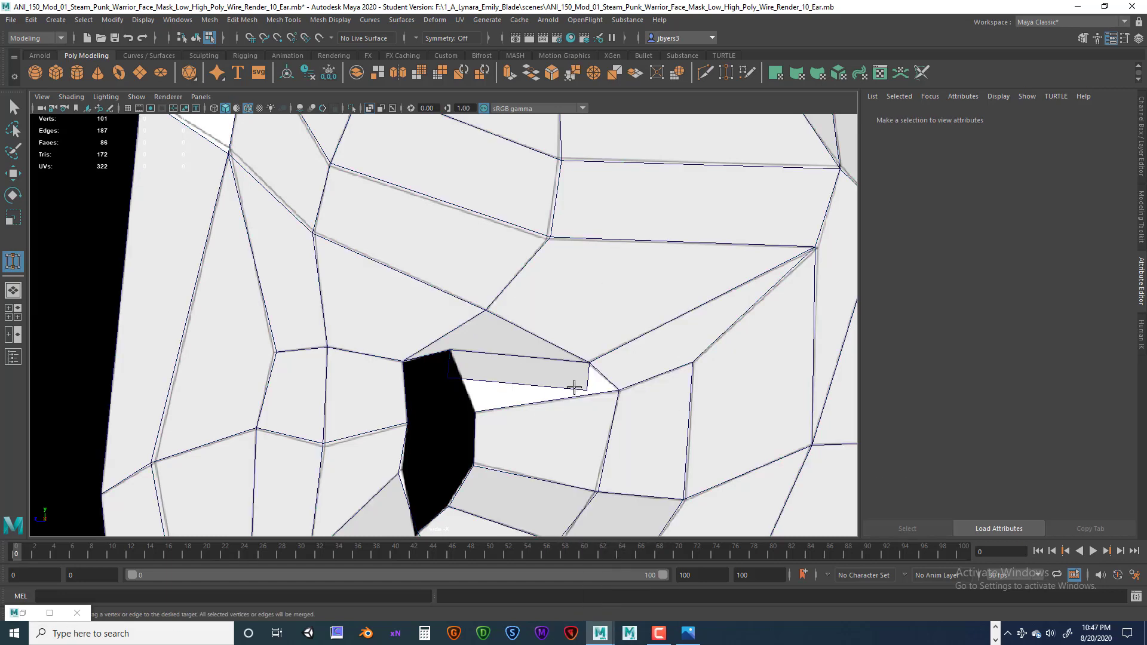
left_click(587, 389)
scroll(589, 387, "up", 2)
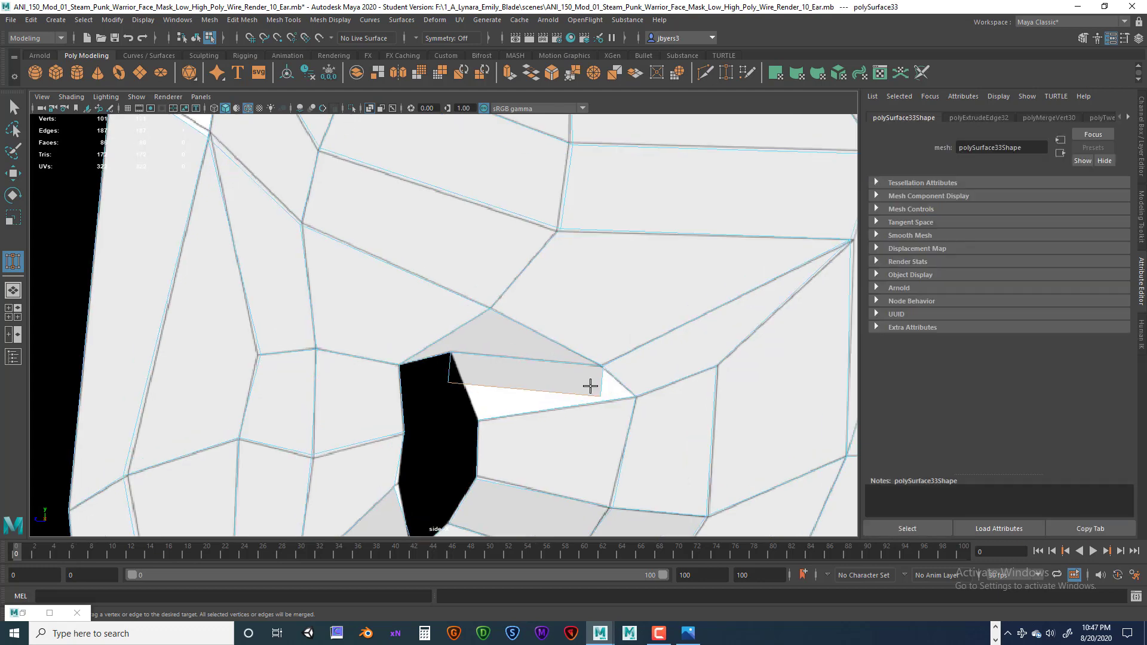
right_click_drag(582, 381, 523, 303)
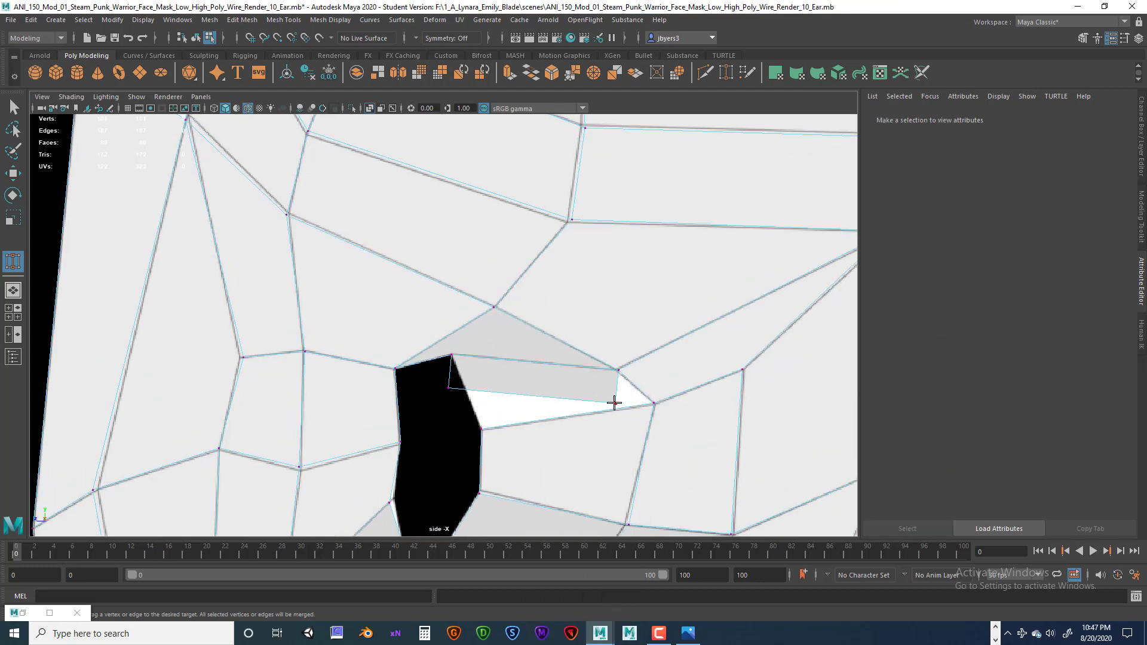
left_click_drag(614, 403, 655, 404)
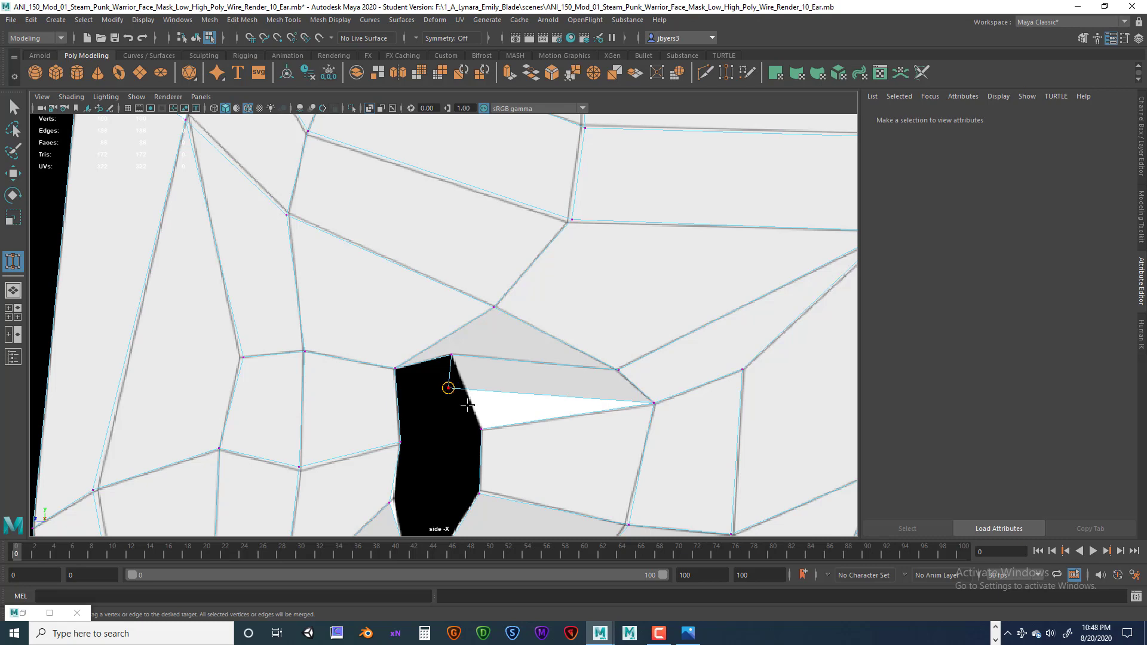
left_click_drag(483, 424, 481, 429)
- Extrude the open edge below the gap on the ear's left outer rim upward by a local translate Y of 0.591
key("f")
scroll(487, 431, "up", 3)
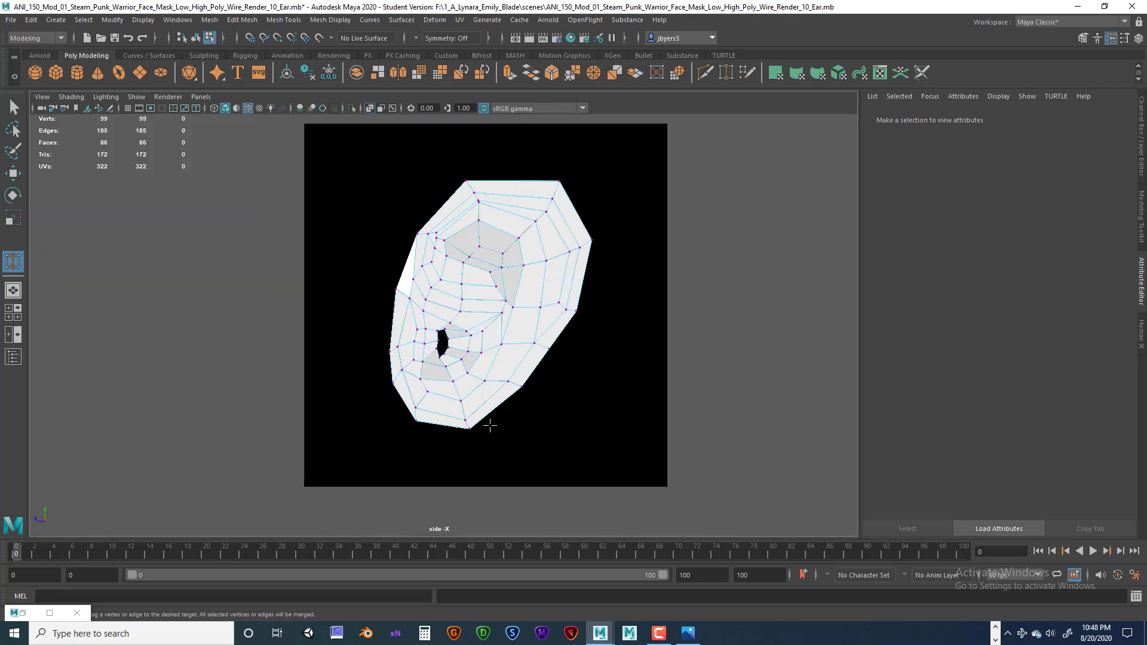
middle_click_drag(389, 329, 428, 399, "alt")
scroll(545, 439, "up", 4)
scroll(490, 425, "up", 3)
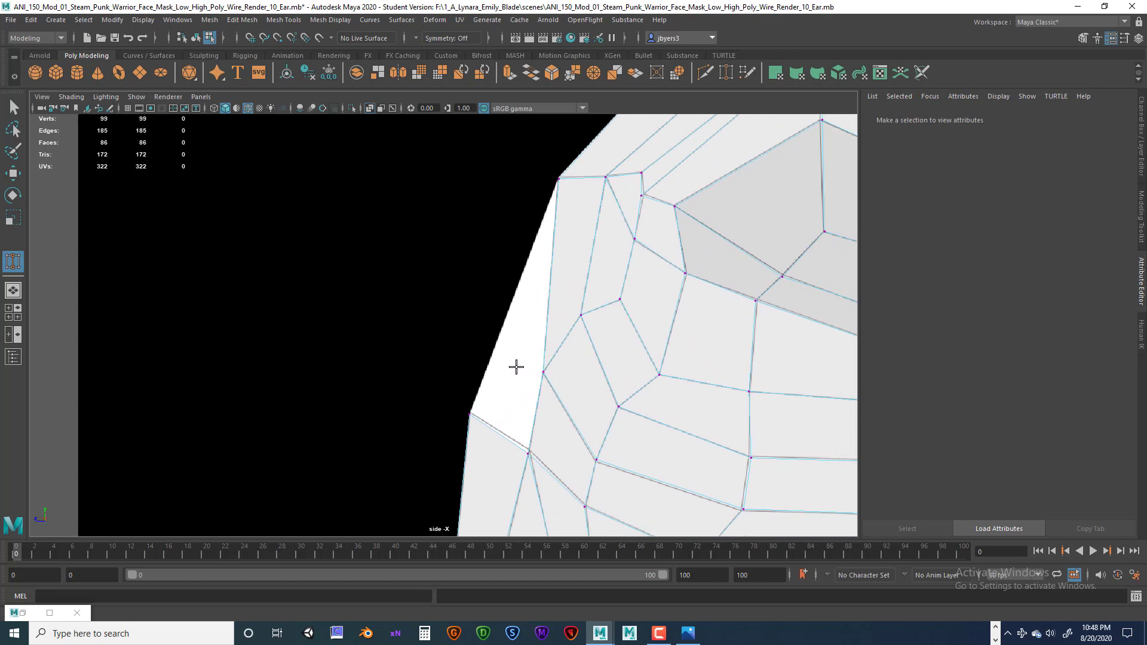
key("q")
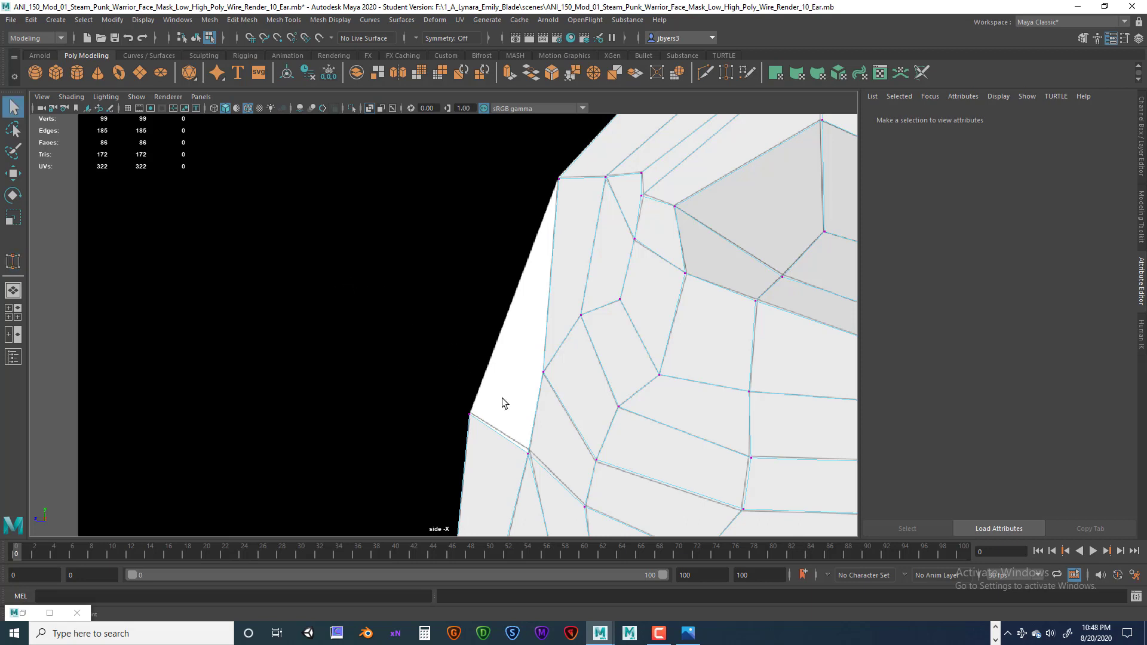
right_click_drag(499, 437, 493, 273)
left_click(502, 440)
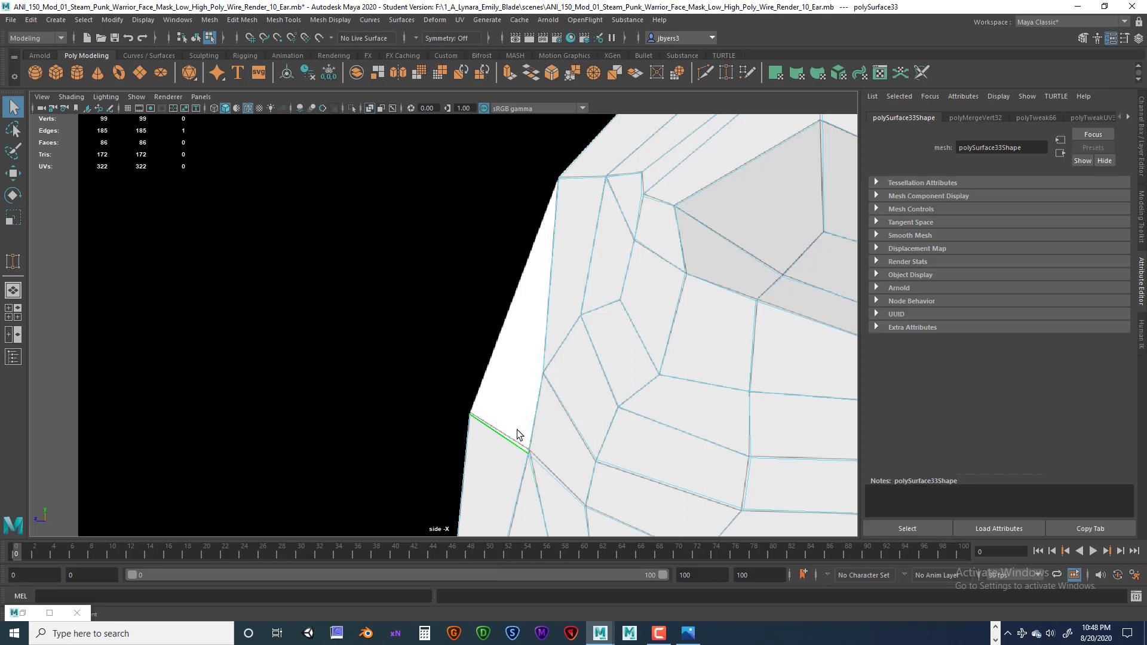
key("ctrl+e")
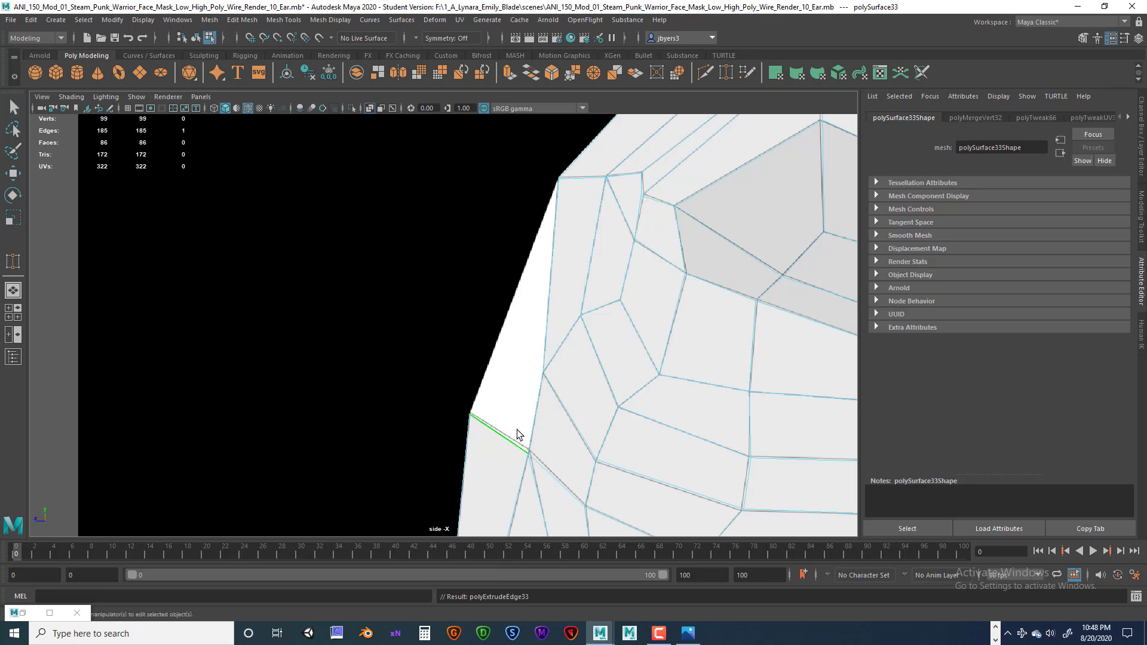
left_click_drag(525, 401, 573, 304)
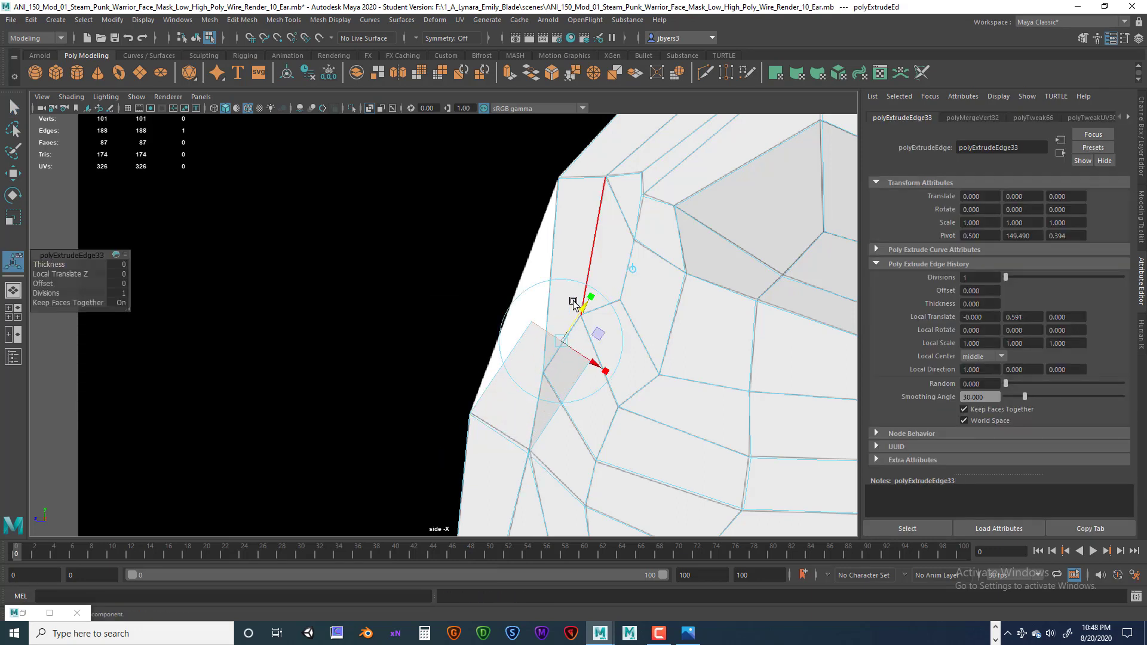
- Reposition the rim face's two free vertices, the outer one near the silhouette and the inner one inside the gap, and return to object mode
right_click_drag(537, 303, 487, 317)
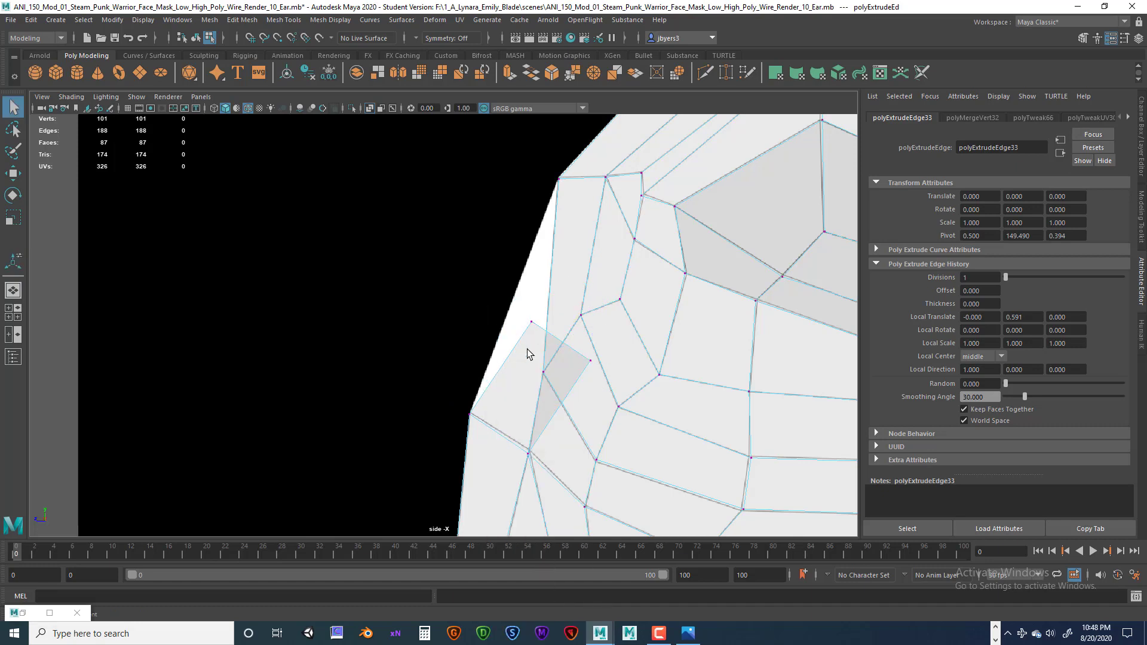
left_click(603, 370)
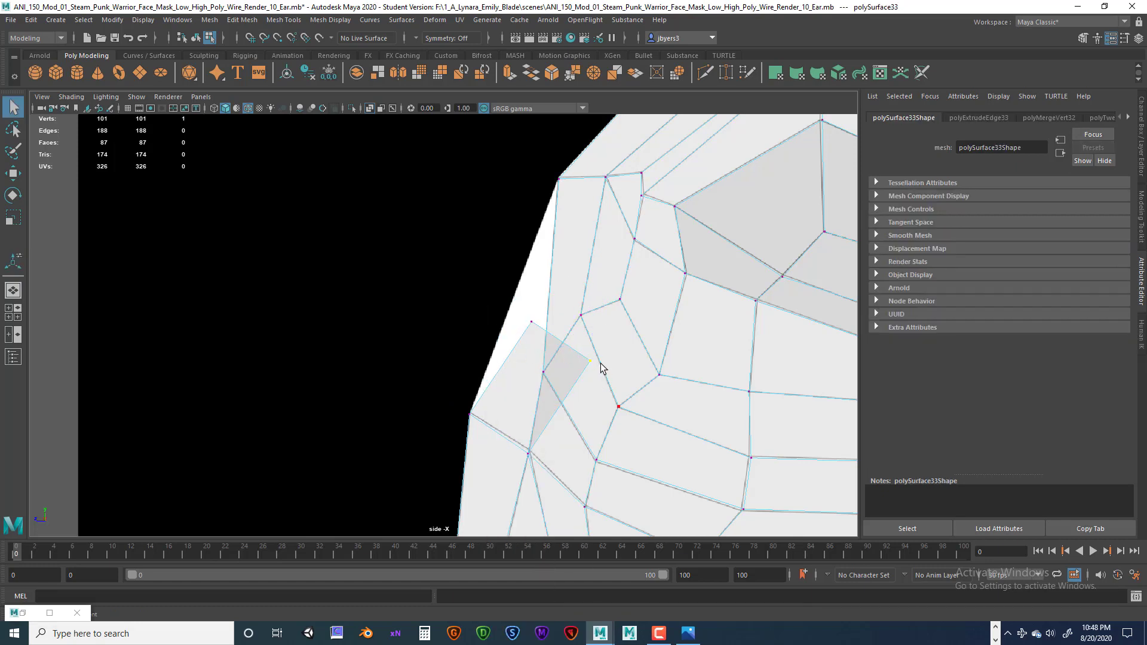
key("w")
left_click_drag(596, 365, 544, 382)
left_click(530, 321)
left_click_drag(531, 322, 503, 312)
left_click(543, 382)
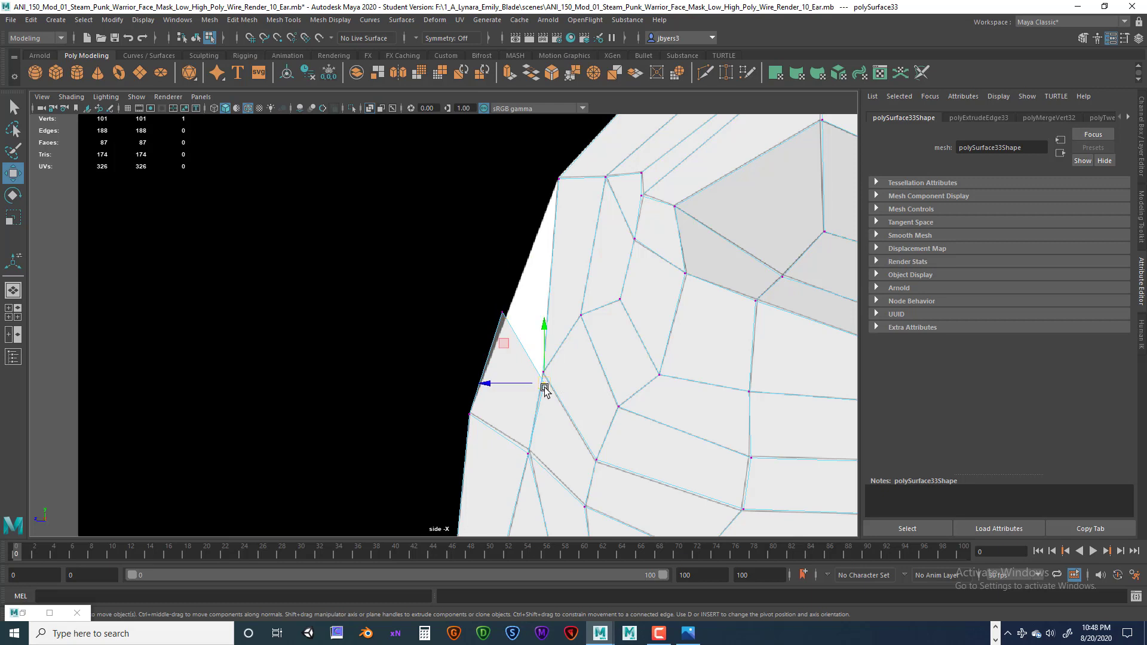
left_click_drag(543, 384, 523, 374)
right_click_drag(489, 405, 474, 377)
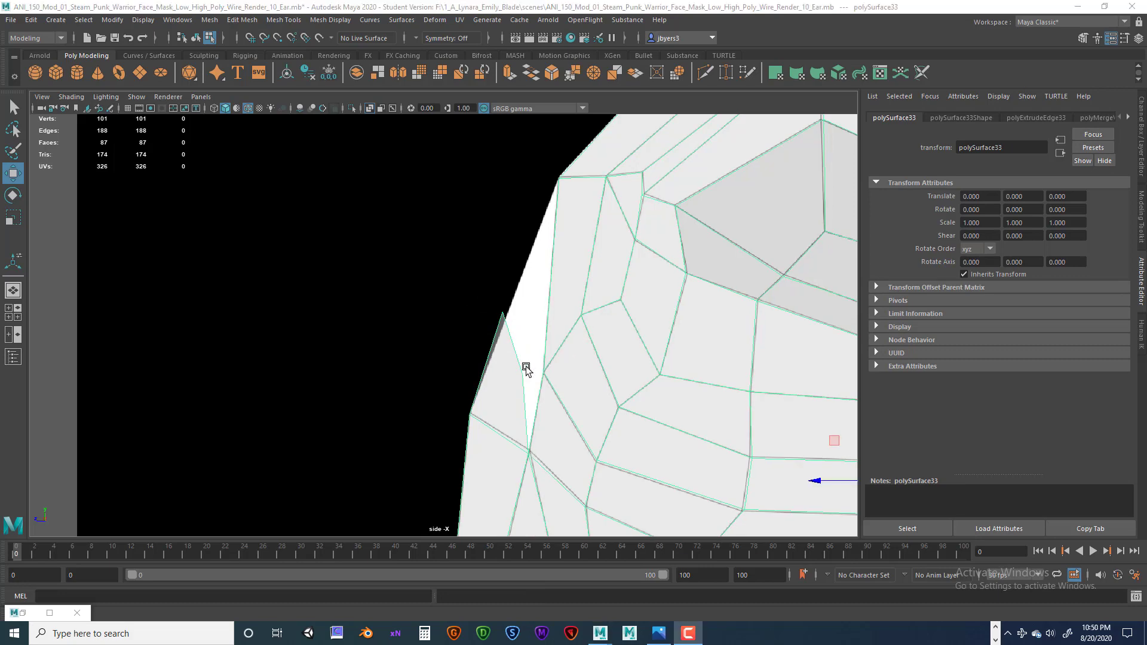
- Target Weld the rim face's inner free vertex to the adjacent inner vertex and its outer one to the upper rim corner, closing the gap
right_click_drag(504, 315, 511, 286, "shift")
left_click_drag(521, 372, 537, 377)
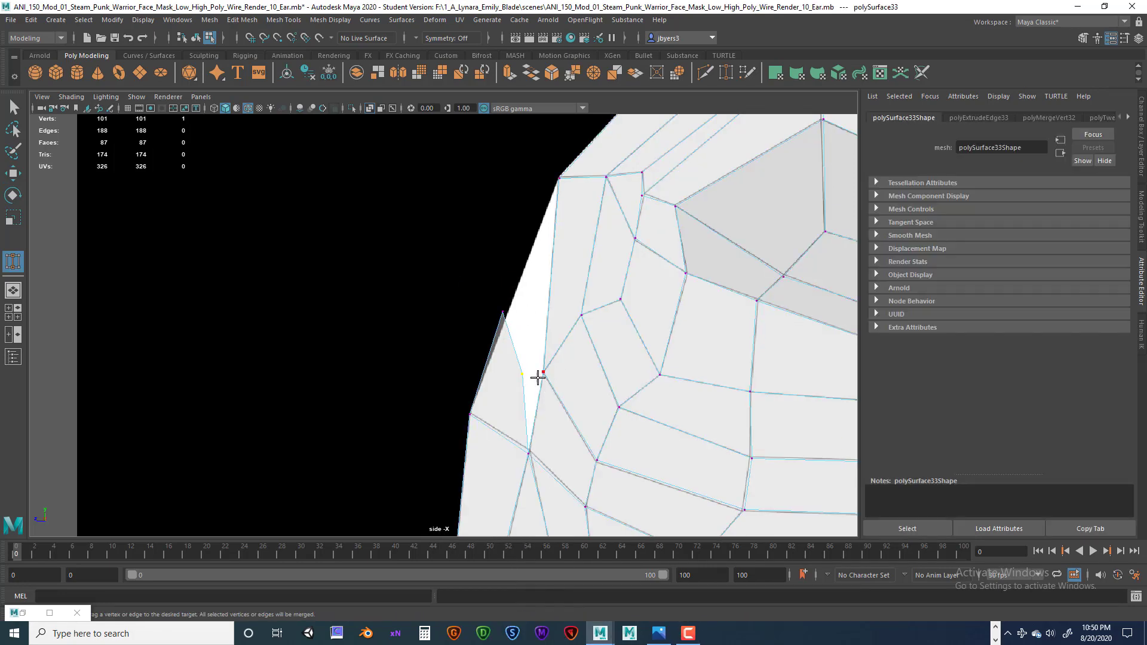
scroll(529, 377, "up", 3)
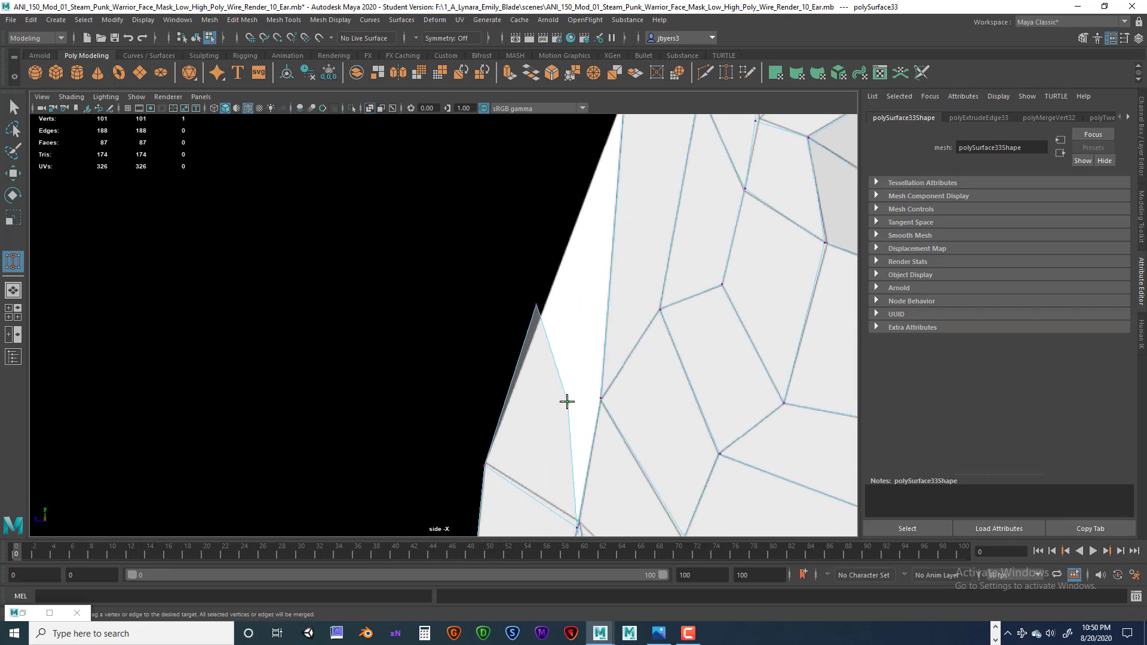
left_click_drag(598, 397, 600, 398)
middle_click_drag(581, 327, 574, 406, "alt")
left_click_drag(548, 429, 638, 219)
key("f")
scroll(611, 375, "up", 1)
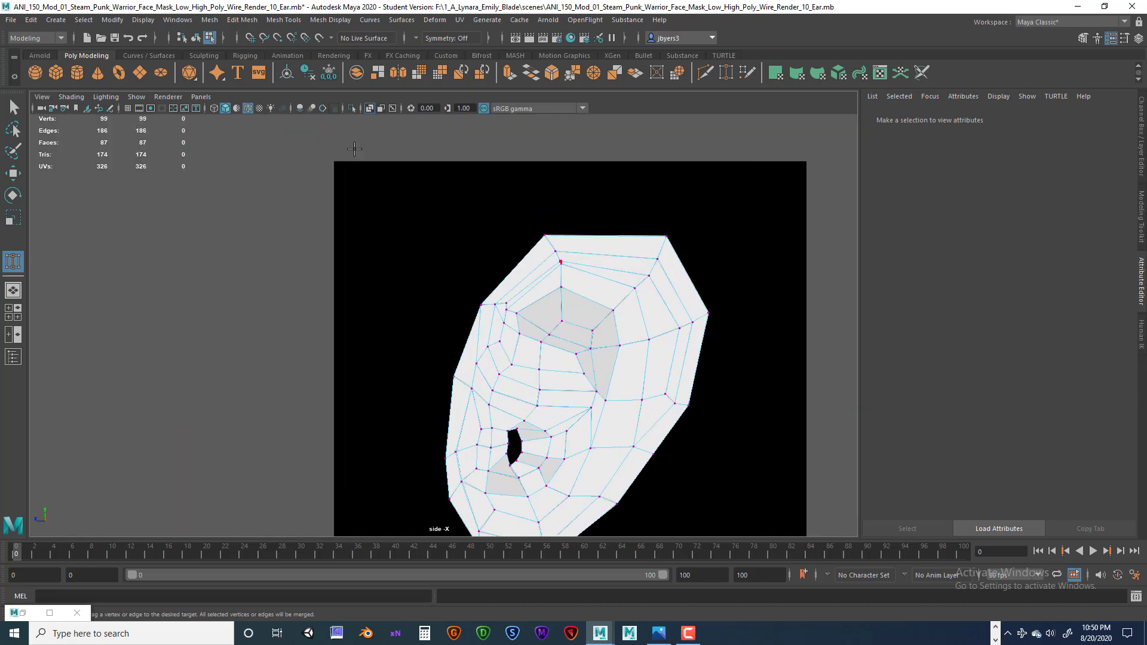
left_click(13, 107)
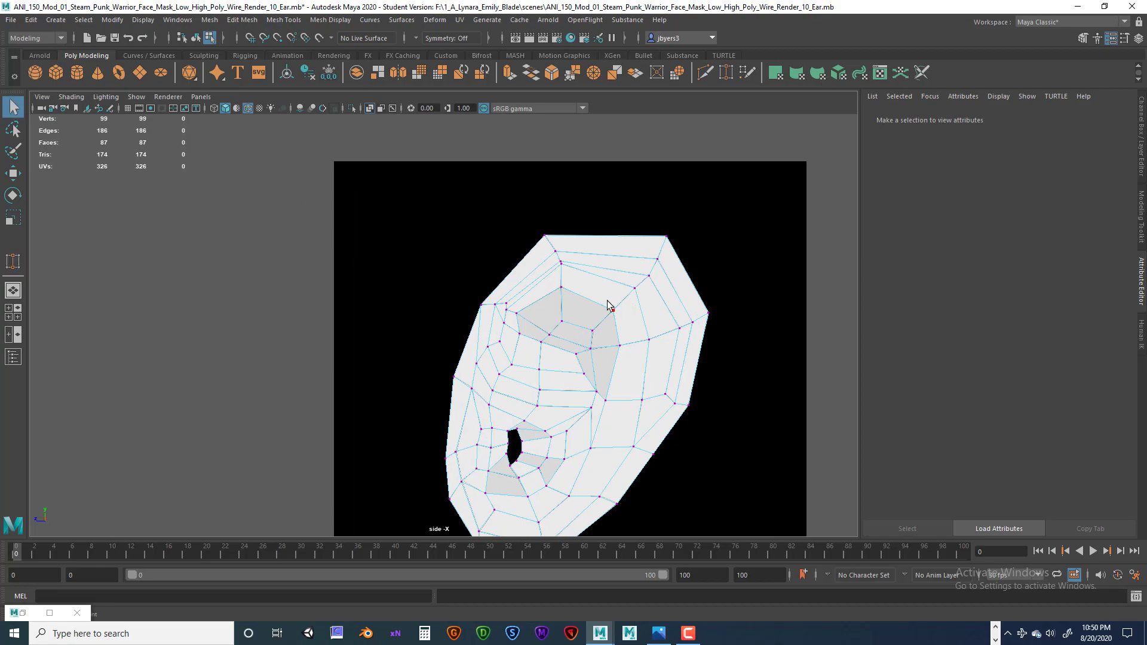
- In the perspective view, reverse the normals of all black, flipped faces in the ear's upper hollow and around the canal opening
key("space")
key("space")
left_click_drag(681, 267, 628, 313, "alt")
left_click_drag(447, 382, 576, 284, "alt")
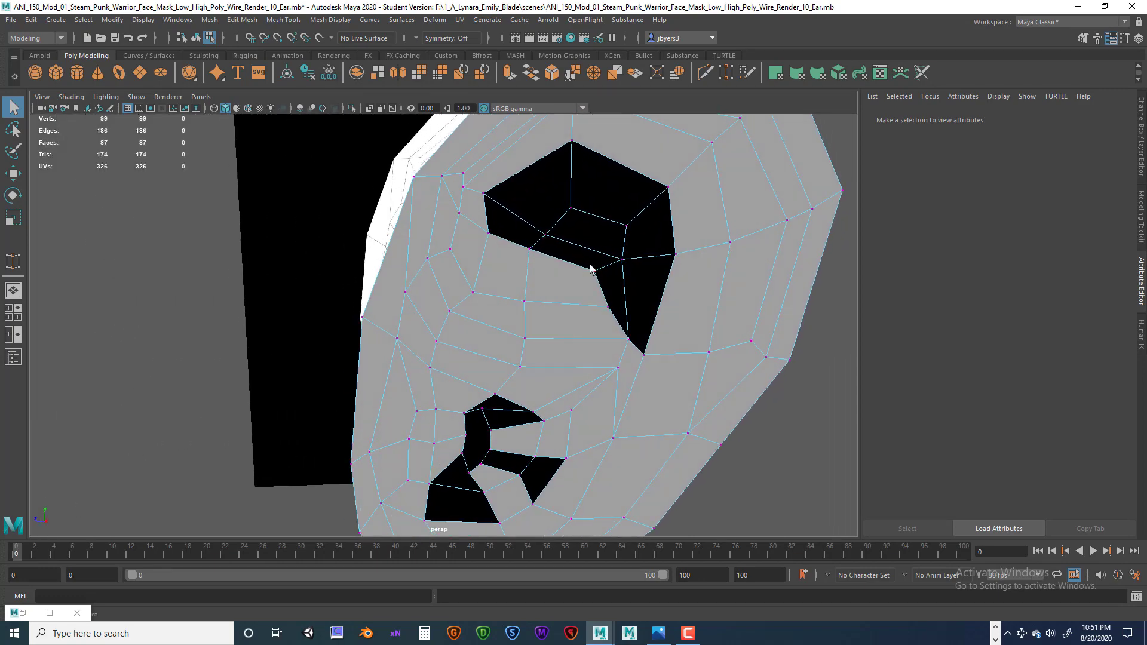
right_click_drag(591, 268, 558, 289)
left_click_drag(558, 289, 584, 231, "alt")
right_click_drag(586, 222, 585, 254)
left_click(539, 192)
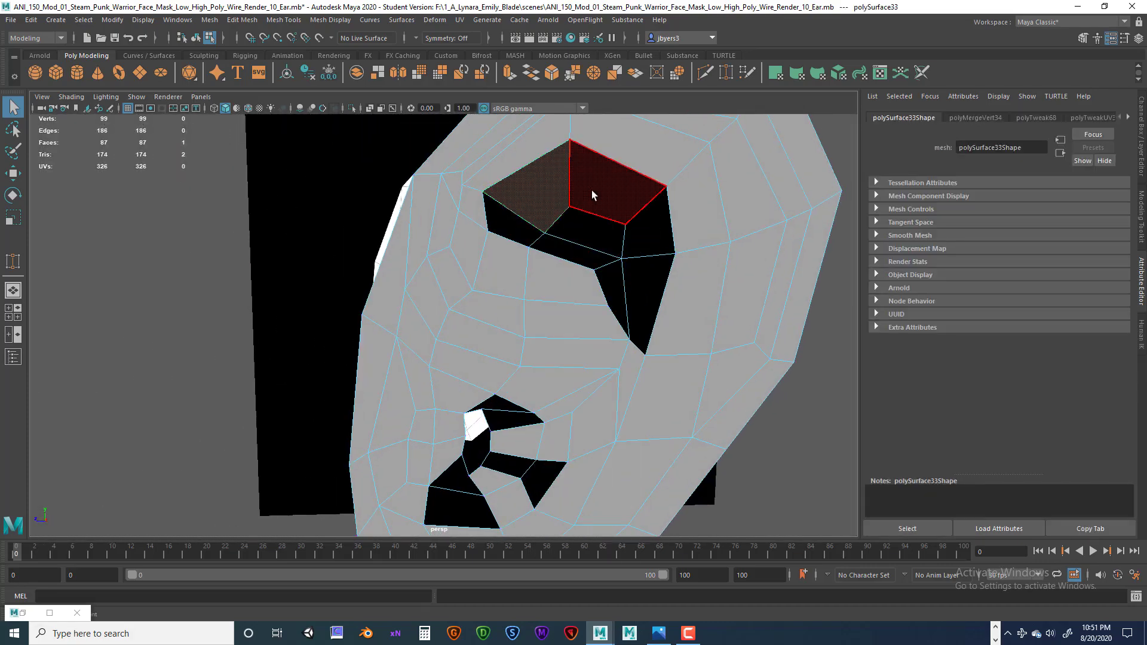
left_click(604, 192, "shift")
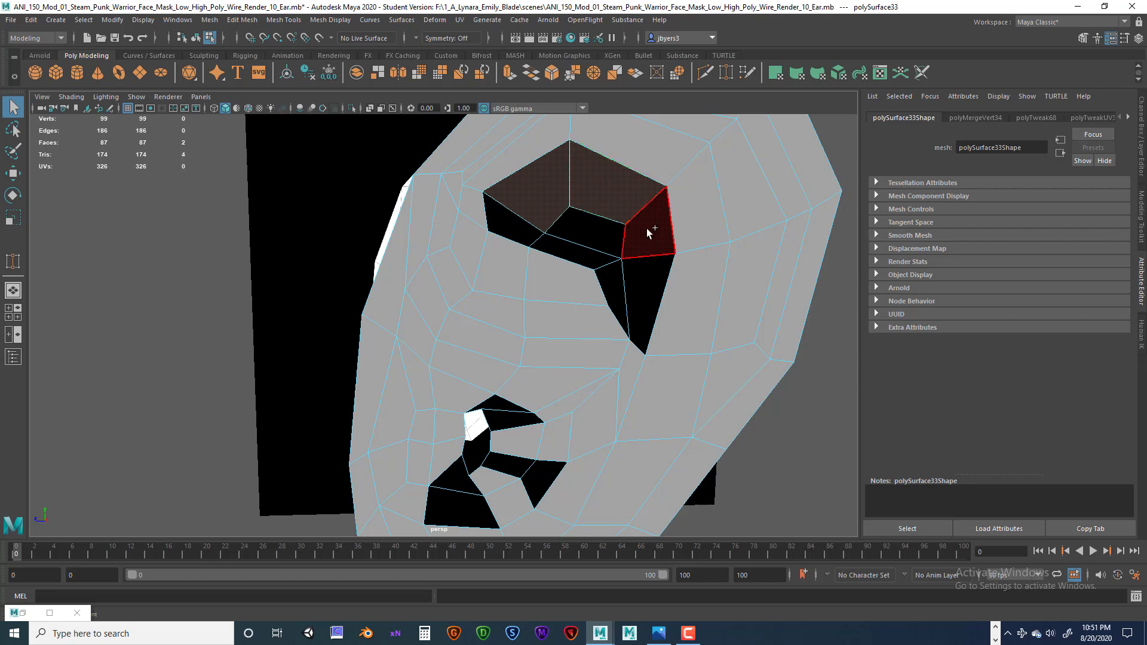
left_click(646, 228, "shift")
left_click(646, 274, "shift")
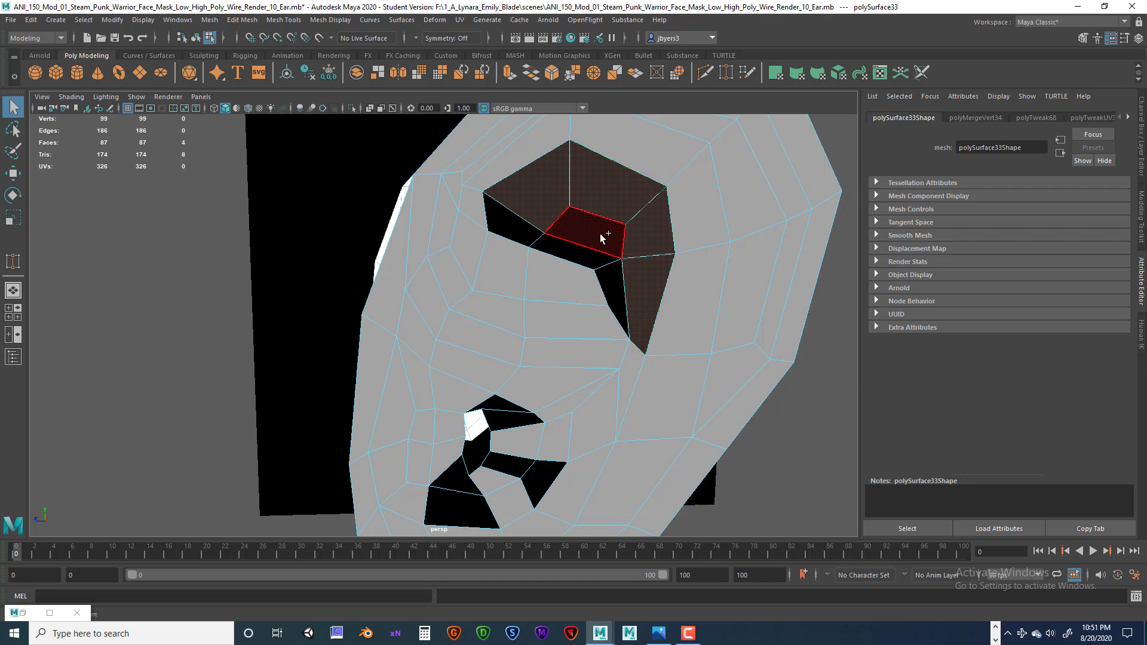
left_click(610, 277, "shift")
left_click(509, 220, "shift")
left_click(496, 404, "shift")
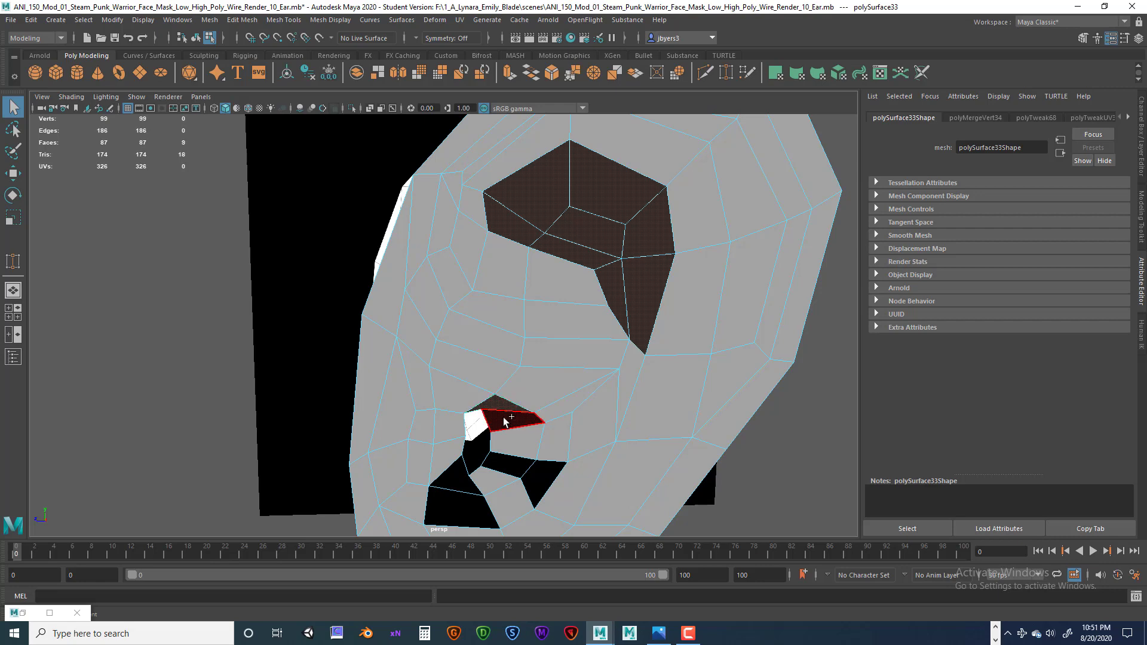
left_click(504, 422, "shift")
left_click(459, 473, "shift")
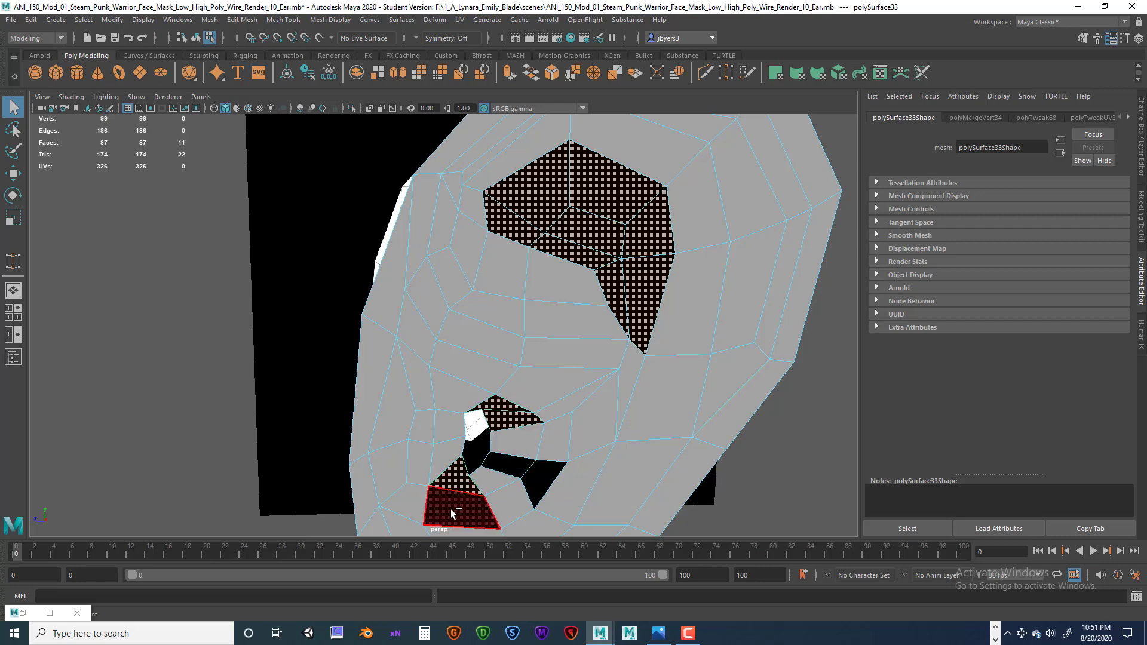
left_click(452, 512, "shift")
left_click(517, 469, "shift")
left_click(537, 482, "shift")
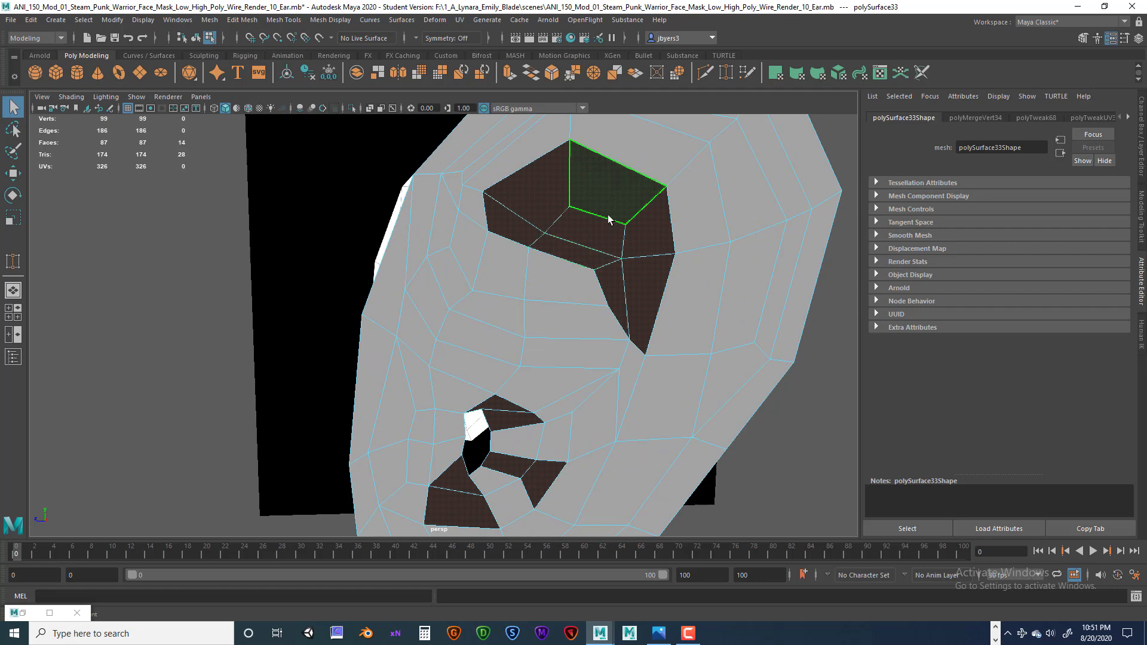
key("space")
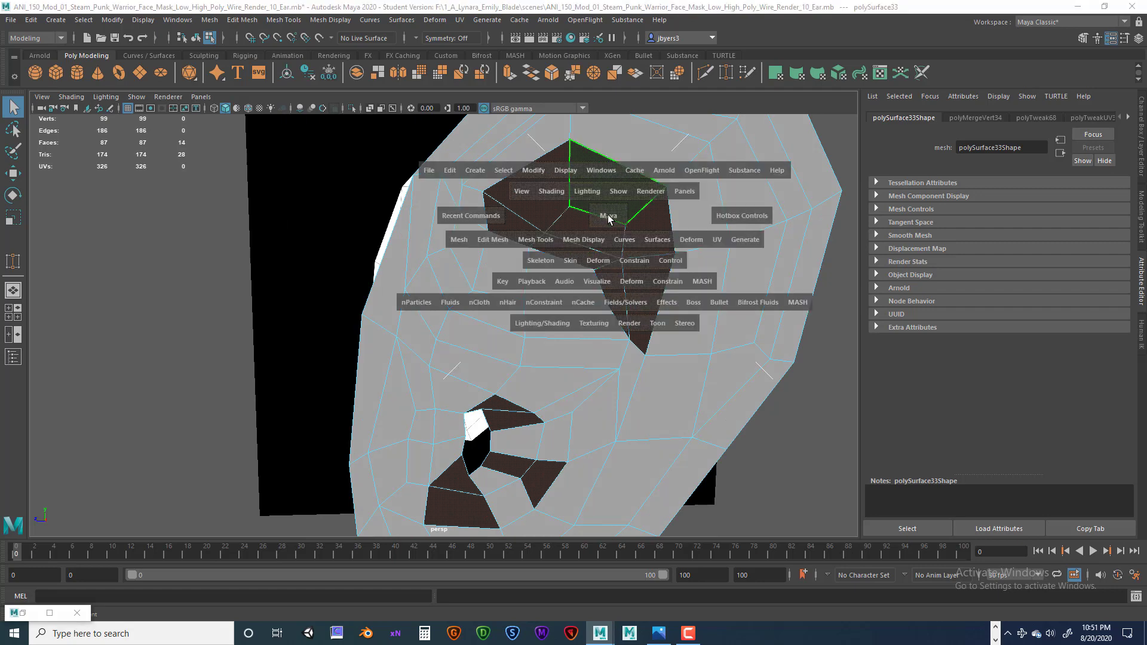
left_click(589, 240)
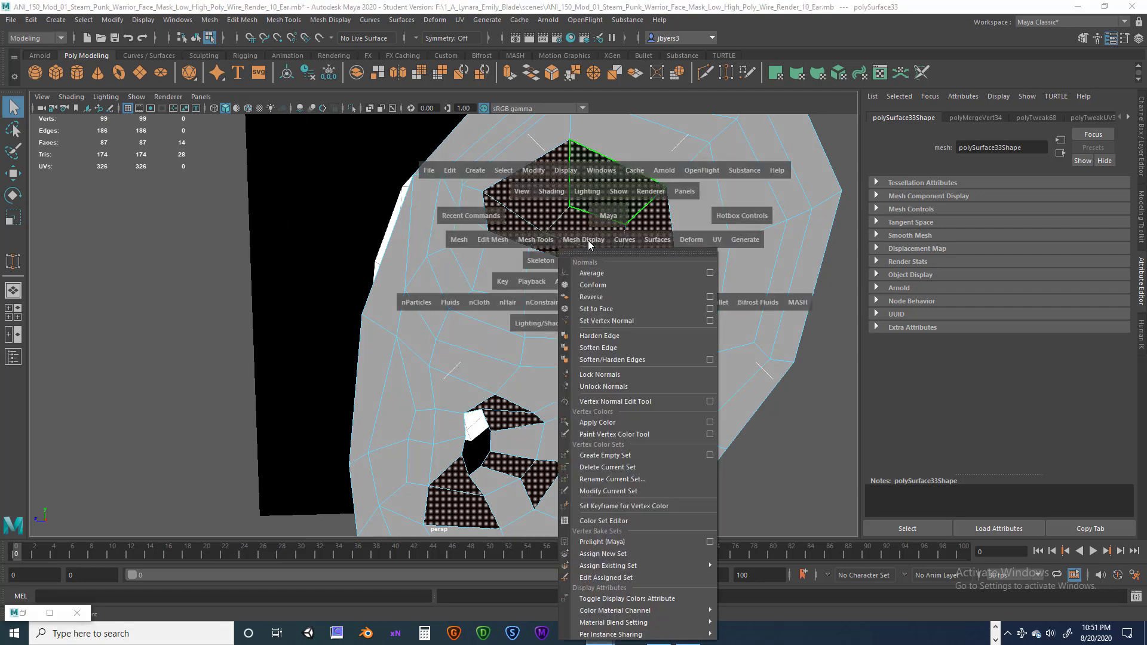
left_click(600, 298)
left_click(567, 347)
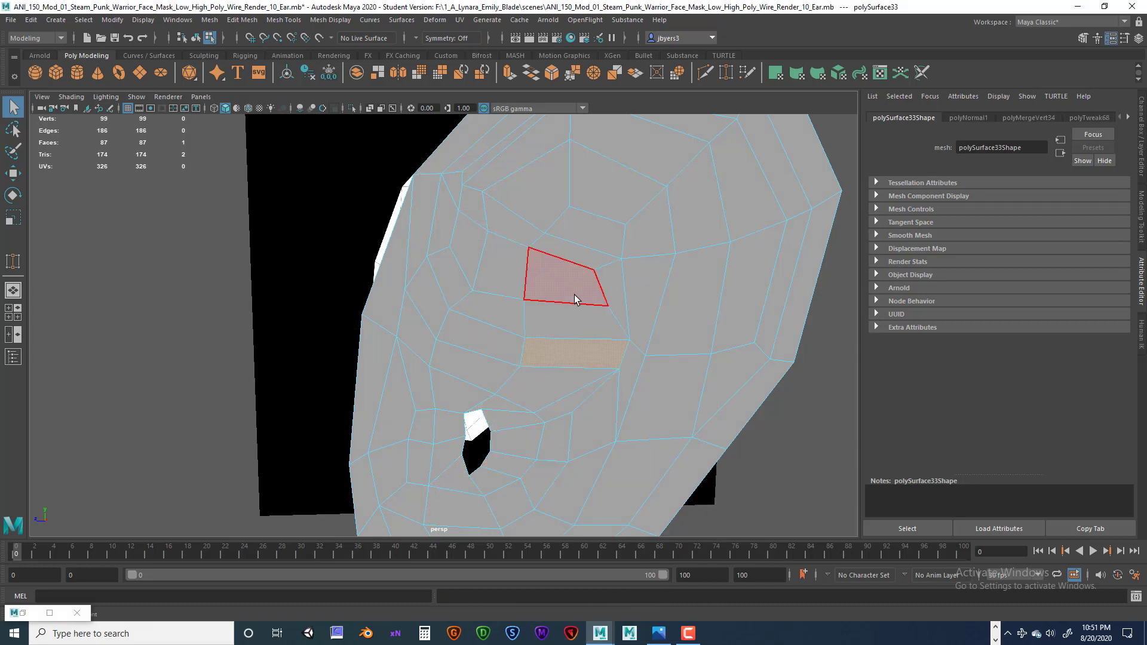
- Return the ear mesh to object mode and inspect the whole surface from an angle beside the reference
right_click_drag(576, 297, 568, 365)
scroll(579, 357, "down", 5)
scroll(579, 359, "up", 3)
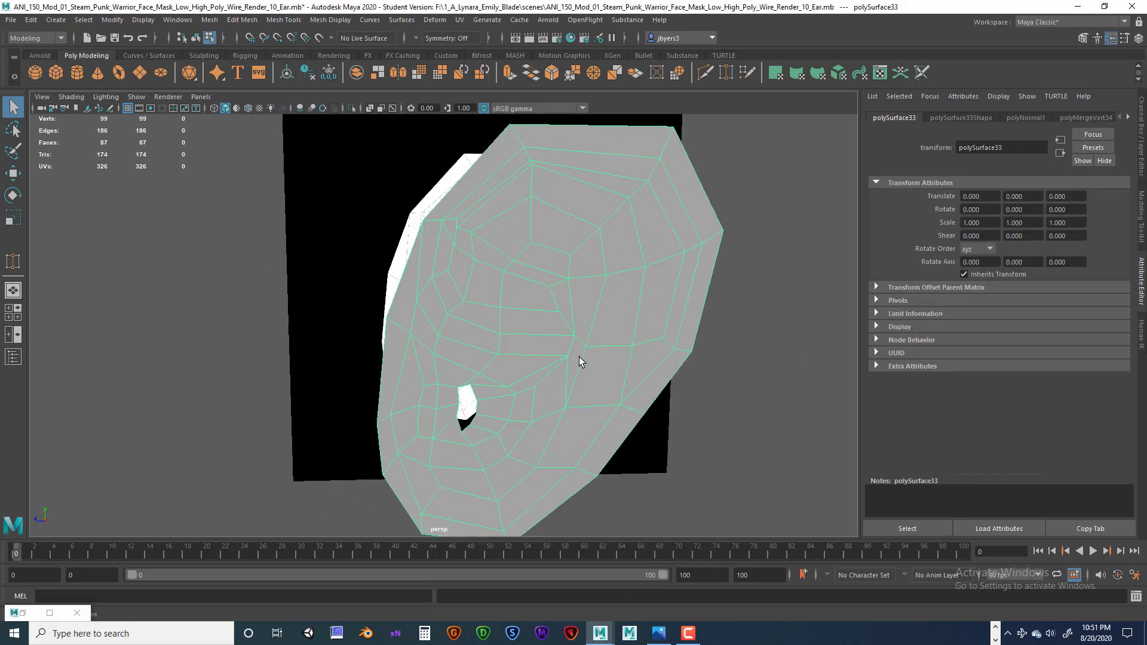
left_click_drag(566, 359, 532, 328, "alt")
right_click_drag(532, 328, 552, 334, "alt")
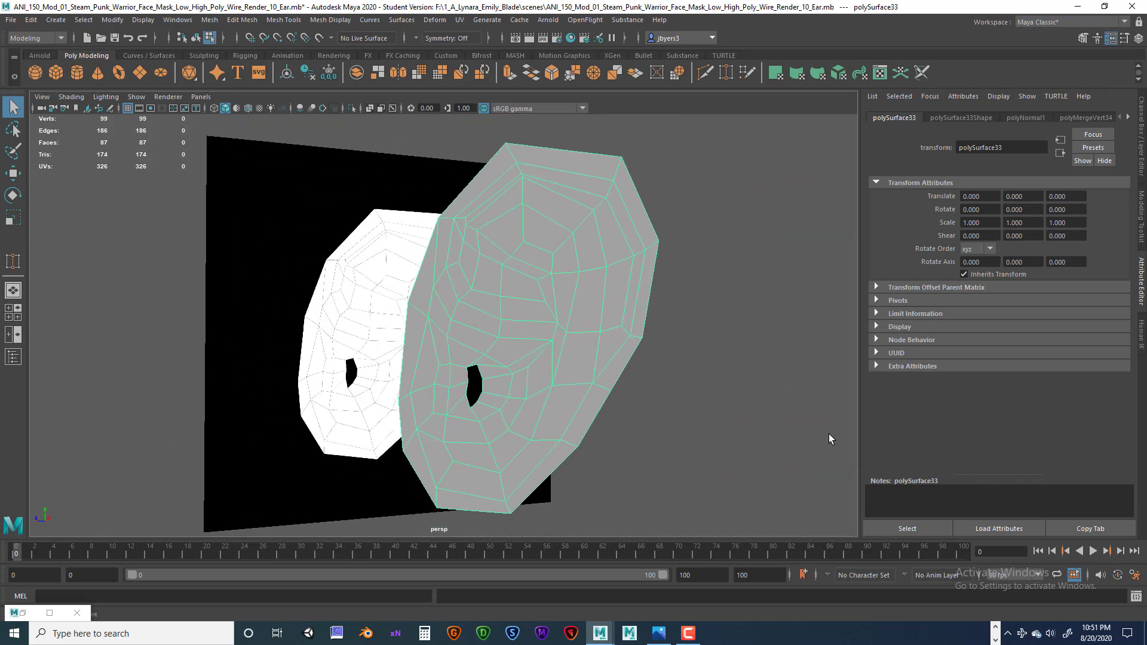